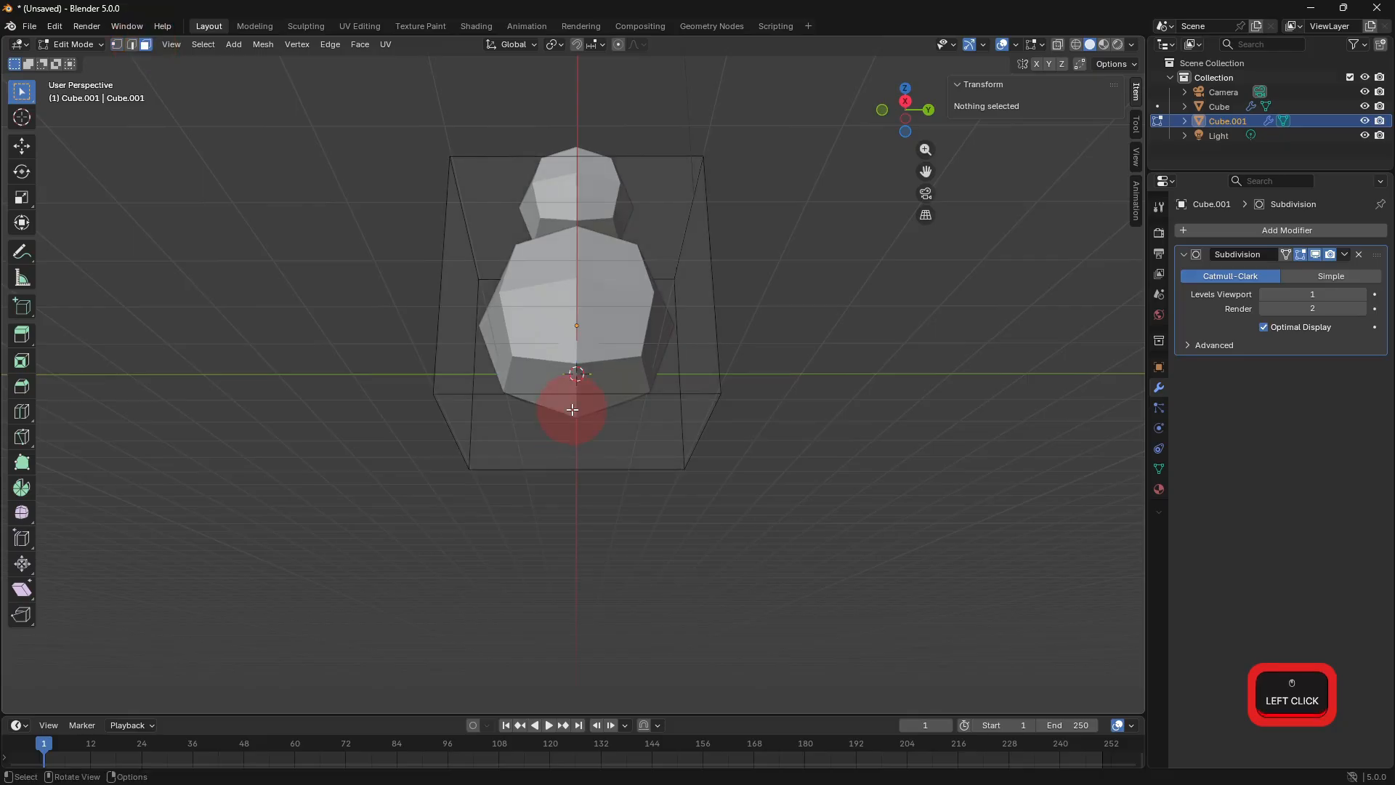
Inset the selected bottom face of the snowman's lower body and return to Object Mode.
{"action": "key", "text": "i"}
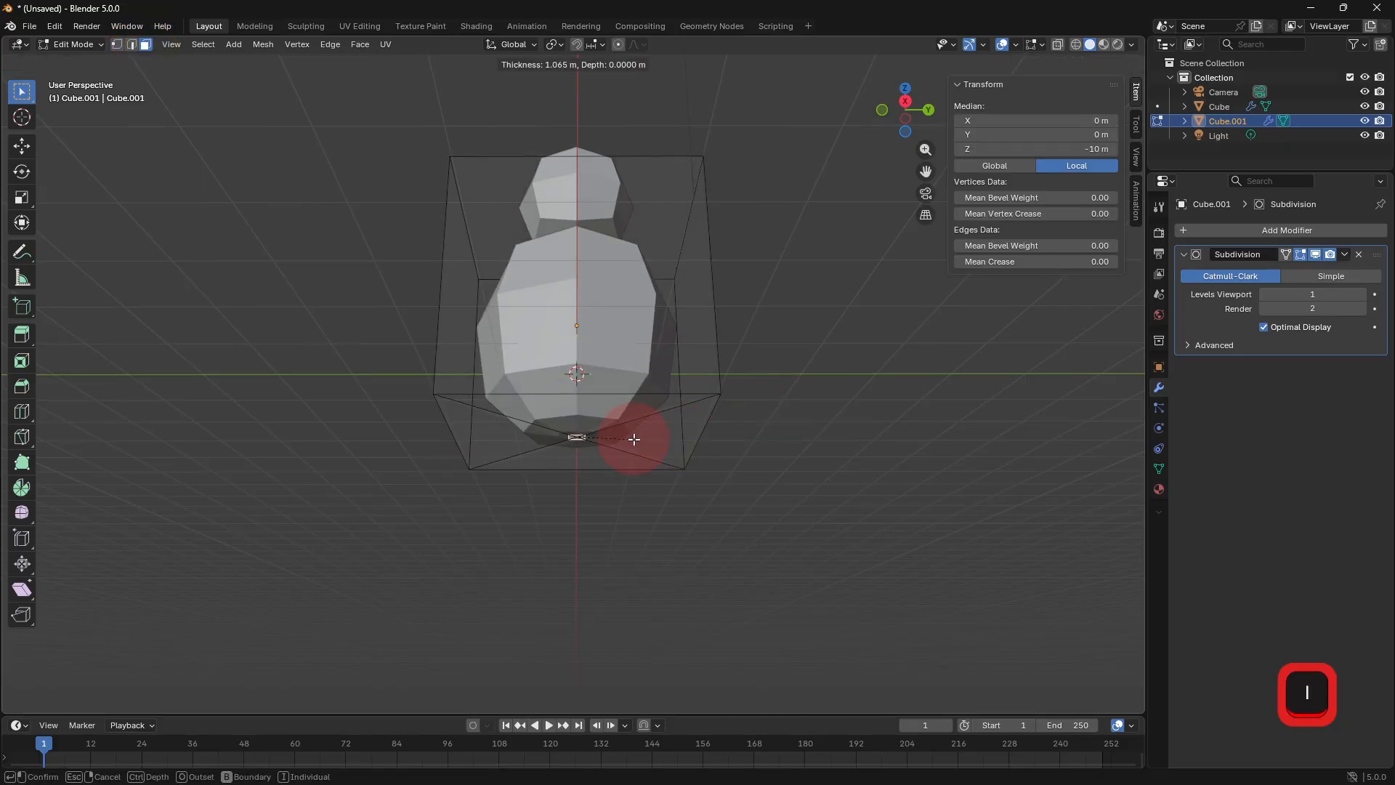
{"action": "left_click", "coordinate": [651, 442]}
{"action": "key", "text": "Tab"}
{"action": "middle_click_drag", "start_coordinate": [1025, 424], "coordinate": [779, 386]}
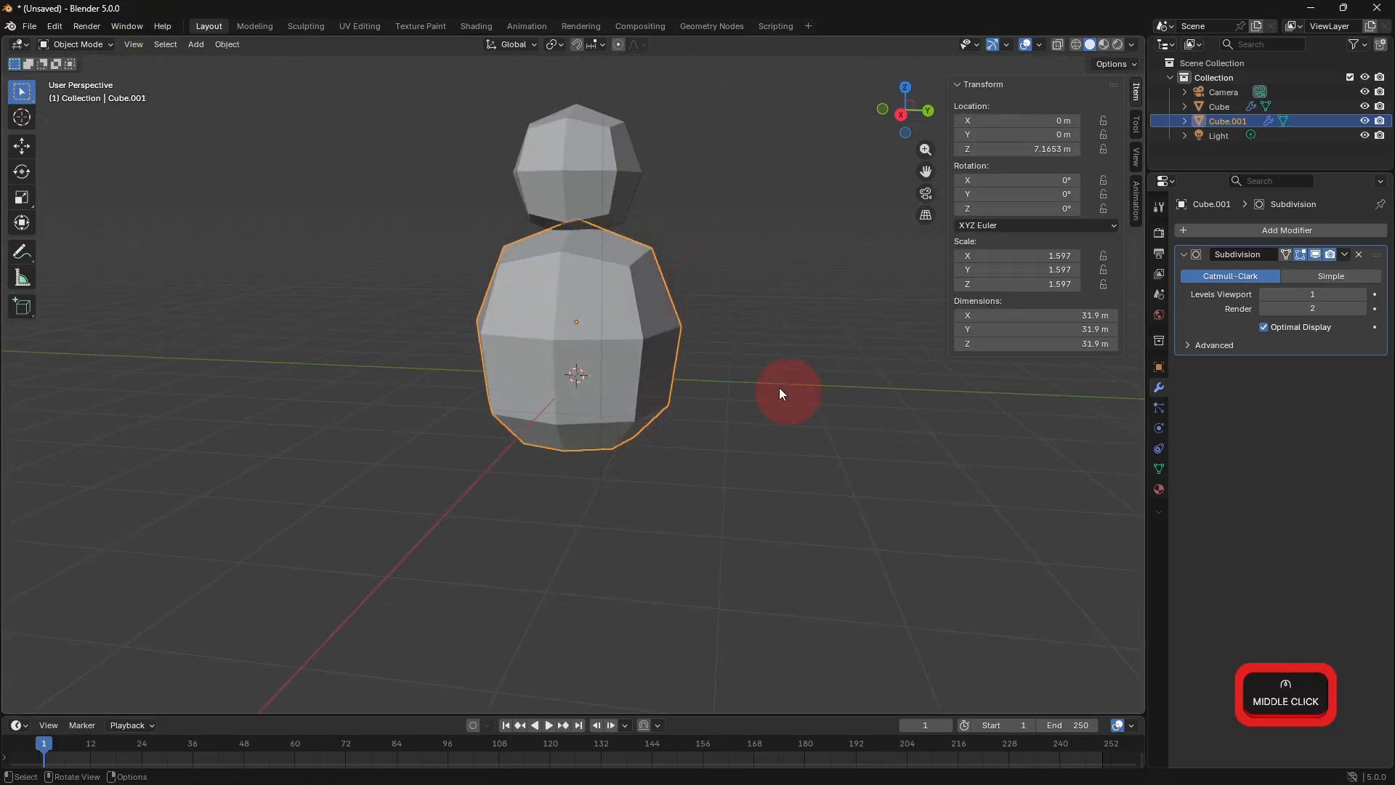
Lower the head along the Z axis onto the body, to a Z location of about 23.3 m.
{"action": "left_click", "coordinate": [624, 224]}
{"action": "key", "text": "g"}
{"action": "key", "text": "z"}
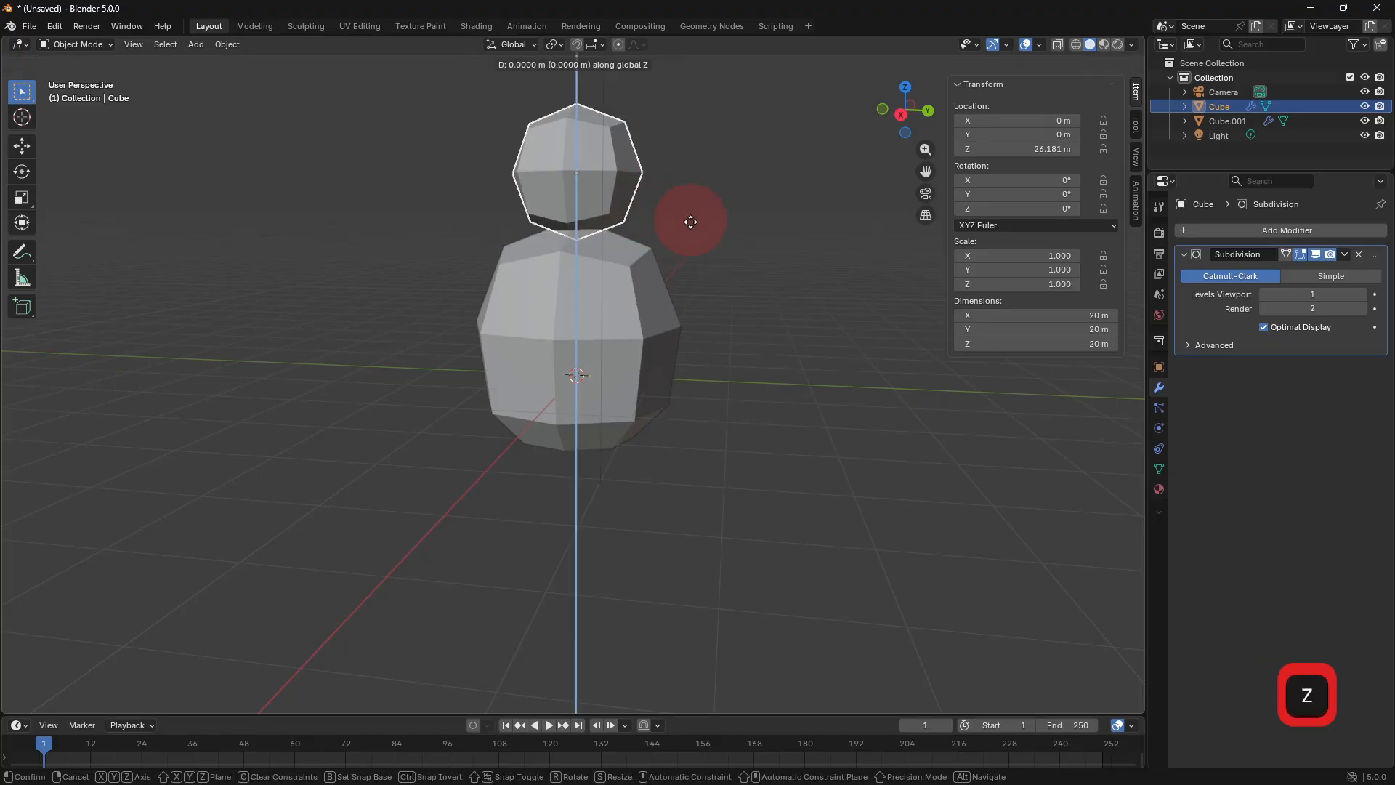
{"action": "left_click", "coordinate": [699, 234]}
{"action": "middle_click_drag", "start_coordinate": [769, 255], "coordinate": [631, 295], "text": "shift"}
Add a cylinder mesh and raise it along Z above the head, to a Z location of about 36.95 m.
{"action": "left_click", "coordinate": [196, 44]}
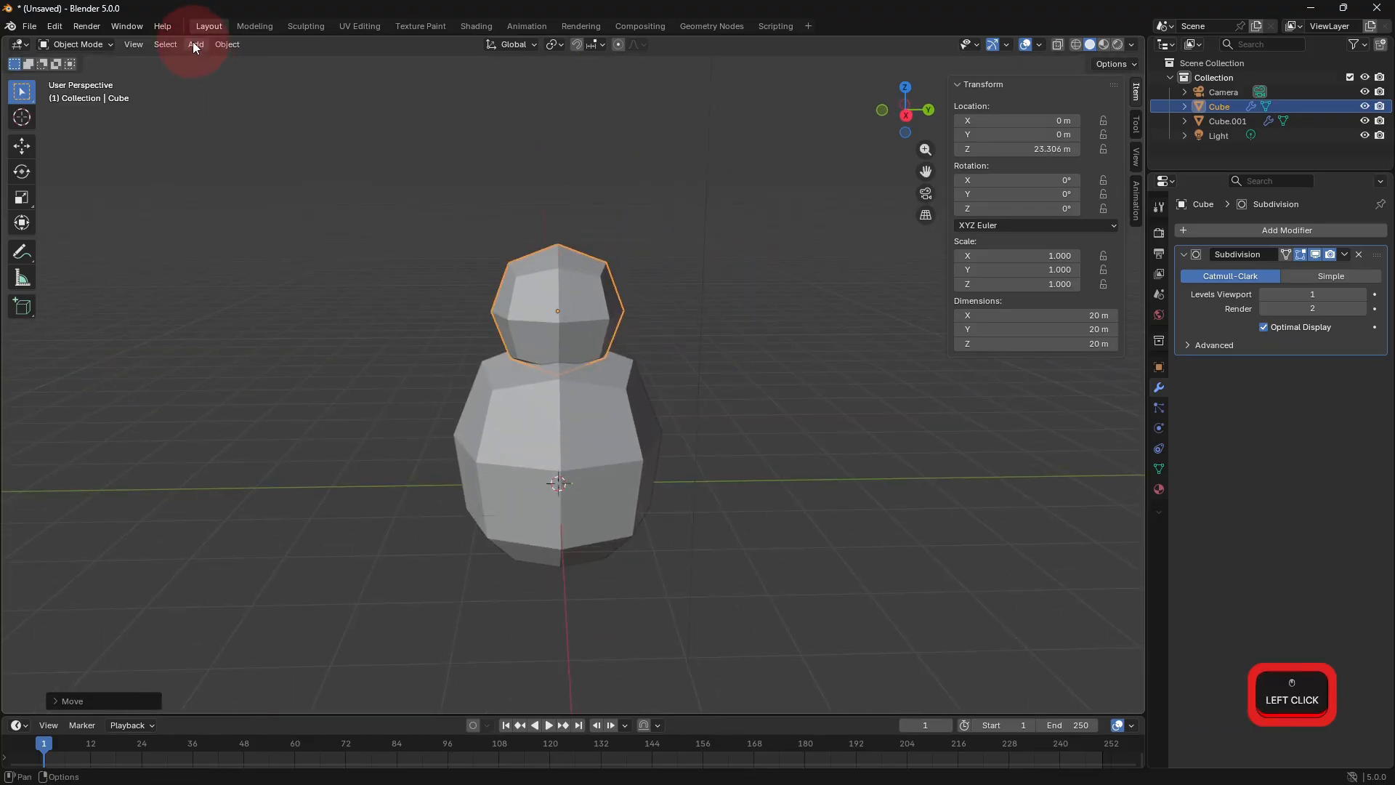
{"action": "mouse_move", "coordinate": [211, 61]}
{"action": "left_click", "coordinate": [383, 132]}
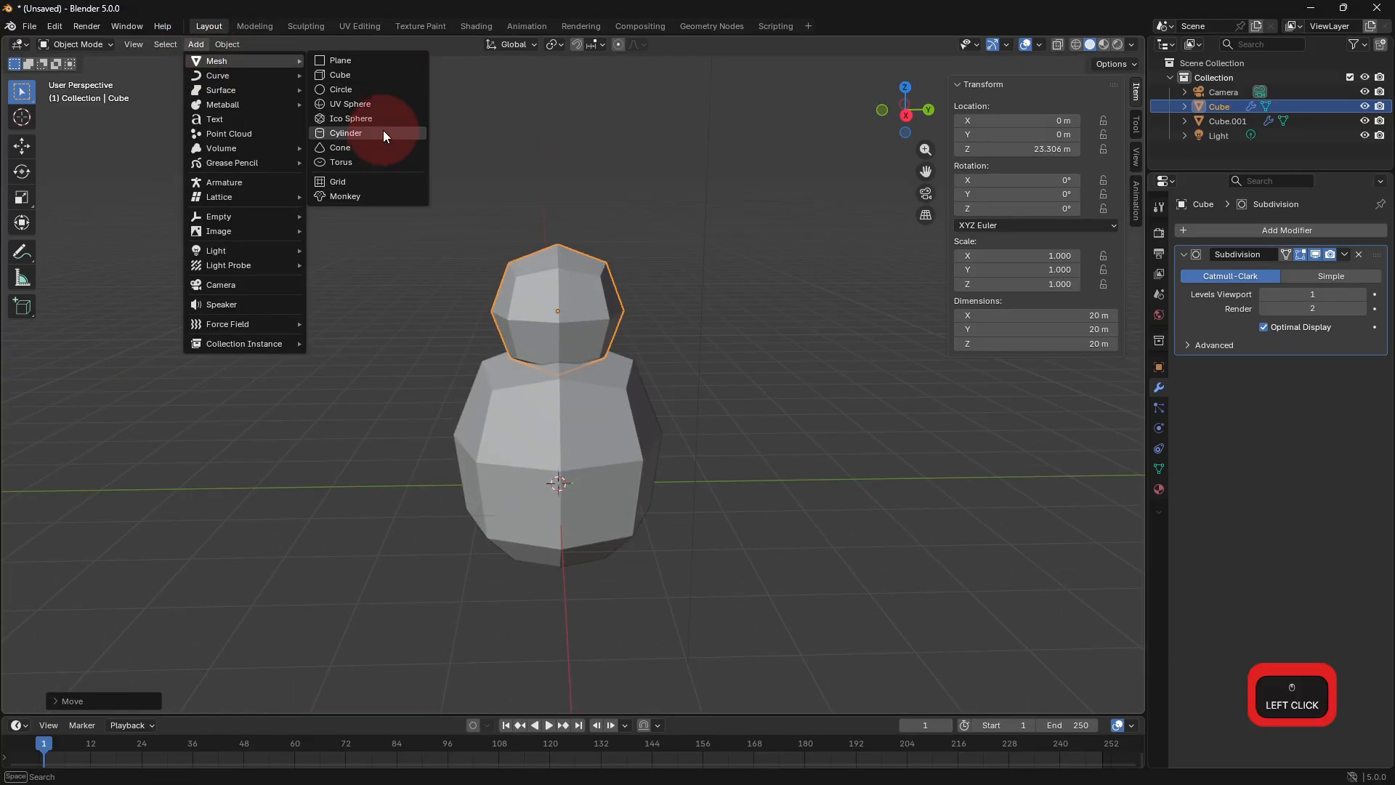
{"action": "key", "text": "g"}
{"action": "key", "text": "z"}
{"action": "left_click", "coordinate": [794, 143]}
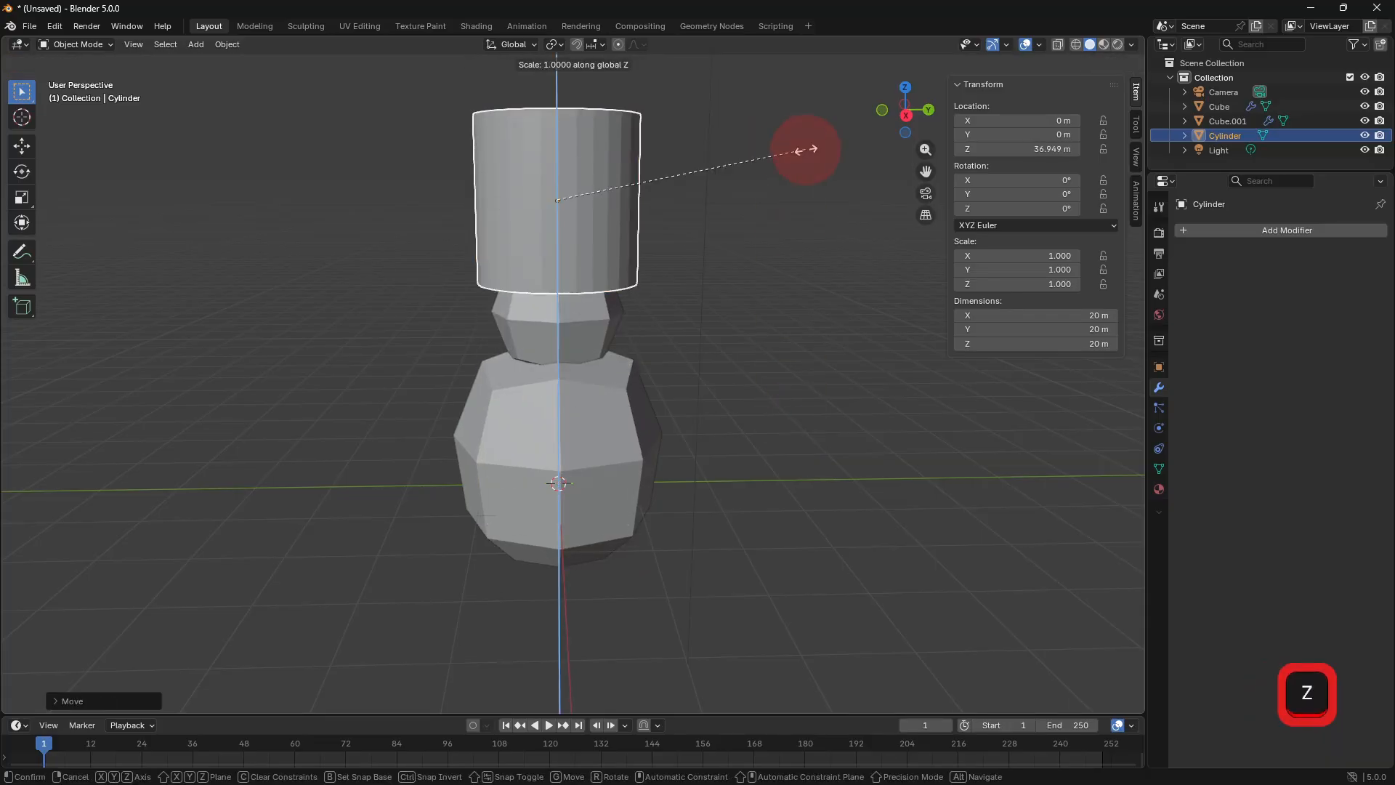
Flatten the cylinder along Z to a scale of about 0.124 and seat it on top of the head as a hat brim.
{"action": "key", "text": "s"}
{"action": "key", "text": "z"}
{"action": "left_click", "coordinate": [588, 193]}
{"action": "middle_click_drag", "start_coordinate": [589, 197], "coordinate": [656, 208]}
Inset the bottom face of the flattened cylinder slightly in Edit Mode.
{"action": "key", "text": "Tab"}
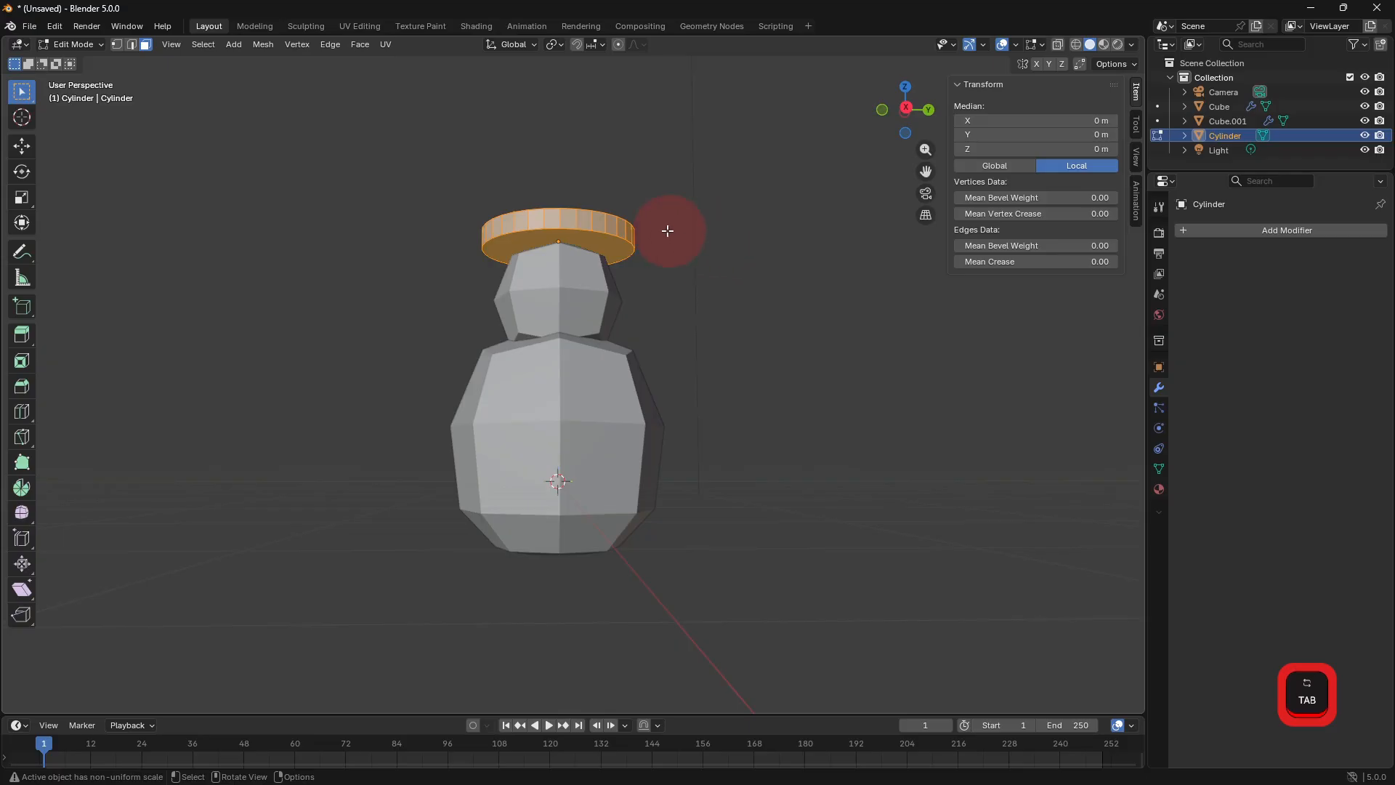
{"action": "left_click", "coordinate": [622, 253]}
{"action": "key", "text": "i"}
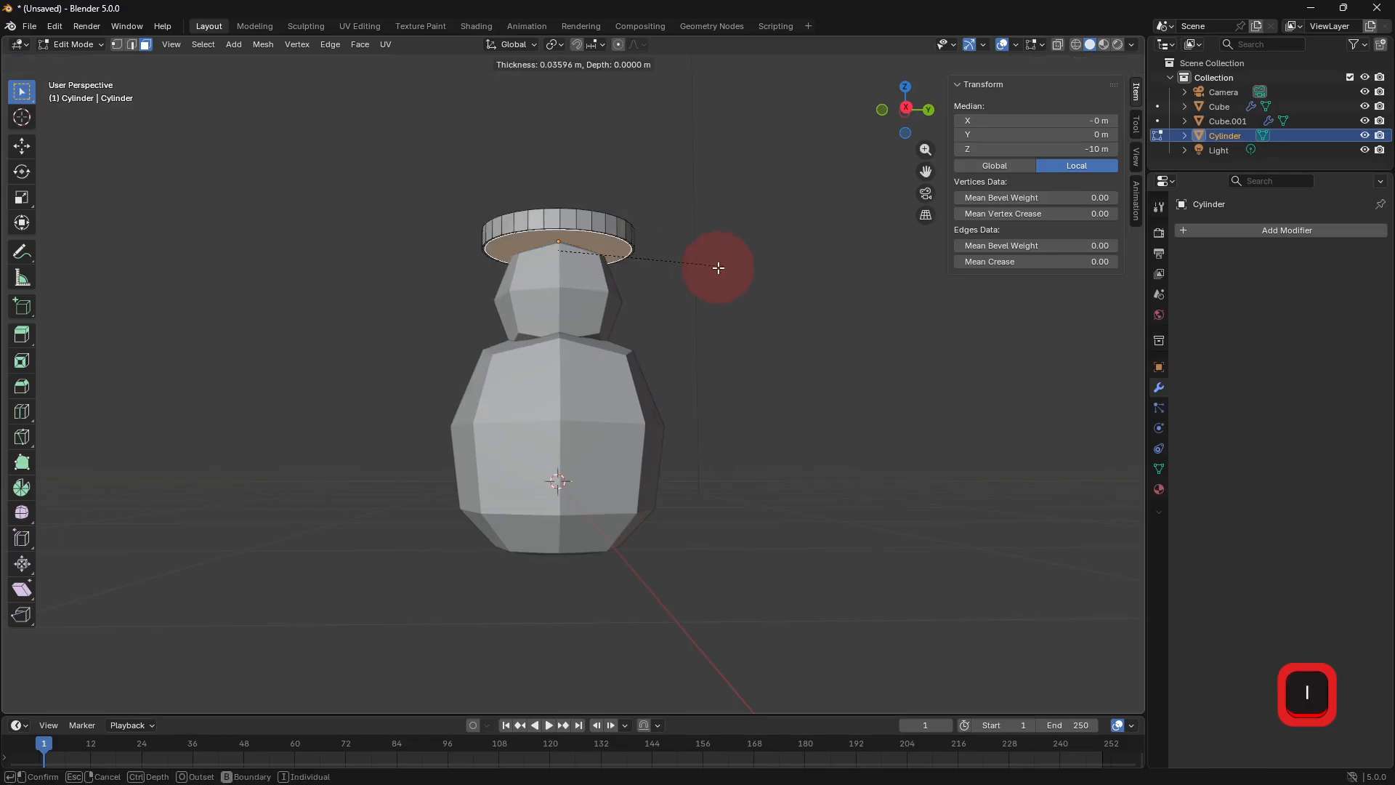
{"action": "left_click", "coordinate": [718, 268]}
{"action": "key", "text": "e"}
{"action": "key", "text": "Escape"}
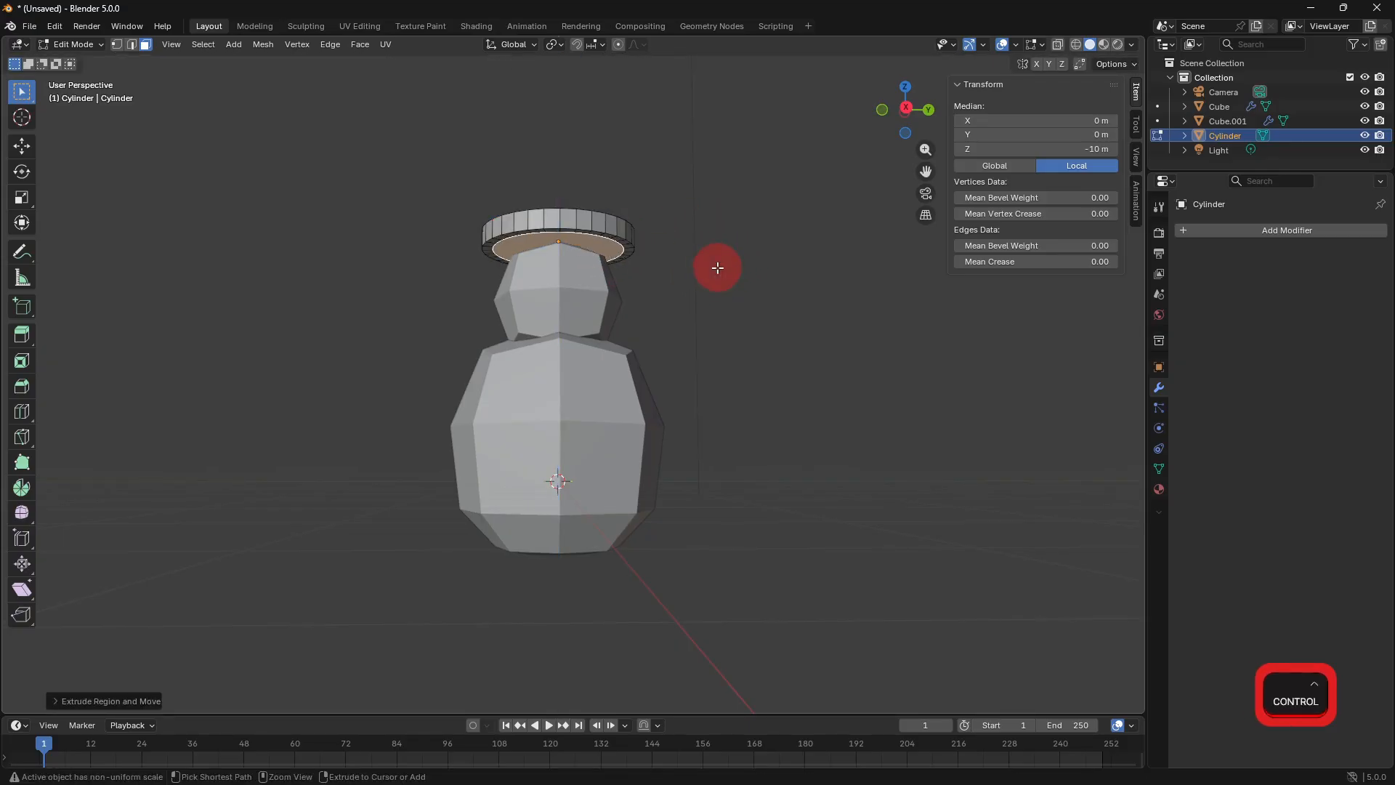
{"action": "key", "text": "ctrl+z"}
Move the brim's inset bottom face down about 0.98 m along Z and return to Object Mode.
{"action": "key", "text": "g"}
{"action": "key", "text": "z"}
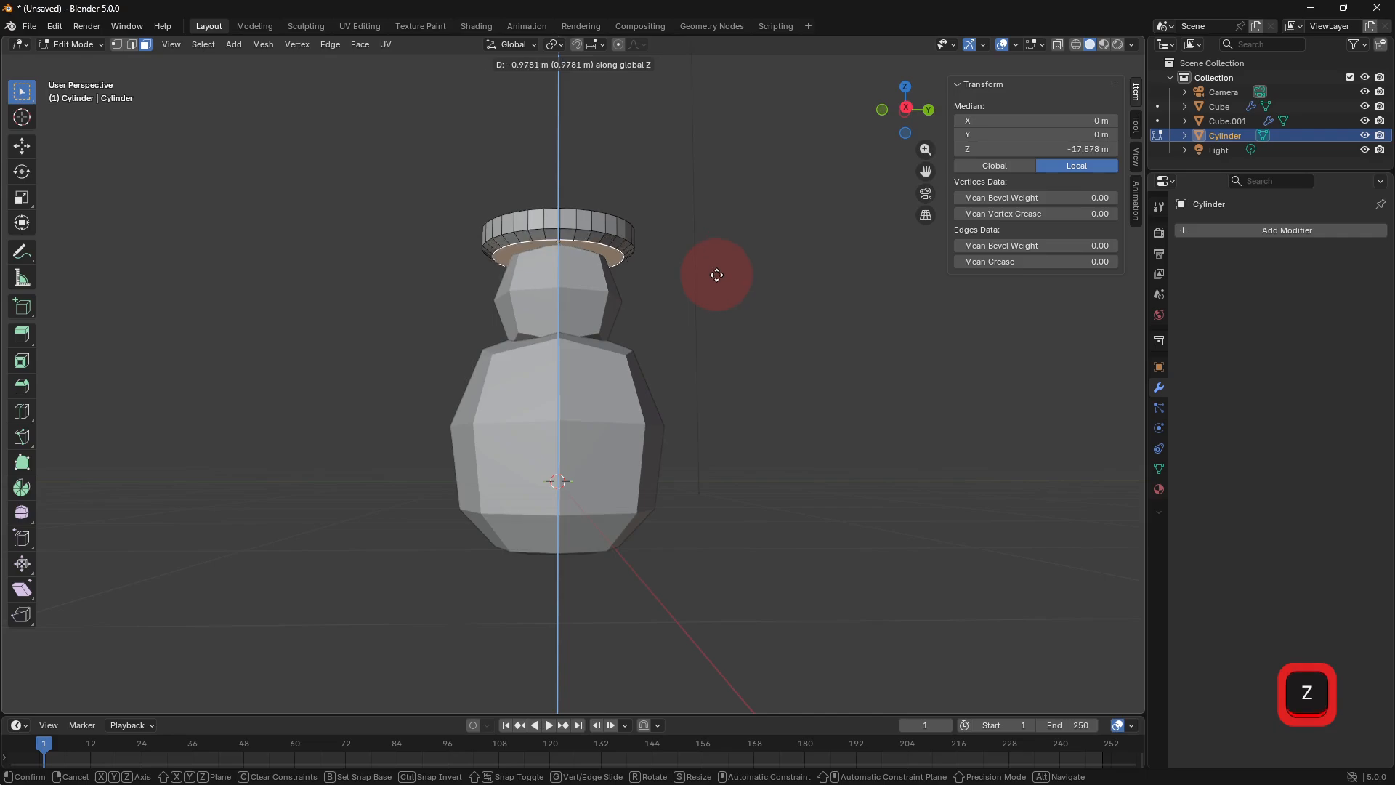
{"action": "left_click", "coordinate": [717, 275]}
{"action": "key", "text": "Tab"}
Lower the hat brim along Z to about 29.64 m and scale it down to about 16.7 m across.
{"action": "middle_click_drag", "start_coordinate": [731, 263], "coordinate": [730, 282]}
{"action": "key", "text": "g"}
{"action": "key", "text": "z"}
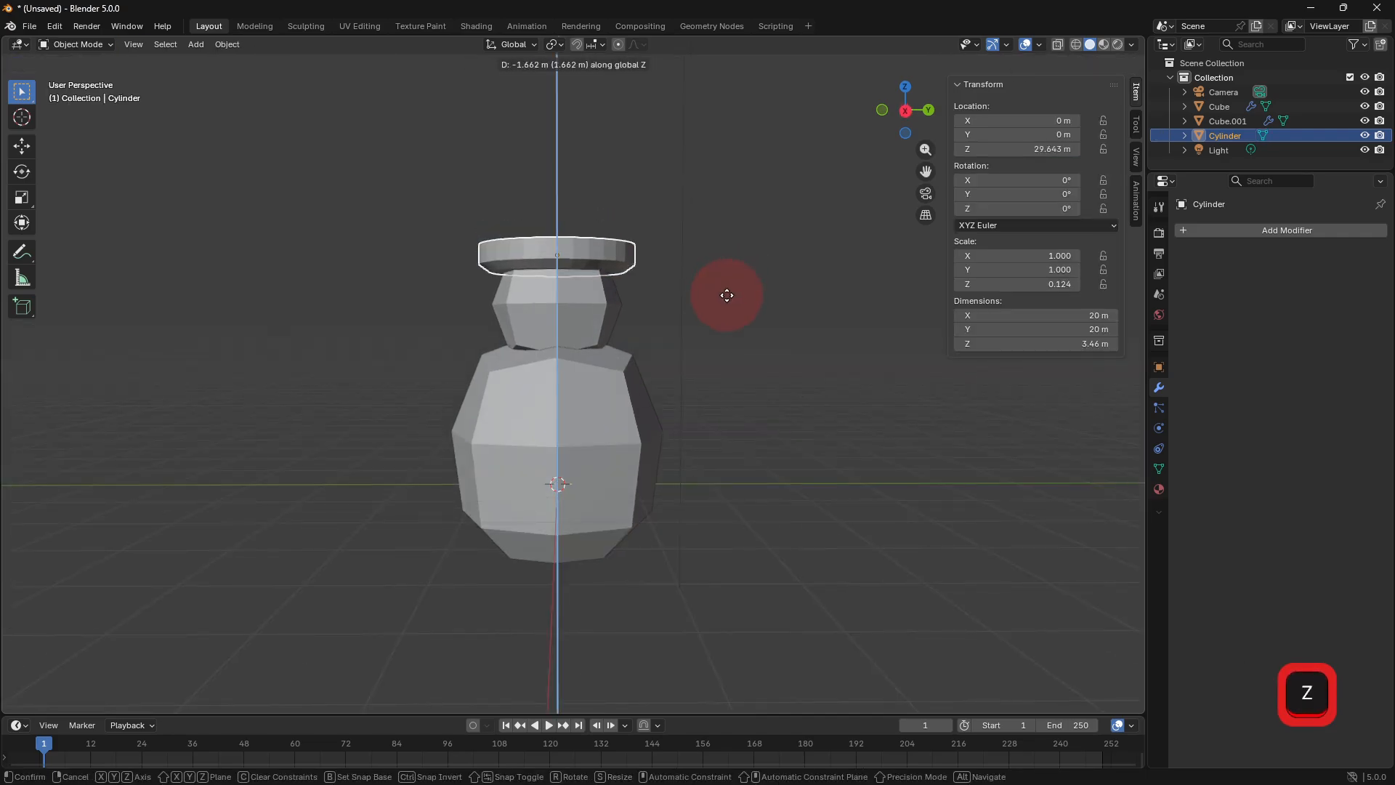
{"action": "key", "text": "s"}
{"action": "left_click", "coordinate": [748, 284]}
{"action": "middle_click_drag", "start_coordinate": [763, 257], "coordinate": [765, 381], "text": "shift"}
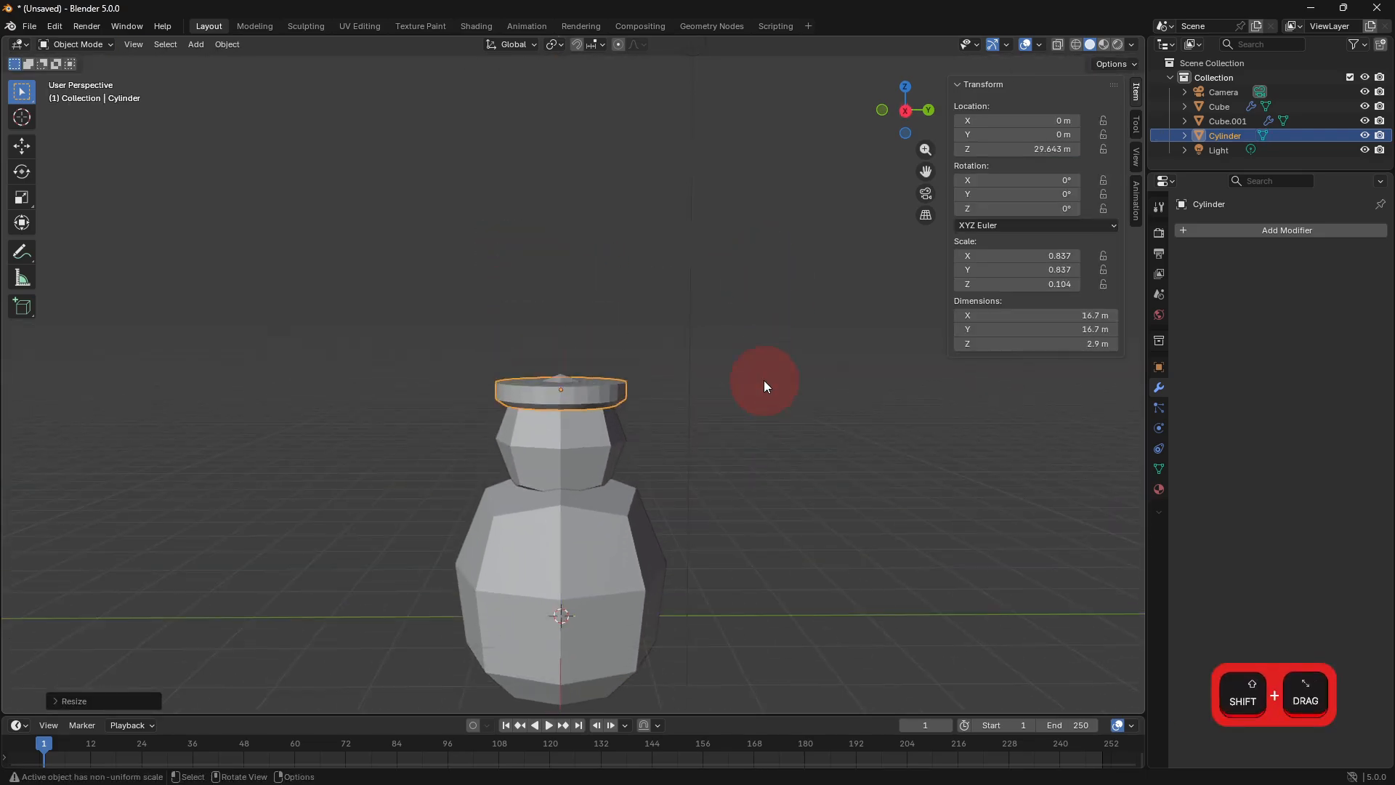
Inset the brim's top face slightly and extrude it upward to form the tall crown of the hat.
{"action": "scroll", "coordinate": [765, 380], "scroll_direction": "up", "scroll_amount": 3}
{"action": "middle_click", "coordinate": [763, 403]}
{"action": "key", "text": "Tab"}
{"action": "left_click", "coordinate": [683, 412]}
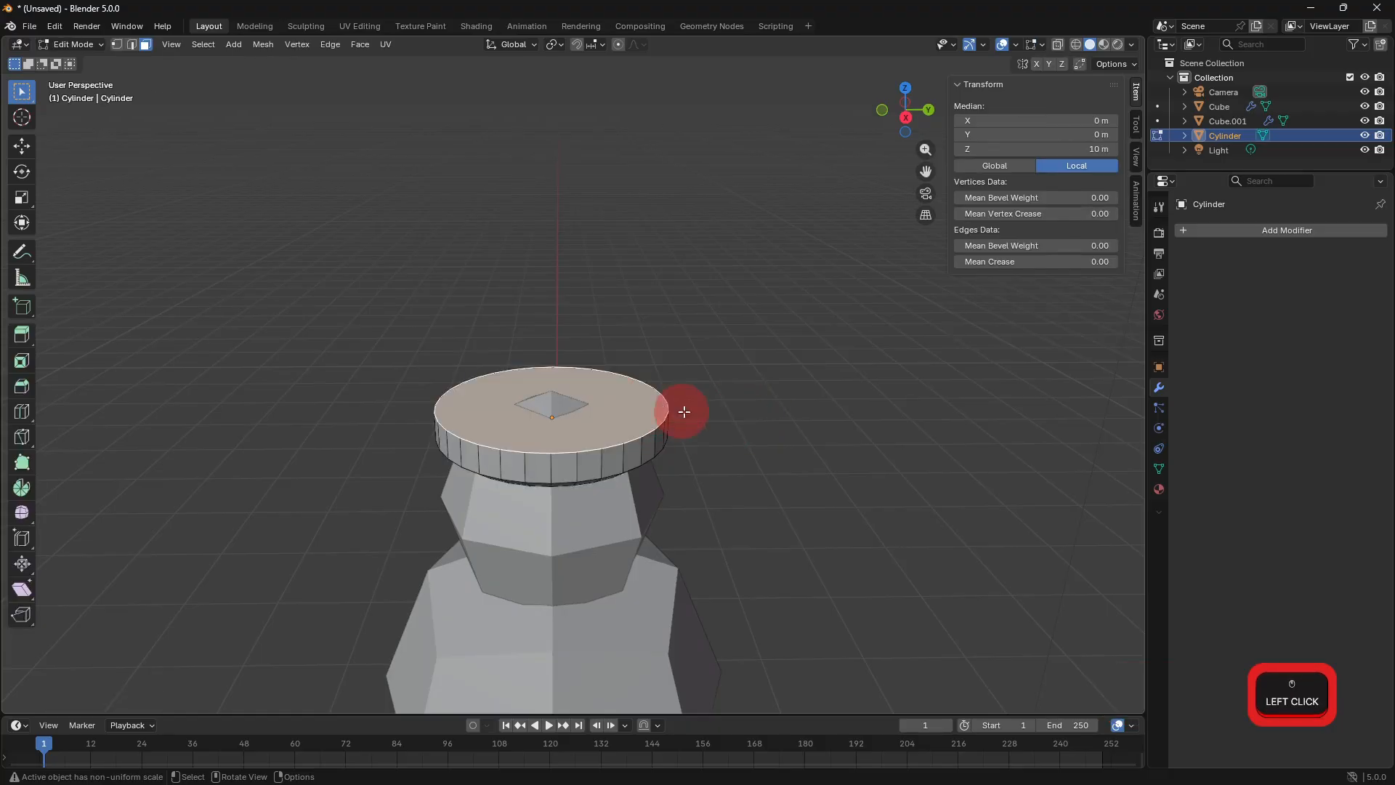
{"action": "key", "text": "i"}
{"action": "left_click", "coordinate": [762, 415]}
{"action": "key", "text": "e"}
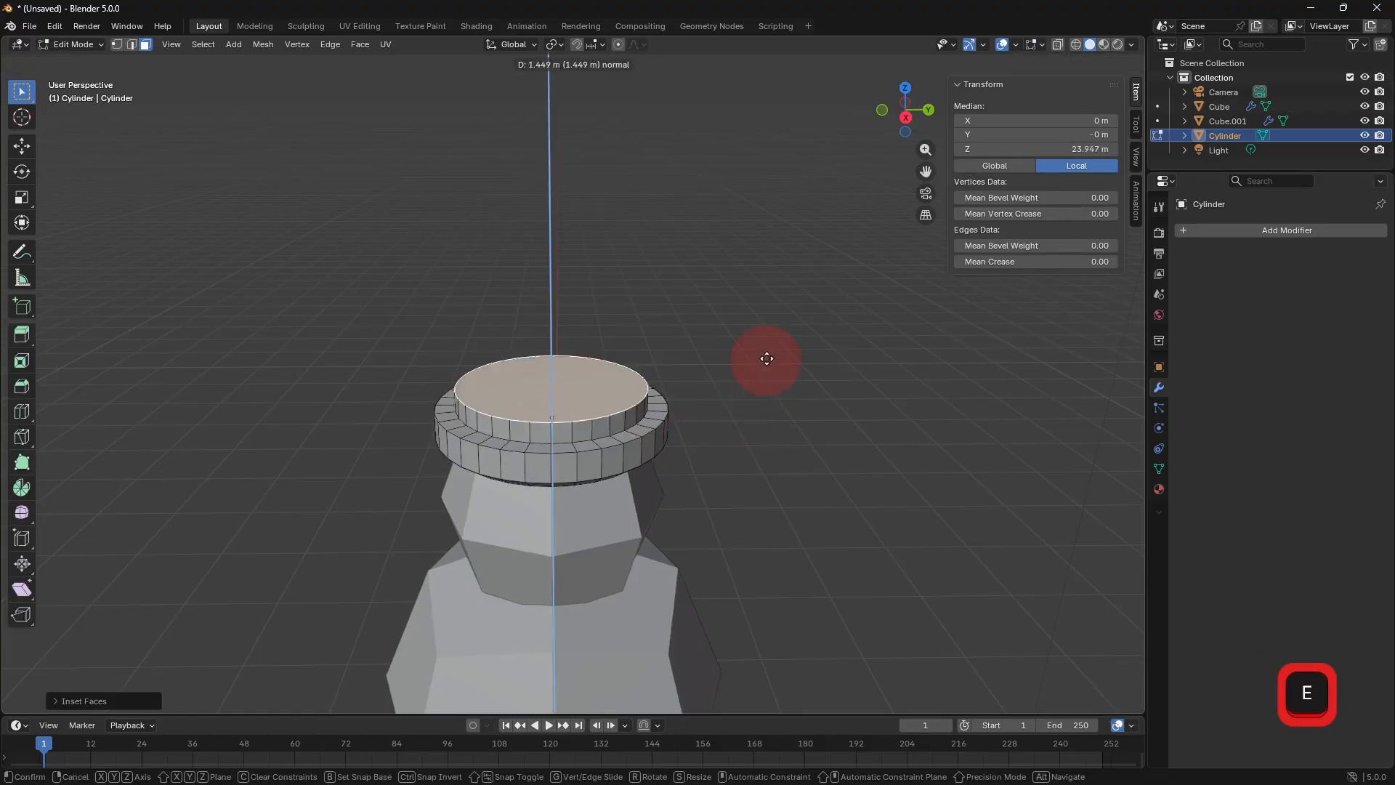
{"action": "left_click", "coordinate": [769, 258]}
{"action": "key", "text": "Tab"}
Duplicate the head, move the copy along X to about 7.7 m and scale it to about 0.3 for the nose.
{"action": "scroll", "coordinate": [819, 408], "scroll_direction": "down", "scroll_amount": 2}
{"action": "middle_click_drag", "start_coordinate": [819, 407], "coordinate": [814, 342]}
{"action": "left_click", "coordinate": [631, 444]}
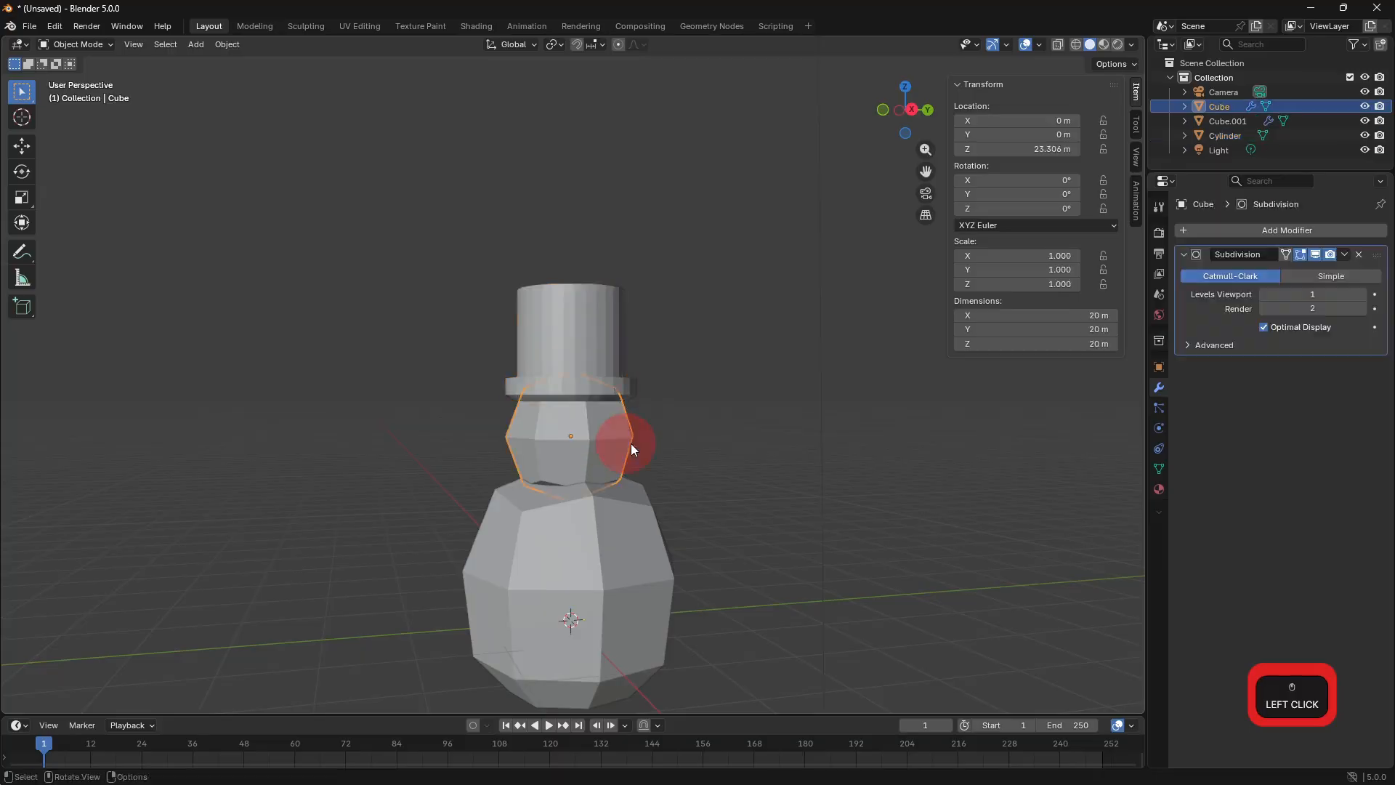
{"action": "key", "text": "shift+d"}
{"action": "key", "text": "z"}
{"action": "key", "text": "x"}
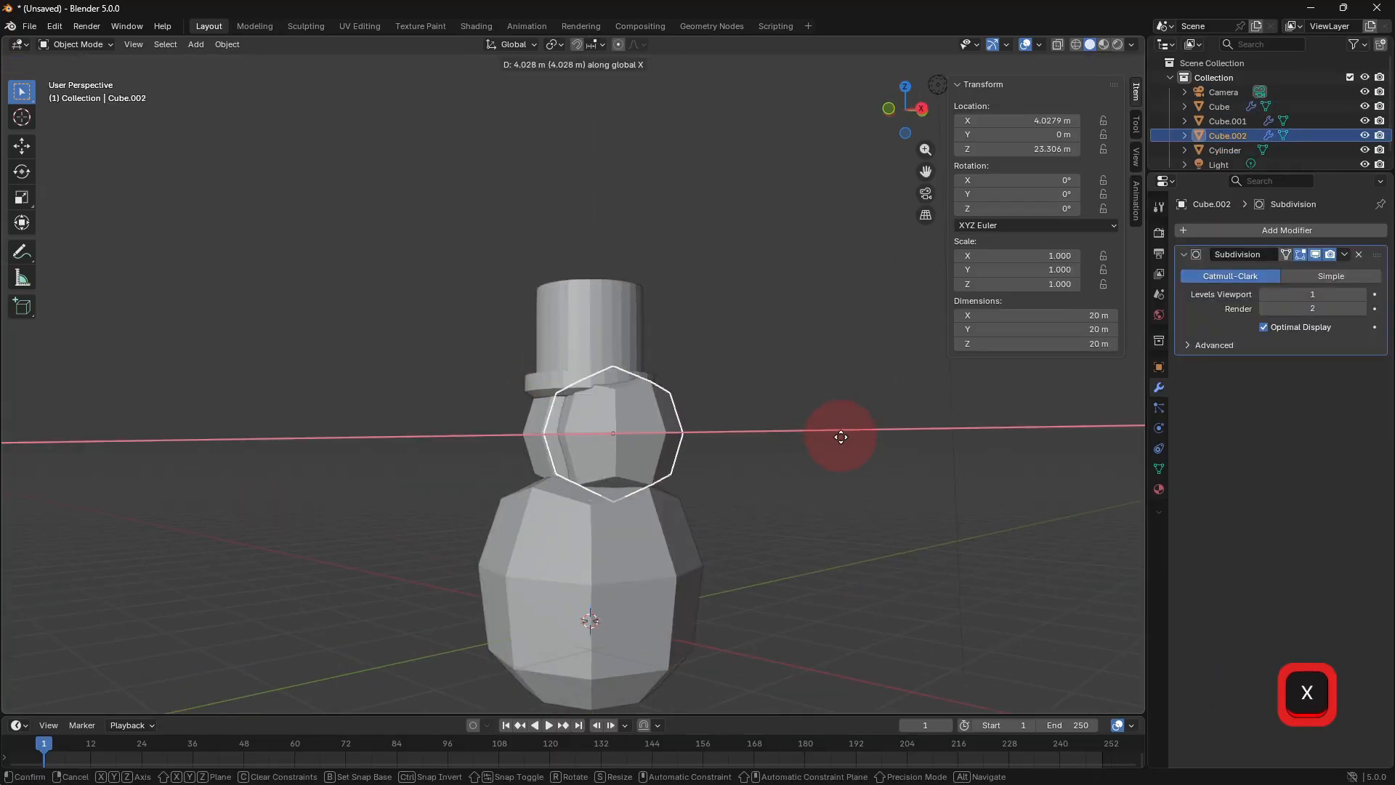
{"action": "key", "text": "s"}
{"action": "left_click", "coordinate": [752, 457]}
Extrude the nose's front face outward and shrink the new end face into a narrow tip.
{"action": "key", "text": "Tab"}
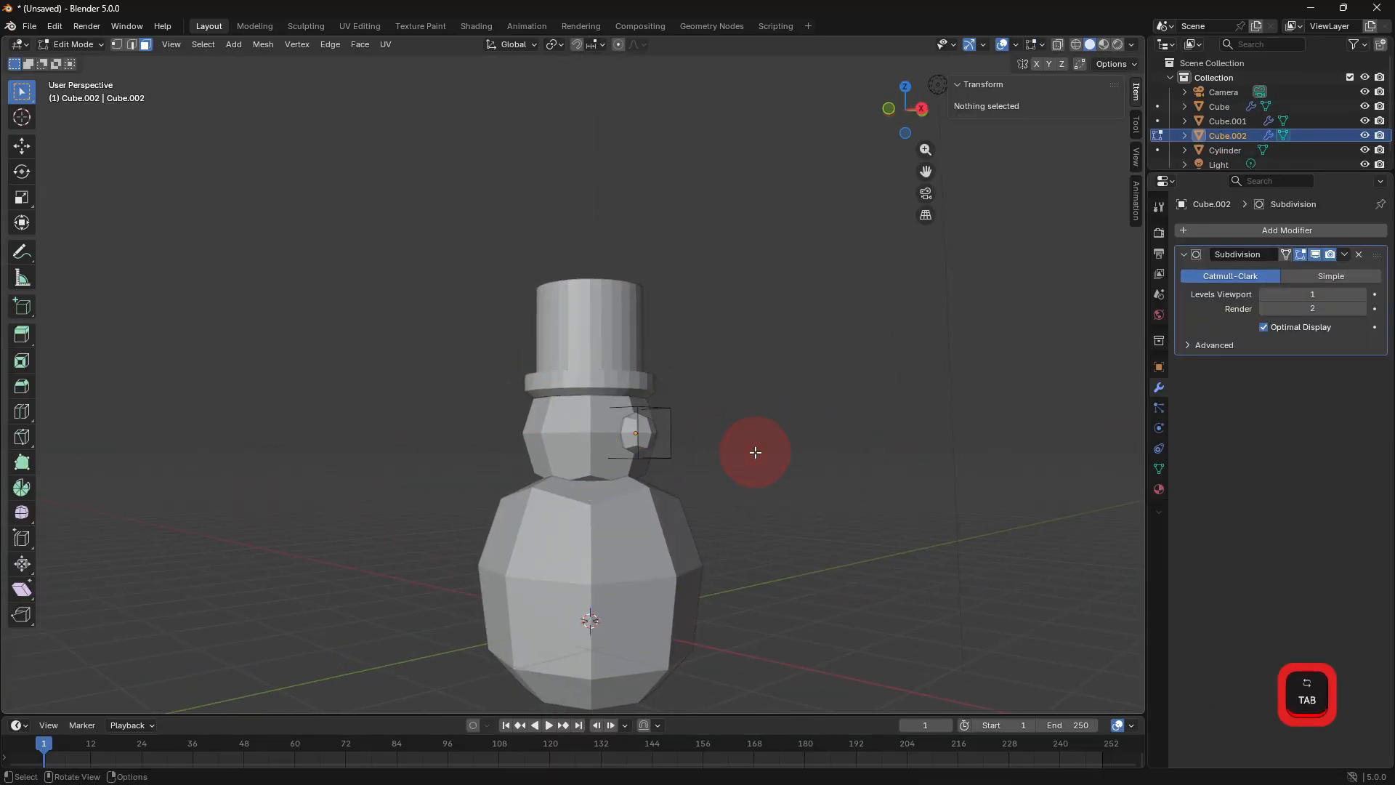
{"action": "left_click", "coordinate": [642, 417]}
{"action": "key", "text": "e"}
{"action": "left_click", "coordinate": [774, 451]}
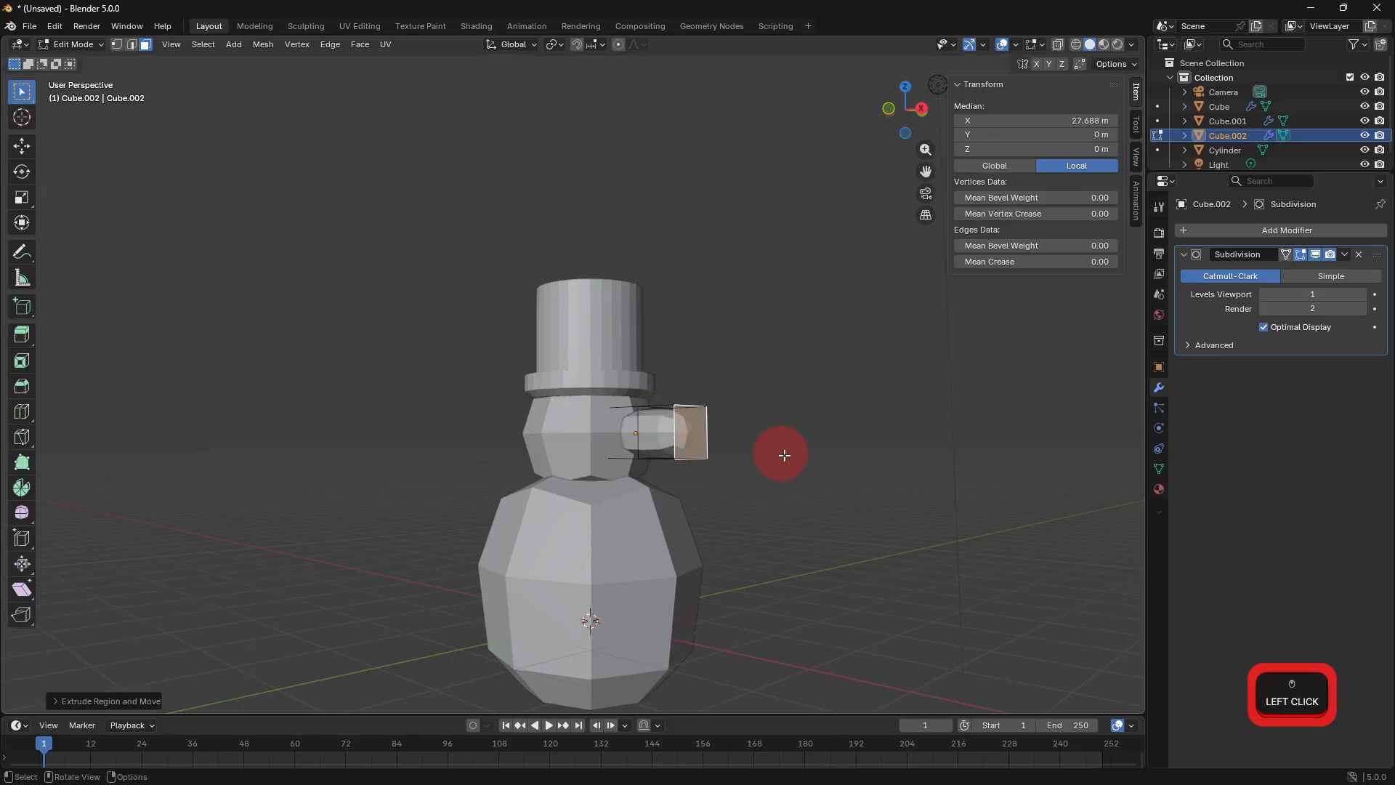
{"action": "key", "text": "s"}
{"action": "left_click", "coordinate": [750, 422]}
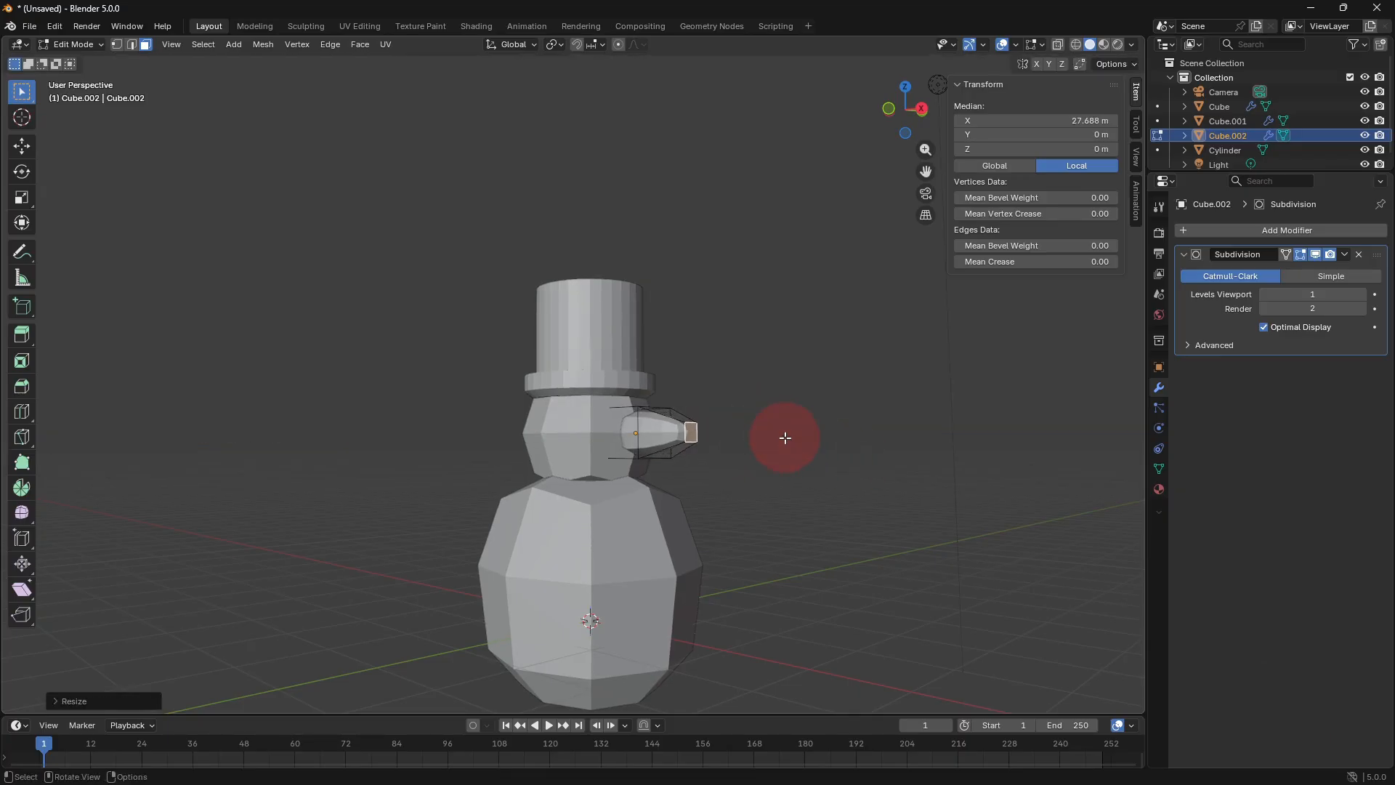
Pull the nose's tip face back along X to a local X of about 22.5 m.
{"action": "key", "text": "g"}
{"action": "key", "text": "x"}
{"action": "left_click", "coordinate": [728, 445]}
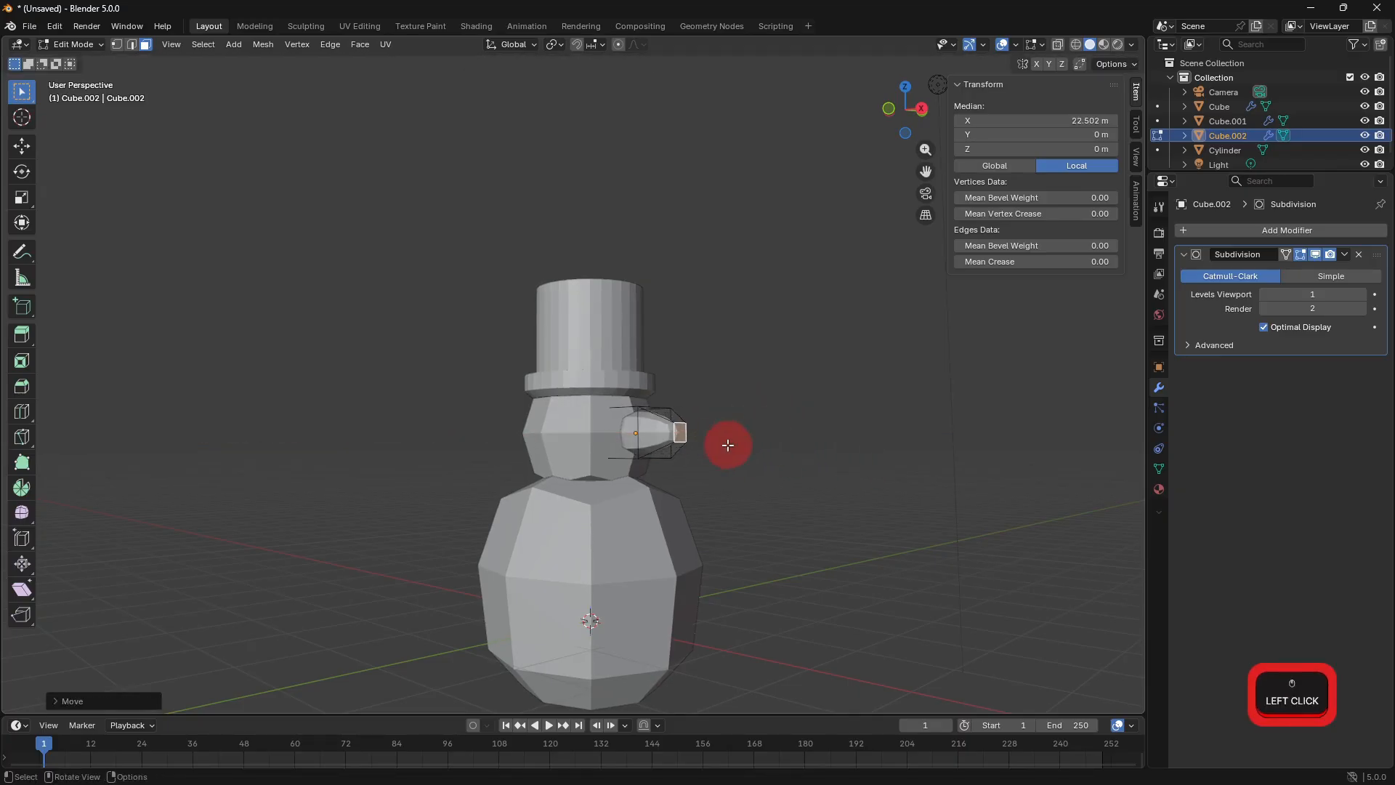
{"action": "left_click", "coordinate": [643, 434], "text": "alt"}
{"action": "left_click", "coordinate": [656, 440], "text": "alt"}
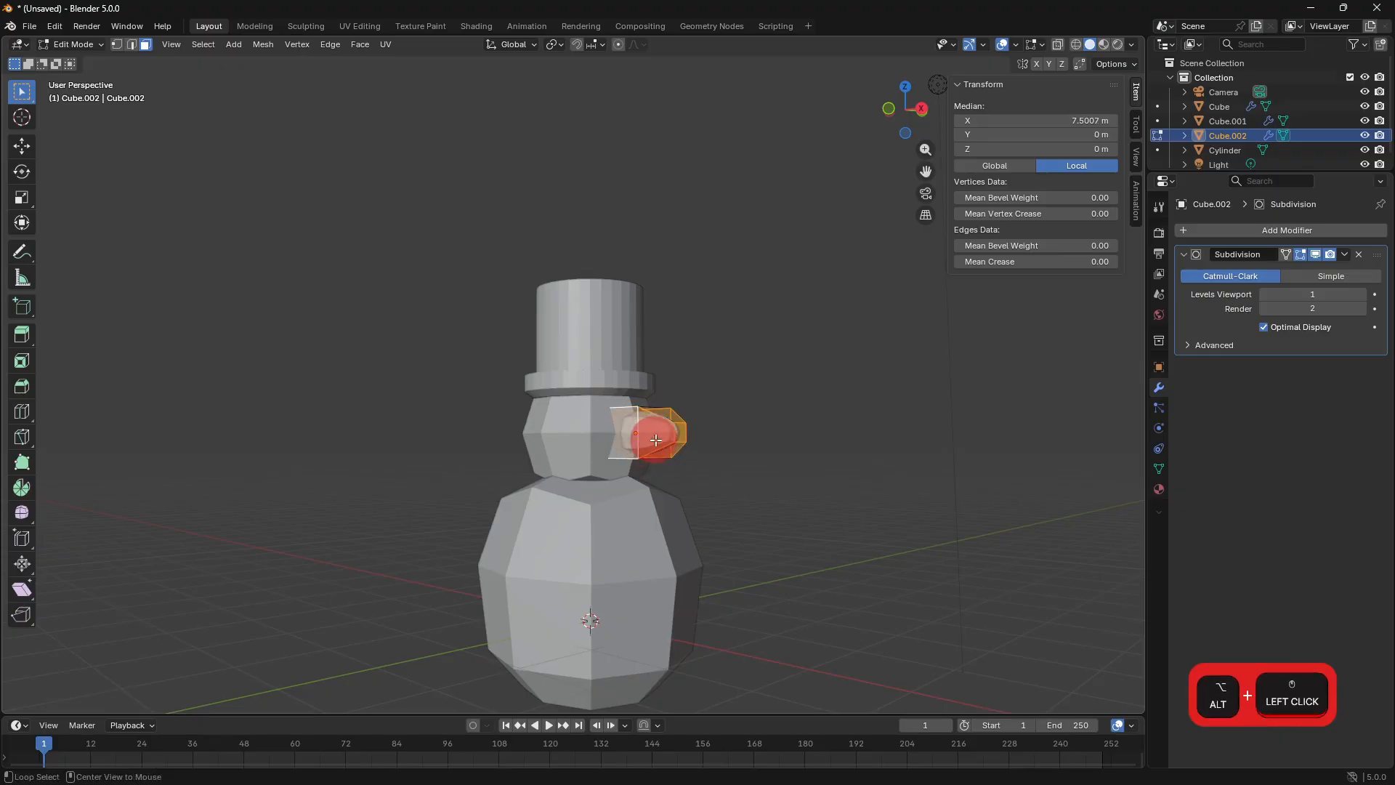
{"action": "left_click", "coordinate": [757, 454]}
{"action": "left_click", "coordinate": [643, 437], "text": "alt"}
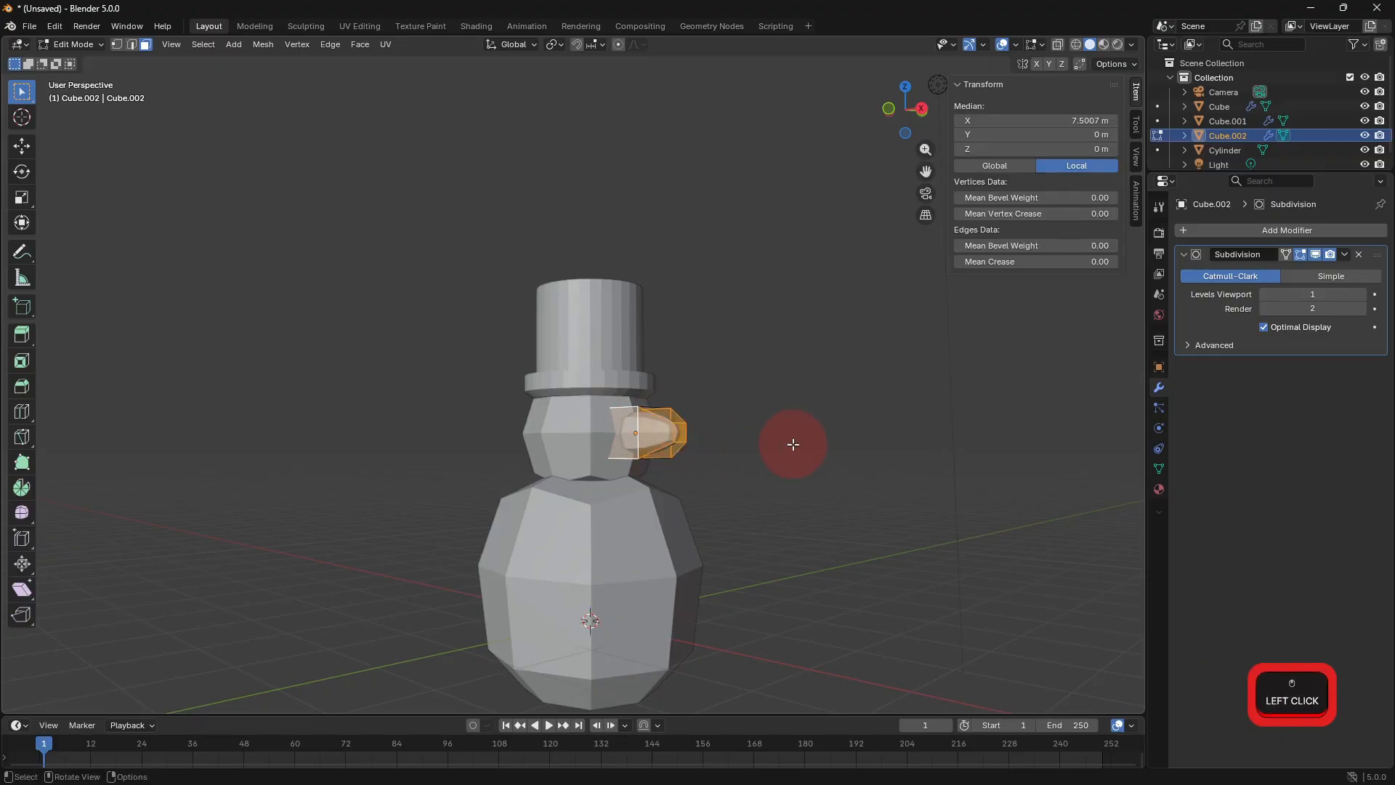
{"action": "left_click", "coordinate": [791, 443]}
Select the face loop around the nose's base, scale it to about 0.78 and return to Object Mode.
{"action": "middle_click_drag", "start_coordinate": [792, 442], "coordinate": [807, 471]}
{"action": "left_click", "coordinate": [655, 465], "text": "alt"}
{"action": "key", "text": "s"}
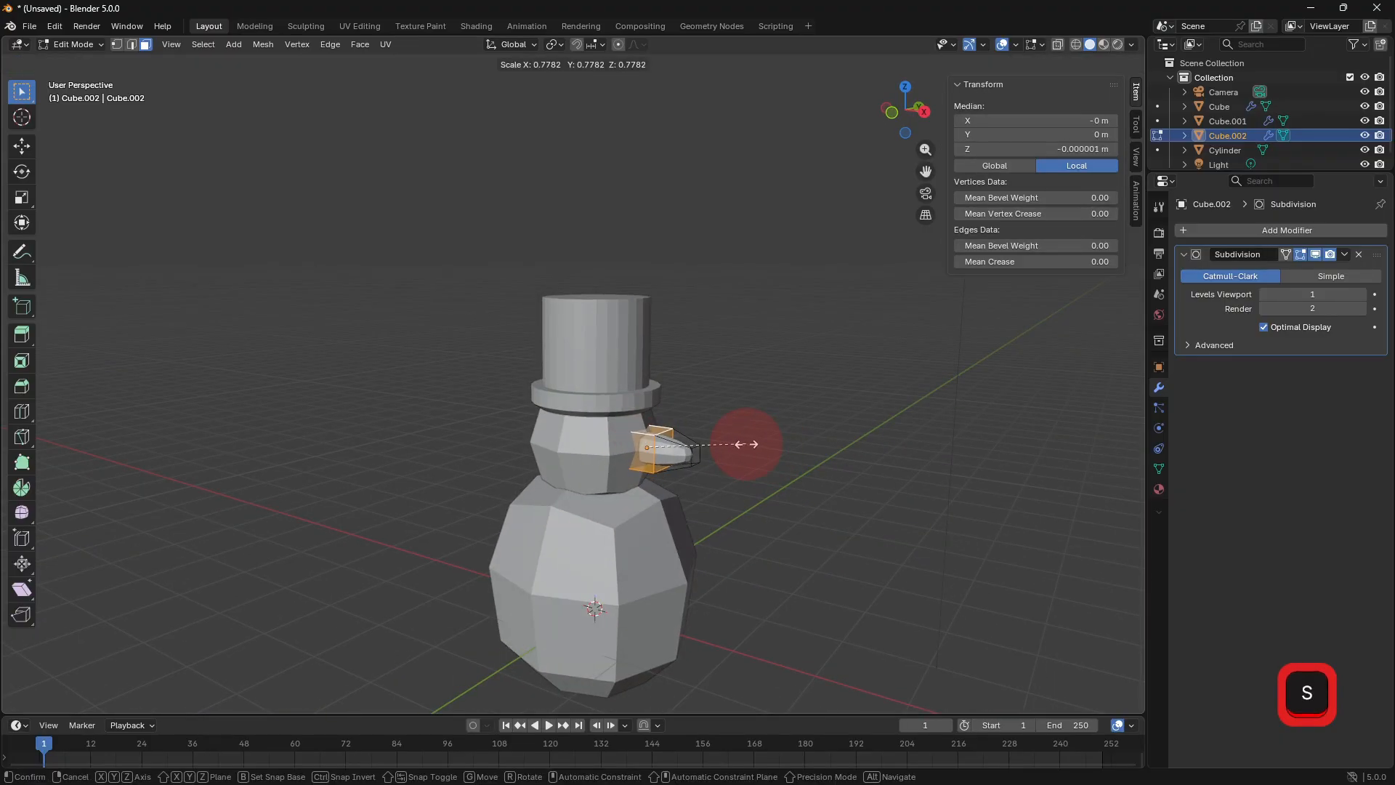
{"action": "left_click", "coordinate": [747, 444]}
{"action": "key", "text": "Tab"}
Shorten the nose along the X axis to an X scale of about 0.258.
{"action": "key", "text": "s"}
{"action": "key", "text": "x"}
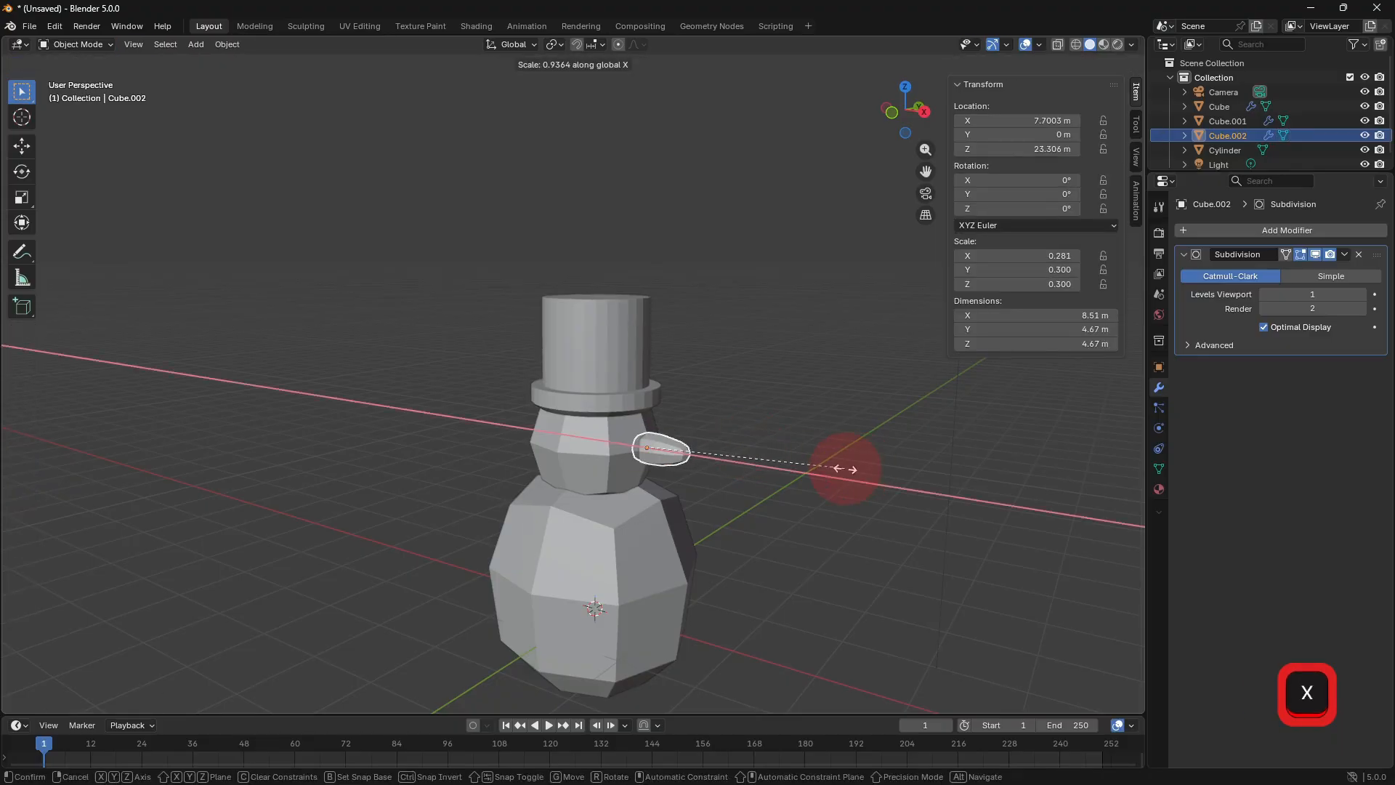
{"action": "left_click", "coordinate": [845, 469]}
{"action": "key", "text": "s"}
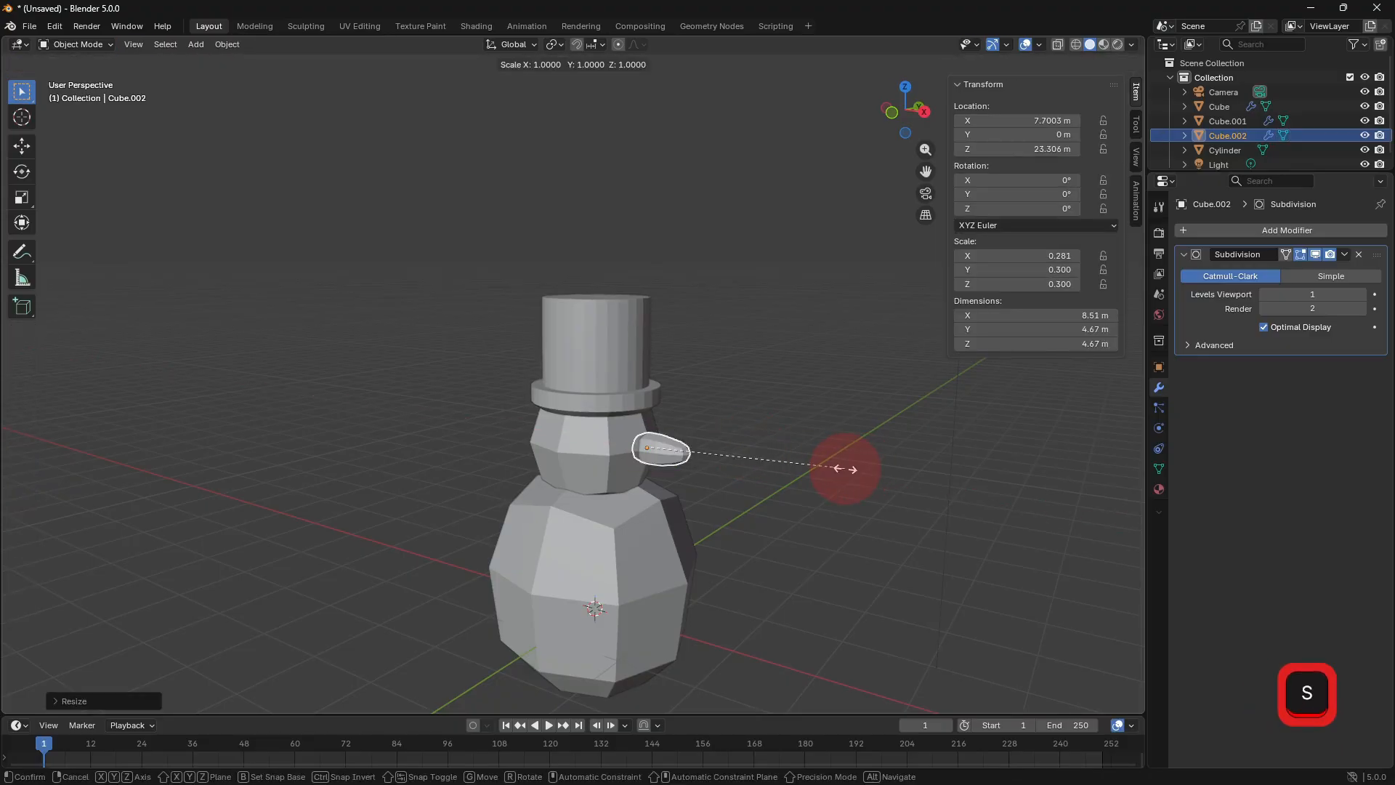
{"action": "key", "text": "x"}
{"action": "left_click", "coordinate": [829, 470]}
{"action": "key", "text": "Tab"}
{"action": "middle_click_drag", "start_coordinate": [829, 469], "coordinate": [732, 471]}
{"action": "key", "text": "Tab"}
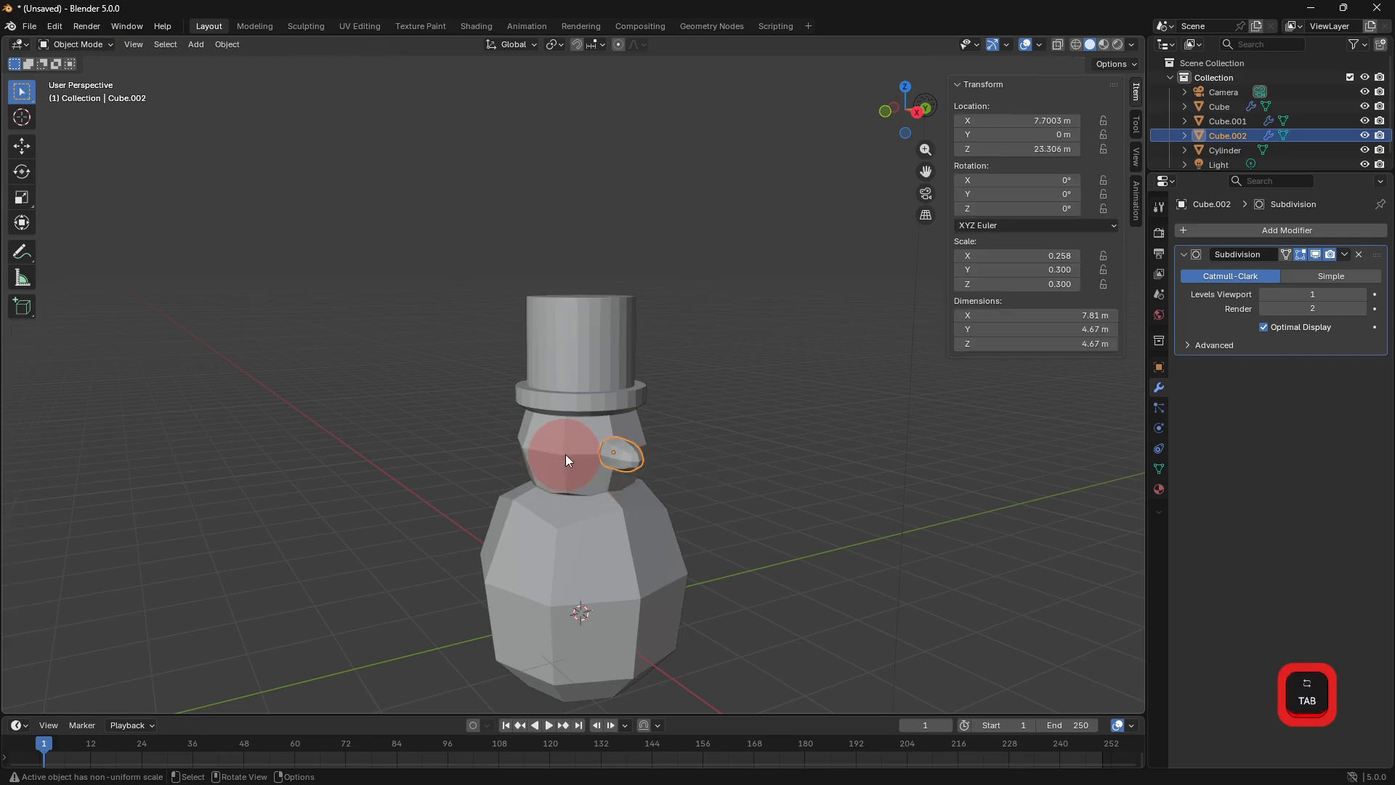
Duplicate the head and move the copy forward along X to an X location of about 16.84 m.
{"action": "left_click", "coordinate": [565, 460]}
{"action": "middle_click_drag", "start_coordinate": [566, 460], "coordinate": [826, 443]}
{"action": "key", "text": "shift+d"}
{"action": "key", "text": "x"}
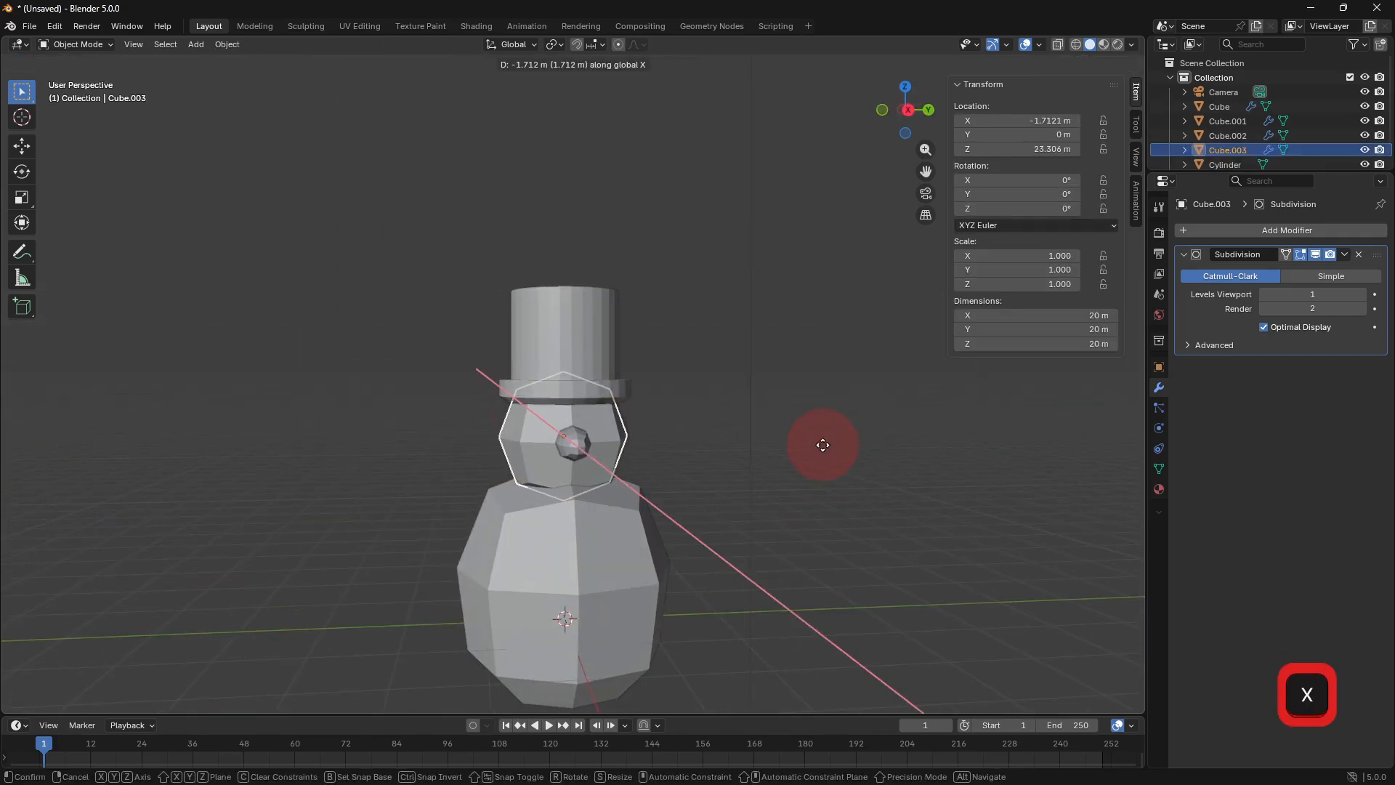
{"action": "left_click", "coordinate": [835, 465]}
Add a Mirror modifier to the head copy and set its mirror axis to Y only.
{"action": "left_click", "coordinate": [1232, 228]}
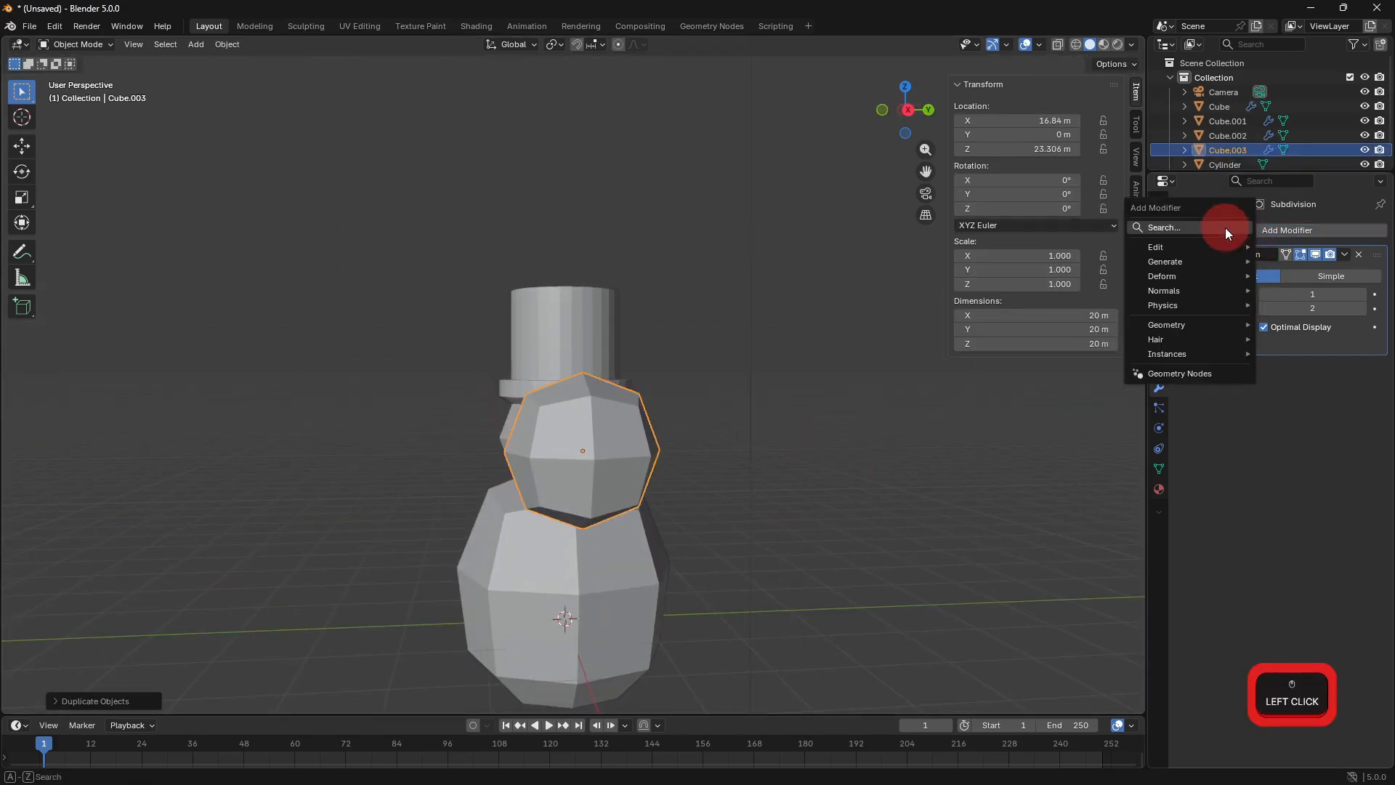
{"action": "type", "text": "m"}
{"action": "left_click", "coordinate": [1271, 313]}
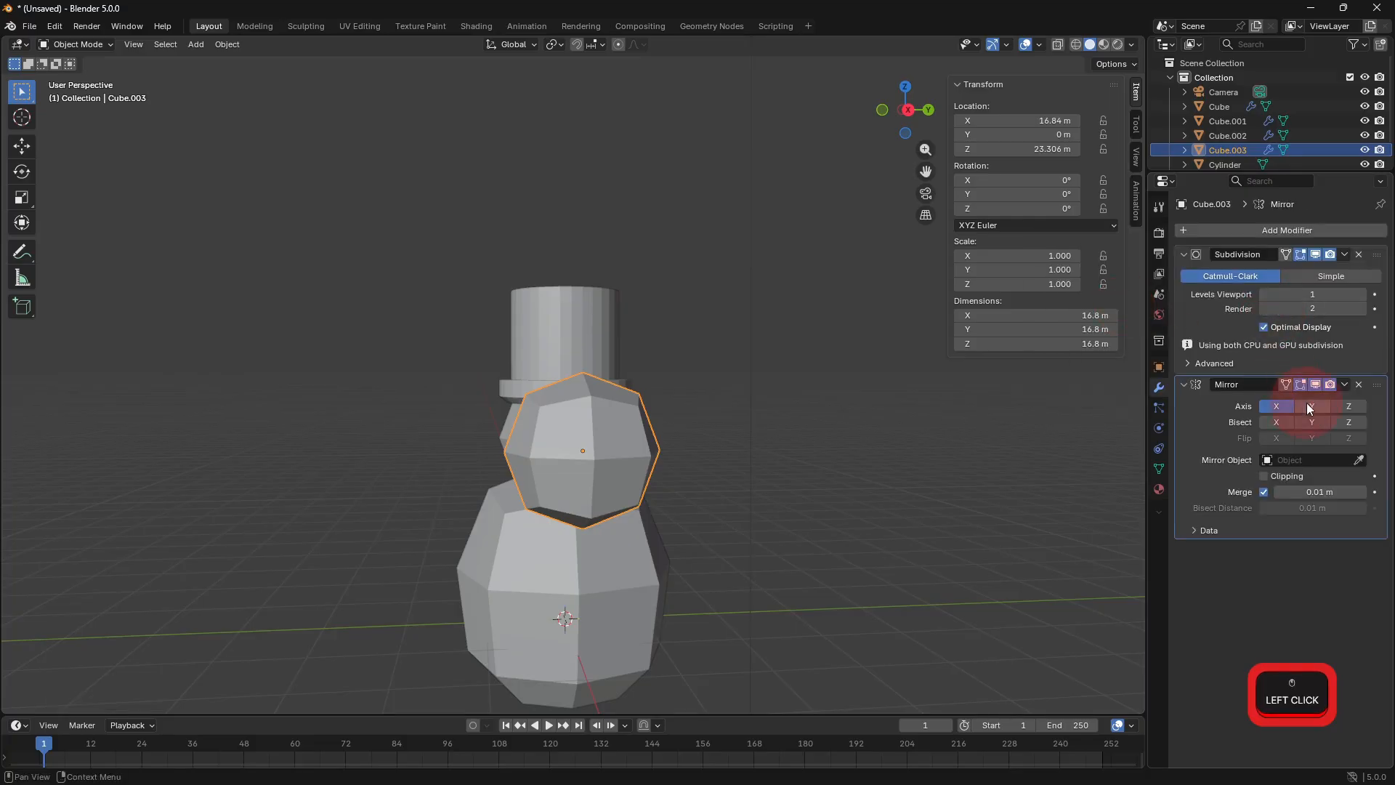
{"action": "left_click", "coordinate": [1262, 385]}
{"action": "left_click", "coordinate": [1308, 389]}
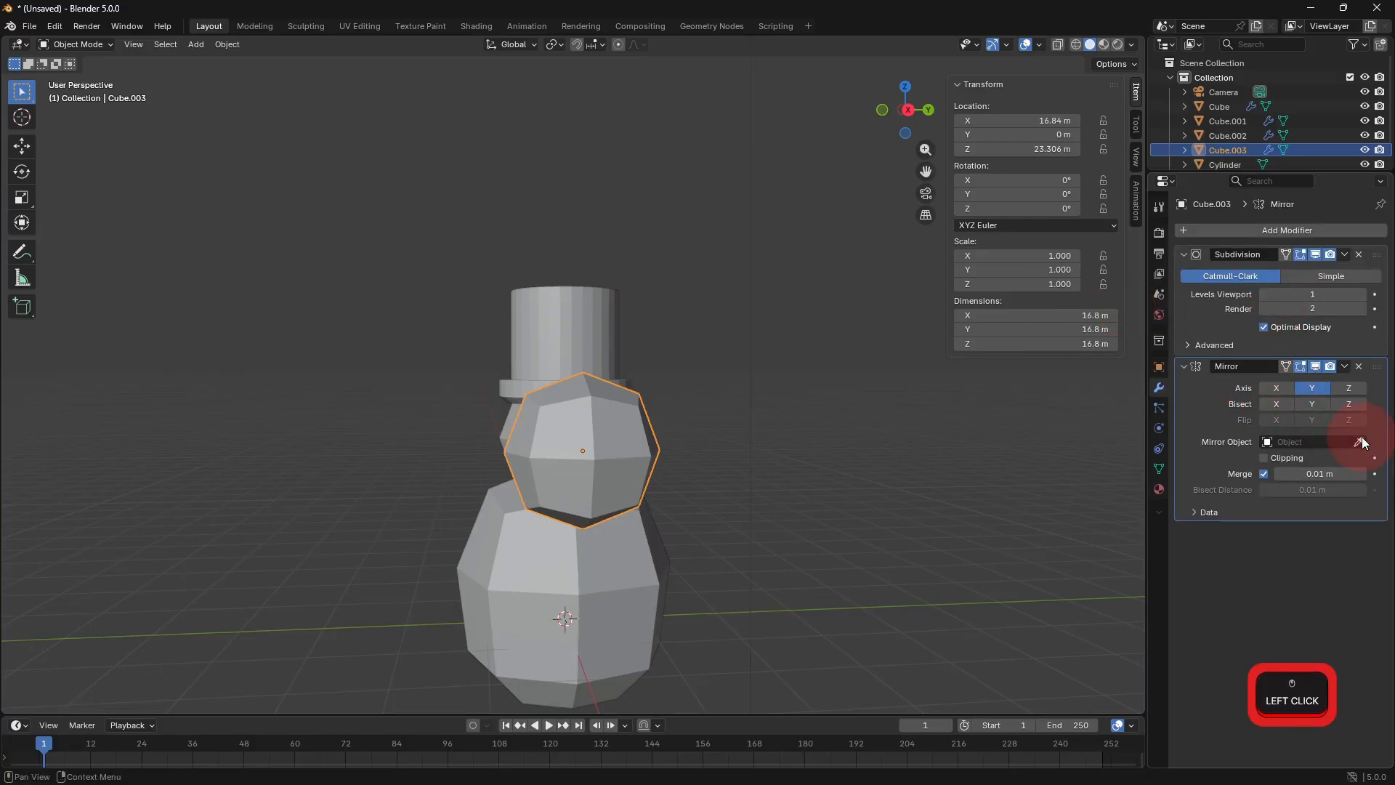
{"action": "left_click", "coordinate": [511, 421]}
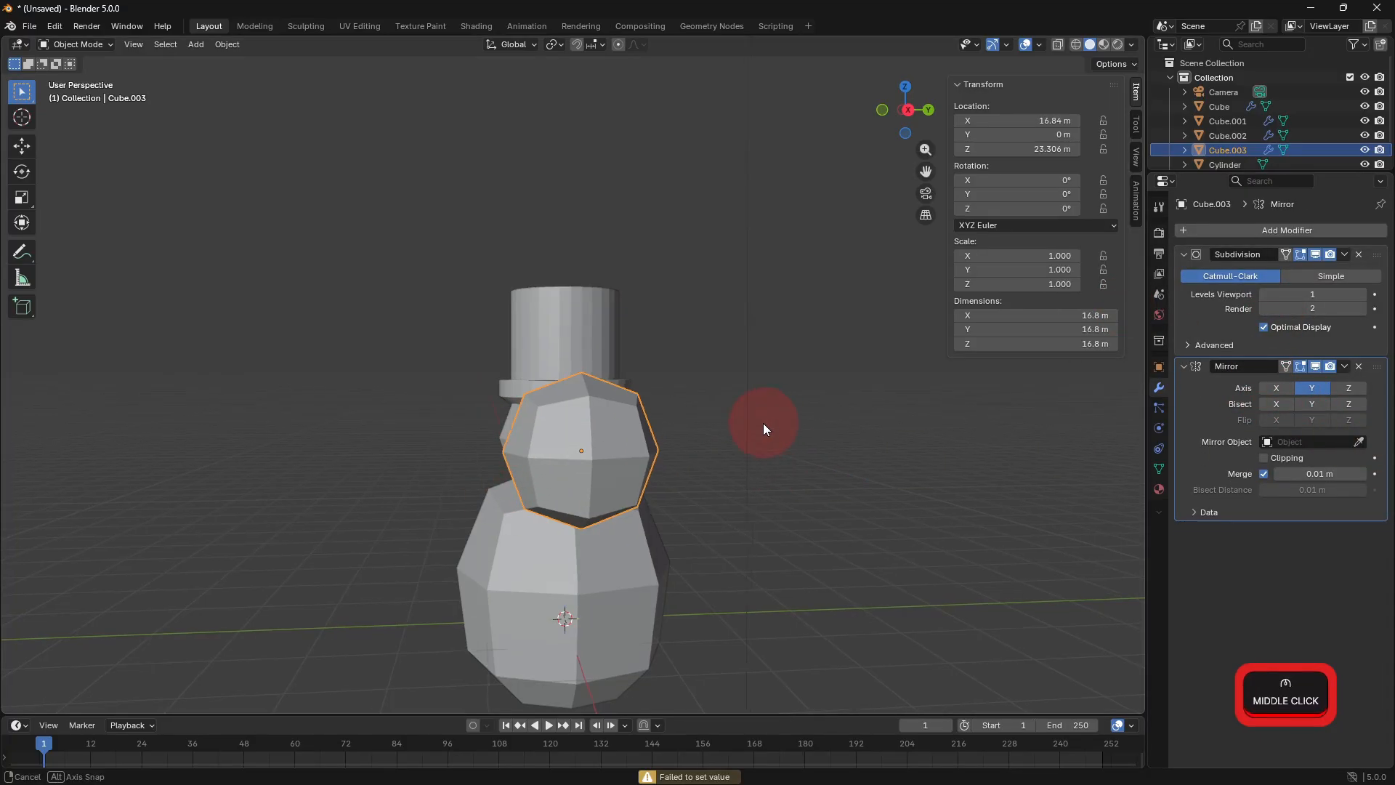
Move all of the head copy's geometry along Y in Edit Mode, to a local Y of about 7.94 m.
{"action": "middle_click_drag", "start_coordinate": [763, 423], "coordinate": [764, 459]}
{"action": "key", "text": "Tab"}
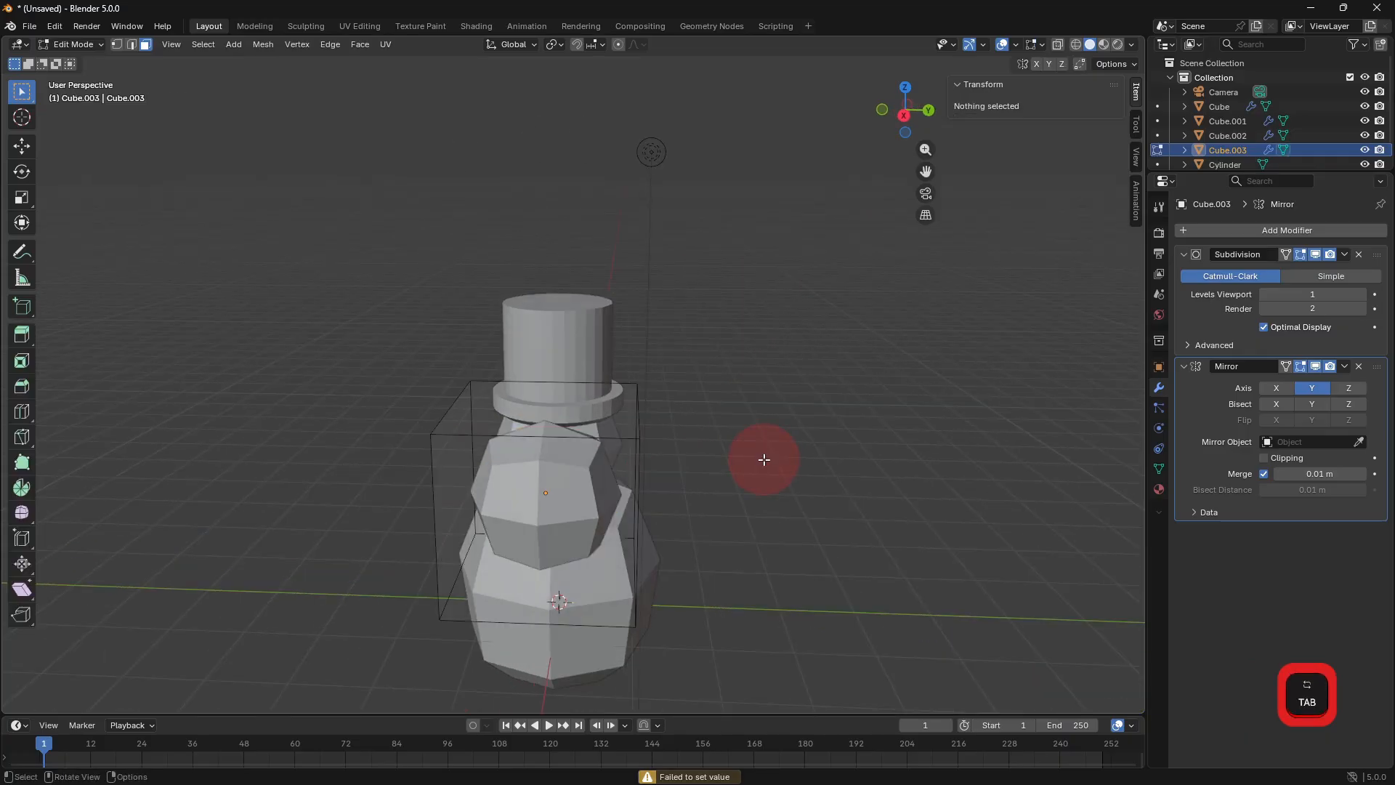
{"action": "key", "text": "a"}
{"action": "key", "text": "g"}
{"action": "key", "text": "y"}
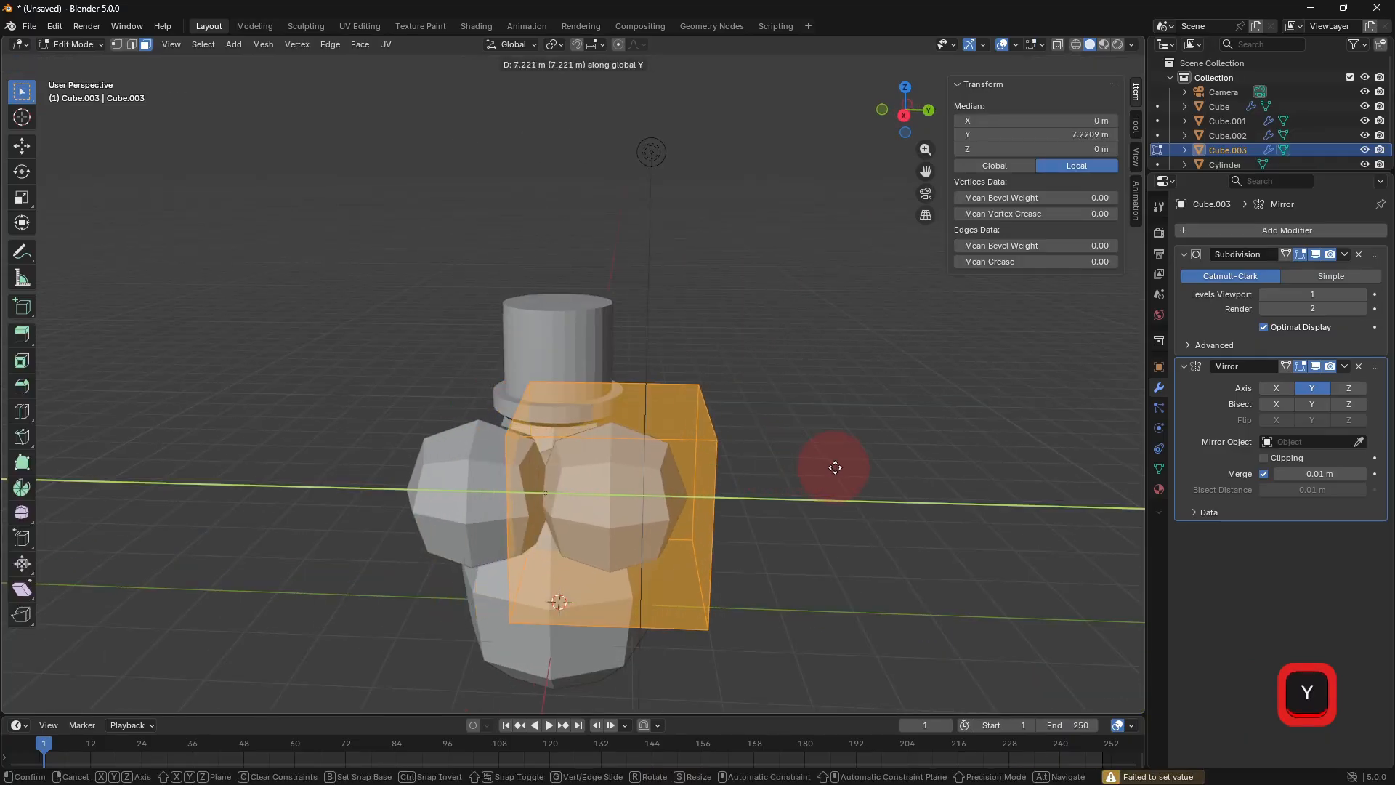
{"action": "left_click", "coordinate": [828, 468]}
Scale the mirrored geometry down to eye size and move it back along X to a local X of about -11.75 m.
{"action": "key", "text": "s"}
{"action": "left_click", "coordinate": [678, 475]}
{"action": "key", "text": "g"}
{"action": "key", "text": "z"}
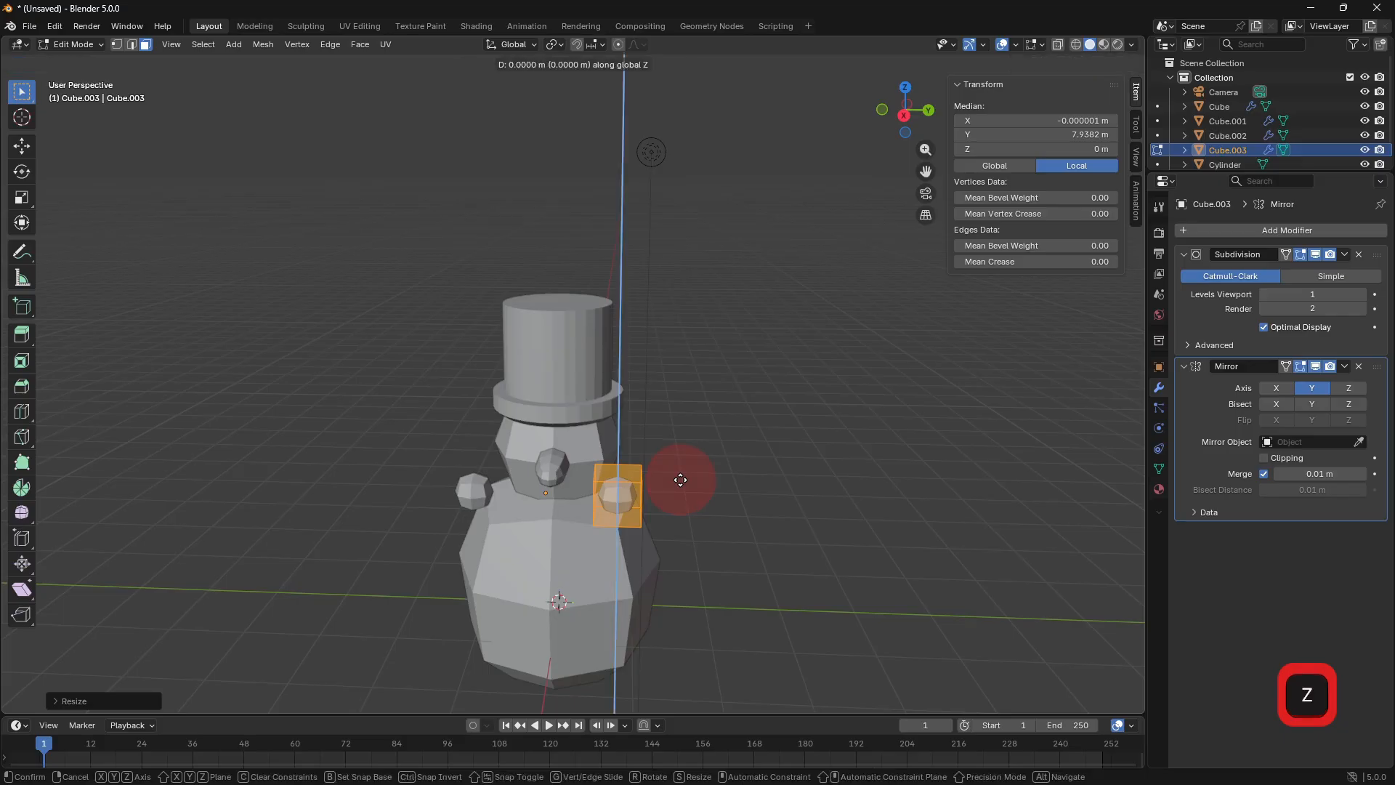
{"action": "key", "text": "x"}
{"action": "left_click", "coordinate": [693, 441]}
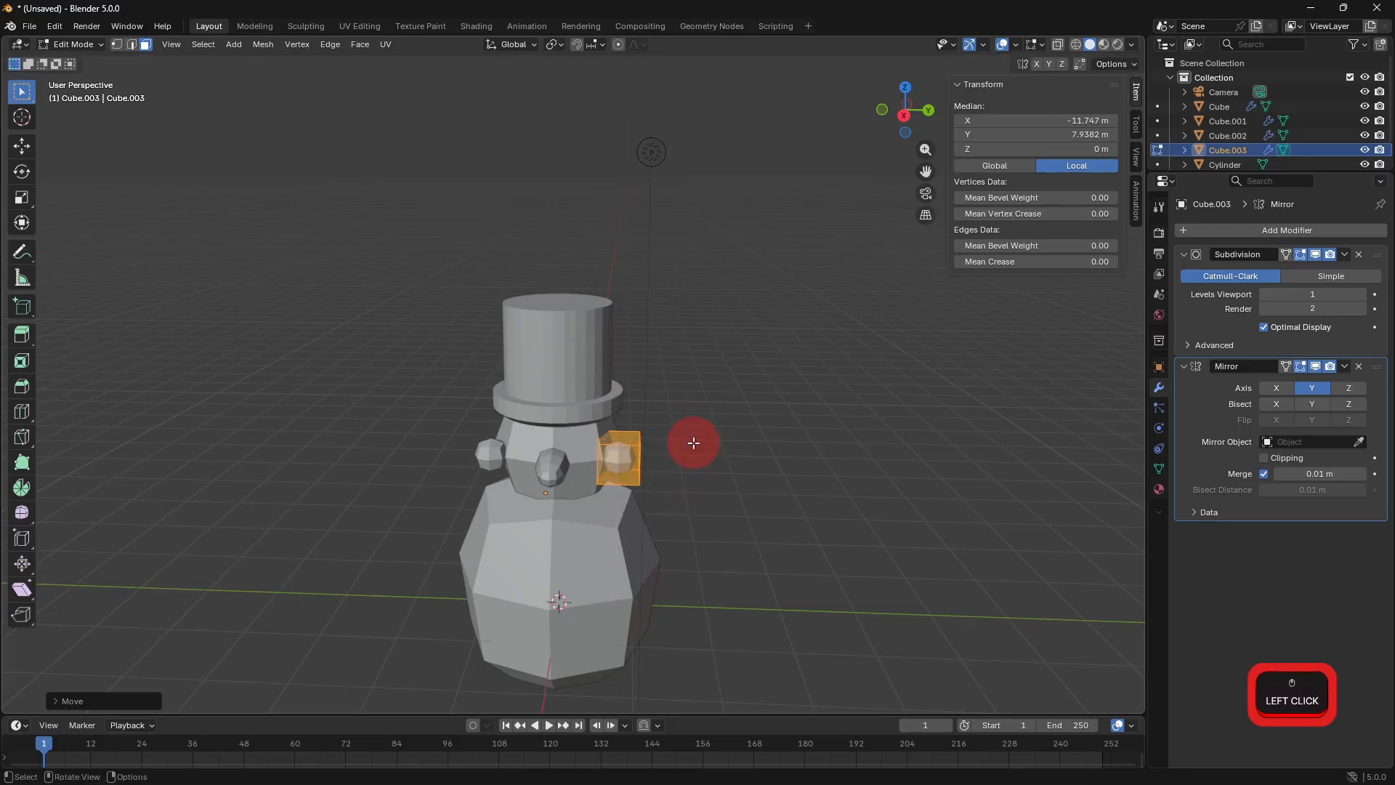
Move the eye geometry along Y to a local Y of about 3.81 m and along X to about -11.03 m.
{"action": "key", "text": "g"}
{"action": "key", "text": "y"}
{"action": "left_click", "coordinate": [660, 449]}
{"action": "middle_click_drag", "start_coordinate": [660, 449], "coordinate": [698, 446]}
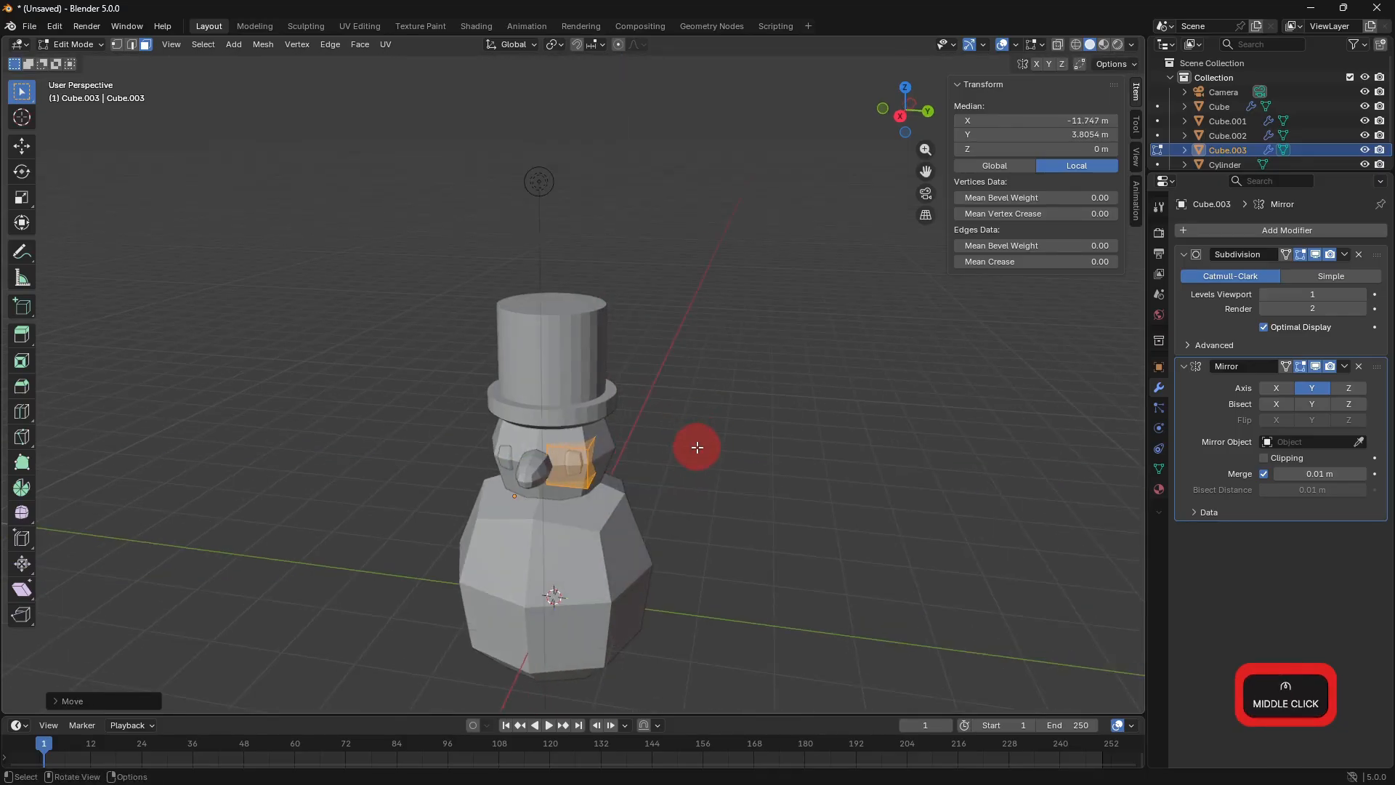
{"action": "key", "text": "g"}
{"action": "key", "text": "x"}
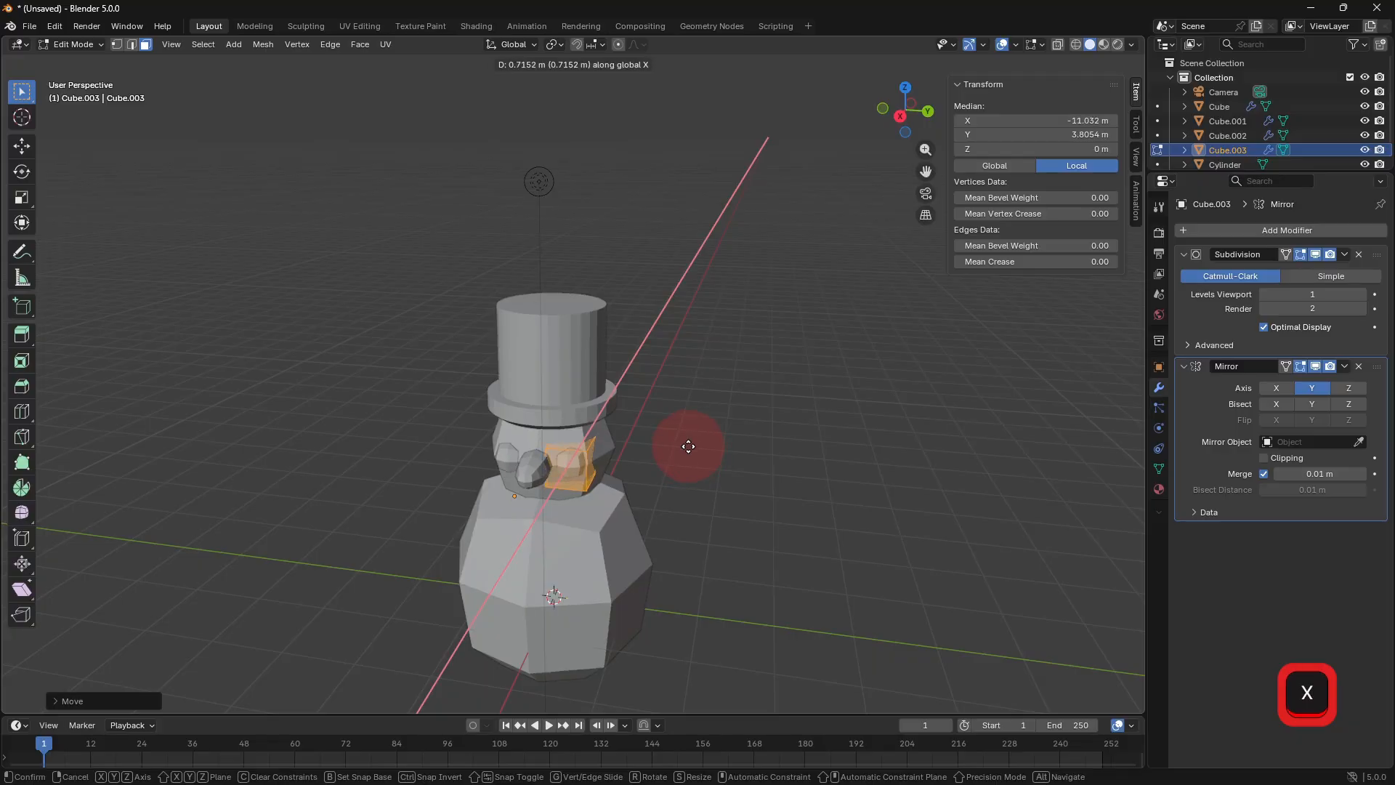
Scale the eye geometry down further, raise it to a local Z of about 1.16 m, and return to Object Mode.
{"action": "key", "text": "s"}
{"action": "left_click", "coordinate": [683, 454]}
{"action": "key", "text": "g"}
{"action": "key", "text": "z"}
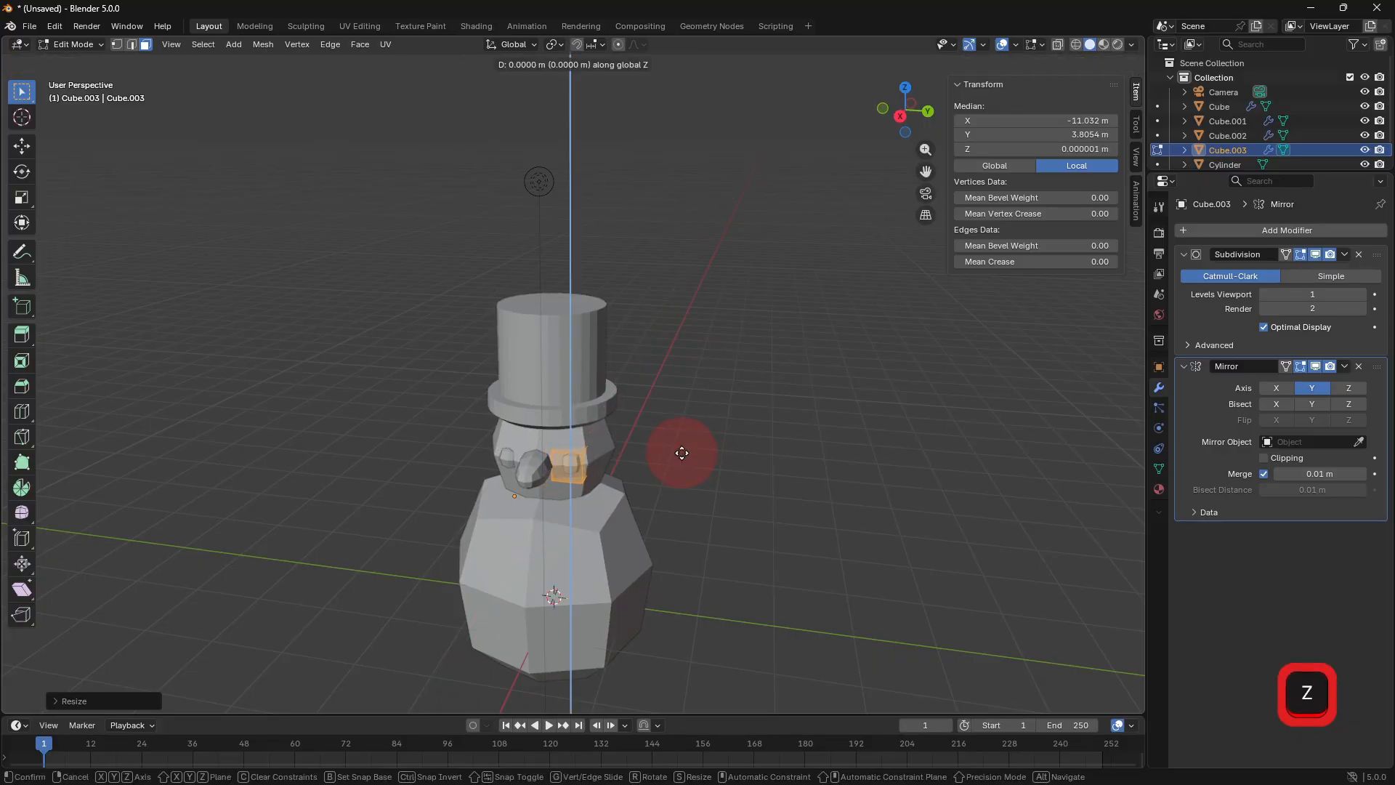
{"action": "left_click", "coordinate": [739, 458]}
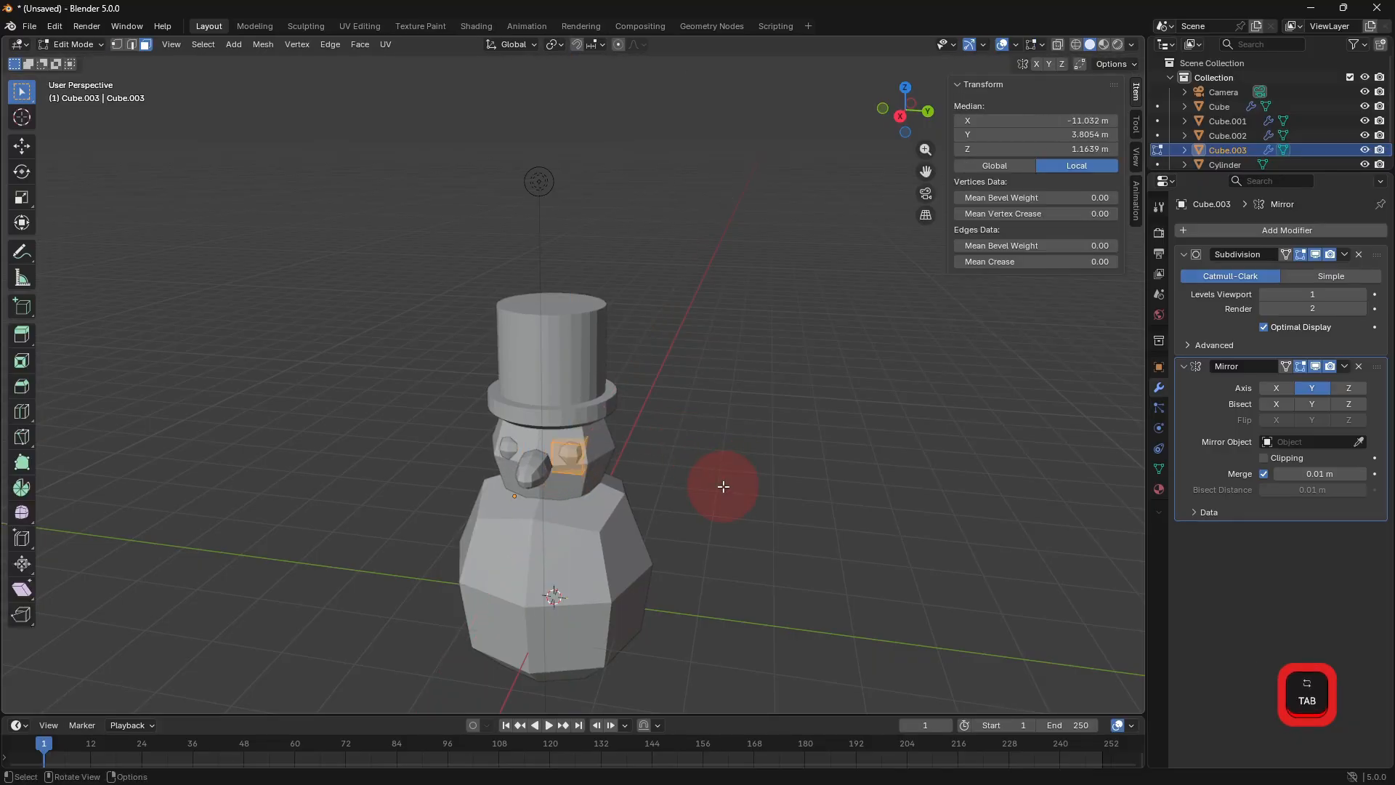
{"action": "left_click", "coordinate": [722, 482]}
{"action": "middle_click_drag", "start_coordinate": [785, 489], "coordinate": [612, 578]}
{"action": "key", "text": "Tab"}
Add a new cube mesh at the world origin for the arms.
{"action": "left_click", "coordinate": [775, 549]}
{"action": "left_click", "coordinate": [613, 579]}
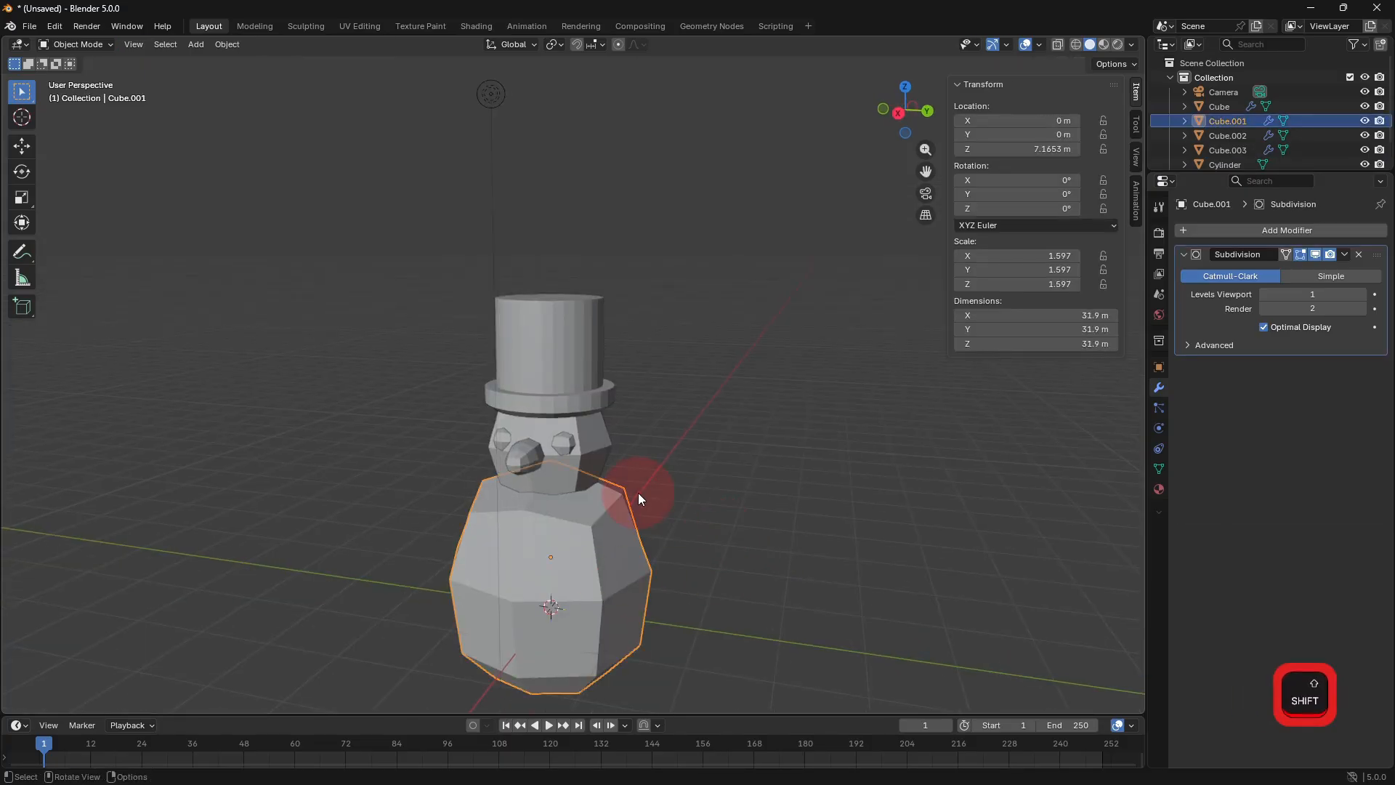
{"action": "left_click", "coordinate": [207, 48]}
{"action": "mouse_move", "coordinate": [218, 61]}
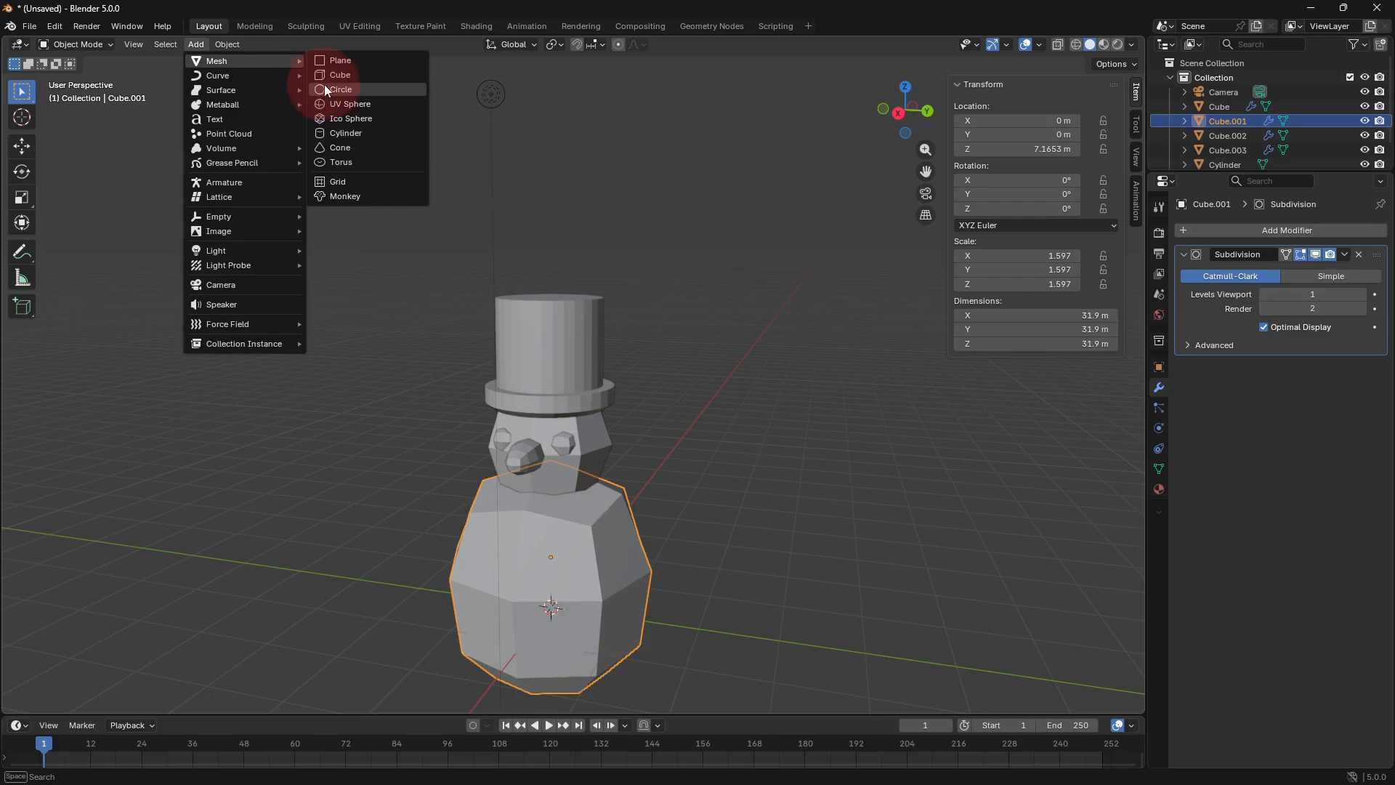
{"action": "left_click", "coordinate": [329, 77]}
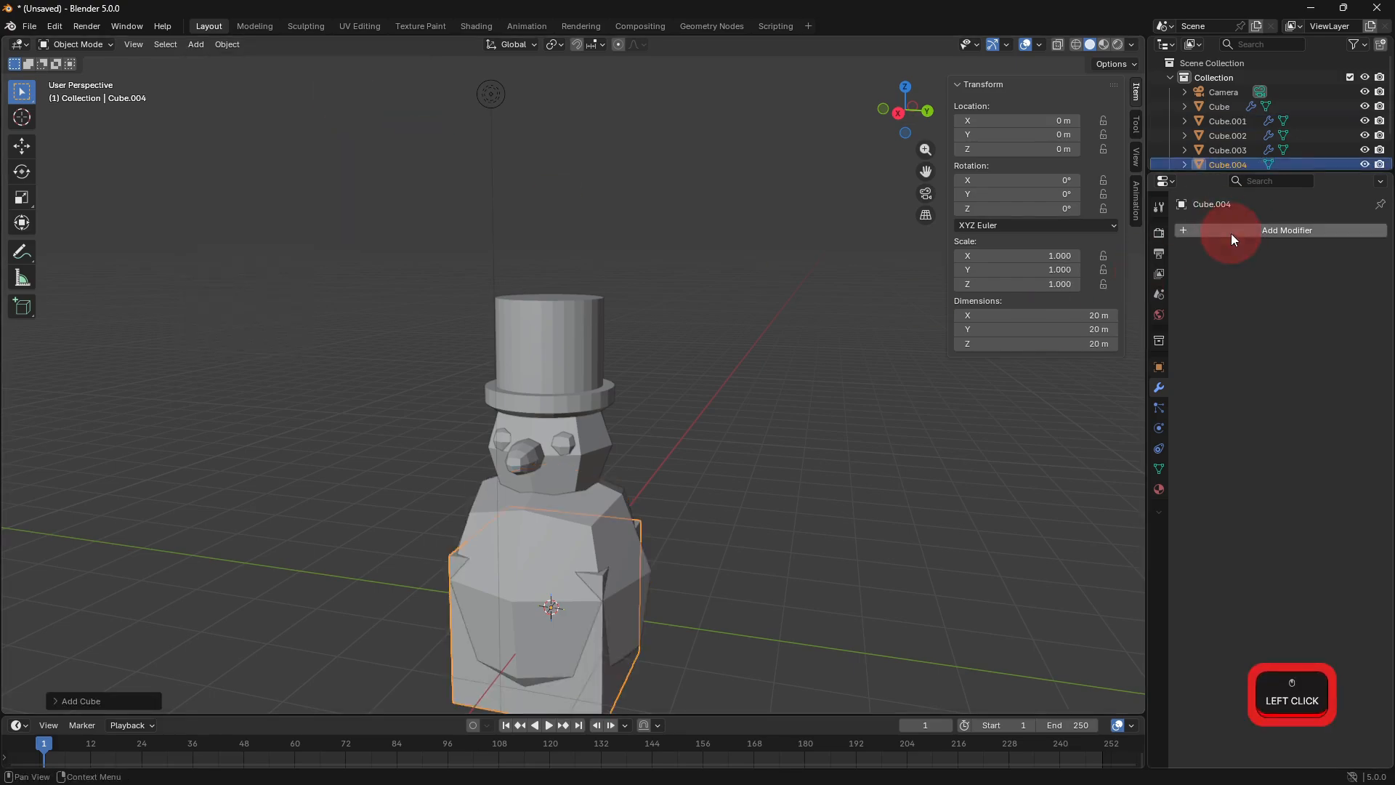
Give the new cube a Mirror modifier on Y only with the body (Cube.001) as mirror object, plus a Subdivision Surface modifier.
{"action": "left_click", "coordinate": [1231, 233]}
{"action": "left_click", "coordinate": [1230, 230]}
{"action": "left_click", "coordinate": [1139, 257]}
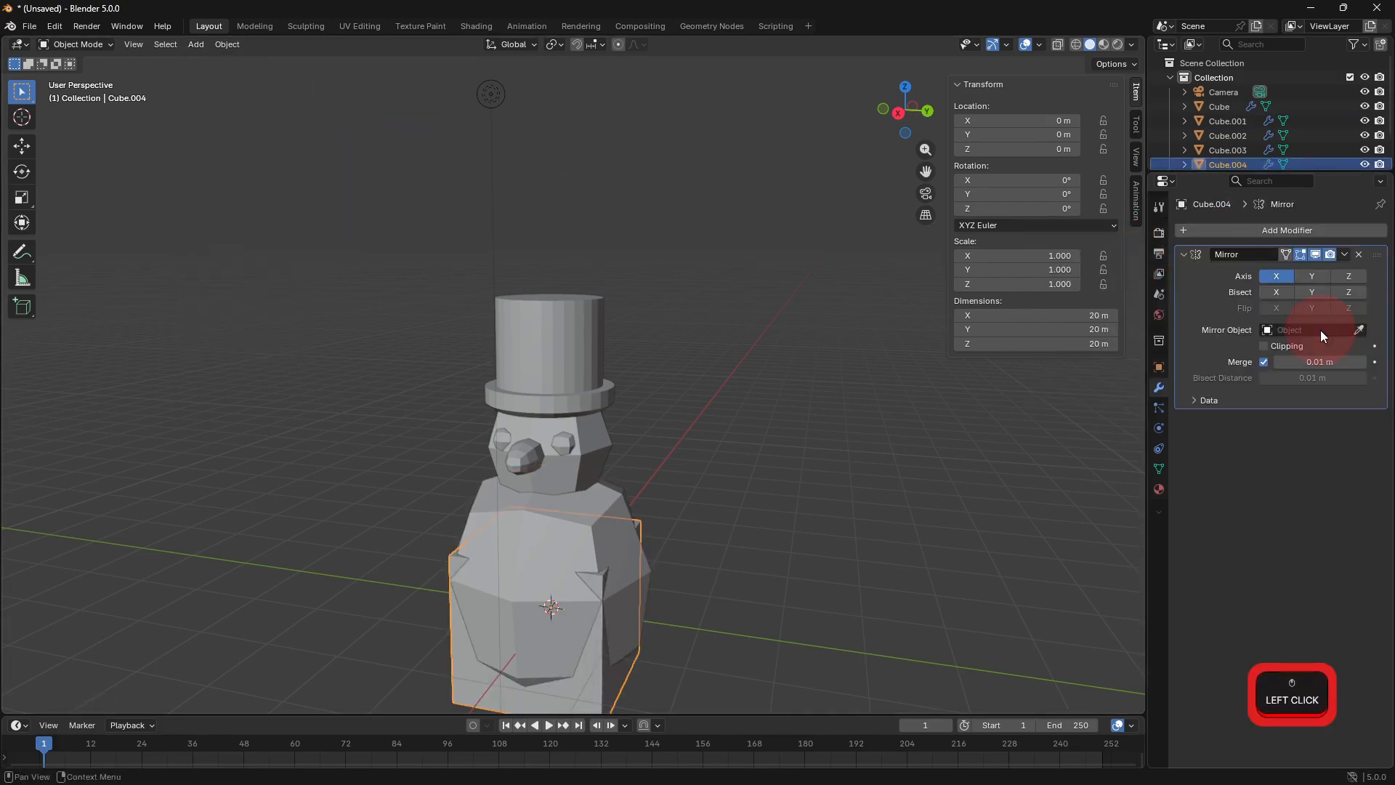
{"action": "left_click", "coordinate": [586, 483]}
{"action": "left_click", "coordinate": [1268, 231]}
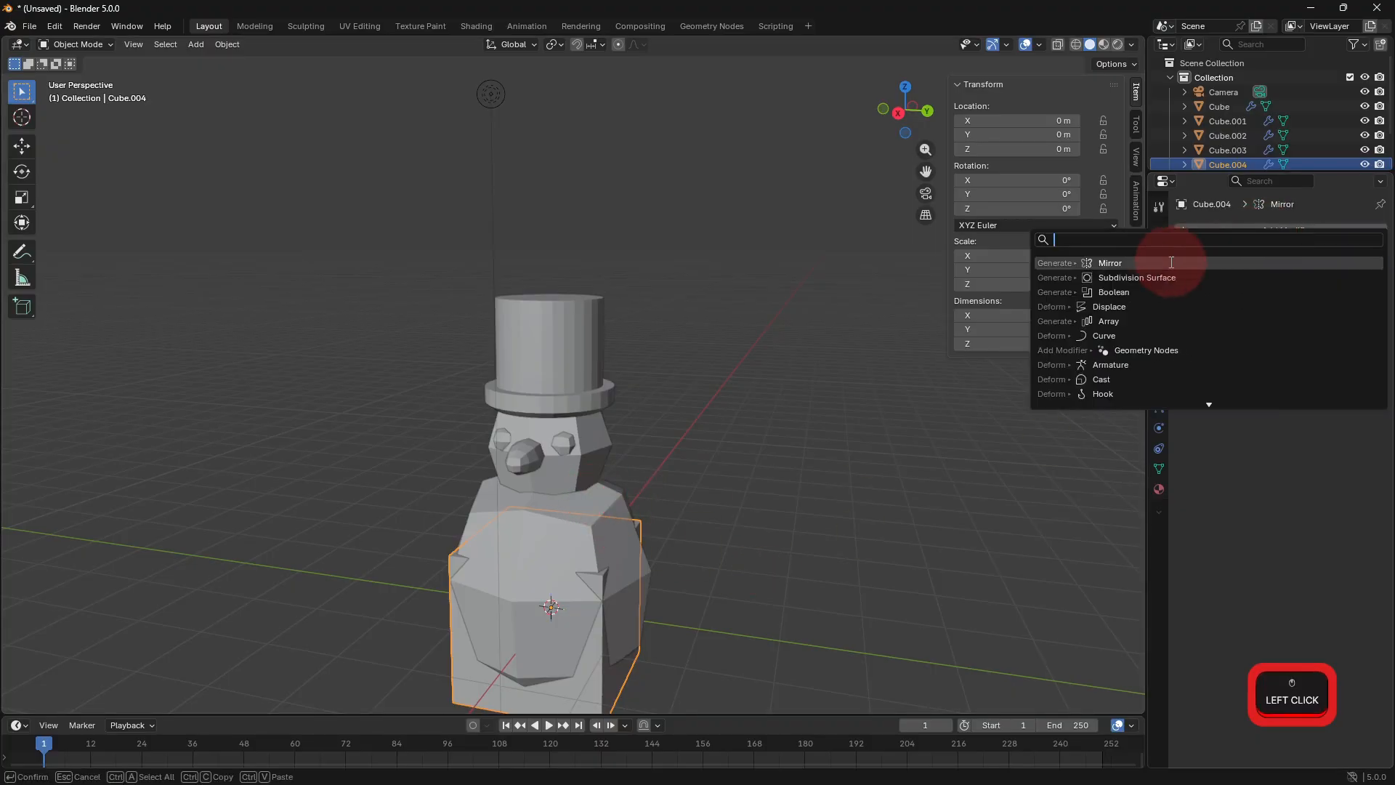
{"action": "left_click", "coordinate": [1132, 282]}
Move the mirrored cube along Y to about 12.61 m and up along Z to about 11.44 m.
{"action": "key", "text": "g"}
{"action": "key", "text": "x"}
{"action": "key", "text": "y"}
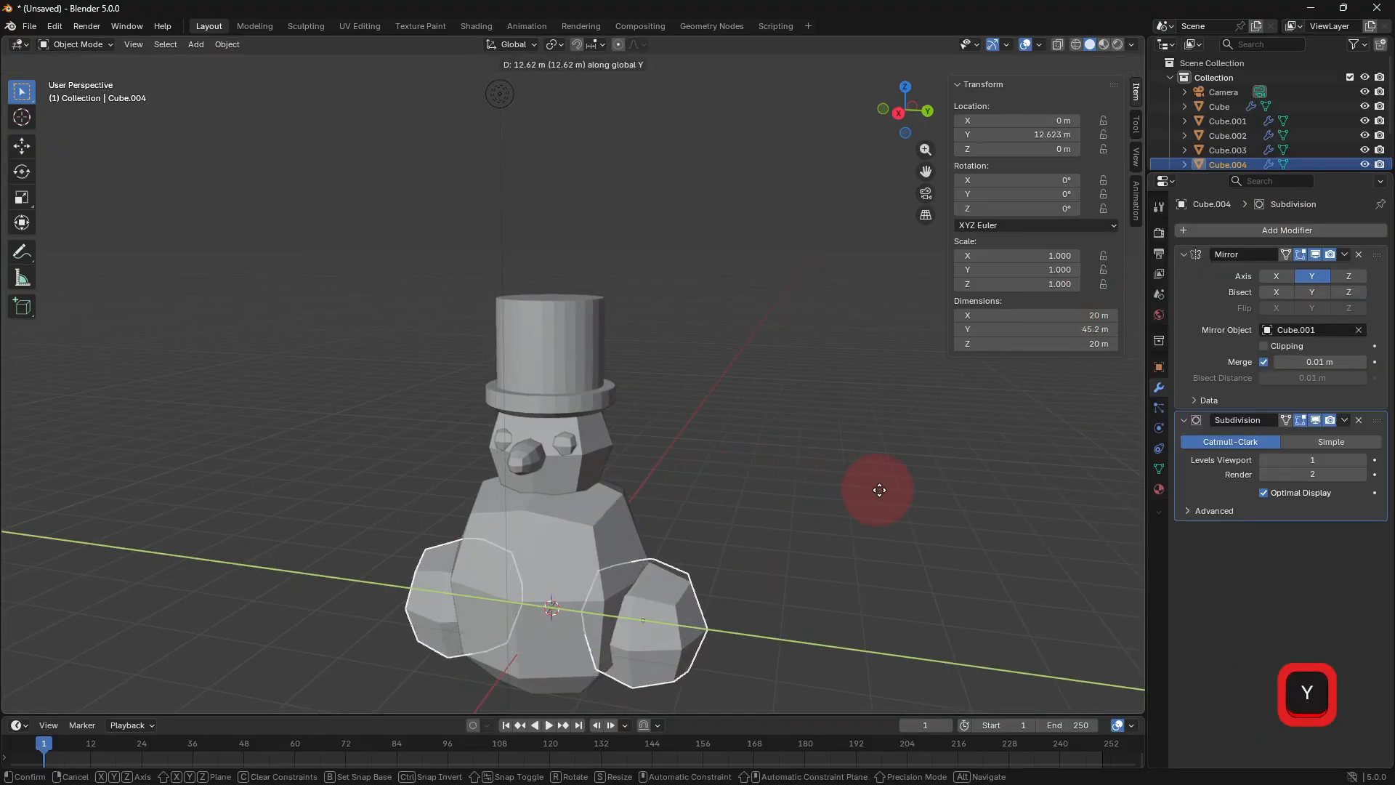
{"action": "left_click", "coordinate": [860, 486]}
{"action": "key", "text": "g"}
{"action": "key", "text": "z"}
{"action": "left_click", "coordinate": [869, 404]}
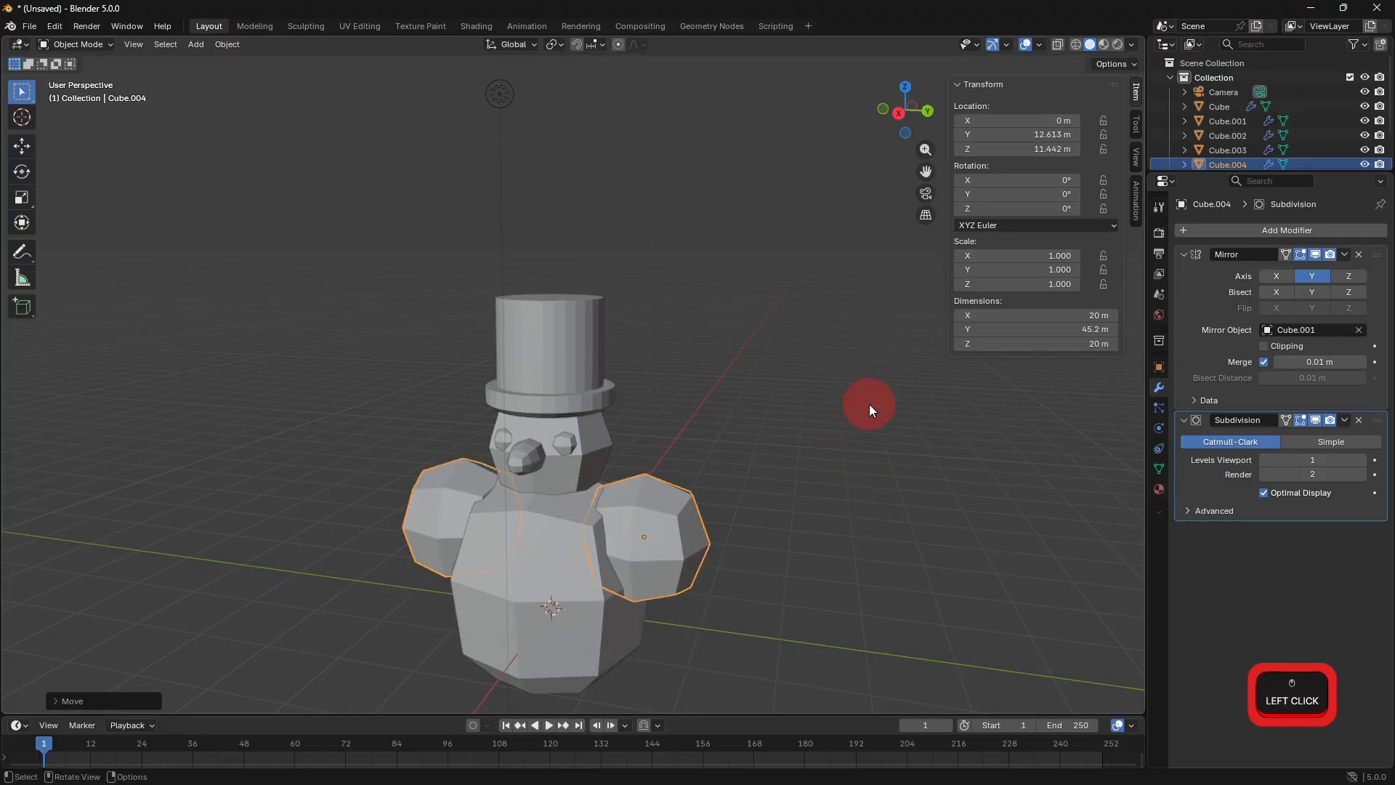
Move the mirrored cube inward along Y to a Y location of about 9.33 m.
{"action": "key", "text": "g"}
{"action": "key", "text": "x"}
{"action": "key", "text": "y"}
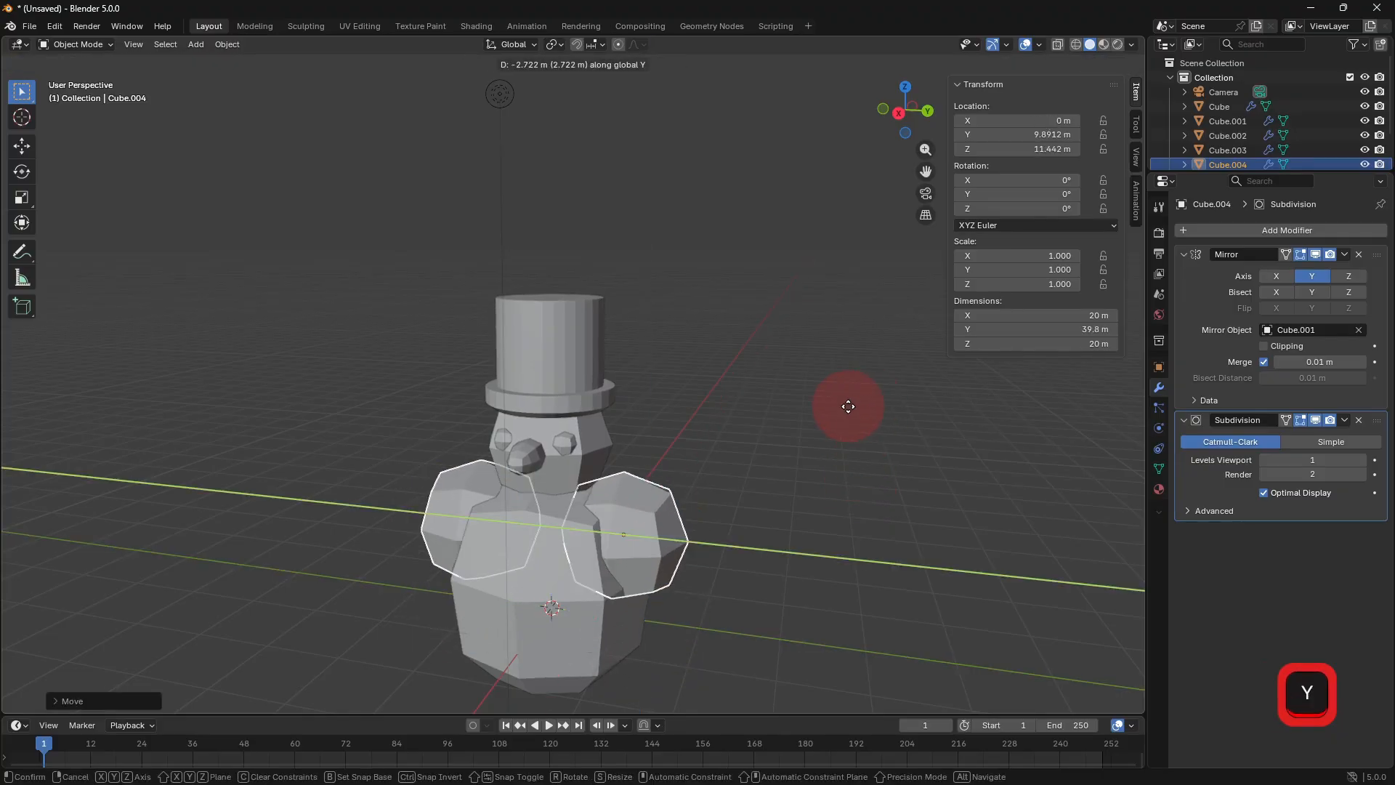
{"action": "left_click", "coordinate": [900, 435]}
Scale the mirrored cube down to about 0.329 and move it outward to a Y location of about 12.21 m.
{"action": "key", "text": "s"}
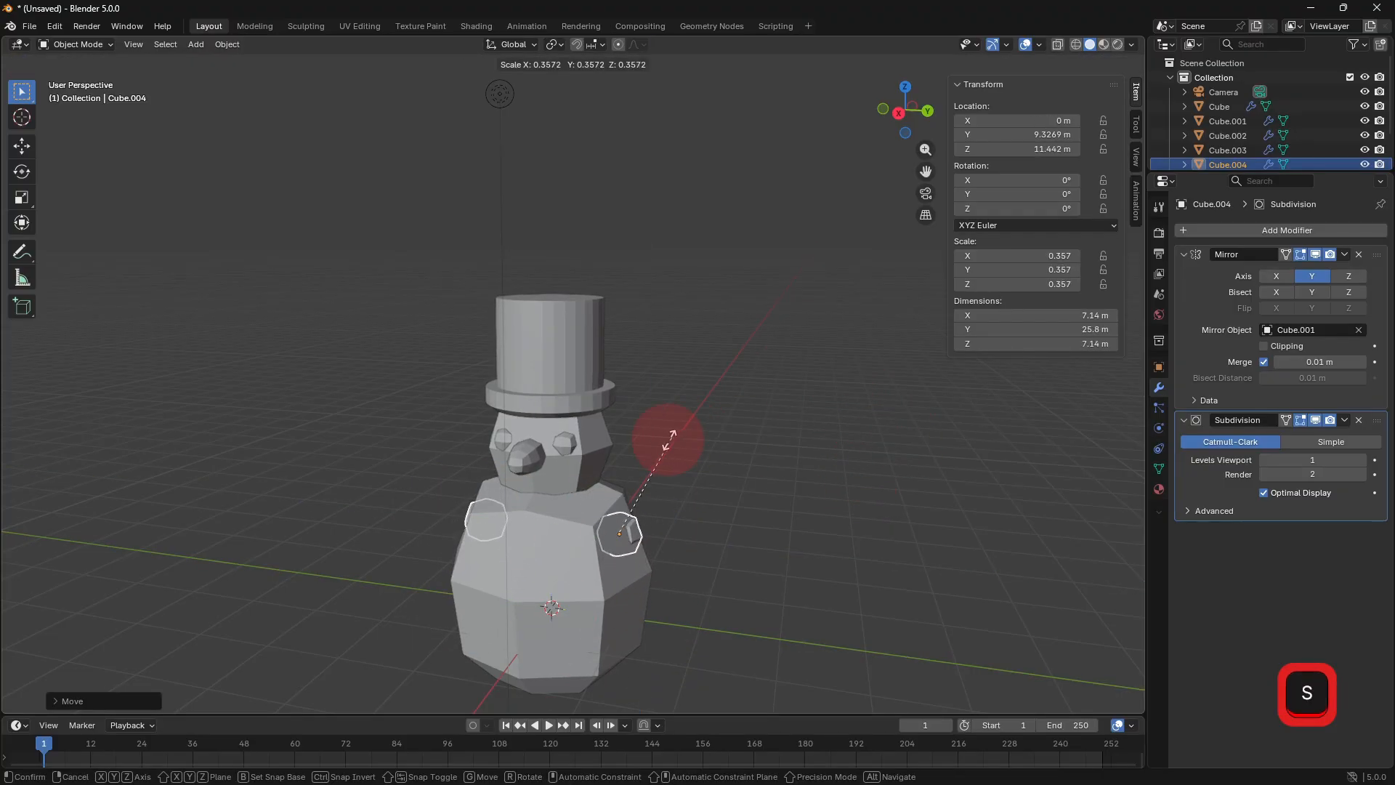
{"action": "left_click", "coordinate": [658, 441]}
{"action": "key", "text": "g"}
{"action": "key", "text": "x"}
{"action": "key", "text": "y"}
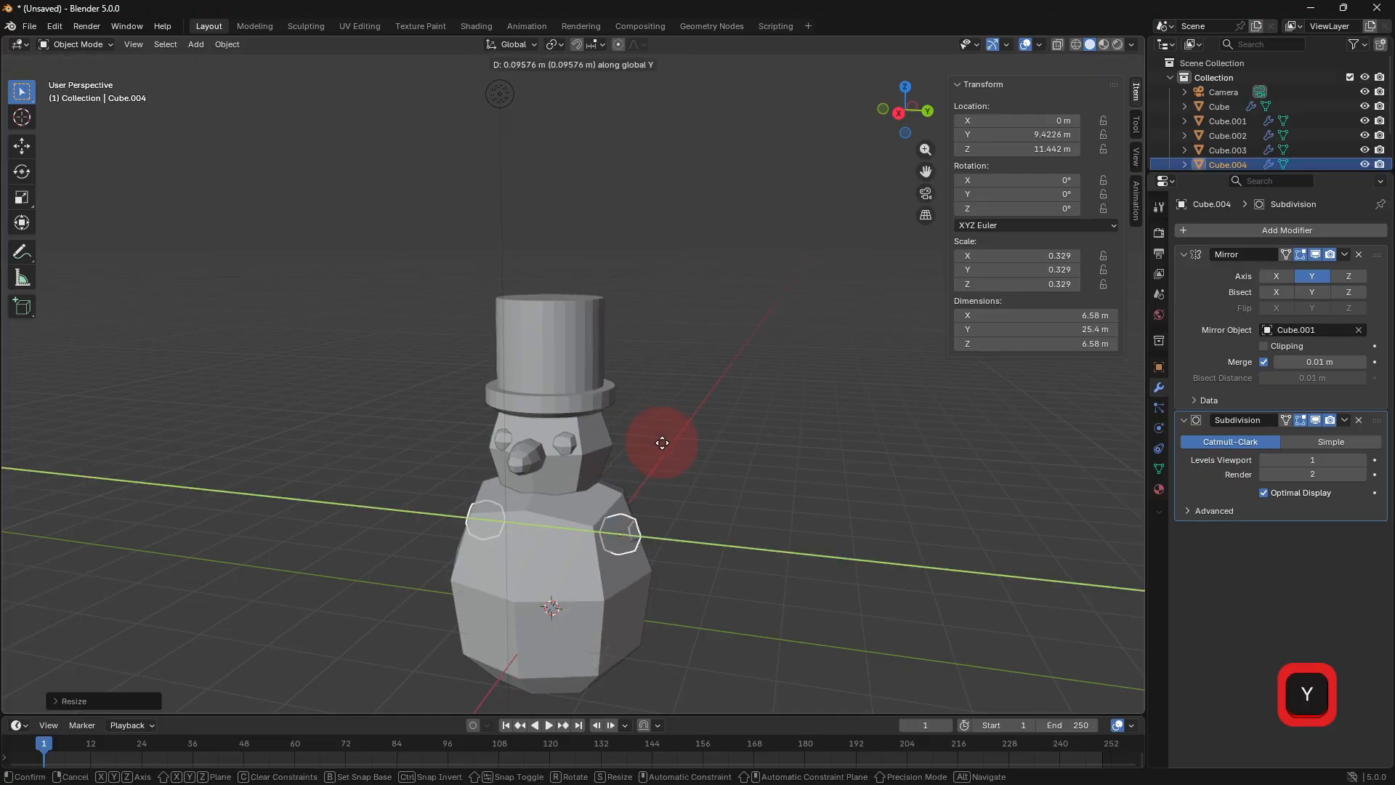
{"action": "left_click", "coordinate": [681, 457]}
Extrude the cube's top face upward twice in Edit Mode, to local Z heights of about 42.16 m and 57.42 m, forming the arm.
{"action": "key", "text": "Tab"}
{"action": "middle_click_drag", "start_coordinate": [722, 467], "coordinate": [685, 498]}
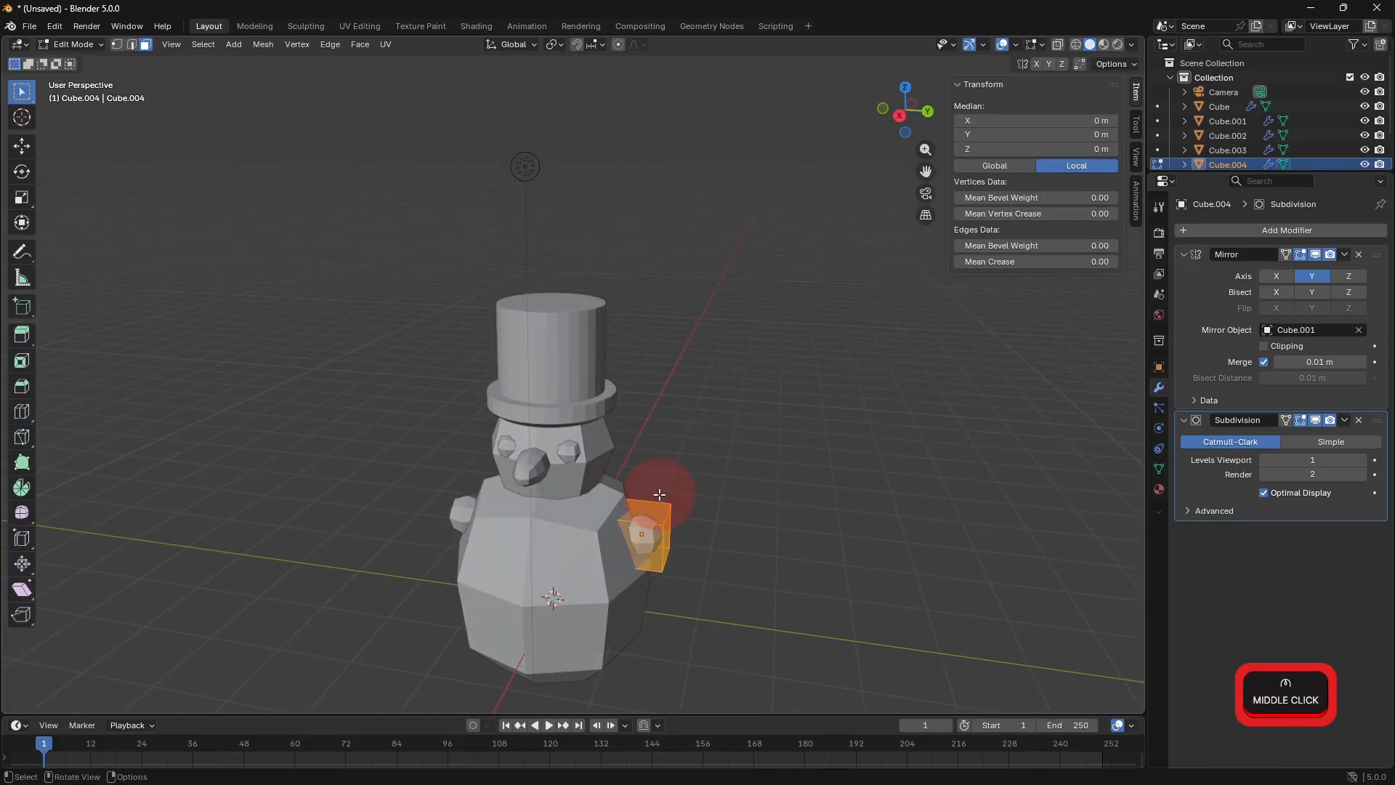
{"action": "key", "text": "e"}
{"action": "left_click", "coordinate": [750, 439]}
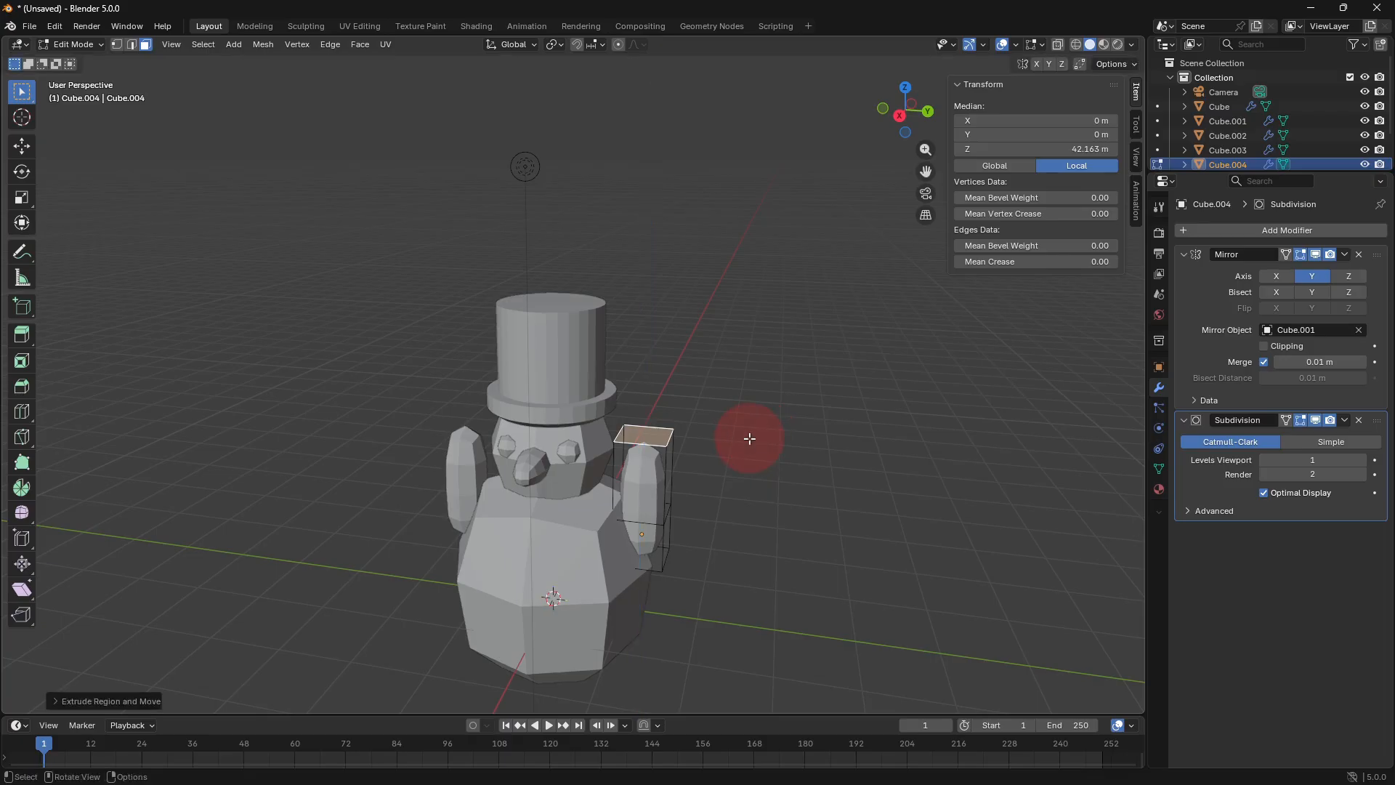
{"action": "key", "text": "e"}
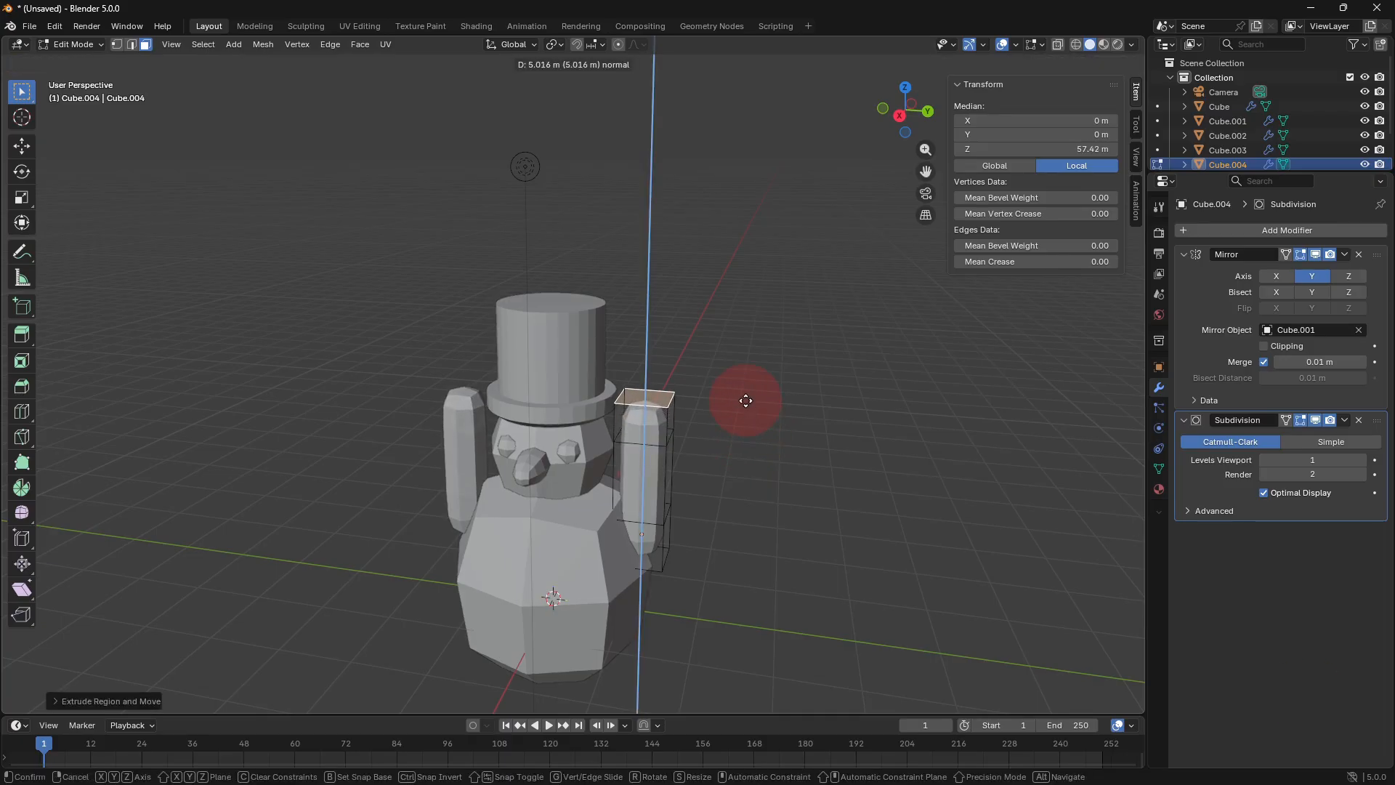
{"action": "left_click", "coordinate": [710, 406]}
{"action": "key", "text": "Tab"}
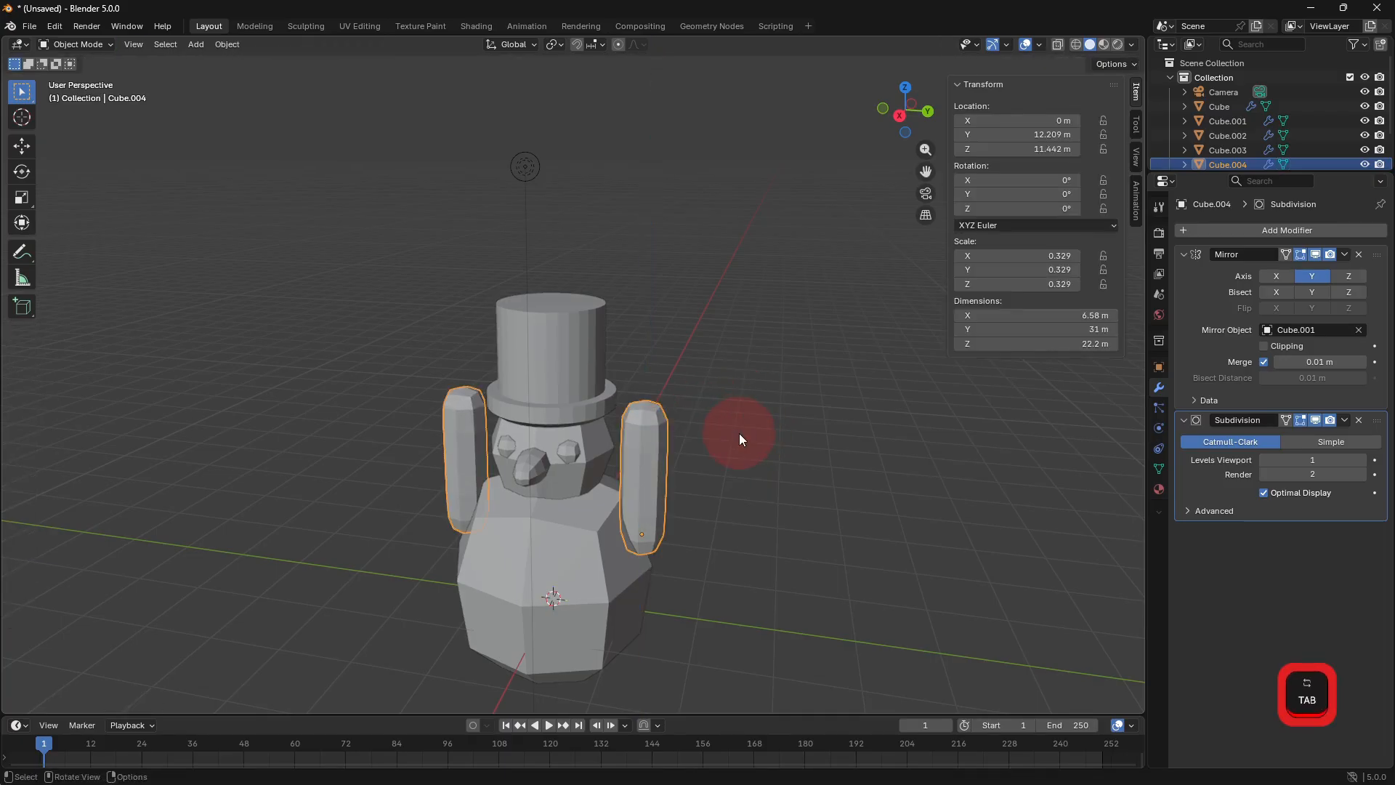
Move all of the arm's geometry outward along Y to a local Y of about 12.38 m.
{"action": "key", "text": "Tab"}
{"action": "key", "text": "a"}
{"action": "key", "text": "g"}
{"action": "key", "text": "y"}
{"action": "left_click", "coordinate": [771, 448]}
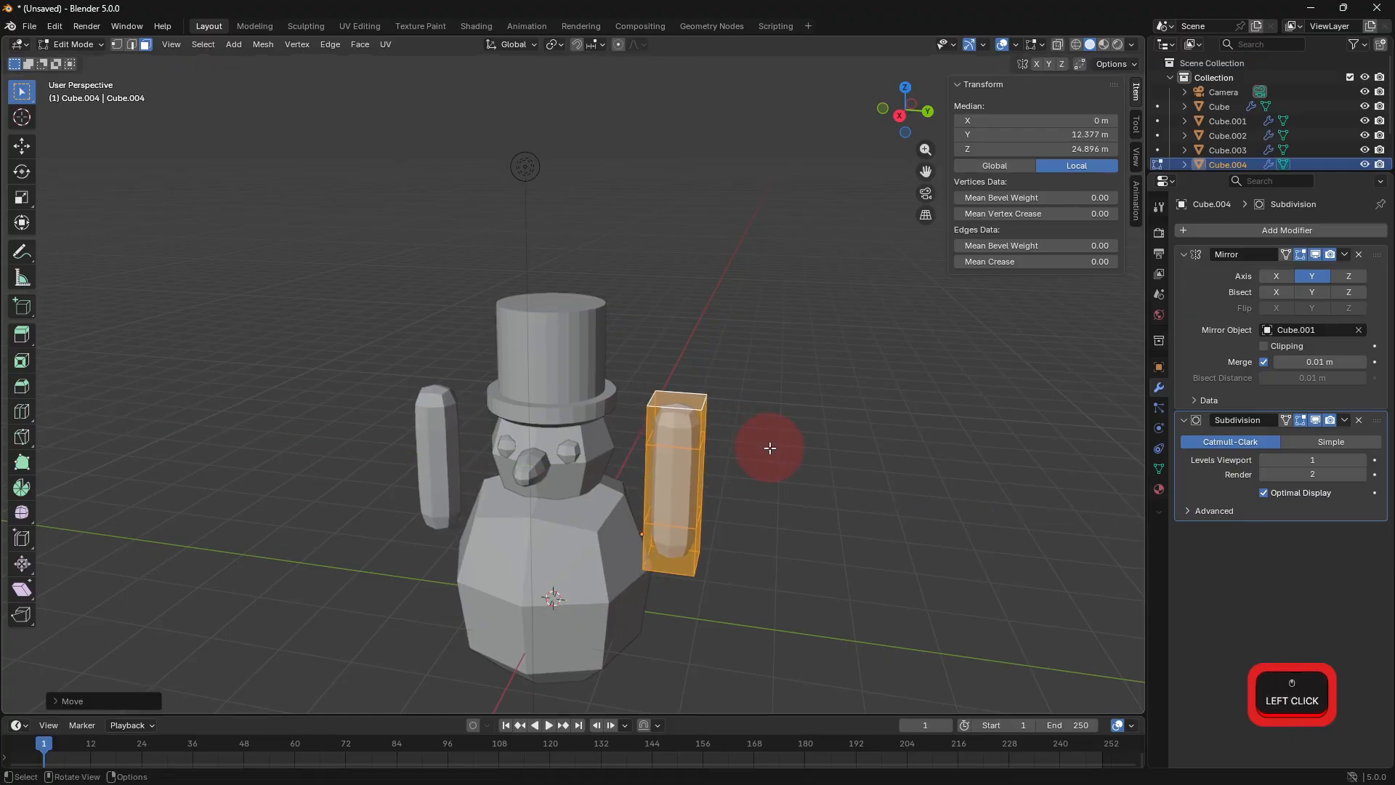
Scale down the outer side face of the arm's uppermost segment and extrude it outward.
{"action": "middle_click_drag", "start_coordinate": [770, 448], "coordinate": [685, 427]}
{"action": "left_click", "coordinate": [718, 437]}
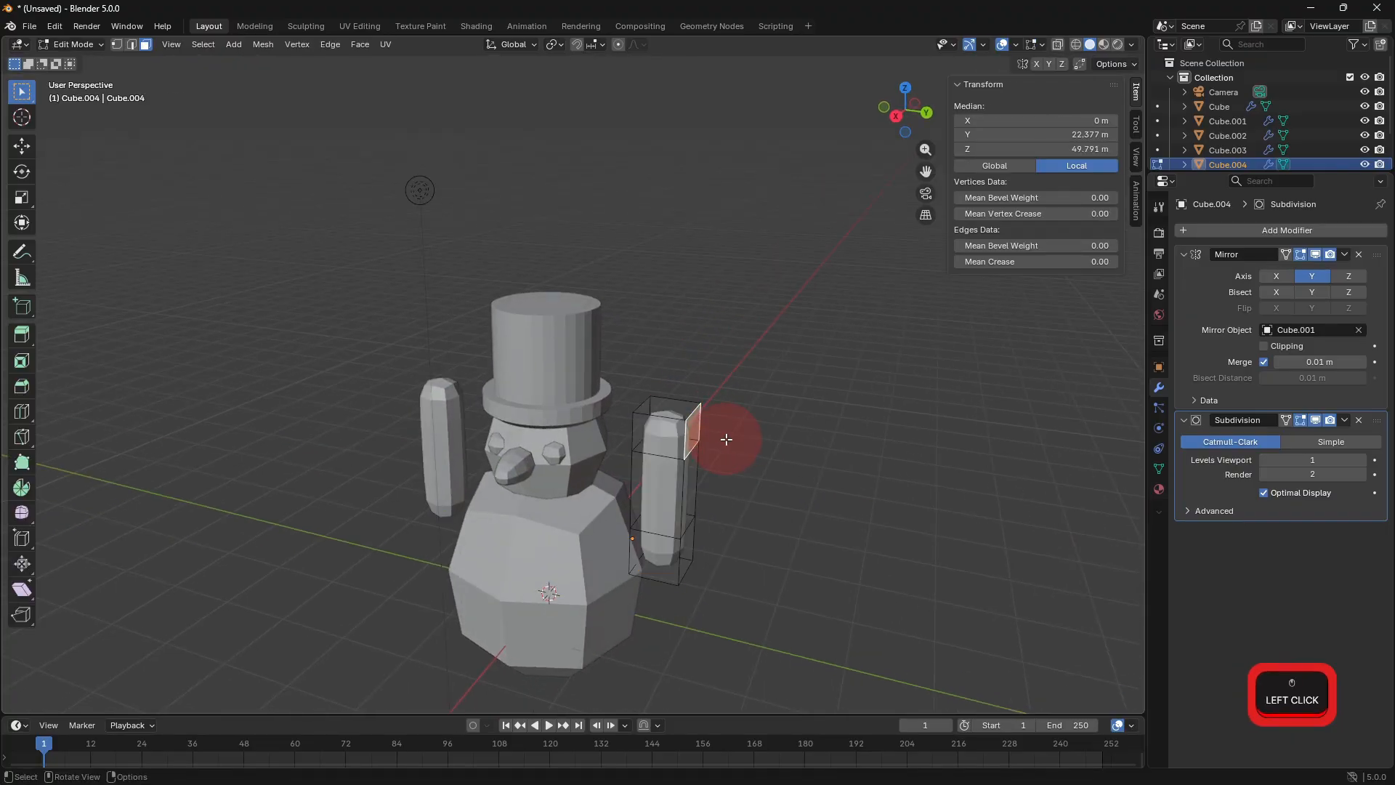
{"action": "key", "text": "e"}
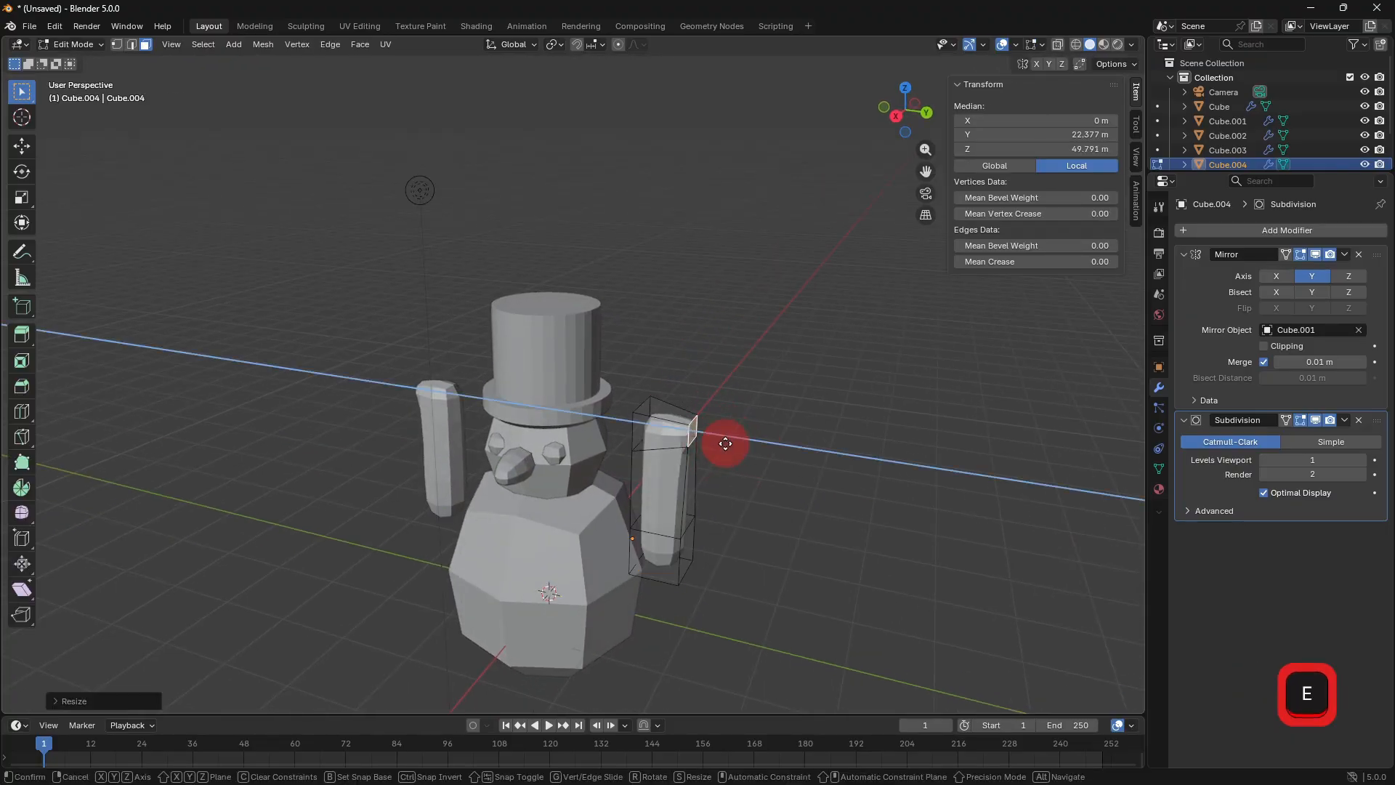
{"action": "left_click", "coordinate": [671, 456]}
Extrude the uppermost segment's inner side face to a local Y of about -1.93 m and shift it along X to about -5.96 m.
{"action": "middle_click_drag", "start_coordinate": [672, 456], "coordinate": [767, 427]}
{"action": "left_click", "coordinate": [678, 404]}
{"action": "key", "text": "e"}
{"action": "left_click", "coordinate": [754, 429]}
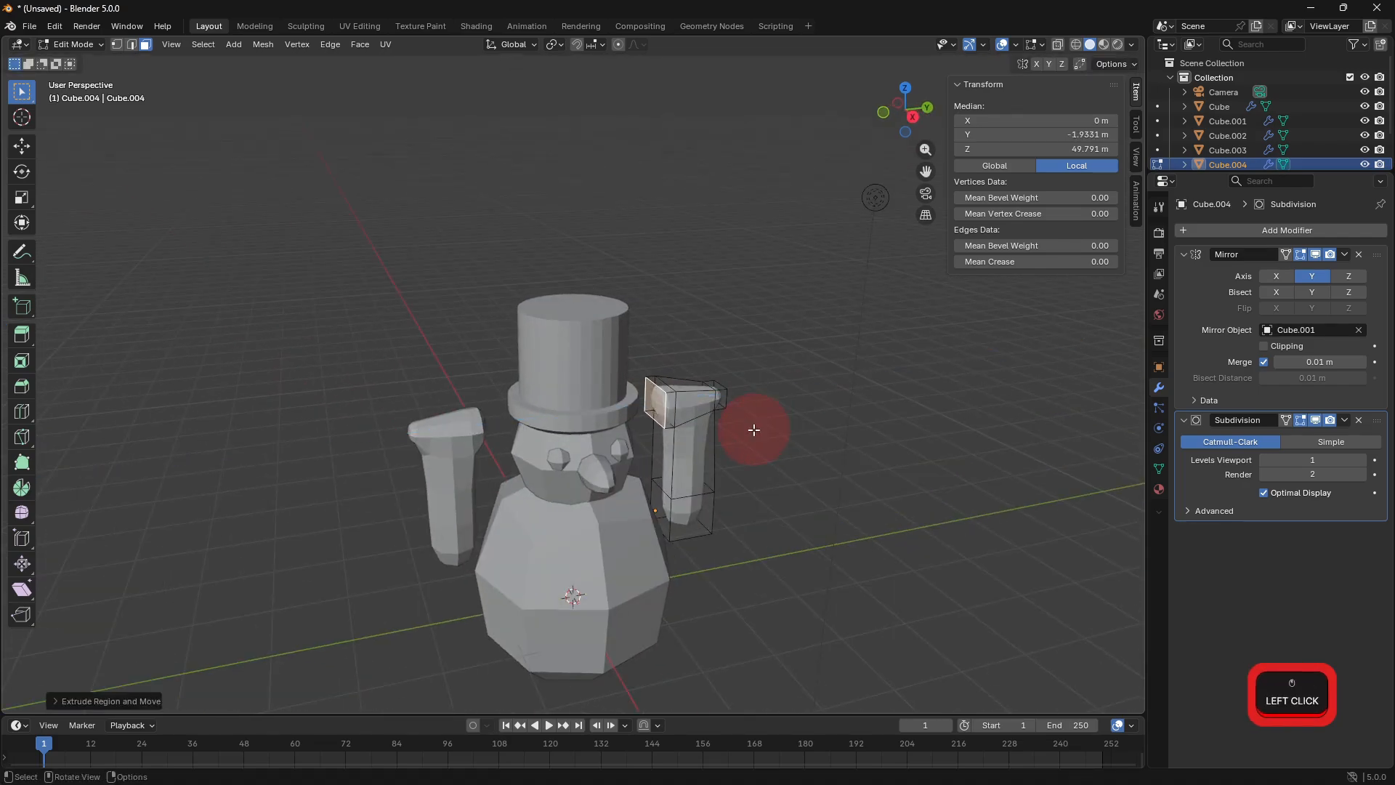
{"action": "key", "text": "g"}
{"action": "key", "text": "x"}
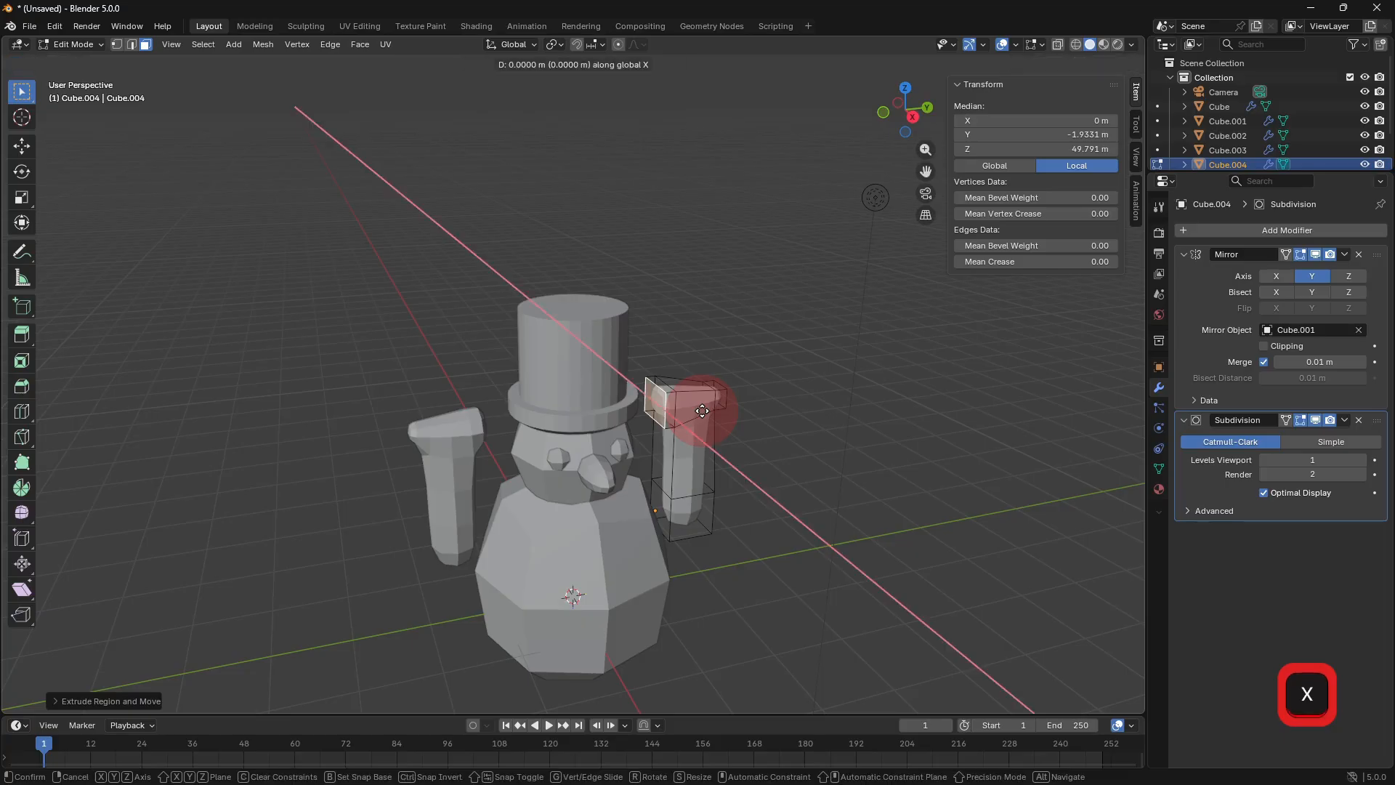
{"action": "left_click", "coordinate": [698, 410]}
Extrude the upper faces of the inner and outer hand extensions upward, to local Z of about 70.76 m and 60.59 m respectively.
{"action": "middle_click_drag", "start_coordinate": [704, 404], "coordinate": [660, 399]}
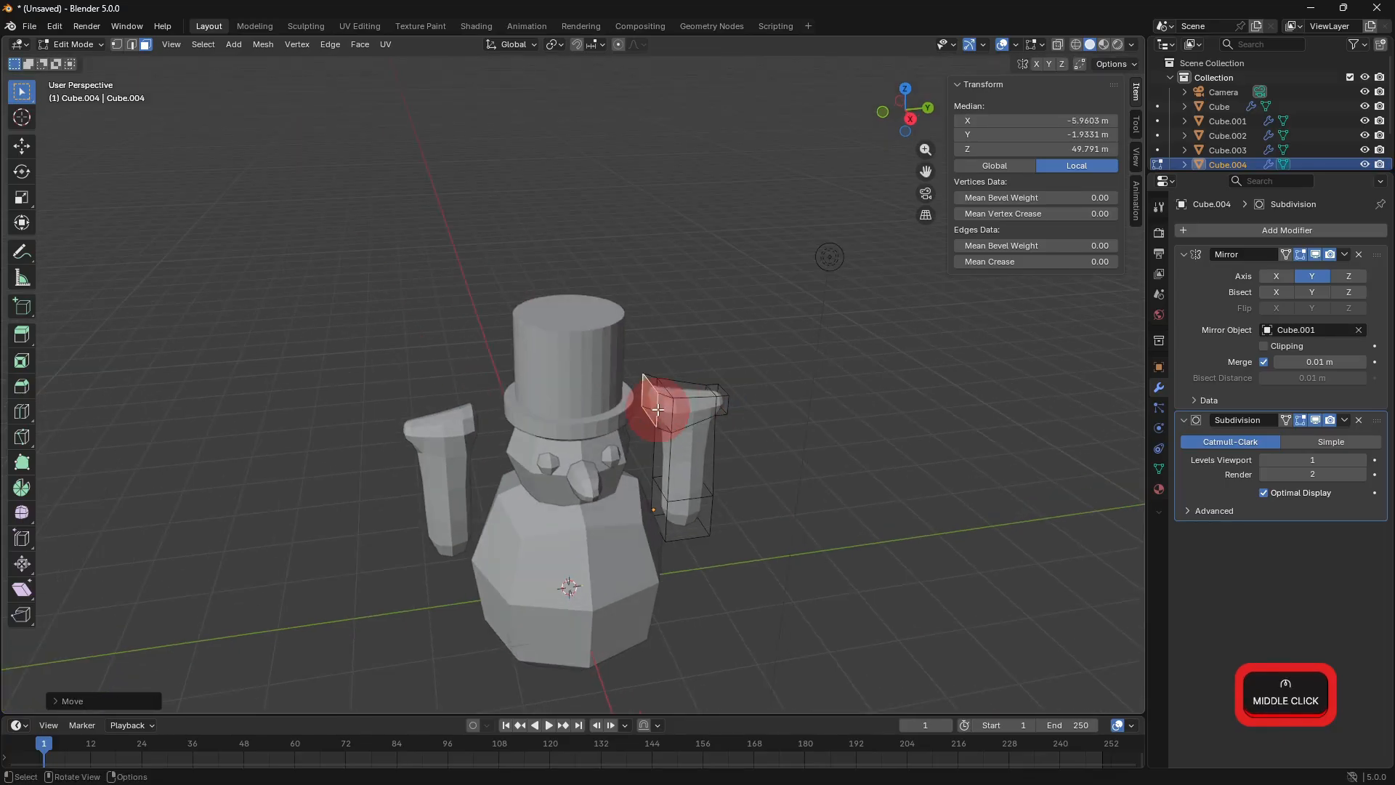
{"action": "left_click", "coordinate": [707, 392]}
{"action": "key", "text": "e"}
{"action": "left_click", "coordinate": [734, 366]}
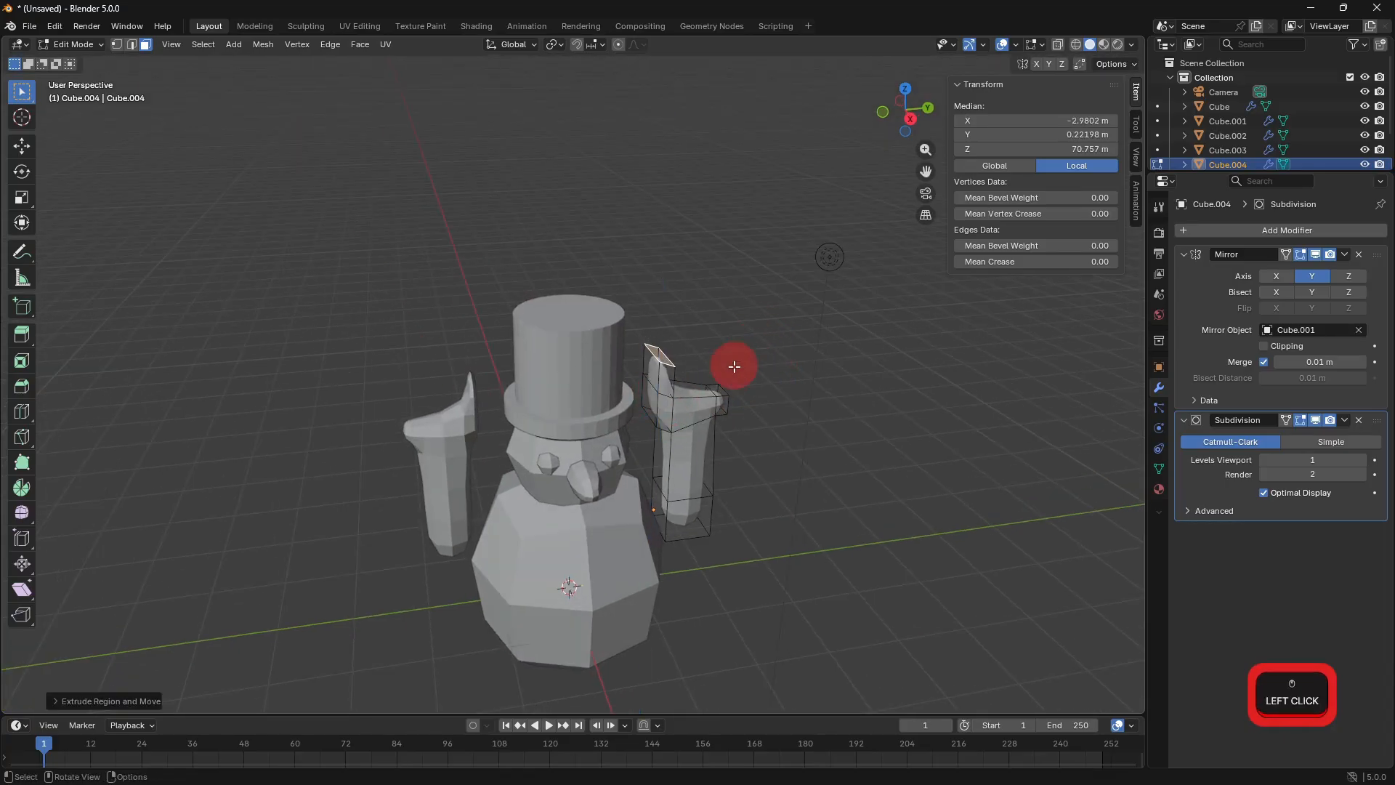
{"action": "key", "text": "e"}
{"action": "left_click", "coordinate": [773, 399]}
Try scaling down the whole arm geometry, and undo the scaling.
{"action": "key", "text": "a"}
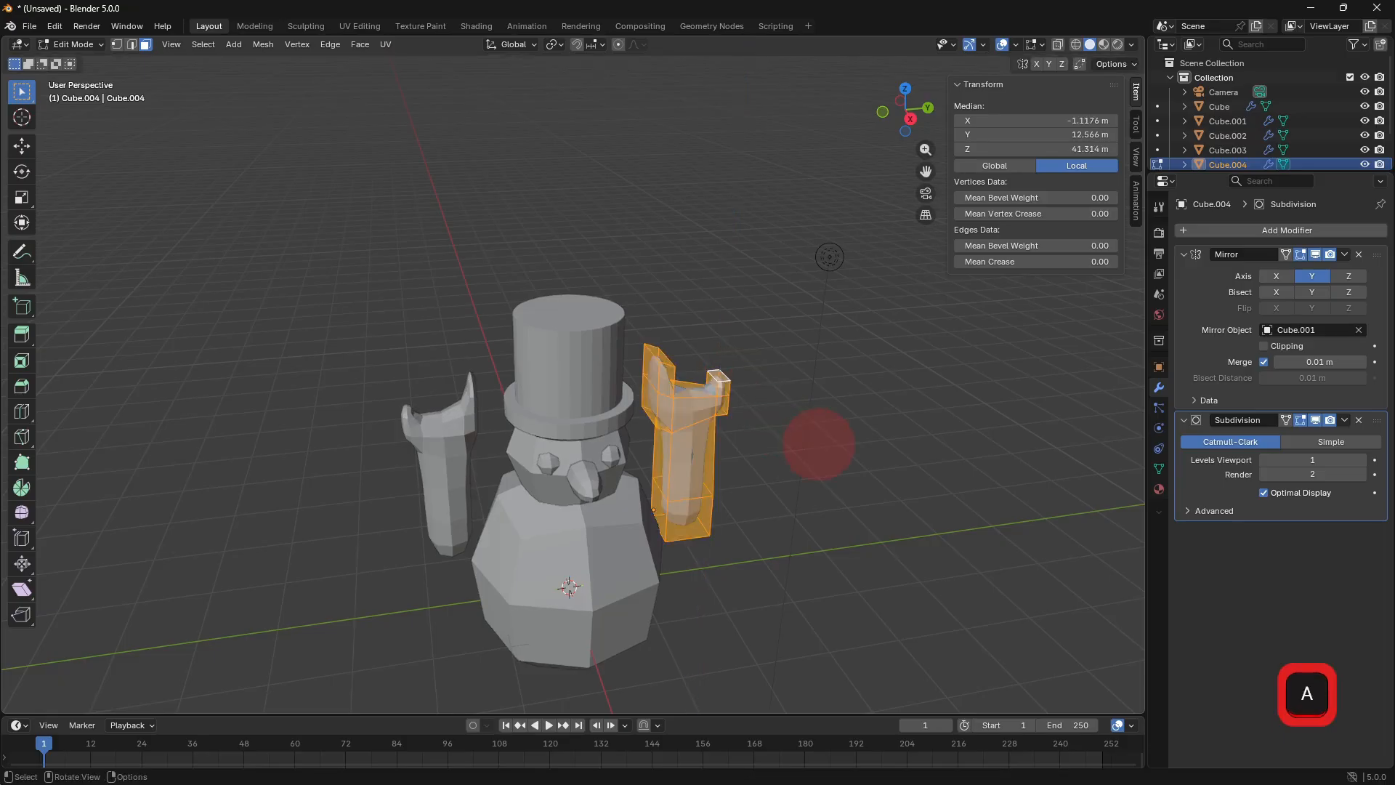
{"action": "key", "text": "s"}
{"action": "left_click", "coordinate": [745, 436]}
{"action": "middle_click_drag", "start_coordinate": [744, 436], "coordinate": [809, 404]}
{"action": "key", "text": "ctrl+z"}
{"action": "key", "text": "ctrl+z"}
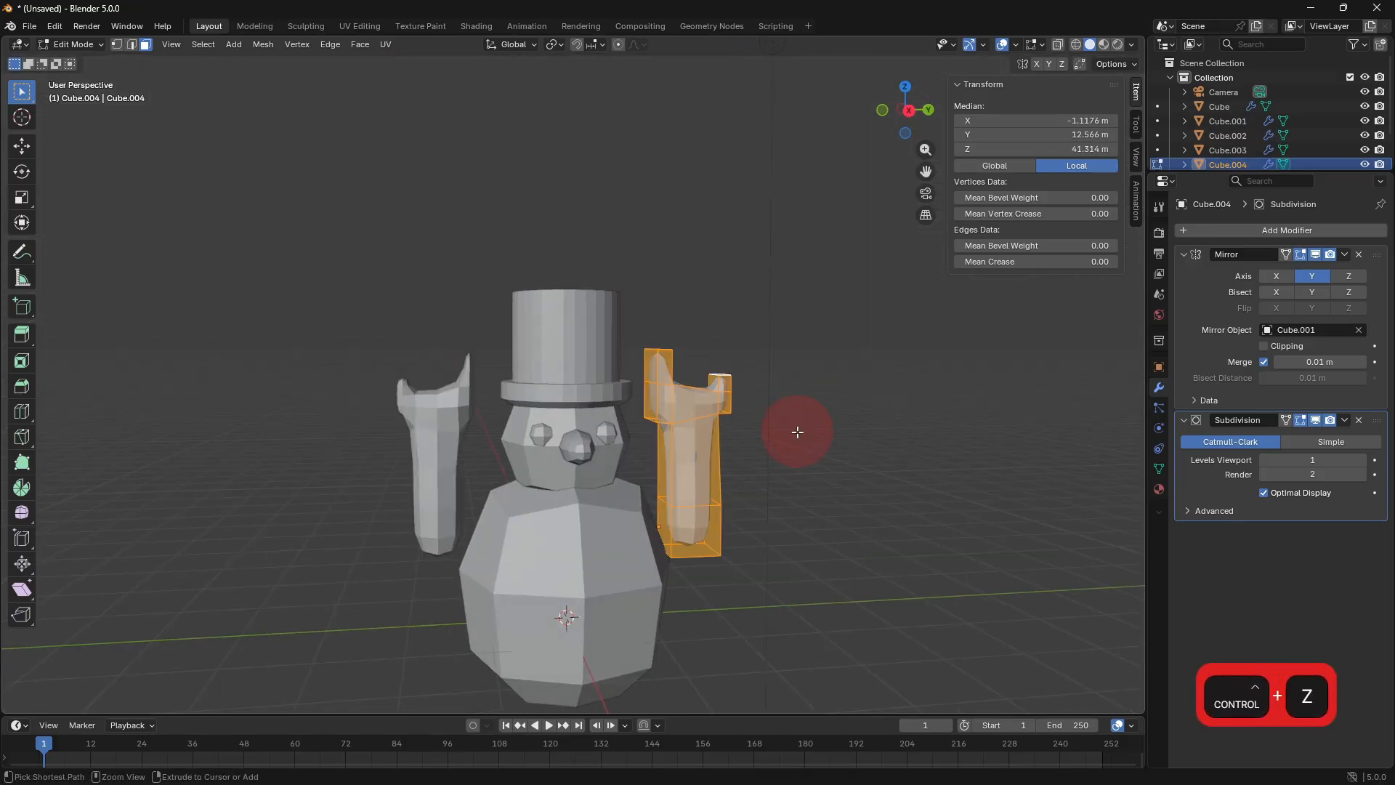
{"action": "key", "text": "ctrl+y"}
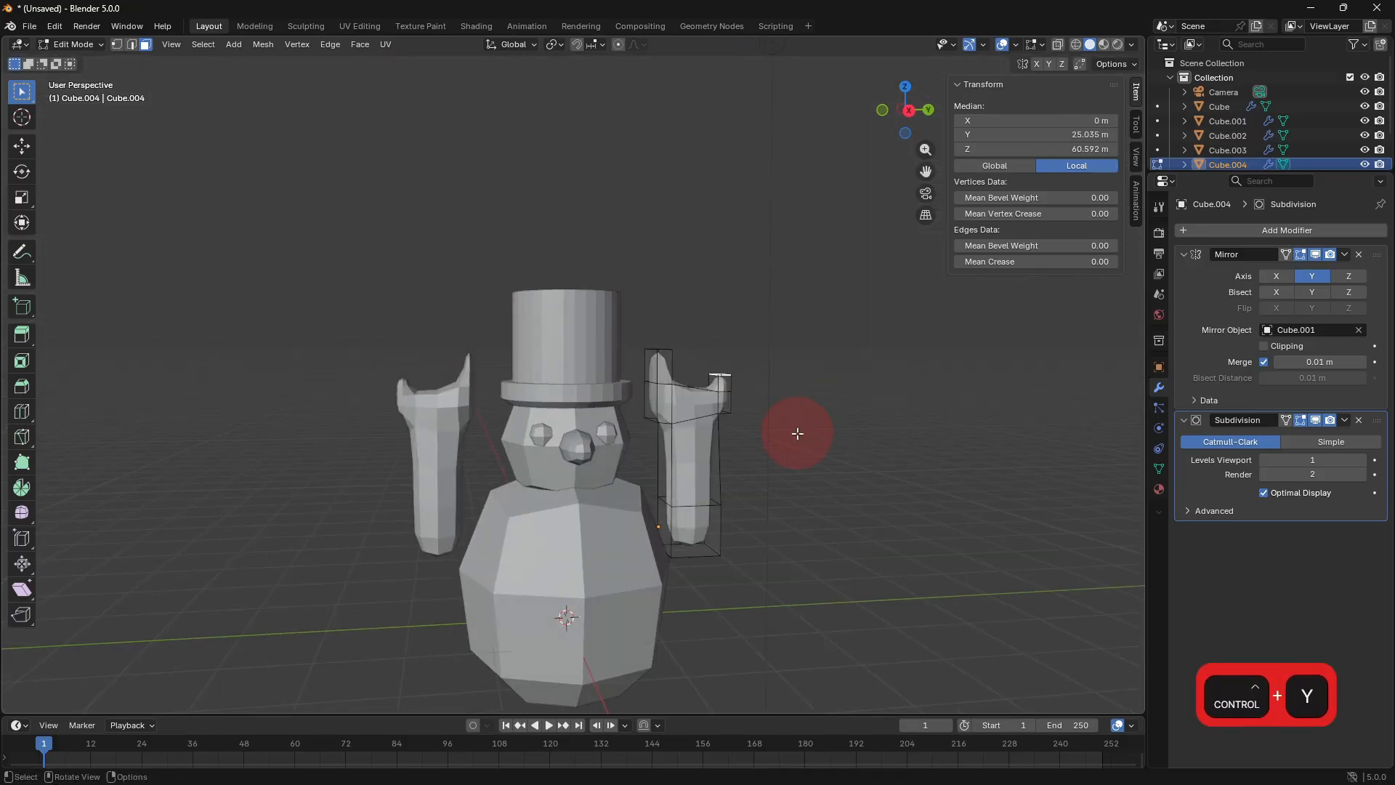
Select the tip face of the hand's inner finger and scale it up.
{"action": "key", "text": "Tab"}
{"action": "middle_click_drag", "start_coordinate": [797, 434], "coordinate": [799, 472]}
{"action": "key", "text": "Tab"}
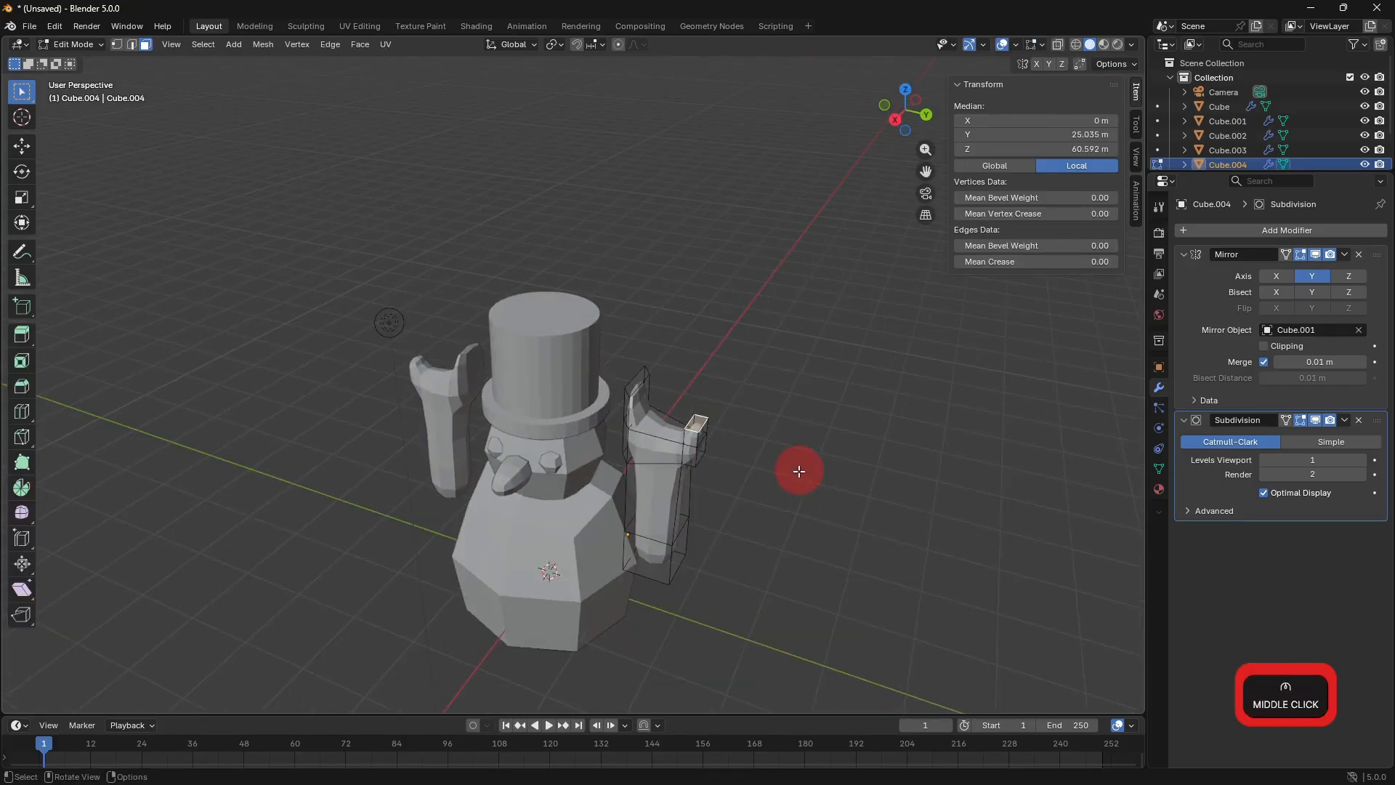
{"action": "key", "text": "s"}
{"action": "left_click", "coordinate": [635, 375]}
{"action": "key", "text": "s"}
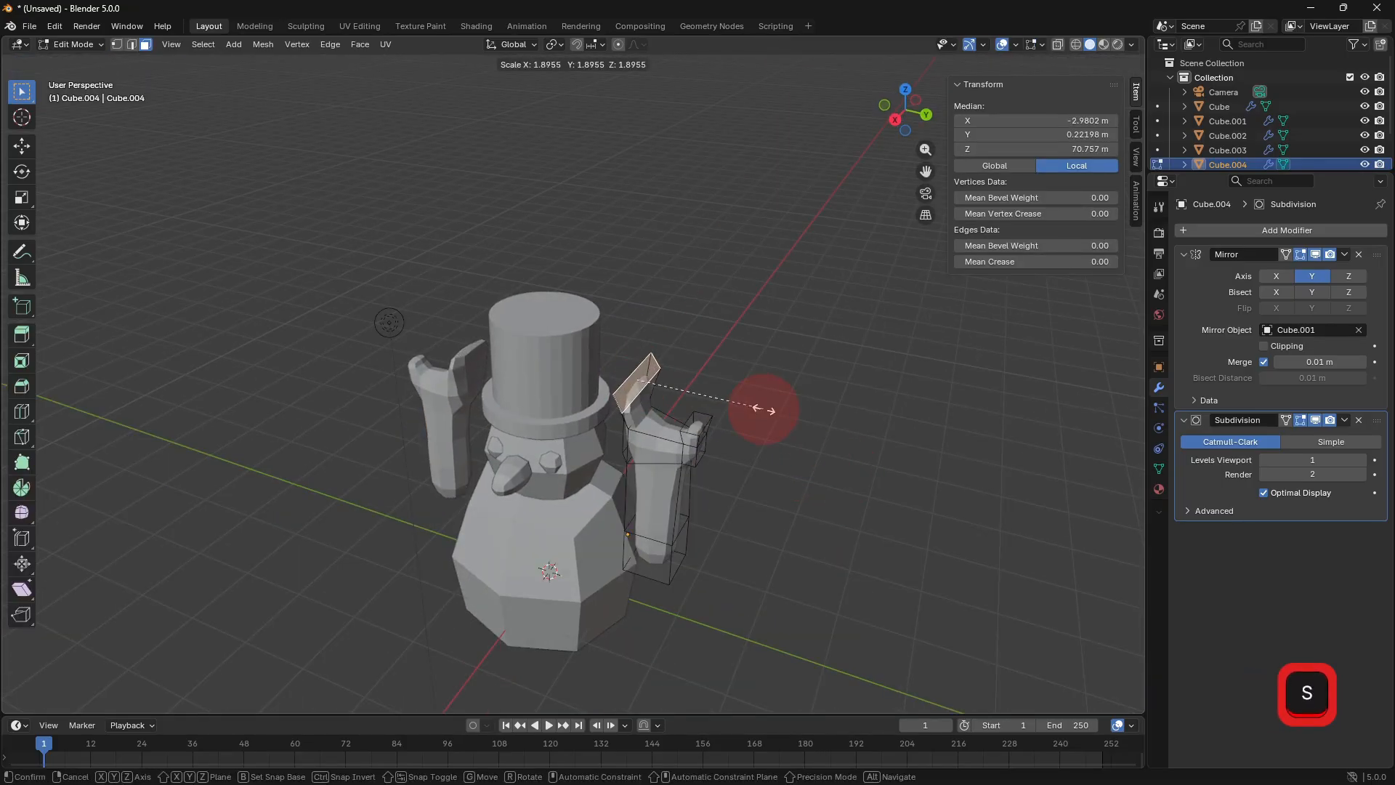
{"action": "left_click", "coordinate": [734, 401]}
Select the face loop around the inner finger, scale it down, and leave Edit Mode.
{"action": "scroll", "coordinate": [654, 405], "scroll_direction": "up", "scroll_amount": 3}
{"action": "left_click", "coordinate": [660, 405], "text": "alt"}
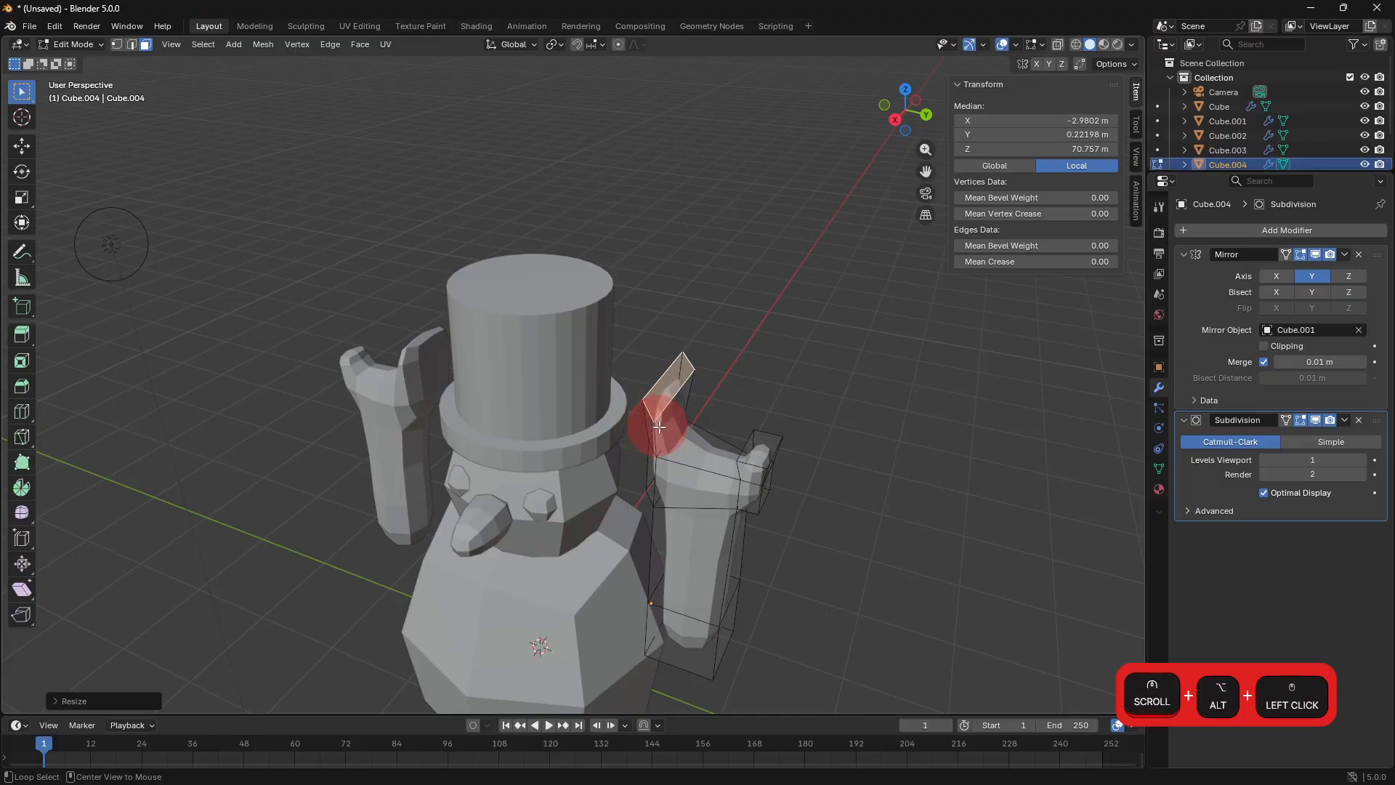
{"action": "middle_click_drag", "start_coordinate": [660, 405], "coordinate": [744, 436]}
{"action": "key", "text": "s"}
{"action": "left_click", "coordinate": [704, 430]}
{"action": "key", "text": "Tab"}
Thin the arms along Y in Object Mode to a Y scale of about 0.192.
{"action": "middle_click_drag", "start_coordinate": [837, 460], "coordinate": [882, 446]}
{"action": "key", "text": "s"}
{"action": "key", "text": "x"}
{"action": "key", "text": "y"}
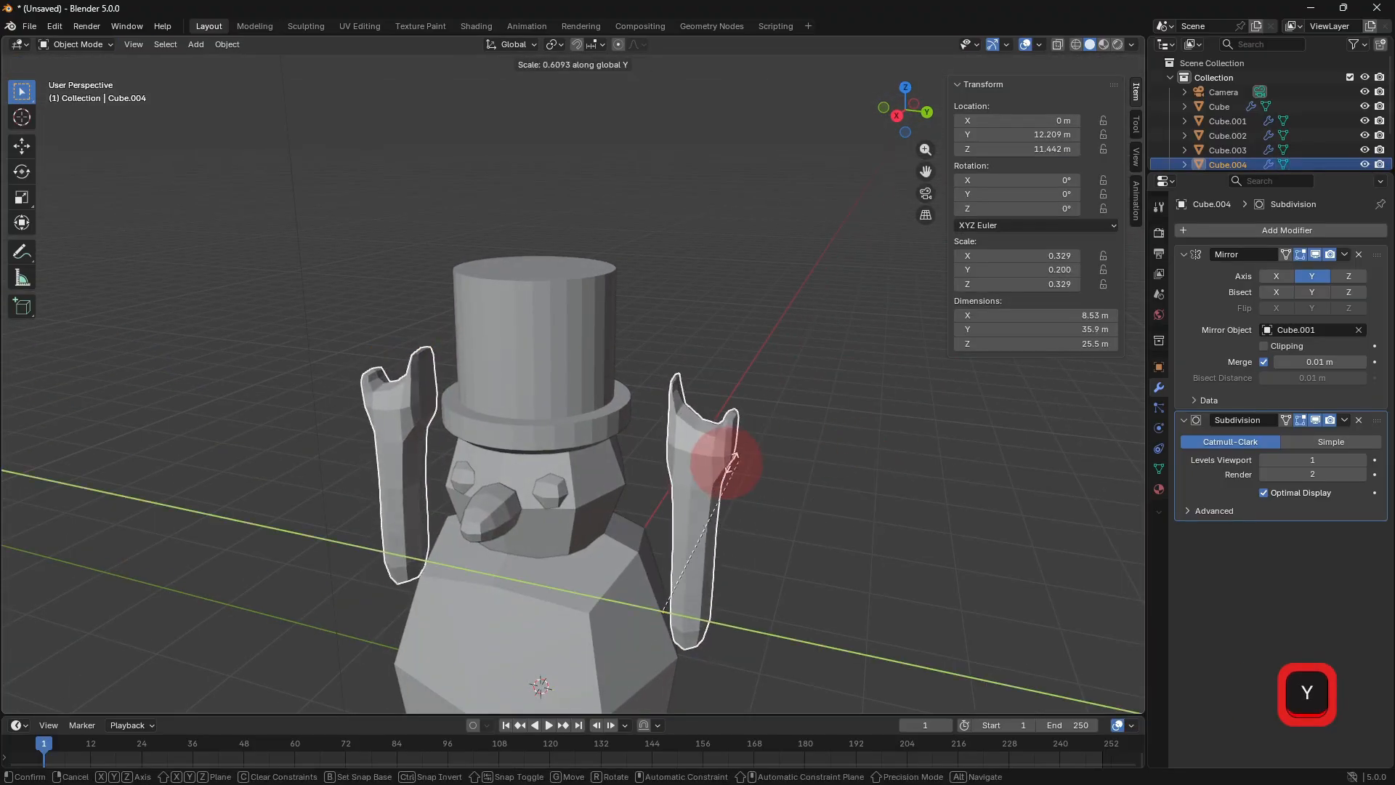
{"action": "left_click", "coordinate": [724, 469]}
Scale the arms along X to about 0.207 and readjust their thickness along Y.
{"action": "key", "text": "s"}
{"action": "key", "text": "x"}
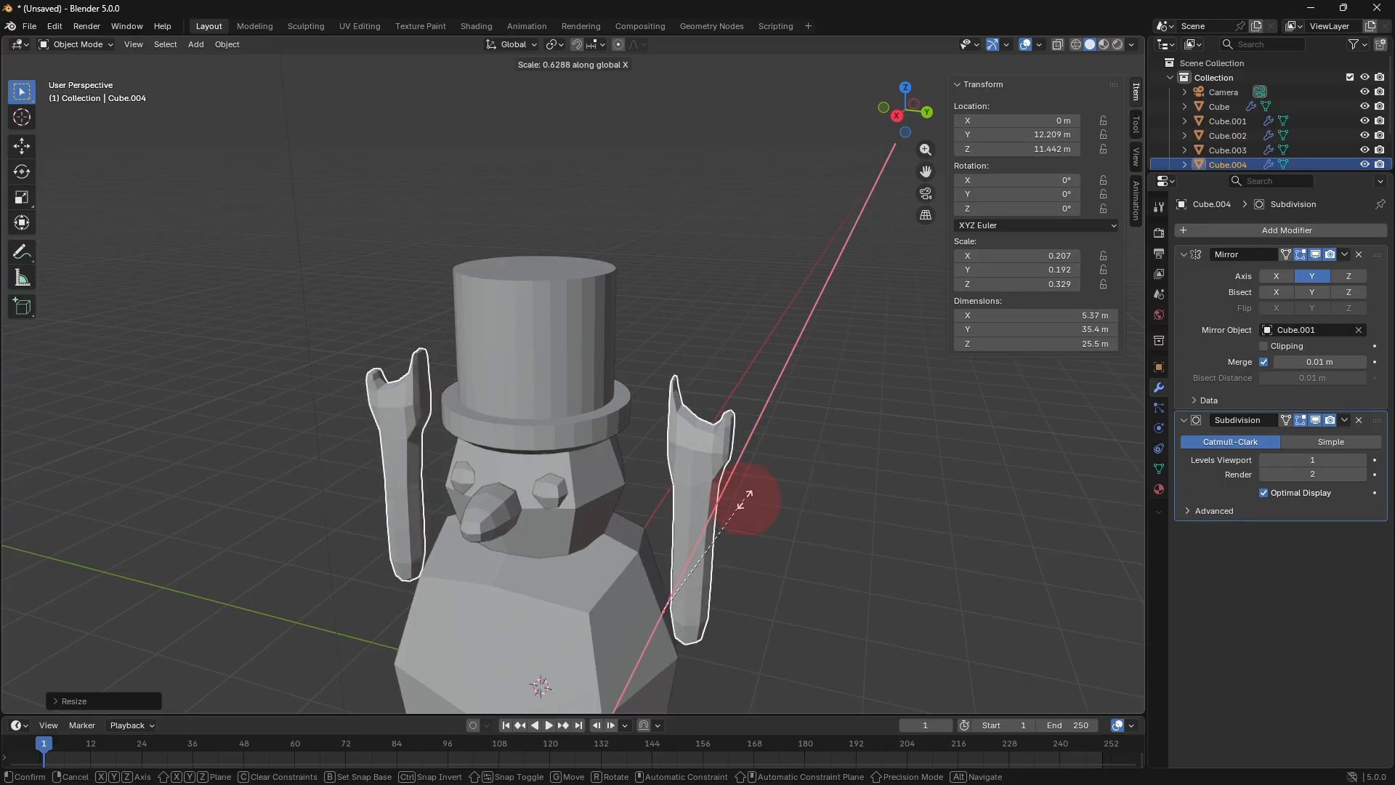
{"action": "left_click", "coordinate": [744, 500]}
{"action": "key", "text": "s"}
{"action": "key", "text": "y"}
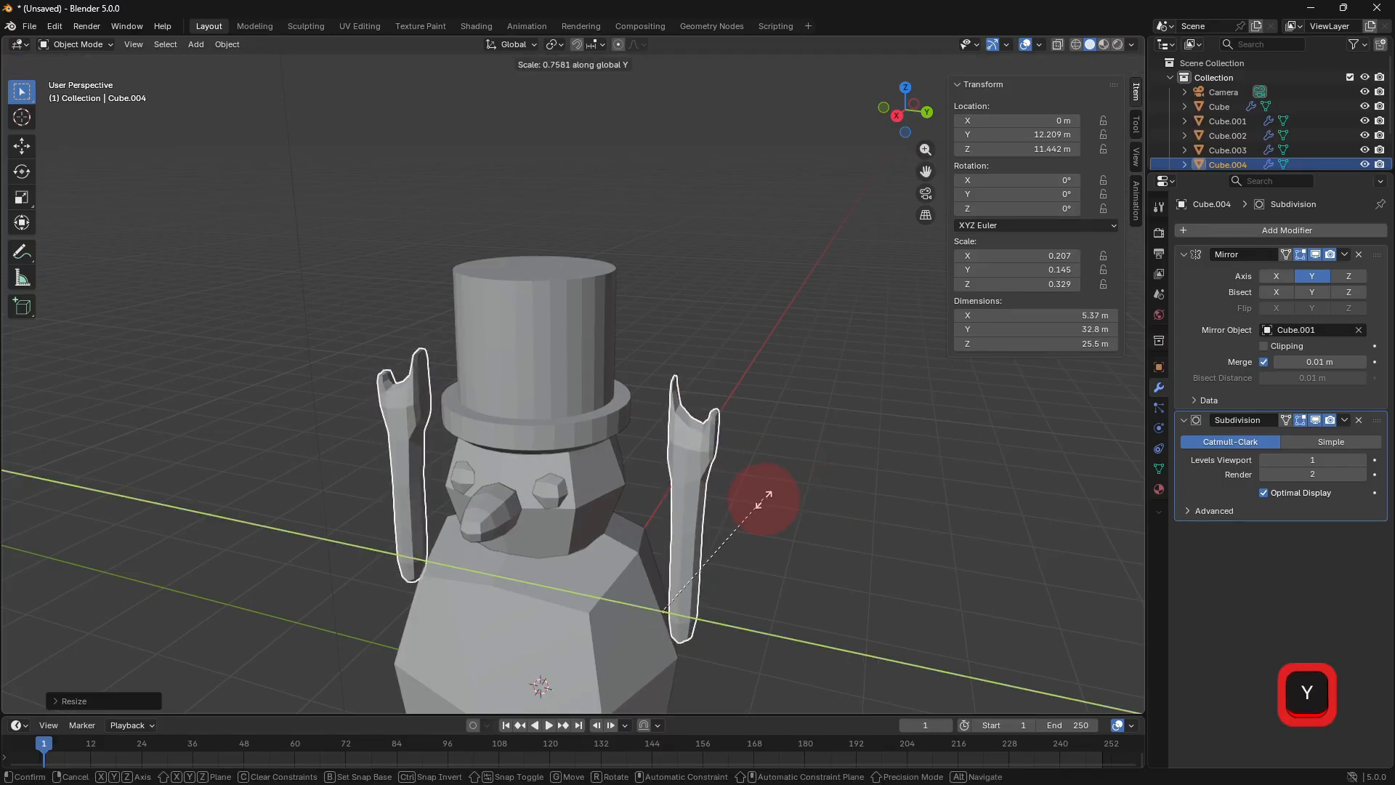
{"action": "left_click", "coordinate": [823, 505]}
Select the hand's inner side faces in Edit Mode and move them along Y toward the head to widen the hand.
{"action": "middle_click_drag", "start_coordinate": [825, 505], "coordinate": [869, 497]}
{"action": "key", "text": "Tab"}
{"action": "scroll", "coordinate": [763, 479], "scroll_direction": "up", "scroll_amount": 3}
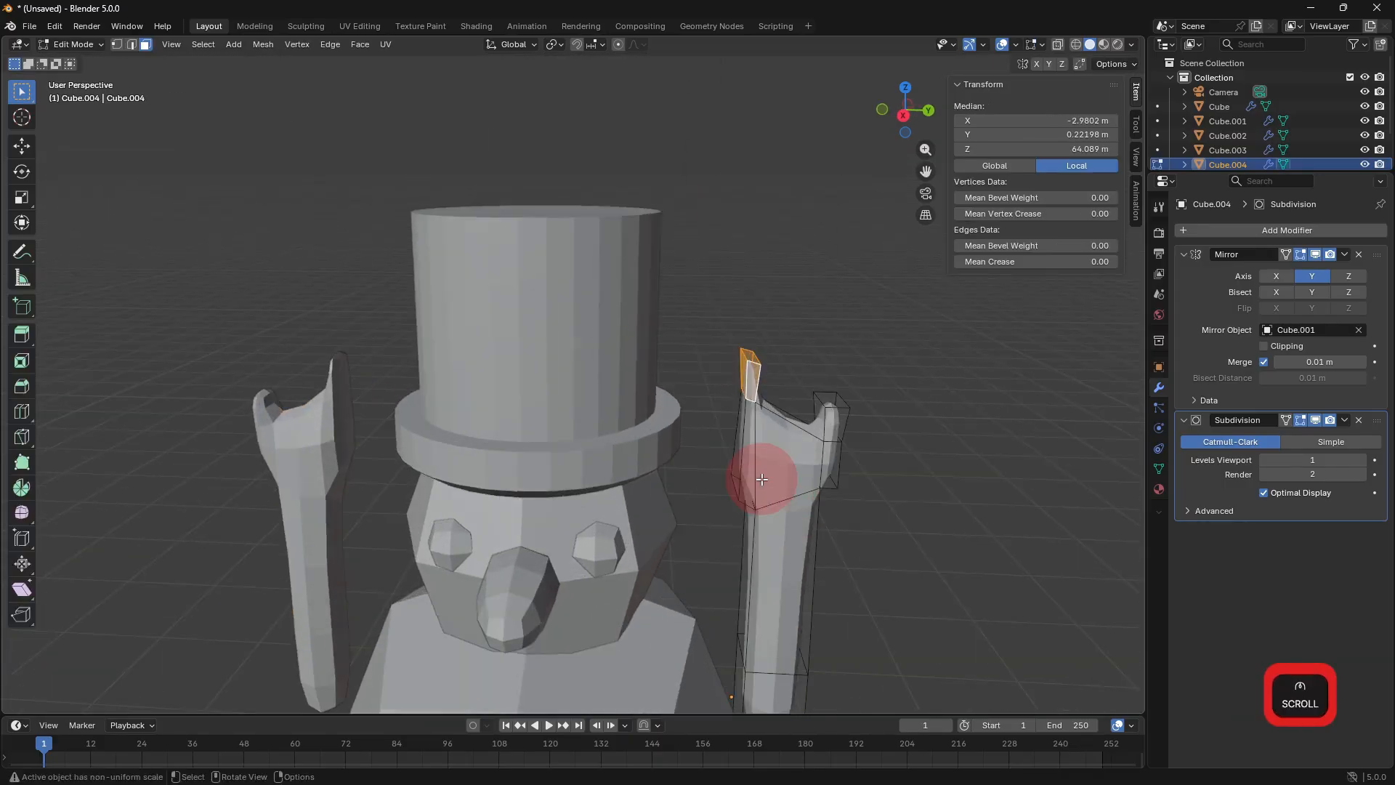
{"action": "middle_click_drag", "start_coordinate": [719, 464], "coordinate": [757, 443]}
{"action": "left_click", "coordinate": [754, 383], "text": "shift"}
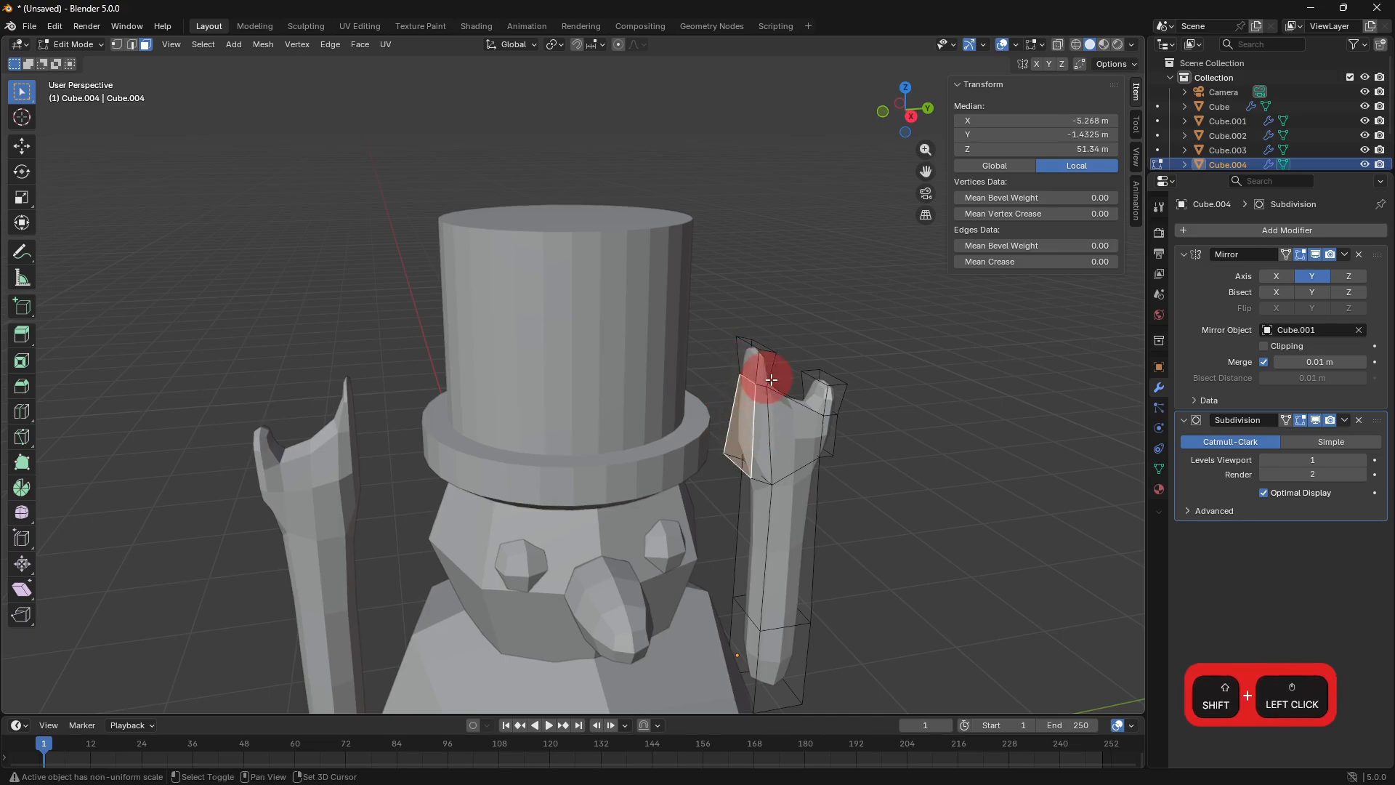
{"action": "key", "text": "g"}
{"action": "key", "text": "x"}
{"action": "key", "text": "y"}
{"action": "left_click", "coordinate": [829, 405]}
{"action": "key", "text": "Tab"}
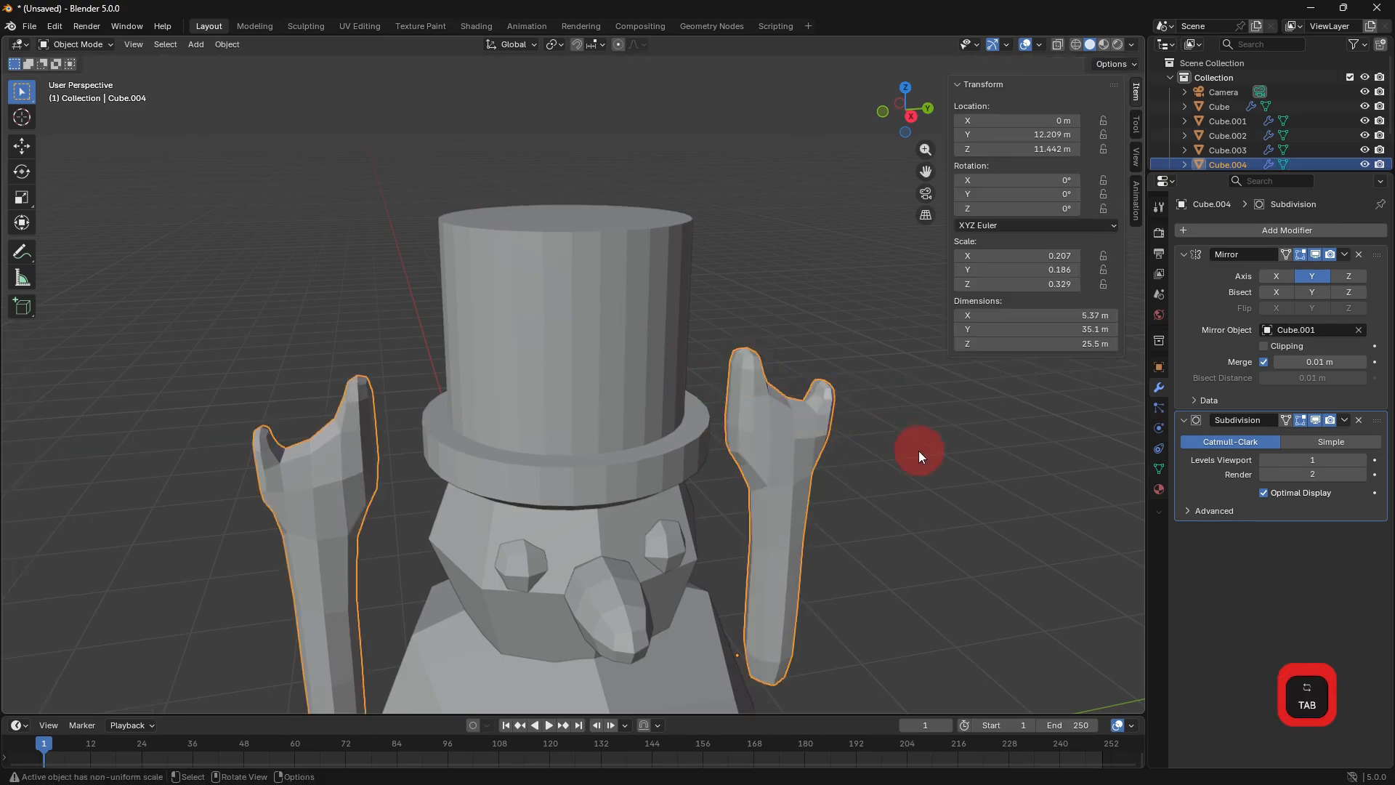
Select the whole arm mesh in Edit Mode and lower it along Z beside the body.
{"action": "scroll", "coordinate": [876, 470], "scroll_direction": "up", "scroll_amount": 1}
{"action": "scroll", "coordinate": [877, 470], "scroll_direction": "down", "scroll_amount": 3}
{"action": "middle_click_drag", "start_coordinate": [871, 476], "coordinate": [827, 395], "text": "shift"}
{"action": "key", "text": "Tab"}
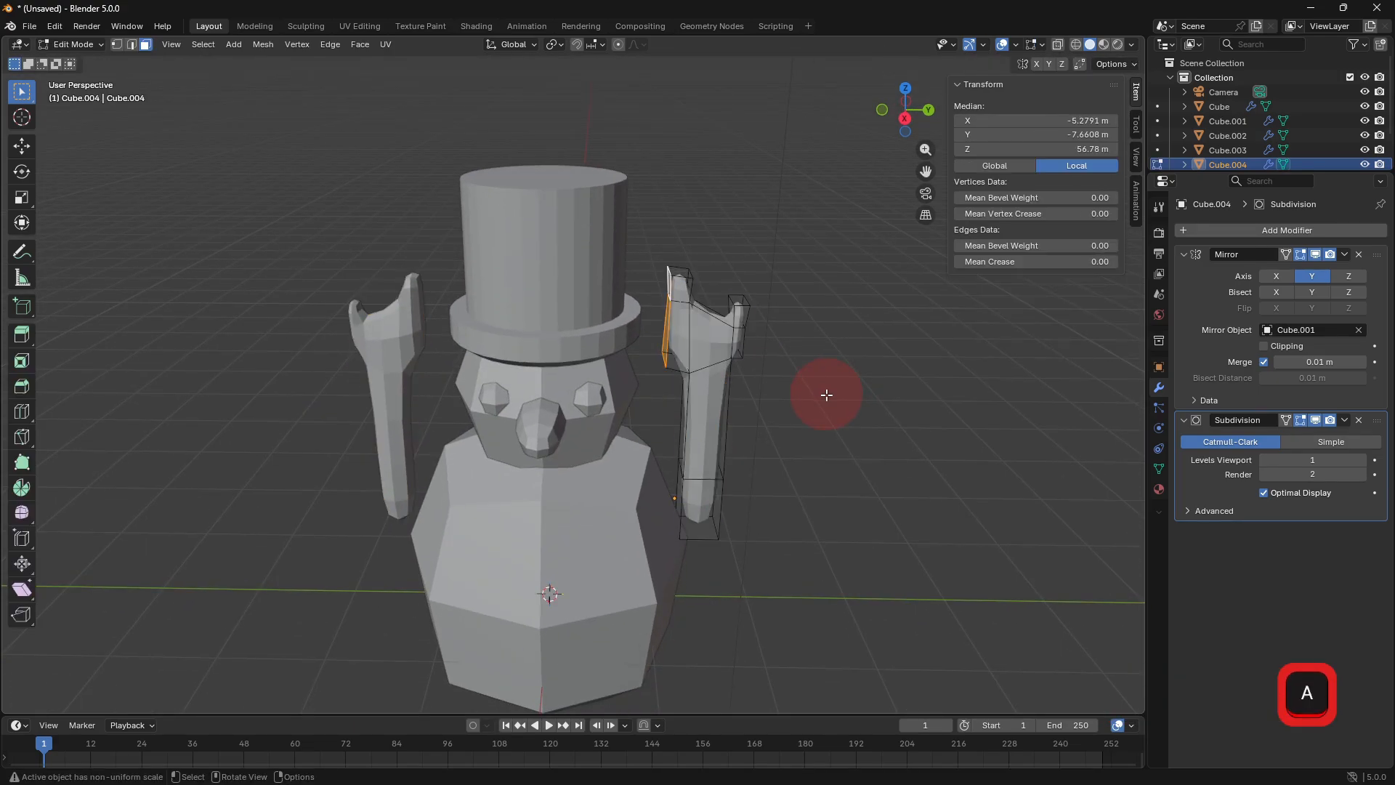
{"action": "key", "text": "a"}
{"action": "key", "text": "g"}
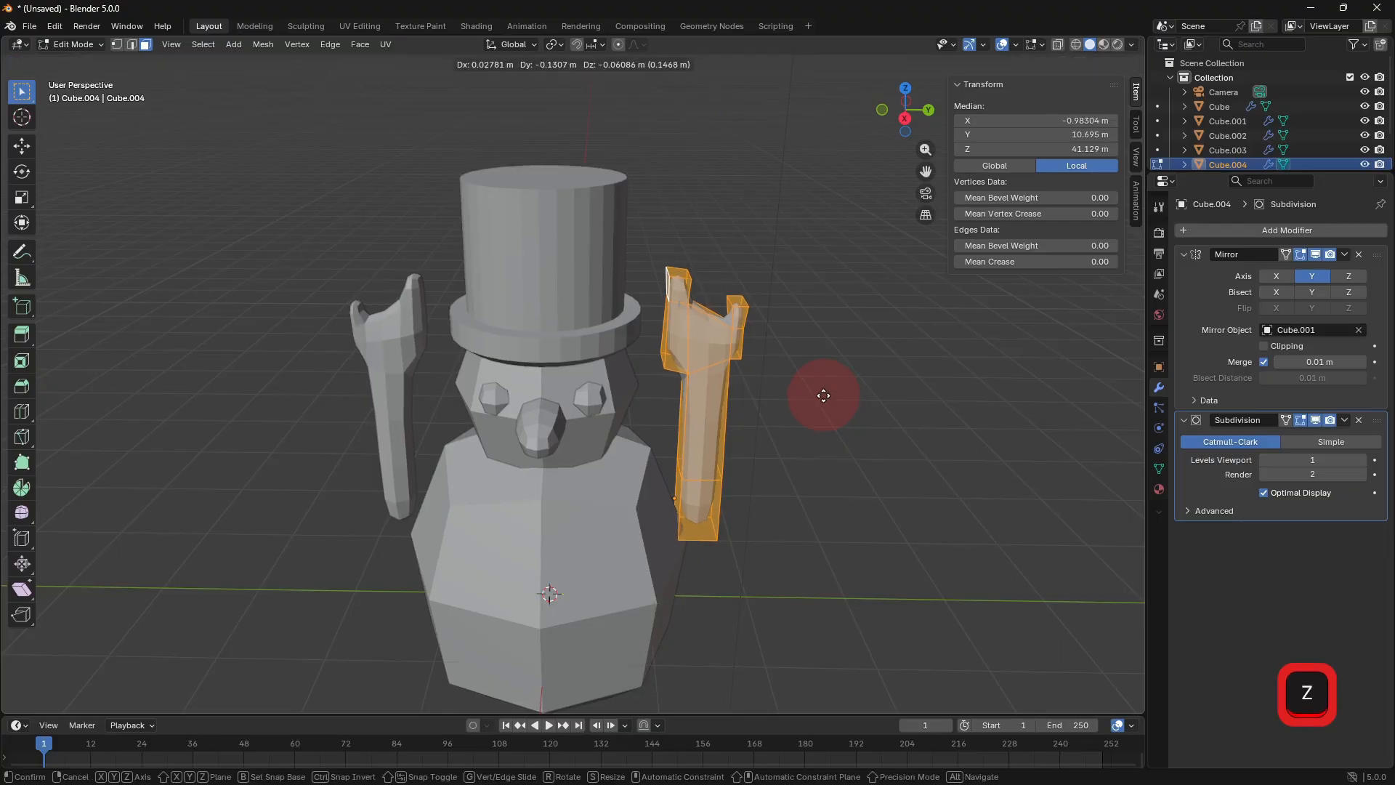
{"action": "key", "text": "z"}
{"action": "left_click", "coordinate": [818, 443]}
Rotate the whole arm mesh 180° about the global Z axis and move it along Y in toward the body.
{"action": "type", "text": "r"}
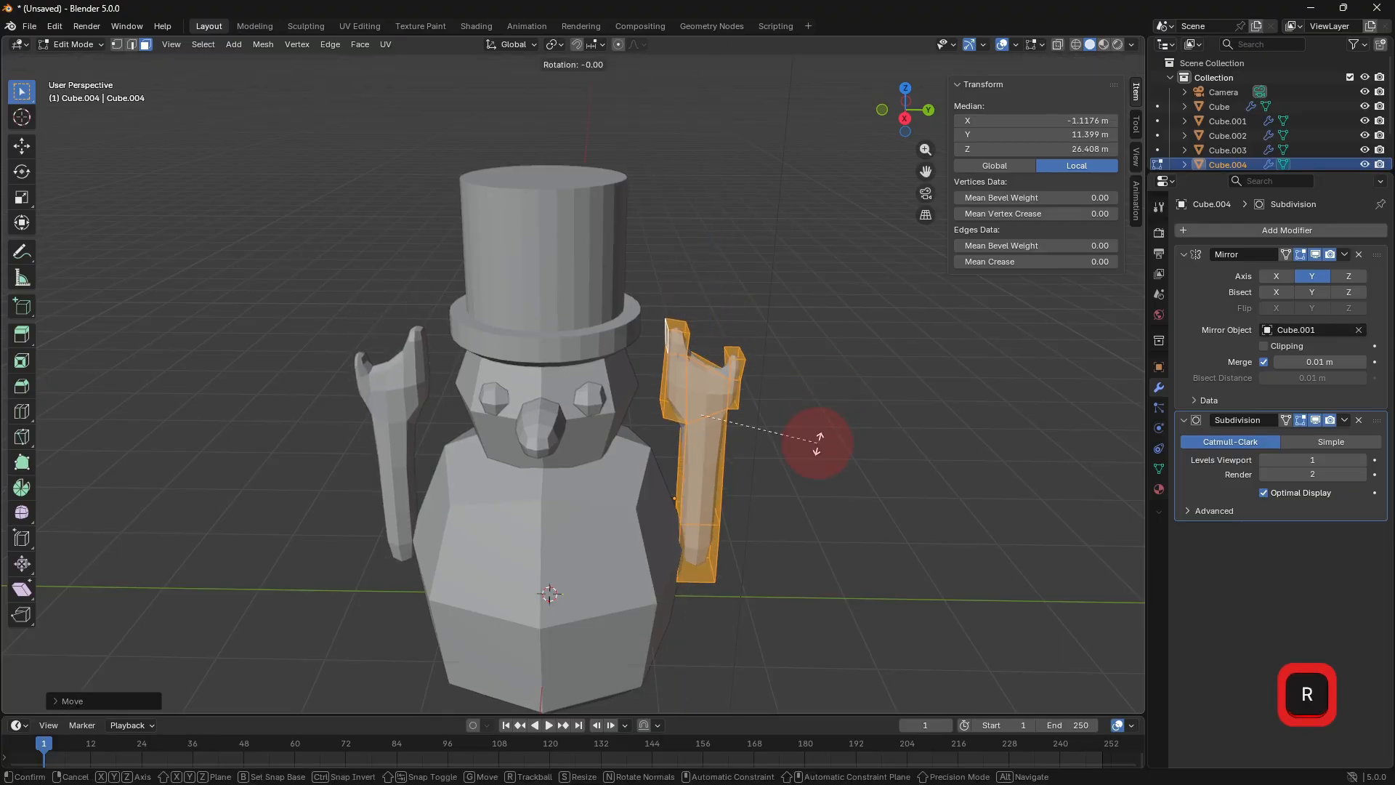
{"action": "type", "text": "180"}
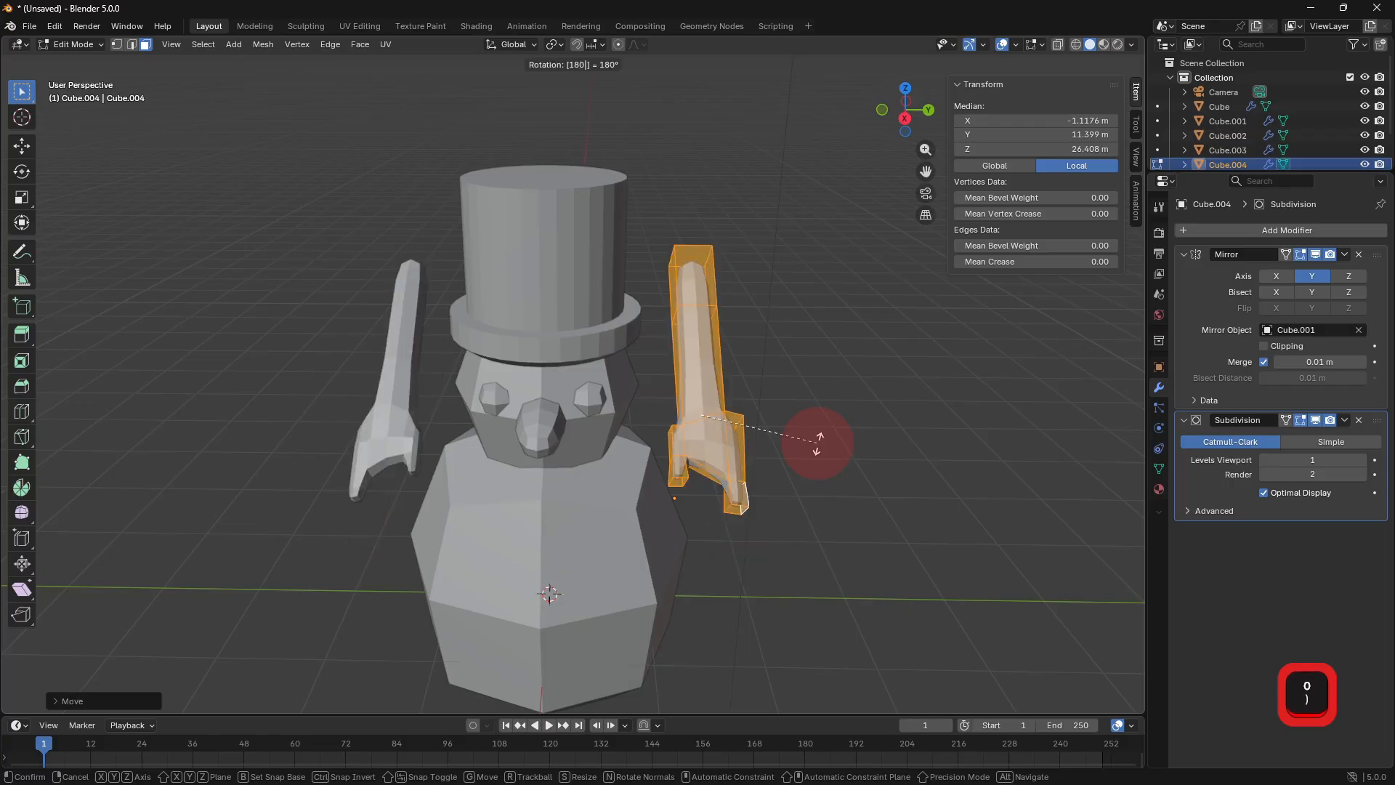
{"action": "type", "text": "yxz"}
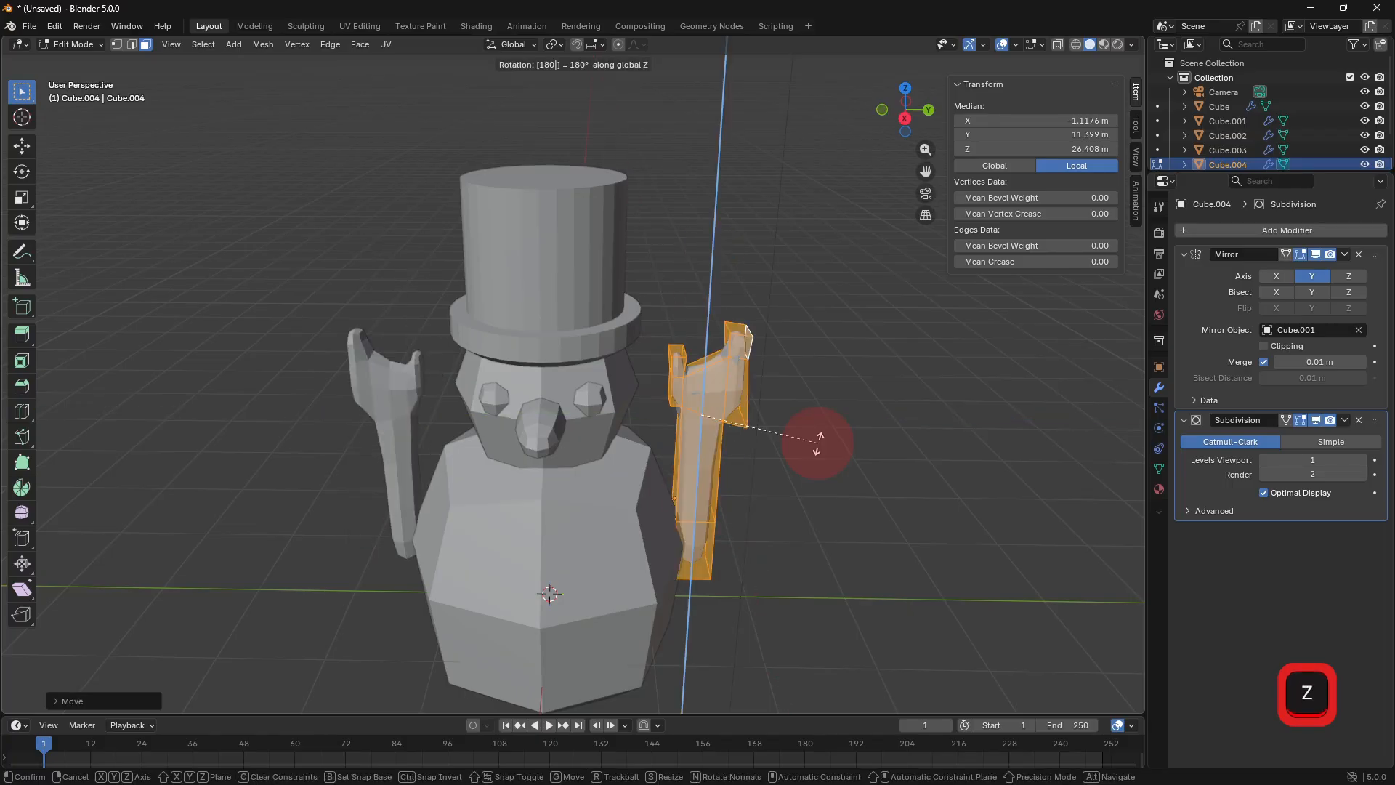
{"action": "key", "text": "Return"}
{"action": "key", "text": "g"}
{"action": "key", "text": "y"}
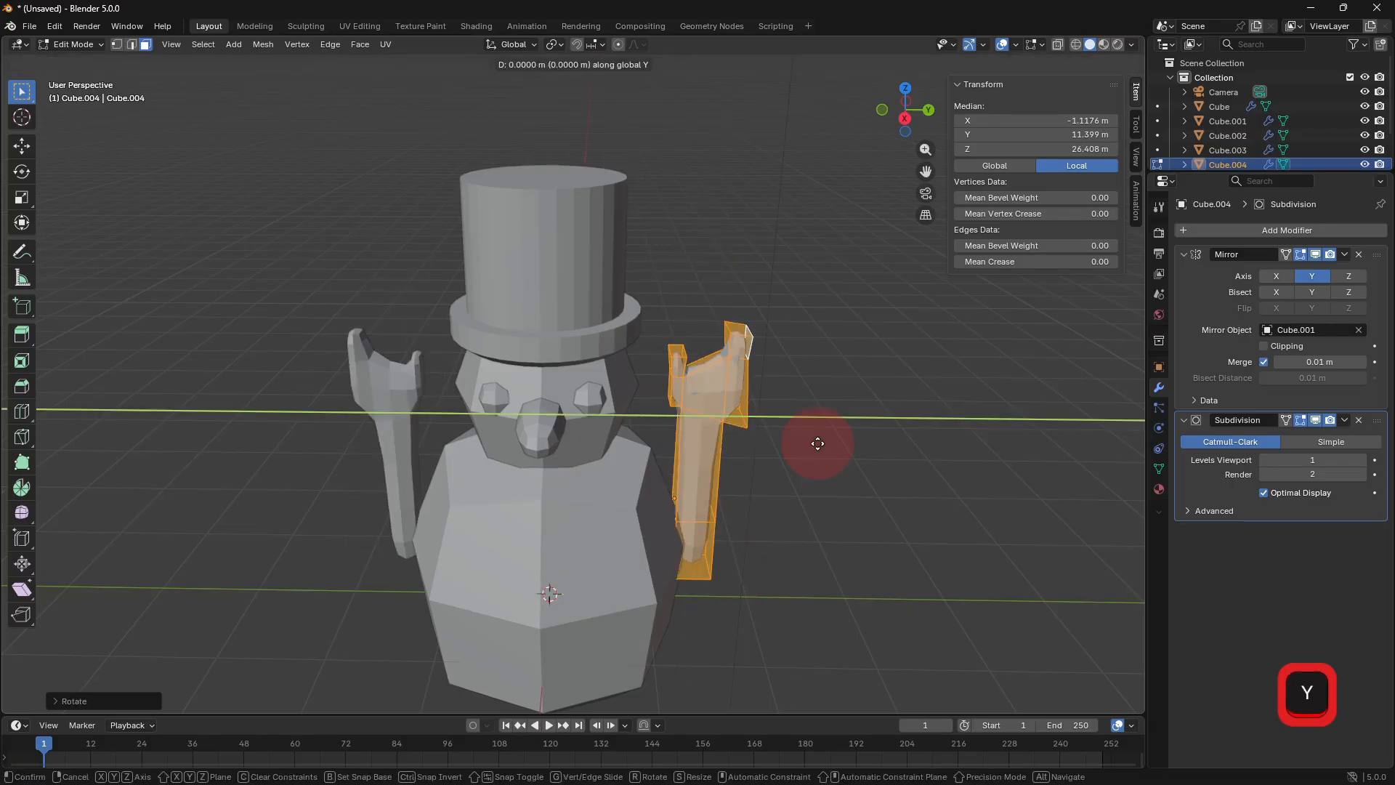
{"action": "left_click", "coordinate": [788, 451]}
Tilt the arm mesh outward with the Rotate tool and shift it outward along Y so its base meets the body.
{"action": "left_click", "coordinate": [16, 171]}
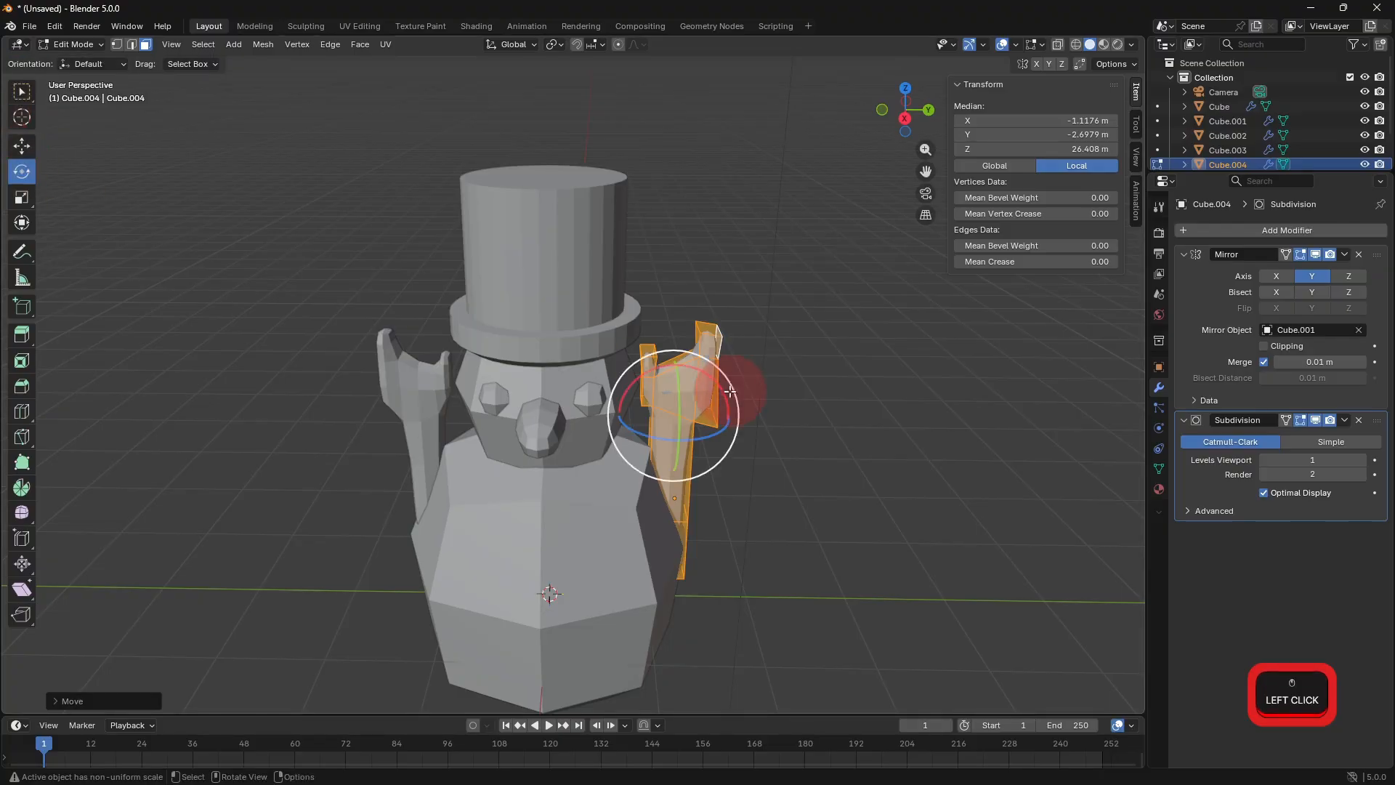
{"action": "left_click_drag", "start_coordinate": [700, 390], "coordinate": [733, 401]}
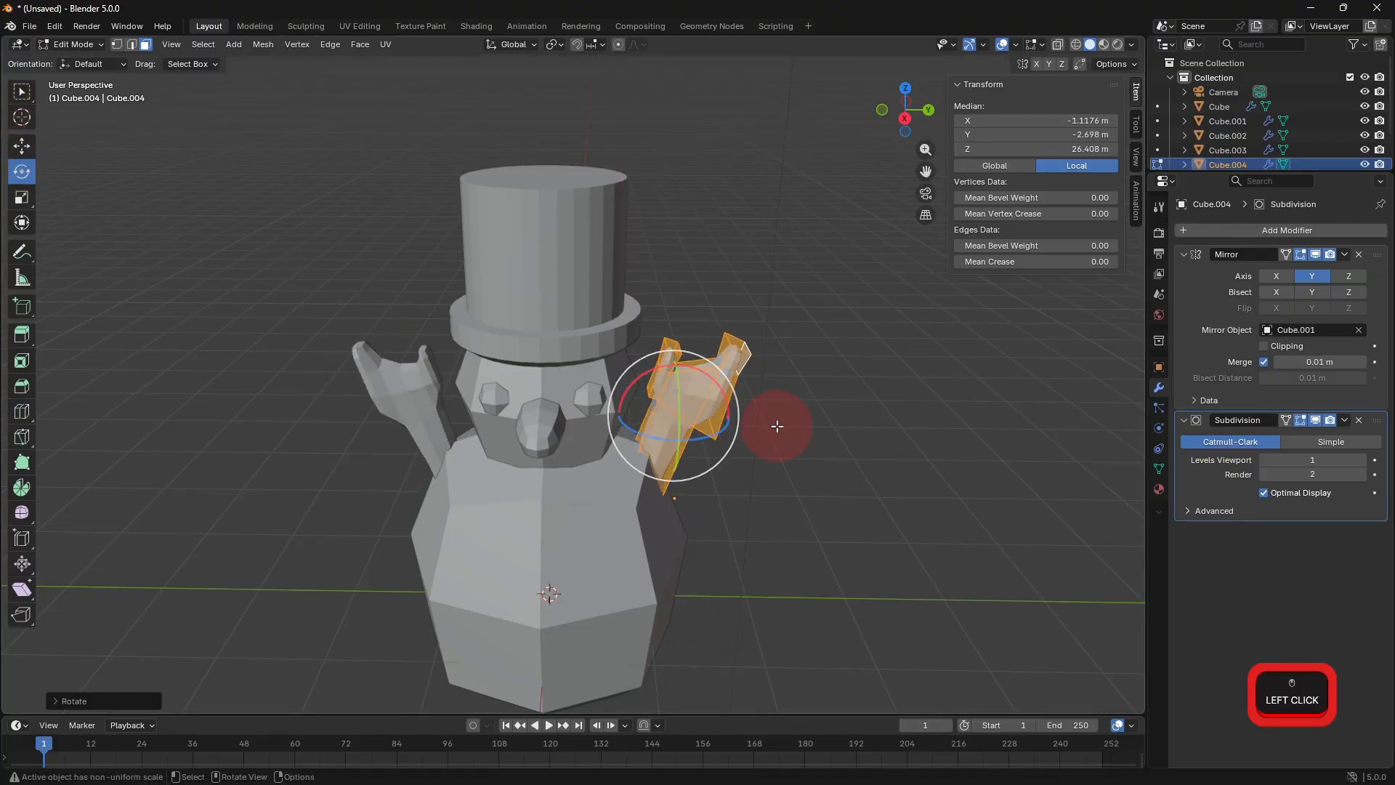
{"action": "key", "text": "y"}
{"action": "key", "text": "g"}
{"action": "key", "text": "y"}
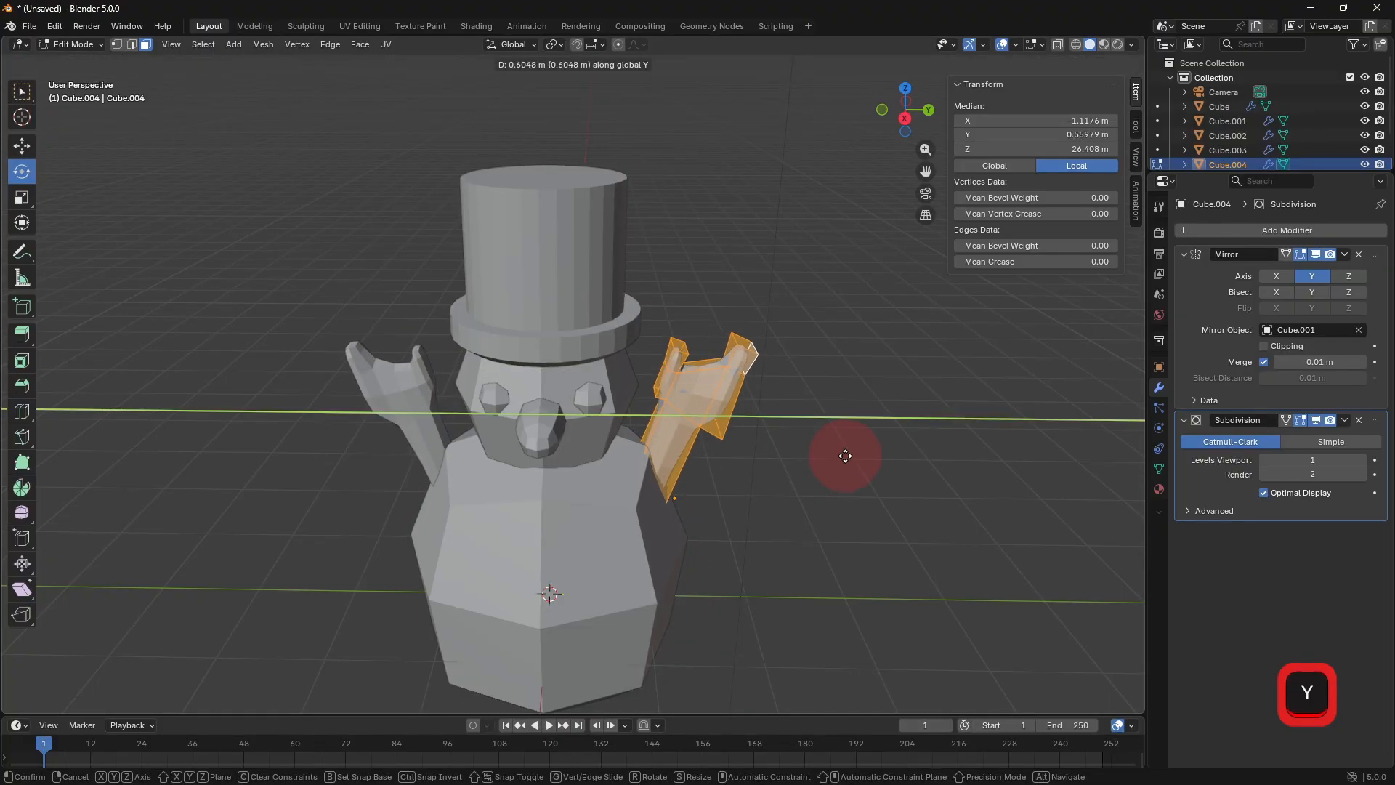
{"action": "left_click", "coordinate": [866, 461]}
{"action": "key", "text": "Tab"}
Select the palm face between the two fingers, lower it along Z, rescale it, and leave Edit Mode.
{"action": "key", "text": "Tab"}
{"action": "scroll", "coordinate": [813, 407], "scroll_direction": "up", "scroll_amount": 4}
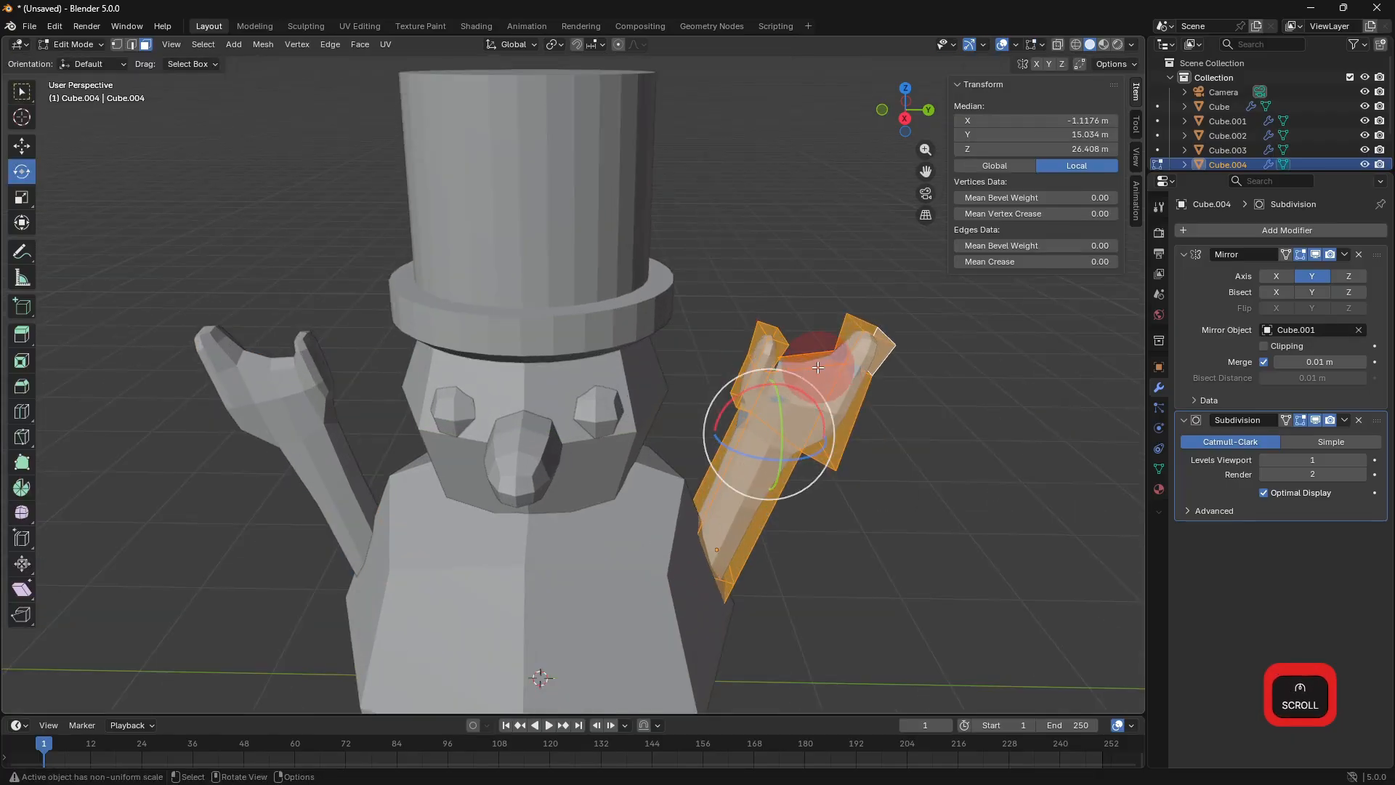
{"action": "left_click", "coordinate": [800, 393]}
{"action": "left_click", "coordinate": [352, 204]}
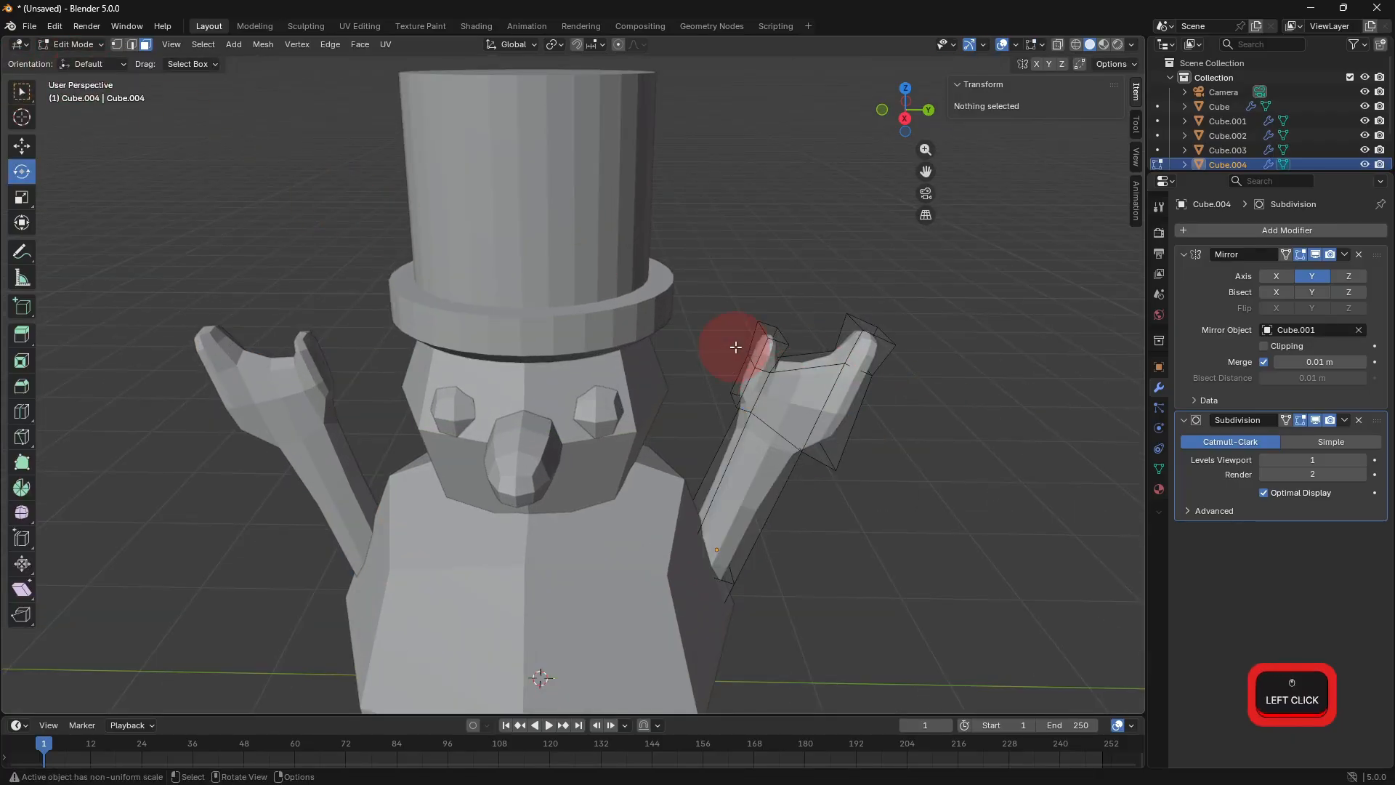
{"action": "left_click", "coordinate": [811, 362]}
{"action": "left_click", "coordinate": [22, 146]}
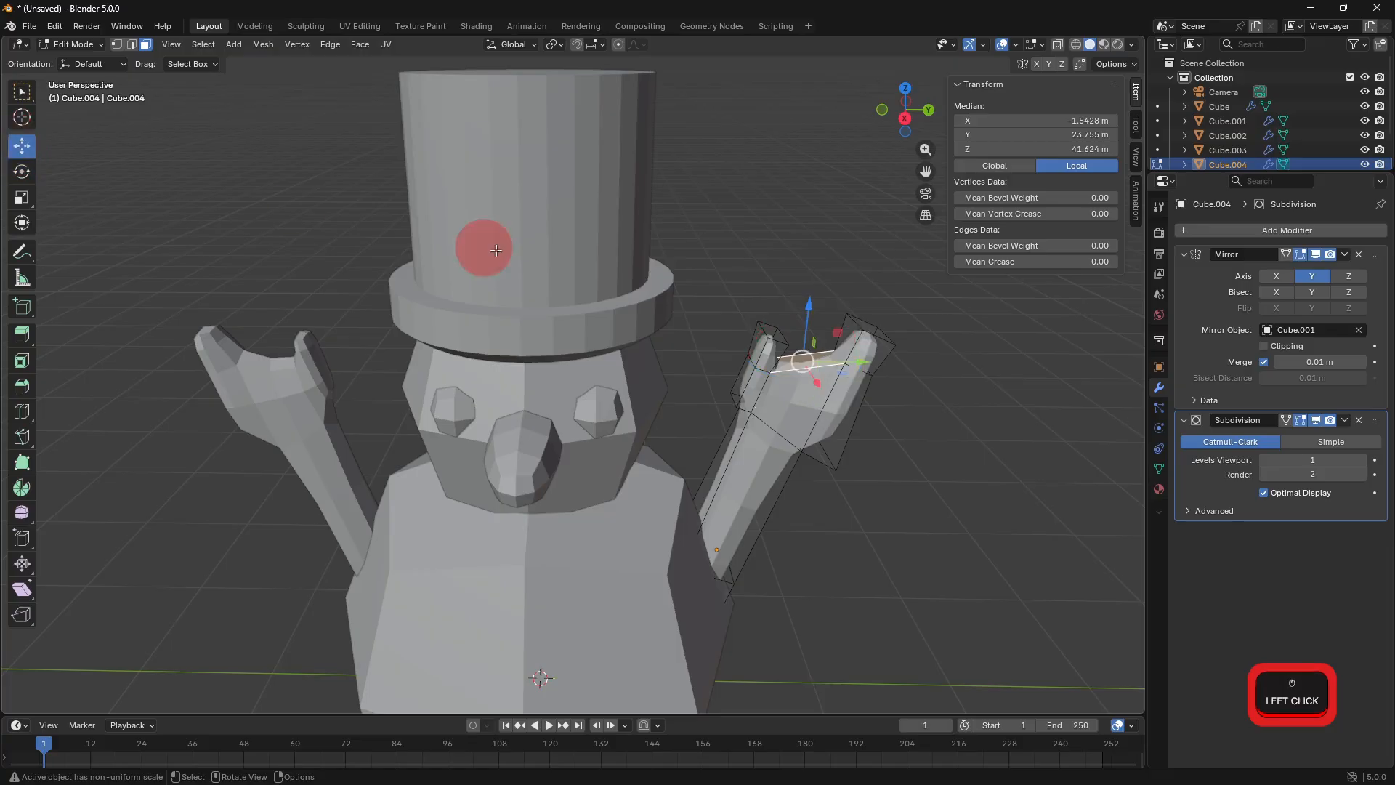
{"action": "left_click_drag", "start_coordinate": [802, 320], "coordinate": [809, 356]}
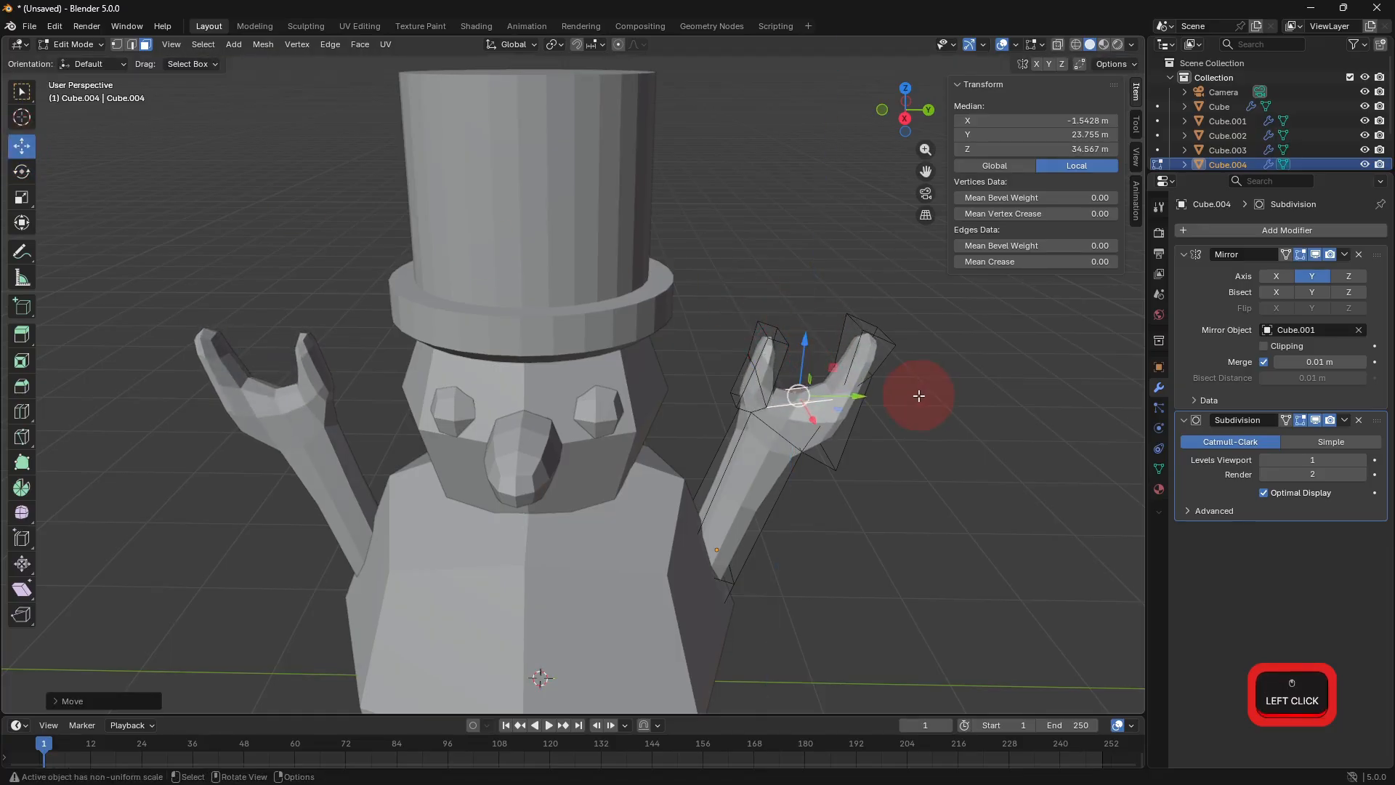
{"action": "key", "text": "s"}
{"action": "left_click", "coordinate": [854, 393]}
{"action": "key", "text": "Tab"}
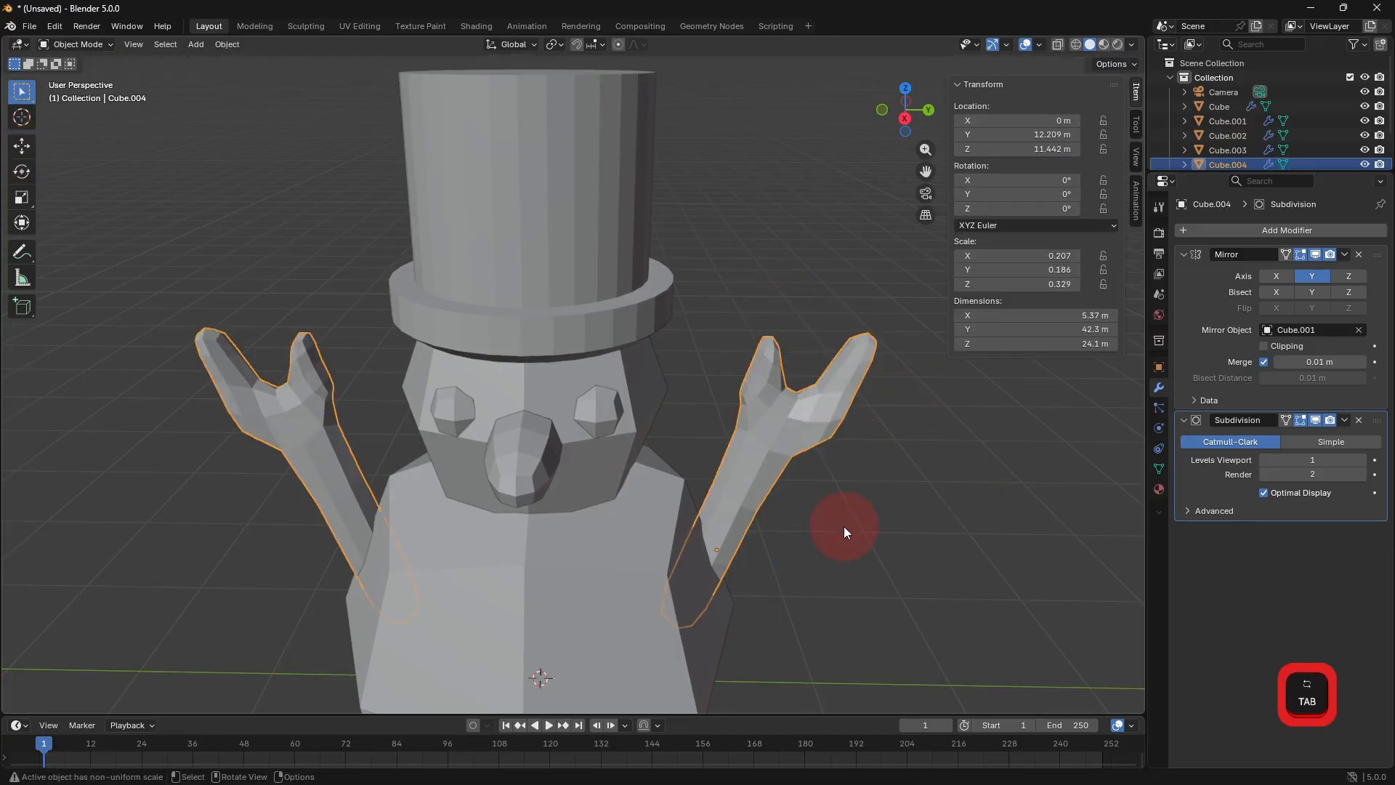
Set the Subdivision viewport levels of the snowman's body and head to 3.
{"action": "scroll", "coordinate": [852, 503], "scroll_direction": "down", "scroll_amount": 5}
{"action": "key", "text": "Tab"}
{"action": "key", "text": "Tab"}
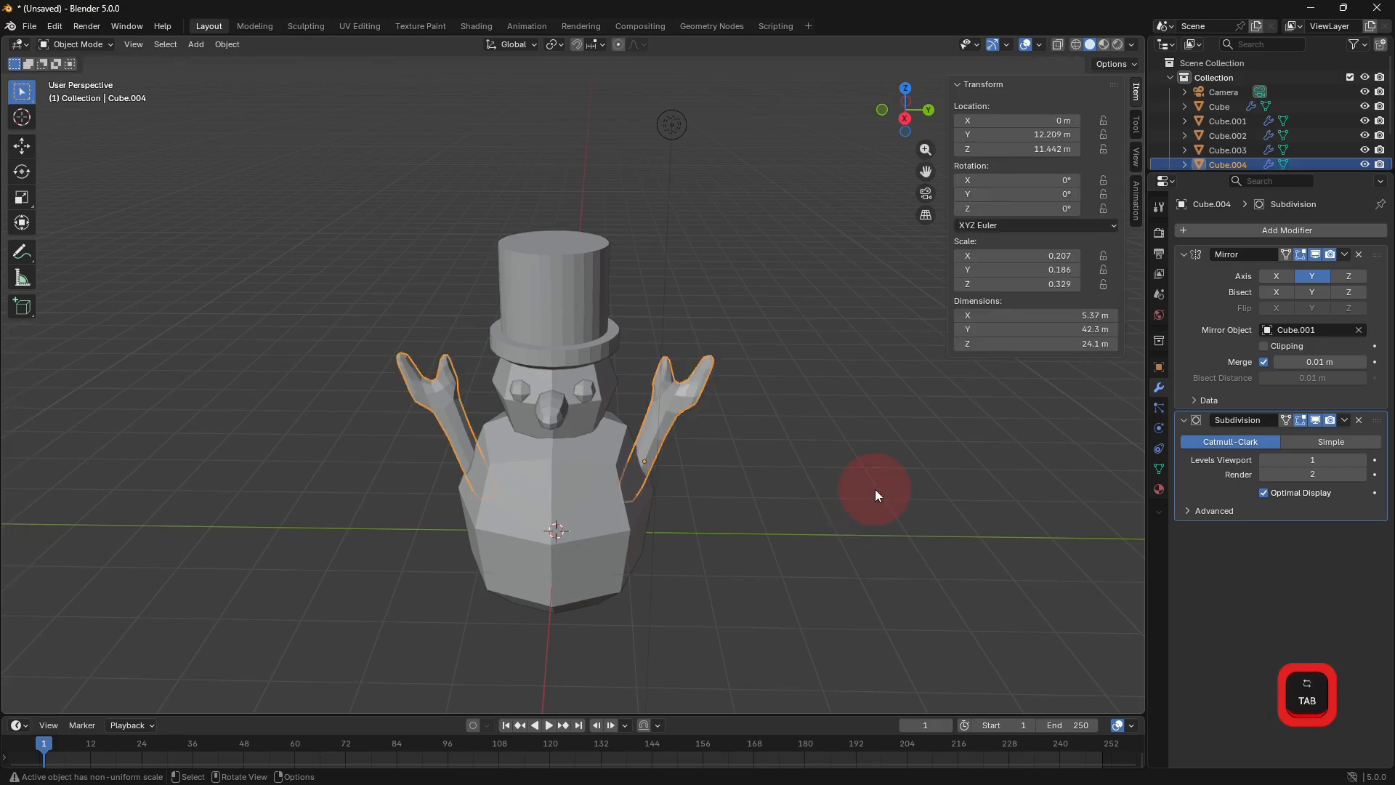
{"action": "left_click", "coordinate": [603, 494]}
{"action": "left_click", "coordinate": [1365, 297]}
{"action": "left_click", "coordinate": [1365, 297]}
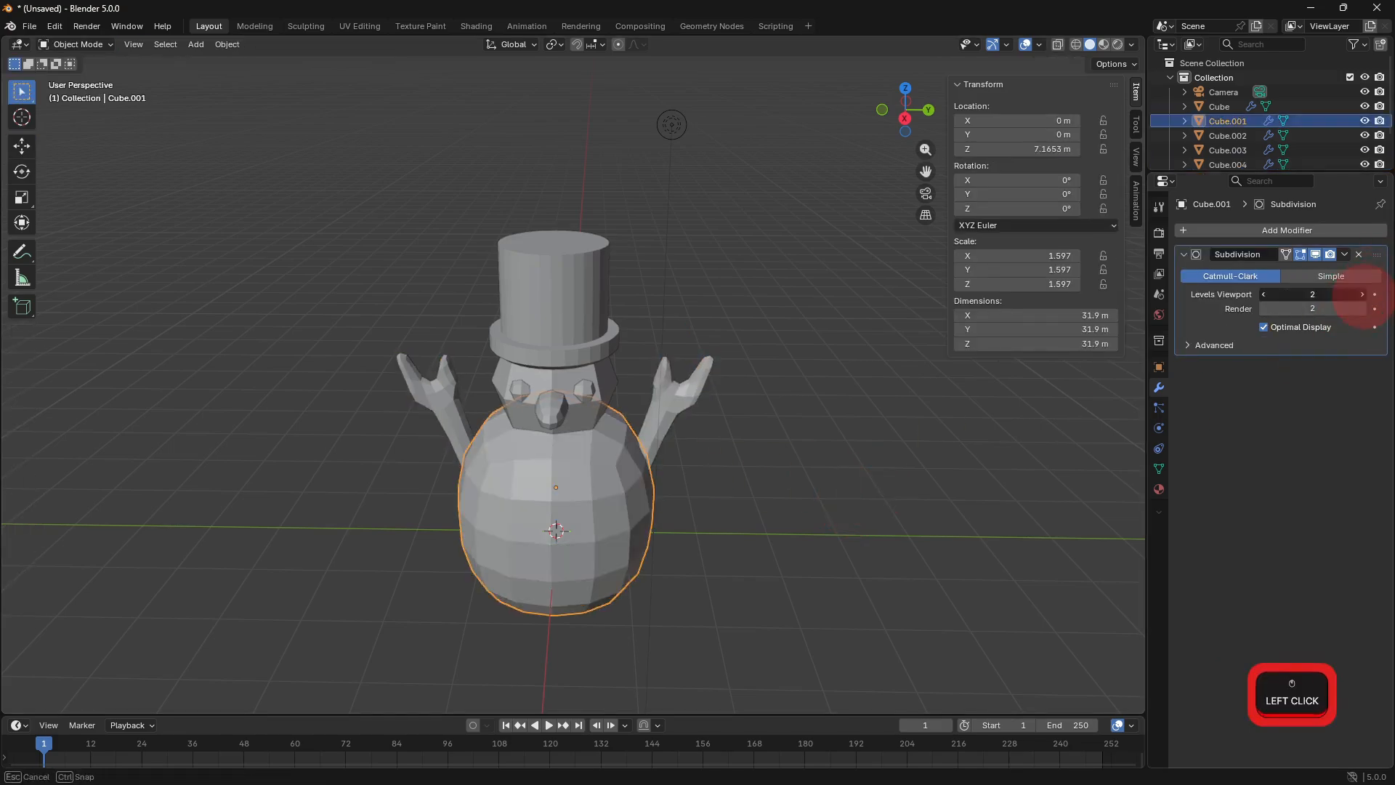
{"action": "left_click", "coordinate": [599, 380]}
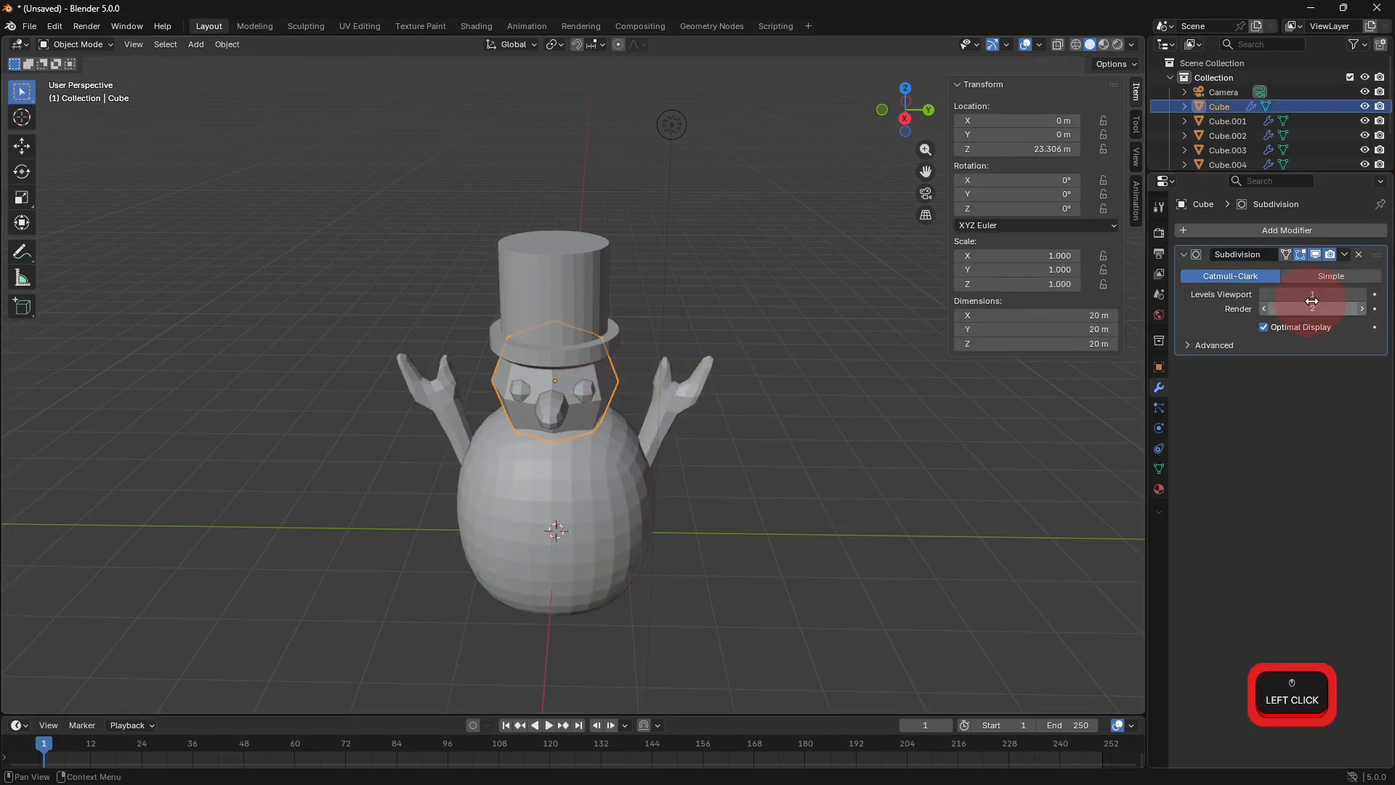
{"action": "left_click", "coordinate": [1363, 295]}
{"action": "left_click", "coordinate": [1363, 295]}
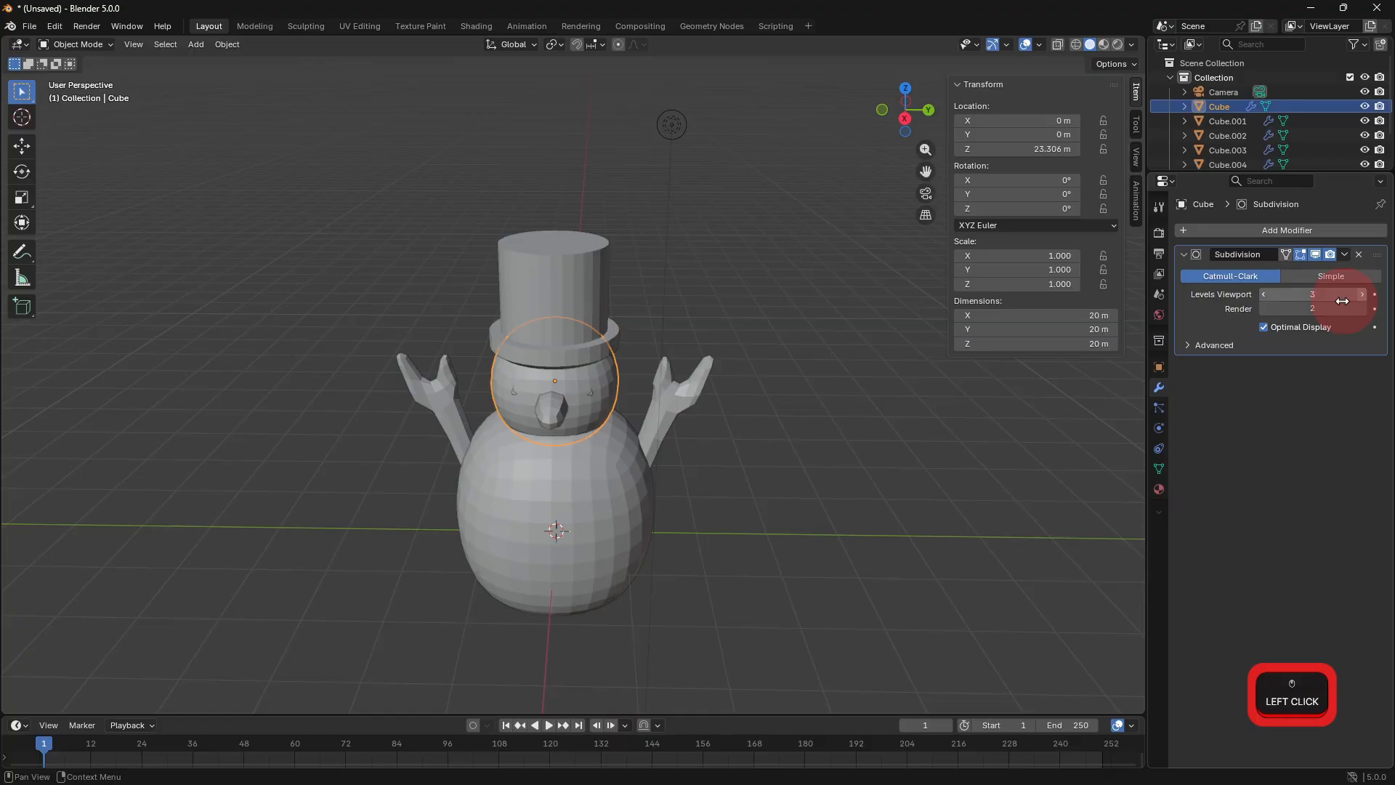
Add a Displace modifier with a new texture to the head.
{"action": "left_click", "coordinate": [1279, 232]}
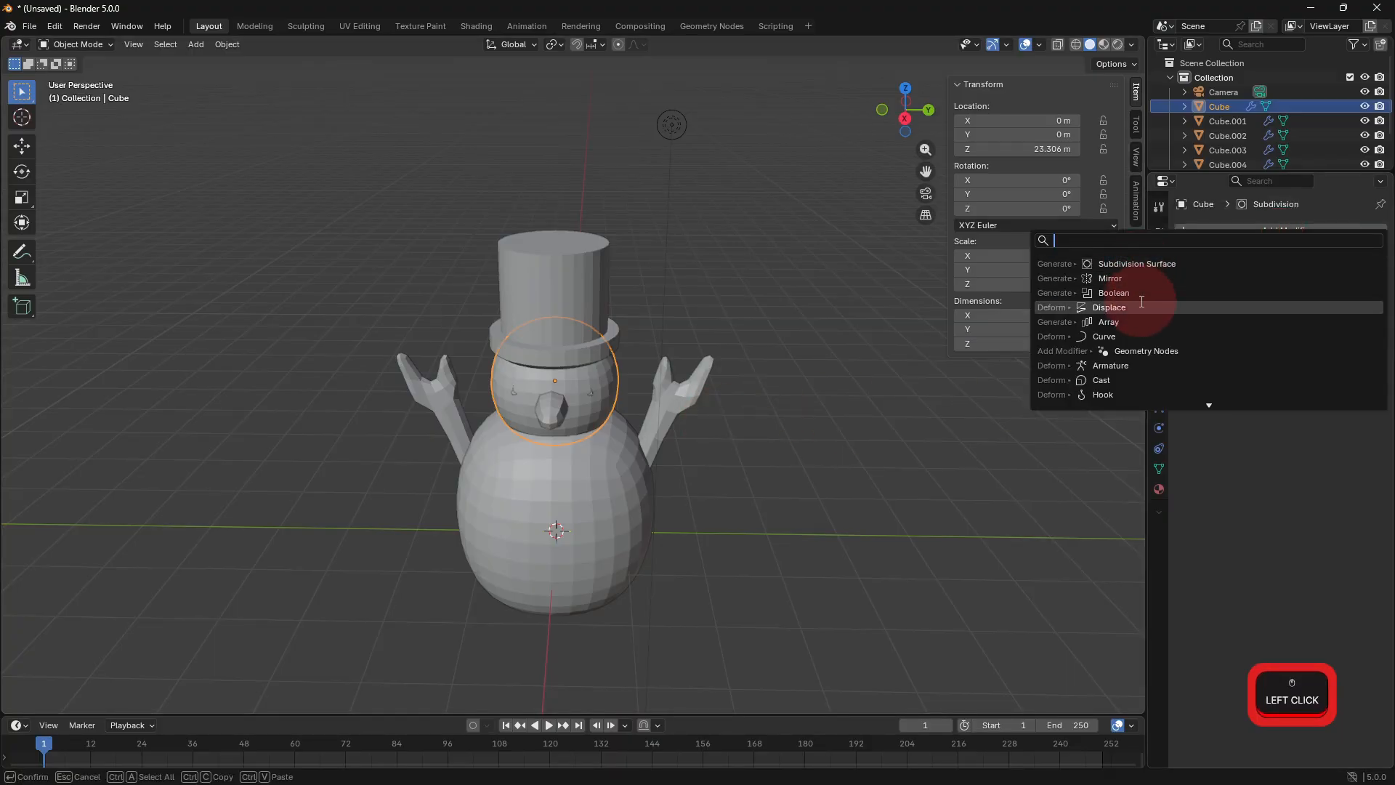
{"action": "left_click", "coordinate": [1142, 306]}
{"action": "left_click", "coordinate": [1218, 407]}
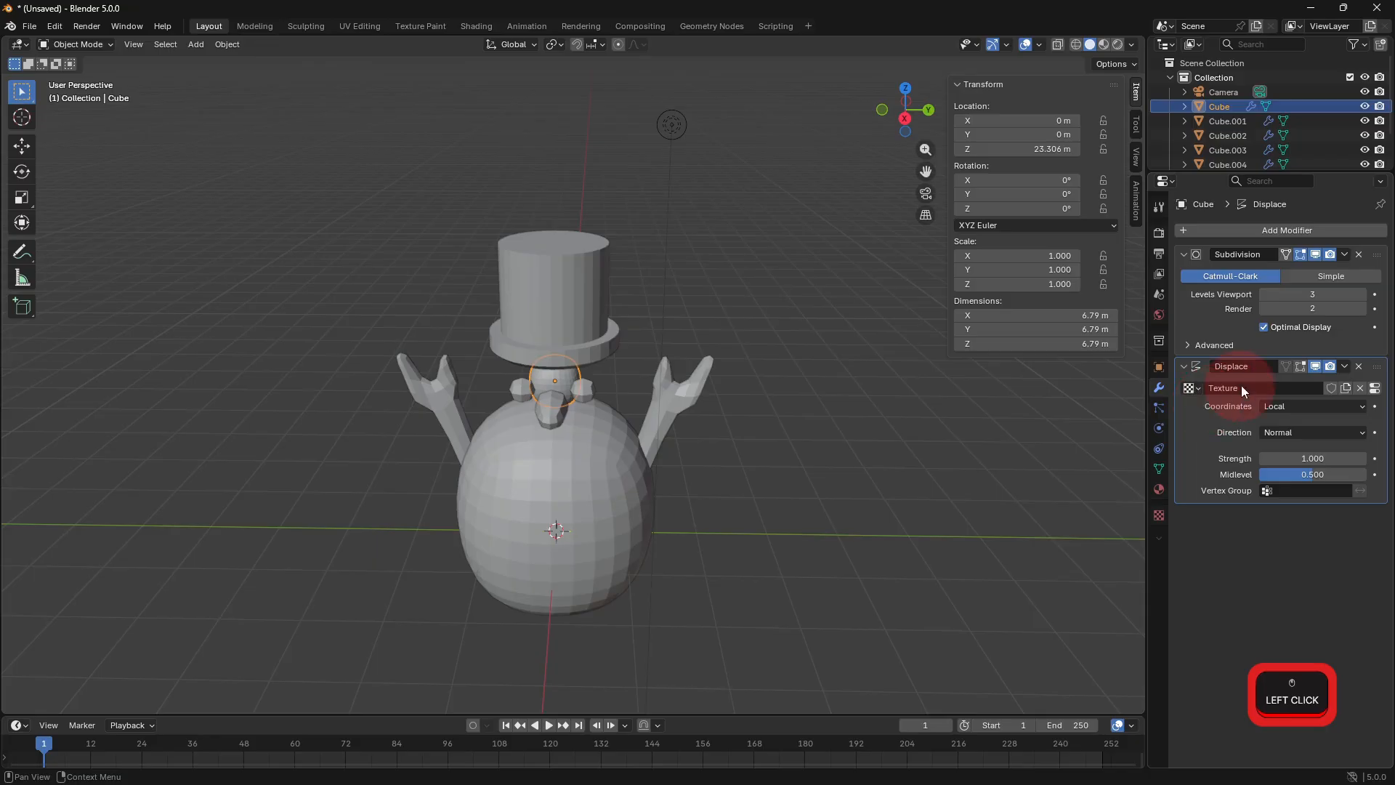
Name the head's displacement texture Knitted and load the KR_Woven 4096 PNG image into it.
{"action": "left_click", "coordinate": [1159, 515]}
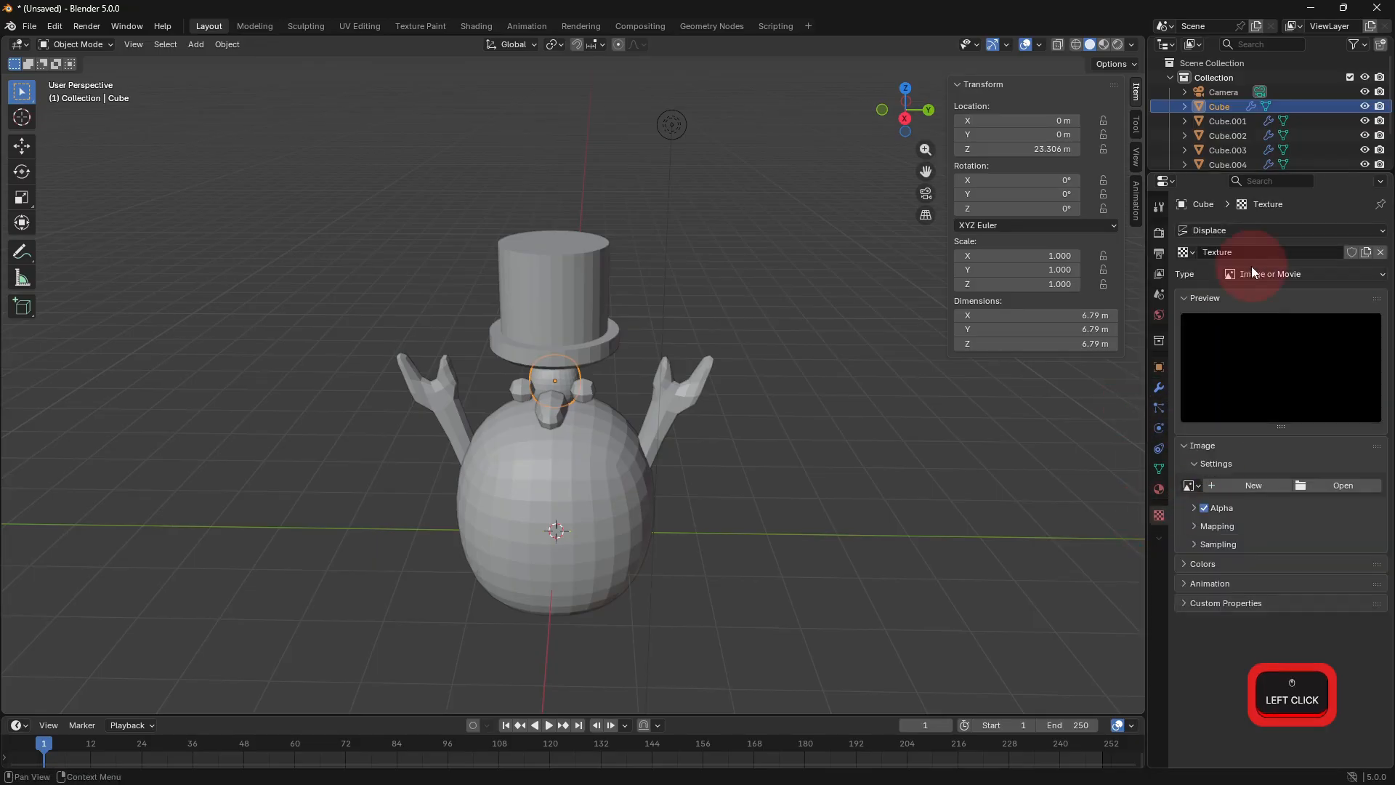
{"action": "type", "text": "Kni"}
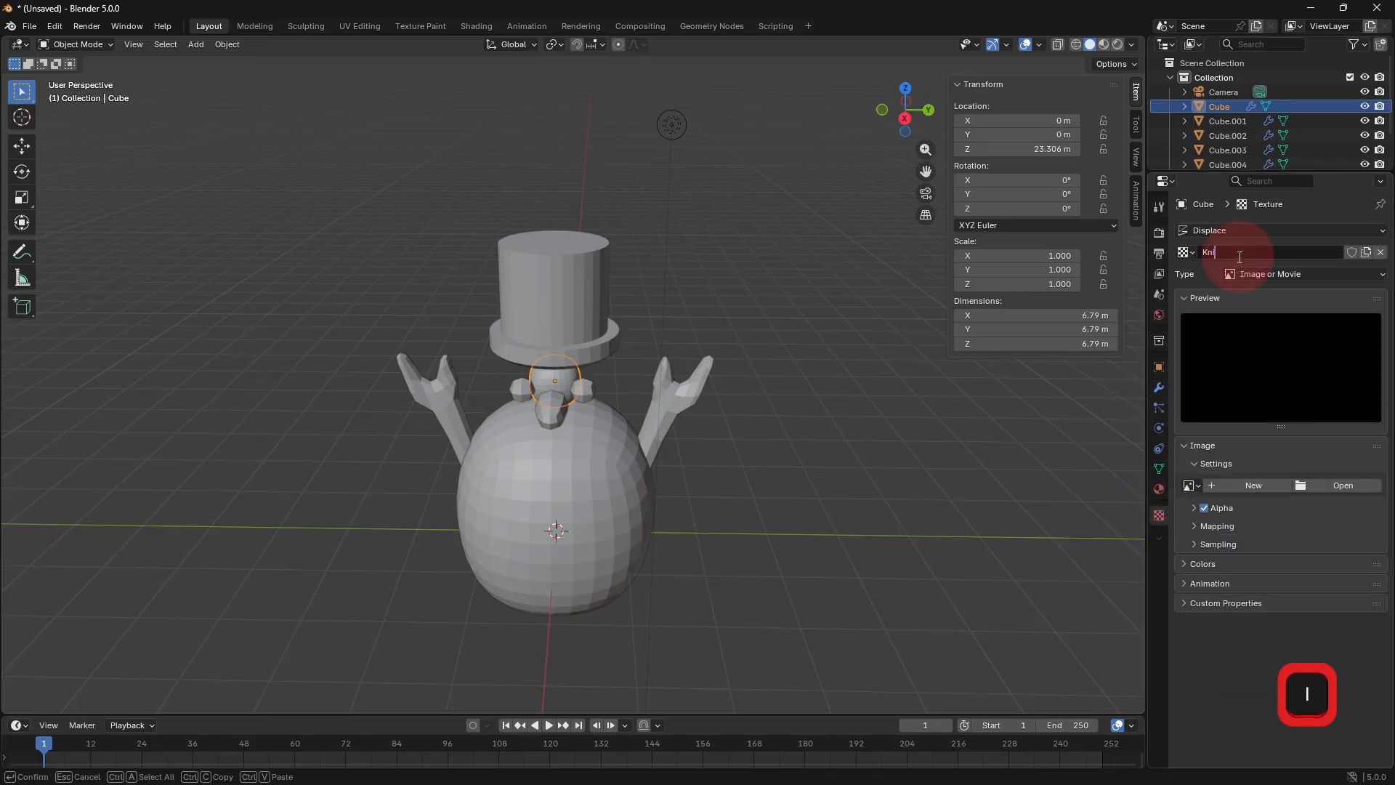
{"action": "type", "text": "tted"}
{"action": "key", "text": "Return"}
{"action": "left_click", "coordinate": [1314, 484]}
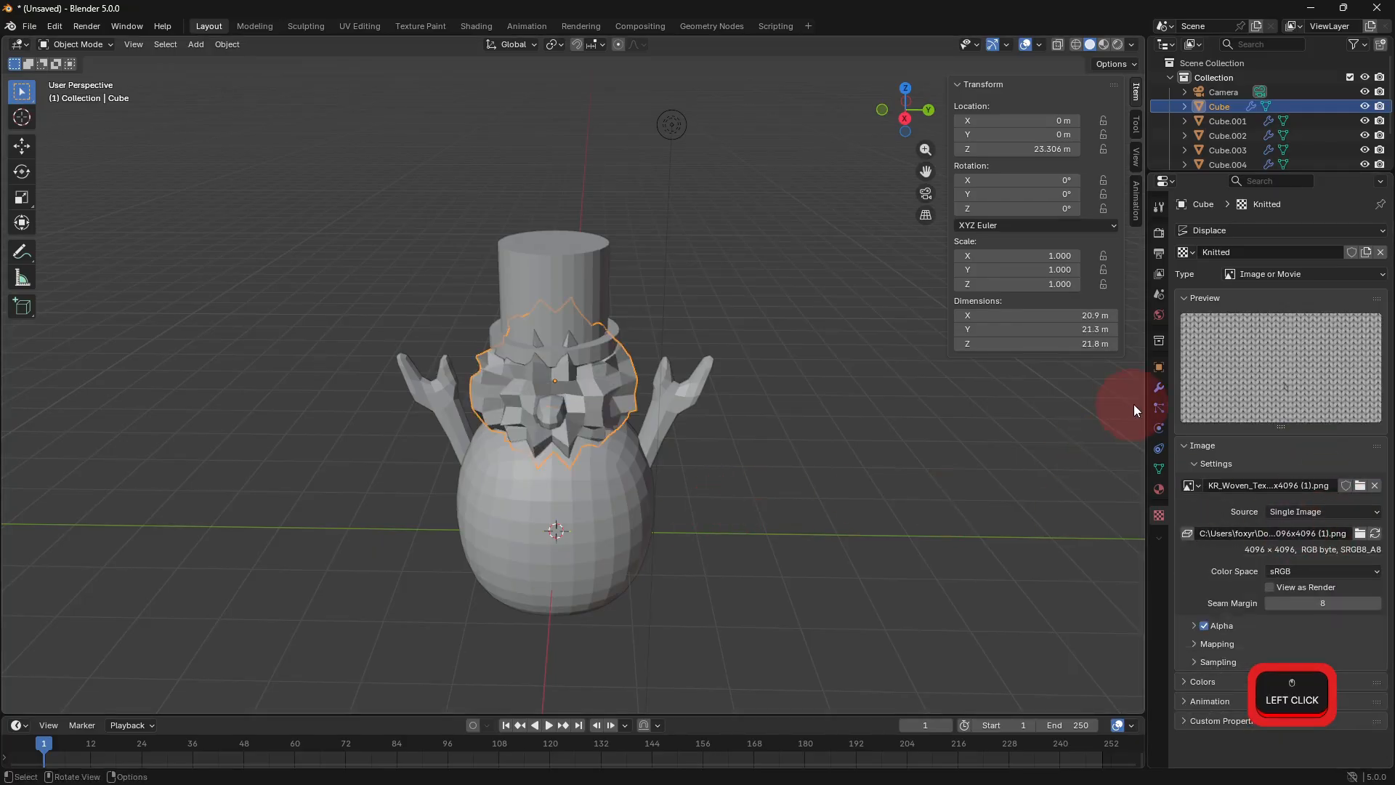
Set the head's Displace coordinates to UV and strength to 0.1, and raise its Subdivision viewport level.
{"action": "left_click", "coordinate": [1159, 389]}
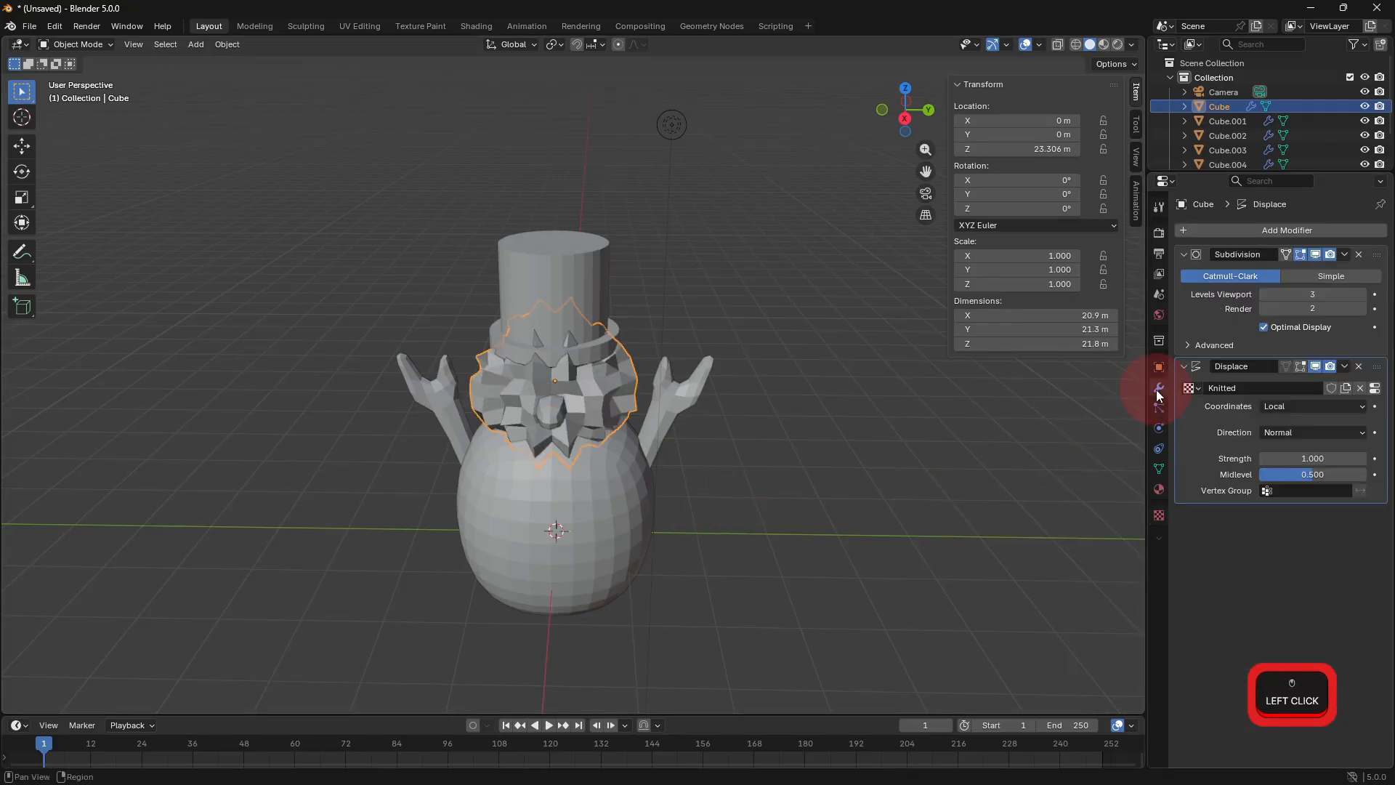
{"action": "left_click", "coordinate": [1297, 415]}
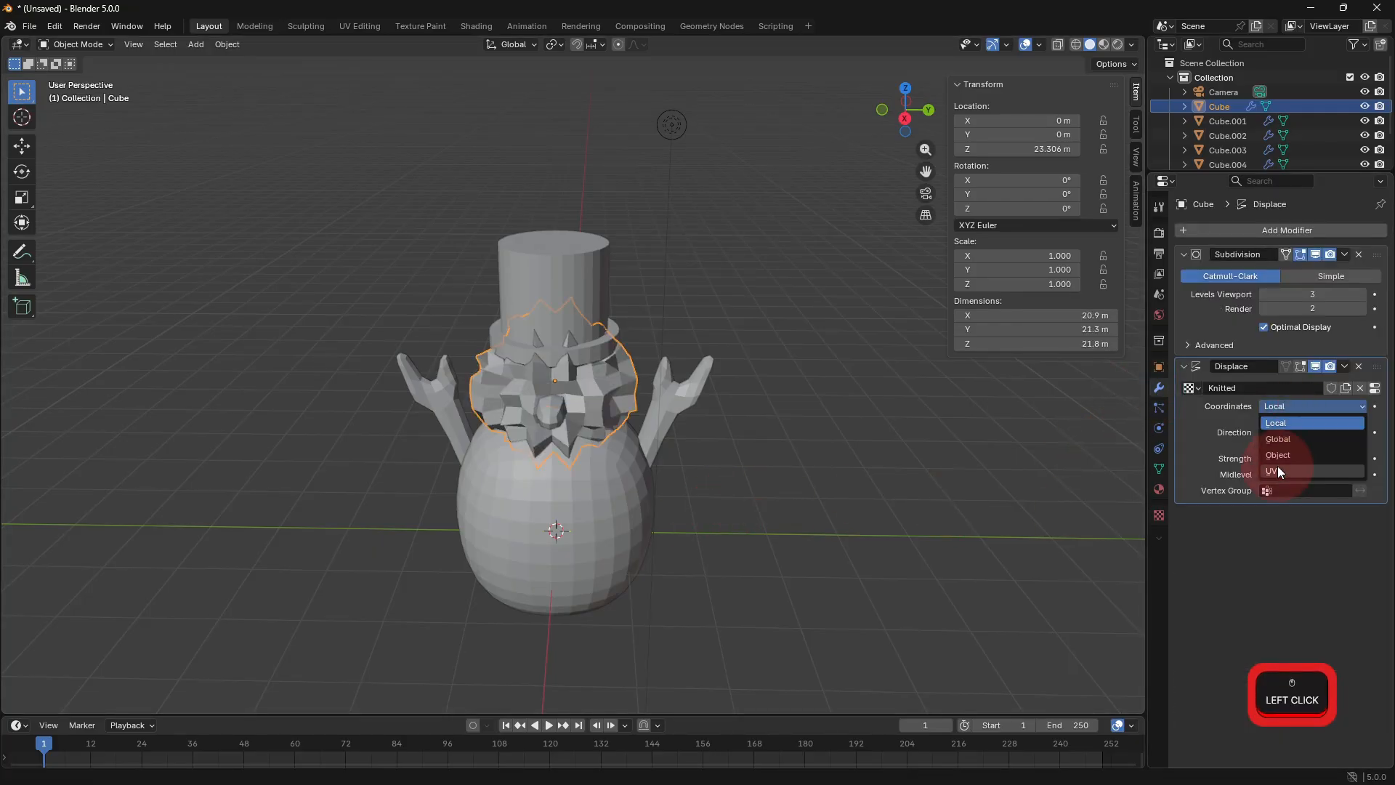
{"action": "left_click", "coordinate": [1296, 468]}
{"action": "left_click", "coordinate": [1296, 473]}
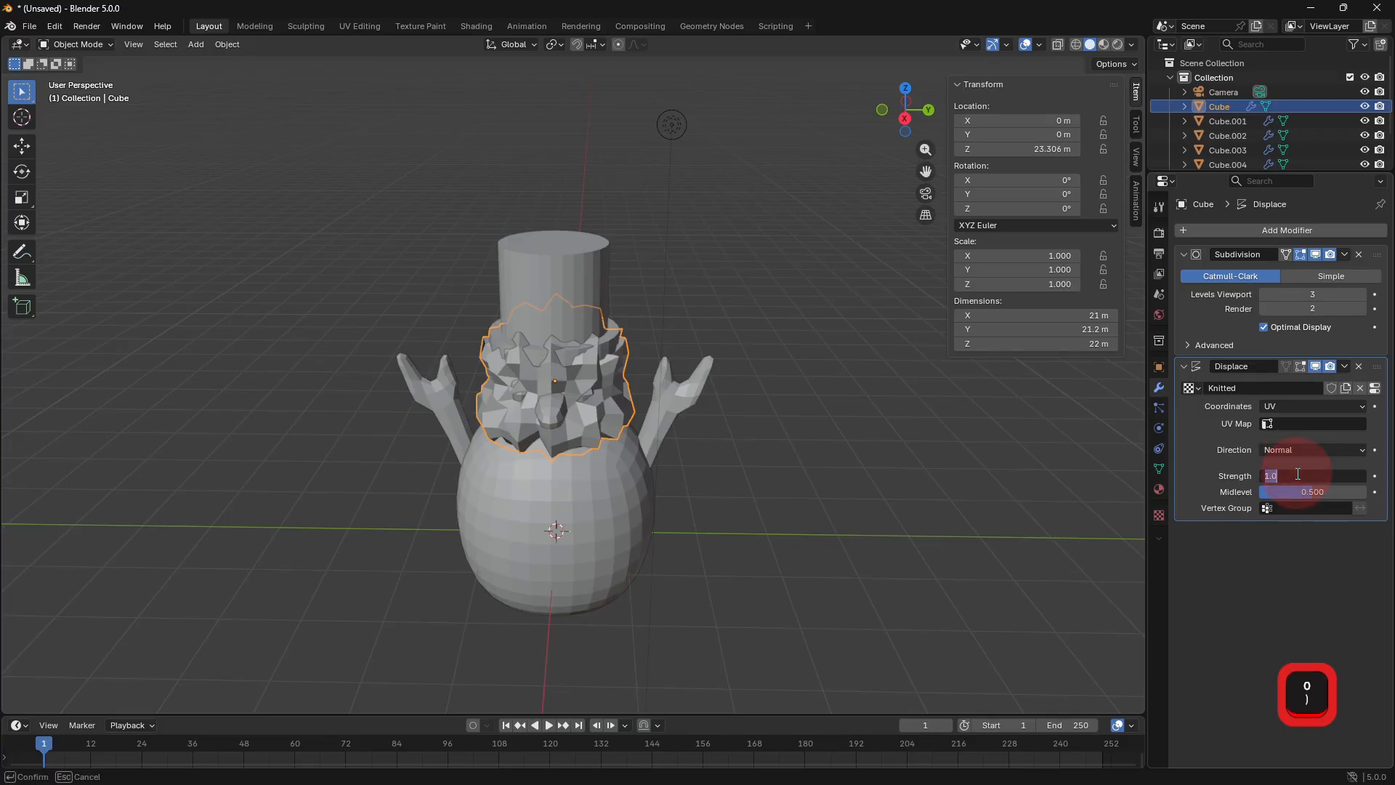
{"action": "type", "text": "0.1"}
{"action": "key", "text": "Return"}
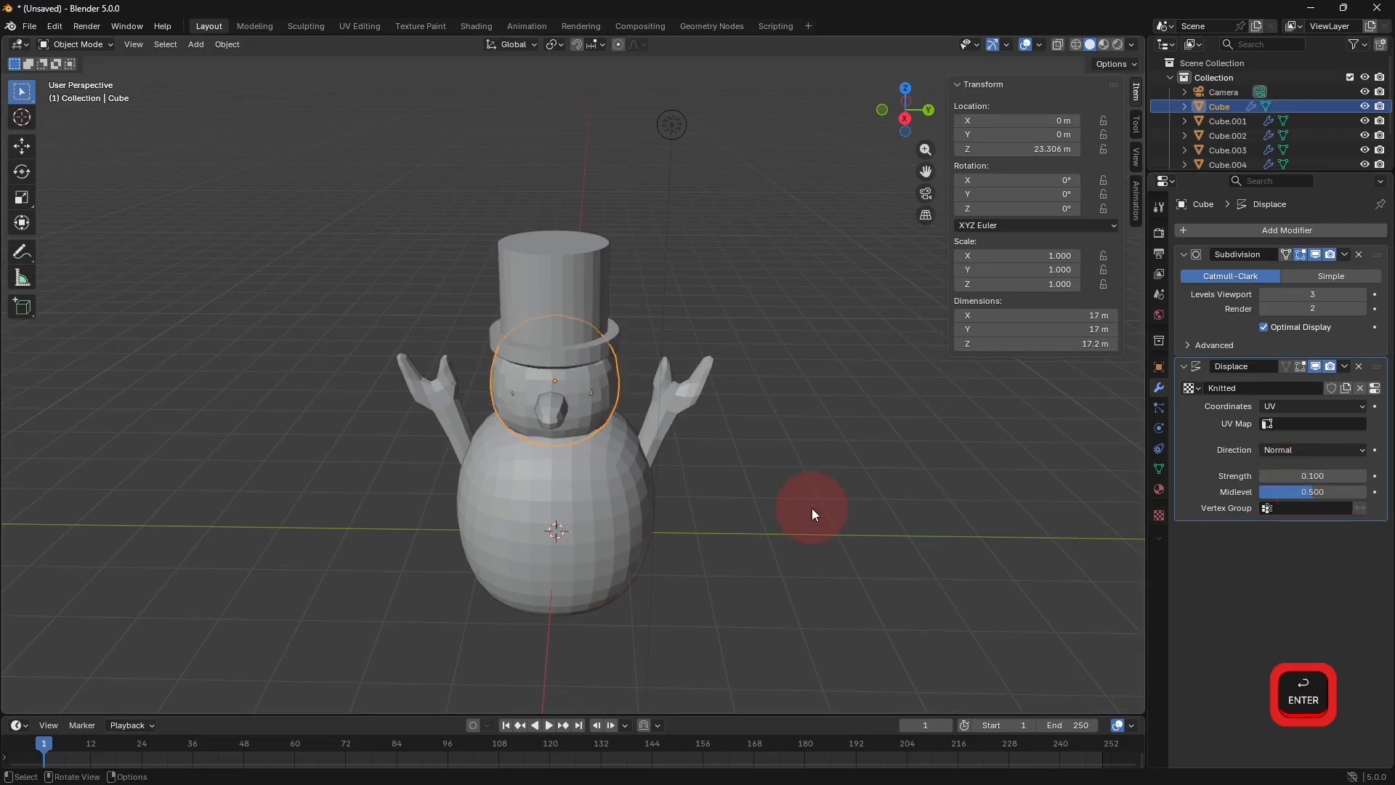
{"action": "scroll", "coordinate": [812, 508], "scroll_direction": "up", "scroll_amount": 2}
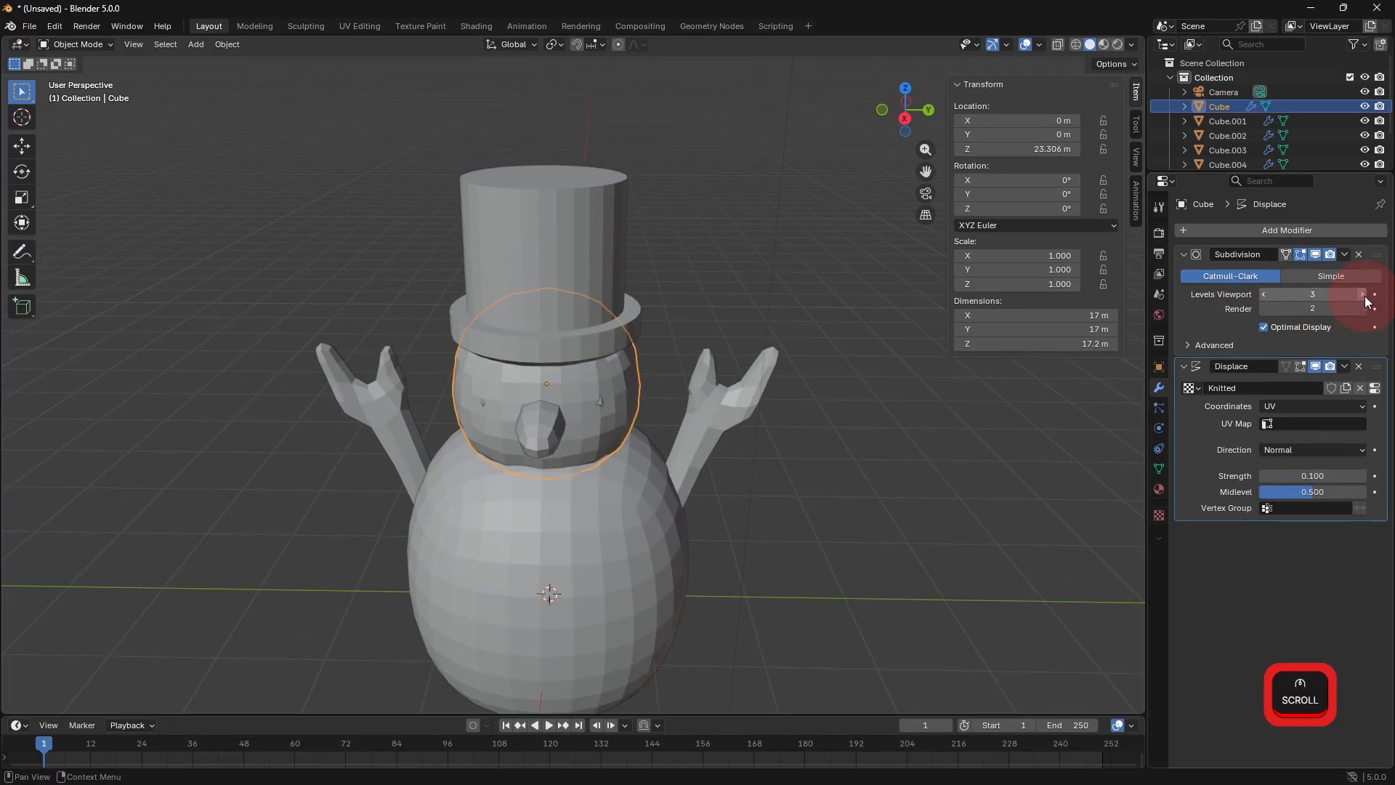
Add a Displace modifier to the body and assign the existing Knitted texture to it.
{"action": "left_click", "coordinate": [652, 541]}
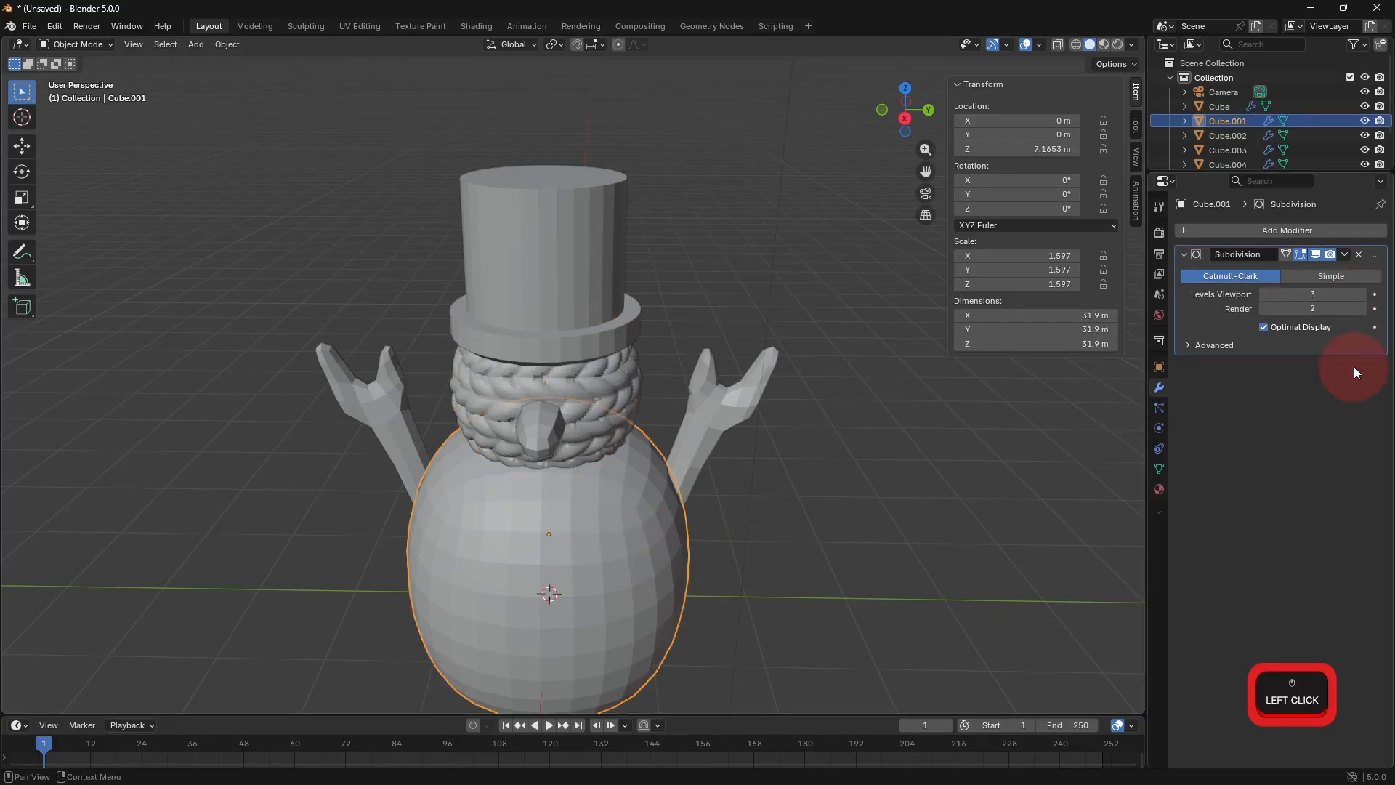
{"action": "left_click", "coordinate": [1266, 231]}
{"action": "left_click", "coordinate": [1210, 228]}
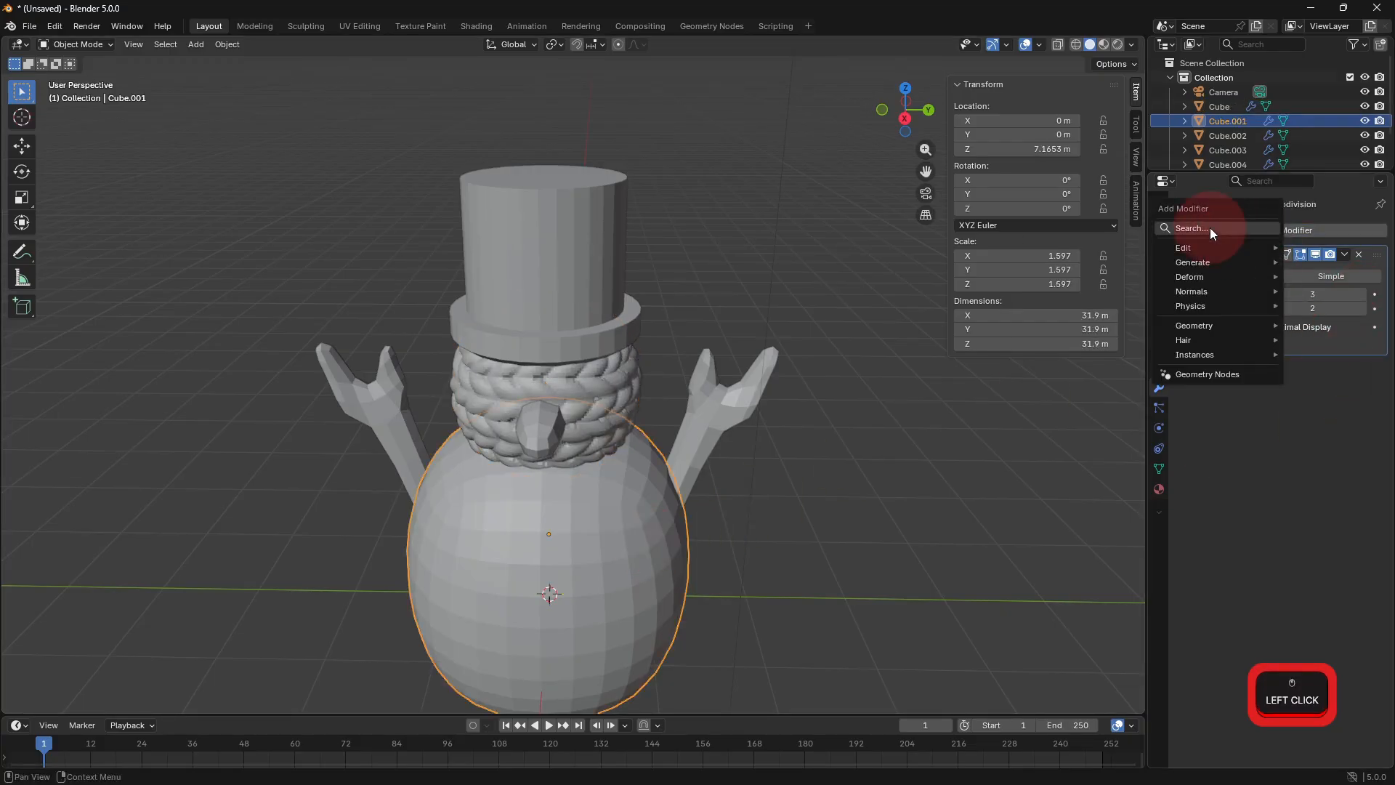
{"action": "left_click", "coordinate": [1134, 259]}
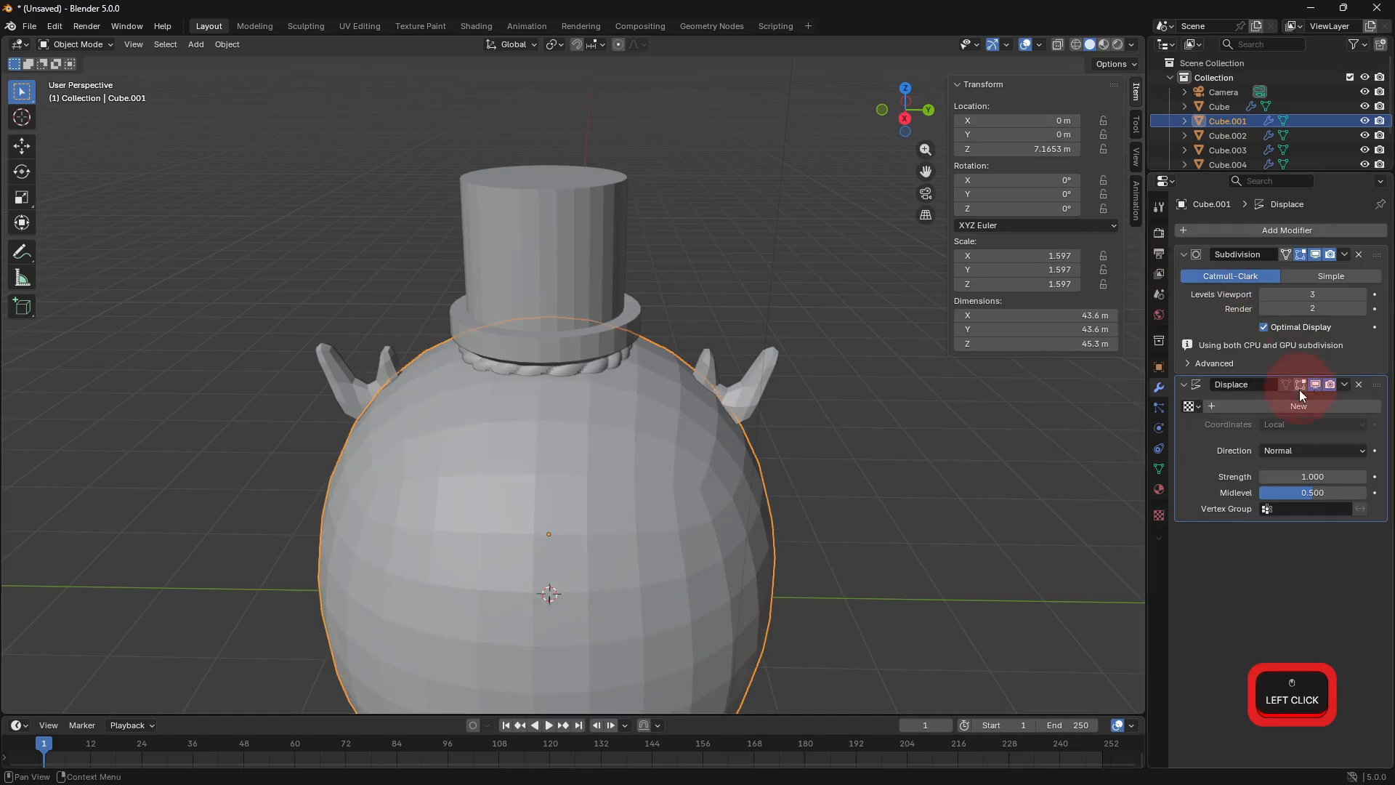
{"action": "left_click", "coordinate": [1192, 406]}
{"action": "left_click", "coordinate": [1343, 438]}
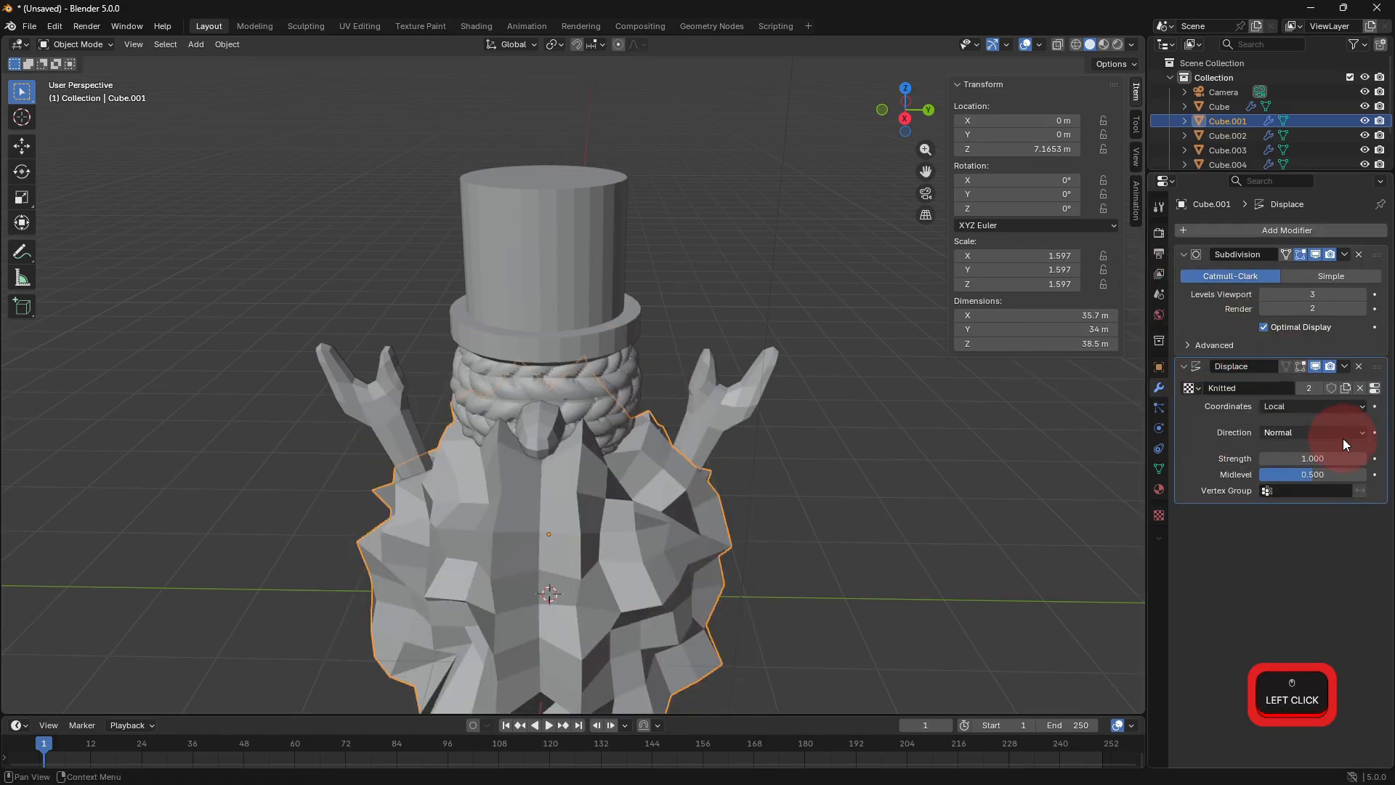
Set the body's Displace coordinates to UV and strength to 0.1, and its Subdivision viewport level to 6.
{"action": "left_click", "coordinate": [1292, 417]}
{"action": "left_click", "coordinate": [1284, 471]}
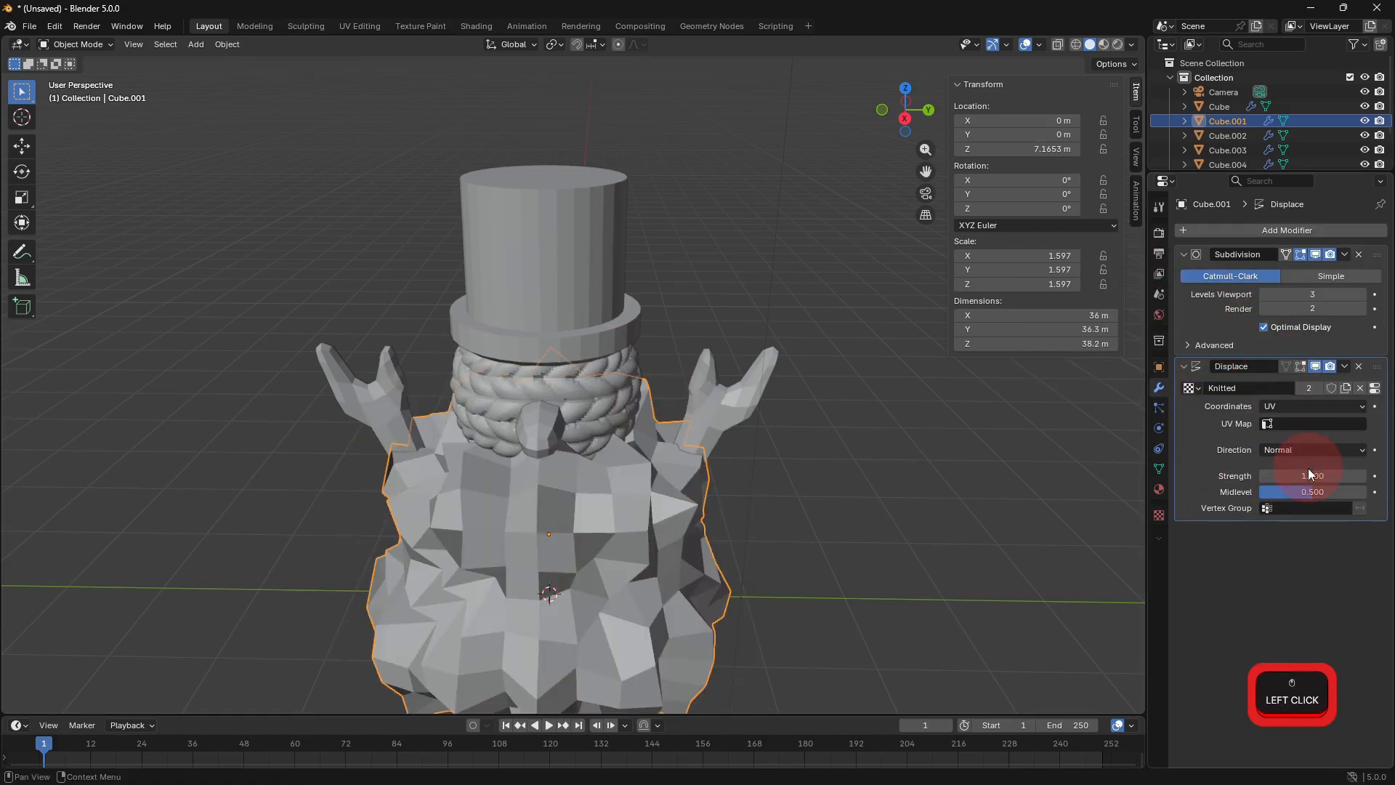
{"action": "double_click", "coordinate": [1305, 471]}
{"action": "key", "text": "Return"}
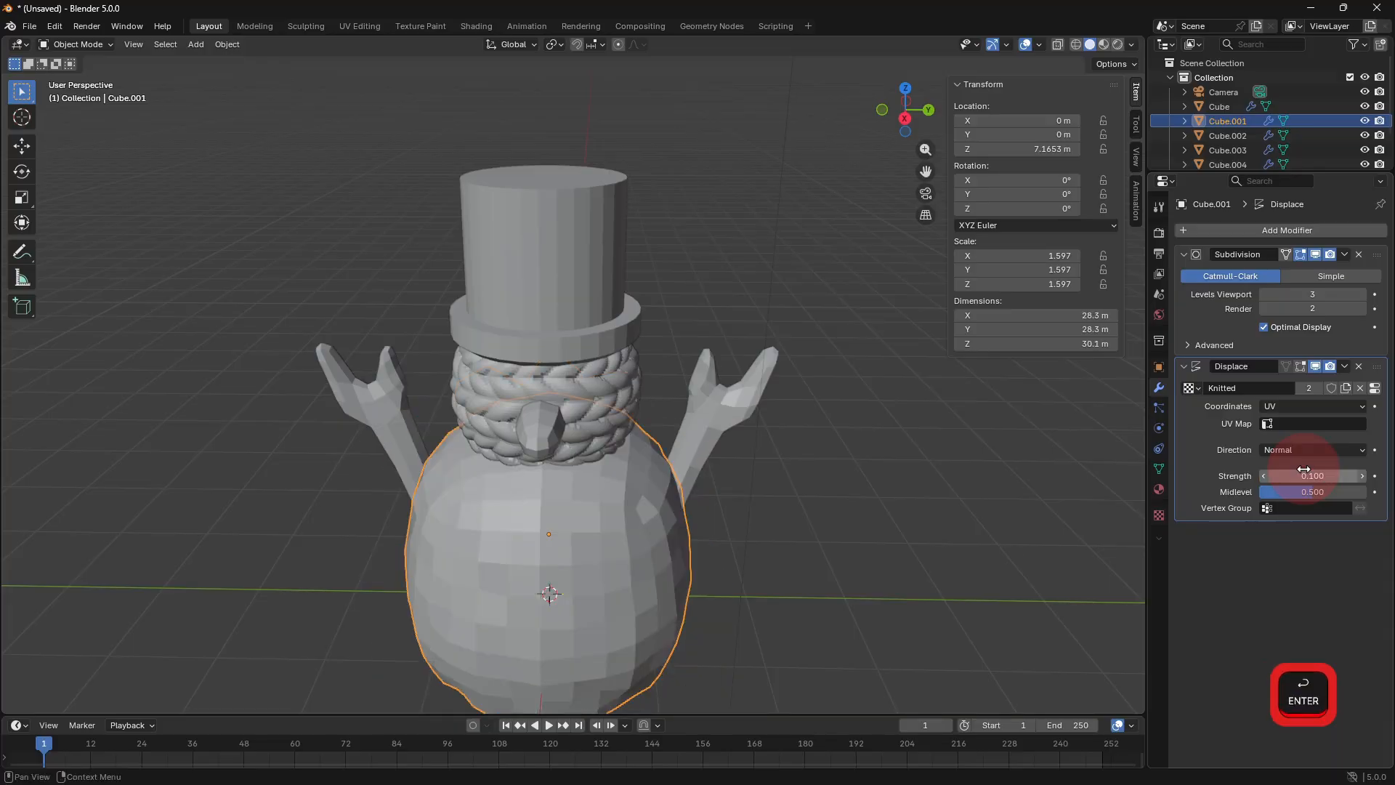
{"action": "left_click", "coordinate": [1362, 294]}
{"action": "left_click", "coordinate": [1362, 294]}
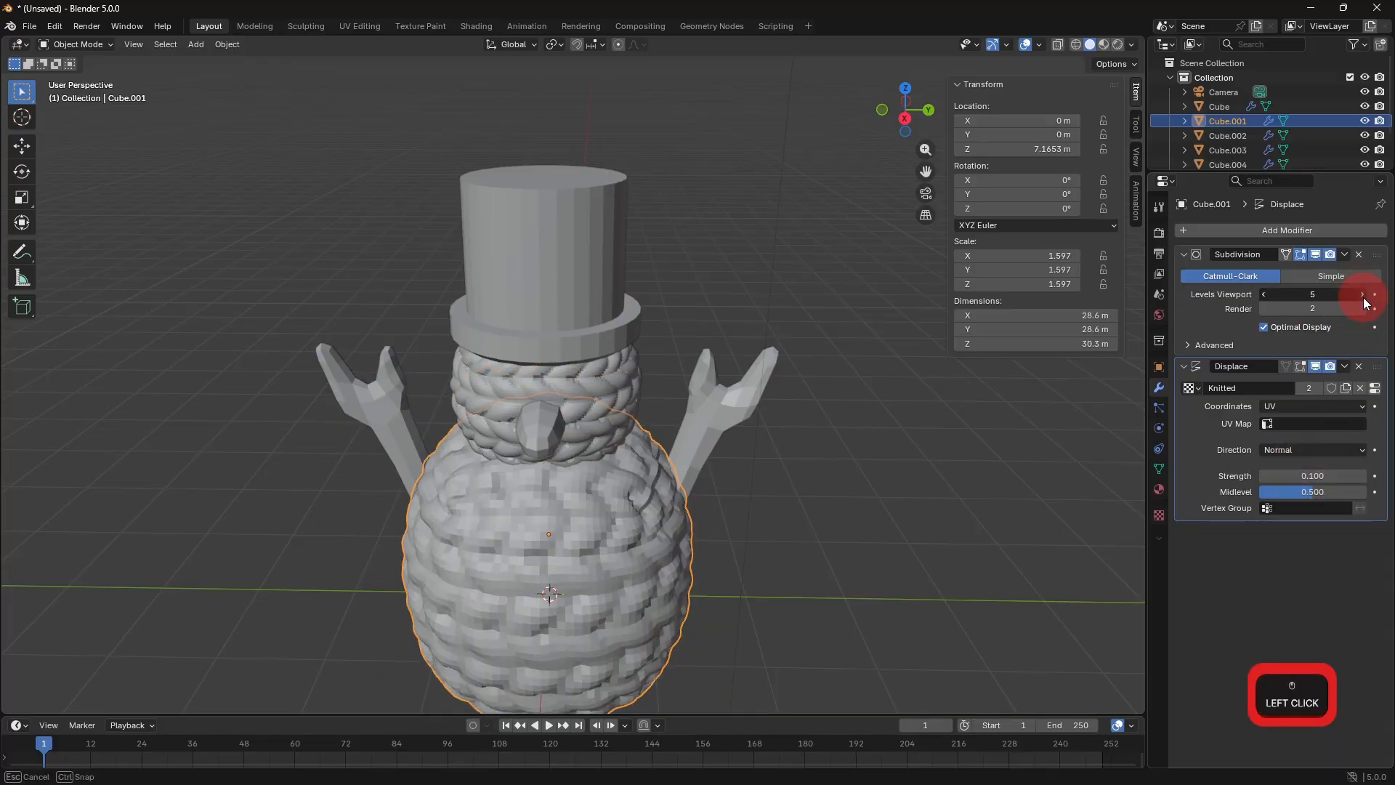
{"action": "left_click", "coordinate": [1363, 294]}
Switch to UV editing for the body, select all its faces, and enable its Displace modifier in Edit Mode.
{"action": "middle_click_drag", "start_coordinate": [801, 493], "coordinate": [748, 436]}
{"action": "left_click", "coordinate": [631, 513]}
{"action": "middle_click_drag", "start_coordinate": [748, 436], "coordinate": [725, 472]}
{"action": "left_click", "coordinate": [360, 26]}
{"action": "left_click", "coordinate": [289, 461]}
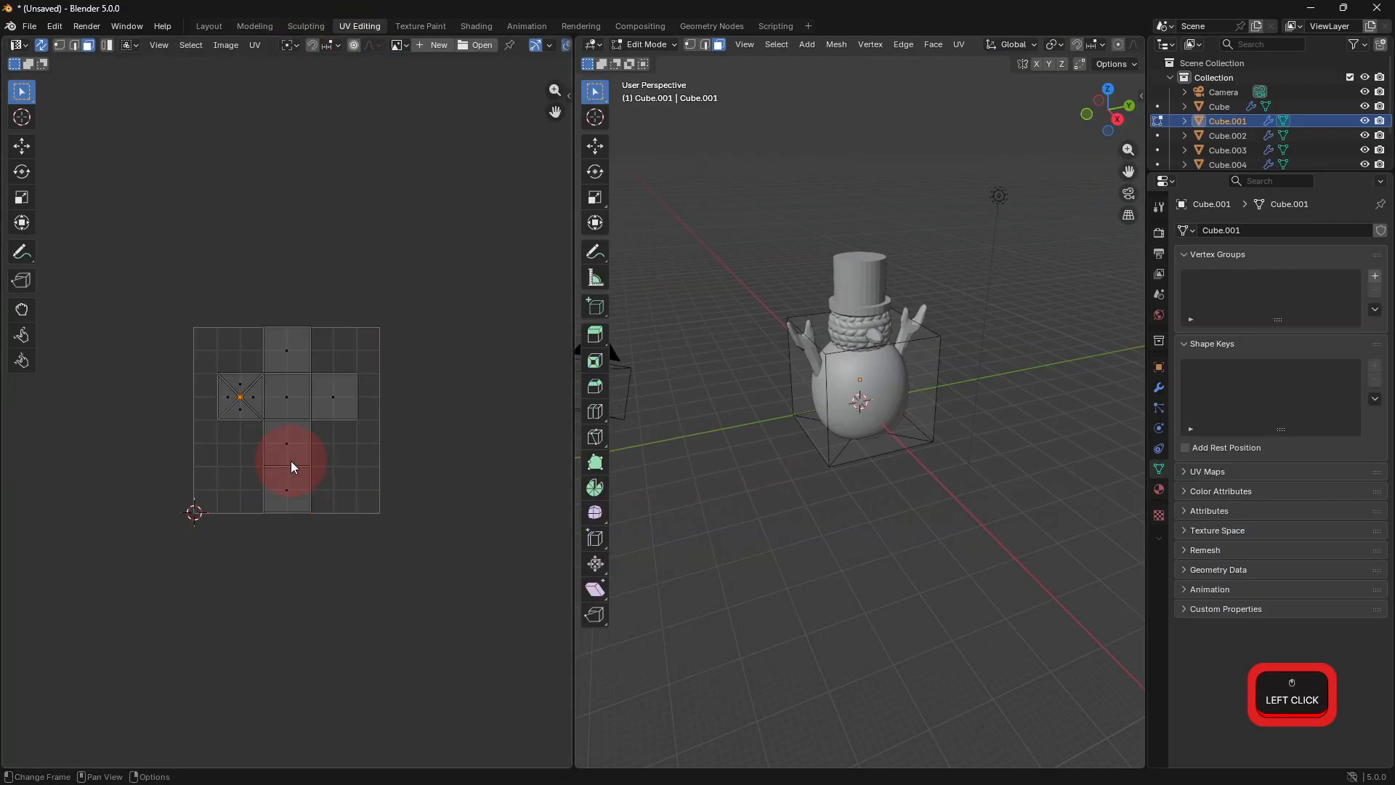
{"action": "key", "text": "a"}
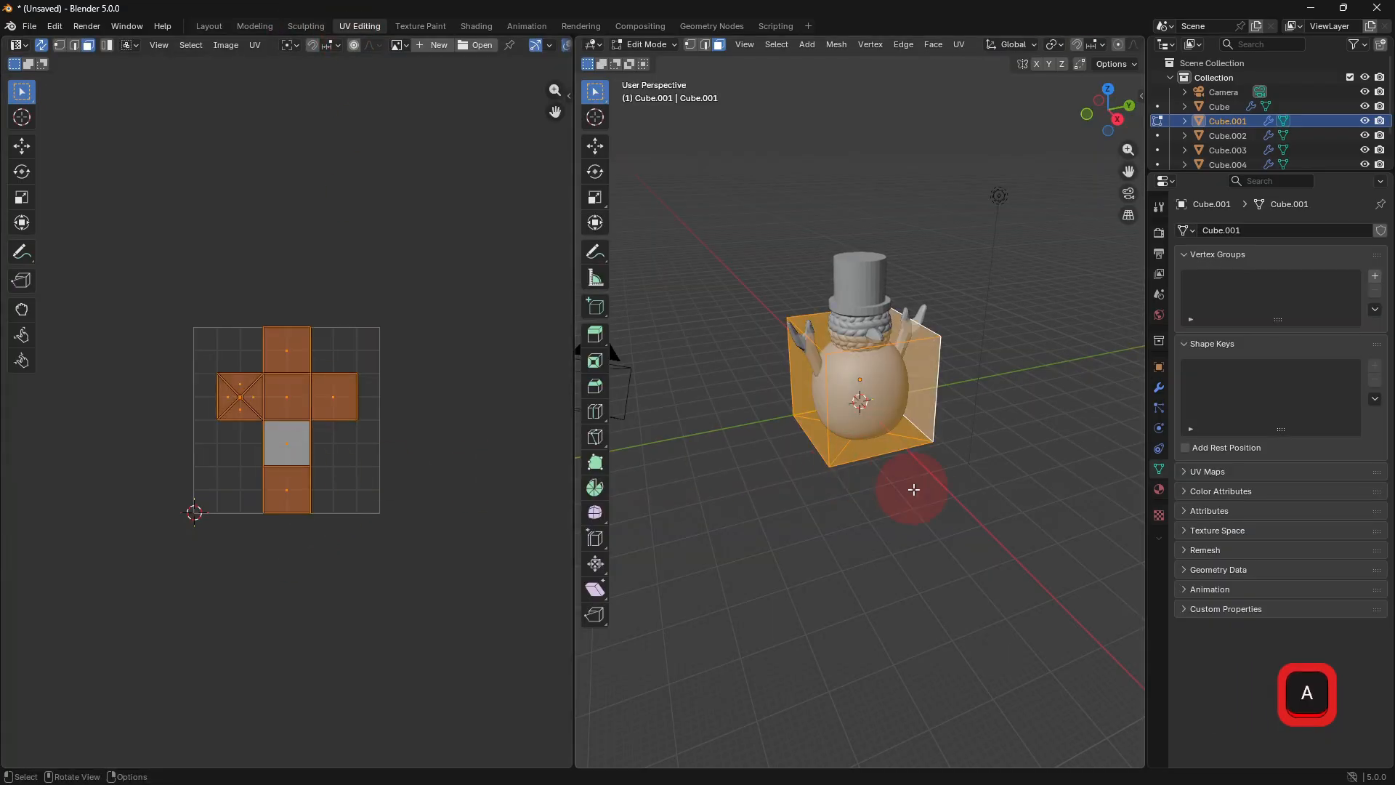
{"action": "left_click", "coordinate": [1159, 369]}
{"action": "left_click", "coordinate": [1159, 387]}
{"action": "left_click", "coordinate": [1300, 385]}
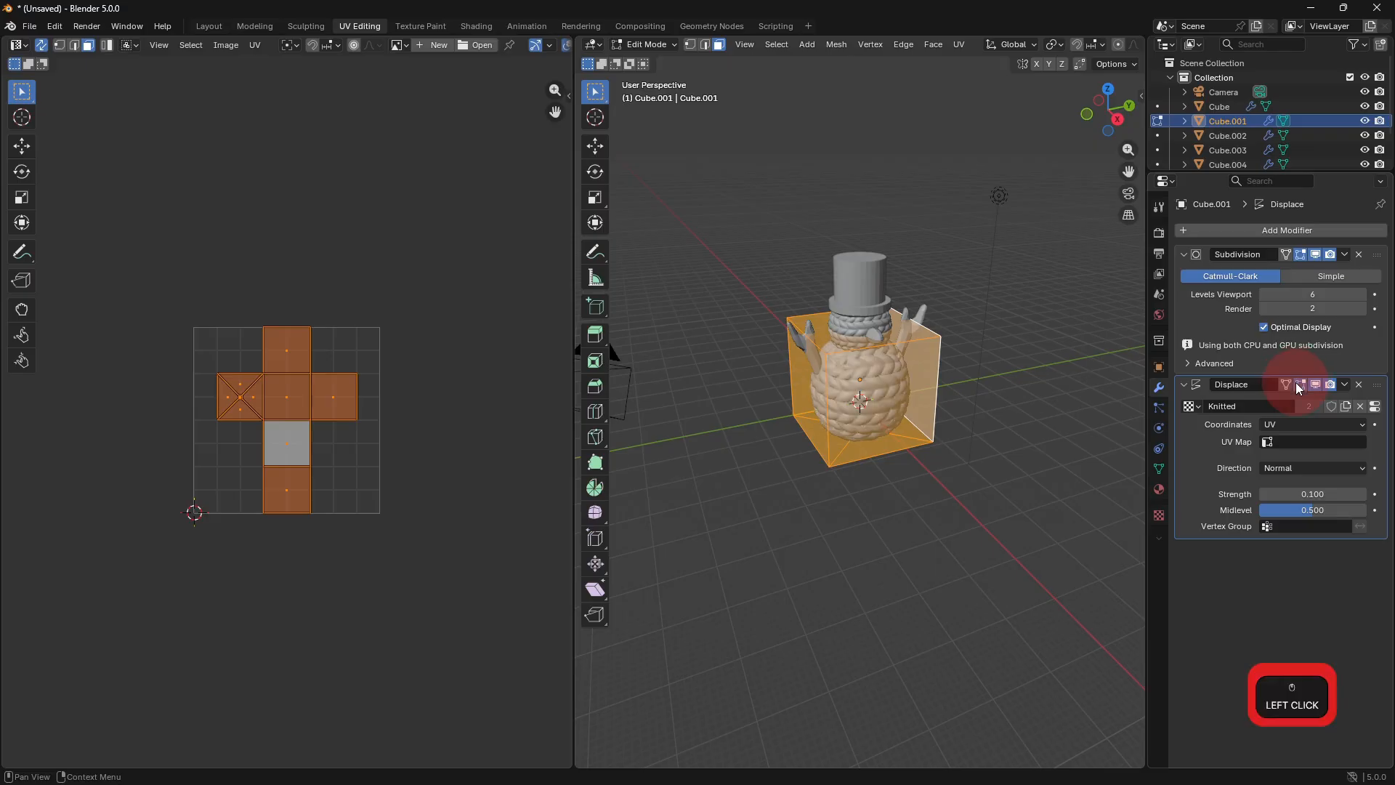
Rotate all of the body's UVs by about -90° so the knit pattern runs vertically, and leave Edit Mode.
{"action": "scroll", "coordinate": [972, 461], "scroll_direction": "up", "scroll_amount": 3}
{"action": "middle_click", "coordinate": [501, 386]}
{"action": "key", "text": "r"}
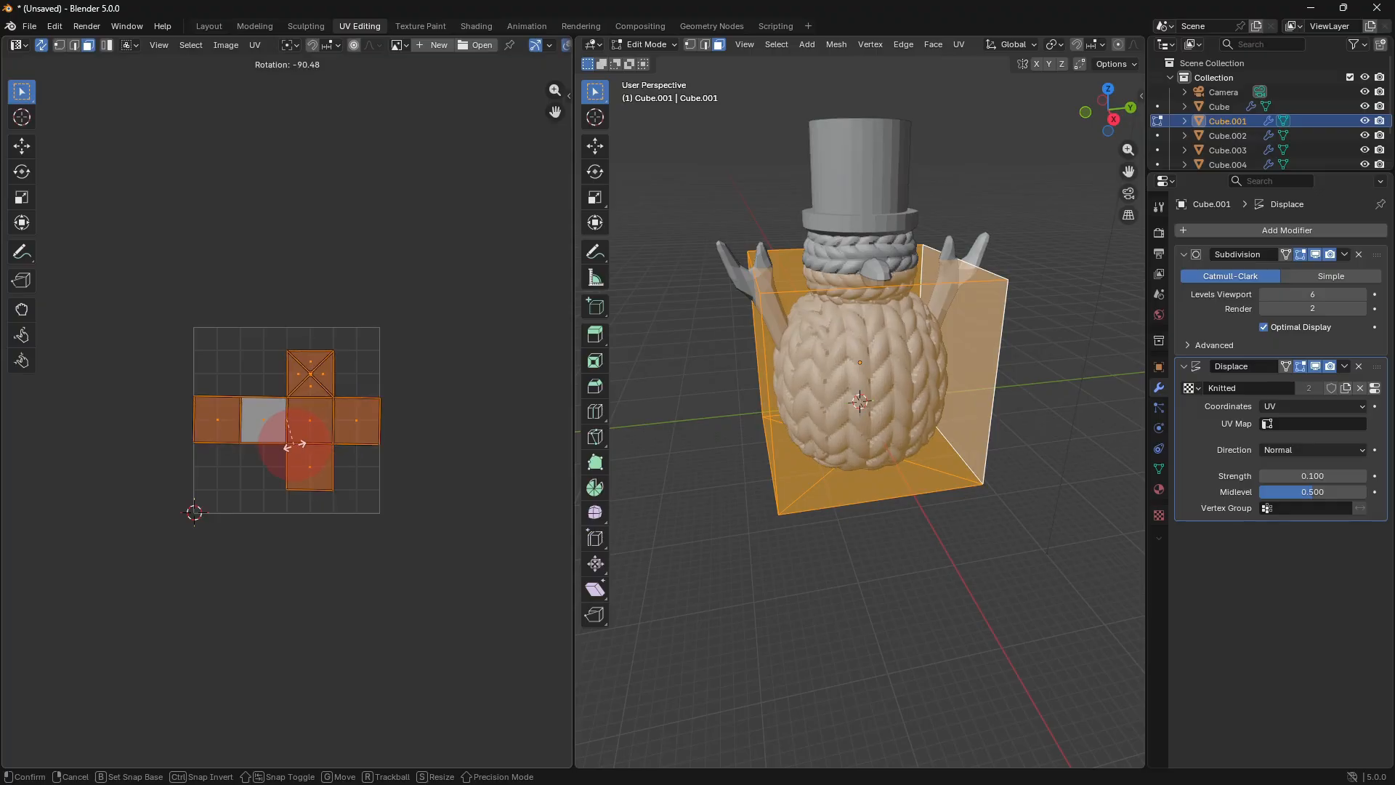
{"action": "left_click", "coordinate": [295, 445]}
{"action": "left_click", "coordinate": [809, 466]}
{"action": "left_click", "coordinate": [834, 279]}
{"action": "key", "text": "Tab"}
Select all of the head's UVs and rotate them by about -90° to match the body's knit direction.
{"action": "left_click", "coordinate": [833, 272]}
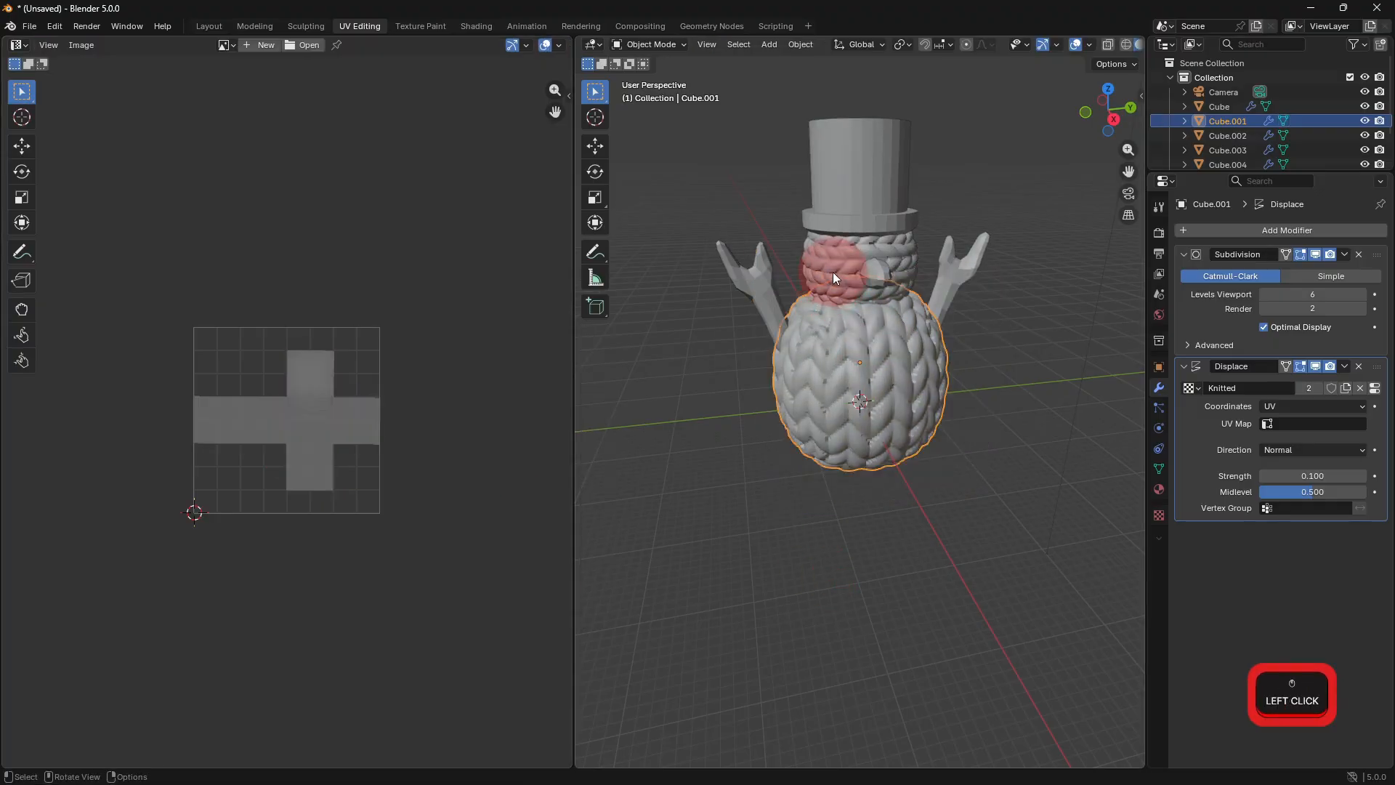
{"action": "key", "text": "Tab"}
{"action": "left_click", "coordinate": [329, 412]}
{"action": "key", "text": "a"}
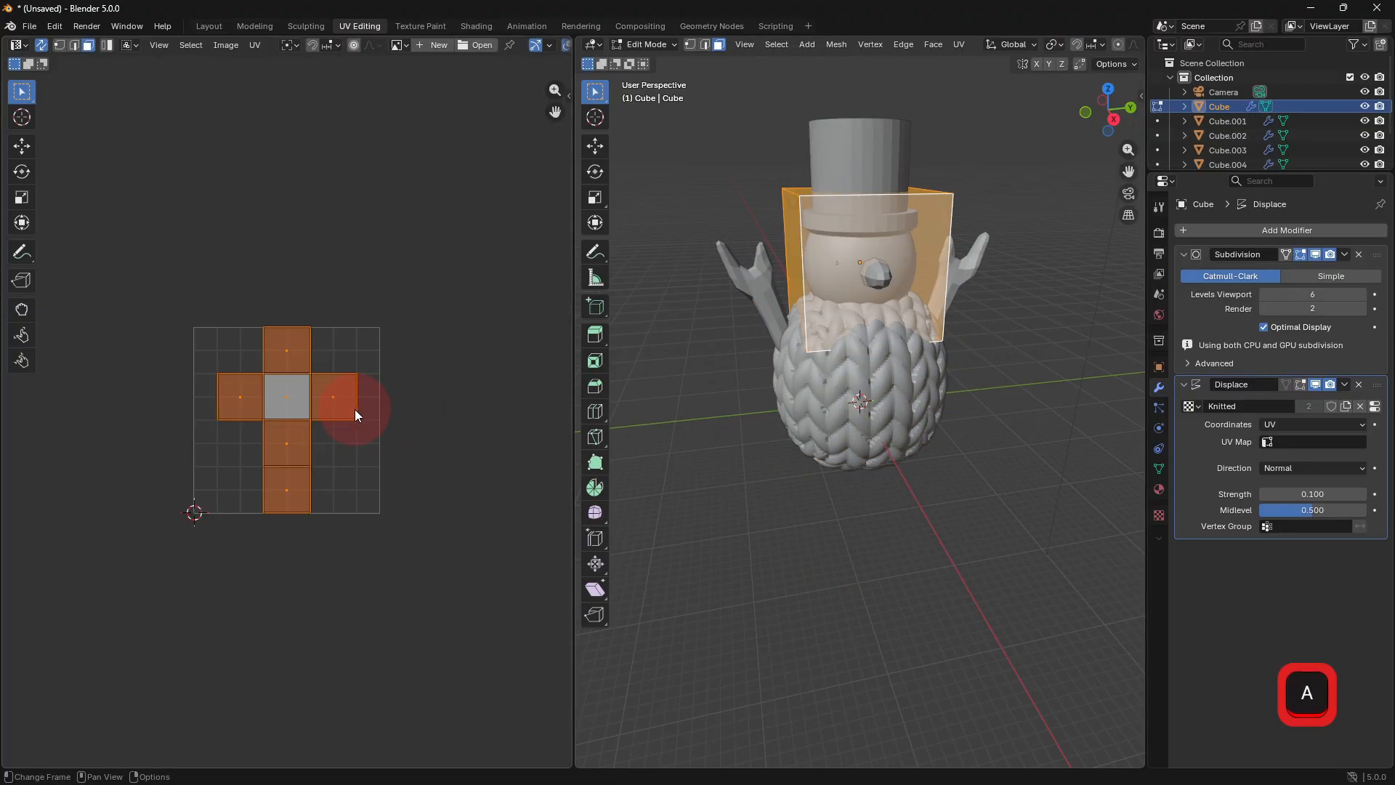
{"action": "key", "text": "r"}
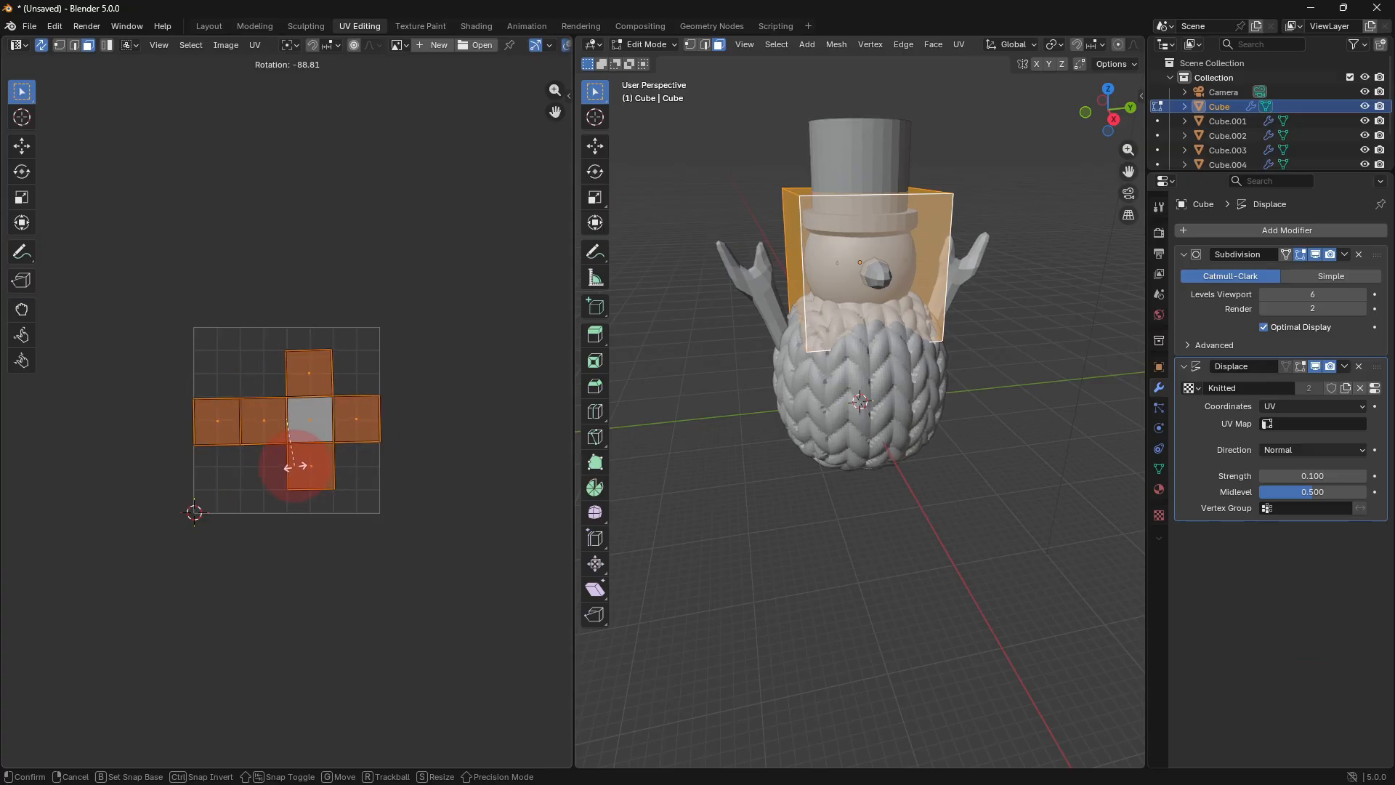
{"action": "left_click", "coordinate": [295, 465]}
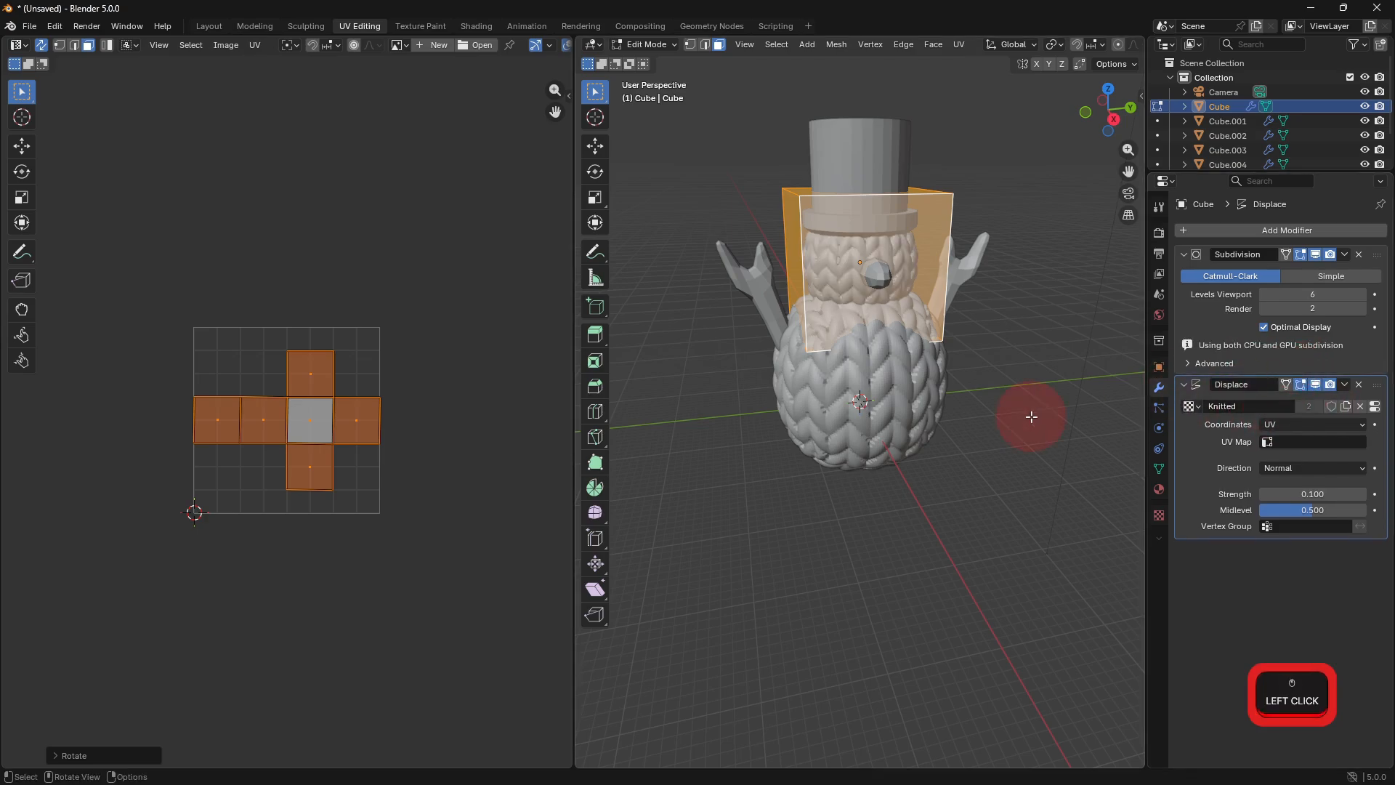
Scale the head down uniformly to about 0.93 of its size.
{"action": "key", "text": "Tab"}
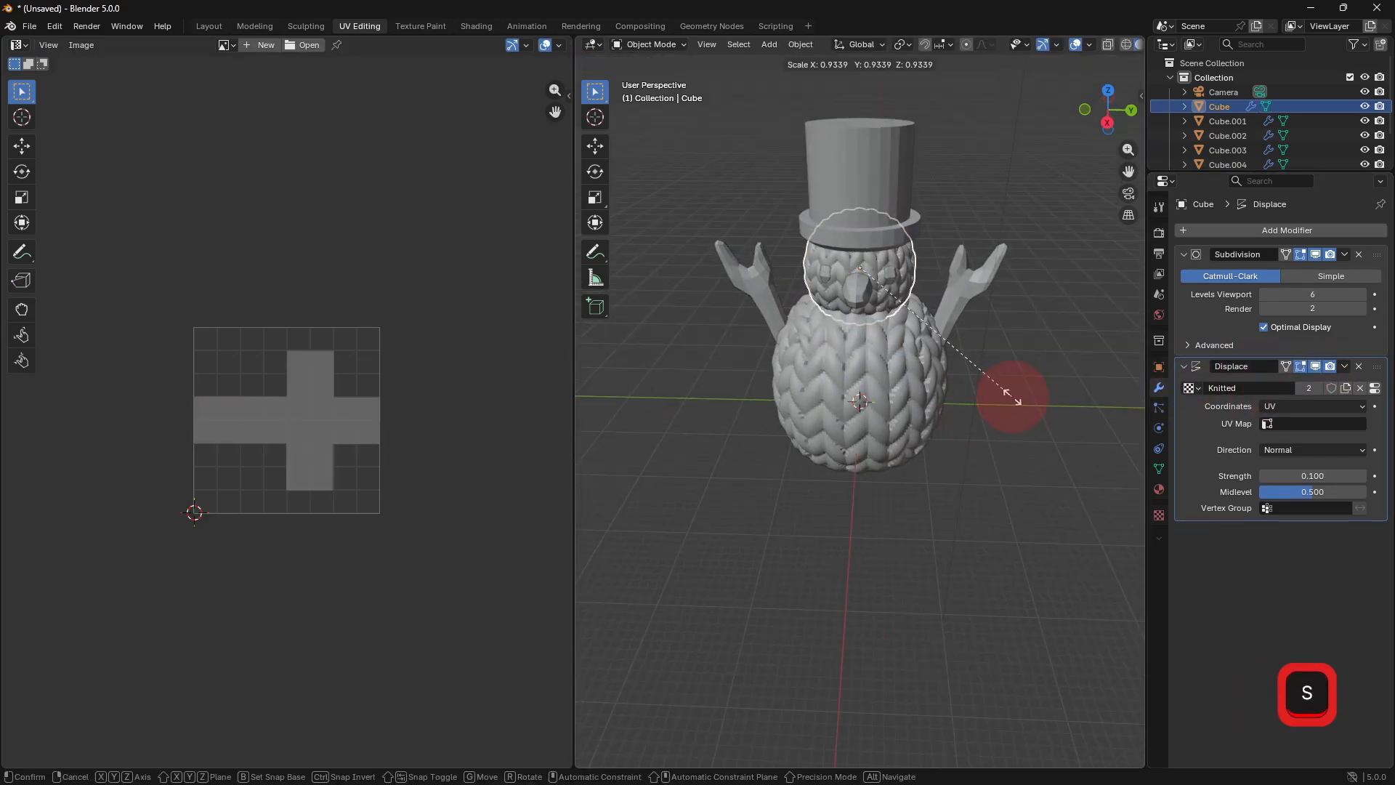
{"action": "key", "text": "Tab"}
{"action": "left_click", "coordinate": [840, 517]}
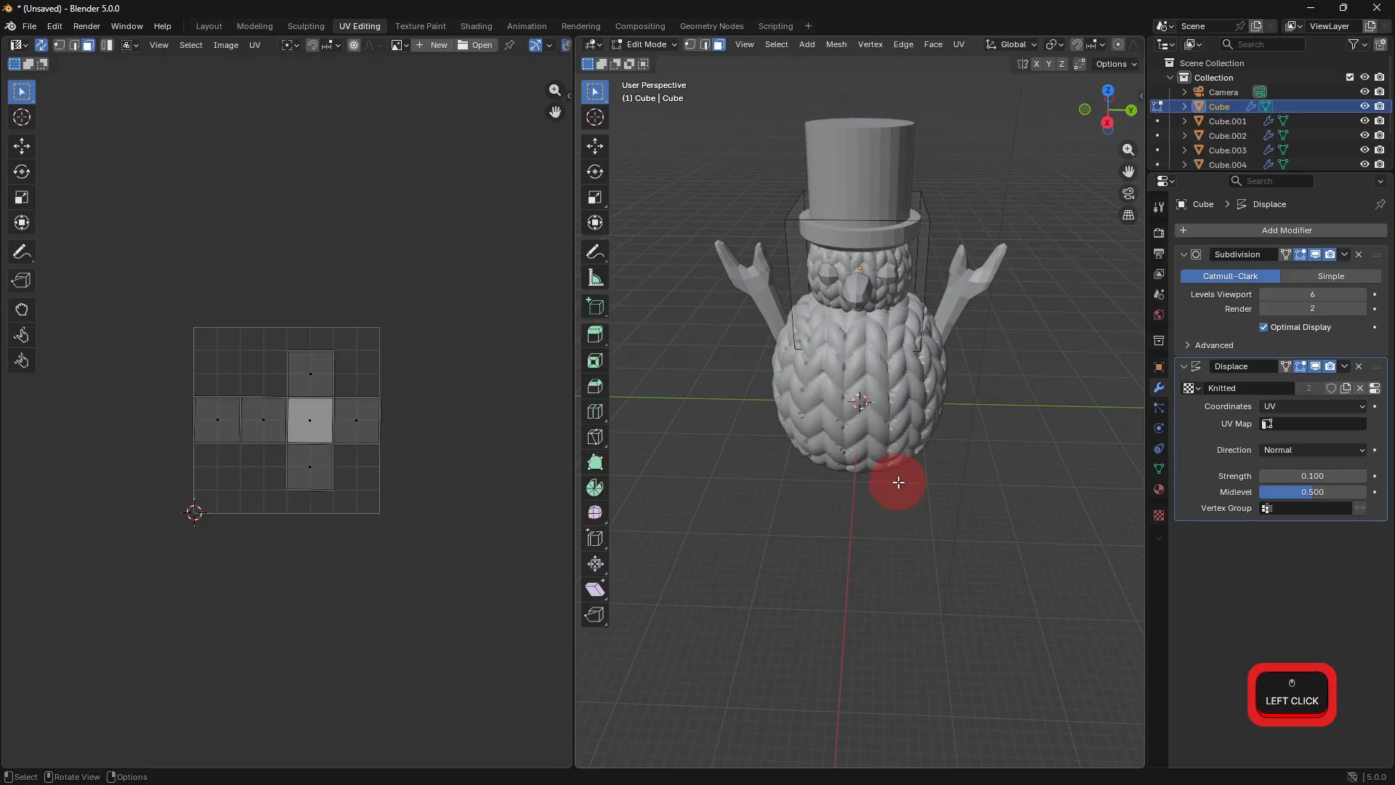
{"action": "key", "text": "Tab"}
{"action": "middle_click_drag", "start_coordinate": [898, 482], "coordinate": [1069, 334]}
Set the mirrored arm's Subdivision viewport level to 2.
{"action": "left_click", "coordinate": [1048, 449]}
{"action": "left_click", "coordinate": [966, 302]}
{"action": "left_click", "coordinate": [1363, 459]}
{"action": "key", "text": "Tab"}
{"action": "key", "text": "Tab"}
{"action": "scroll", "coordinate": [952, 420], "scroll_direction": "up", "scroll_amount": 5}
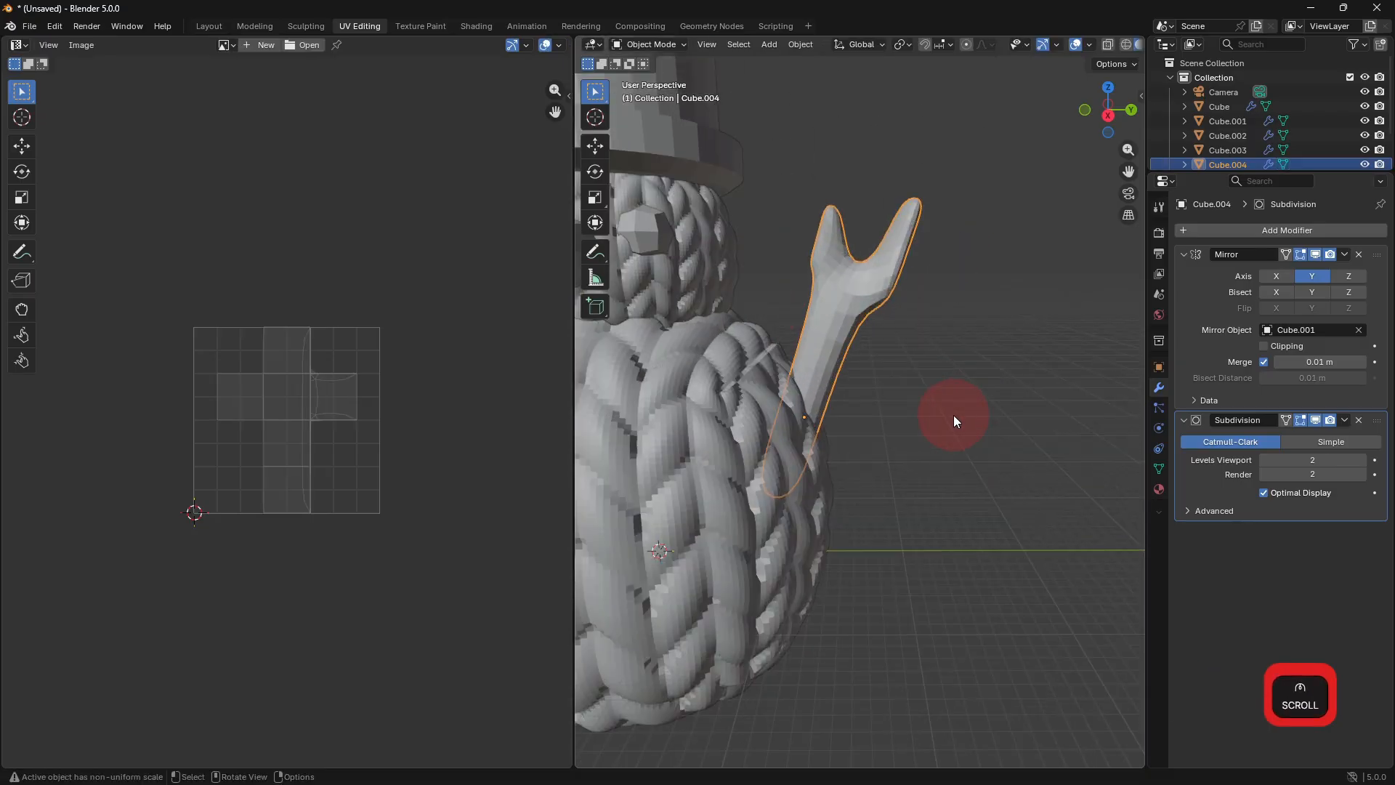
{"action": "scroll", "coordinate": [953, 416], "scroll_direction": "down", "scroll_amount": 4}
Return to the layout workspace and reshape the mirrored arm by moving selected faces of its hand and forearm.
{"action": "key", "text": "Tab"}
{"action": "scroll", "coordinate": [953, 416], "scroll_direction": "up", "scroll_amount": 8}
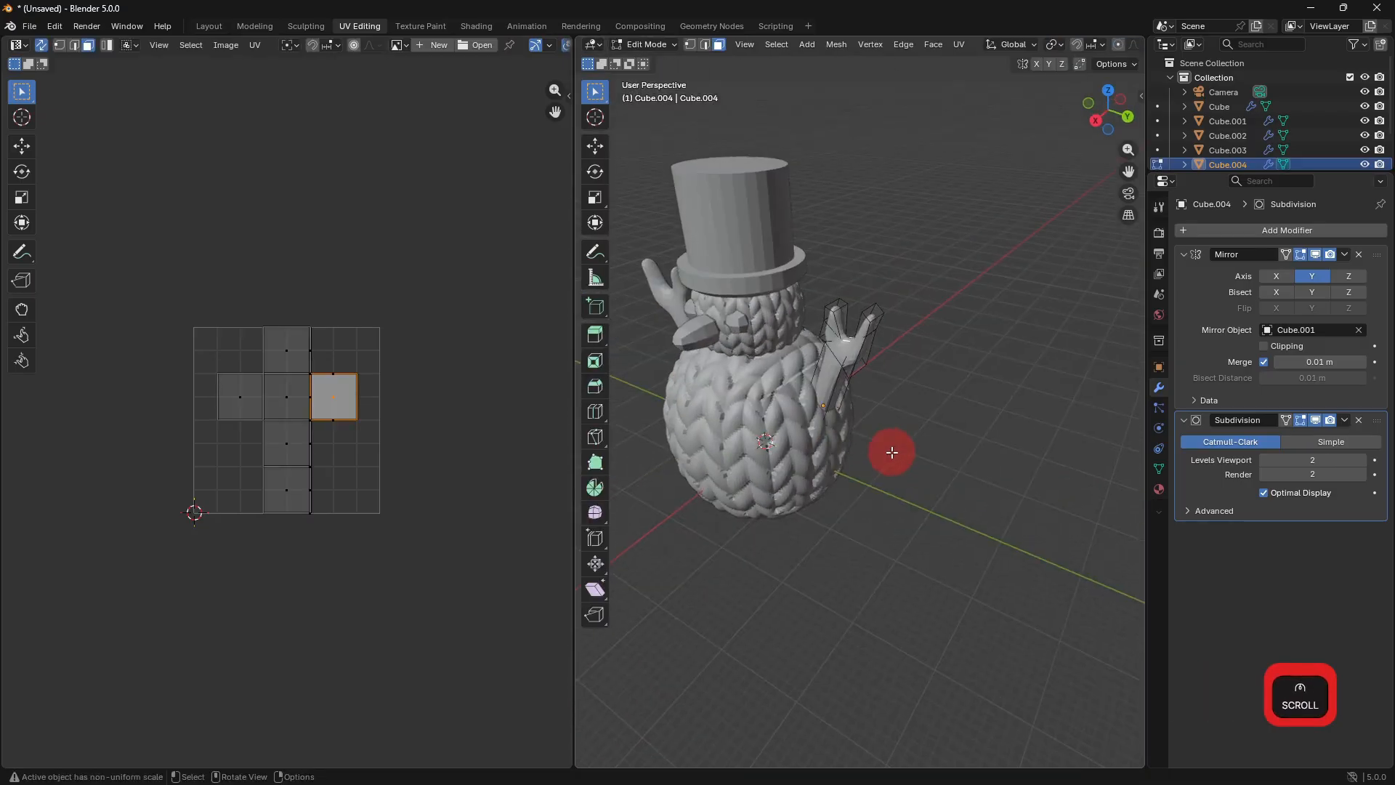
{"action": "left_click", "coordinate": [898, 211]}
{"action": "left_click", "coordinate": [871, 271], "text": "shift"}
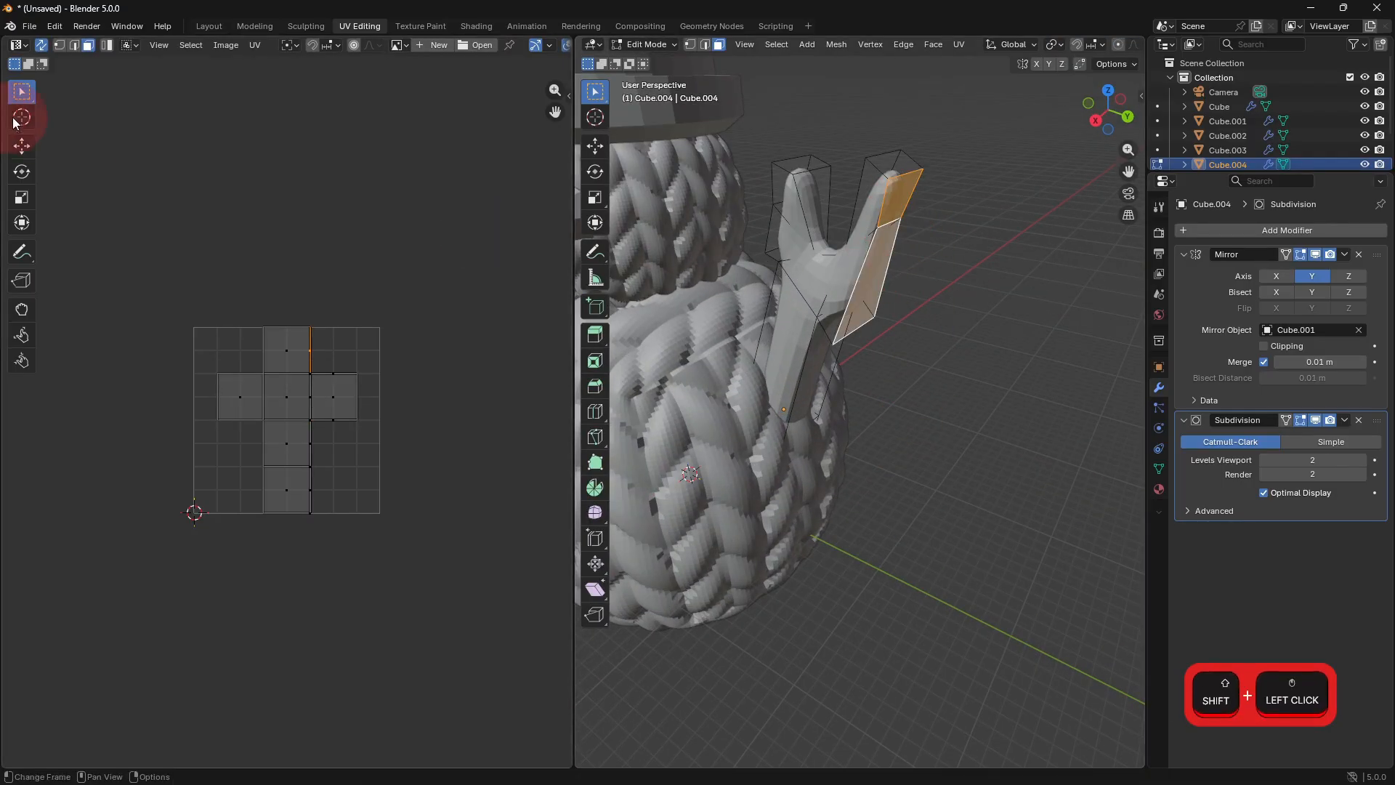
{"action": "left_click", "coordinate": [209, 26]}
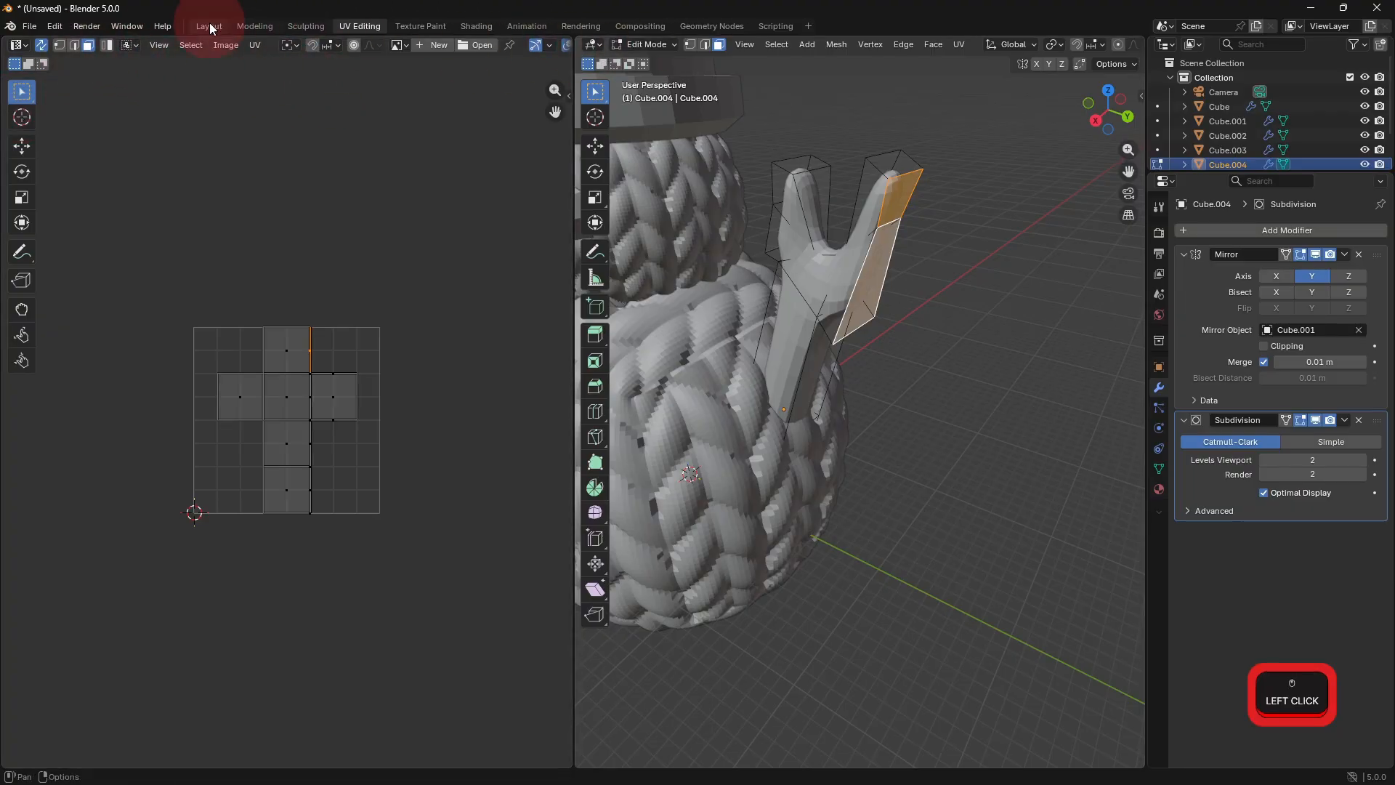
{"action": "key", "text": "Tab"}
{"action": "middle_click_drag", "start_coordinate": [757, 286], "coordinate": [747, 334]}
{"action": "left_click_drag", "start_coordinate": [748, 334], "coordinate": [713, 418]}
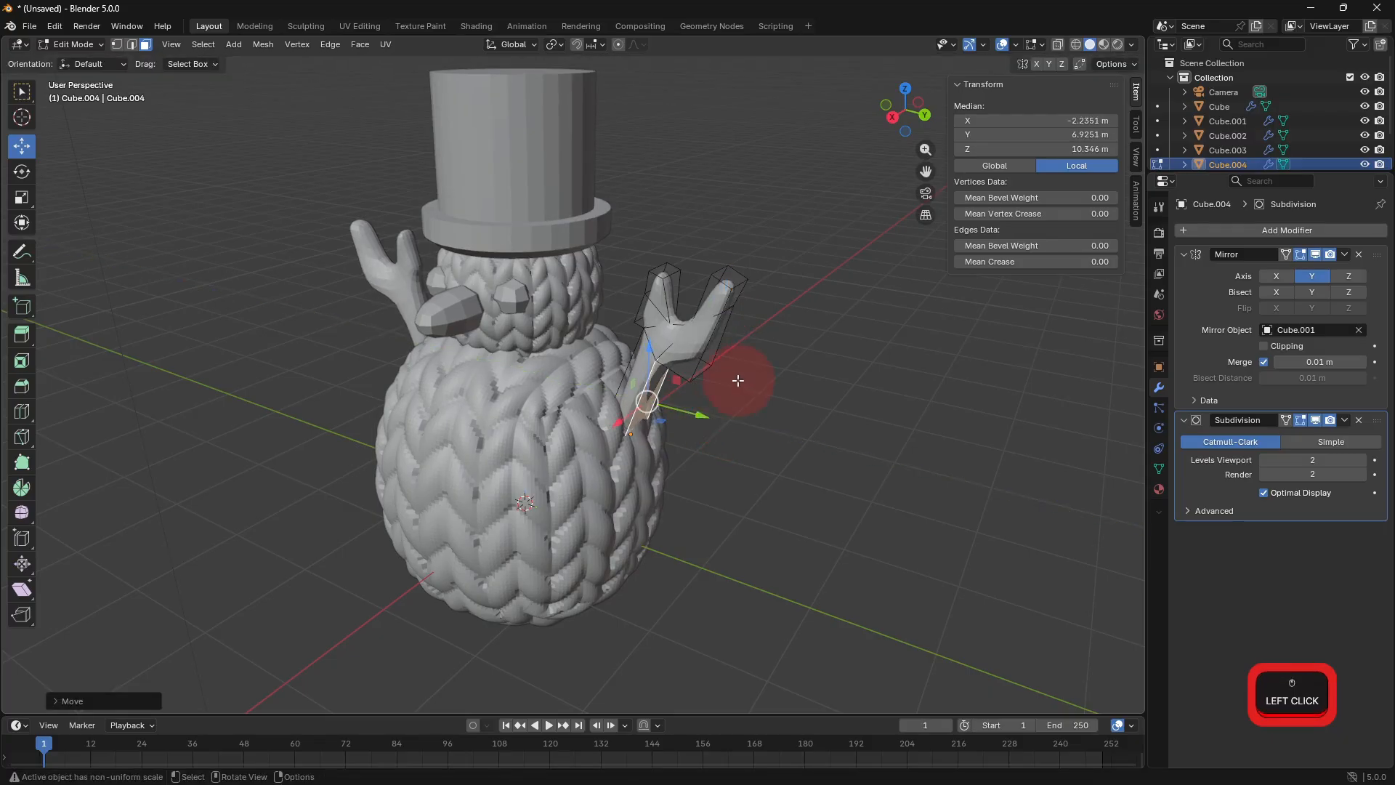
{"action": "middle_click_drag", "start_coordinate": [741, 377], "coordinate": [540, 366]}
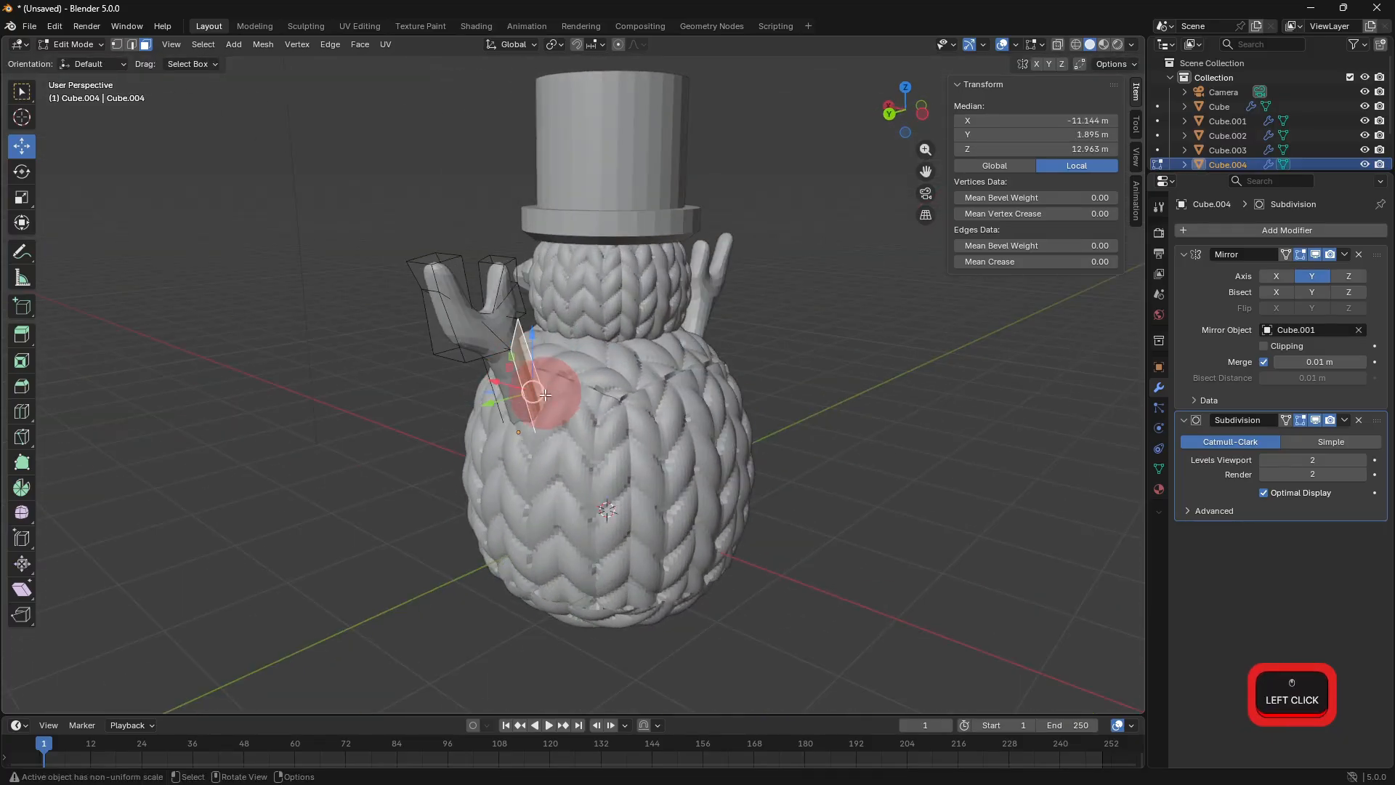
{"action": "left_click_drag", "start_coordinate": [514, 389], "coordinate": [506, 385]}
{"action": "key", "text": "Tab"}
Select the outer face loop of the top hat's brim and scale it outward to widen the brim.
{"action": "mouse_move", "coordinate": [872, 399]}
{"action": "middle_mouse_down"}
{"action": "mouse_move", "coordinate": [971, 365]}
{"action": "mouse_move", "coordinate": [872, 411]}
{"action": "middle_mouse_up"}
{"action": "left_click", "coordinate": [872, 411]}
{"action": "left_click", "coordinate": [471, 217]}
{"action": "key", "text": "Tab"}
{"action": "middle_click_drag", "start_coordinate": [738, 233], "coordinate": [199, 115]}
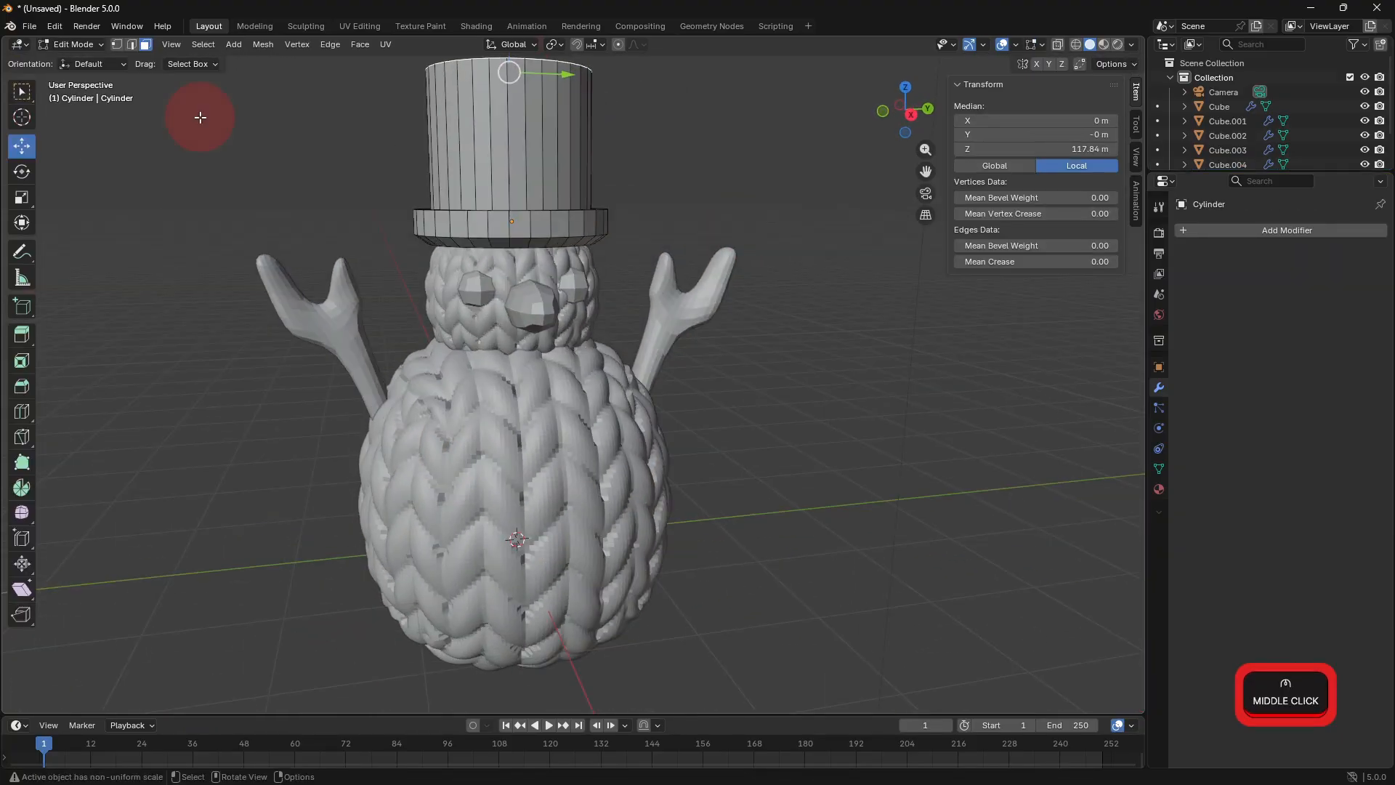
{"action": "left_click", "coordinate": [599, 233], "text": "alt"}
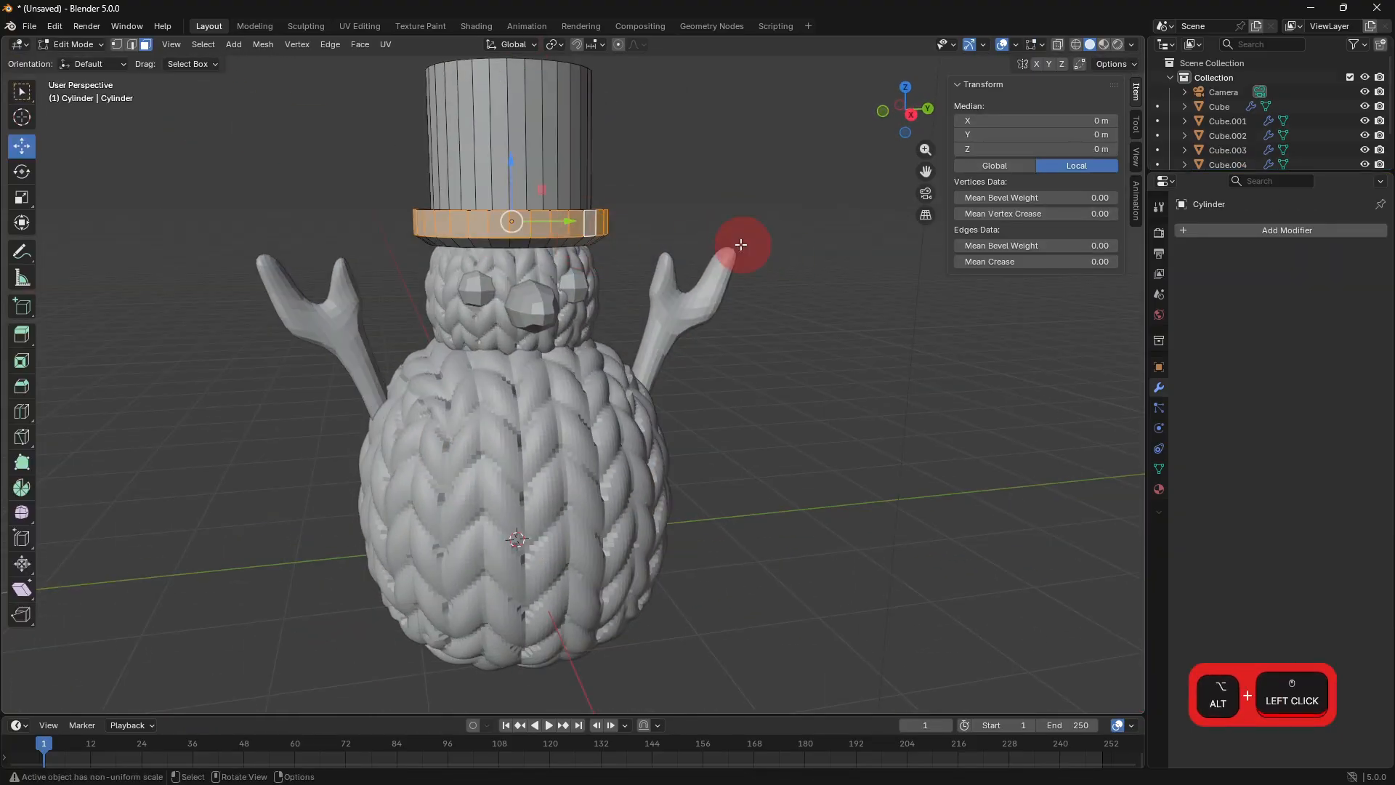
{"action": "key", "text": "alt+e"}
{"action": "left_click", "coordinate": [682, 238]}
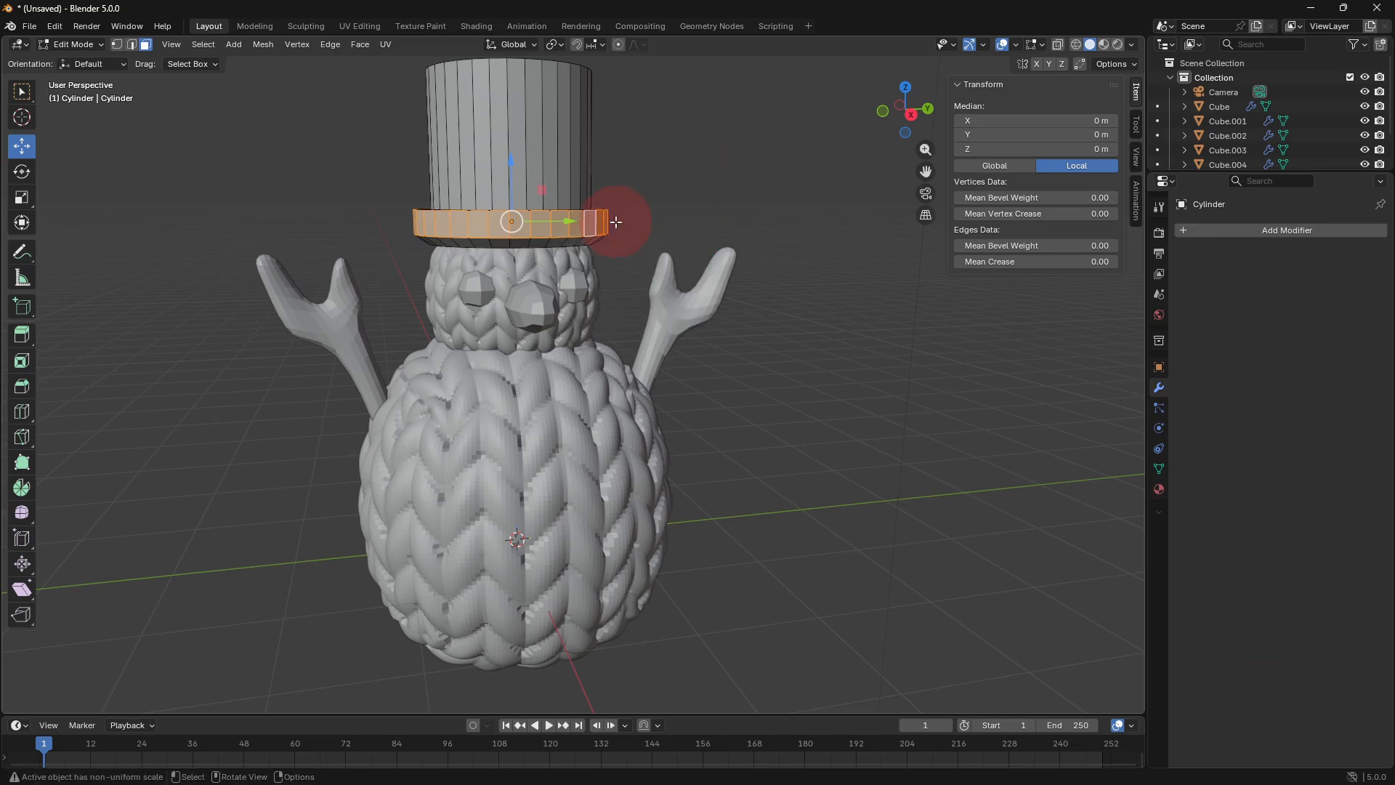
{"action": "key", "text": "s"}
{"action": "left_click", "coordinate": [699, 235]}
{"action": "key", "text": "Tab"}
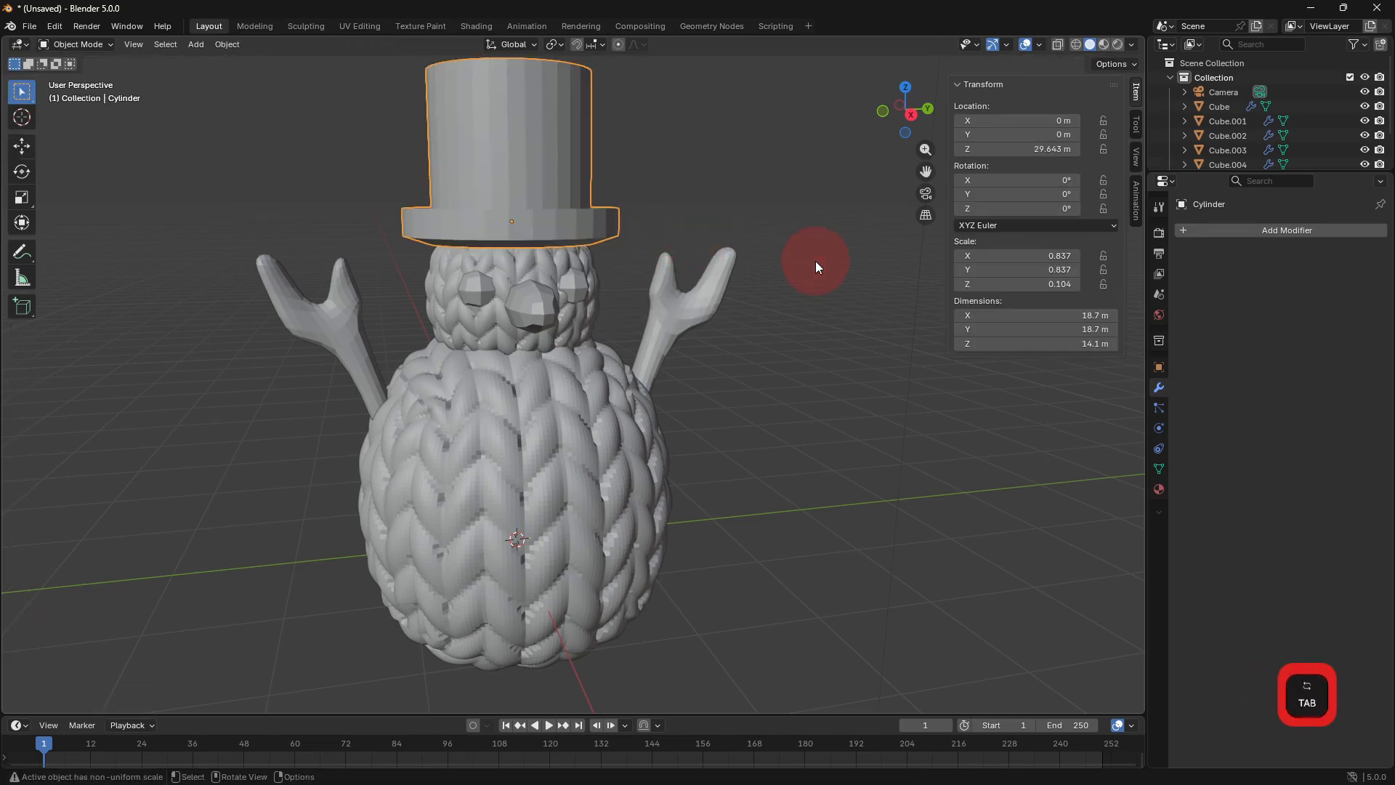
Move the brim's outer face loop slightly along the Z axis and leave Edit Mode.
{"action": "left_click", "coordinate": [810, 299]}
{"action": "middle_click_drag", "start_coordinate": [809, 300], "coordinate": [702, 278]}
{"action": "key", "text": "Tab"}
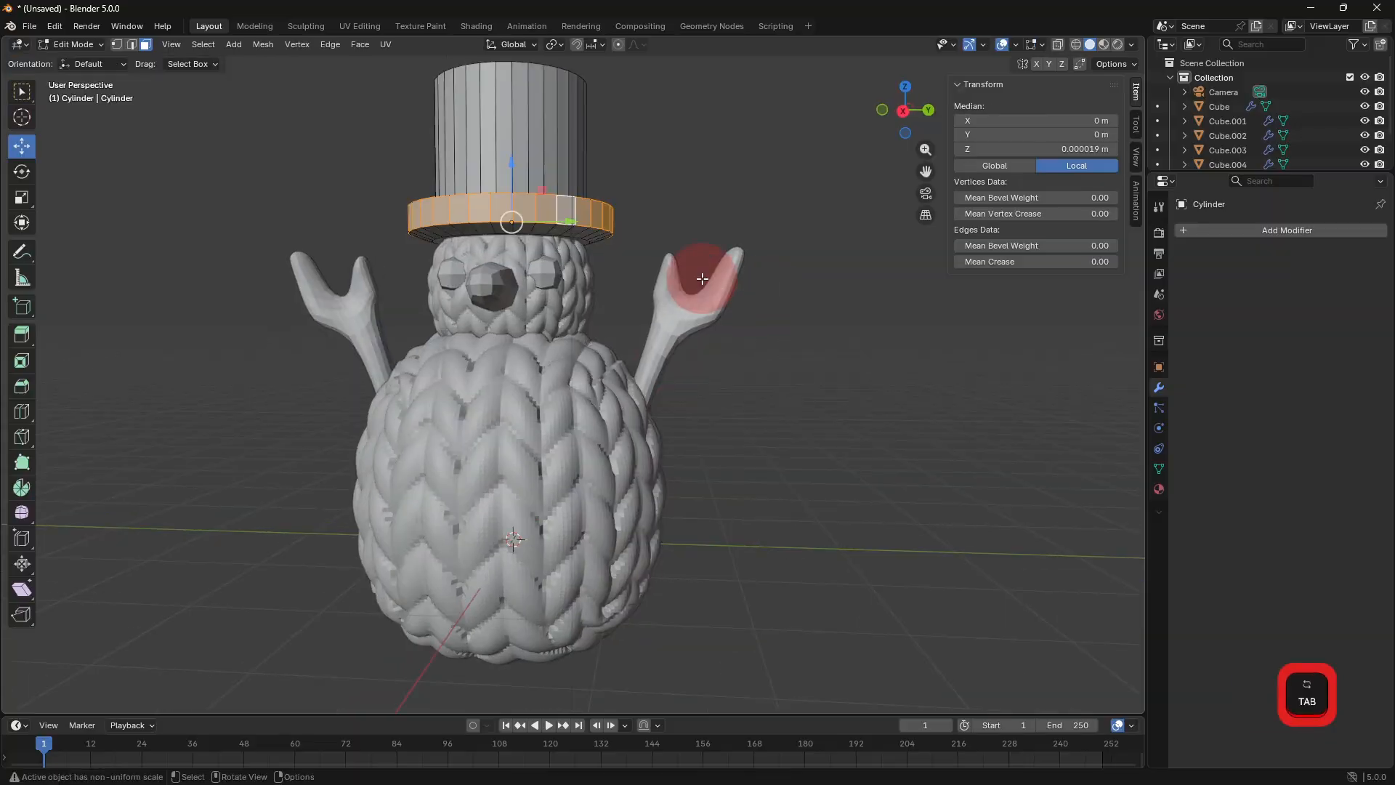
{"action": "key", "text": "g"}
{"action": "key", "text": "z"}
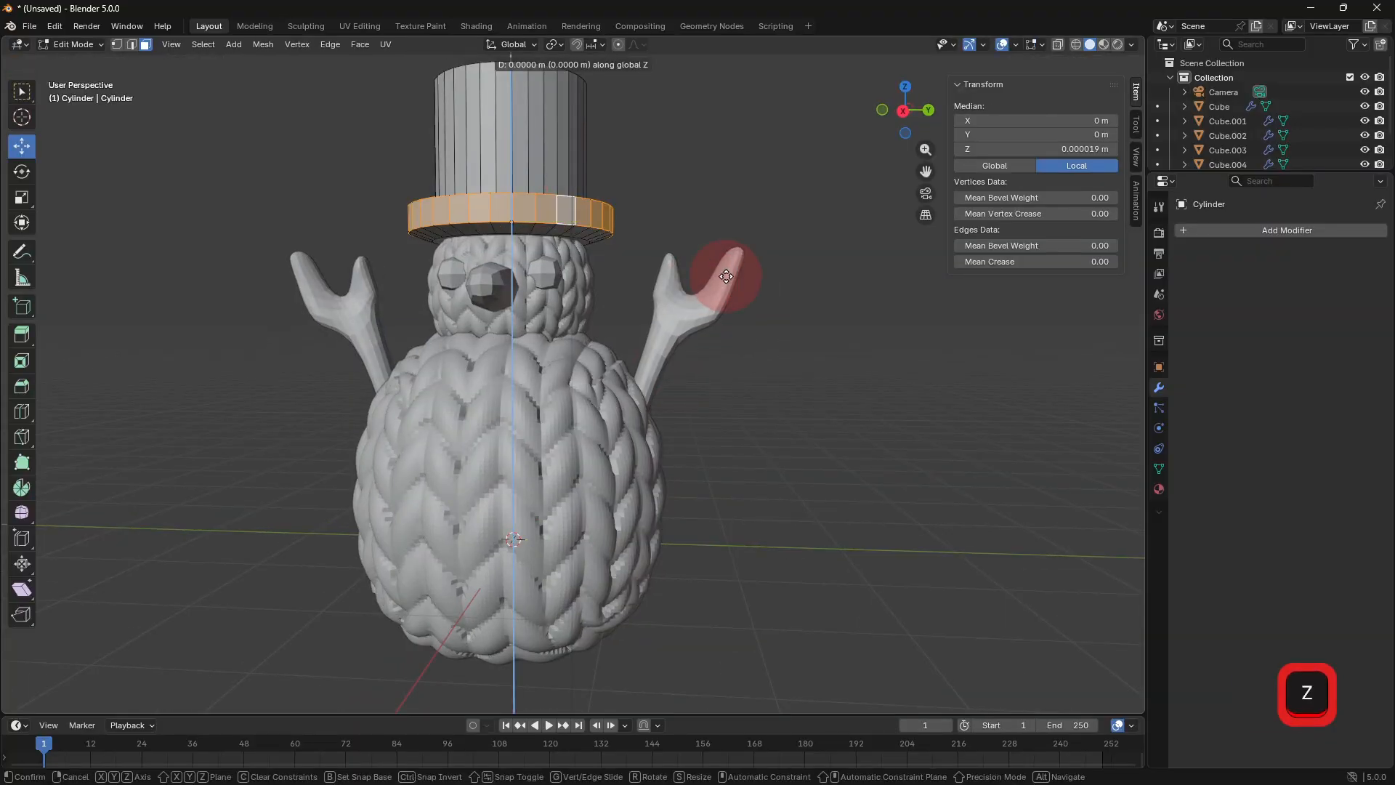
{"action": "left_click", "coordinate": [865, 324]}
{"action": "key", "text": "Tab"}
{"action": "scroll", "coordinate": [878, 400], "scroll_direction": "down", "scroll_amount": 5}
{"action": "middle_click_drag", "start_coordinate": [878, 399], "coordinate": [838, 399]}
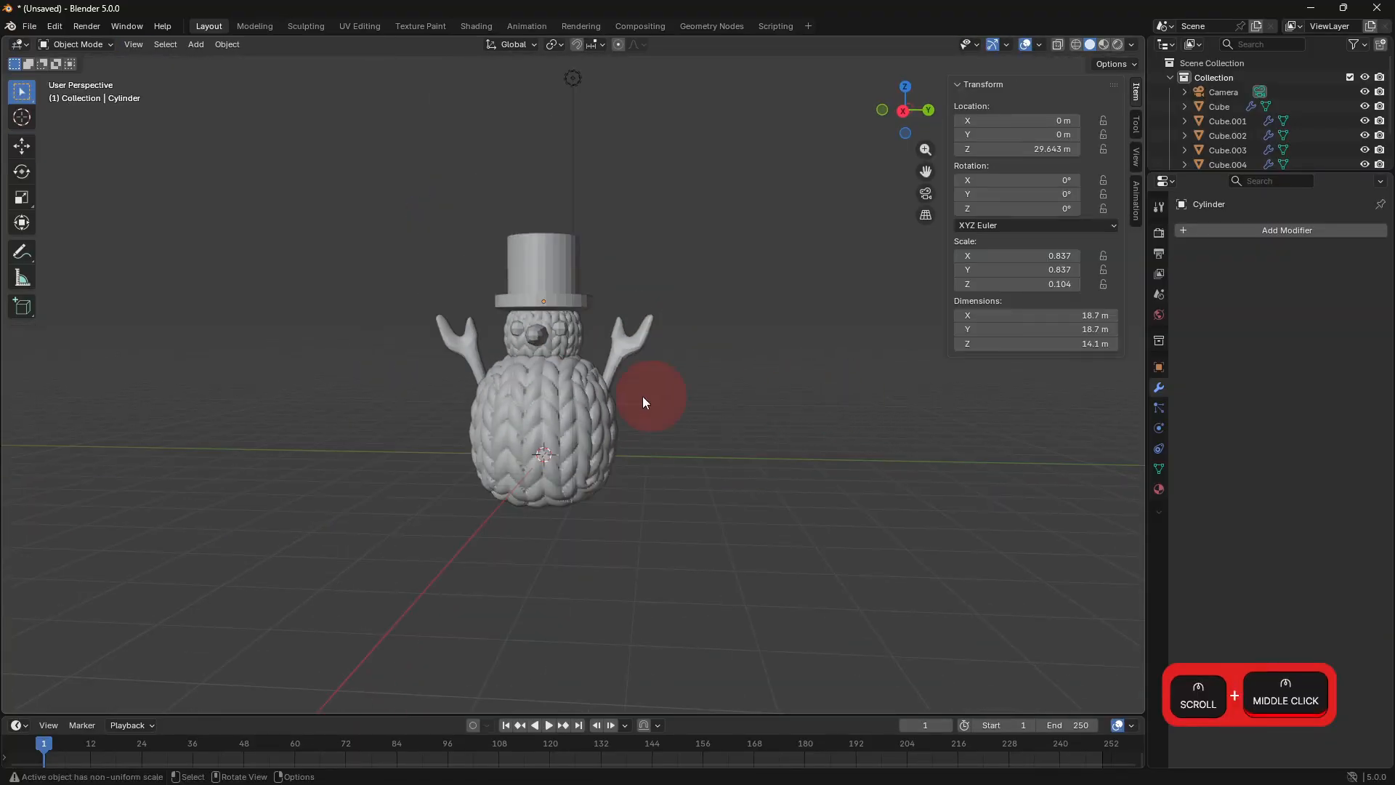
Scale the snowman's body down uniformly to a scale of about 1.484.
{"action": "left_click", "coordinate": [555, 460]}
{"action": "key", "text": "Tab"}
{"action": "key", "text": "Tab"}
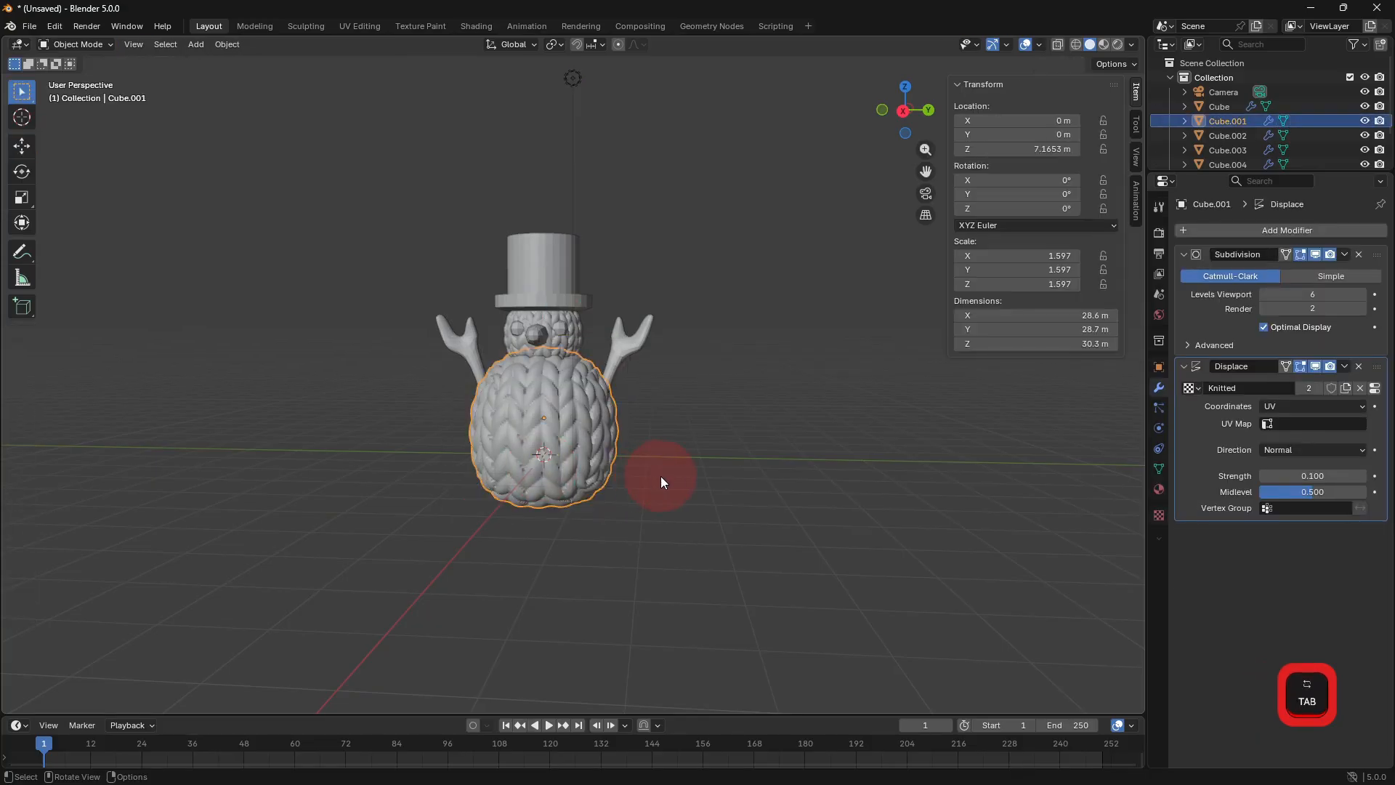
{"action": "key", "text": "s"}
{"action": "left_click", "coordinate": [738, 491]}
{"action": "key", "text": "Tab"}
{"action": "middle_click_drag", "start_coordinate": [782, 462], "coordinate": [778, 410]}
{"action": "left_click", "coordinate": [697, 501]}
{"action": "key", "text": "Tab"}
{"action": "left_click", "coordinate": [859, 438]}
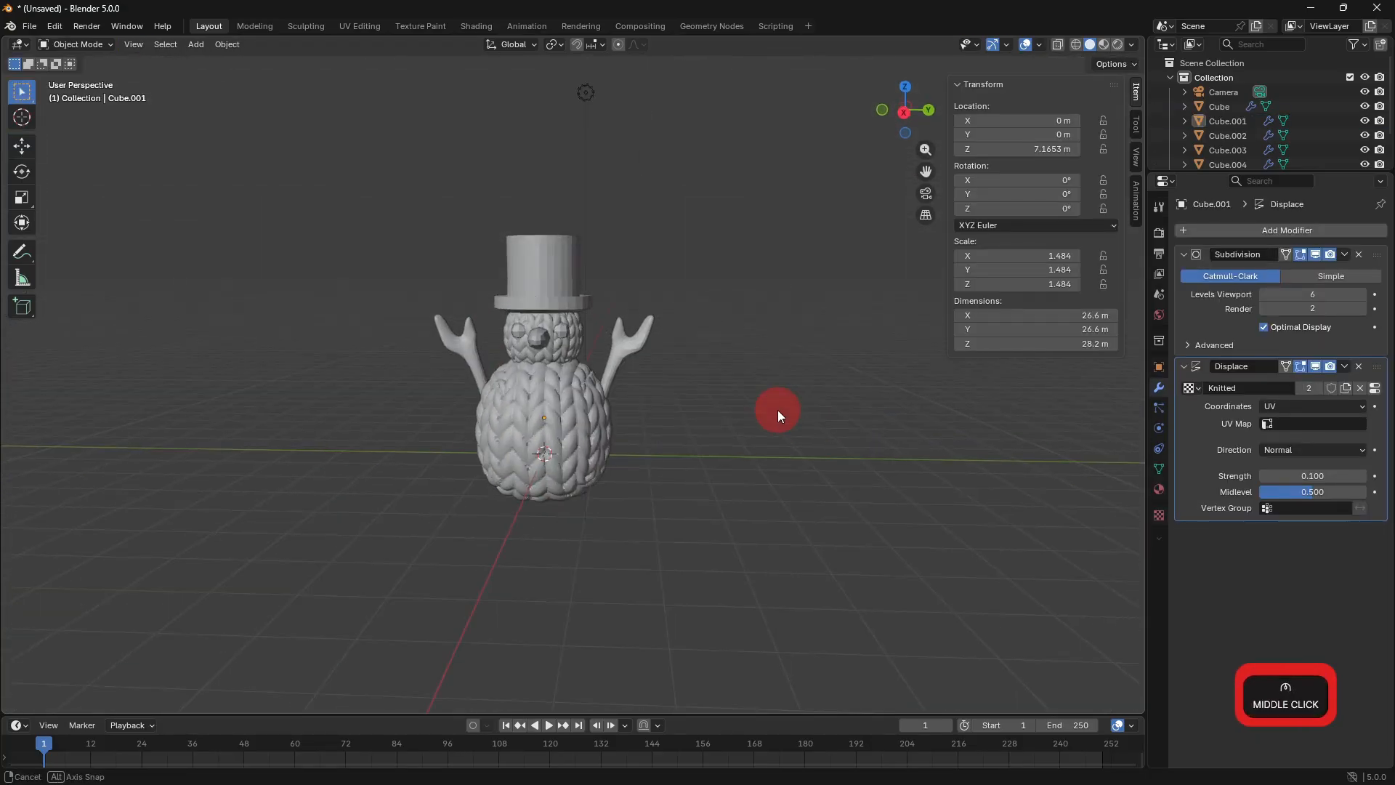
{"action": "scroll", "coordinate": [773, 420], "scroll_direction": "up", "scroll_amount": 3}
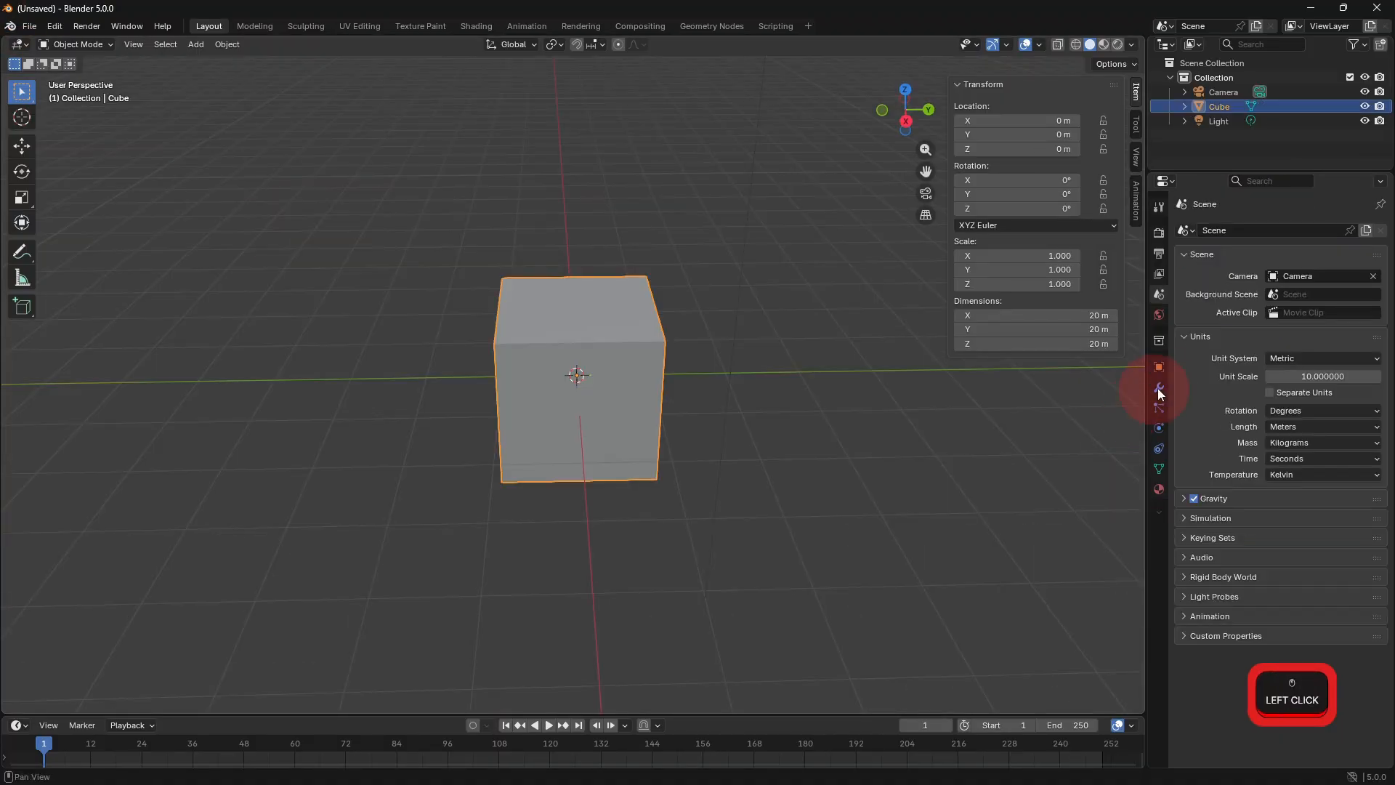
Add a Subdivision modifier to the default cube in the new scene.
{"action": "left_click", "coordinate": [1159, 389]}
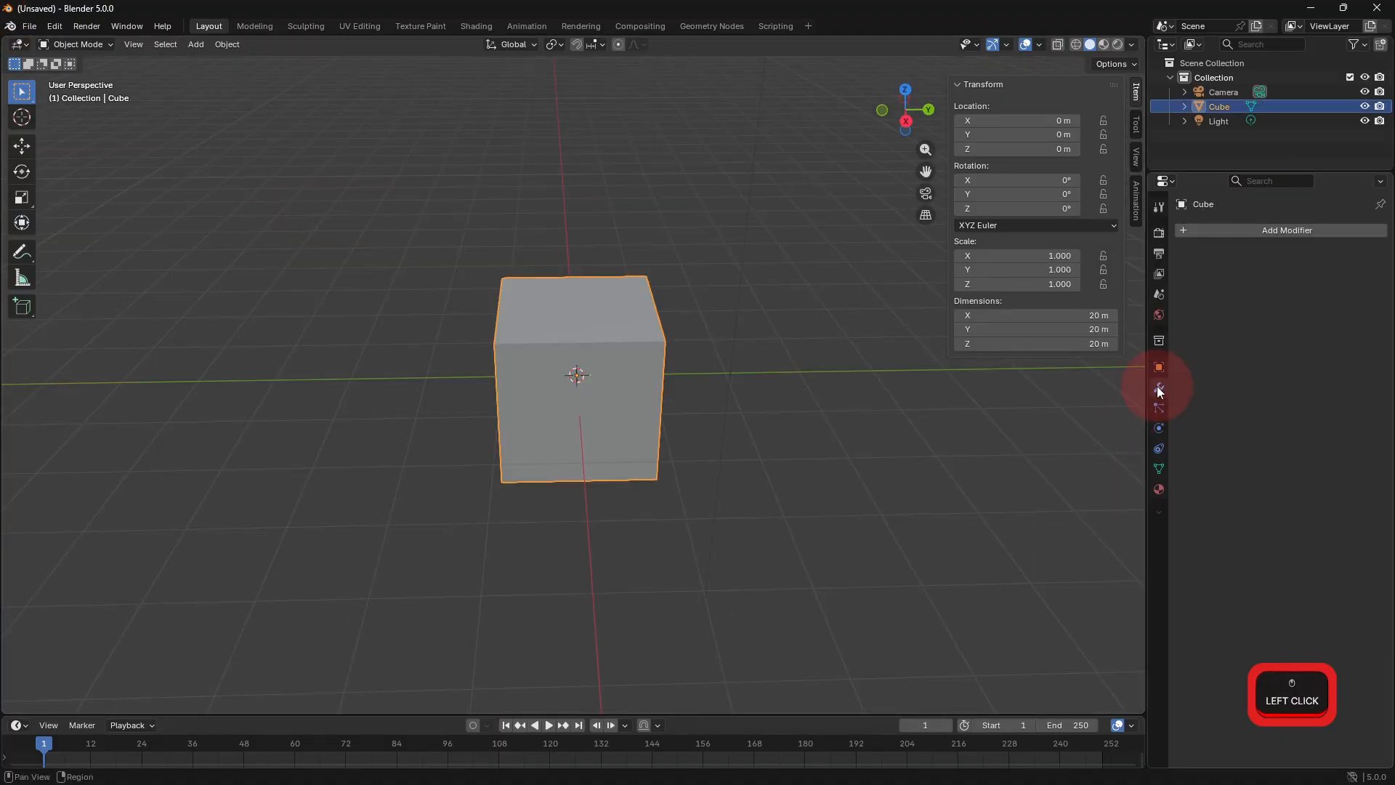
{"action": "left_click", "coordinate": [1223, 229]}
{"action": "left_click", "coordinate": [1212, 226]}
{"action": "left_click", "coordinate": [1146, 269]}
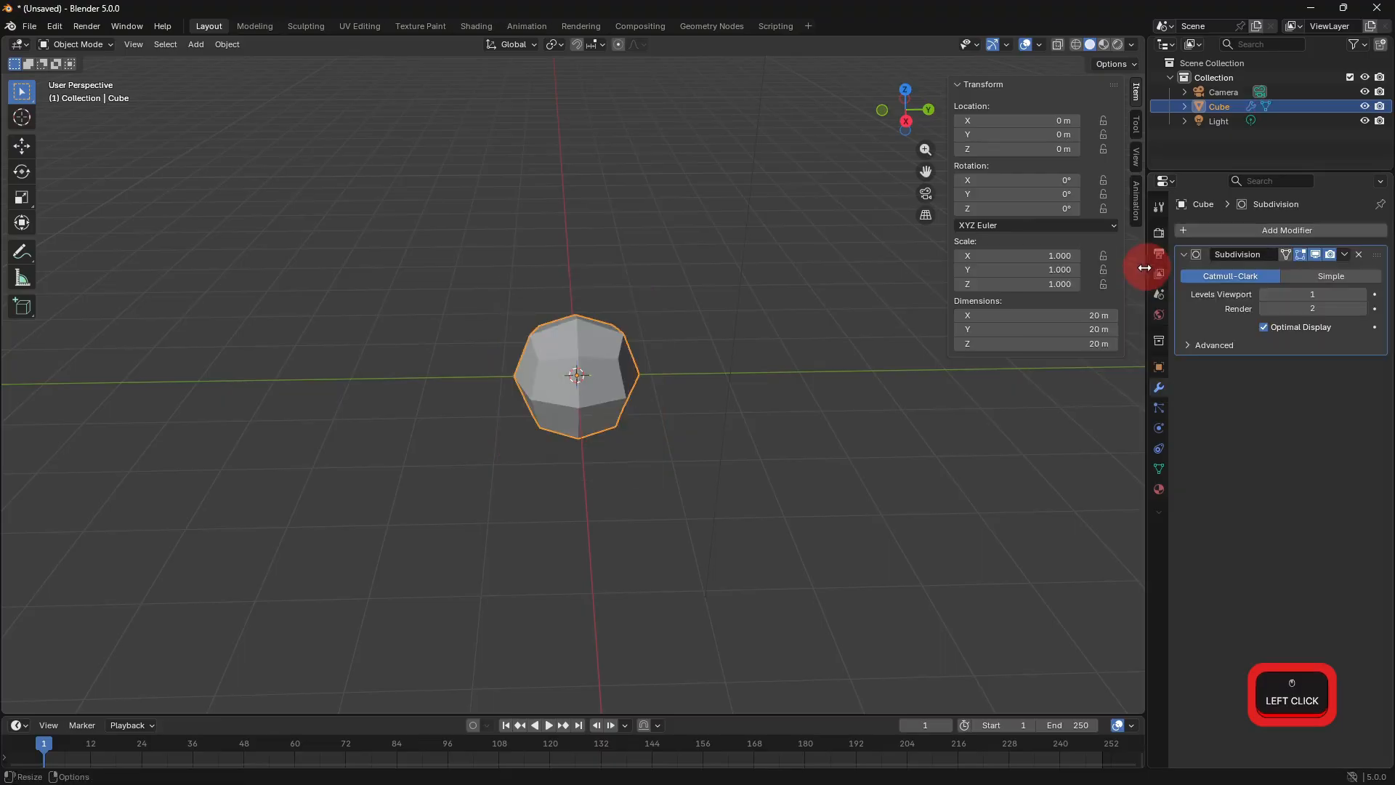
Extrude the cube's bottom face downward and scale it outward to form a flared base.
{"action": "key", "text": "Tab"}
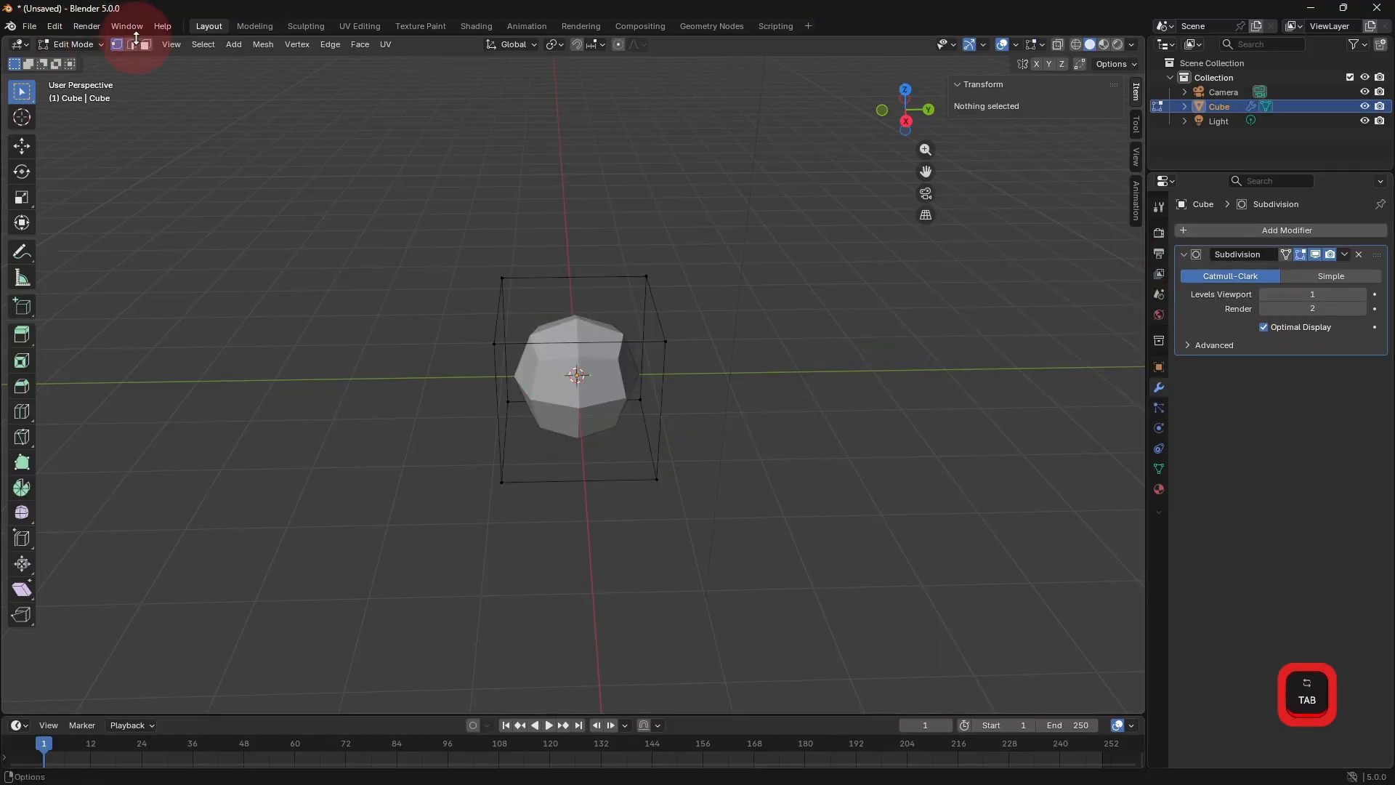
{"action": "left_click", "coordinate": [165, 79]}
{"action": "middle_click_drag", "start_coordinate": [639, 426], "coordinate": [560, 405]}
{"action": "left_click", "coordinate": [629, 446]}
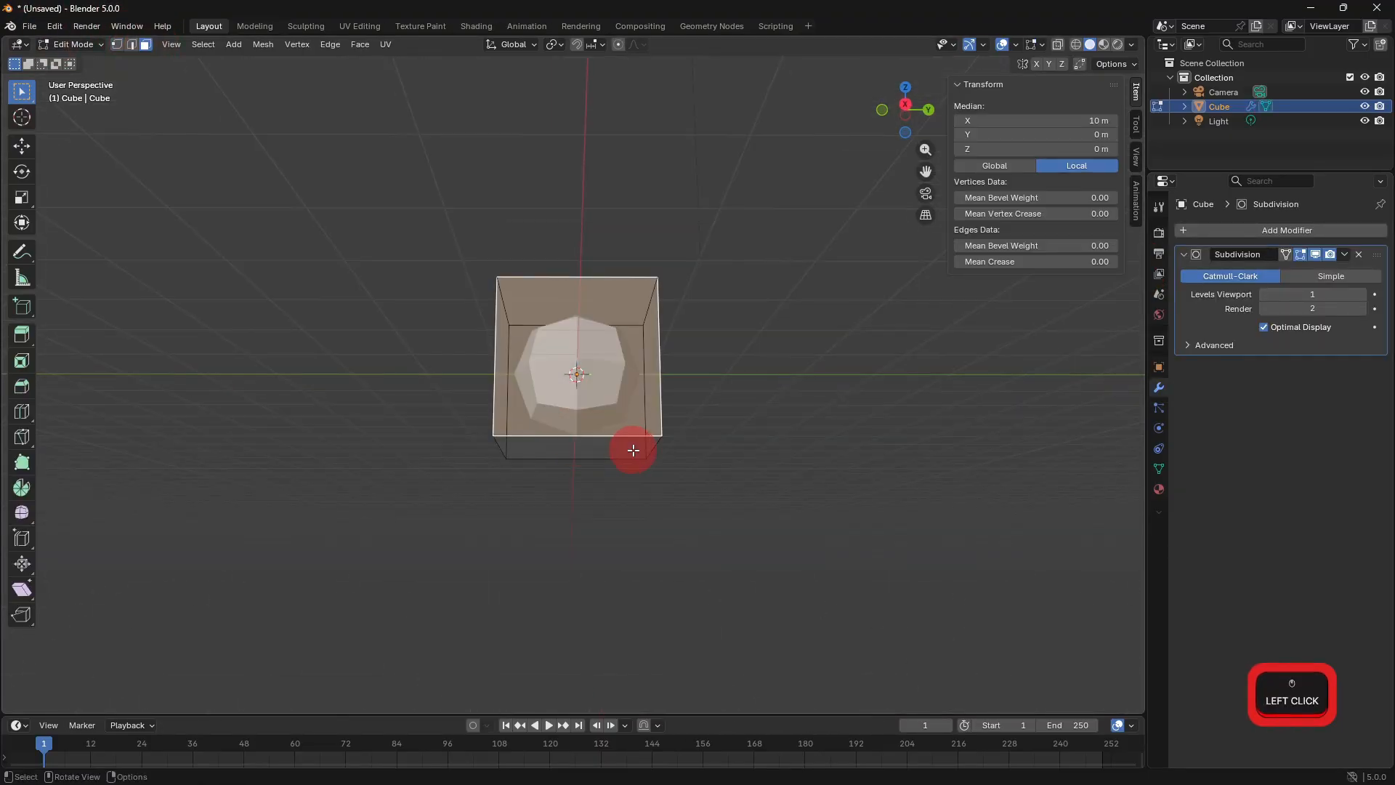
{"action": "key", "text": "e"}
{"action": "left_click", "coordinate": [778, 498]}
{"action": "key", "text": "s"}
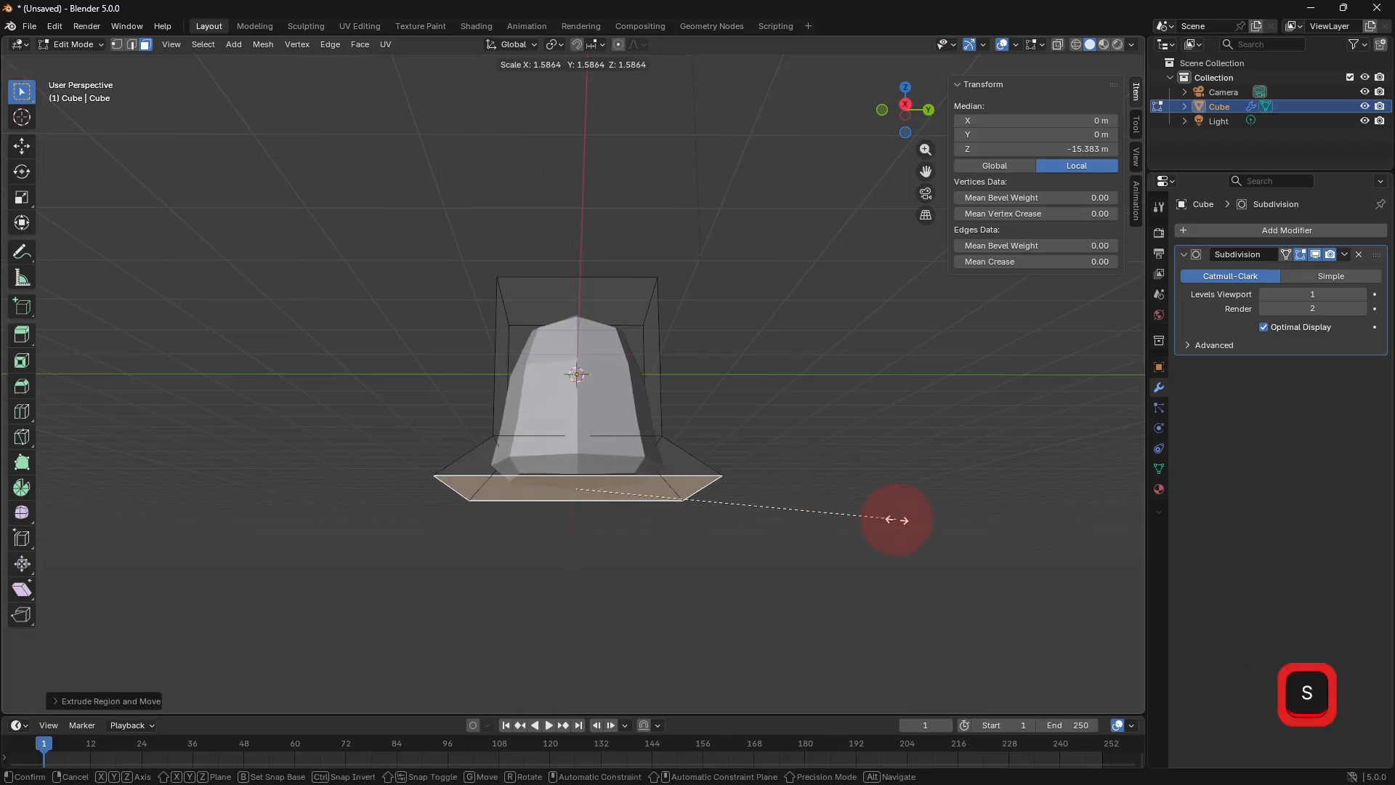
{"action": "left_click", "coordinate": [934, 522]}
Extrude the top face of the flared cube in place, keeping it at the same height.
{"action": "middle_click_drag", "start_coordinate": [934, 523], "coordinate": [763, 436]}
{"action": "left_click", "coordinate": [564, 287]}
{"action": "key", "text": "e"}
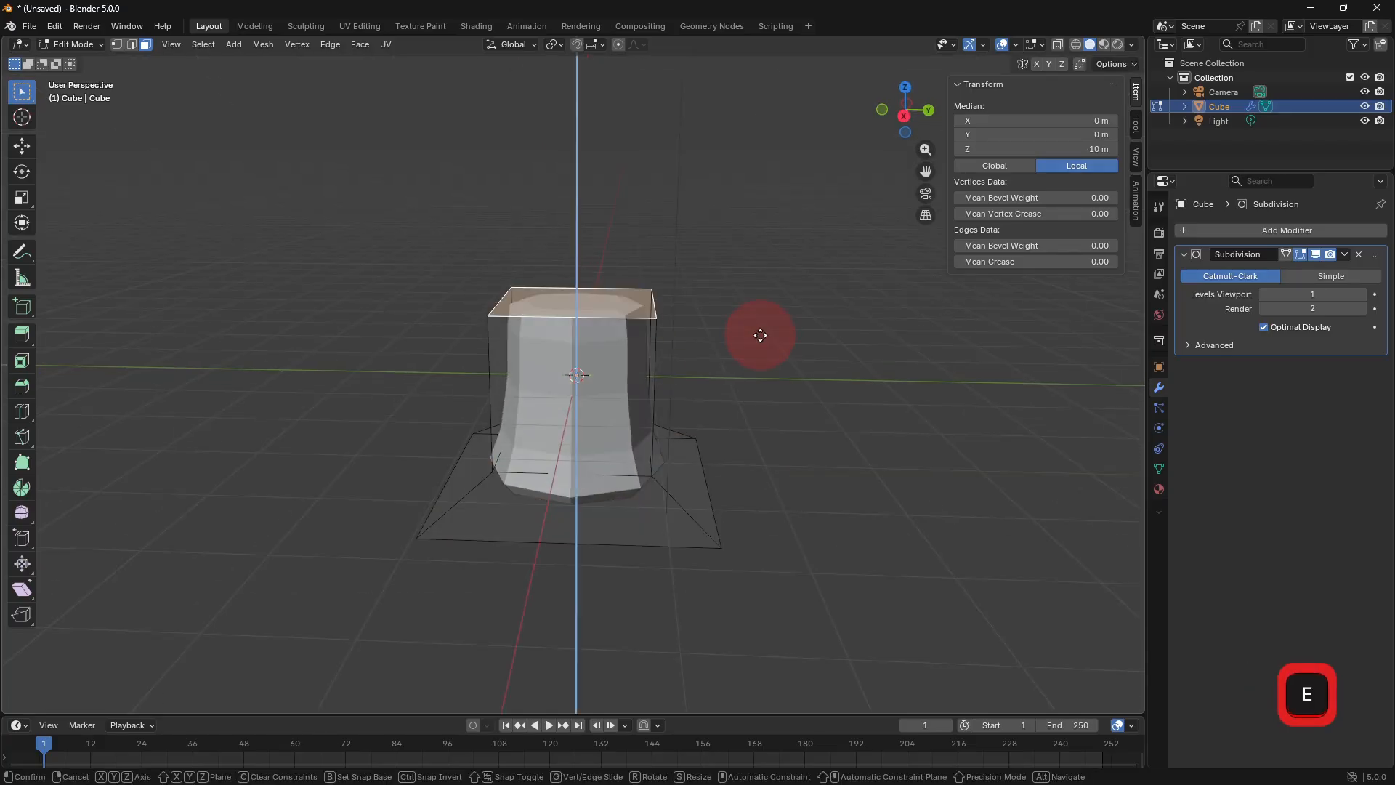
{"action": "left_click", "coordinate": [785, 328]}
{"action": "left_click", "coordinate": [237, 45]}
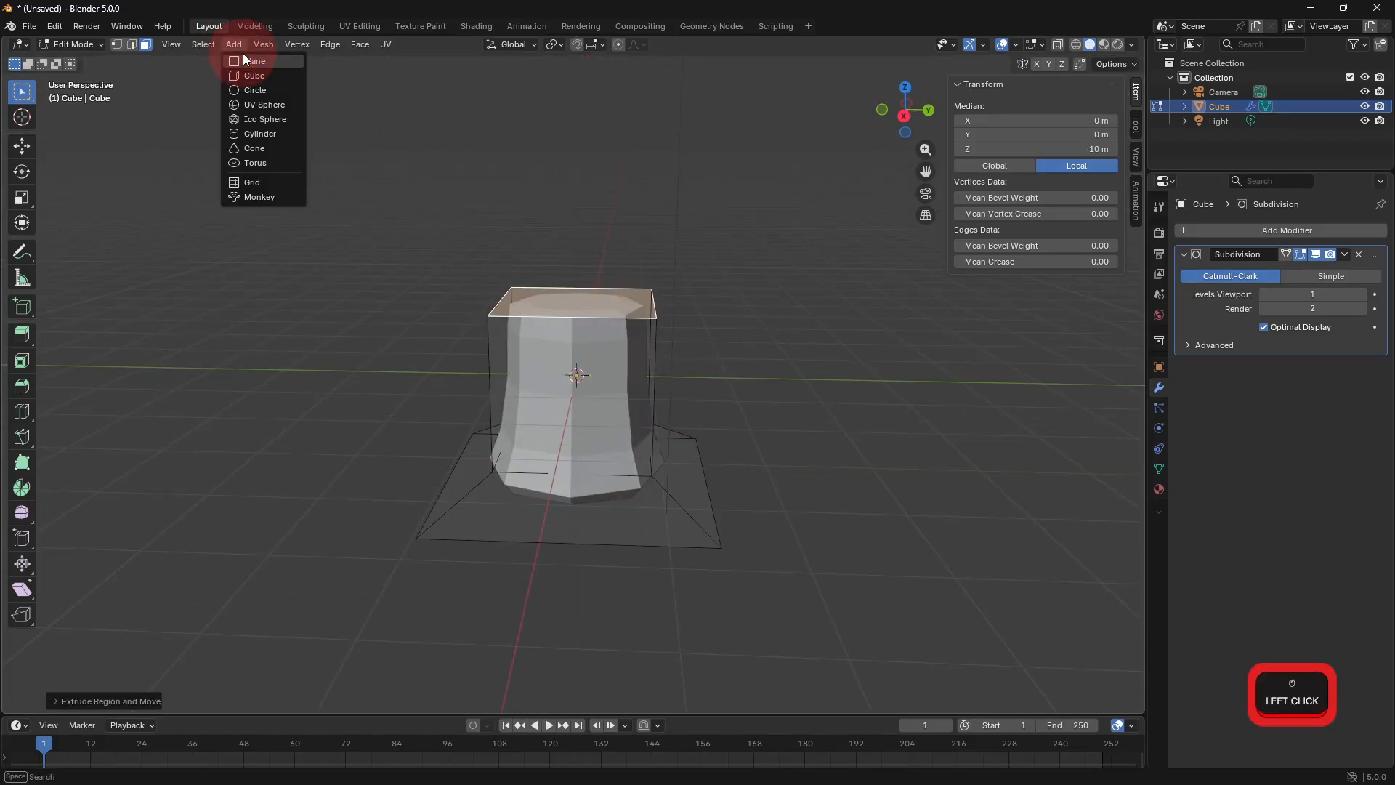
{"action": "left_click", "coordinate": [260, 134]}
{"action": "key", "text": "g"}
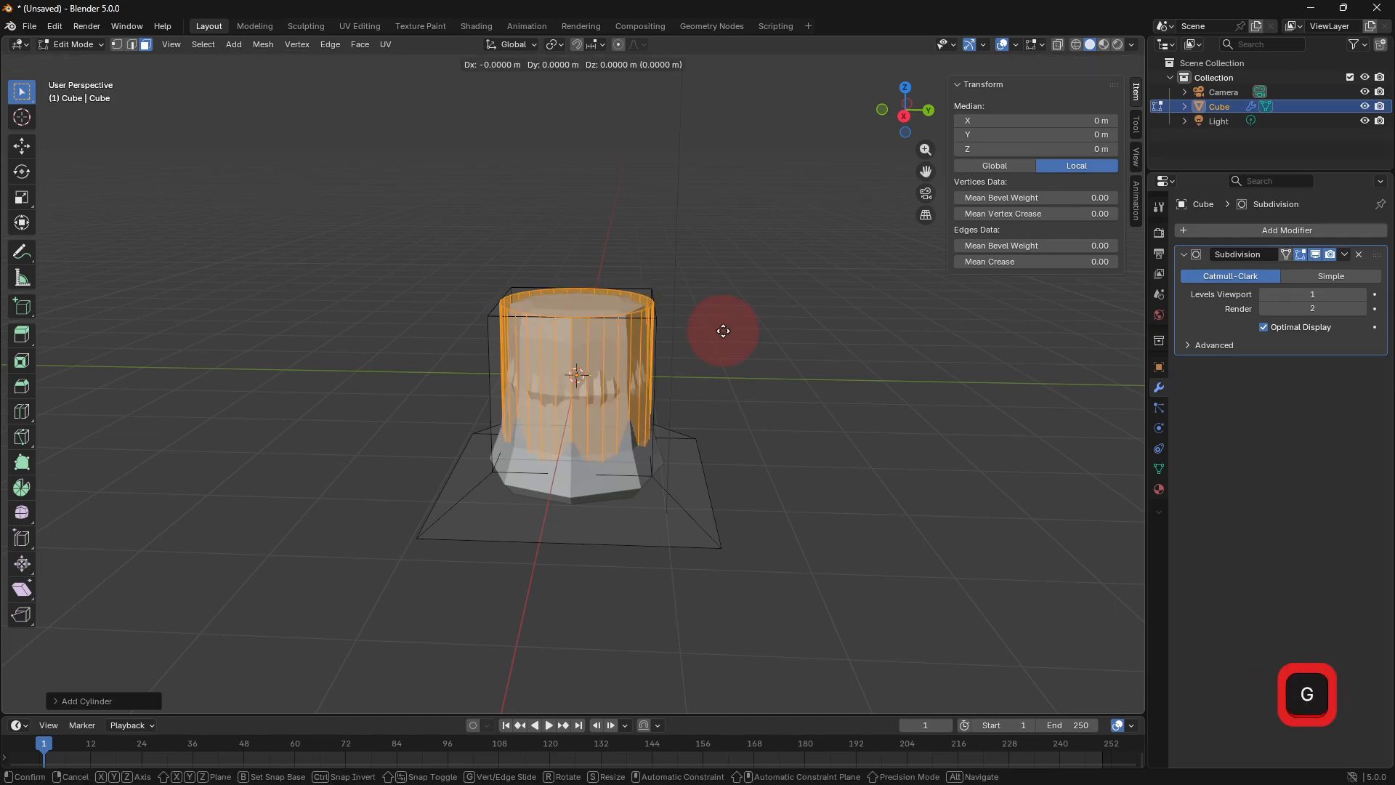
{"action": "key", "text": "z"}
{"action": "key", "text": "ctrl+z"}
{"action": "key", "text": "ctrl+z"}
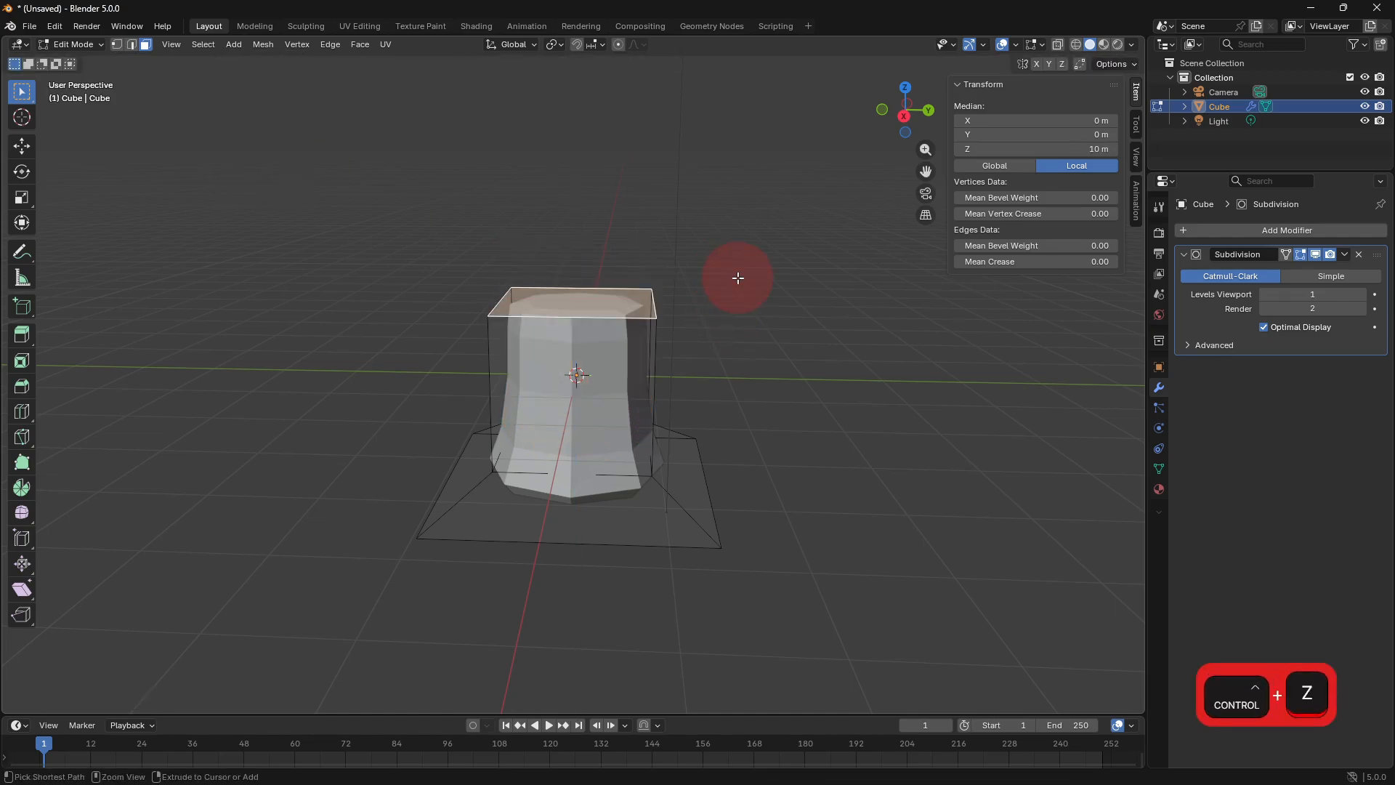
Leave Edit Mode, add a cylinder as a separate object and move it up along Z to about 16.6 m.
{"action": "left_click", "coordinate": [727, 274]}
{"action": "key", "text": "Tab"}
{"action": "left_click", "coordinate": [197, 45]}
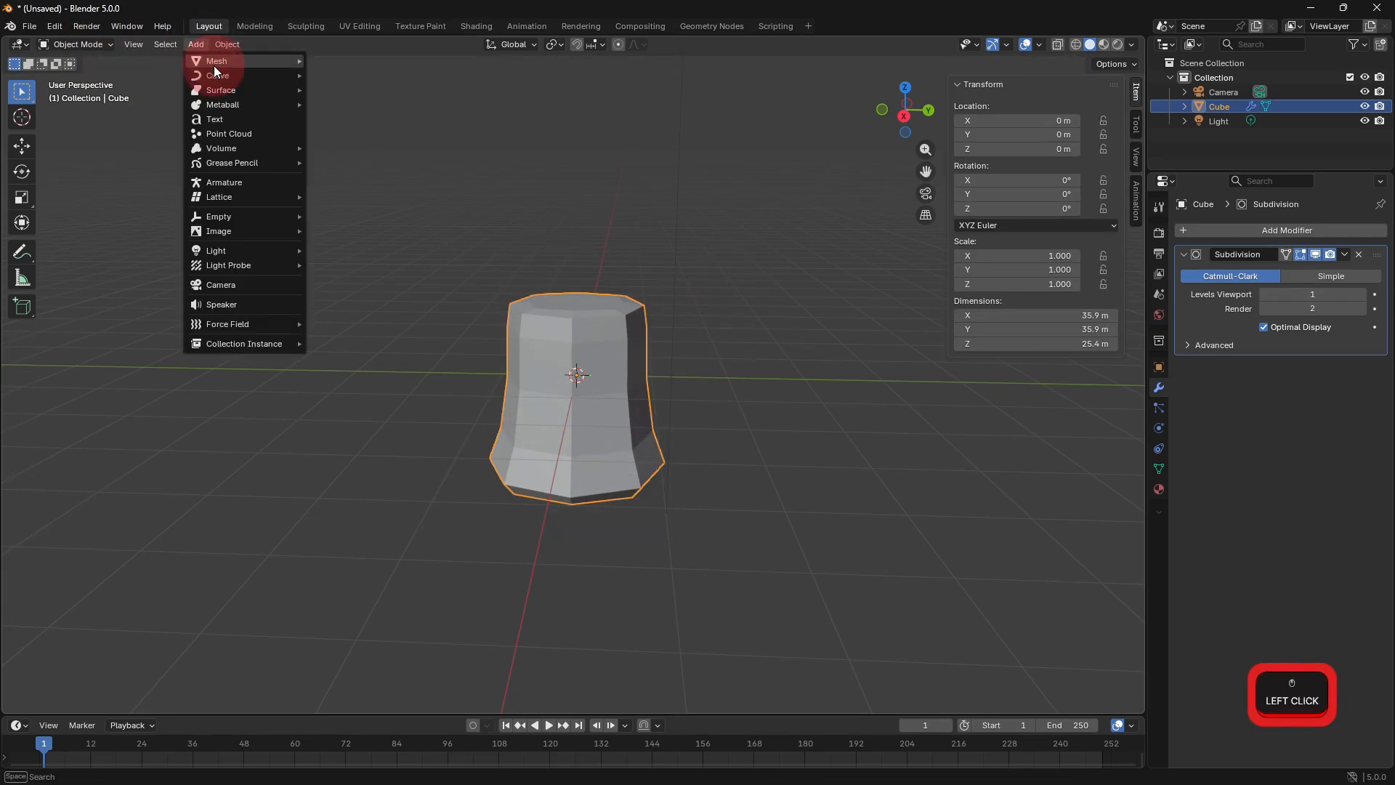
{"action": "mouse_move", "coordinate": [214, 63]}
{"action": "left_click", "coordinate": [366, 133]}
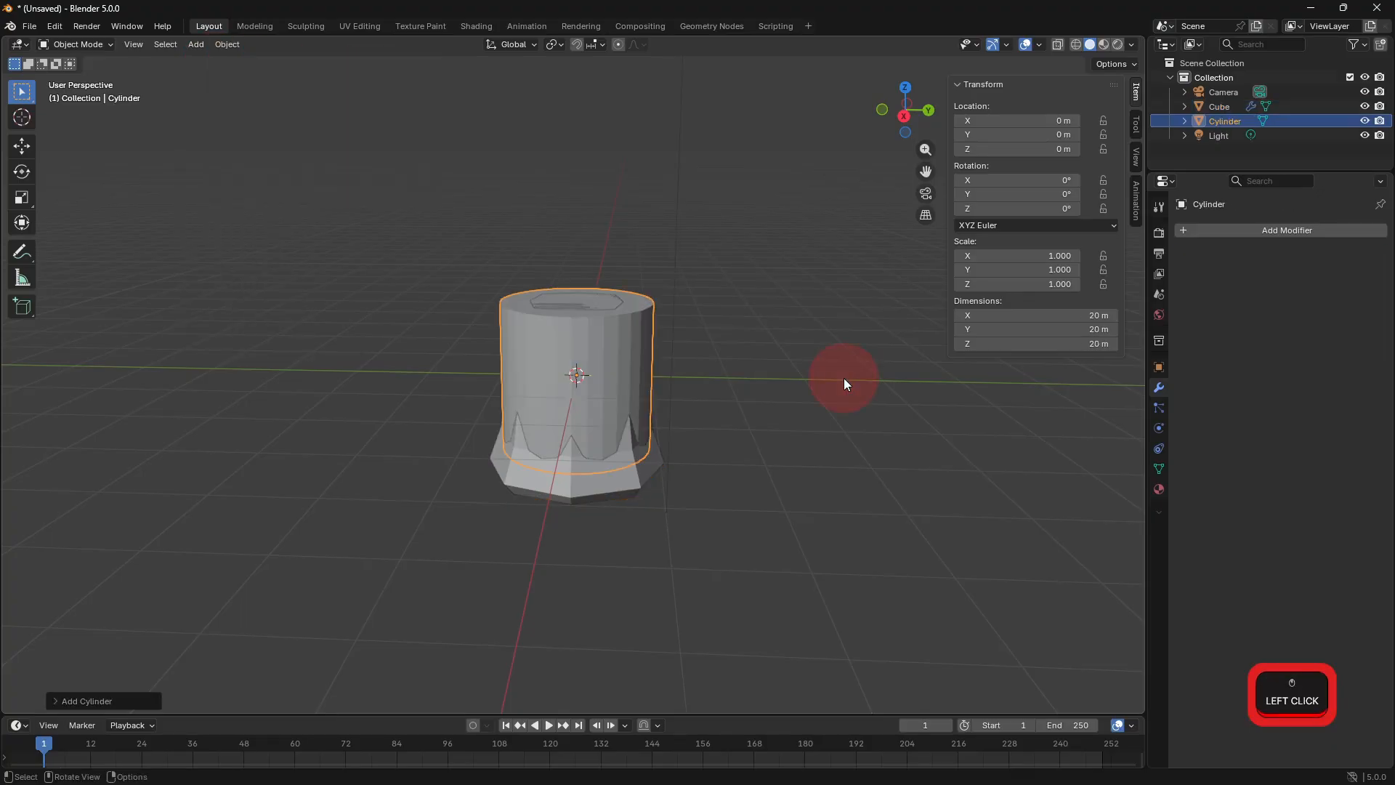
{"action": "key", "text": "g"}
{"action": "key", "text": "z"}
{"action": "left_click", "coordinate": [665, 249]}
Scale the cylinder's bottom face outward to about 46.6 m across in Edit Mode to form a cone.
{"action": "key", "text": "Tab"}
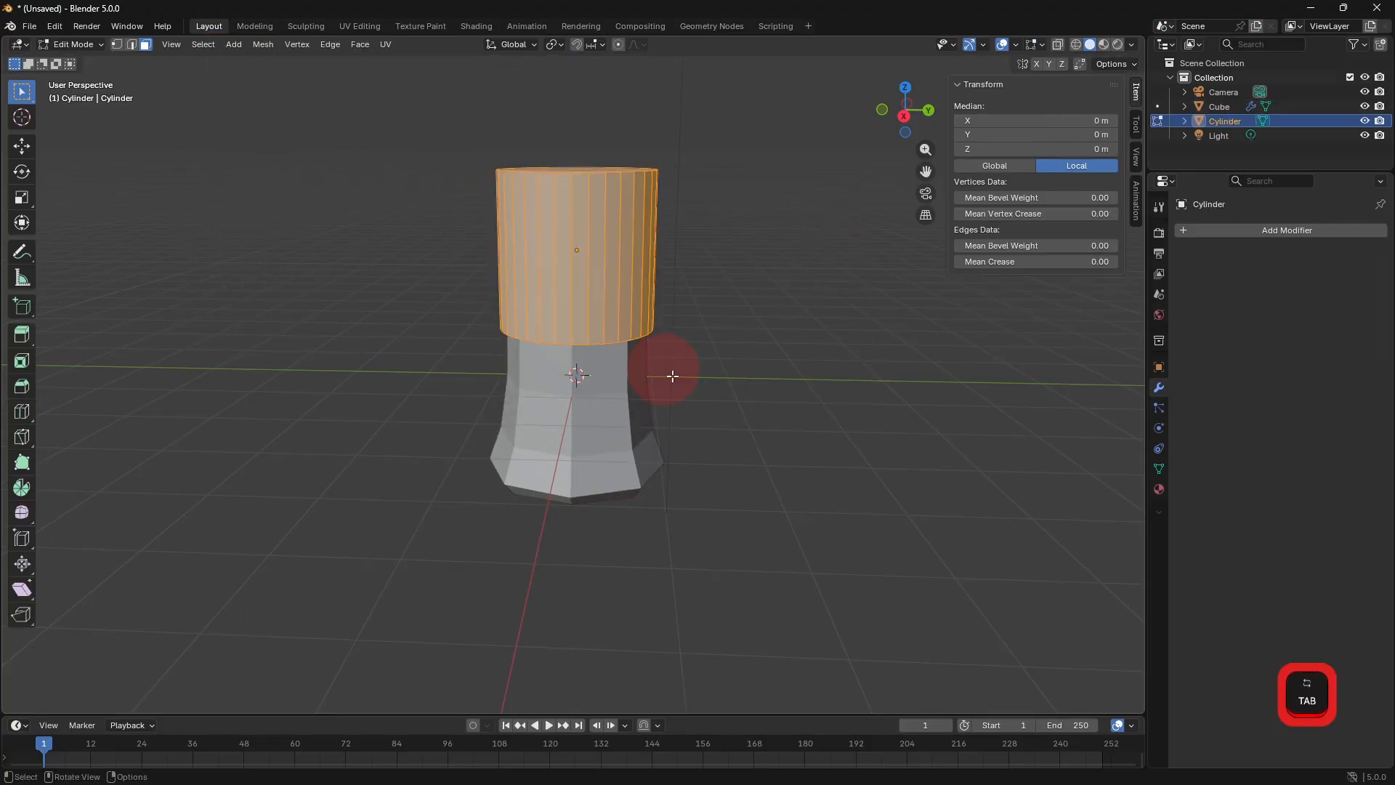
{"action": "middle_click_drag", "start_coordinate": [672, 375], "coordinate": [689, 298]}
{"action": "left_click", "coordinate": [637, 318]}
{"action": "key", "text": "s"}
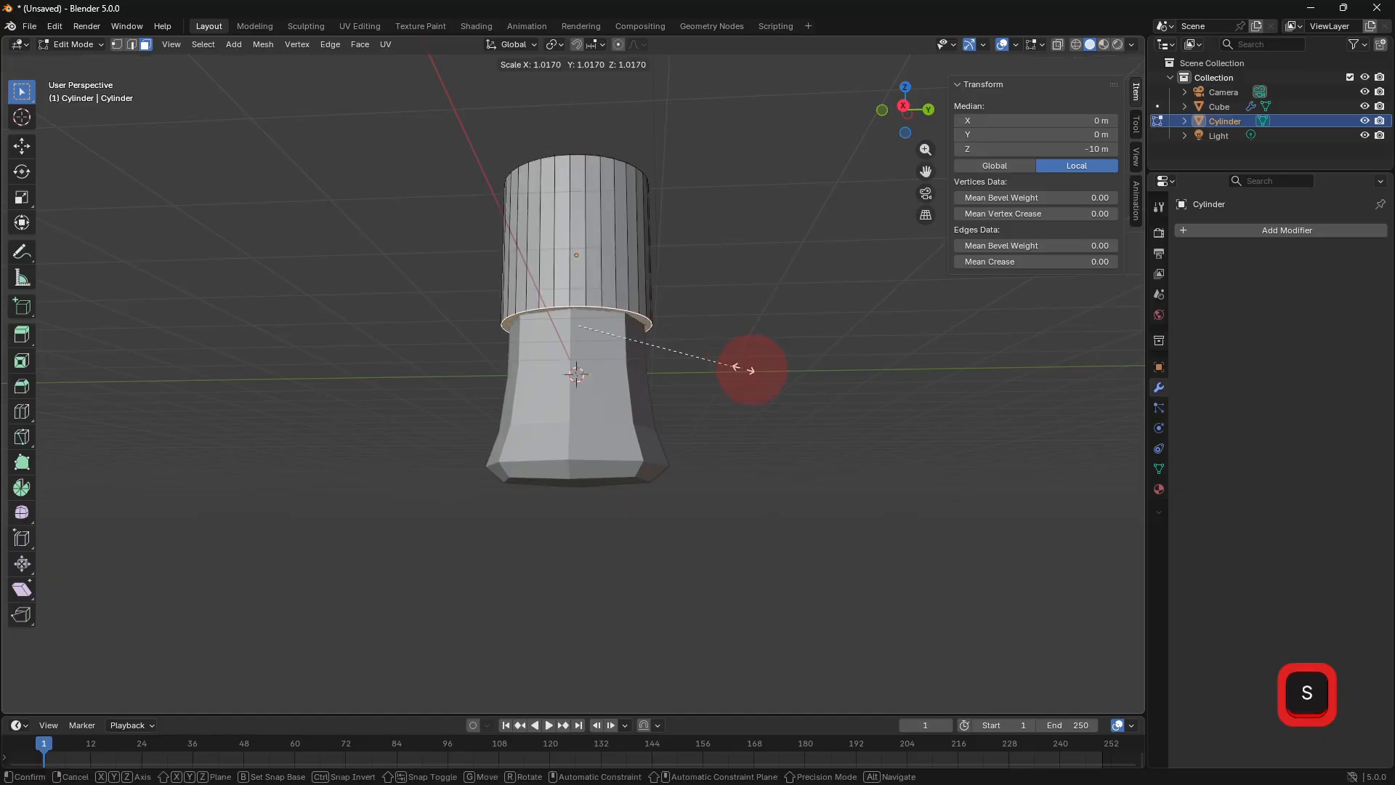
{"action": "left_click", "coordinate": [956, 395]}
Raise the cone's top face along Z to a local height of about 30.7 m.
{"action": "middle_click_drag", "start_coordinate": [887, 368], "coordinate": [622, 482], "text": "shift"}
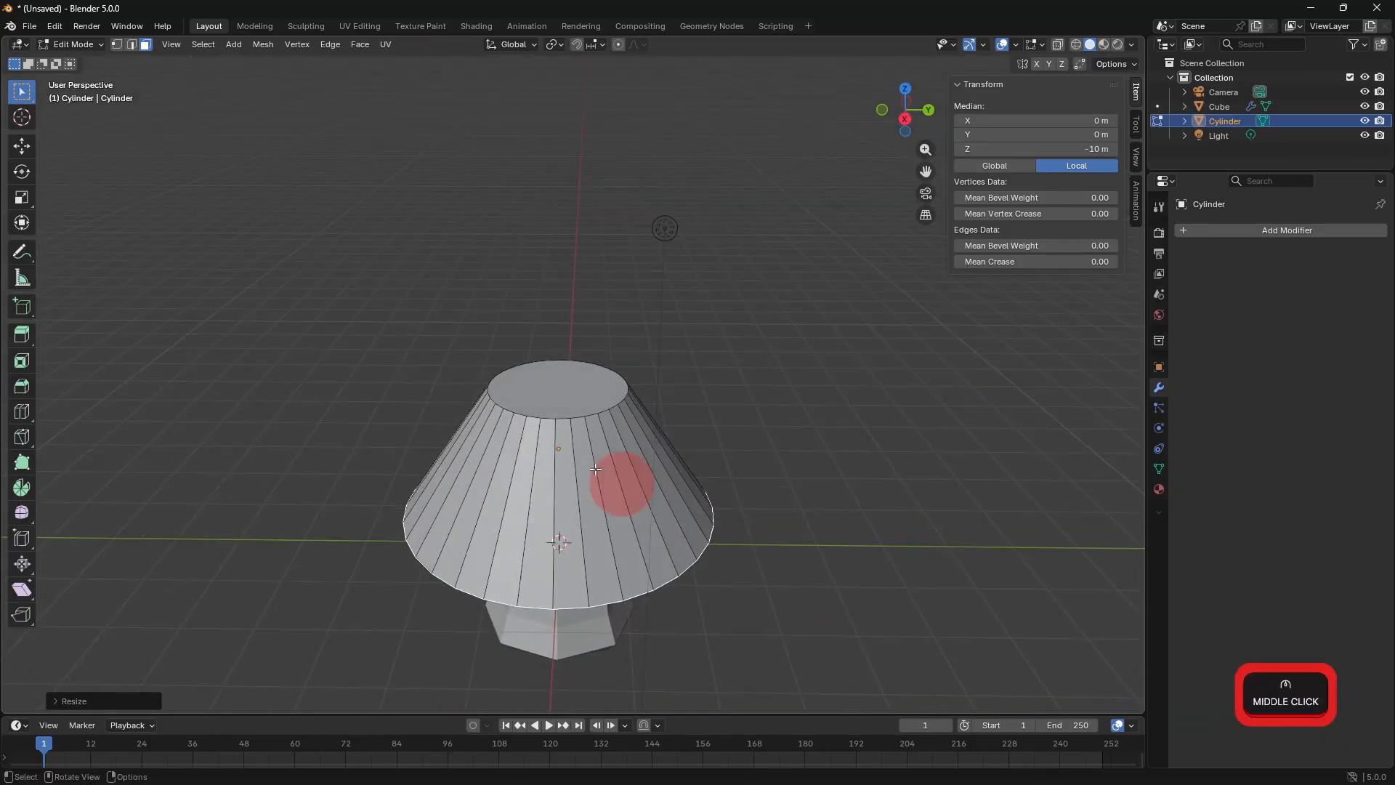
{"action": "left_click", "coordinate": [574, 400]}
{"action": "key", "text": "g"}
{"action": "key", "text": "z"}
{"action": "left_click", "coordinate": [835, 271]}
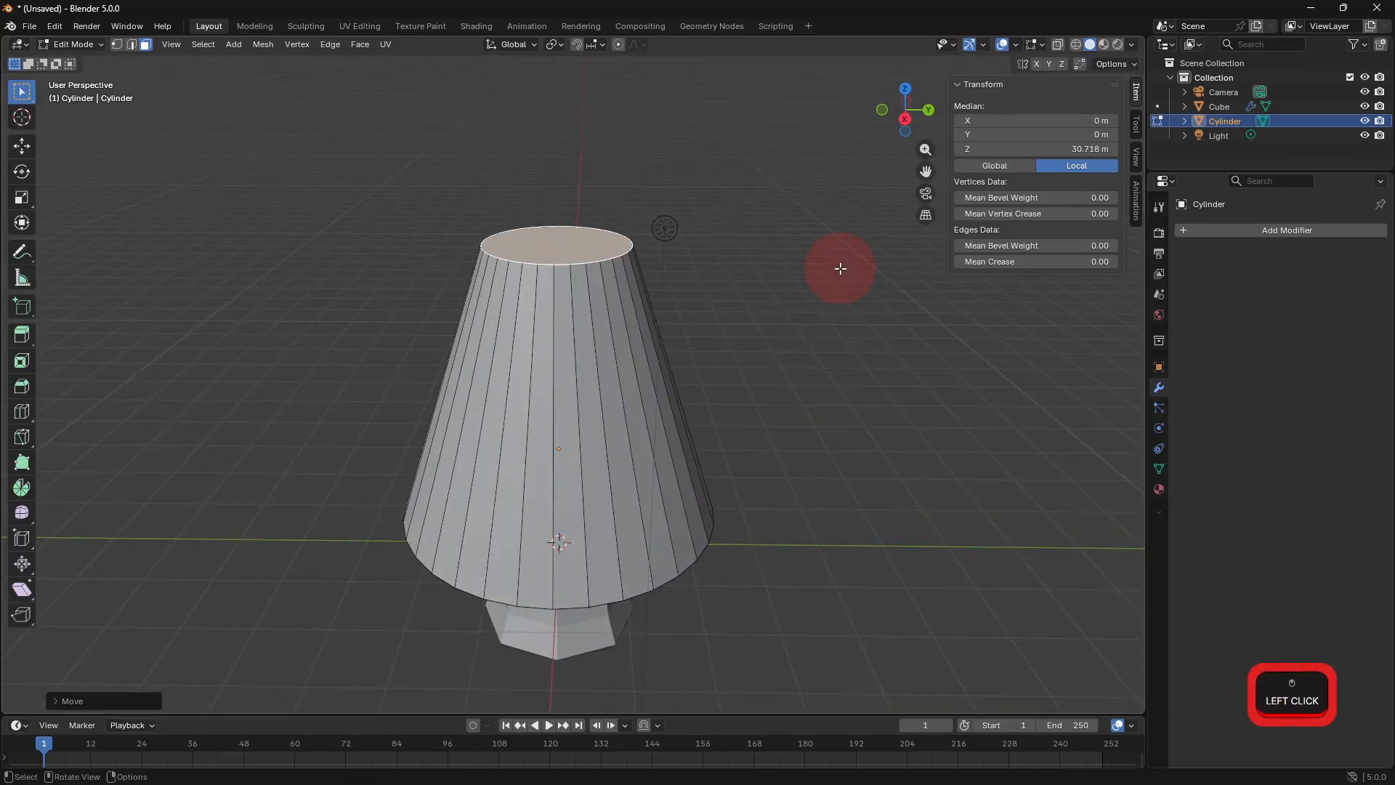
Scale the cone's top face down, raise it to about 36.2 m local Z, and leave Edit Mode.
{"action": "key", "text": "s"}
{"action": "left_click", "coordinate": [772, 277]}
{"action": "key", "text": "g"}
{"action": "key", "text": "z"}
{"action": "left_click", "coordinate": [763, 233]}
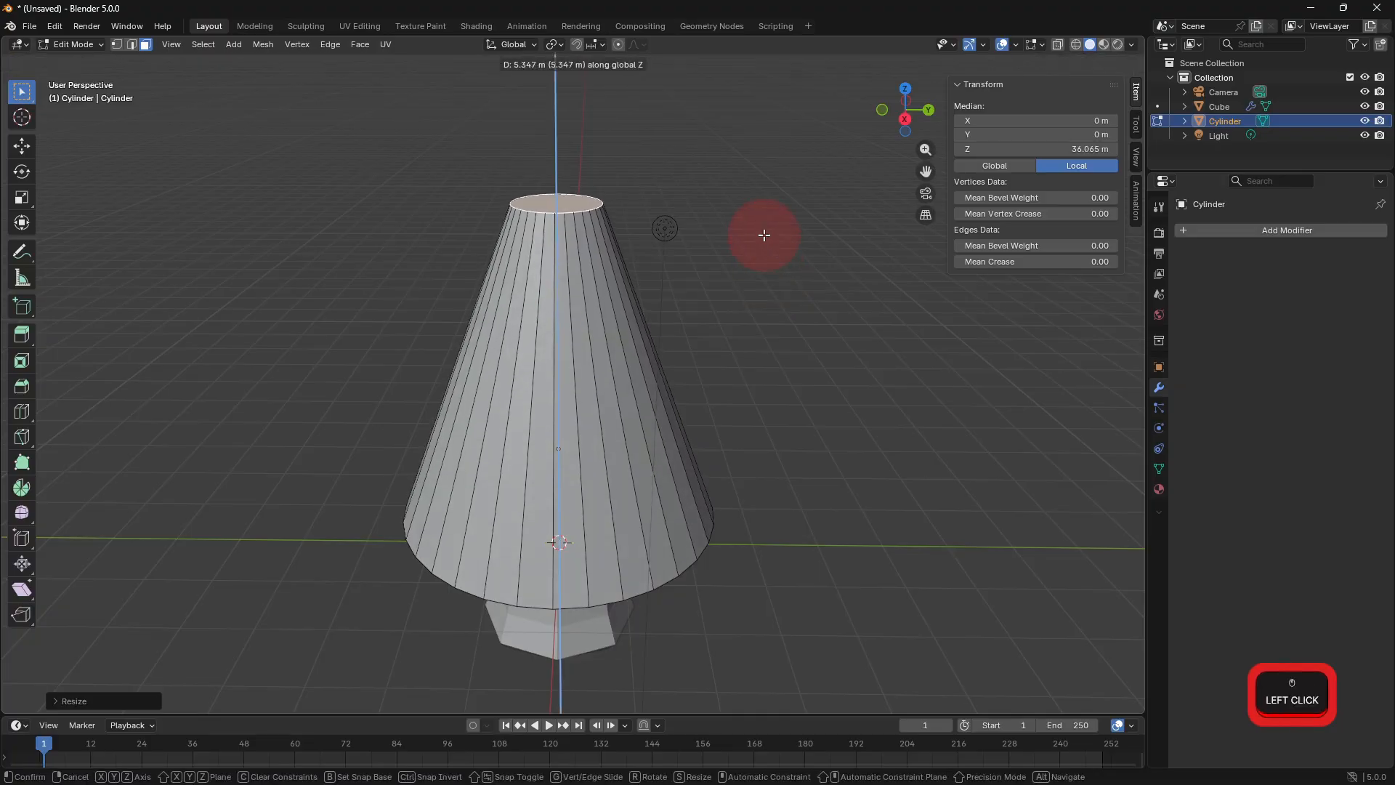
{"action": "key", "text": "s"}
{"action": "left_click", "coordinate": [741, 233]}
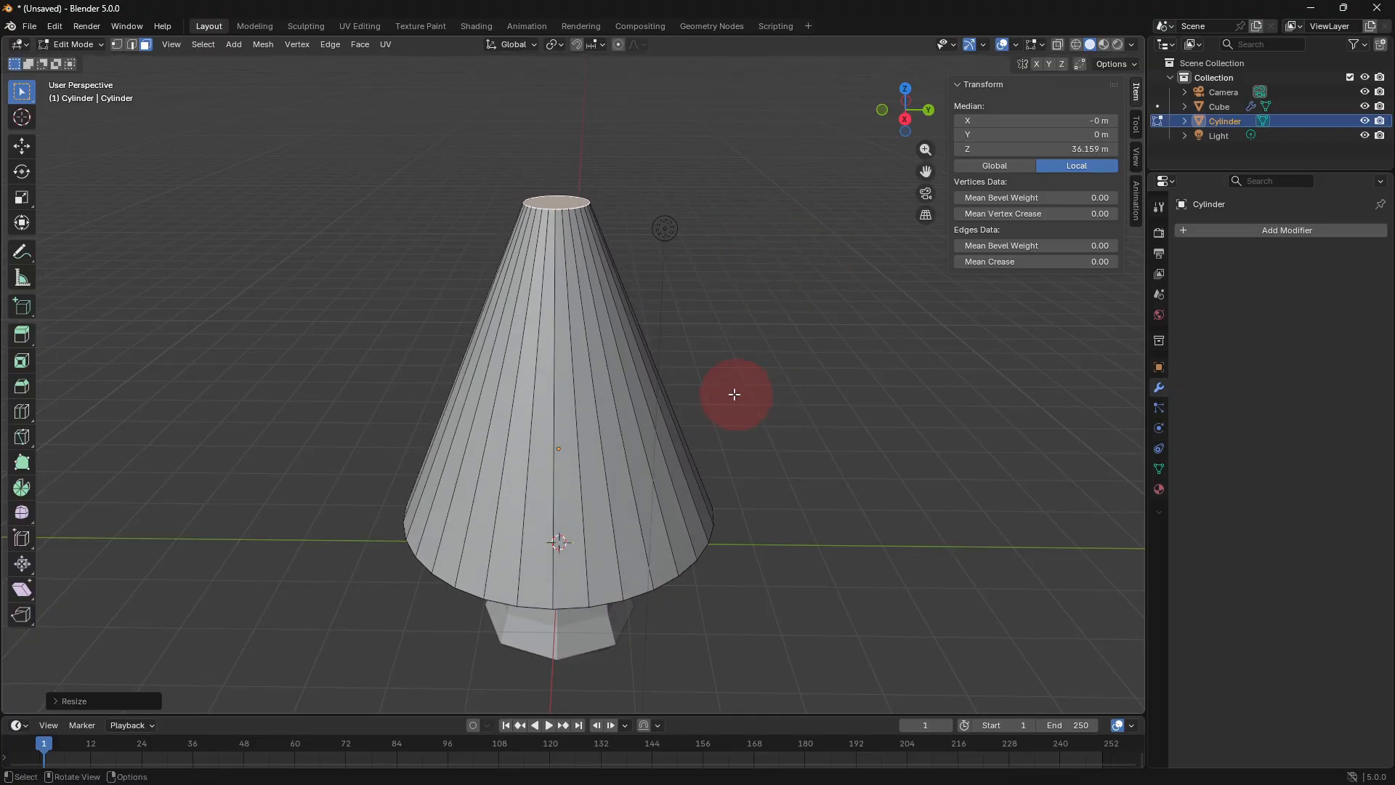
{"action": "left_click", "coordinate": [227, 42]}
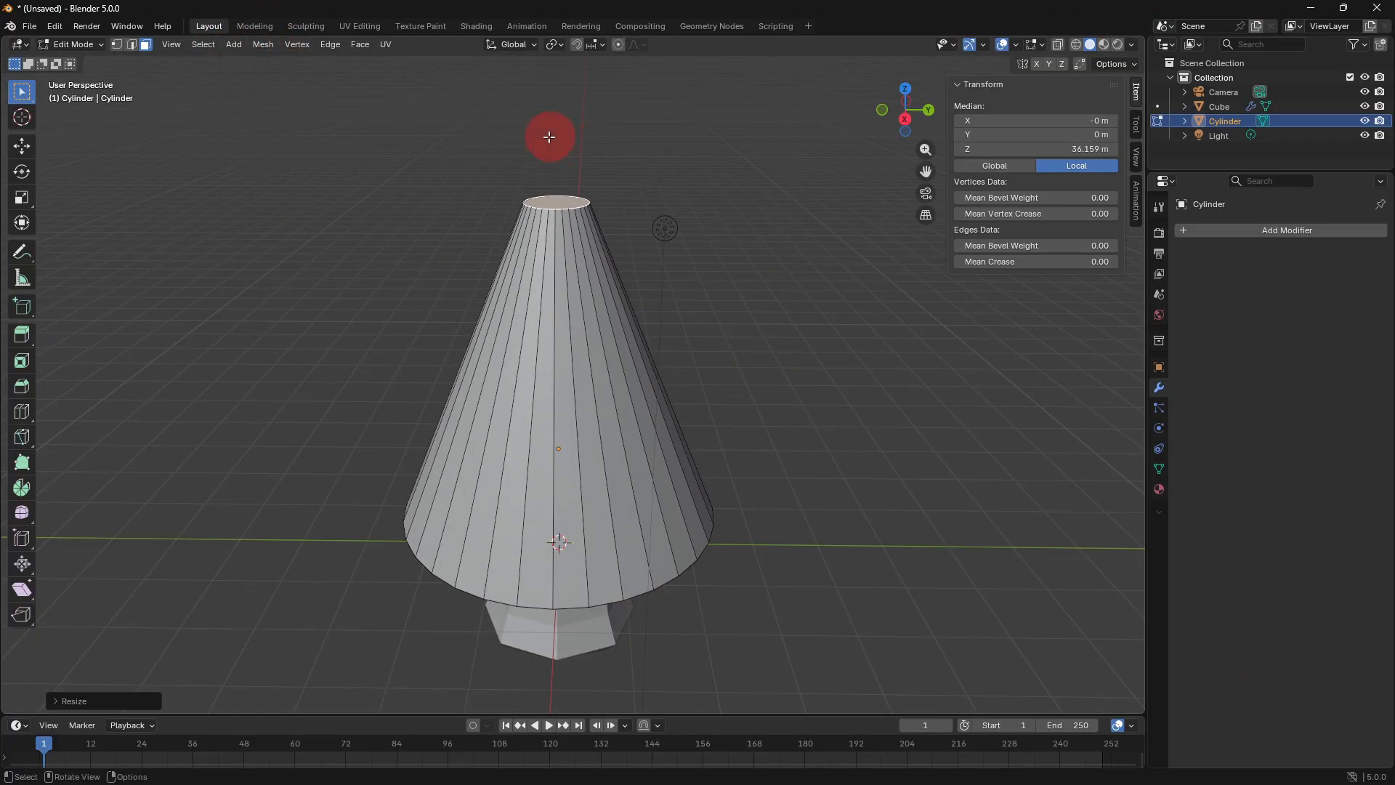
{"action": "key", "text": "Tab"}
Add a cube and move it up along Z to about 58.4 m, above the cone's tip.
{"action": "left_click", "coordinate": [196, 44]}
{"action": "mouse_move", "coordinate": [207, 55]}
{"action": "left_click", "coordinate": [349, 71]}
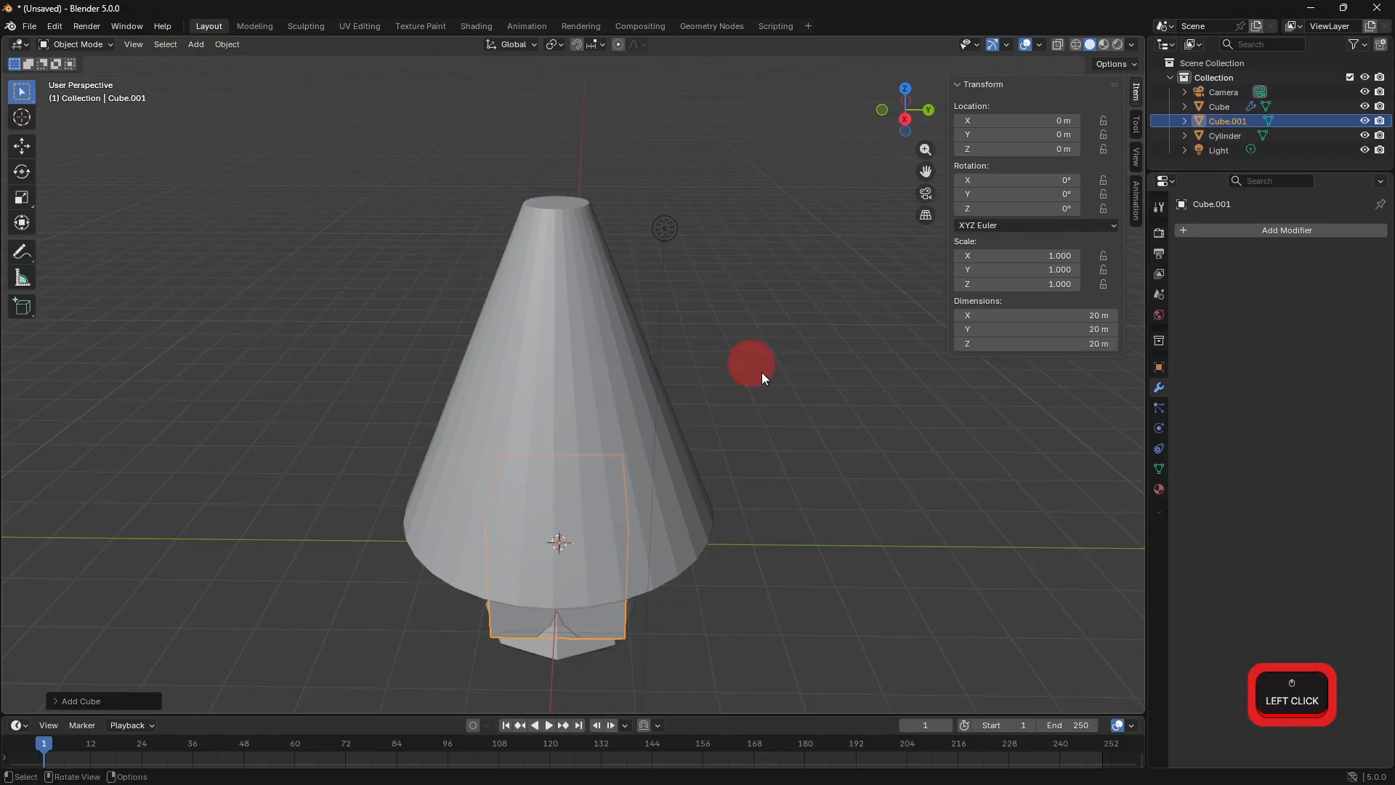
{"action": "key", "text": "g"}
{"action": "key", "text": "z"}
{"action": "left_click", "coordinate": [764, 692]}
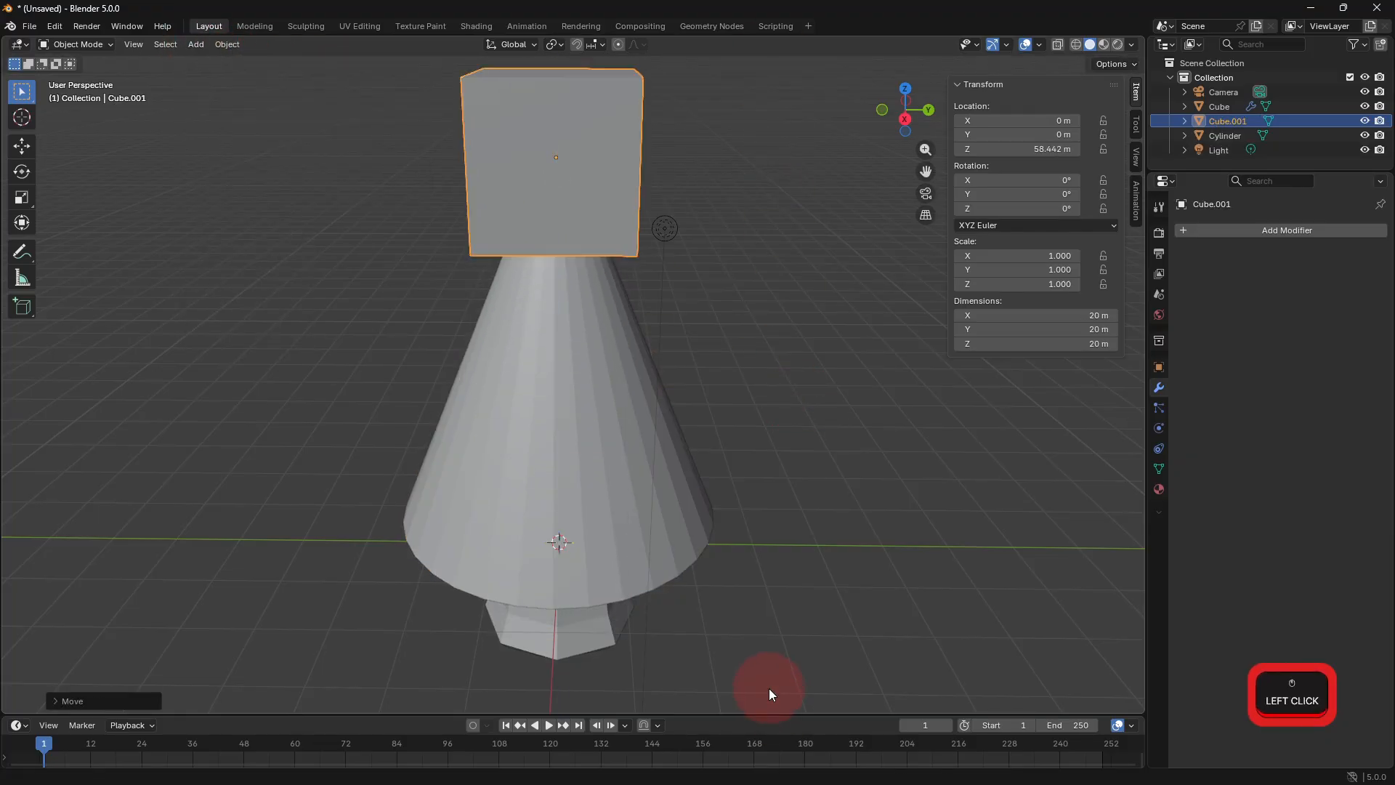
Loop cut the cube with three evenly spaced vertical loops and one horizontal loop through its middle.
{"action": "key", "text": "Tab"}
{"action": "middle_click_drag", "start_coordinate": [560, 644], "coordinate": [573, 715], "text": "shift"}
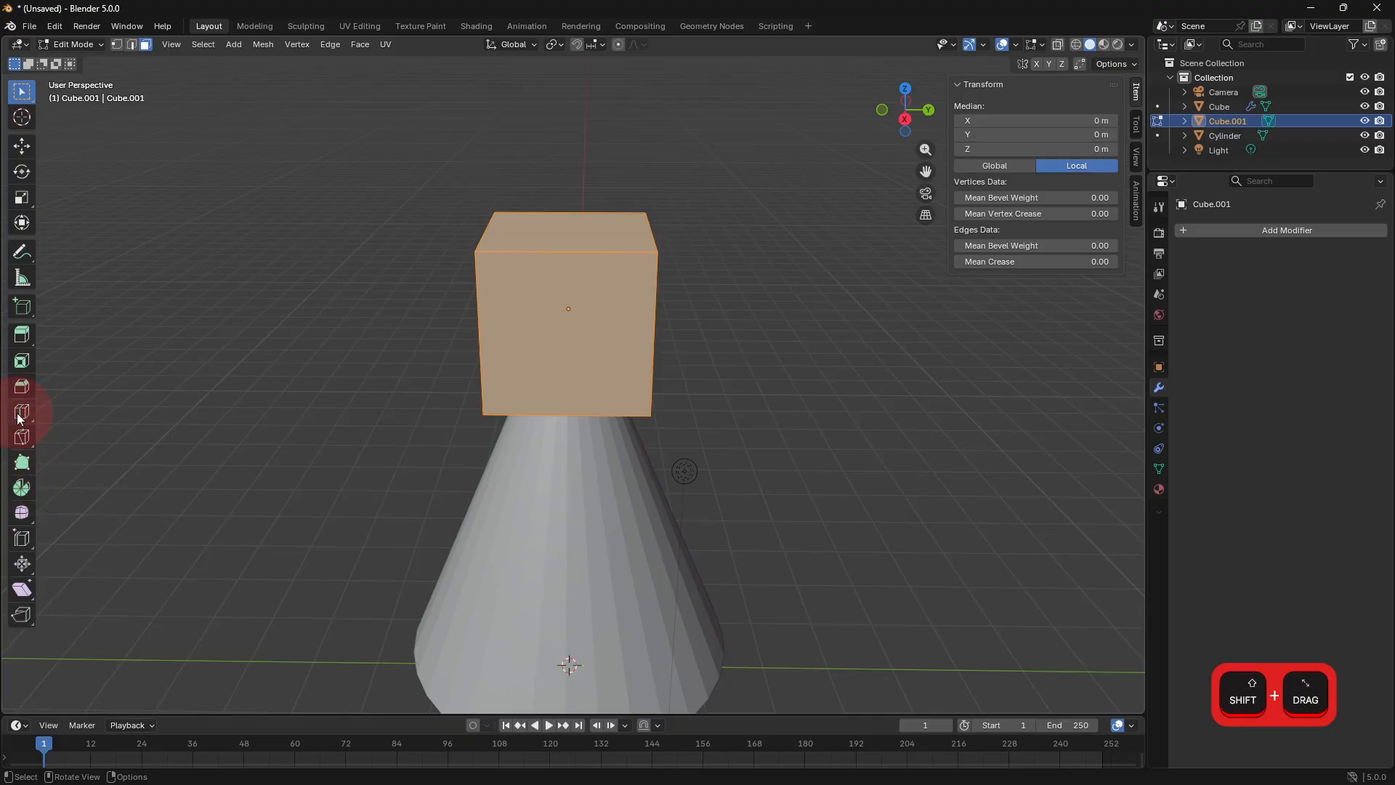
{"action": "left_click", "coordinate": [22, 412]}
{"action": "left_click", "coordinate": [565, 274]}
{"action": "left_click", "coordinate": [539, 264]}
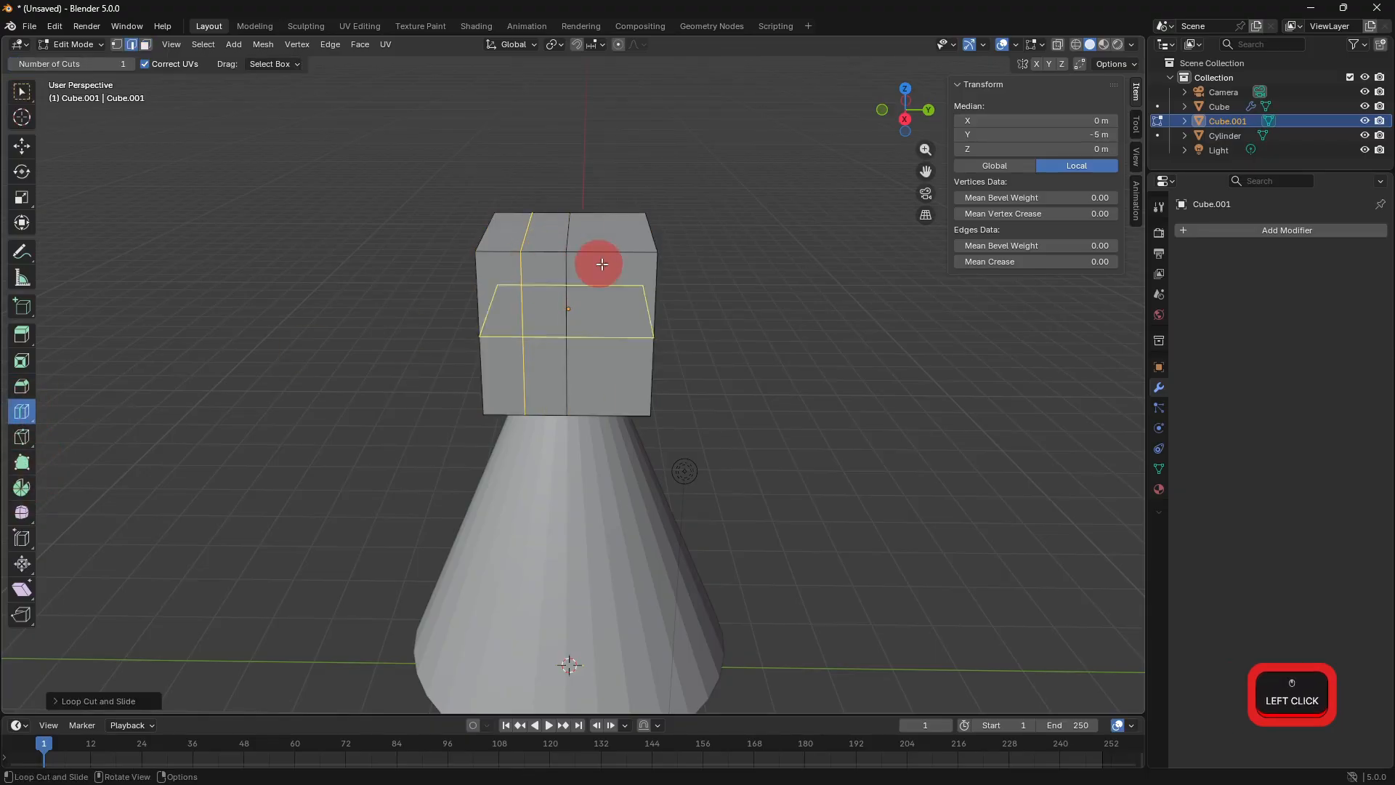
{"action": "left_click", "coordinate": [619, 257]}
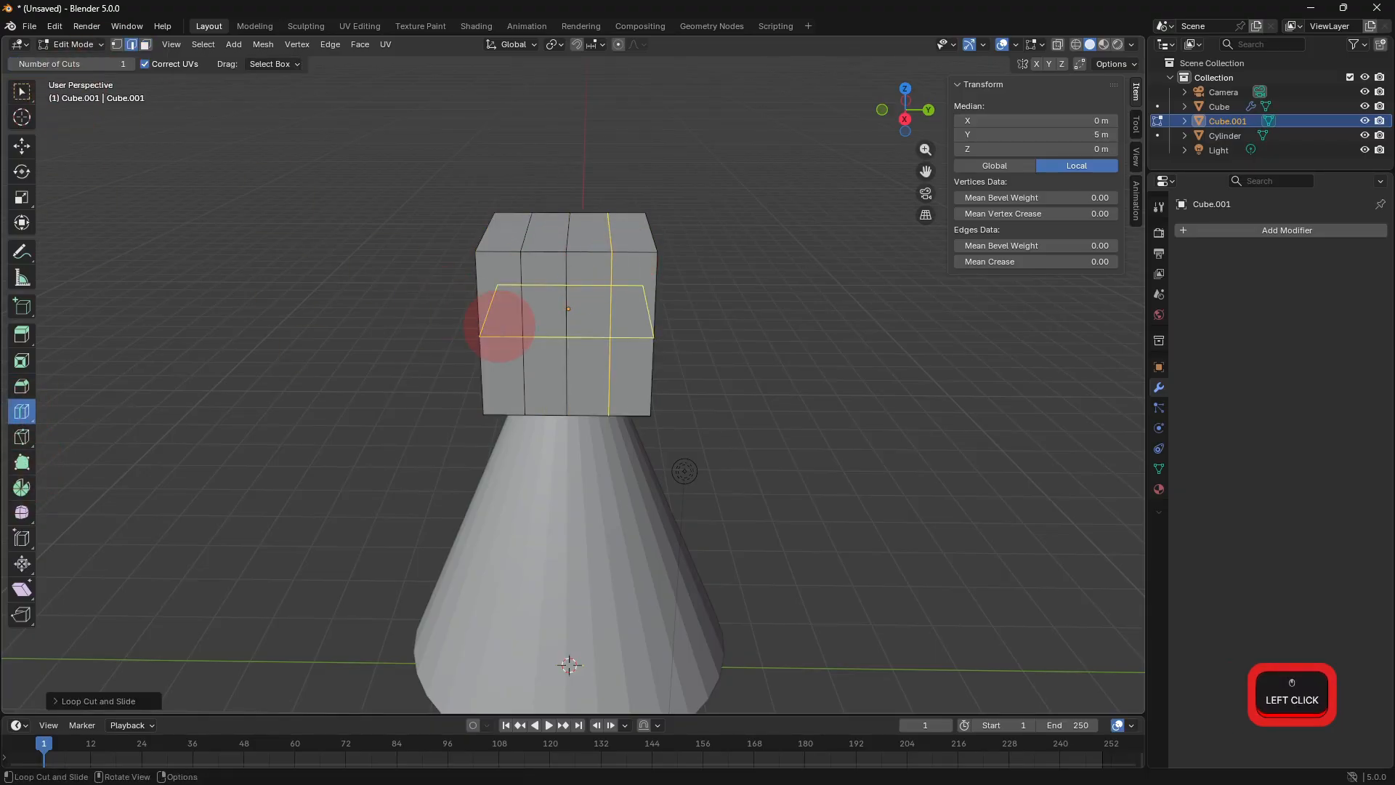
{"action": "left_click", "coordinate": [500, 327]}
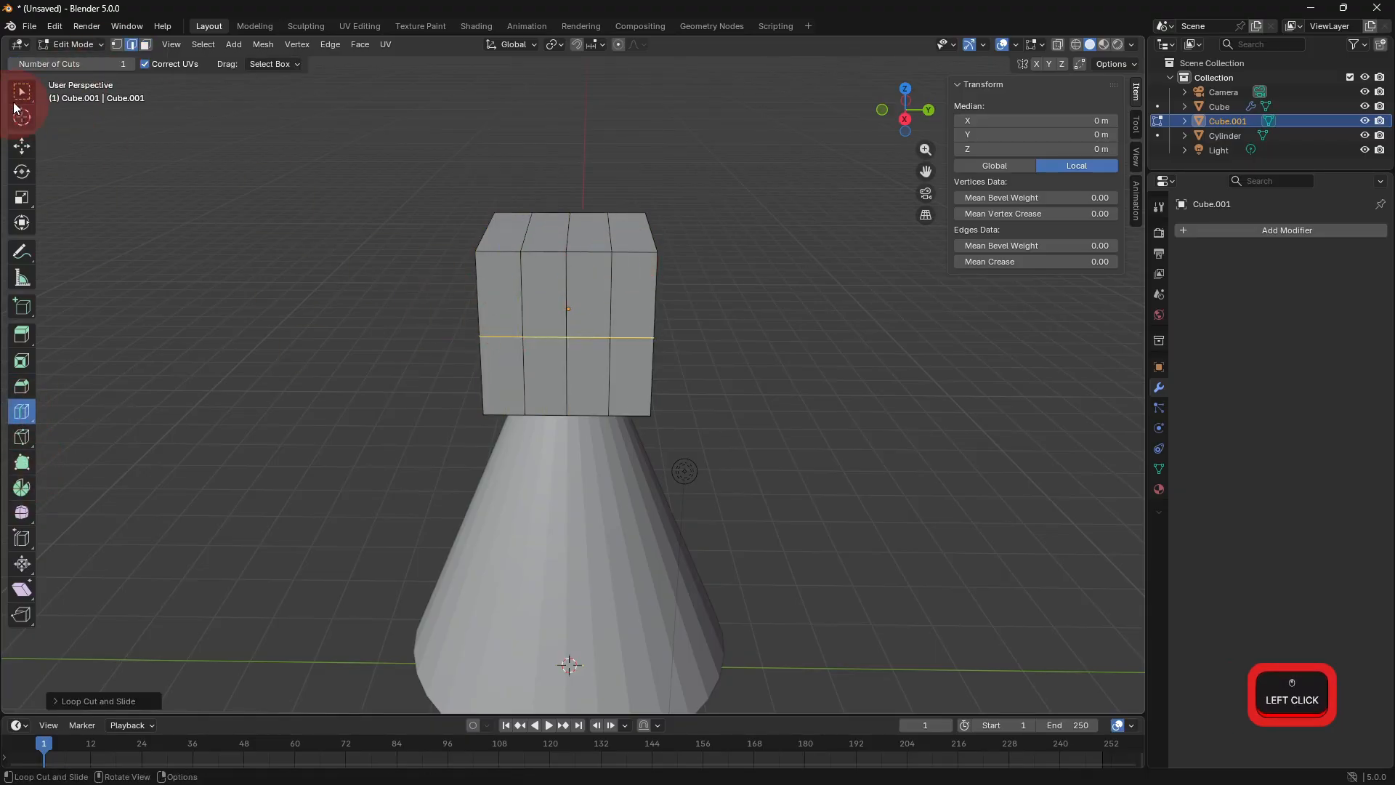
Raise the cube's top centre edge into a point and scale its two outer top edges apart along Y.
{"action": "left_click", "coordinate": [29, 150]}
{"action": "left_click", "coordinate": [569, 224]}
{"action": "left_click_drag", "start_coordinate": [564, 190], "coordinate": [569, 147]}
{"action": "left_click", "coordinate": [483, 225]}
{"action": "left_click", "coordinate": [648, 233], "text": "shift"}
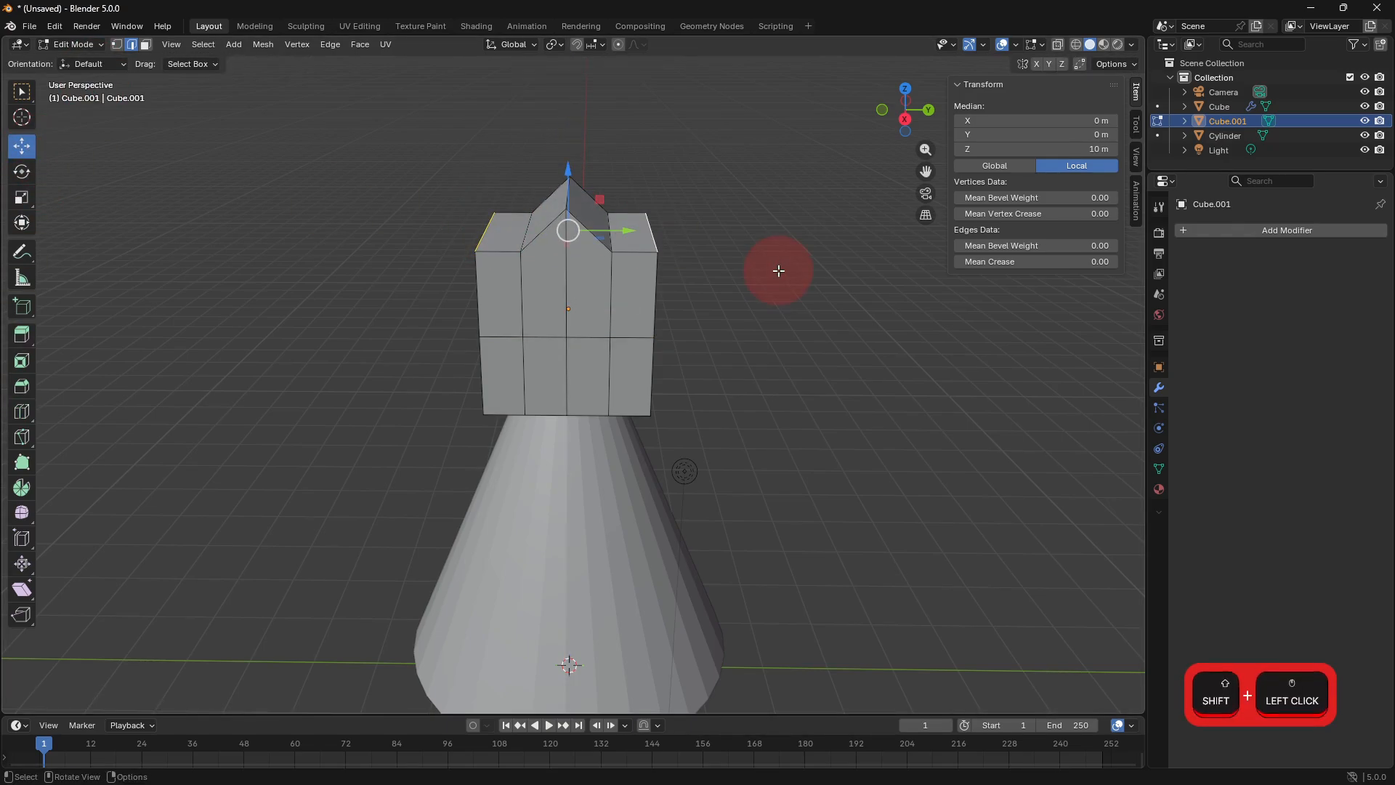
{"action": "key", "text": "s"}
{"action": "key", "text": "y"}
{"action": "left_click", "coordinate": [866, 274]}
Scale the cube's two outer bottom edges apart along Y to spread the star's lower points.
{"action": "middle_click_drag", "start_coordinate": [866, 274], "coordinate": [423, 361]}
{"action": "left_click", "coordinate": [493, 363]}
{"action": "left_click", "coordinate": [649, 363], "text": "shift"}
{"action": "middle_click_drag", "start_coordinate": [660, 358], "coordinate": [711, 332]}
{"action": "key", "text": "s"}
{"action": "key", "text": "y"}
{"action": "left_click", "coordinate": [790, 414]}
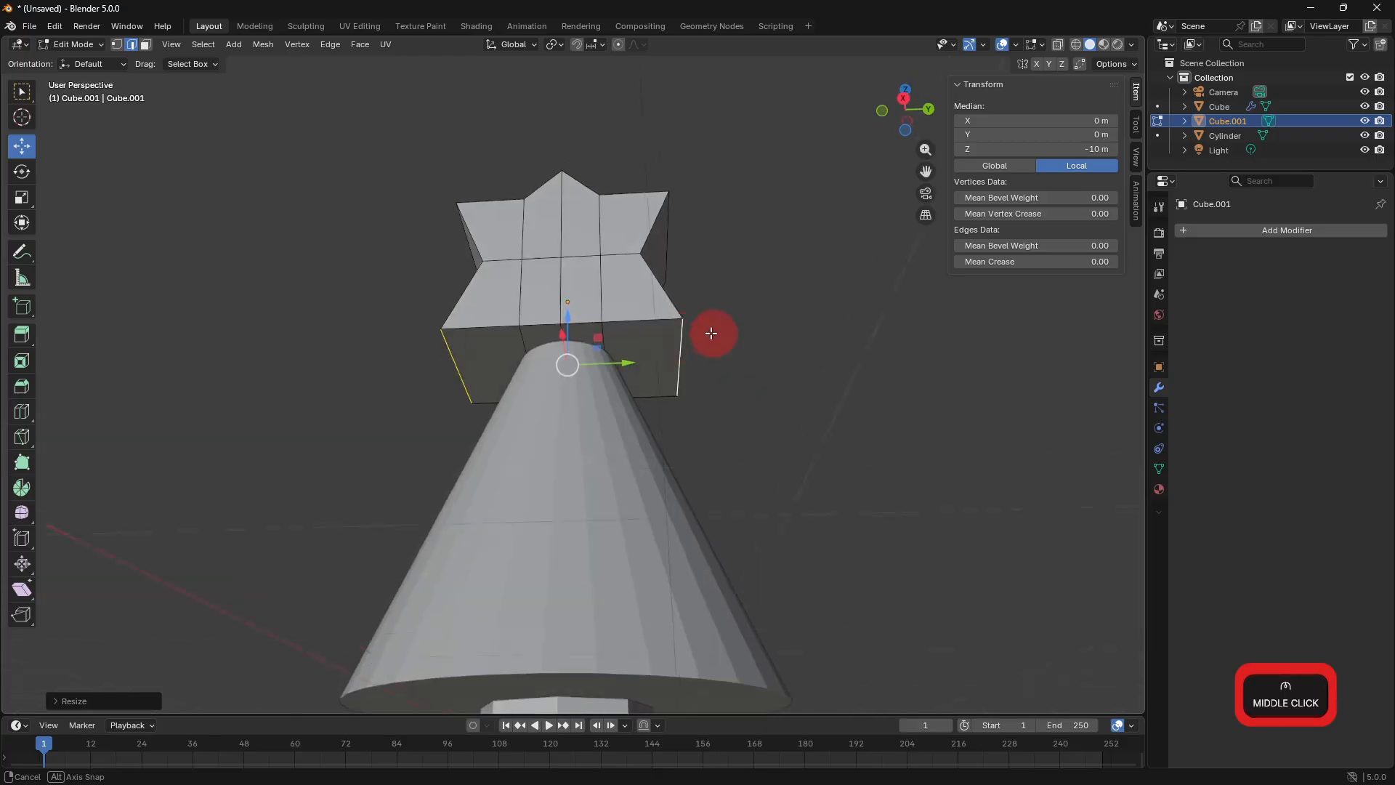
Scale the two inner bottom edges along Y until they almost meet at the star's centre line.
{"action": "left_click", "coordinate": [603, 335]}
{"action": "left_click", "coordinate": [523, 333], "text": "shift"}
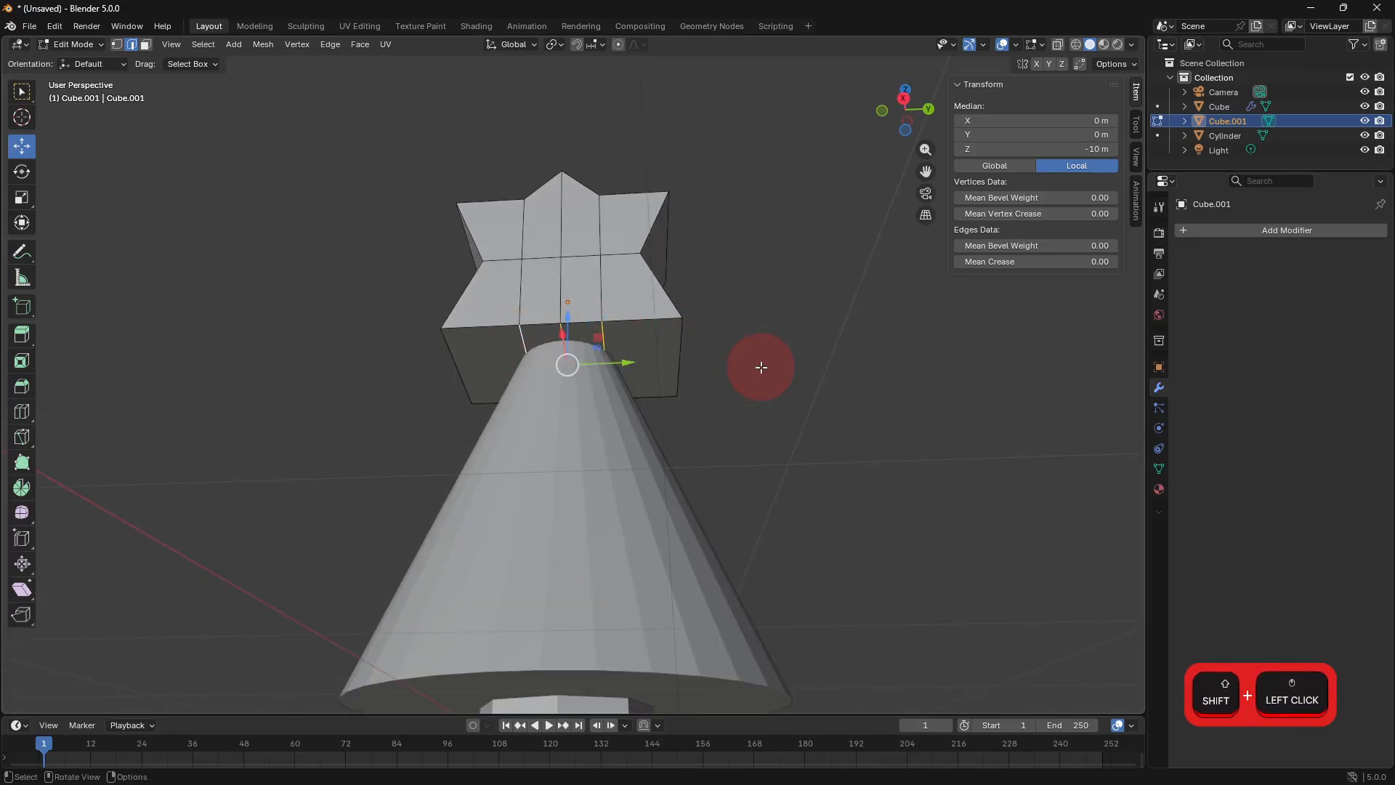
{"action": "key", "text": "s"}
{"action": "key", "text": "y"}
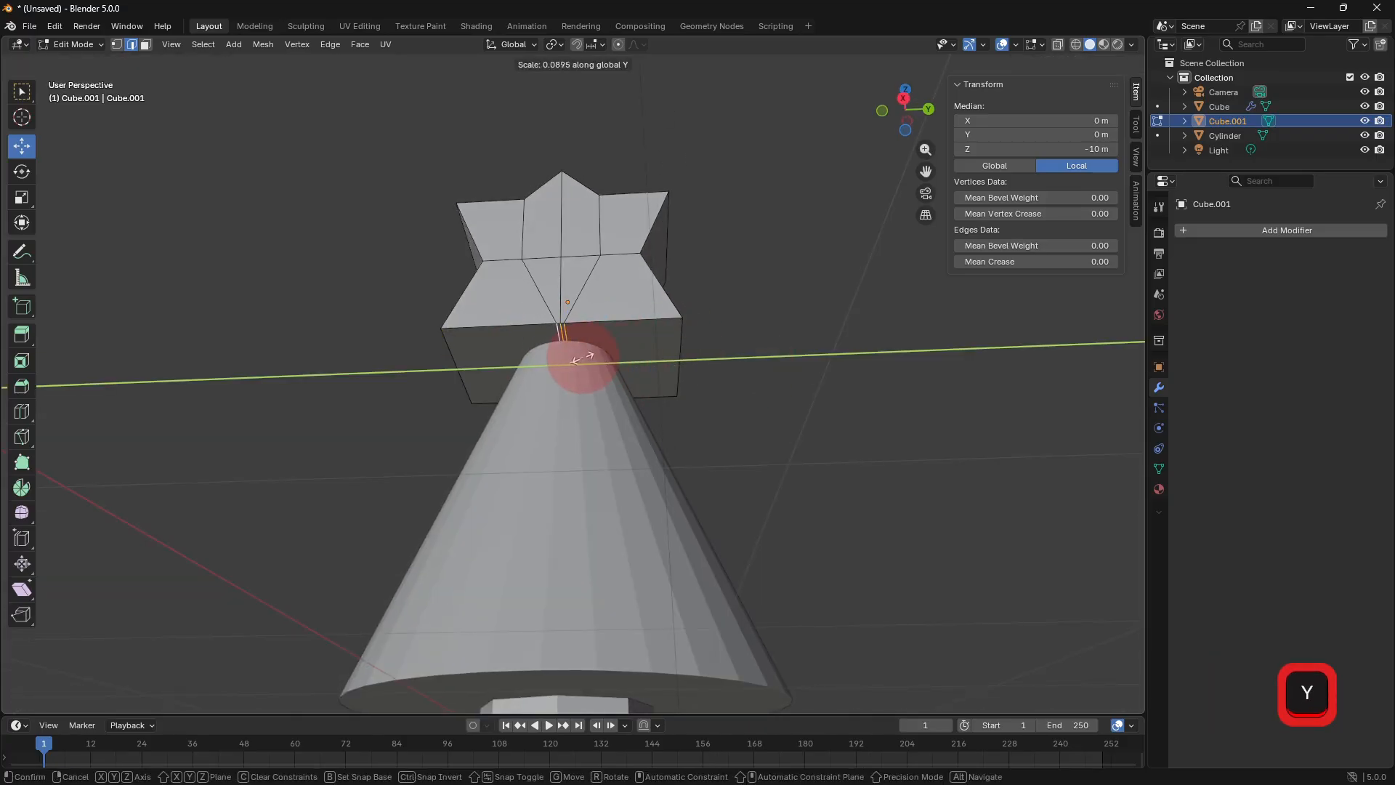
{"action": "left_click", "coordinate": [581, 358]}
Raise the star's inner bottom edges along Z to about -6.7 m local height and leave Edit Mode.
{"action": "key", "text": "g"}
{"action": "key", "text": "z"}
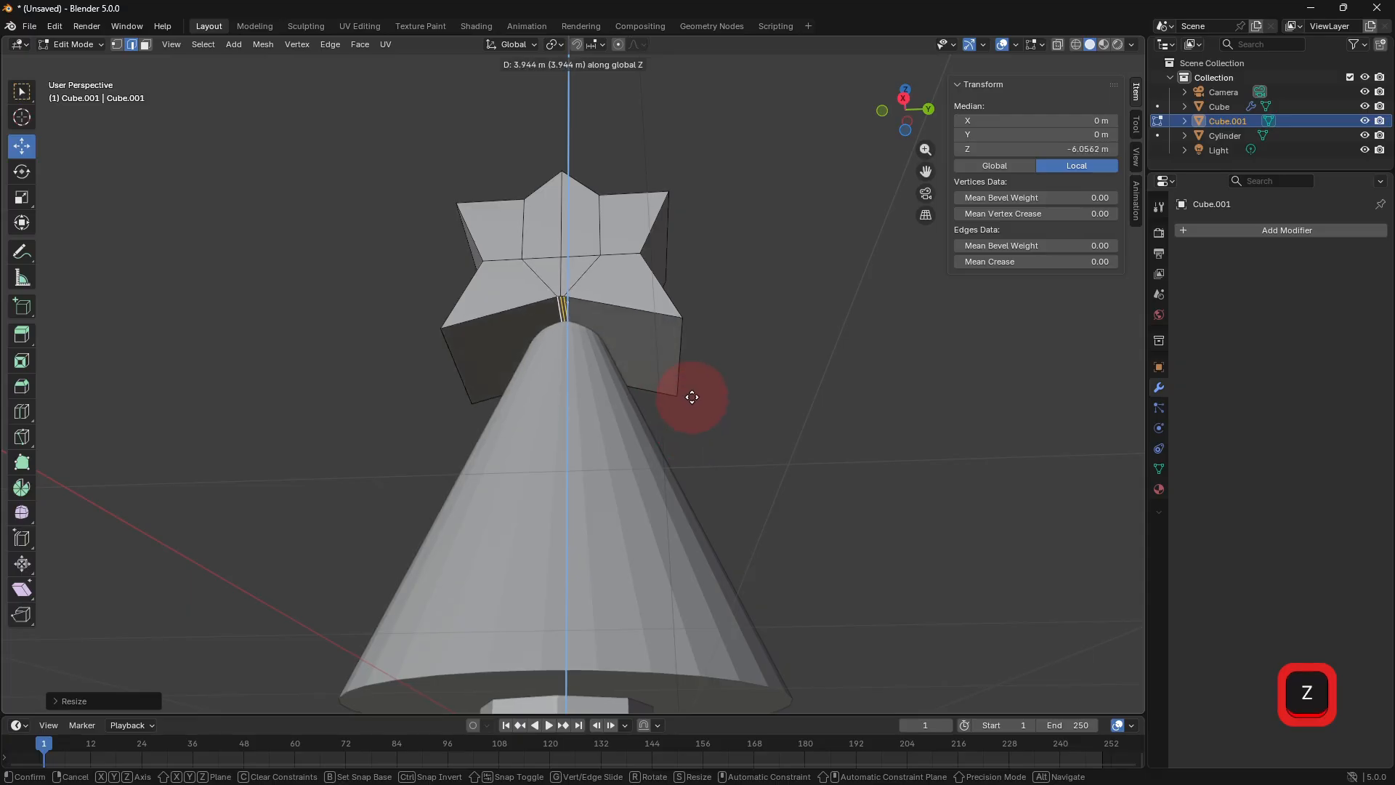
{"action": "left_click", "coordinate": [723, 409]}
{"action": "middle_click_drag", "start_coordinate": [726, 412], "coordinate": [729, 486]}
{"action": "key", "text": "Tab"}
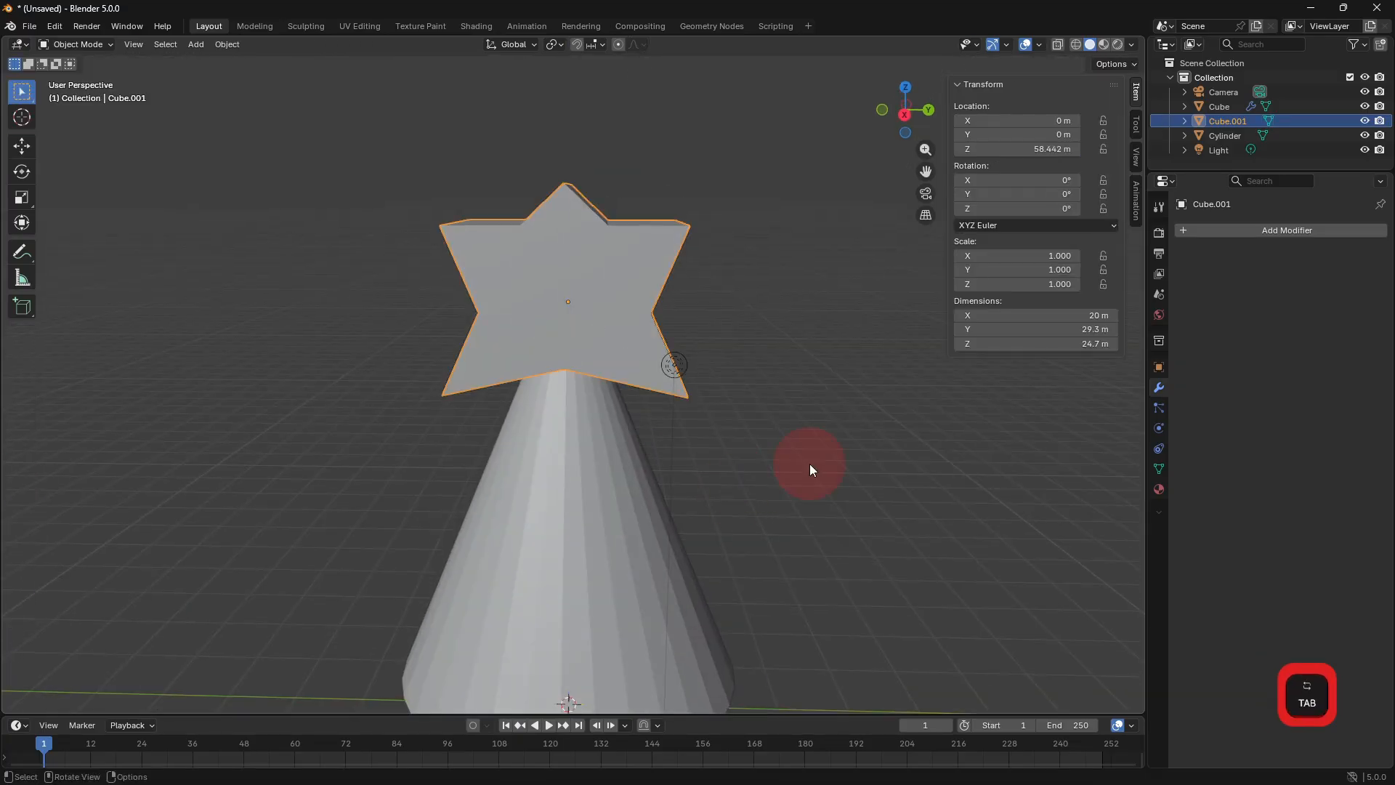
Raise the star's top centre edge to about 16.7 m local Z in Edit Mode, then return to Object Mode.
{"action": "key", "text": "Tab"}
{"action": "middle_click_drag", "start_coordinate": [629, 231], "coordinate": [609, 254]}
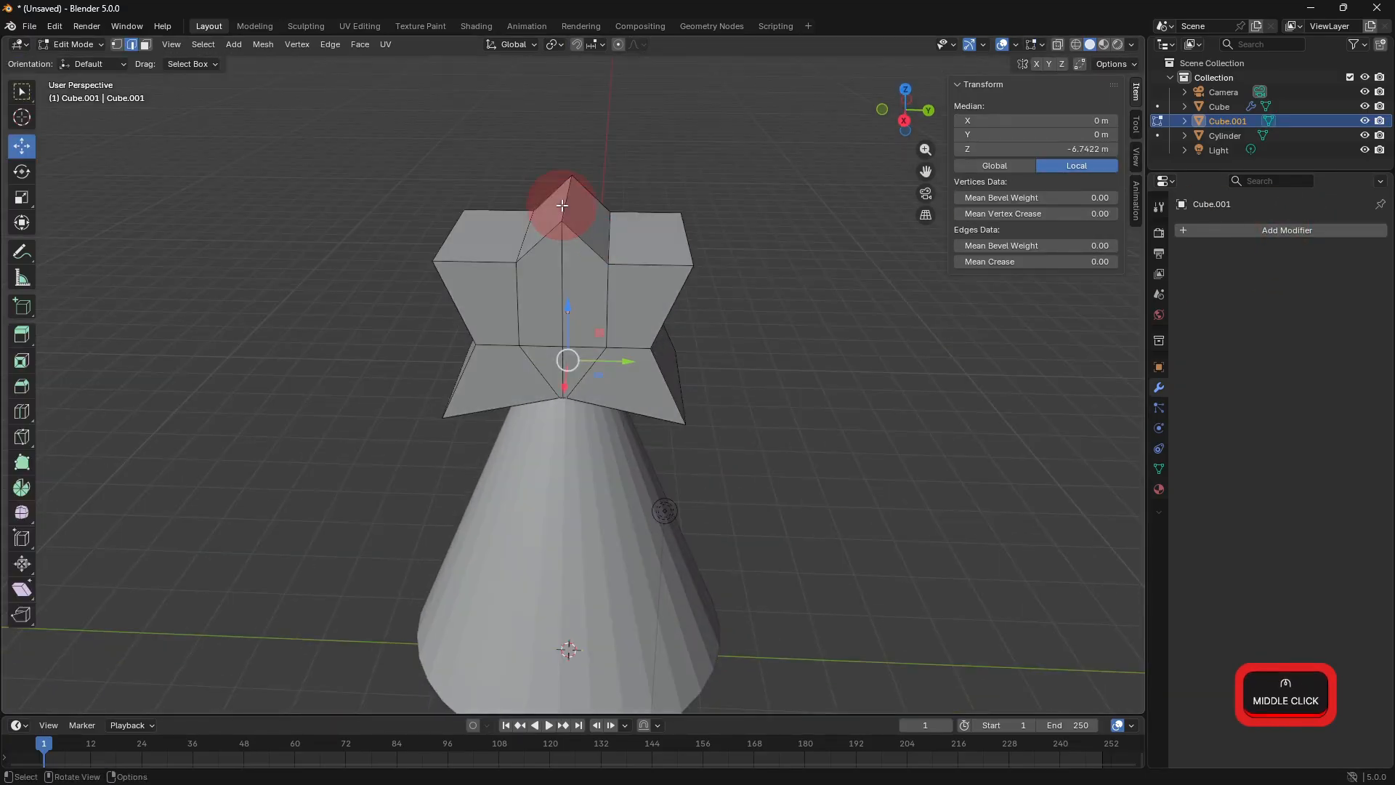
{"action": "left_click", "coordinate": [564, 203]}
{"action": "left_click_drag", "start_coordinate": [569, 140], "coordinate": [571, 127]}
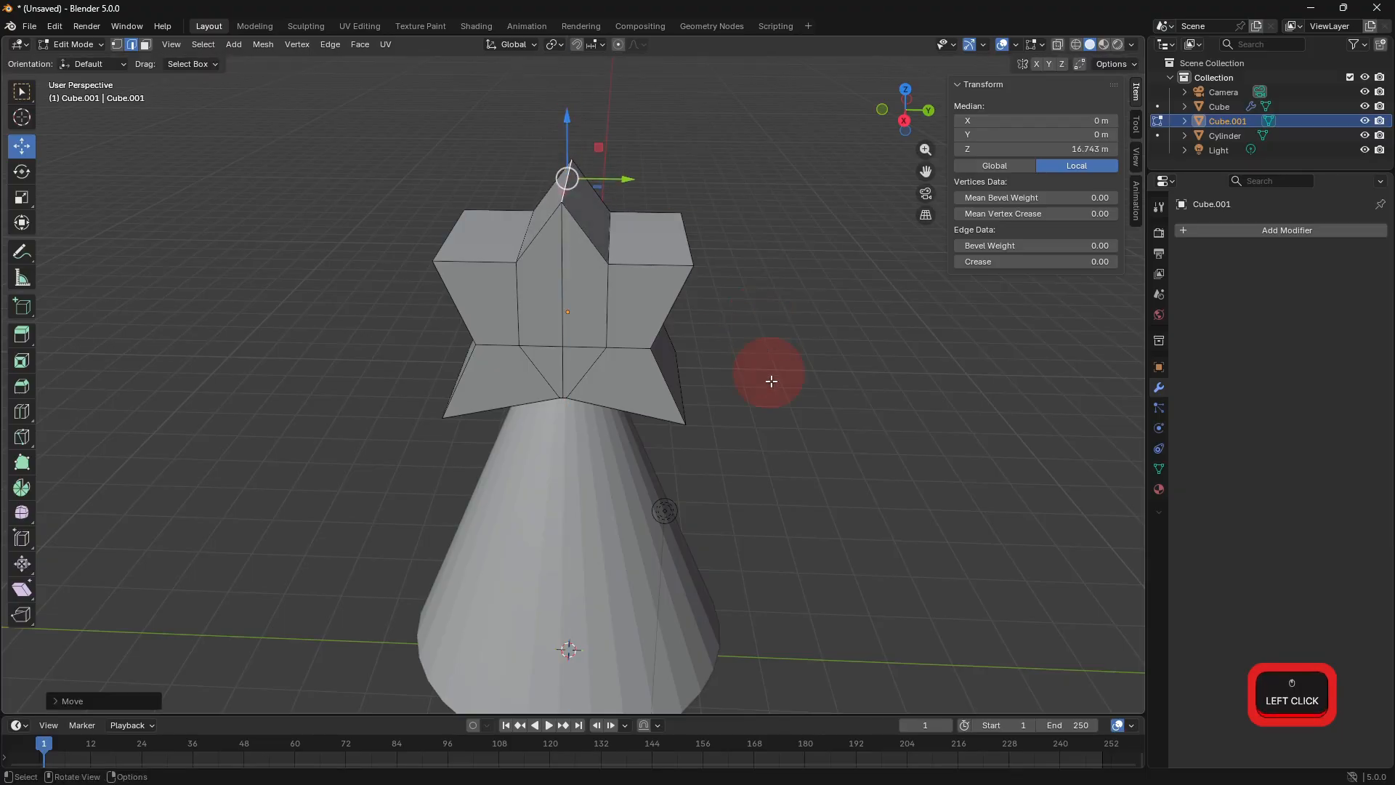
{"action": "middle_click_drag", "start_coordinate": [795, 437], "coordinate": [822, 273], "text": "shift"}
{"action": "key", "text": "Tab"}
Scale the star uniformly to about 0.615 and lower it along Z to about 56.3 m.
{"action": "middle_click_drag", "start_coordinate": [804, 364], "coordinate": [805, 407], "text": "shift"}
{"action": "key", "text": "s"}
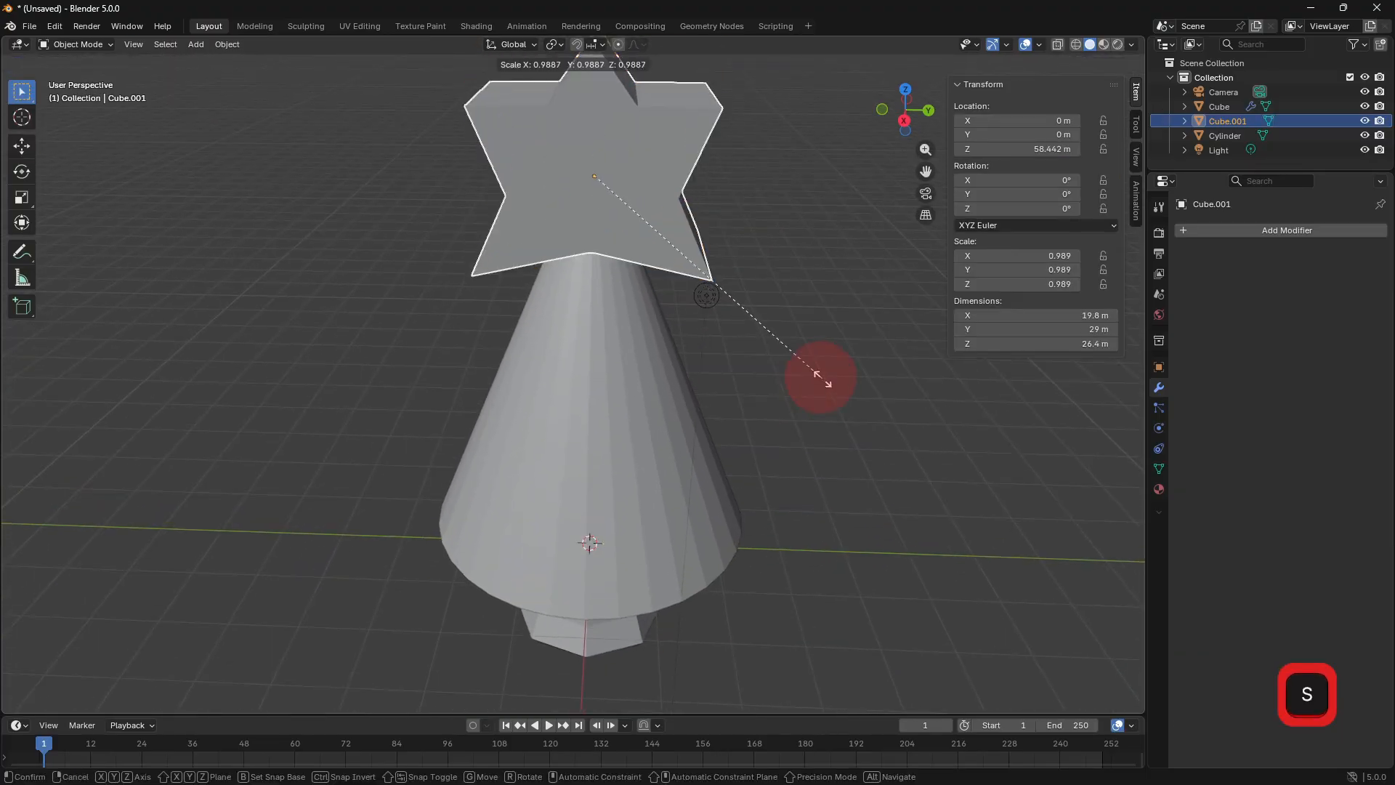
{"action": "left_click", "coordinate": [726, 314]}
{"action": "key", "text": "g"}
{"action": "key", "text": "z"}
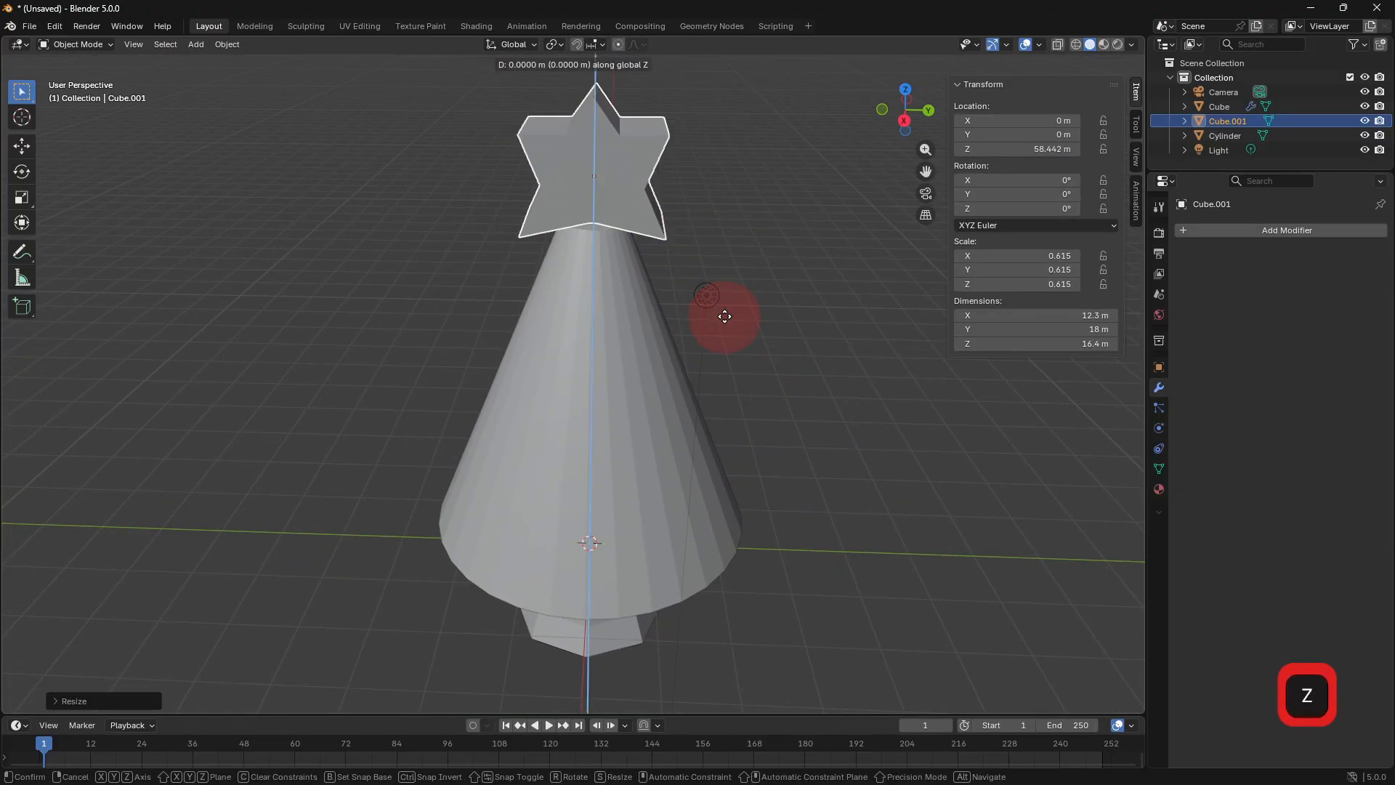
{"action": "left_click", "coordinate": [1001, 306]}
Add a Subdivision Surface modifier to the star and raise its viewport levels.
{"action": "left_click", "coordinate": [1201, 229]}
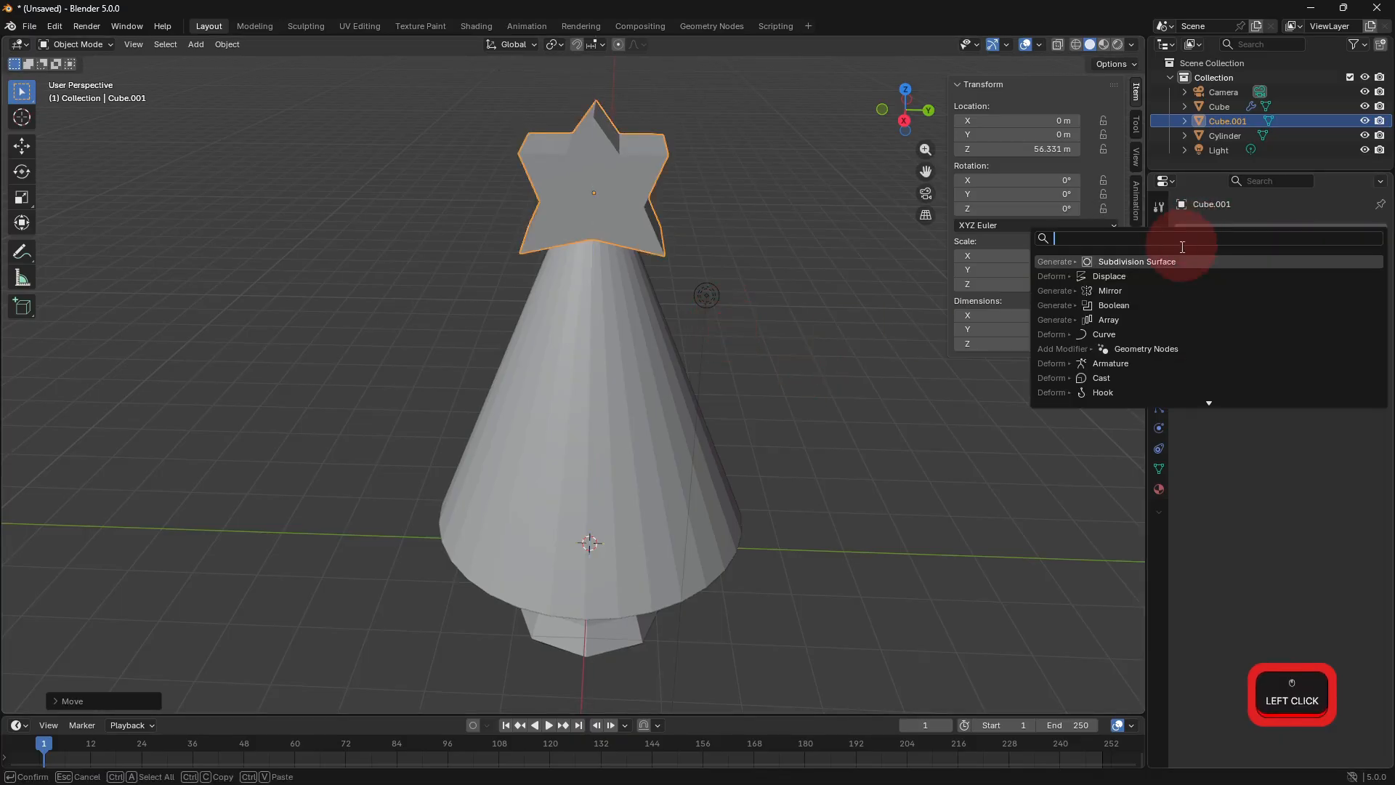
{"action": "left_click", "coordinate": [1173, 256]}
{"action": "left_click", "coordinate": [1362, 294]}
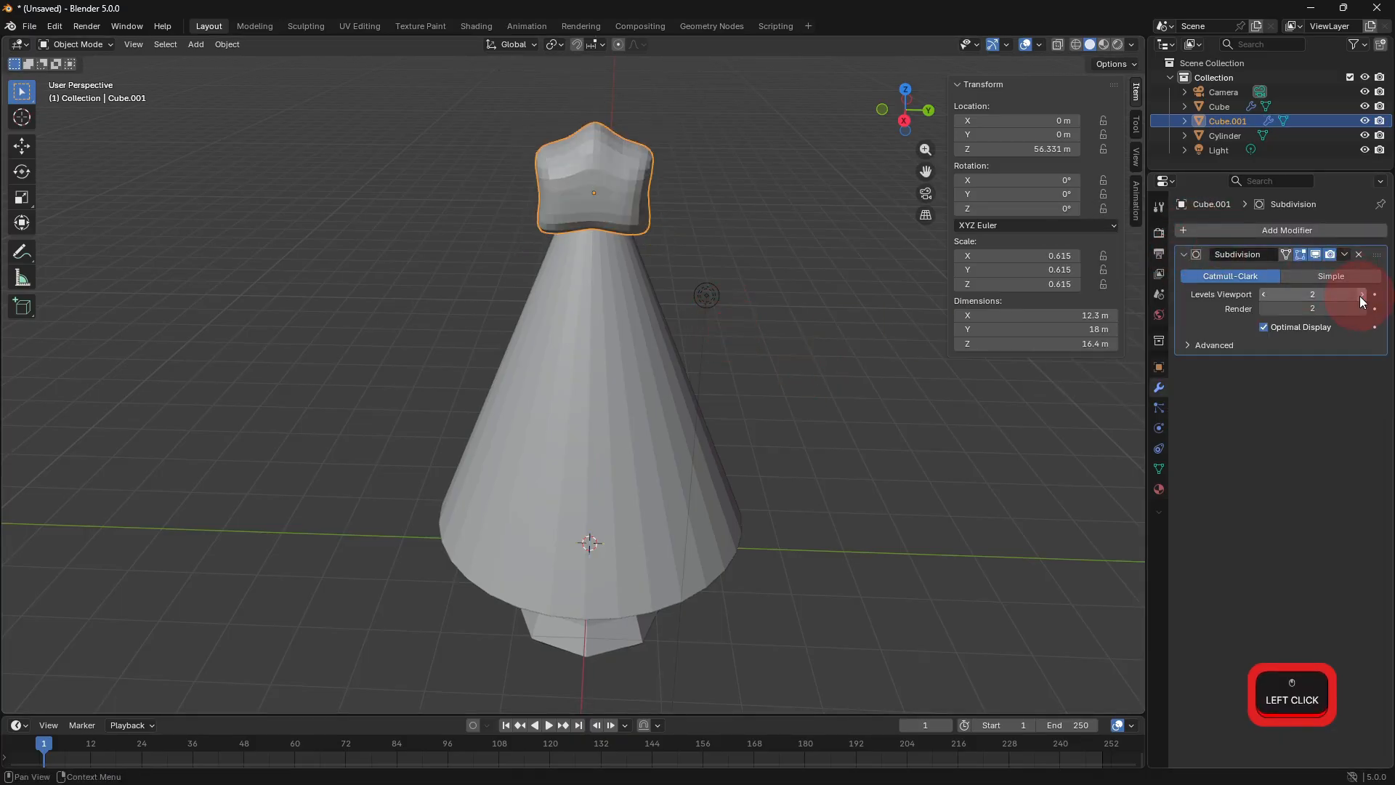
Add a Subdivision Surface modifier to the cone, using the Simple type with 6 viewport levels.
{"action": "left_click", "coordinate": [642, 334]}
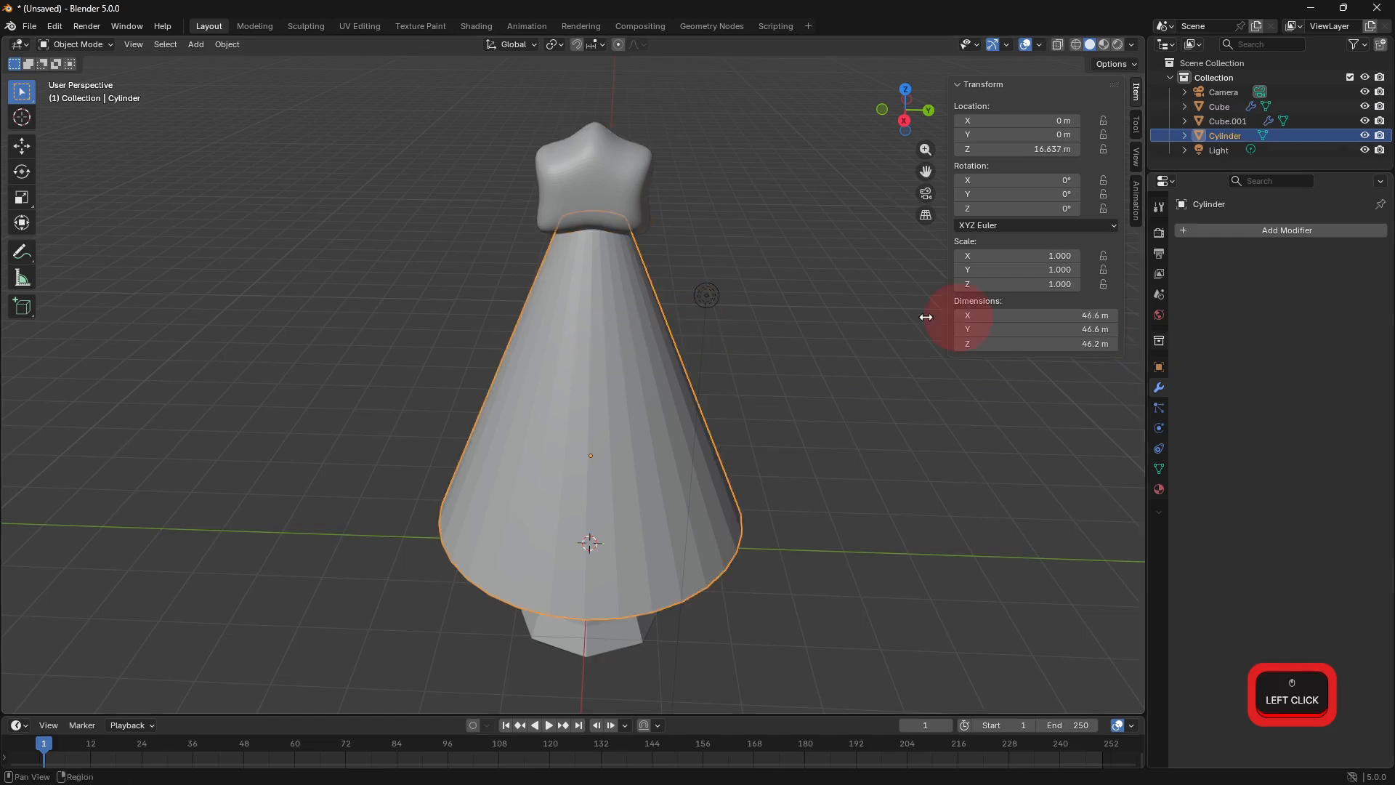
{"action": "left_click", "coordinate": [1287, 229]}
{"action": "left_click", "coordinate": [1265, 263]}
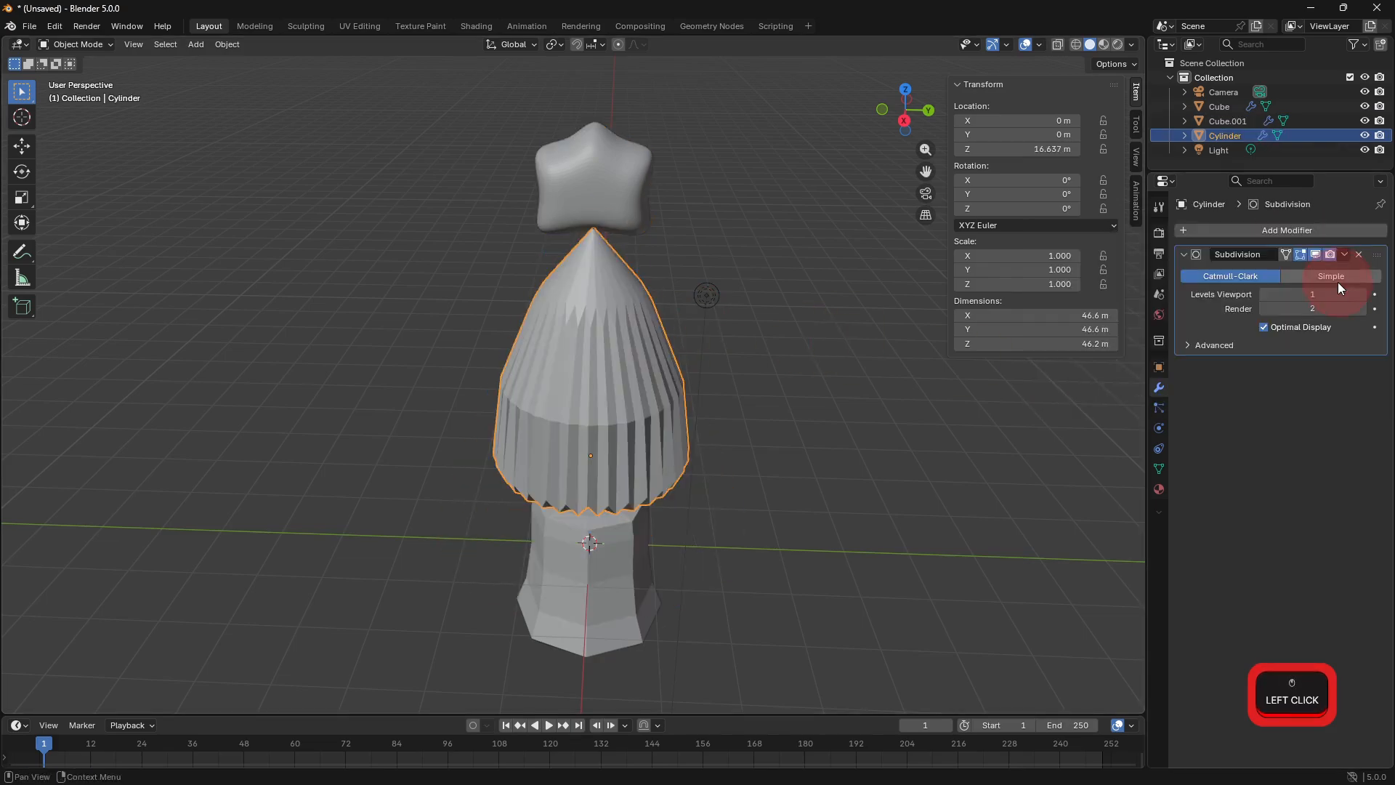
{"action": "left_click", "coordinate": [1368, 294]}
{"action": "left_click", "coordinate": [1368, 294]}
{"action": "left_click", "coordinate": [1332, 276]}
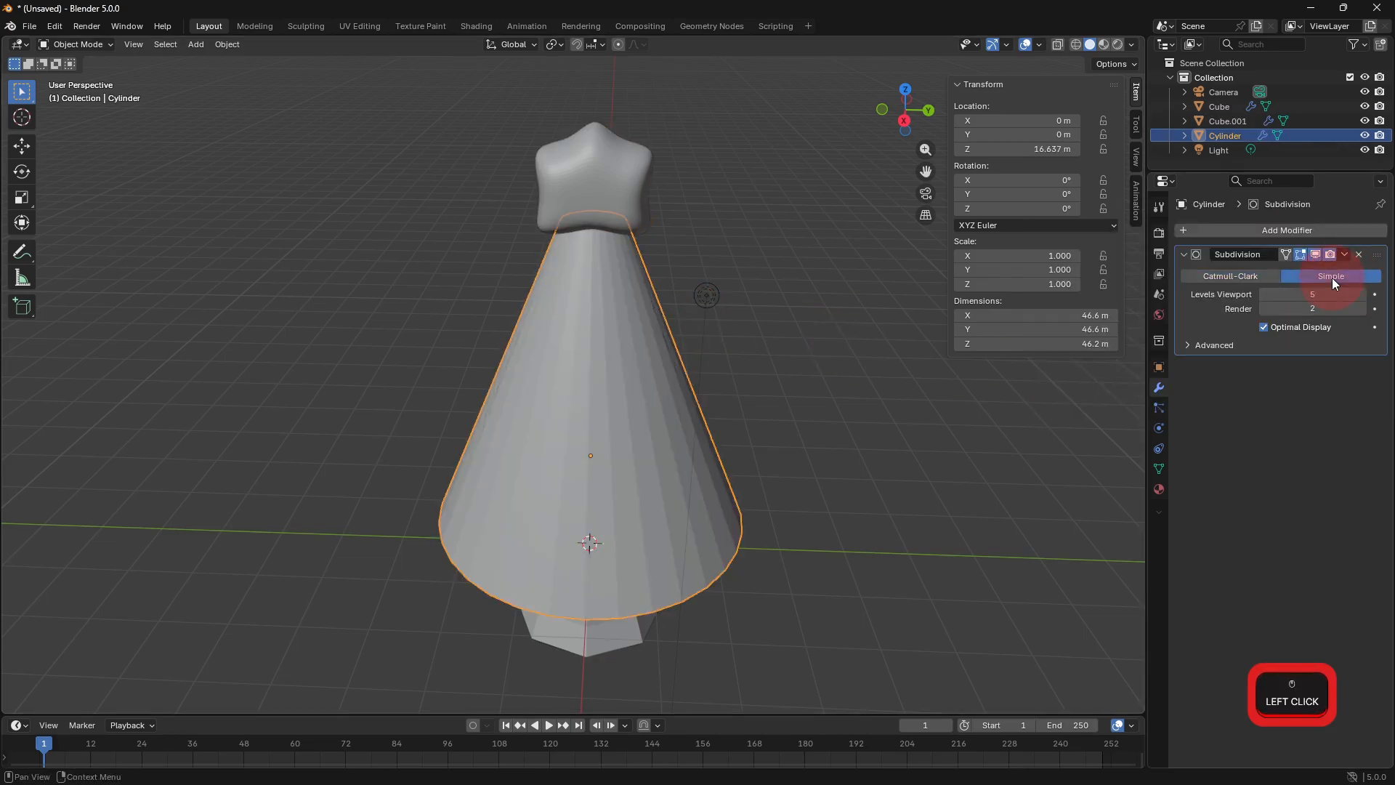
Add a Displace modifier to the cone with a new texture using the image KR_Woven_Texture_4096x4096.png.
{"action": "left_click", "coordinate": [1260, 231]}
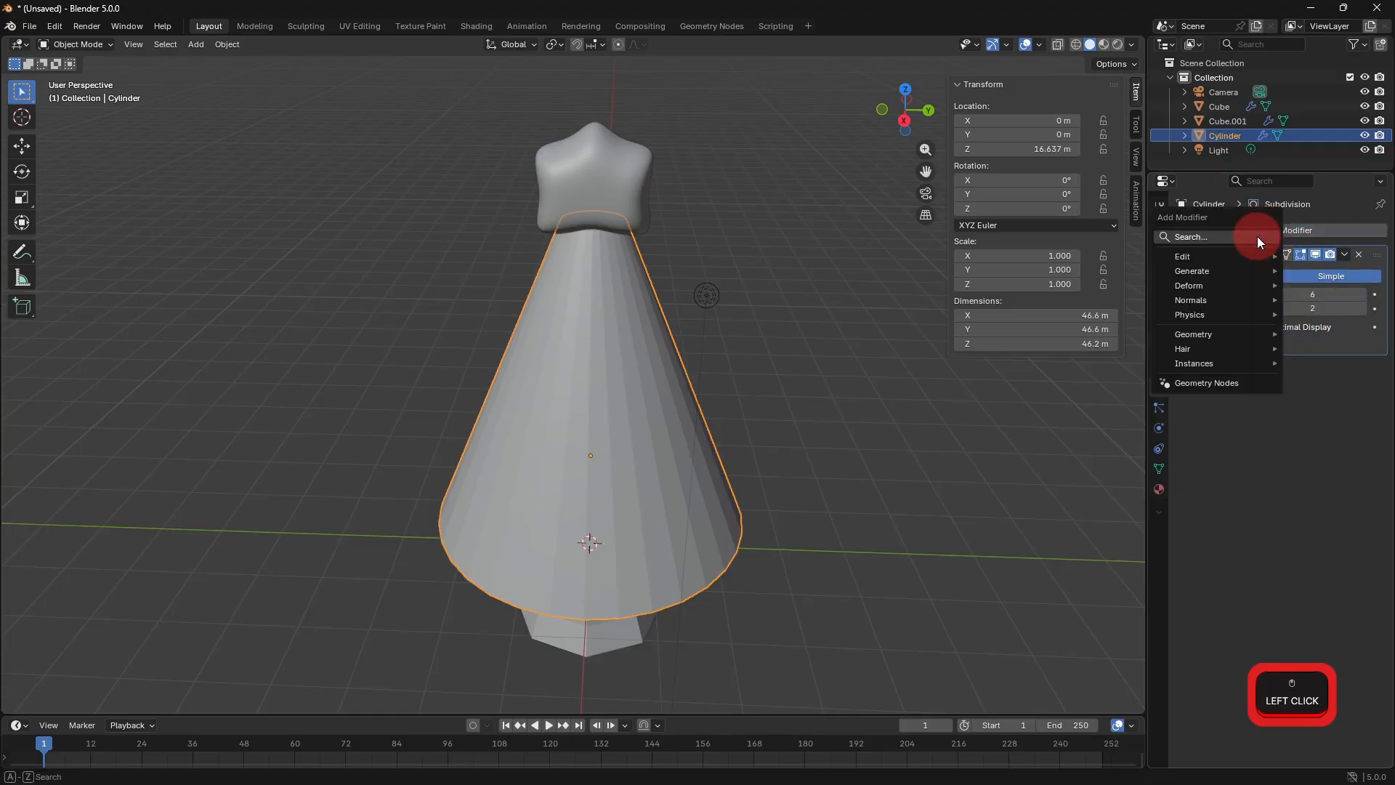
{"action": "left_click", "coordinate": [1272, 283]}
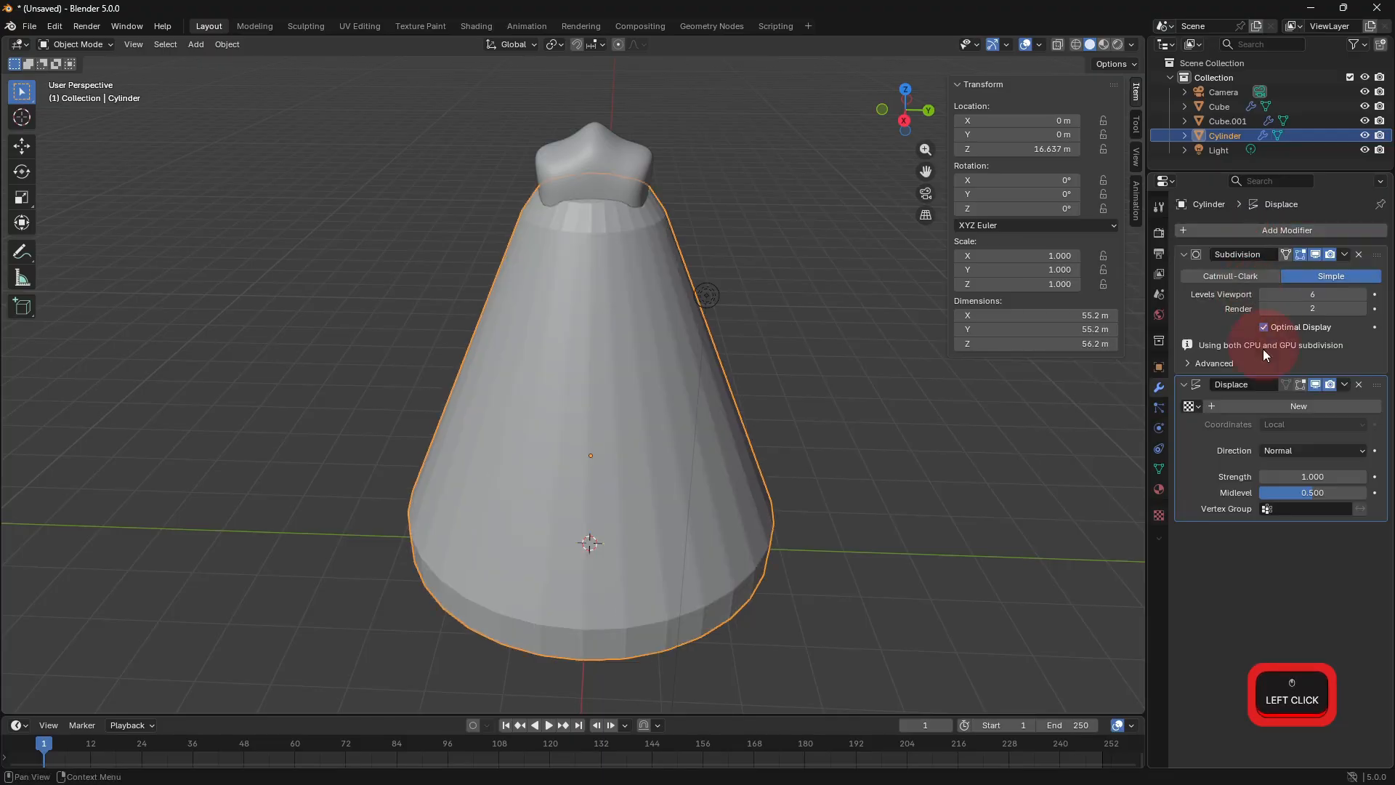
{"action": "left_click", "coordinate": [1215, 404]}
{"action": "left_click", "coordinate": [1158, 515]}
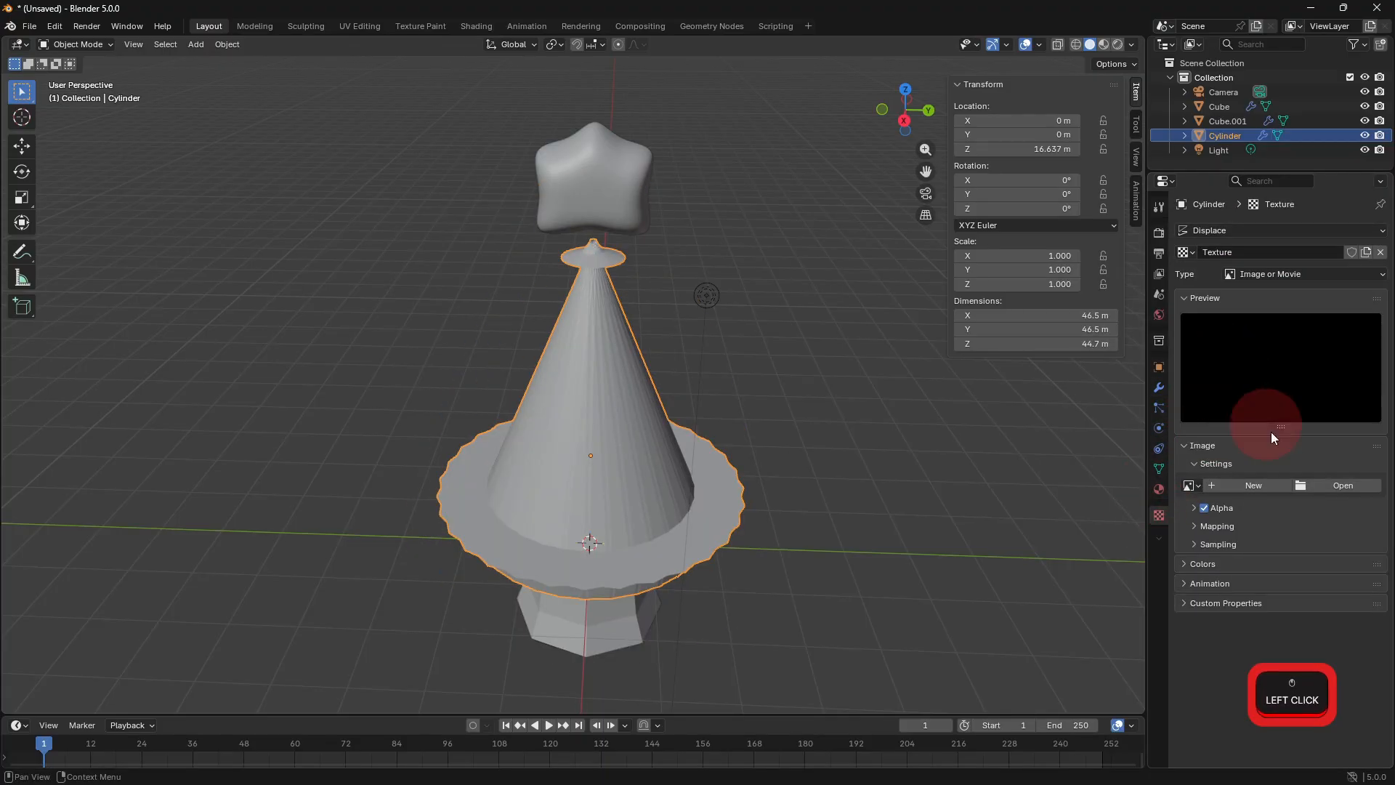
{"action": "left_click", "coordinate": [1327, 487]}
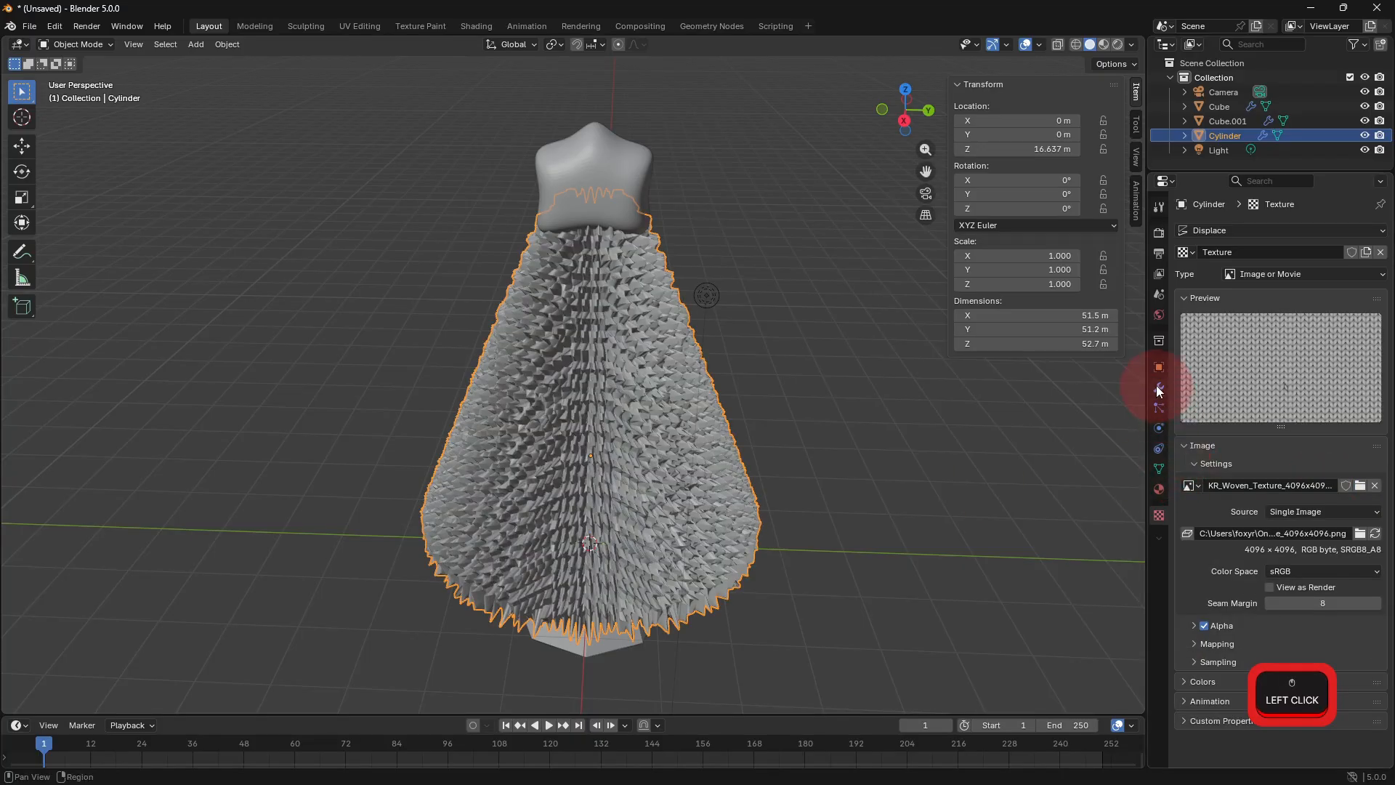
Set the cone's Displace strength to 0.1 and its texture coordinates to UV.
{"action": "left_click", "coordinate": [1159, 389]}
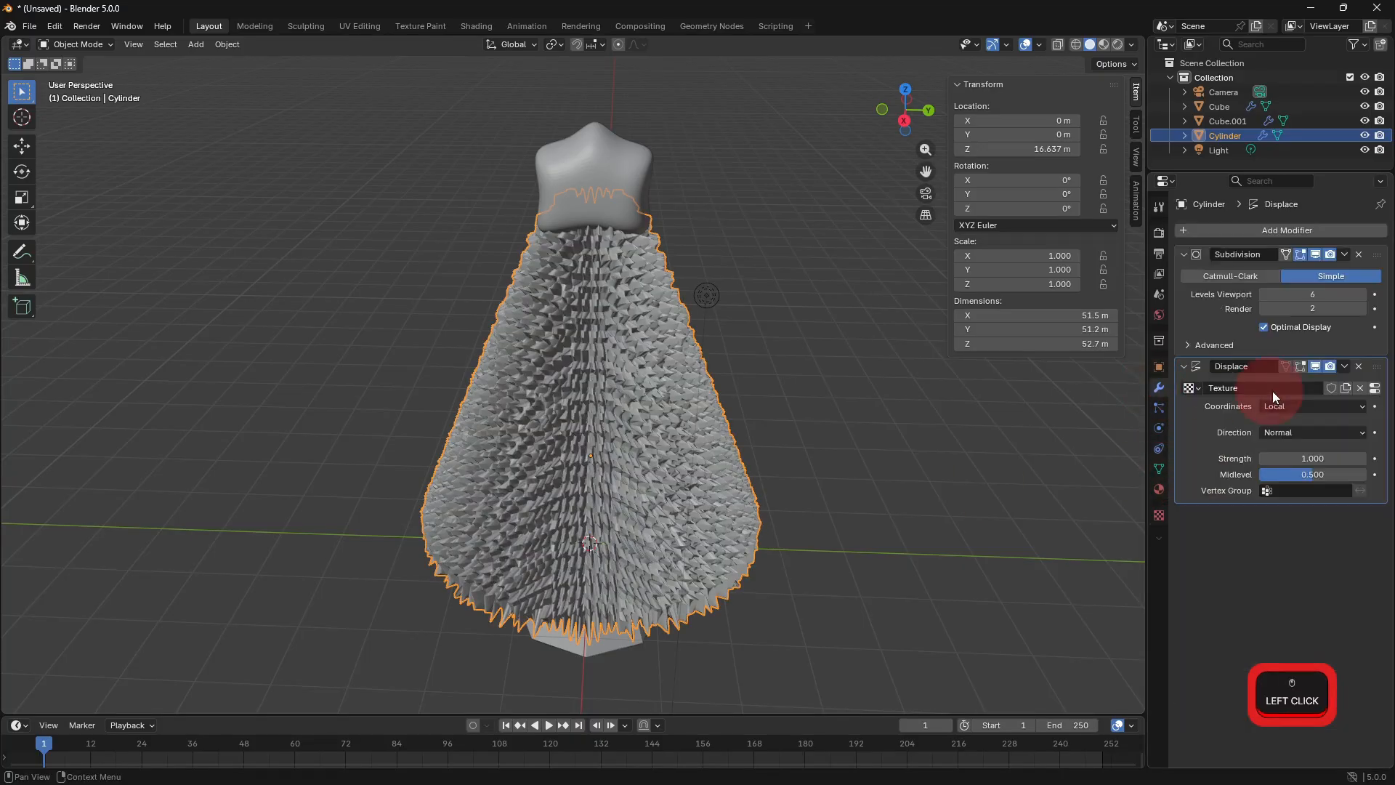
{"action": "left_click", "coordinate": [1302, 453]}
{"action": "type", "text": "0.1"}
{"action": "key", "text": "Return"}
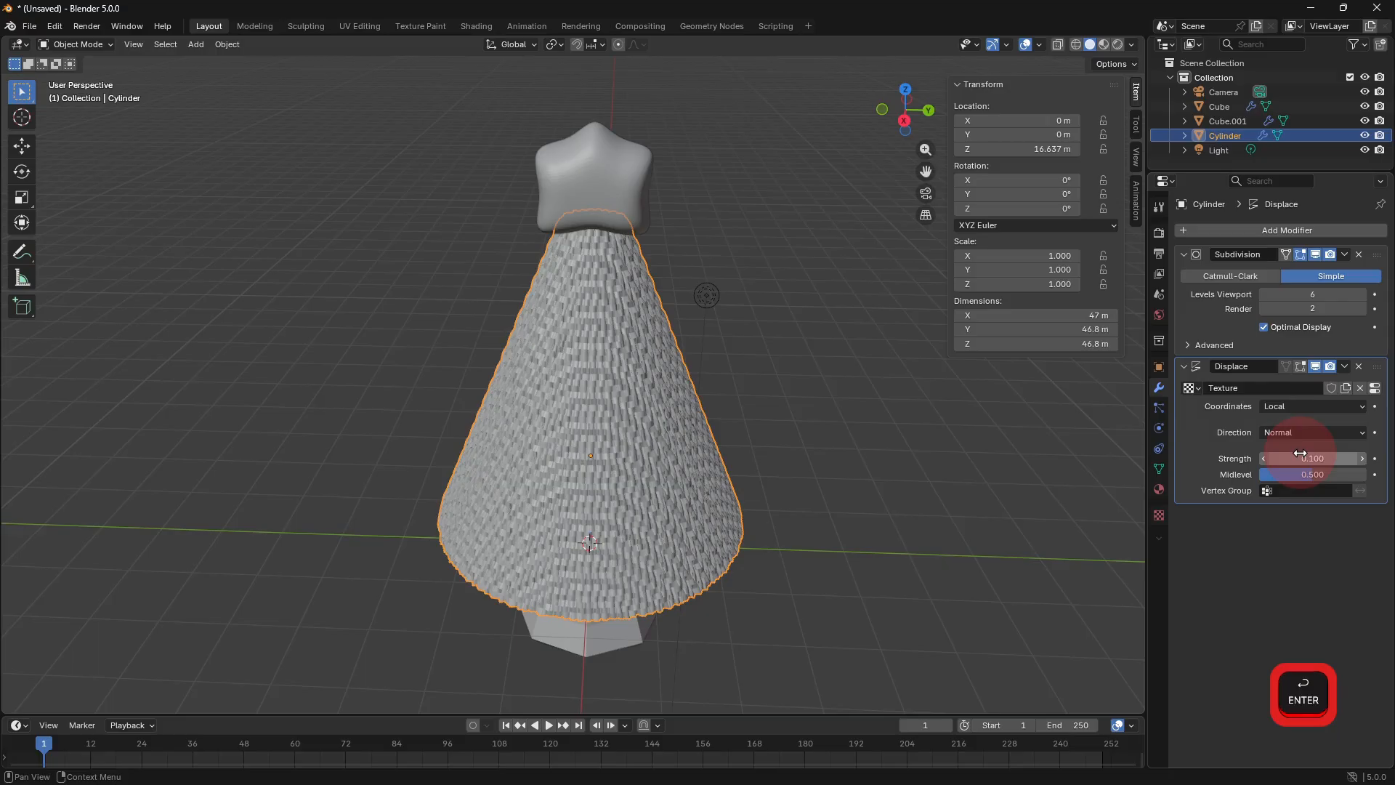
{"action": "left_click", "coordinate": [1288, 407]}
{"action": "left_click", "coordinate": [1300, 466]}
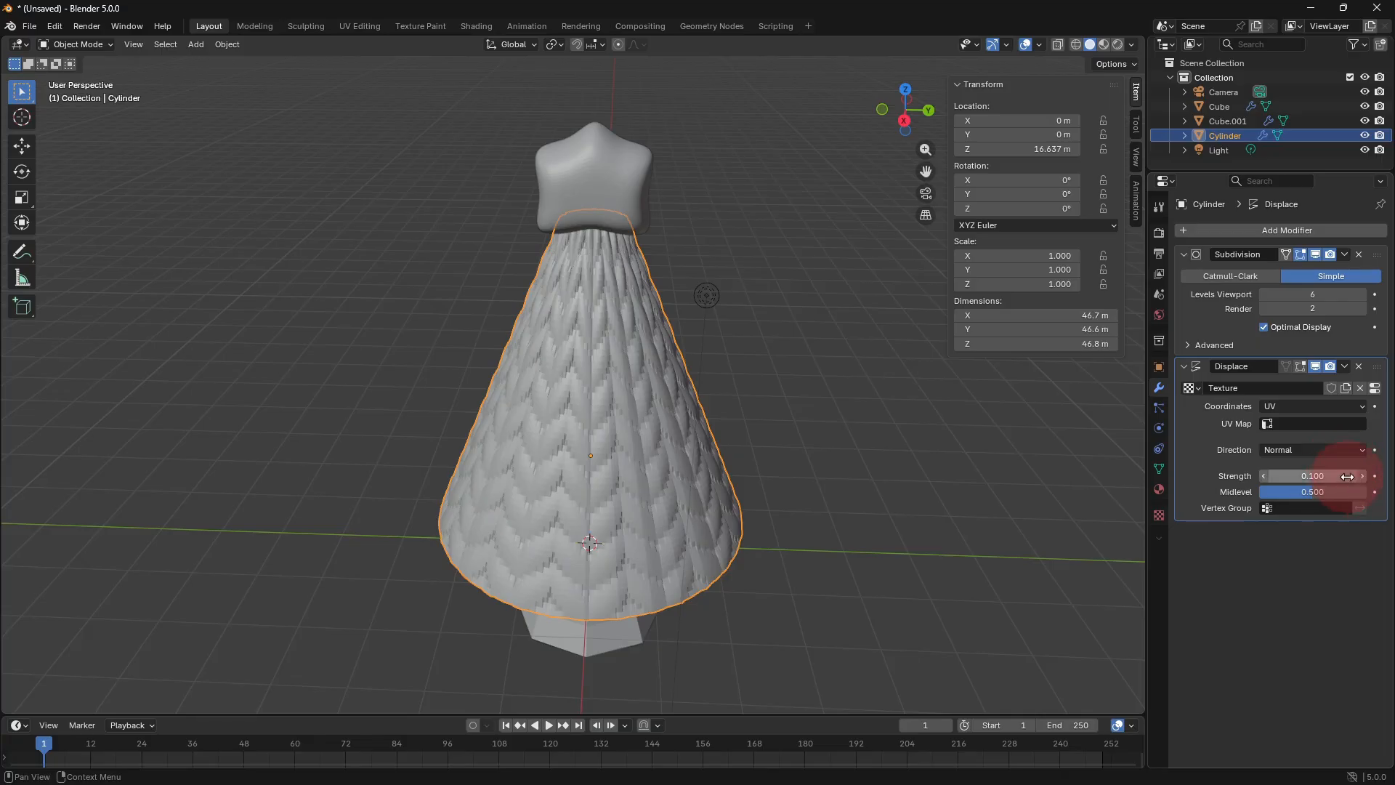
Increase the cone's Displace strength to 0.3.
{"action": "left_click", "coordinate": [1322, 476]}
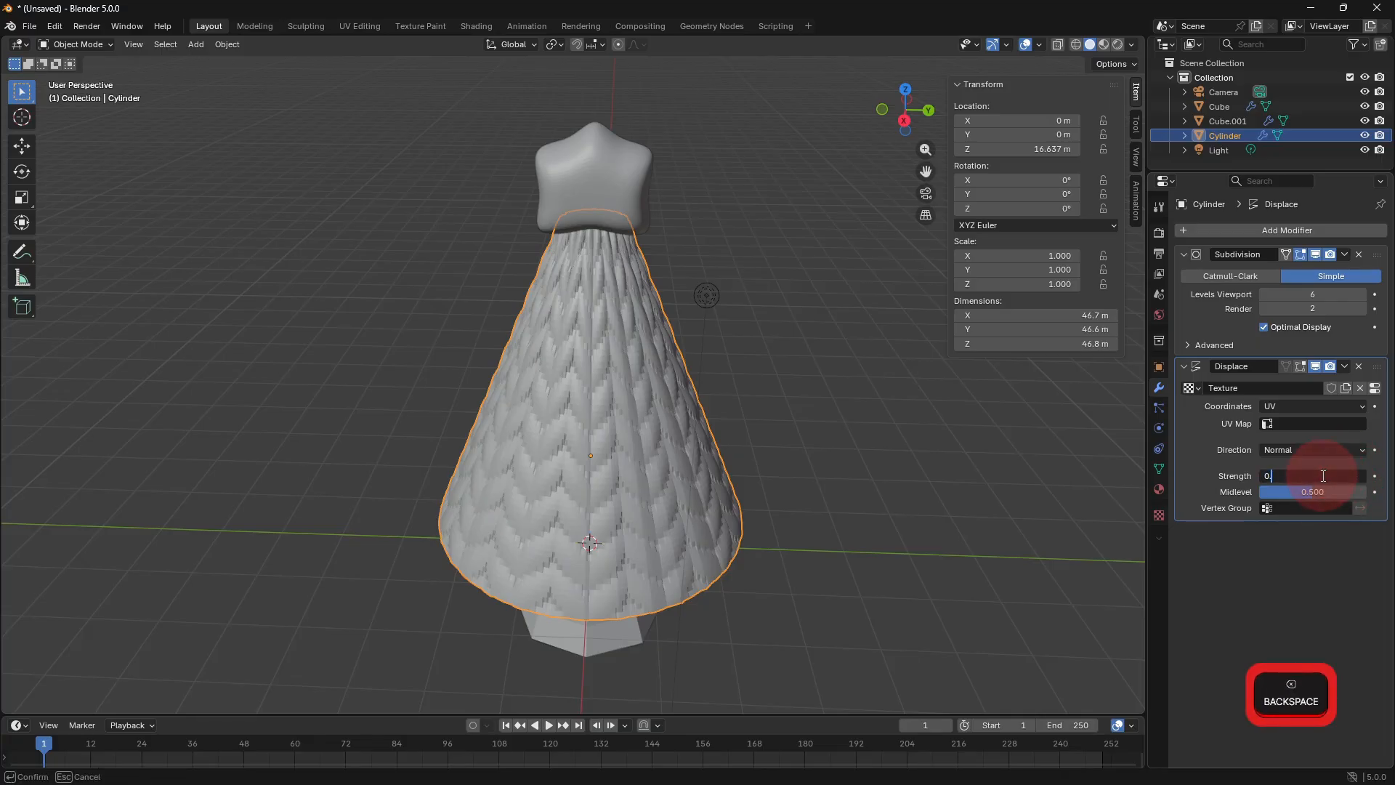
{"action": "key", "text": "Return"}
{"action": "left_click", "coordinate": [1321, 475]}
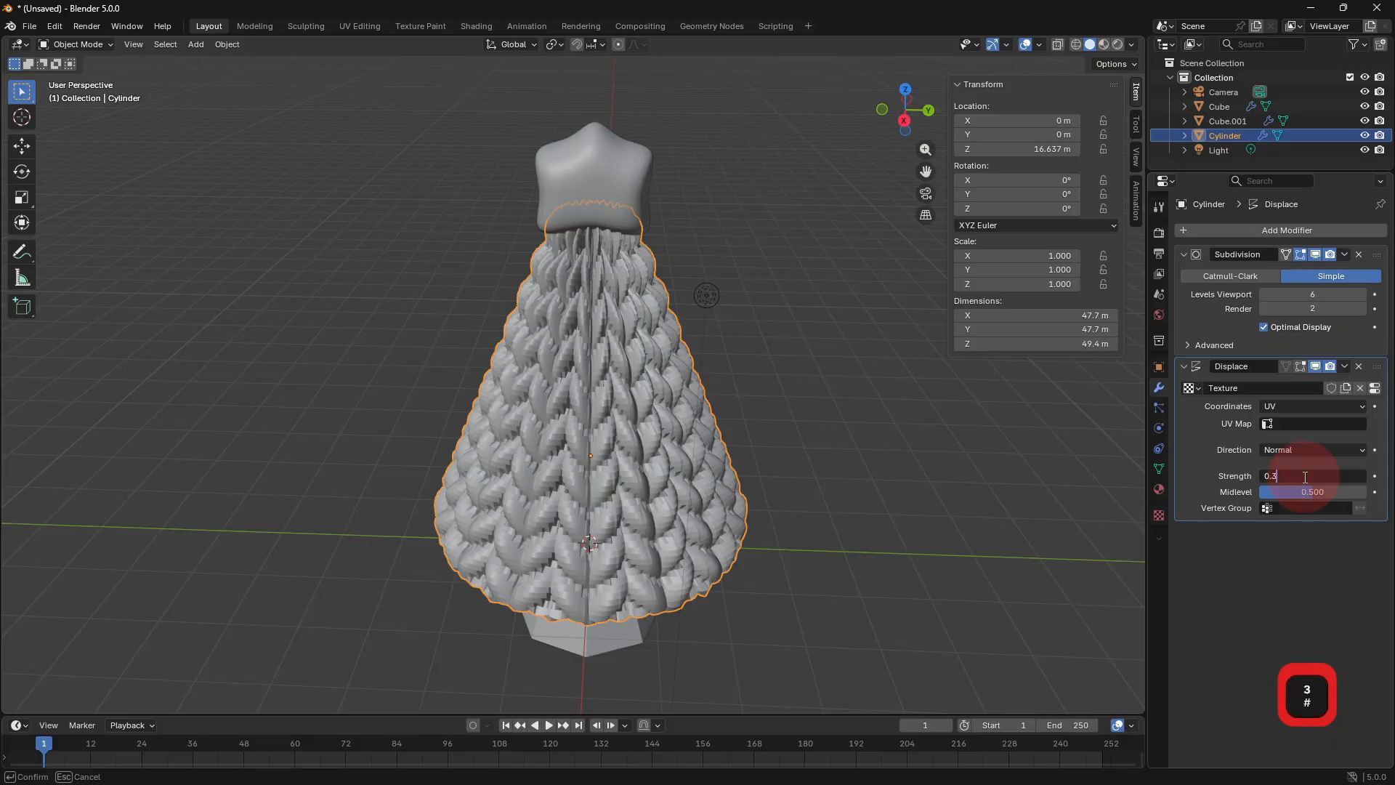
{"action": "type", "text": "0.3"}
{"action": "key", "text": "Return"}
Add a Displace modifier to the trunk, using the existing Texture with UV coordinates.
{"action": "middle_click_drag", "start_coordinate": [1019, 474], "coordinate": [979, 403]}
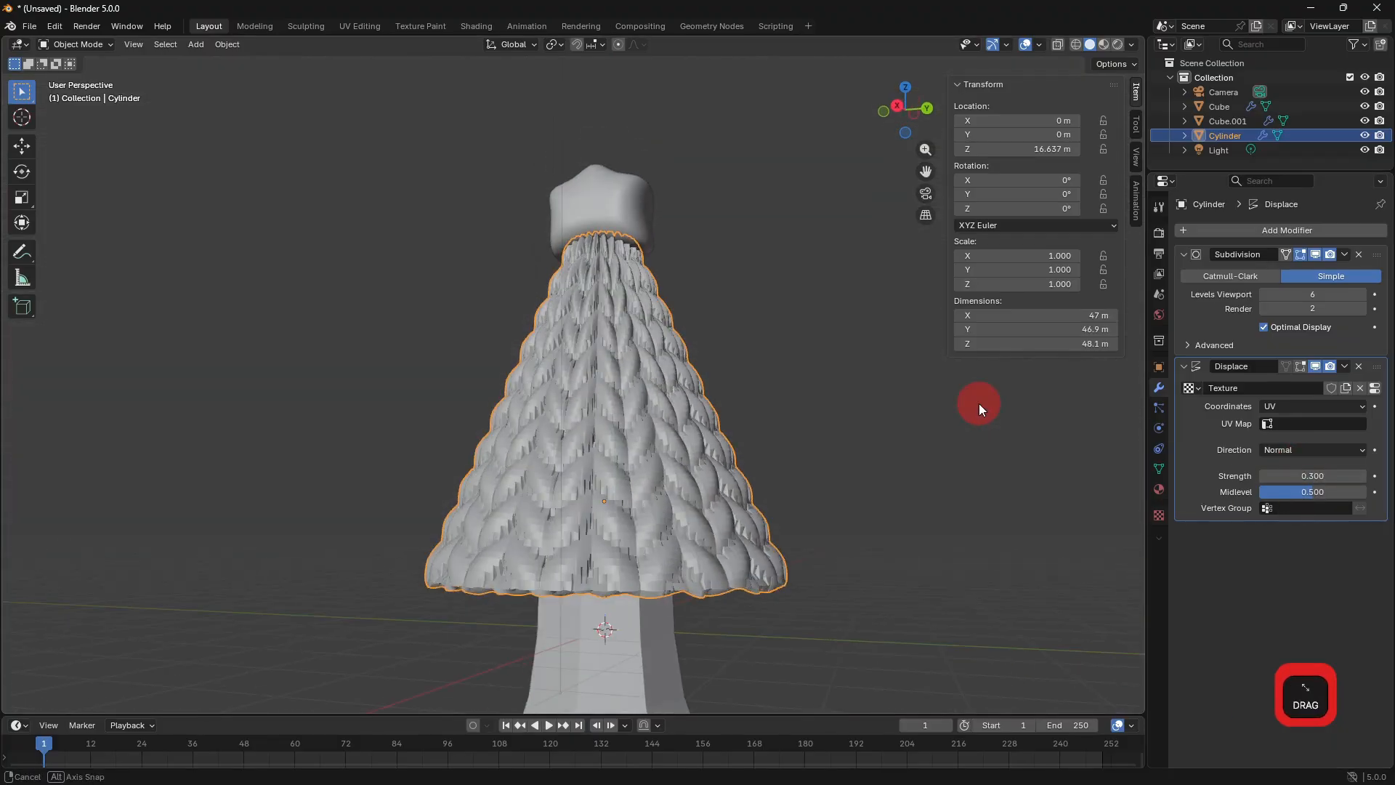
{"action": "left_click", "coordinate": [592, 663]}
{"action": "left_click", "coordinate": [1266, 233]}
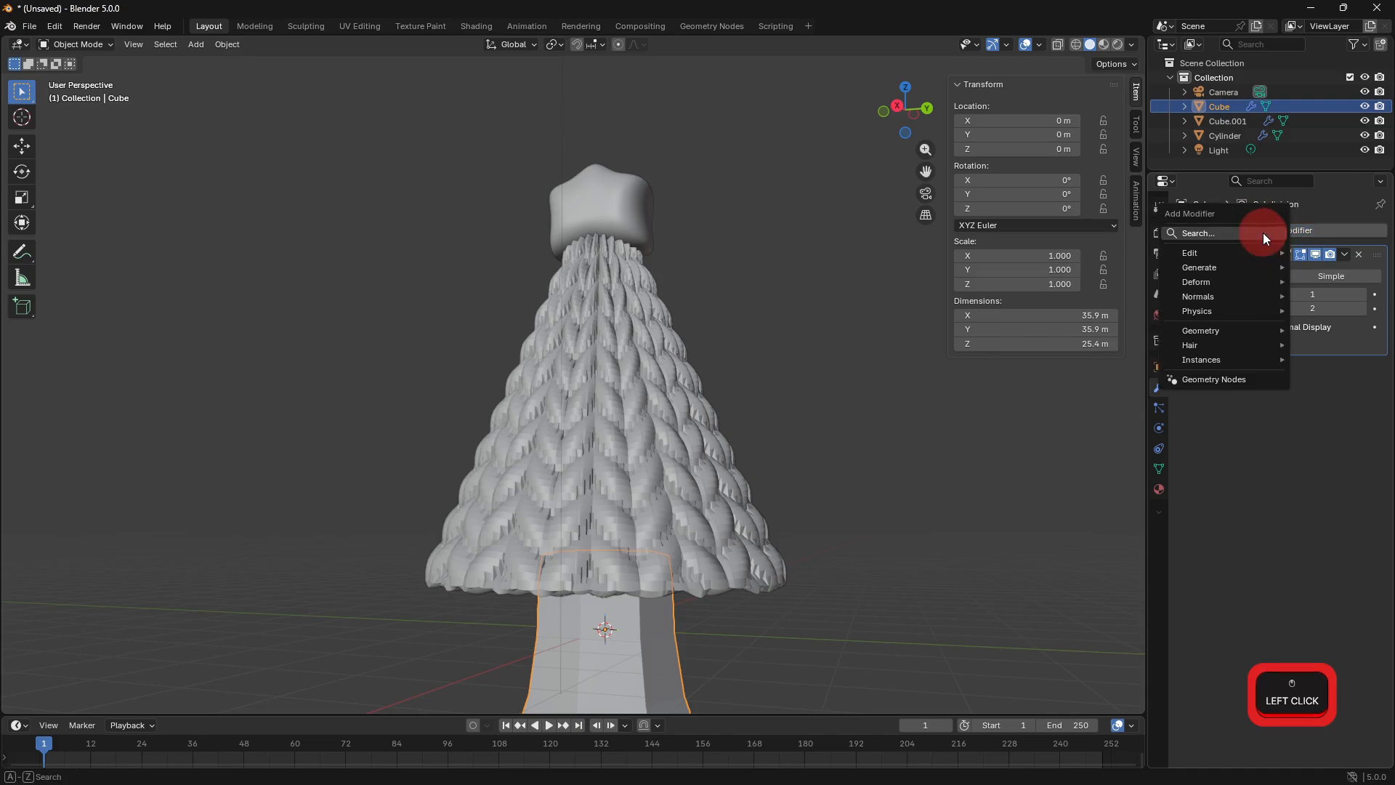
{"action": "left_click", "coordinate": [1232, 239]}
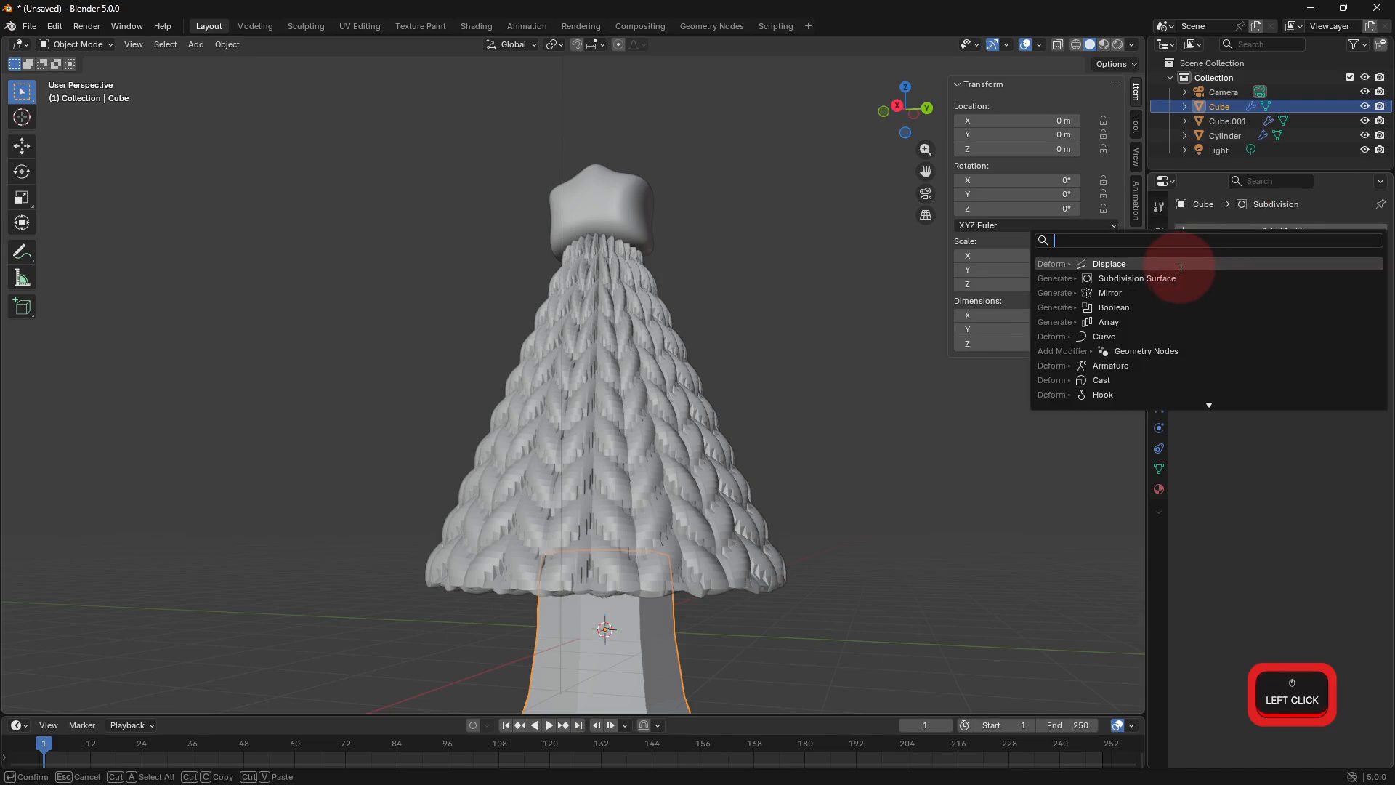
{"action": "left_click", "coordinate": [1181, 265]}
{"action": "left_click", "coordinate": [1196, 407]}
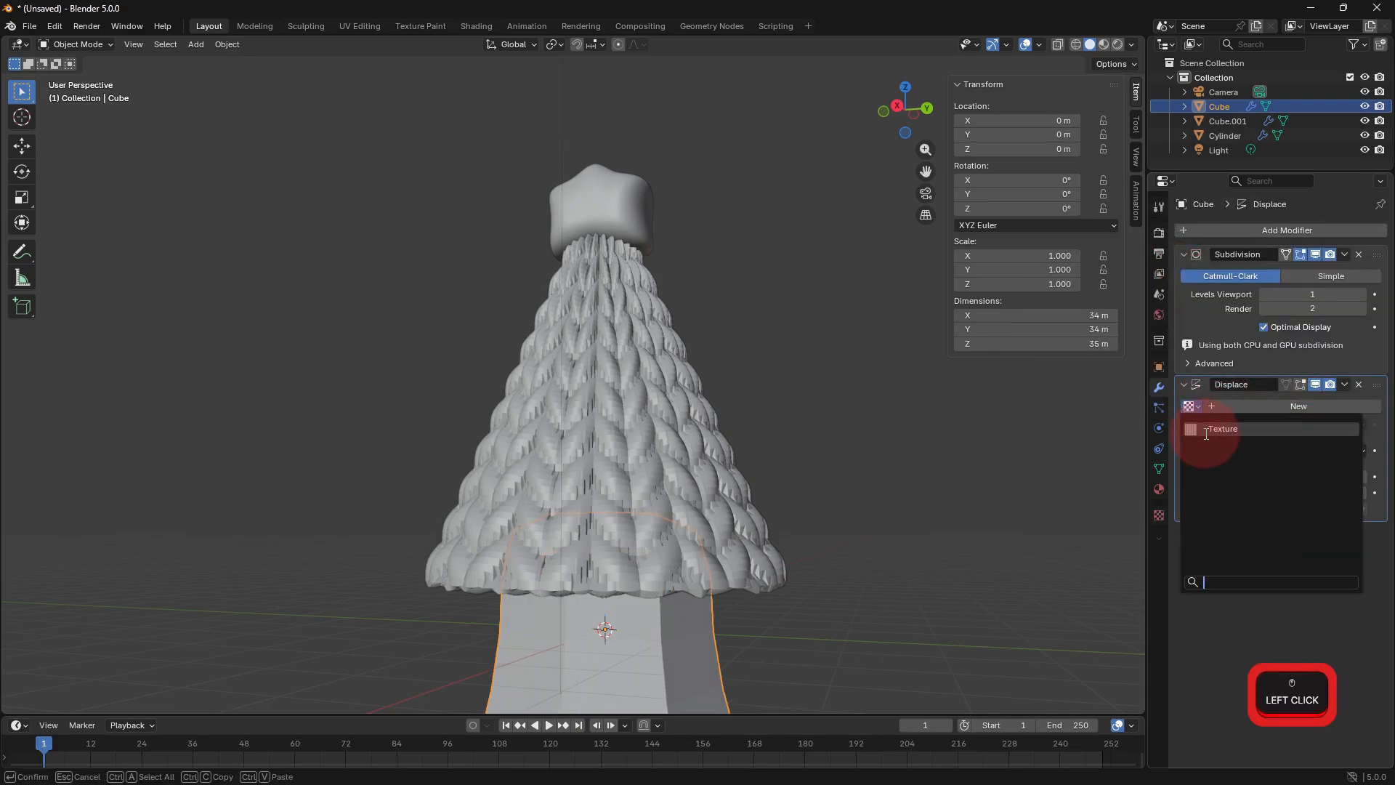
{"action": "left_click", "coordinate": [1216, 424]}
{"action": "left_click", "coordinate": [1286, 407]}
{"action": "left_click", "coordinate": [1289, 473]}
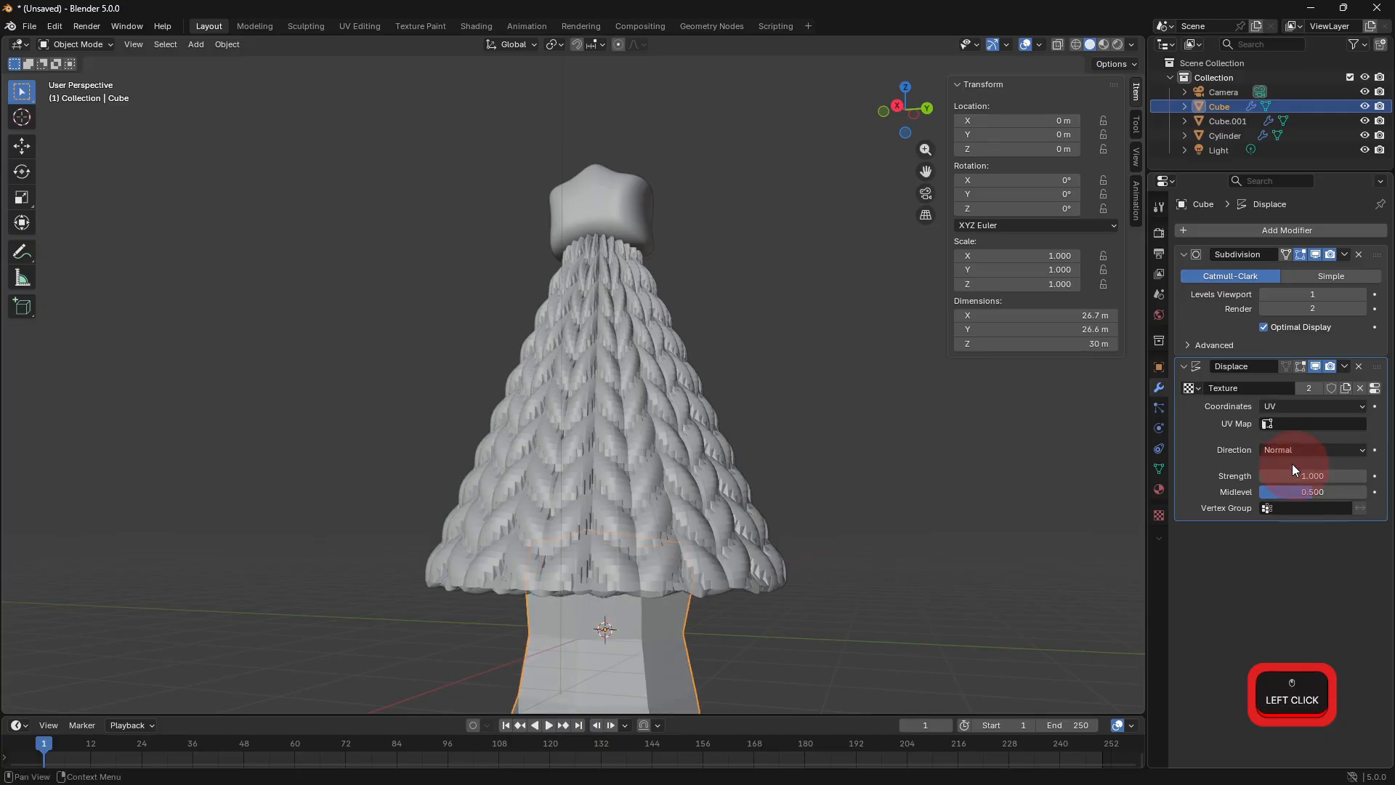
Set the trunk's Displace strength to 0.1 and raise its Subdivision viewport levels to 6.
{"action": "left_click", "coordinate": [1294, 450]}
{"action": "left_click", "coordinate": [1250, 509]}
{"action": "left_click", "coordinate": [1298, 475]}
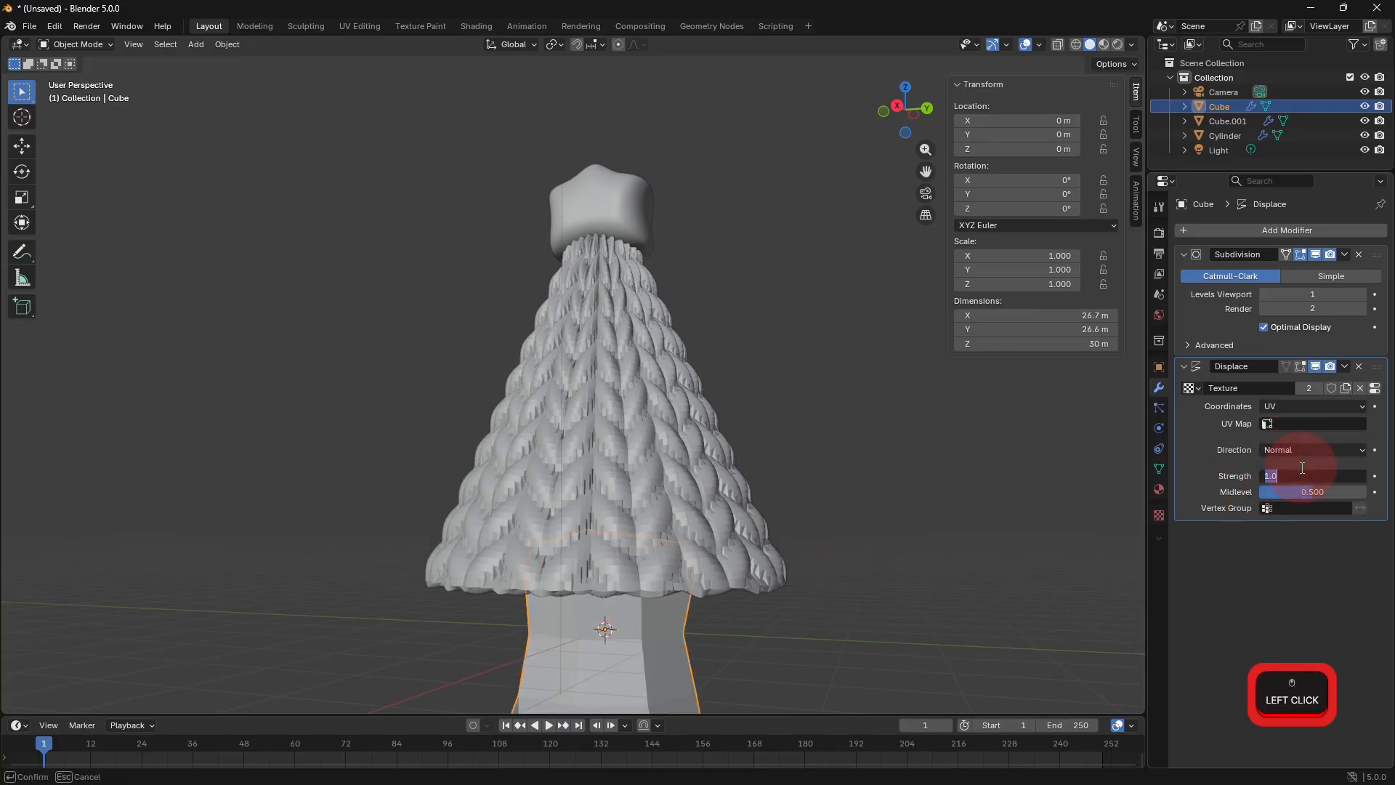
{"action": "type", "text": ".1"}
{"action": "key", "text": "Return"}
{"action": "left_click", "coordinate": [1363, 293]}
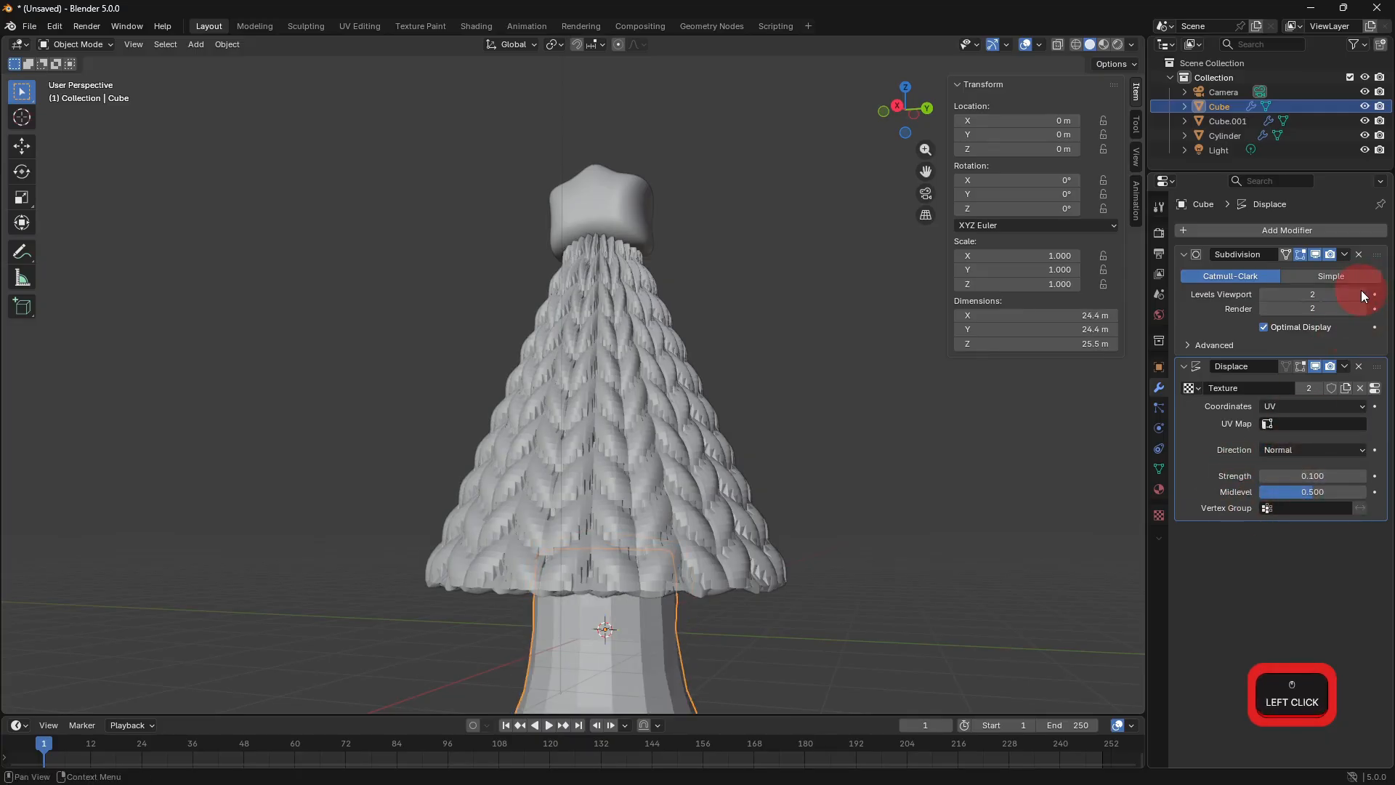
{"action": "left_click", "coordinate": [1363, 293]}
{"action": "left_click", "coordinate": [1362, 294]}
{"action": "left_click", "coordinate": [1363, 293]}
{"action": "left_click", "coordinate": [1363, 293]}
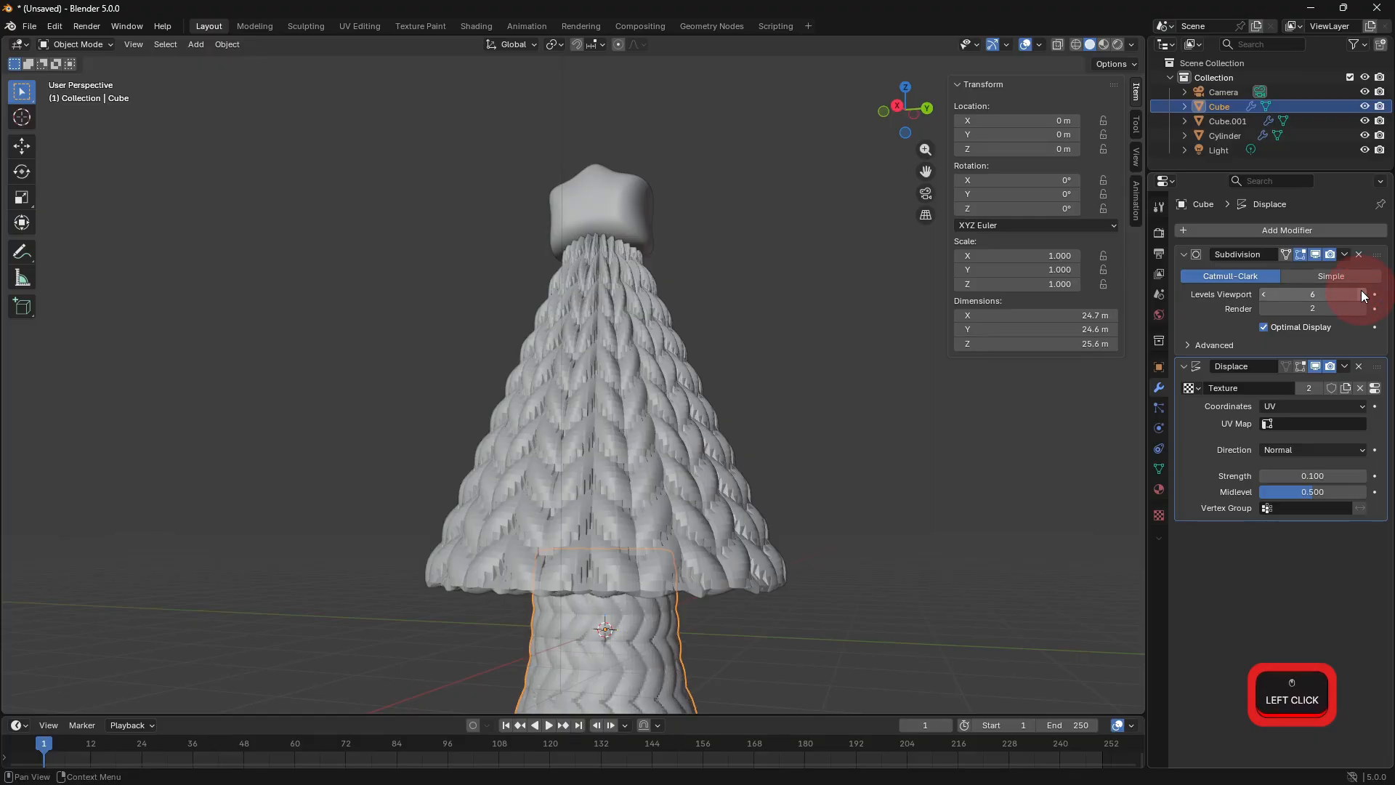
Try a Displace strength of 0.3 on the trunk and settle on 0.2.
{"action": "left_click", "coordinate": [1334, 476]}
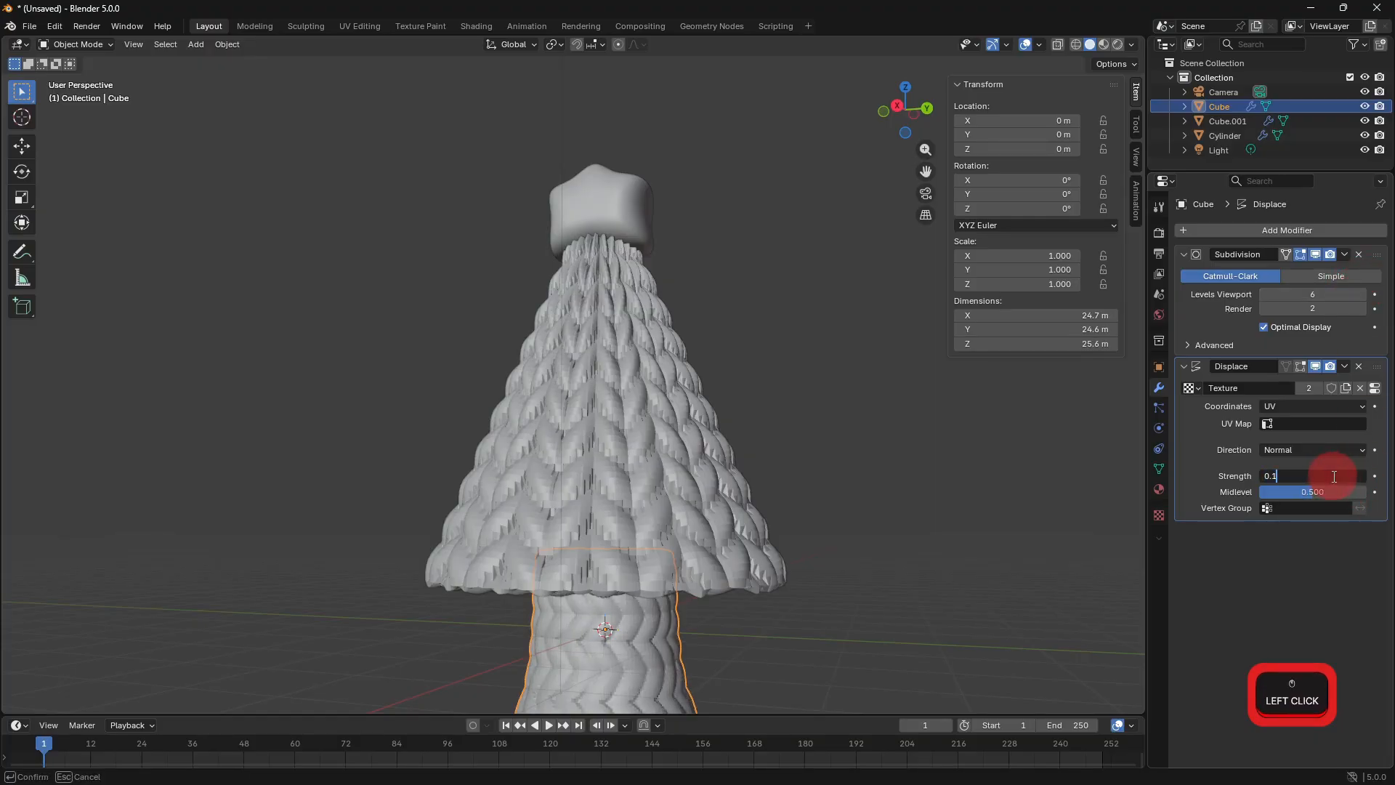
{"action": "type", "text": "3"}
{"action": "key", "text": "Return"}
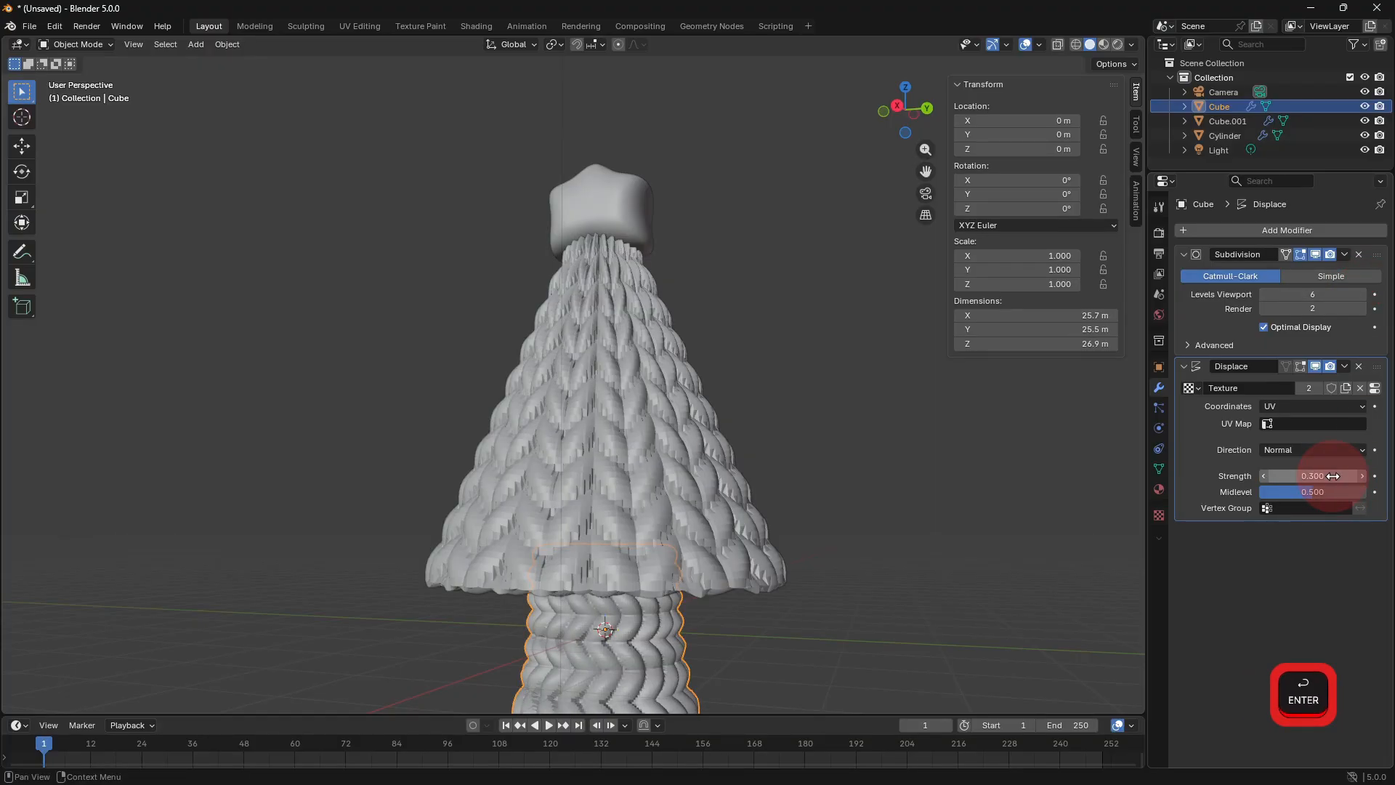
{"action": "left_click", "coordinate": [1315, 475]}
{"action": "type", "text": "2"}
{"action": "key", "text": "Return"}
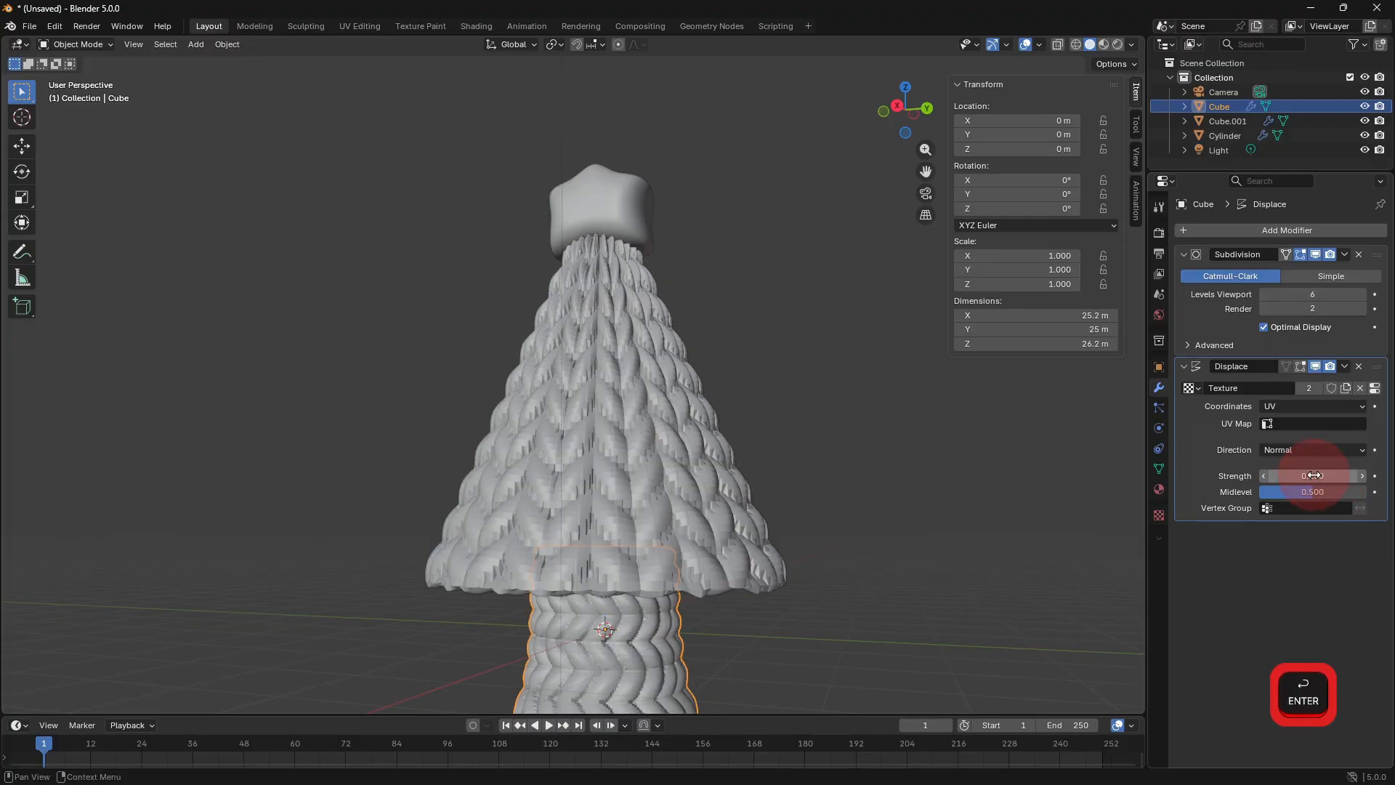
Create a vertex group on the trunk and assign the whole mesh to it in Edit Mode.
{"action": "middle_click_drag", "start_coordinate": [935, 622], "coordinate": [800, 442], "text": "shift"}
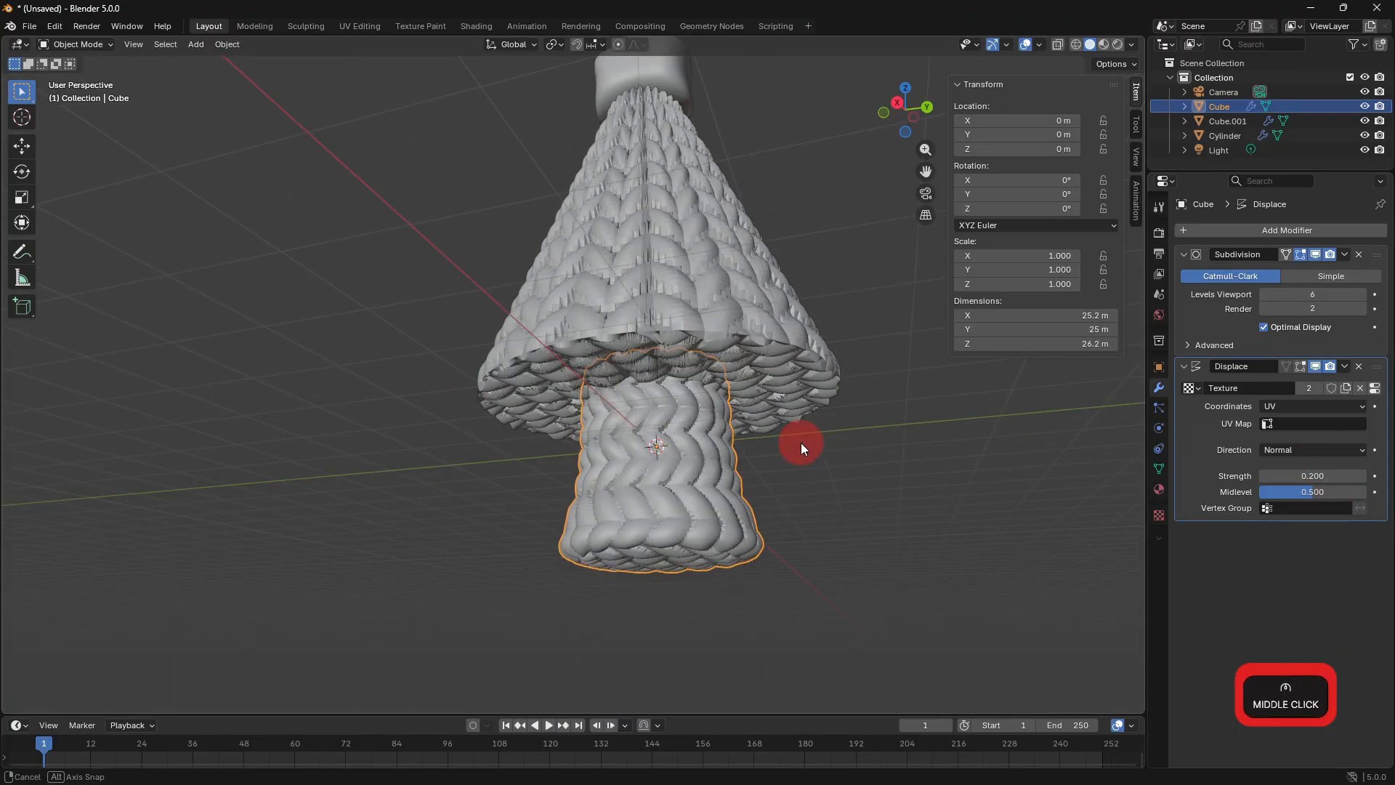
{"action": "left_click", "coordinate": [1159, 469]}
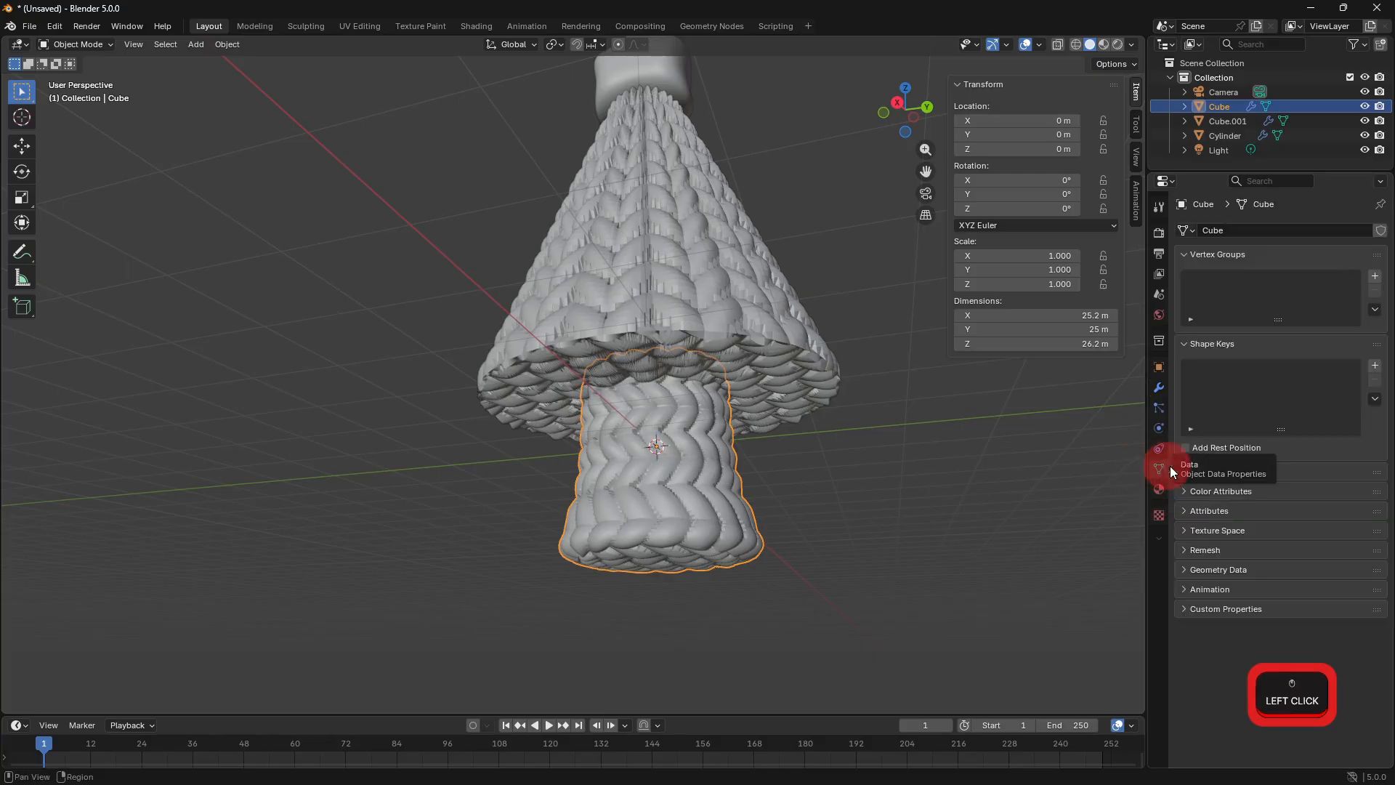
{"action": "left_click", "coordinate": [1375, 277]}
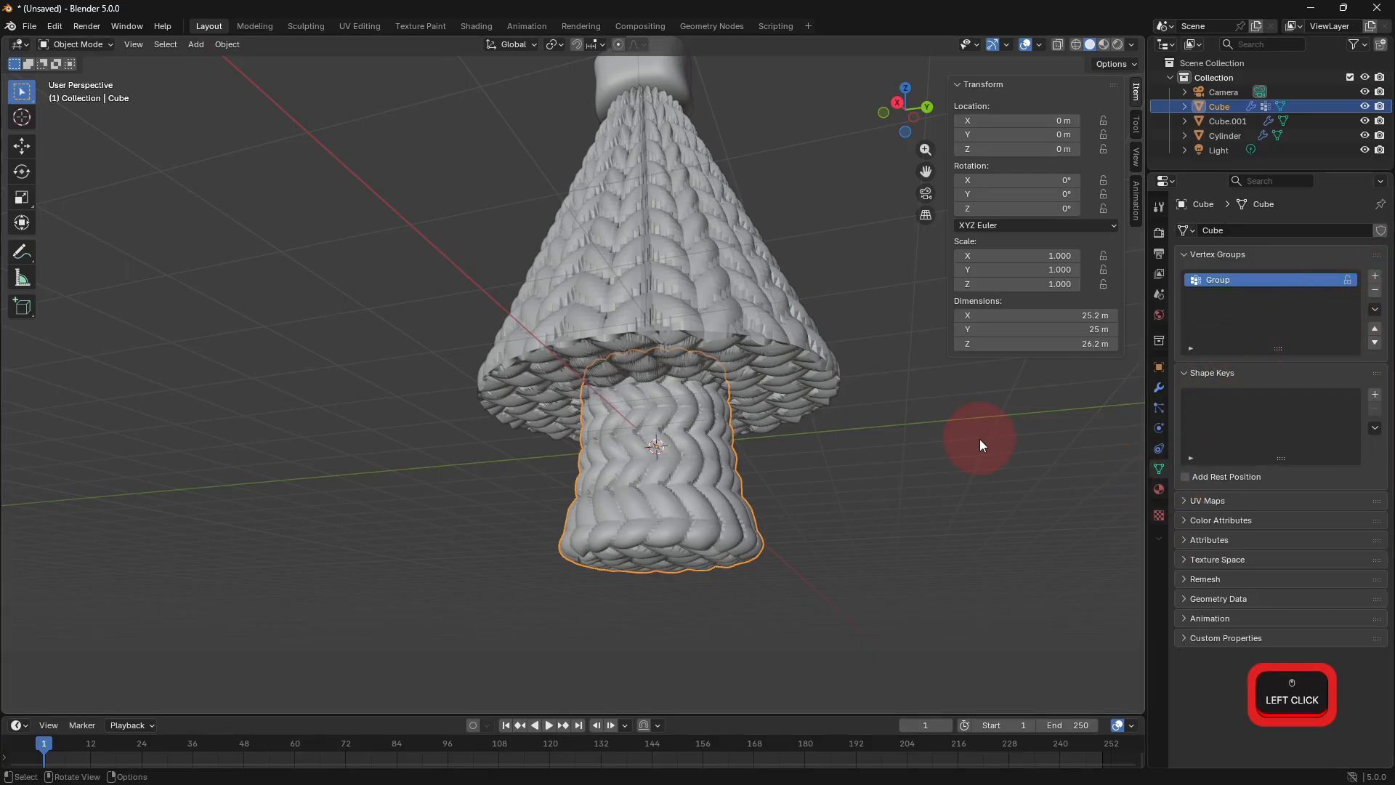
{"action": "key", "text": "Tab"}
{"action": "key", "text": "a"}
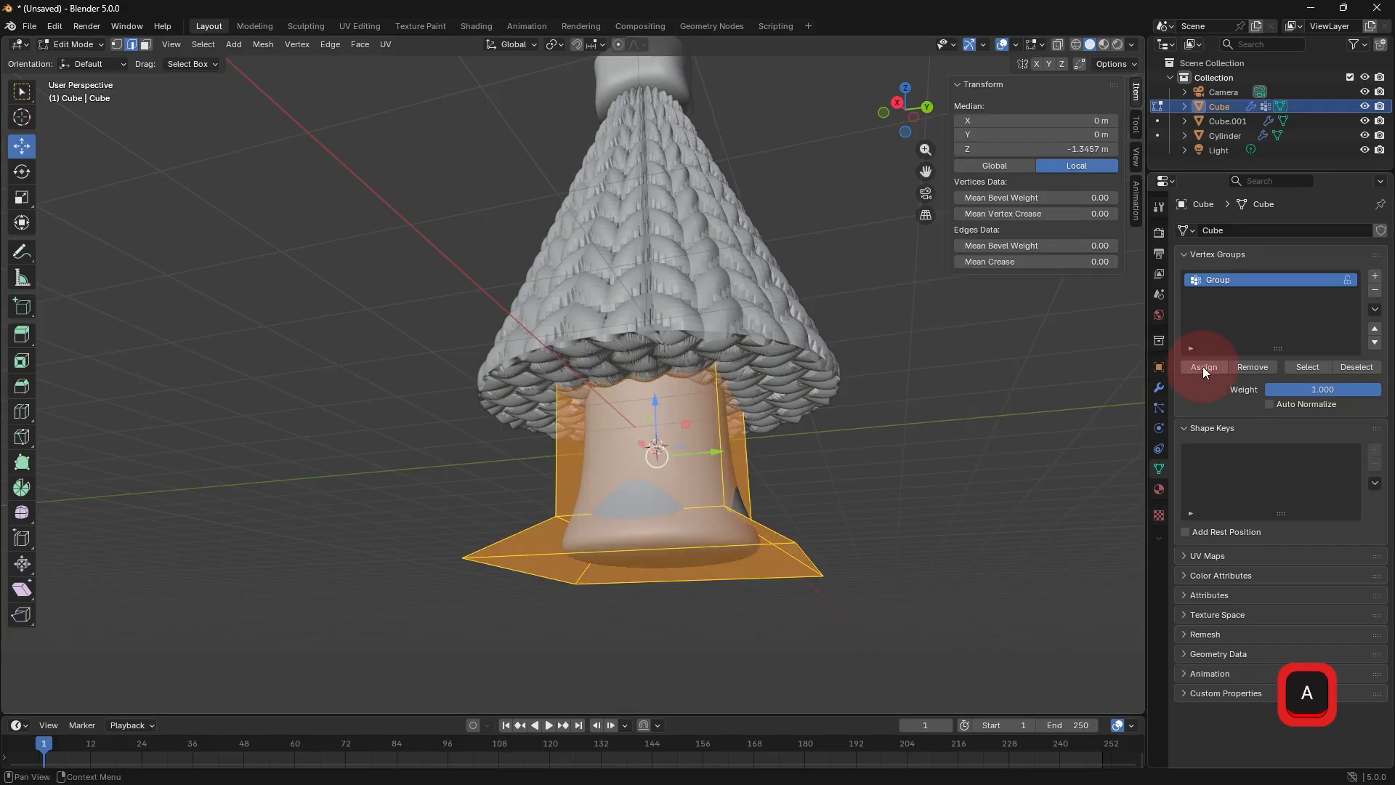
Return to Object Mode and limit the trunk's Displace modifier to the vertex group Group.
{"action": "left_click", "coordinate": [1159, 387]}
{"action": "key", "text": "Tab"}
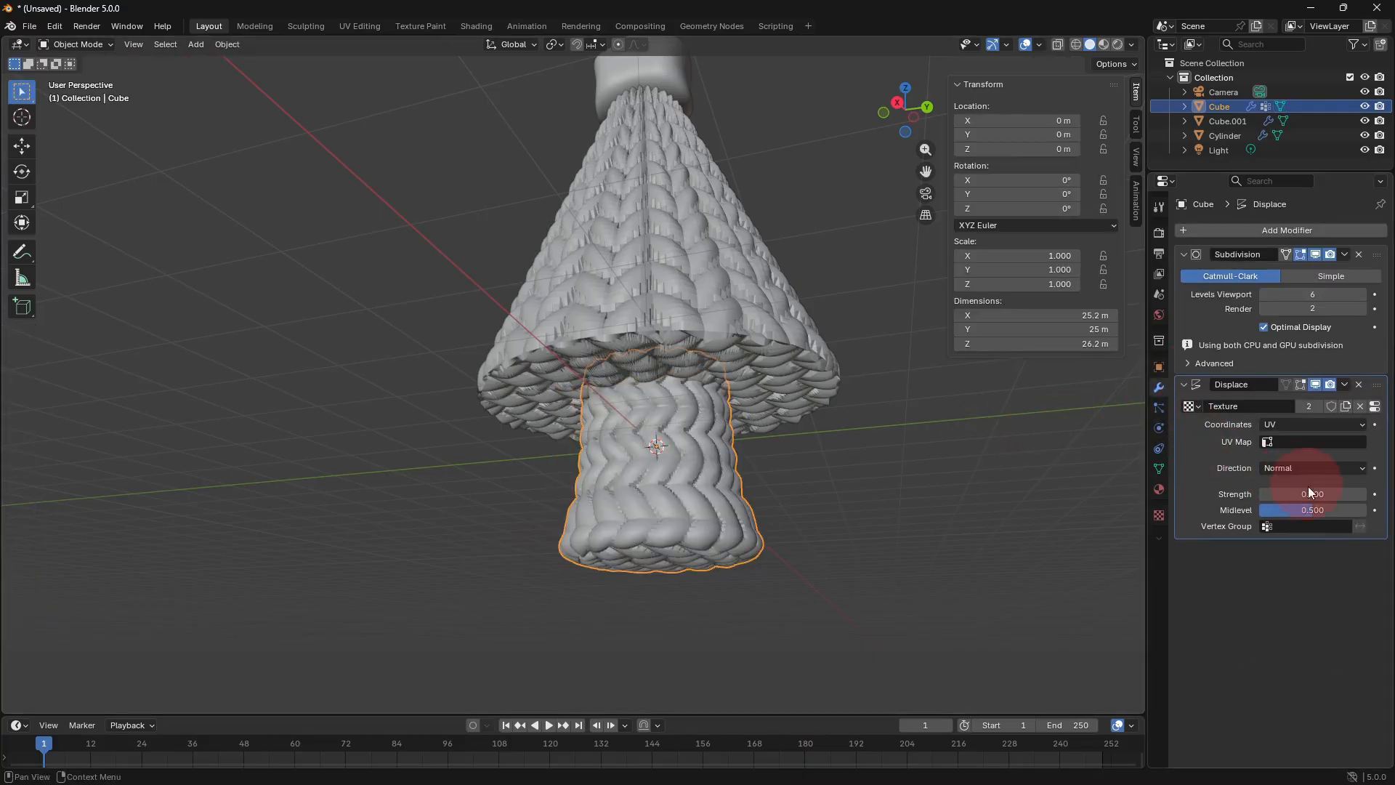
{"action": "left_click", "coordinate": [1305, 523]}
{"action": "left_click", "coordinate": [1273, 546]}
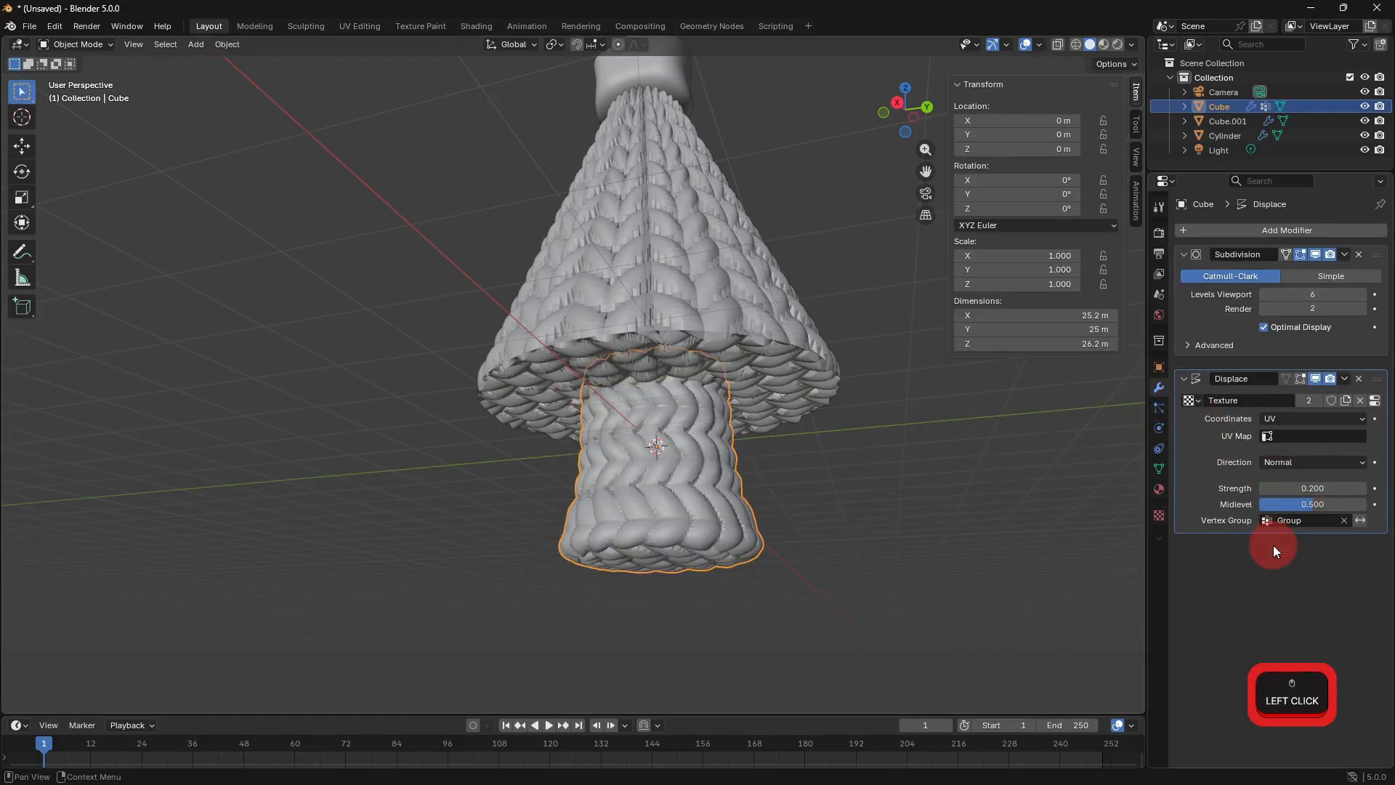
Remove the trunk's bottom face from the vertex group, using face selection in Edit Mode.
{"action": "left_click", "coordinate": [1161, 468]}
{"action": "key", "text": "Tab"}
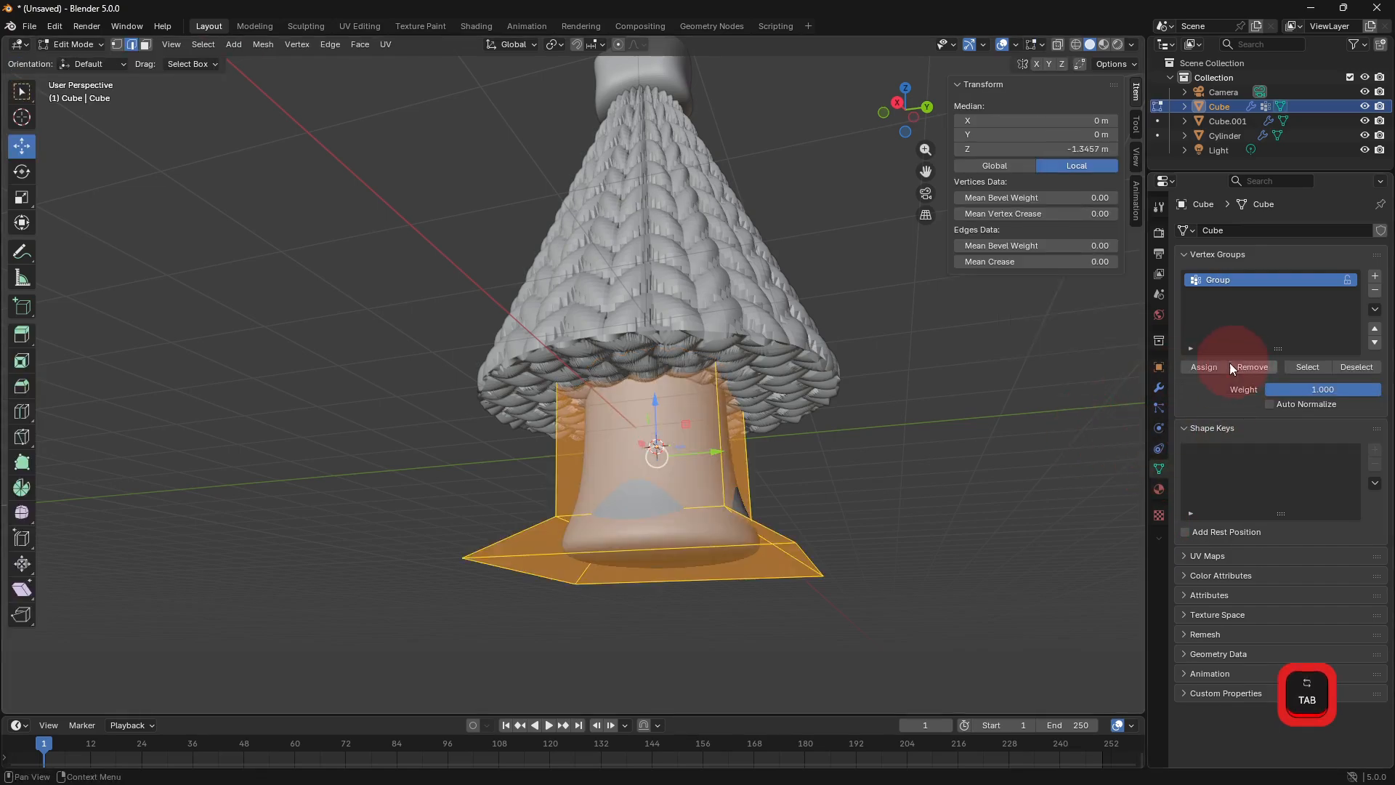
{"action": "left_click", "coordinate": [146, 44]}
{"action": "left_click", "coordinate": [425, 534]}
{"action": "left_click", "coordinate": [633, 572]}
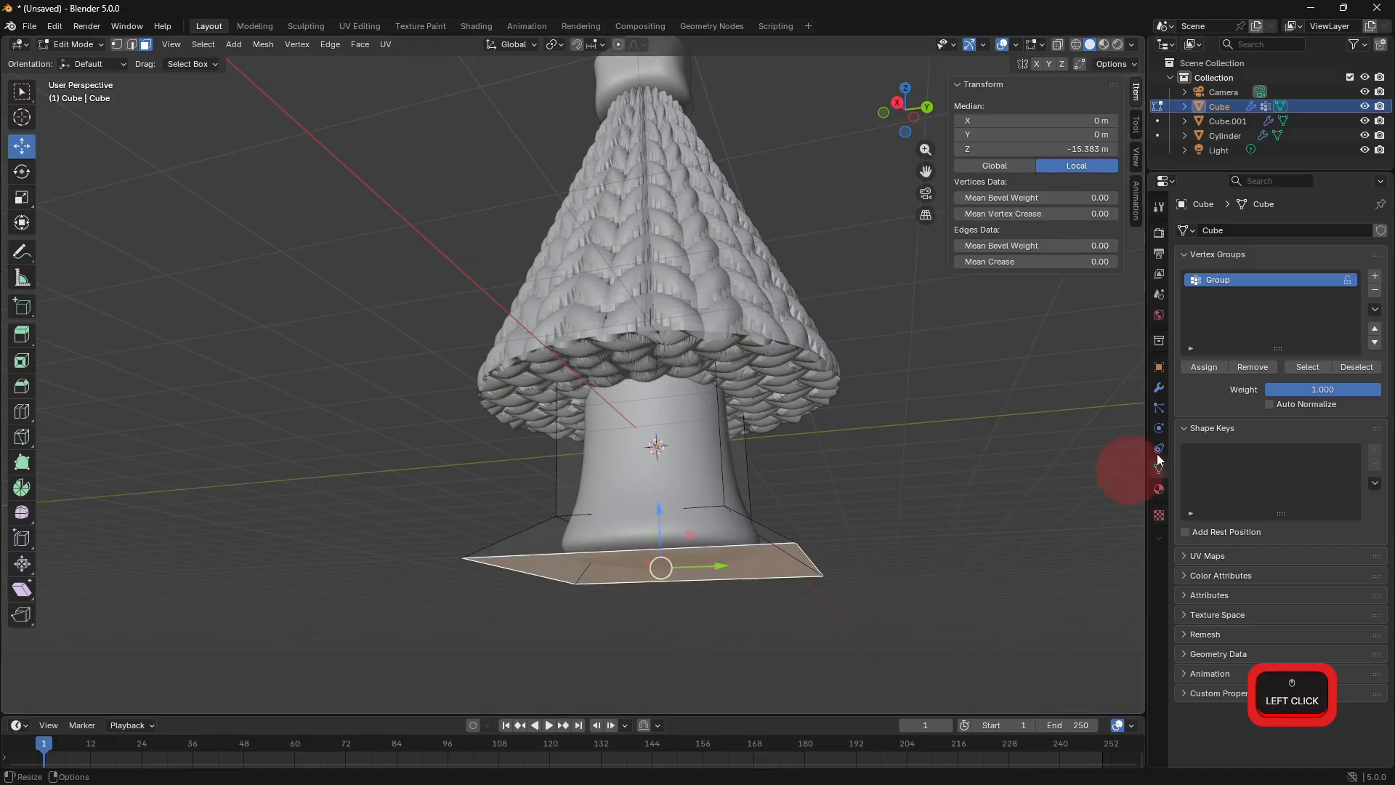
Enable Edit Mode display for the trunk's Displace modifier and return to Object Mode.
{"action": "left_click", "coordinate": [1161, 388]}
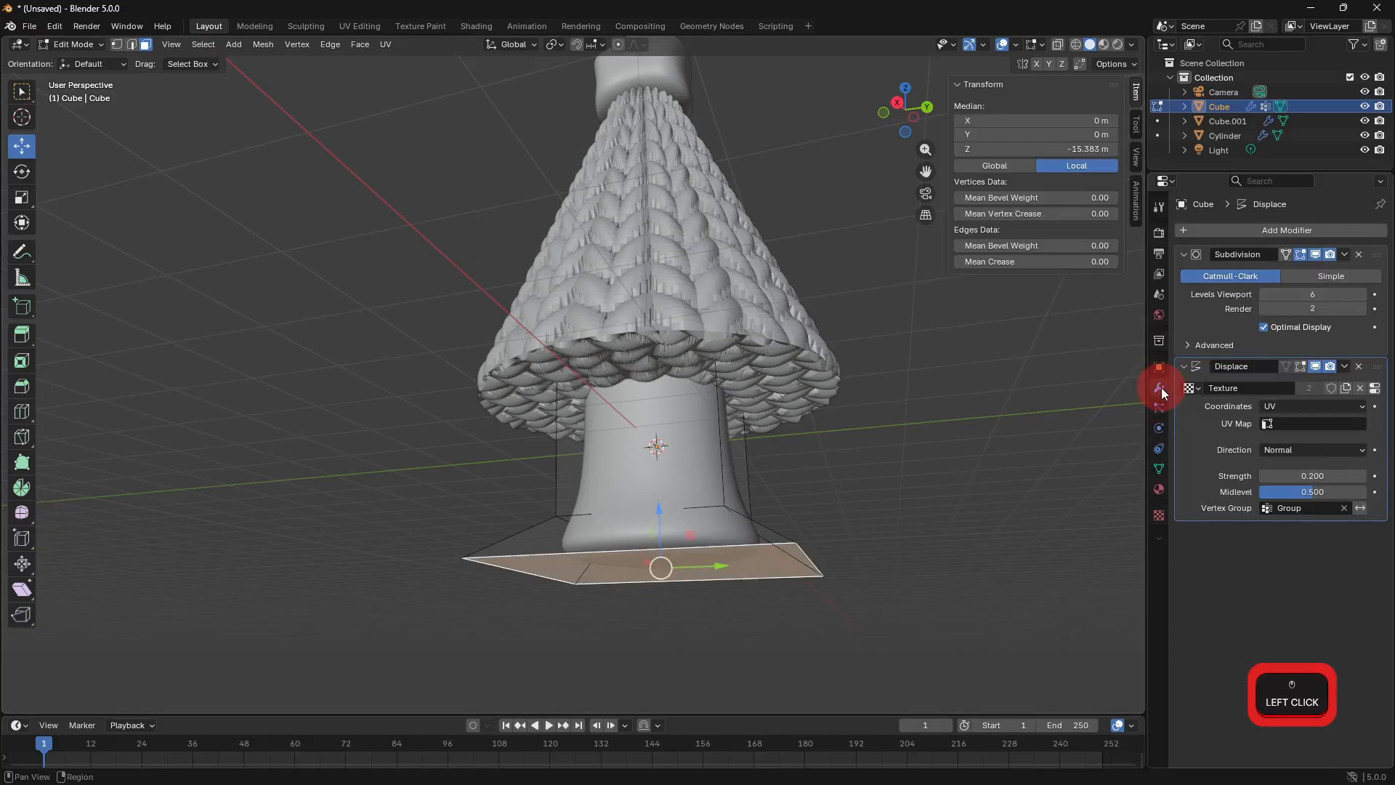
{"action": "left_click", "coordinate": [1297, 374]}
{"action": "mouse_move", "coordinate": [966, 498]}
{"action": "middle_mouse_down"}
{"action": "mouse_move", "coordinate": [956, 436]}
{"action": "mouse_move", "coordinate": [963, 483]}
{"action": "middle_mouse_up"}
{"action": "key", "text": "Tab"}
Create a vertex group on the cone and assign all of its geometry to it.
{"action": "left_click", "coordinate": [829, 377]}
{"action": "middle_click_drag", "start_coordinate": [864, 387], "coordinate": [1155, 455]}
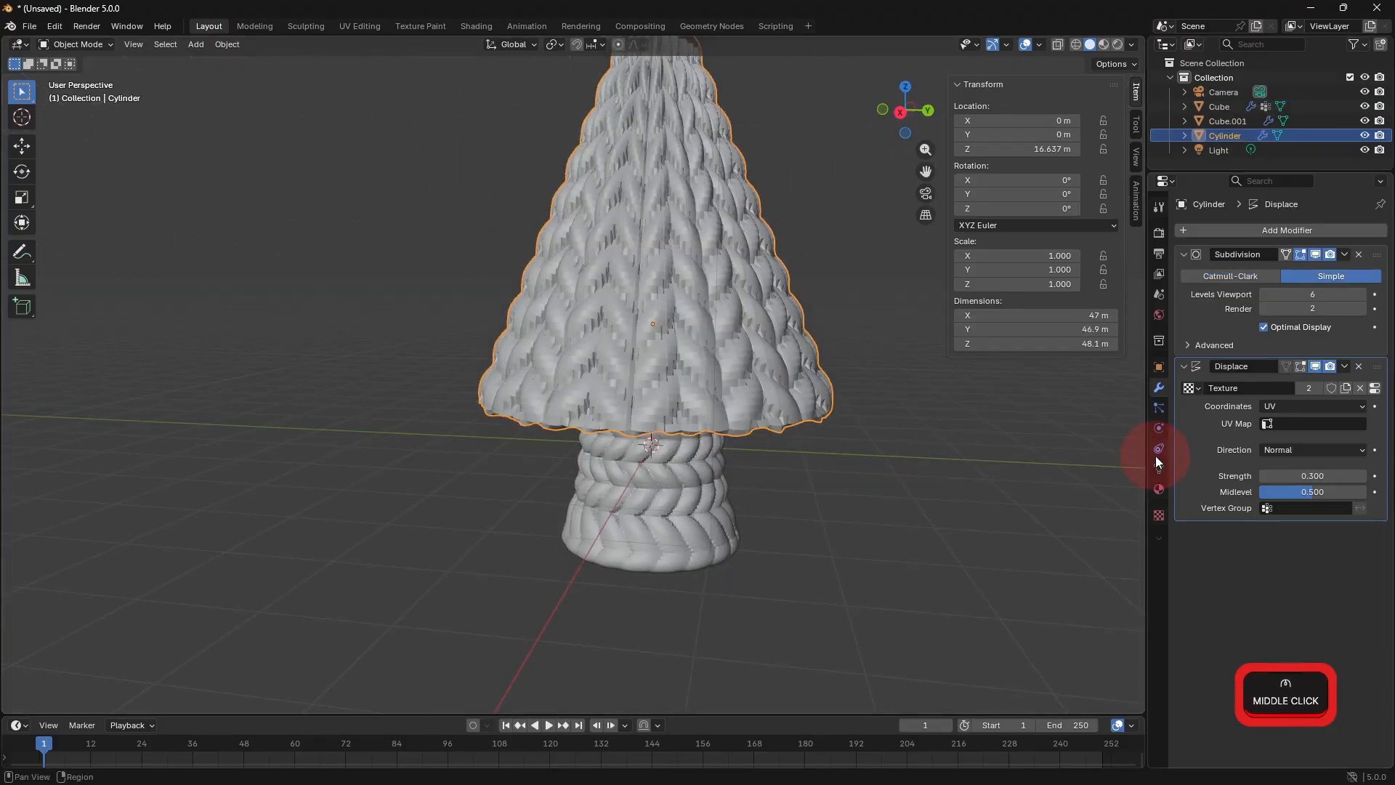
{"action": "left_click", "coordinate": [1161, 469]}
{"action": "left_click", "coordinate": [1374, 276]}
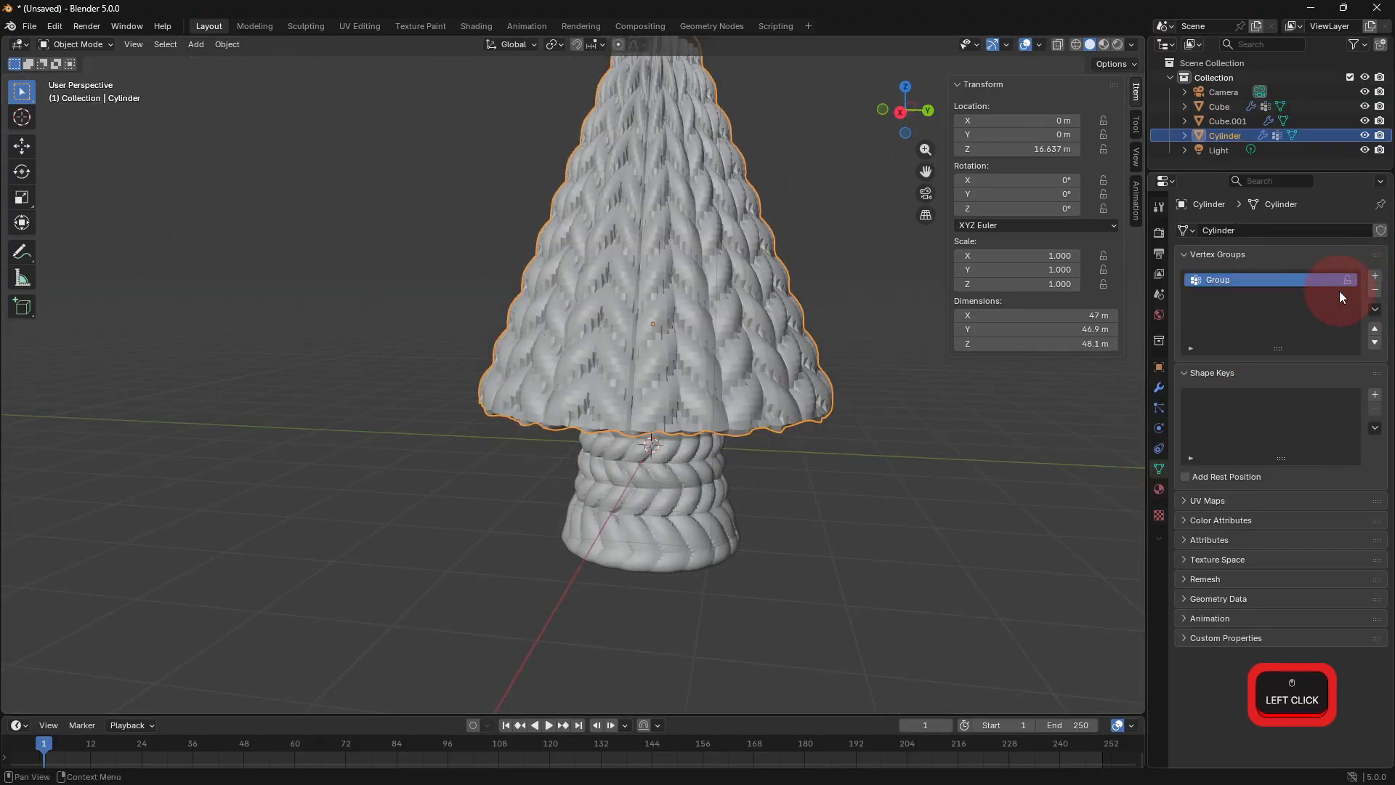
{"action": "key", "text": "Tab"}
{"action": "key", "text": "a"}
{"action": "left_click", "coordinate": [1203, 367]}
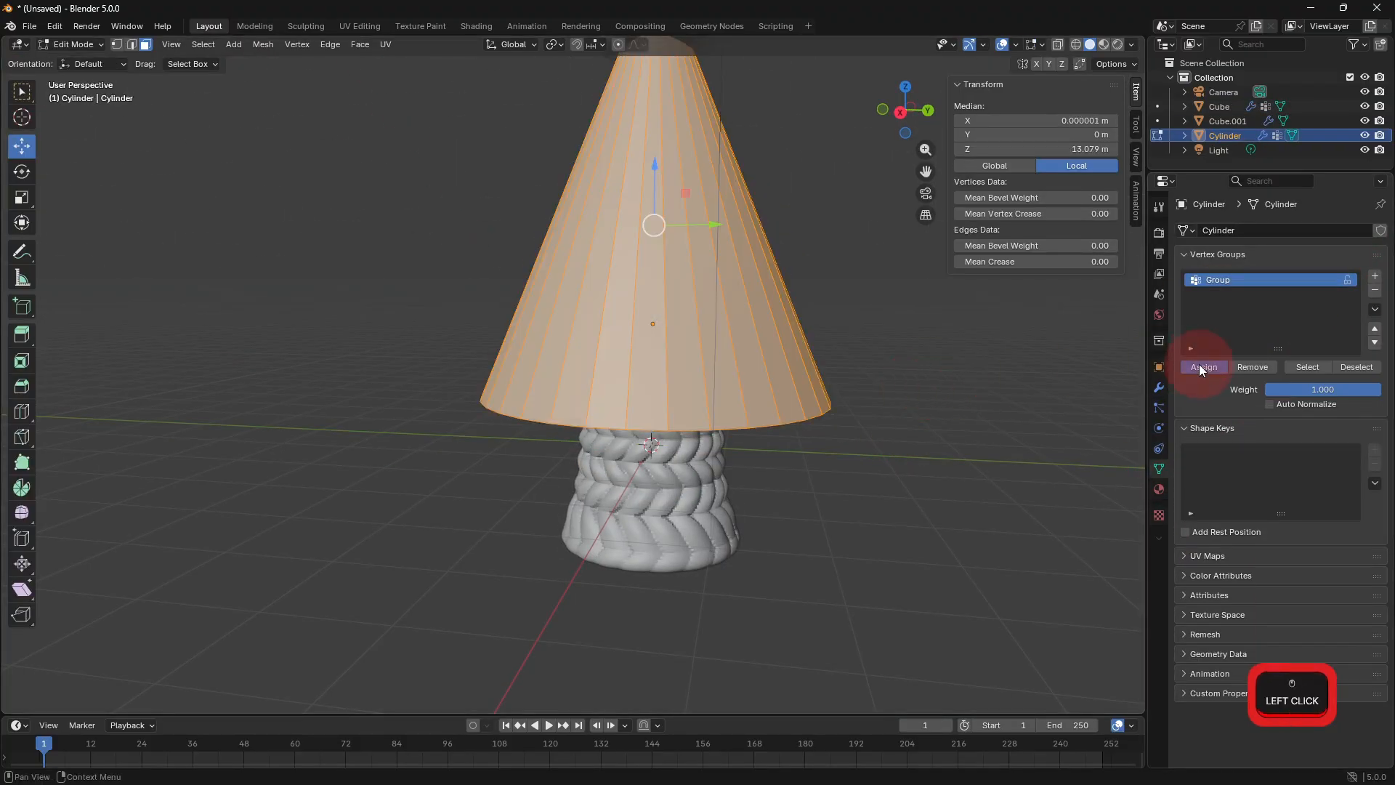
Enable Edit Mode display for the cone's Displace modifier and return to Object Mode.
{"action": "left_click", "coordinate": [1159, 387]}
{"action": "left_click", "coordinate": [1299, 366]}
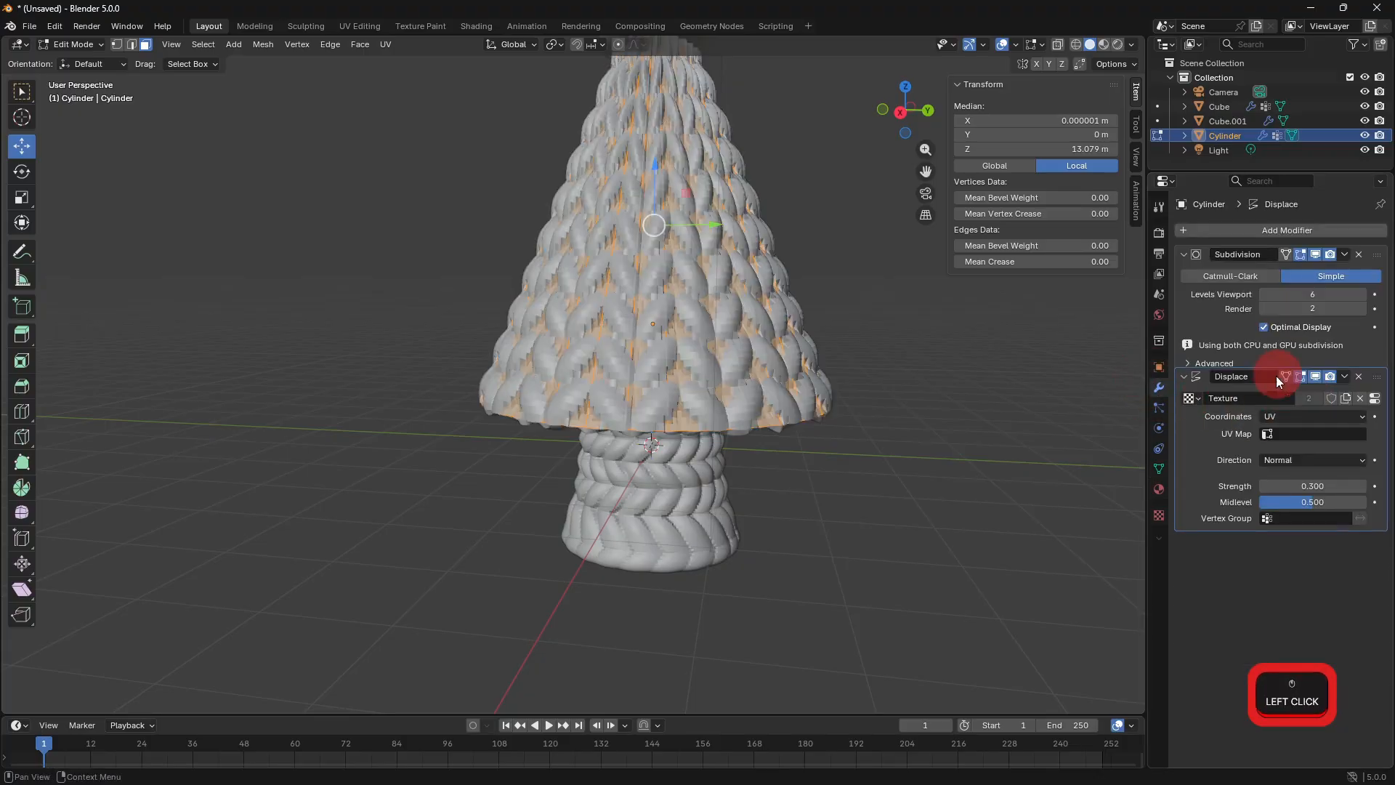
{"action": "middle_click_drag", "start_coordinate": [948, 435], "coordinate": [825, 358]}
{"action": "key", "text": "Tab"}
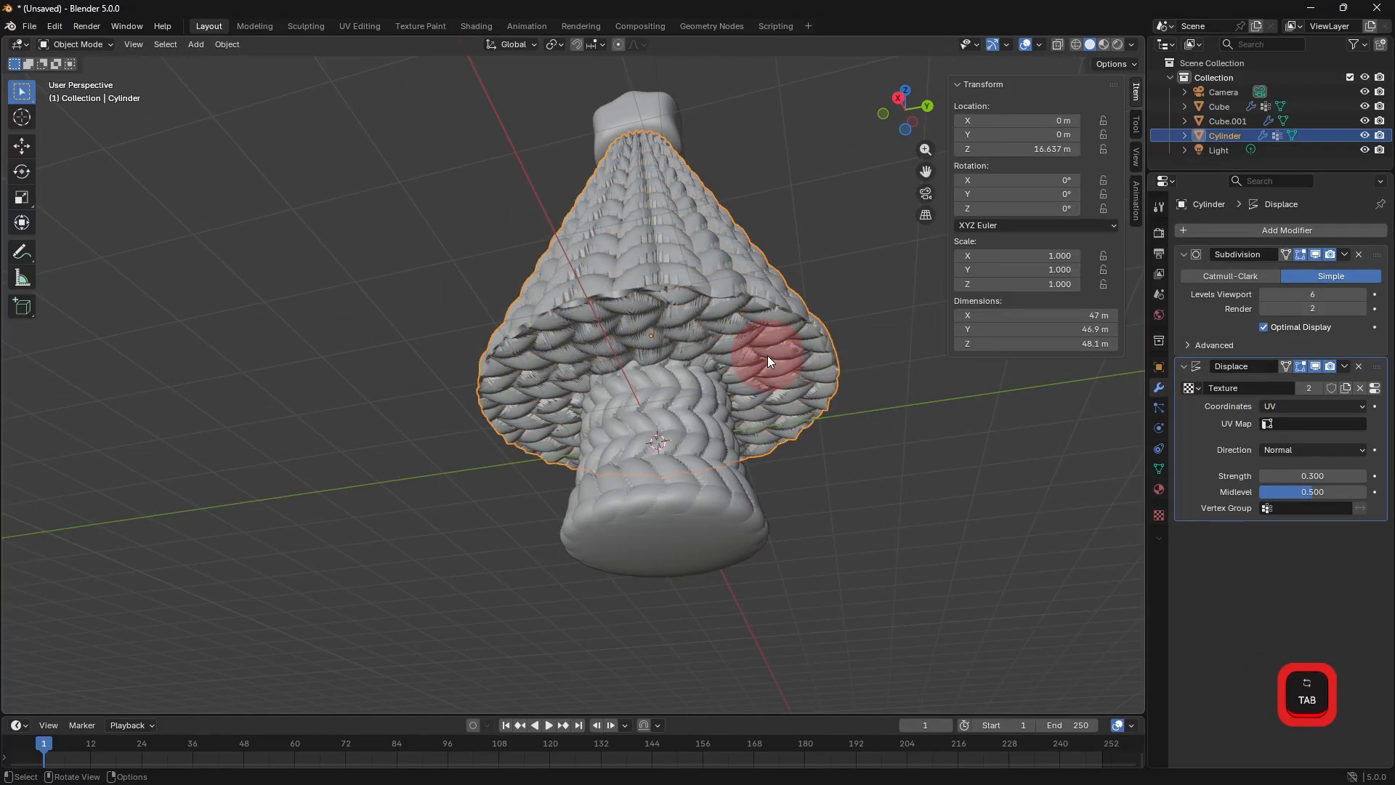
{"action": "key", "text": "Tab"}
{"action": "key", "text": "Tab"}
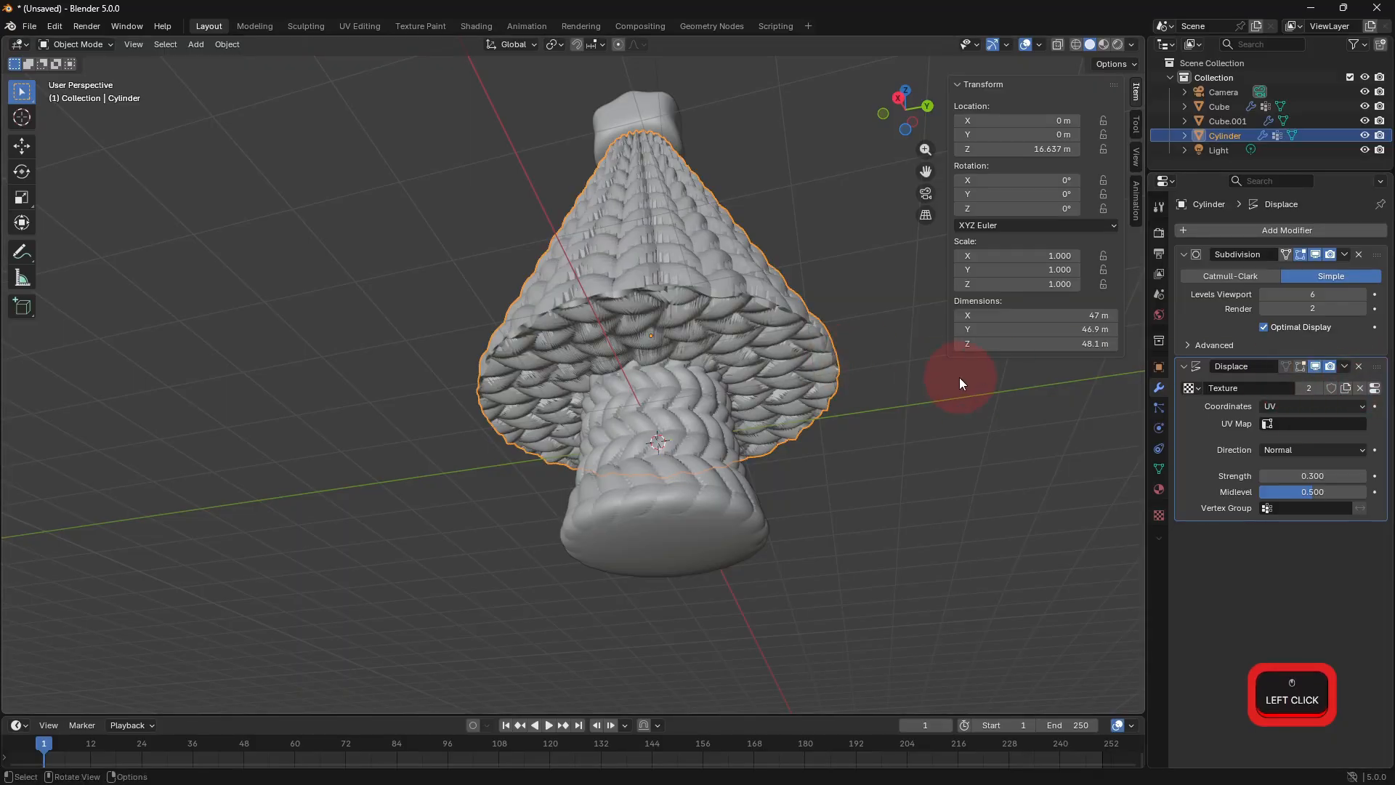
Inset the cone's bottom face in Edit Mode.
{"action": "key", "text": "Tab"}
{"action": "left_click", "coordinate": [833, 363]}
{"action": "key", "text": "i"}
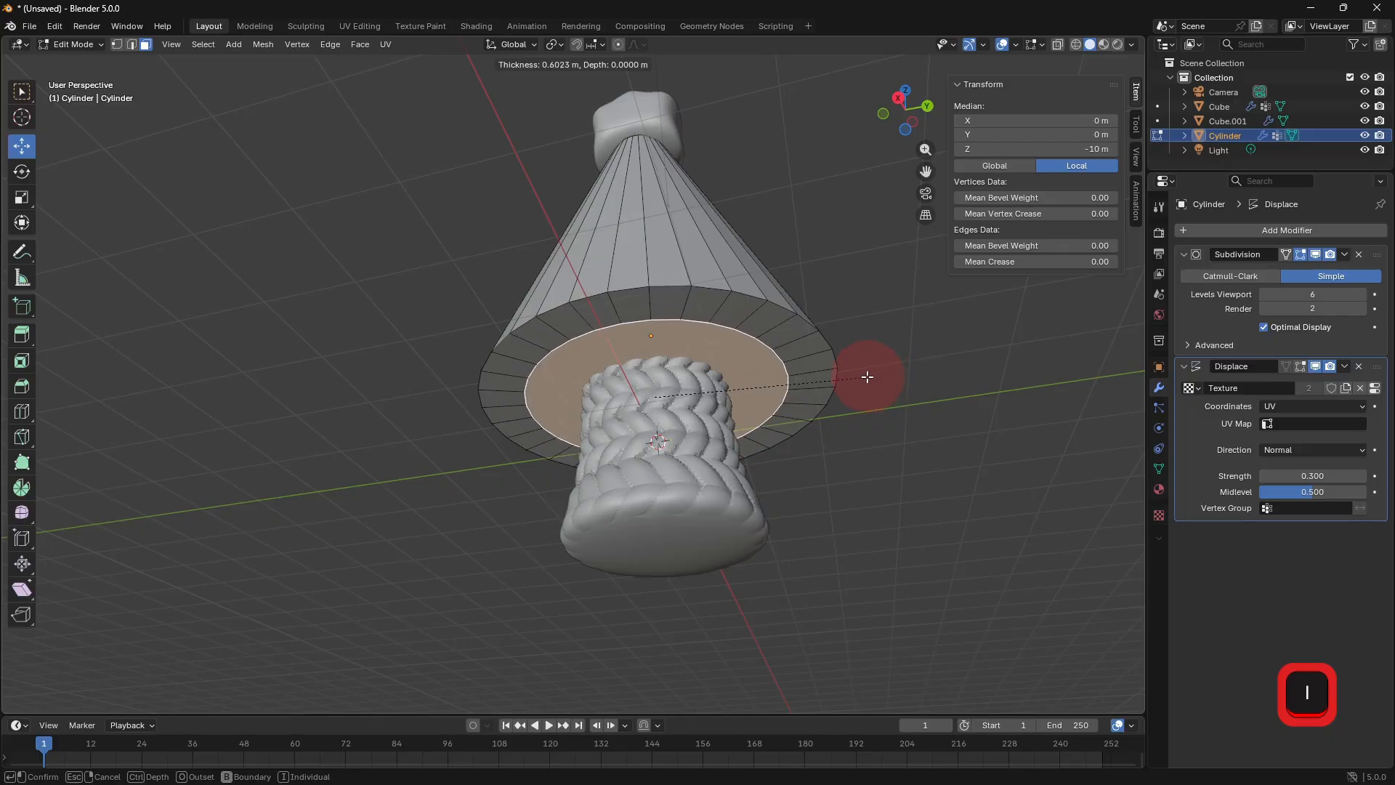
{"action": "left_click", "coordinate": [904, 387]}
Lower the cone's inset bottom face about 1.9 m along Z and scale it down.
{"action": "key", "text": "g"}
{"action": "key", "text": "z"}
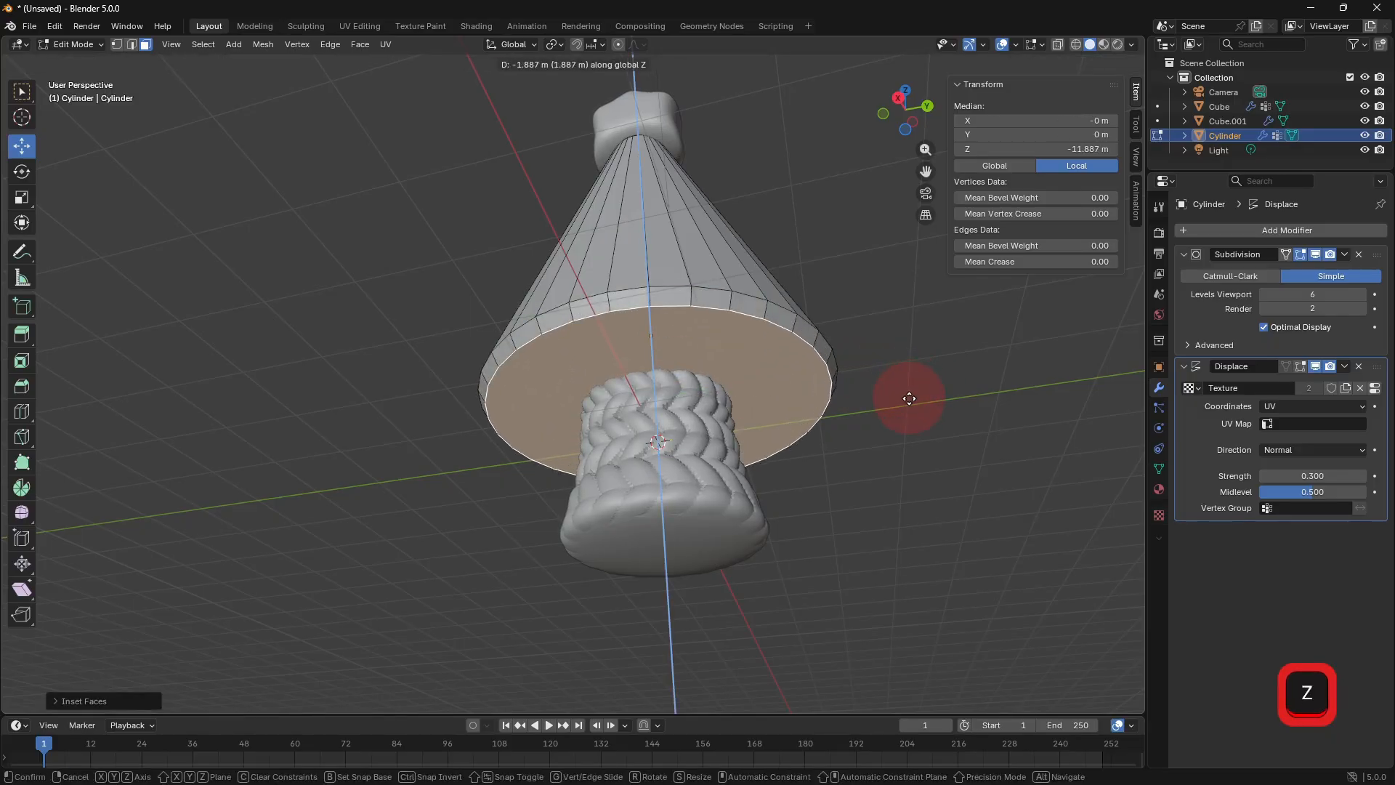
{"action": "left_click", "coordinate": [907, 394]}
{"action": "key", "text": "s"}
{"action": "left_click", "coordinate": [875, 398]}
Lower the cone's bottom face about 1 m more along Z and shrink it further.
{"action": "key", "text": "g"}
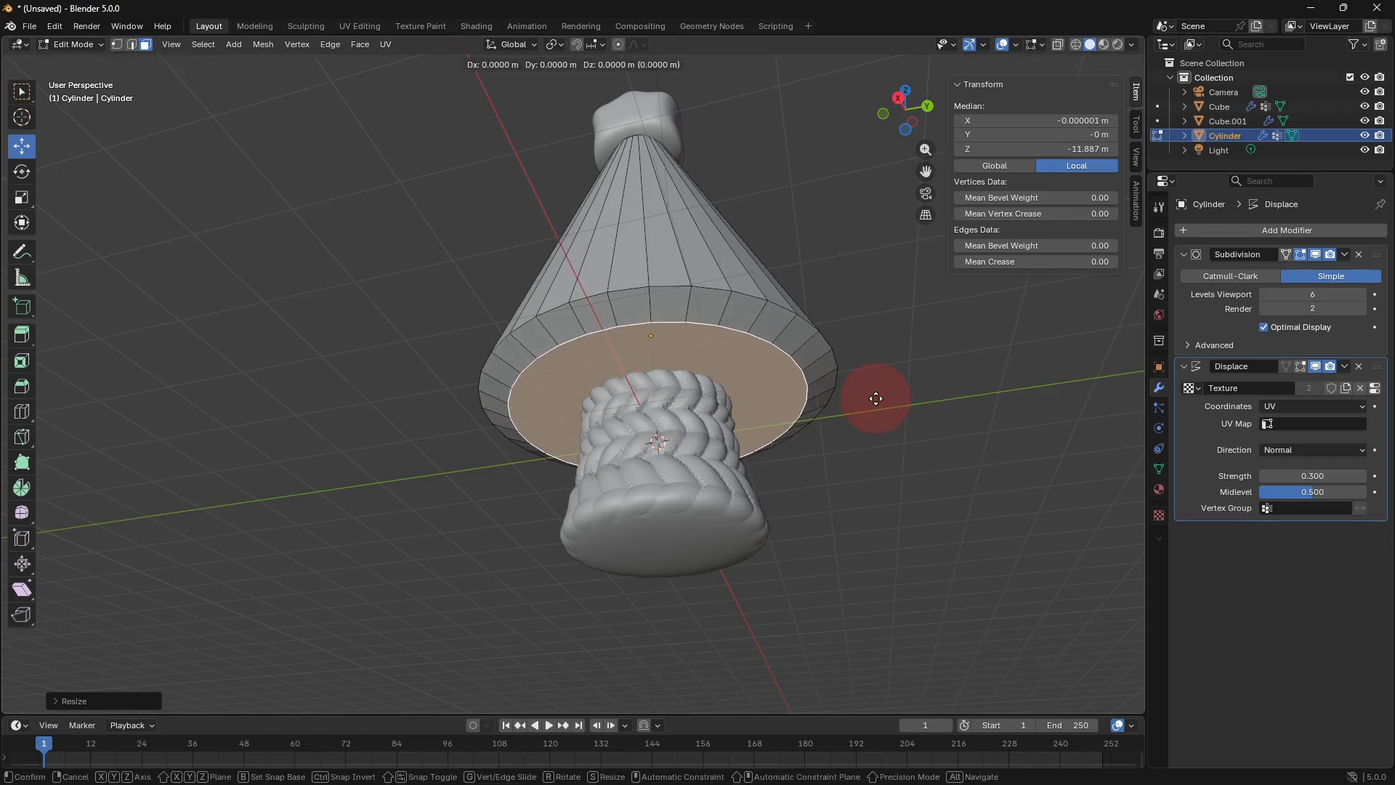
{"action": "key", "text": "z"}
{"action": "left_click", "coordinate": [887, 403]}
{"action": "key", "text": "s"}
{"action": "left_click", "coordinate": [863, 403]}
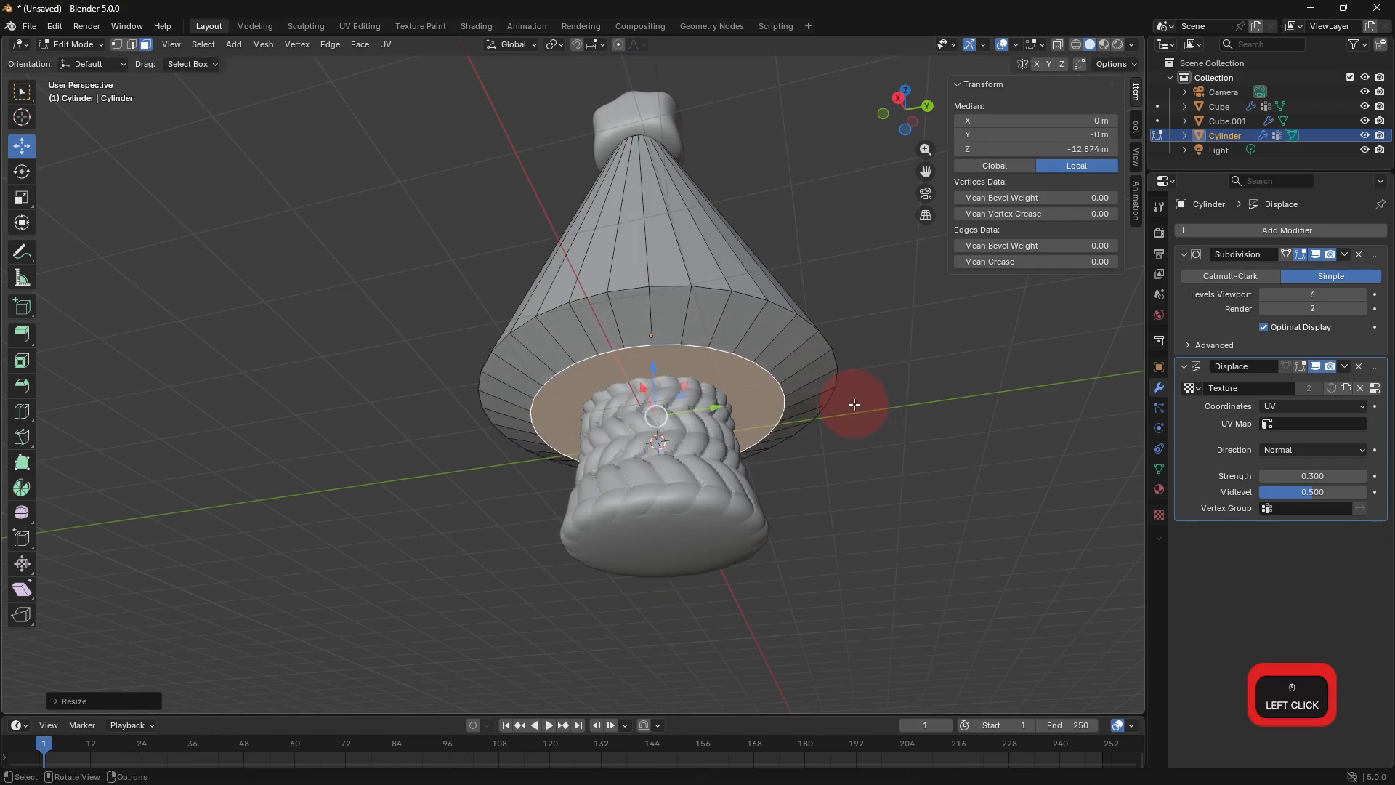
Lower the cone's bottom face another 0.65 m or so along Z and return to Object Mode.
{"action": "key", "text": "g"}
{"action": "key", "text": "z"}
{"action": "left_click", "coordinate": [900, 412]}
{"action": "key", "text": "Tab"}
{"action": "middle_click_drag", "start_coordinate": [900, 407], "coordinate": [904, 436]}
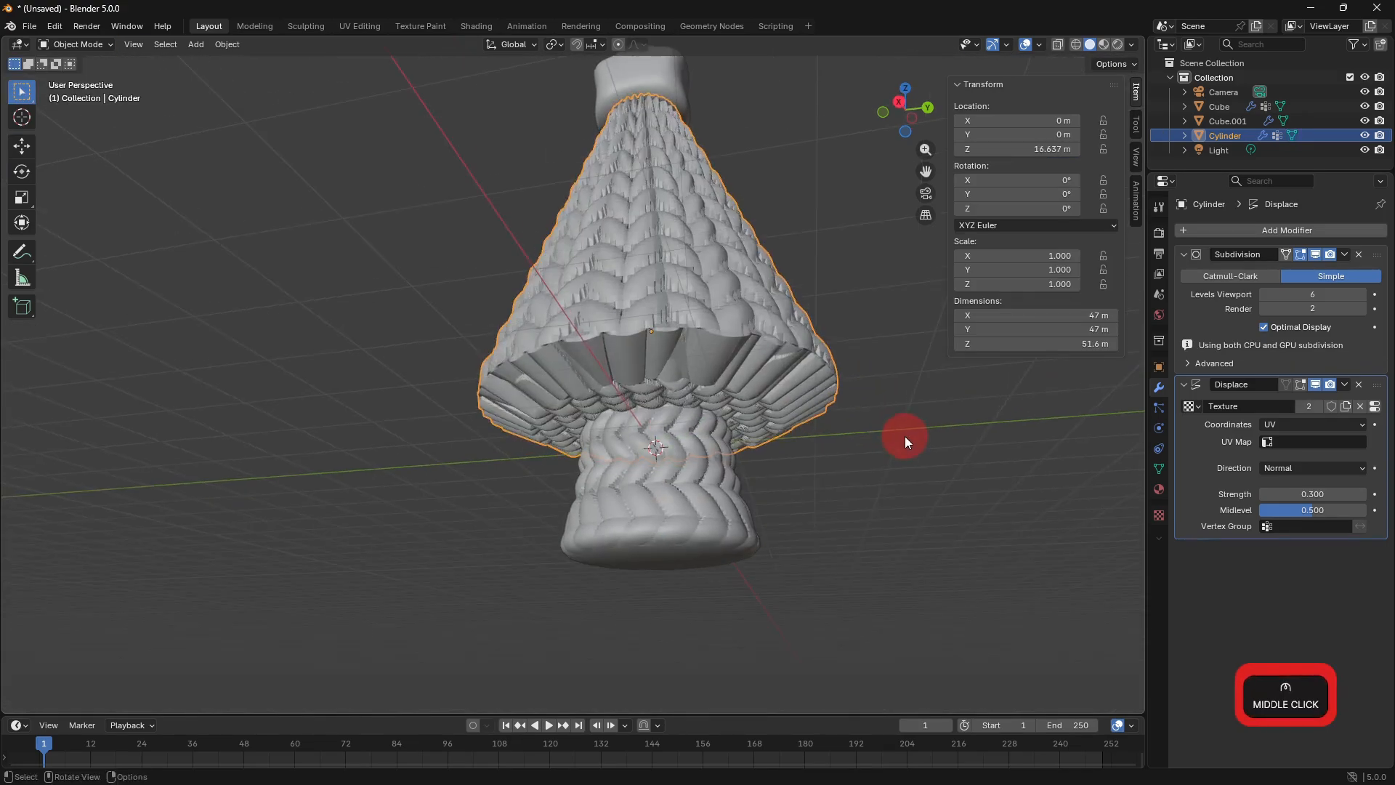
Show the cone's Displace modifier on the edit cage and limit it to the vertex group Group, returning to Object Mode.
{"action": "key", "text": "Tab"}
{"action": "left_click", "coordinate": [1158, 470]}
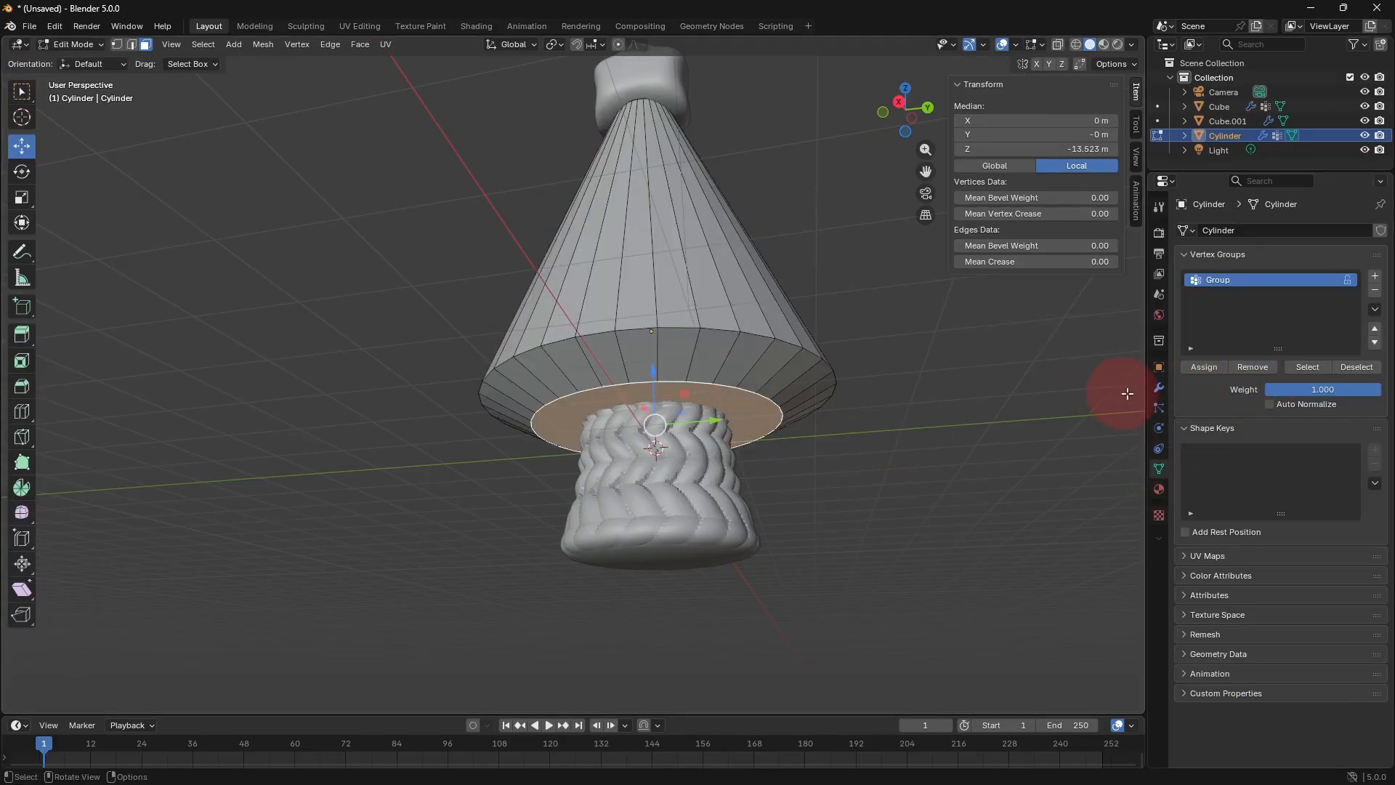
{"action": "left_click", "coordinate": [1159, 387]}
{"action": "left_click", "coordinate": [1299, 367]}
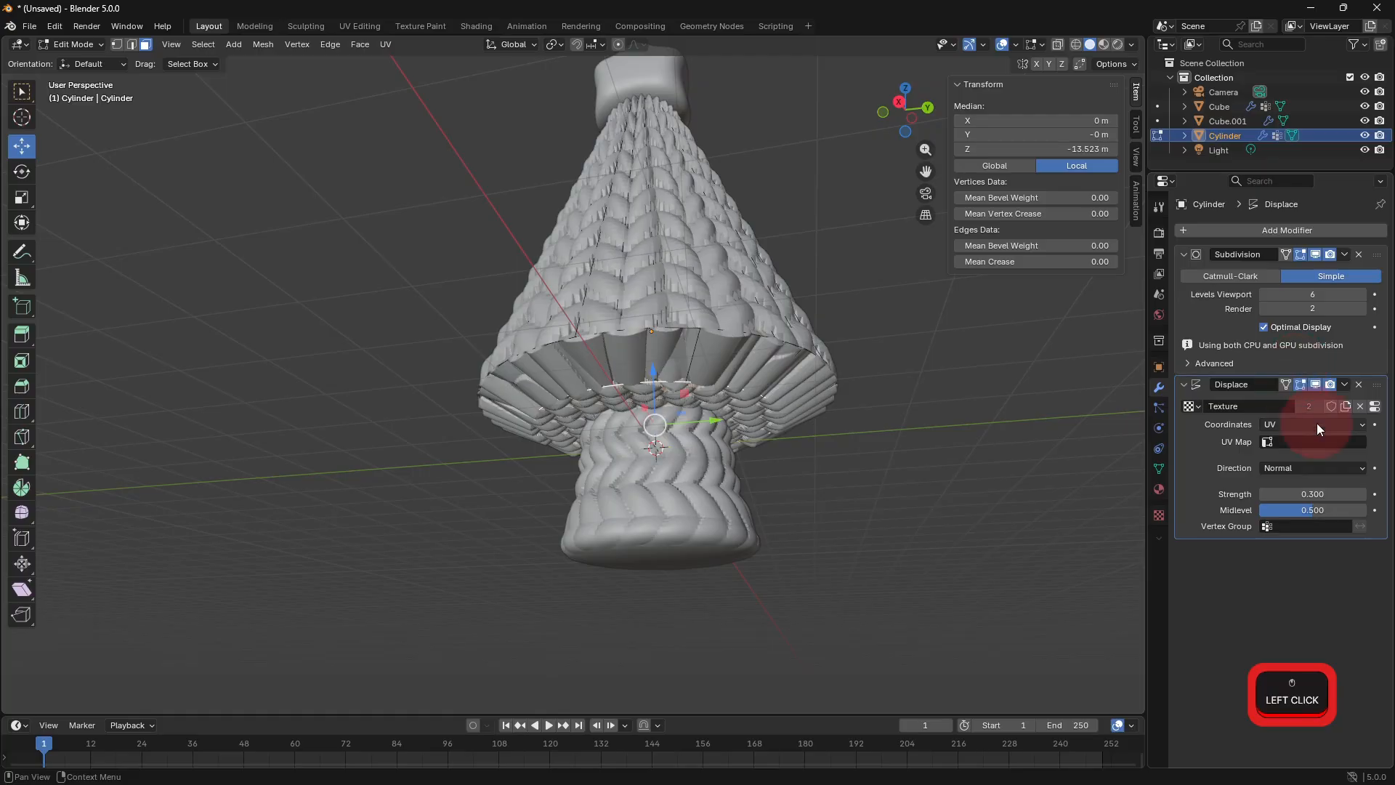
{"action": "left_click", "coordinate": [1291, 527]}
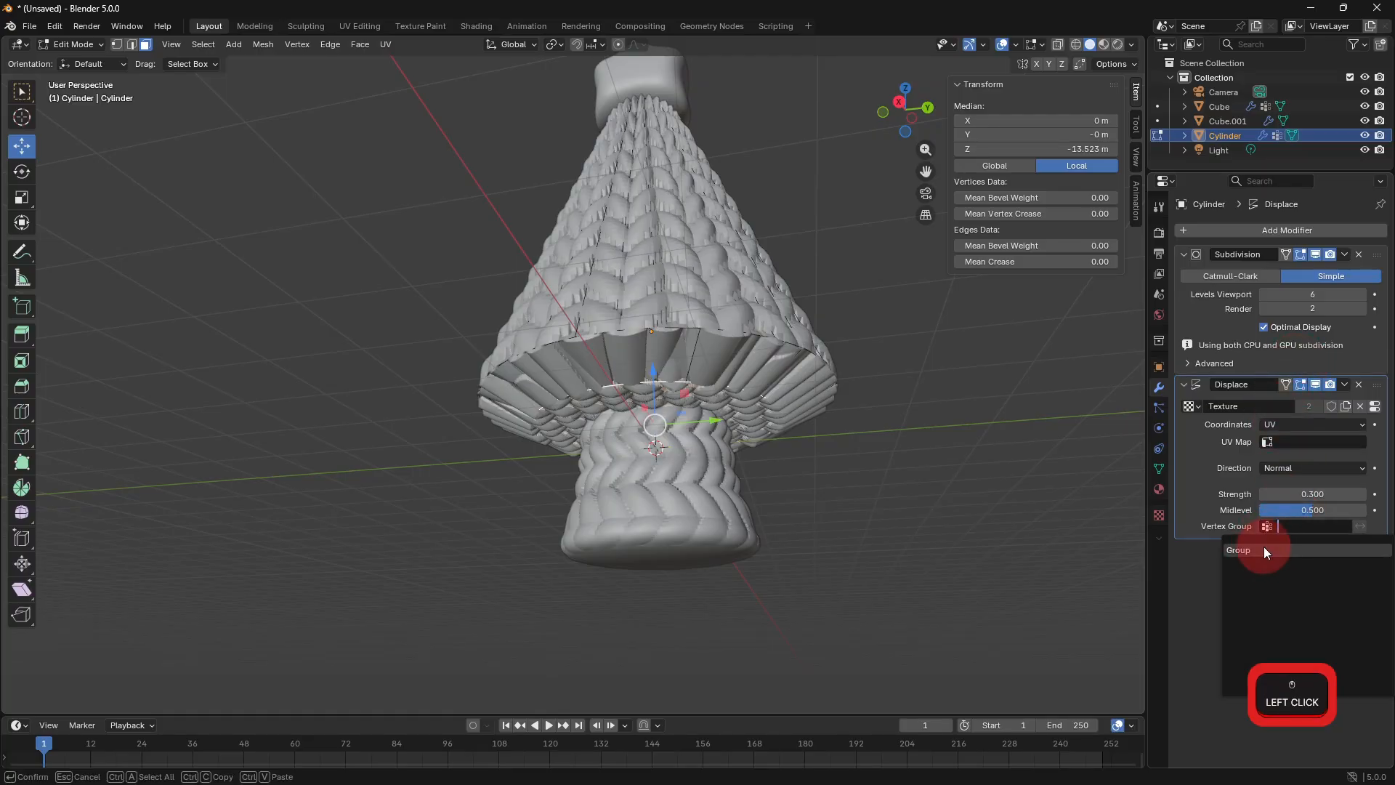
{"action": "left_click", "coordinate": [1263, 548]}
{"action": "left_click", "coordinate": [988, 483]}
{"action": "middle_click_drag", "start_coordinate": [988, 483], "coordinate": [971, 509]}
{"action": "key", "text": "Tab"}
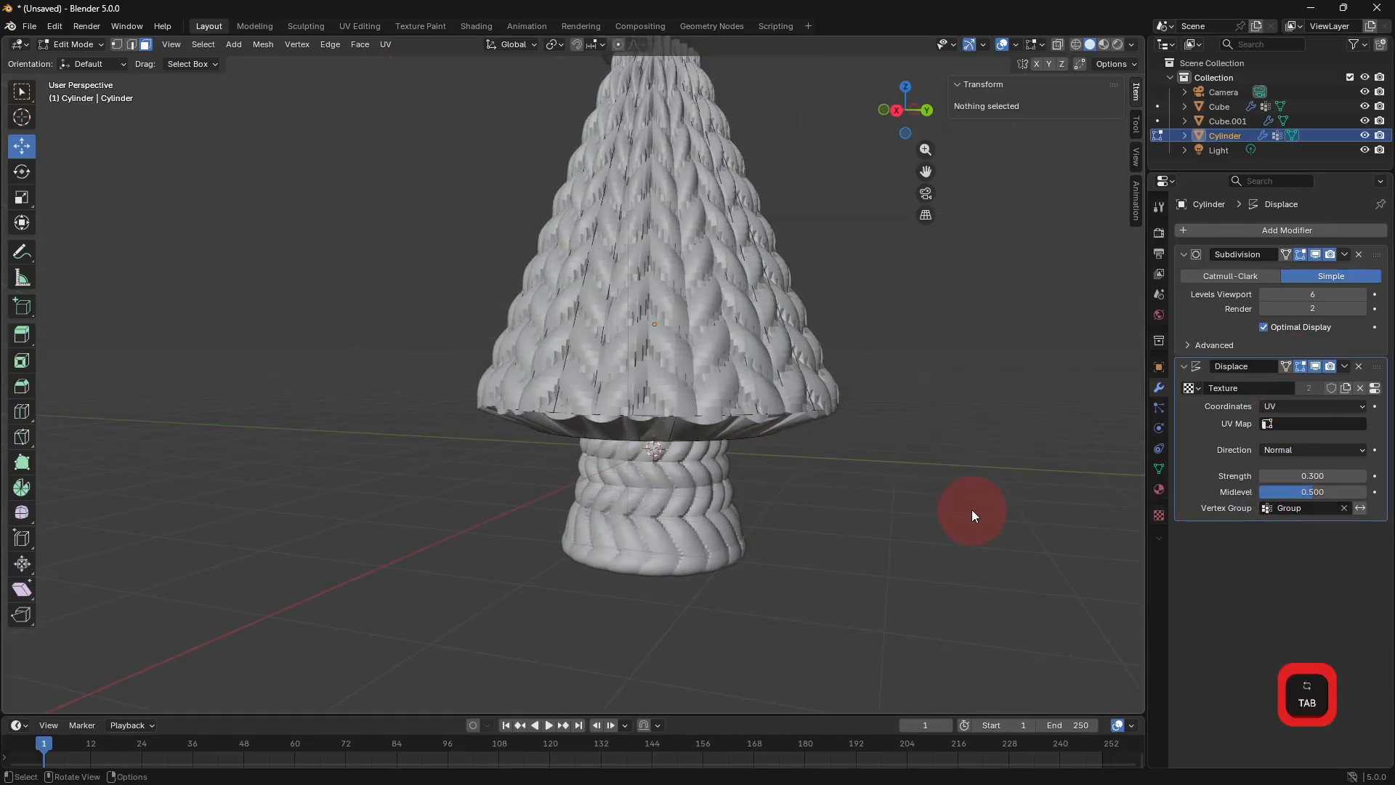
Add a single loop cut around the cone in Edit Mode and slide it toward the tip, with an edge slide of about -0.79.
{"action": "middle_click_drag", "start_coordinate": [926, 433], "coordinate": [852, 552], "text": "shift"}
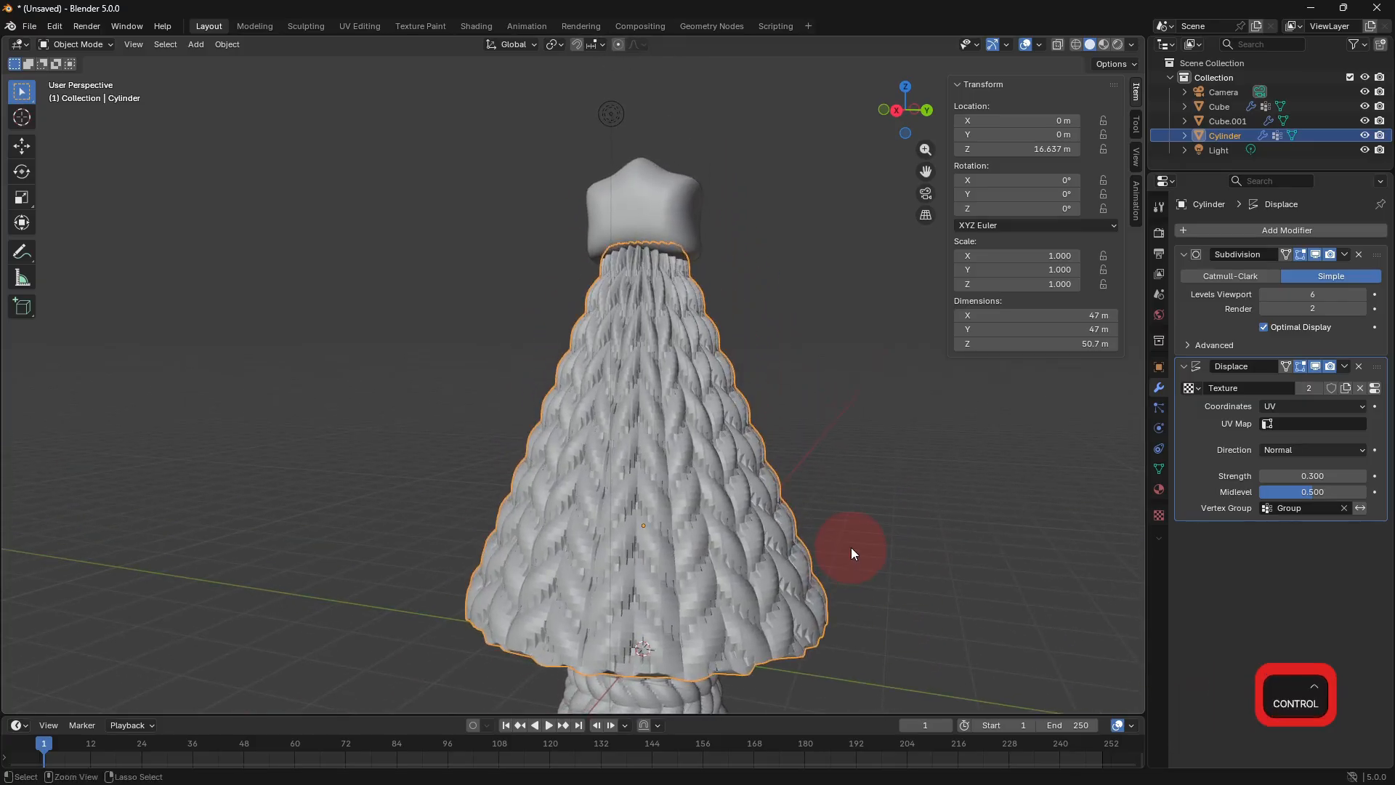
{"action": "key", "text": "ctrl+r"}
{"action": "key", "text": "Tab"}
{"action": "key", "text": "a"}
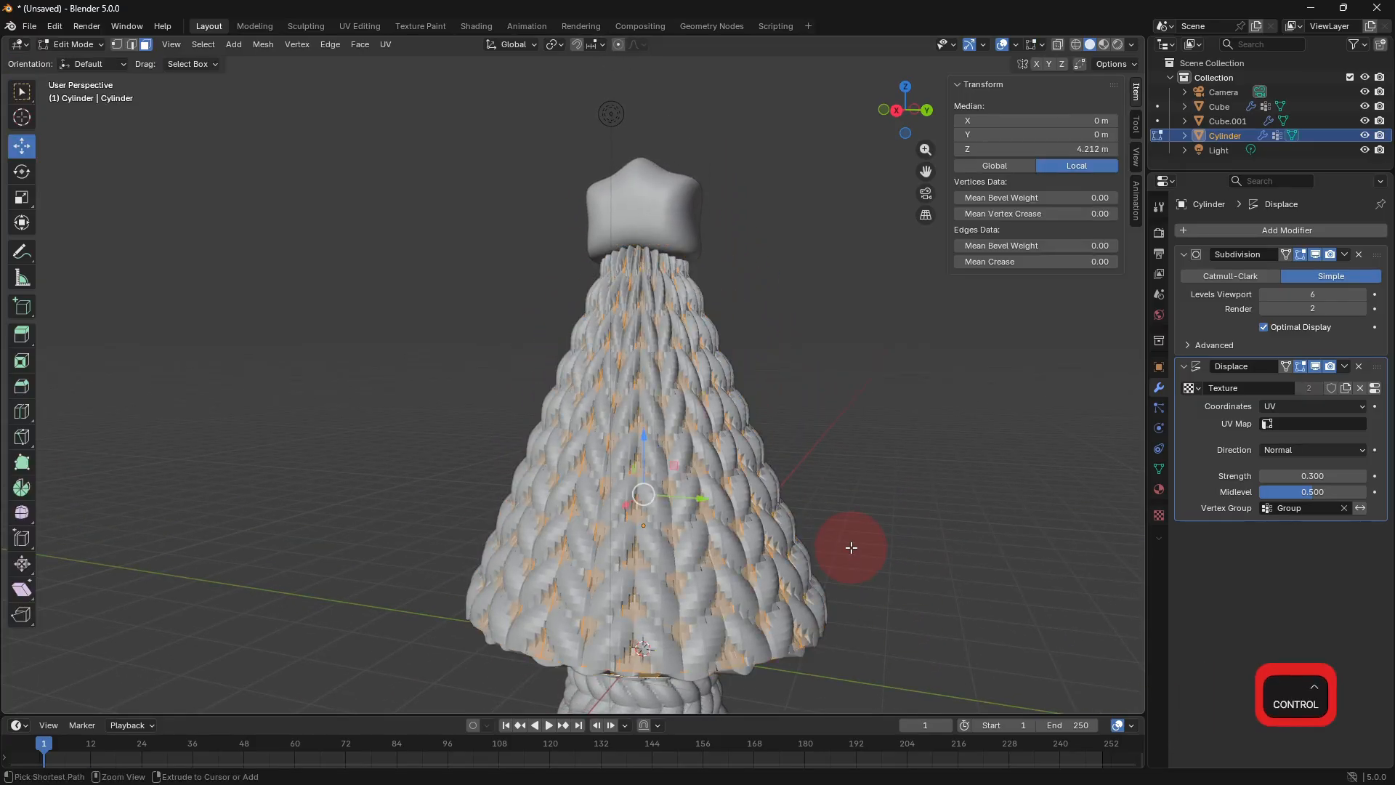
{"action": "key", "text": "ctrl+r"}
{"action": "left_click", "coordinate": [739, 427]}
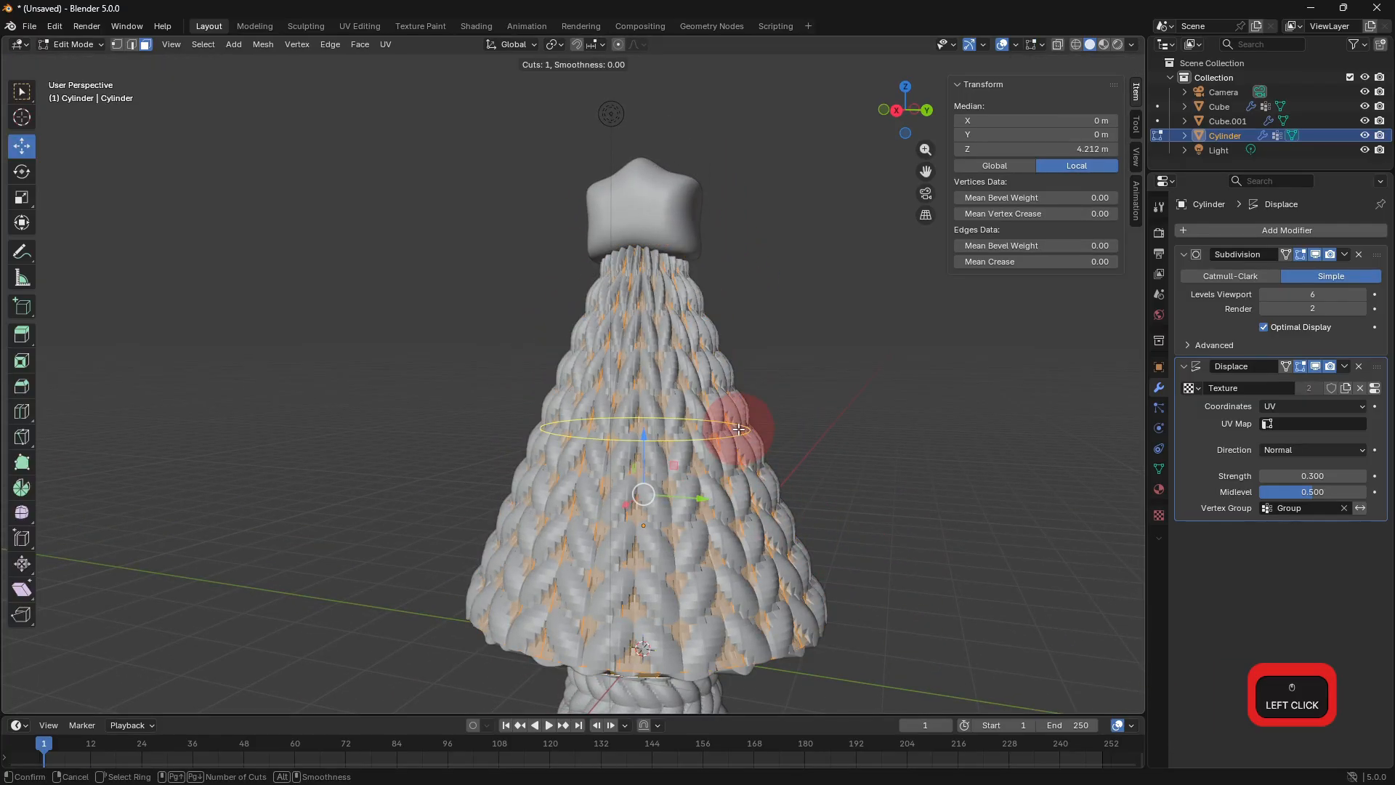
{"action": "left_click_drag", "start_coordinate": [753, 404], "coordinate": [705, 269]}
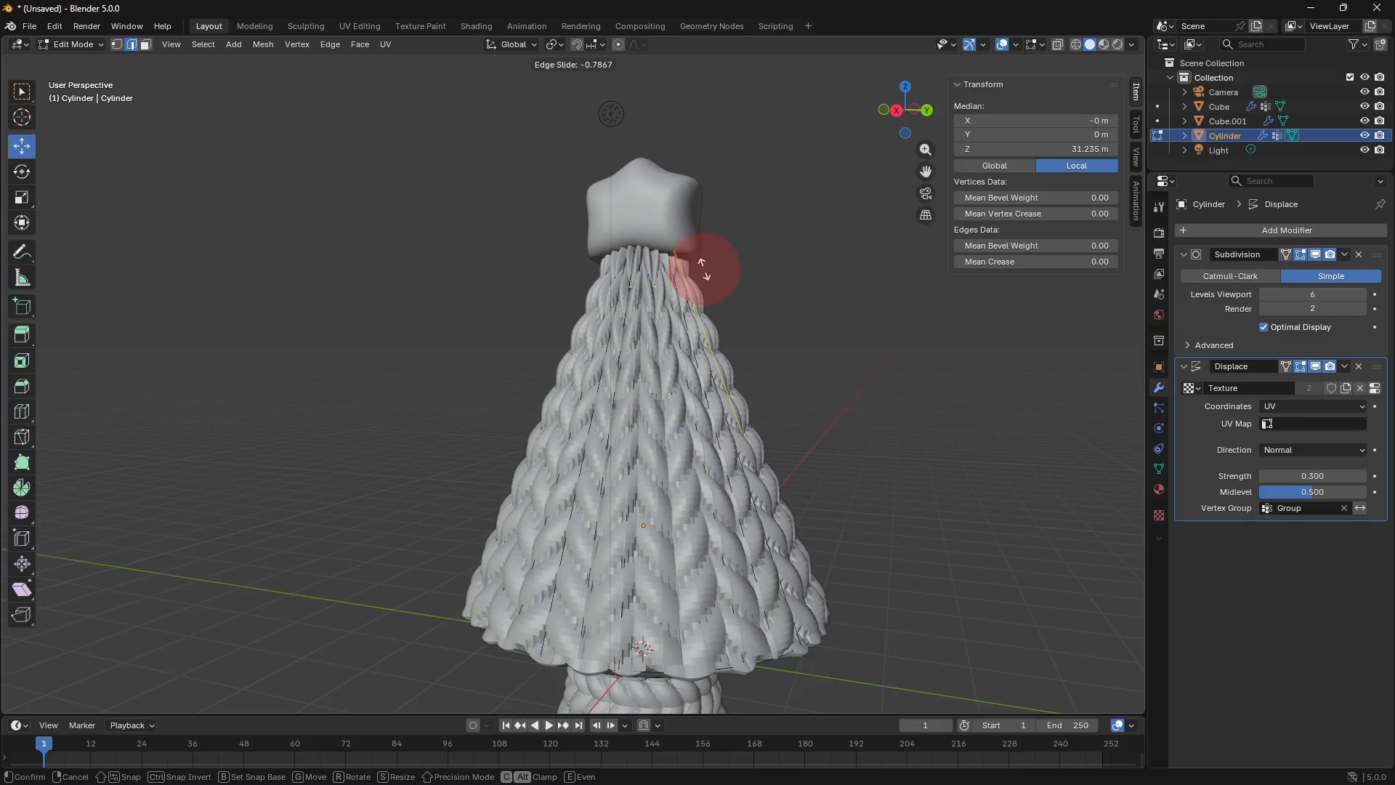
{"action": "left_click", "coordinate": [704, 269]}
{"action": "middle_click_drag", "start_coordinate": [771, 300], "coordinate": [531, 222]}
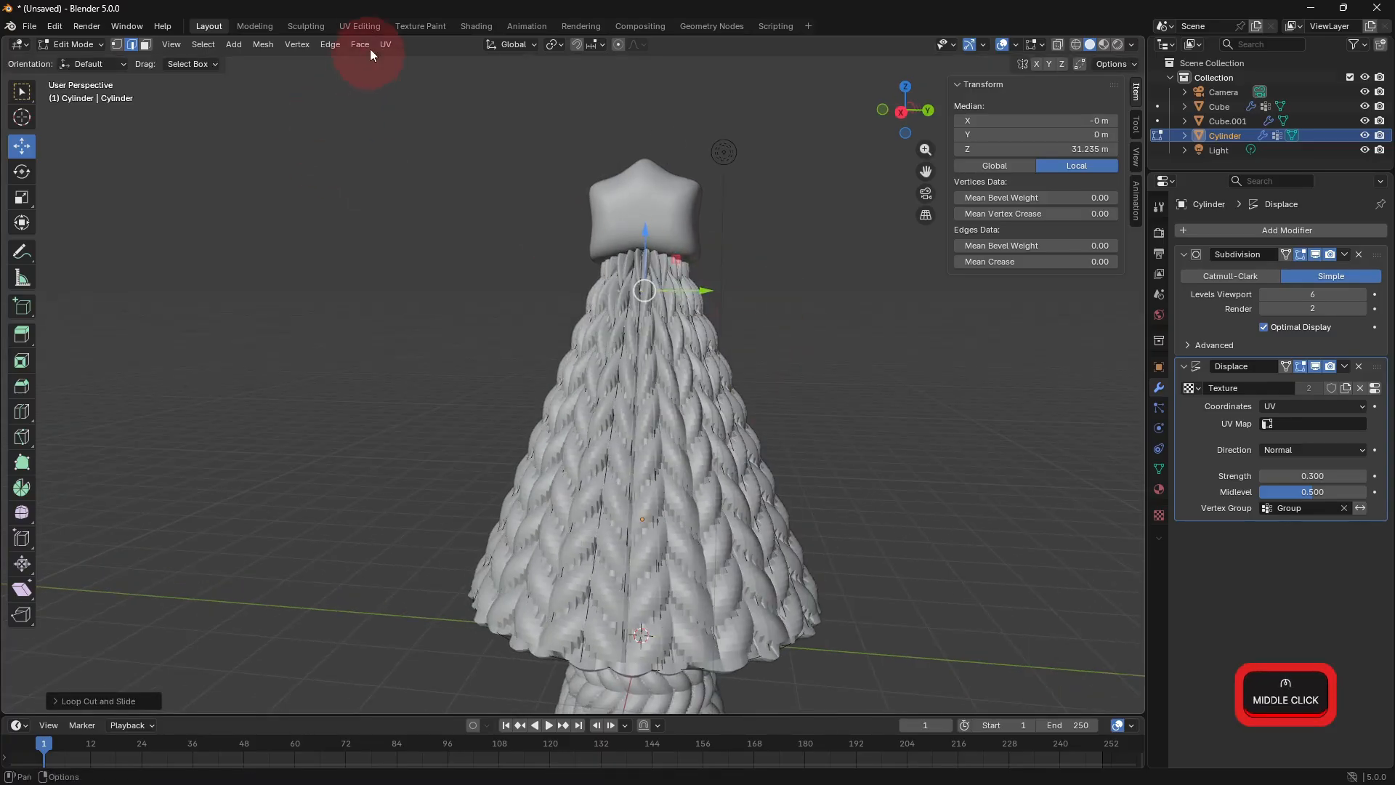
Switch to the UV Editing workspace and select the cone's uppermost row of UV faces in face selection mode.
{"action": "left_click", "coordinate": [360, 26]}
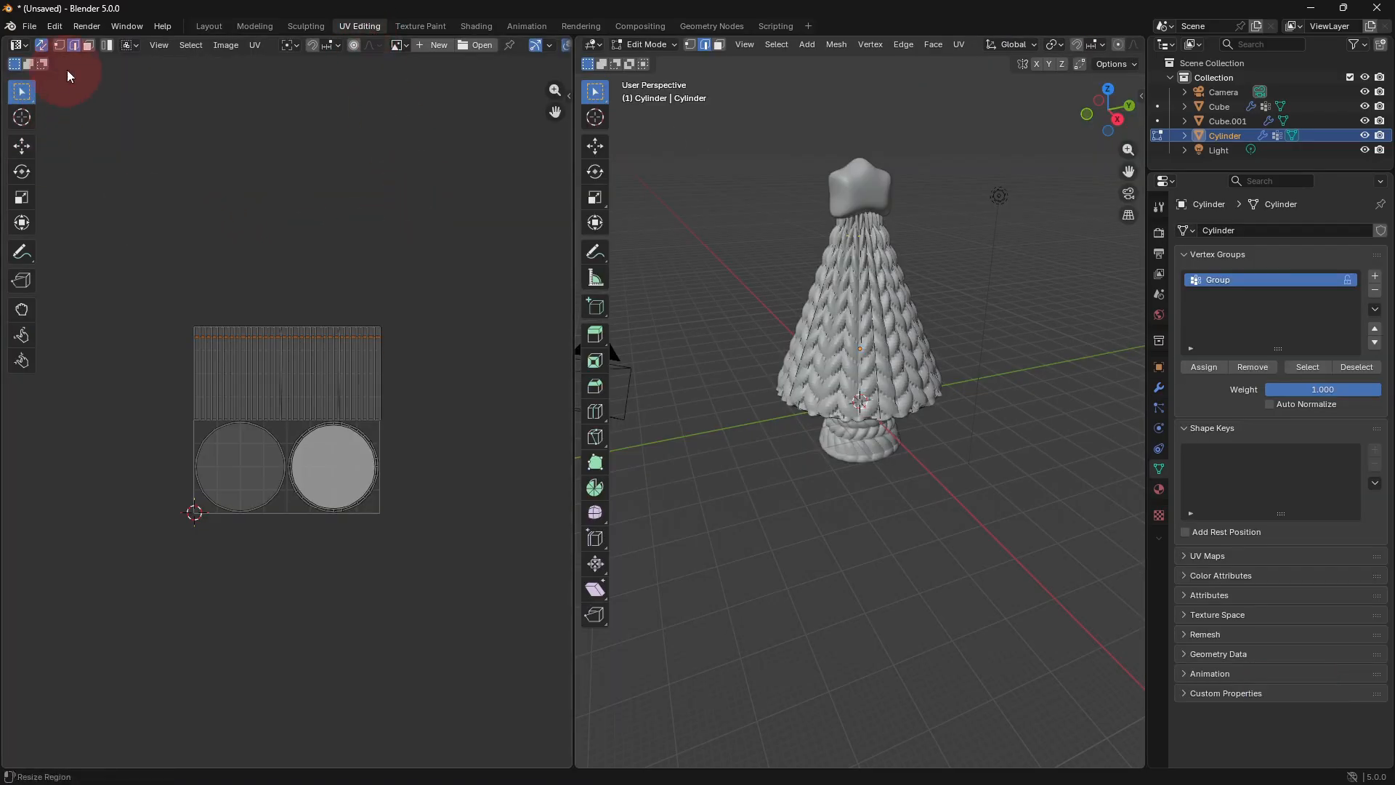
{"action": "left_click", "coordinate": [87, 45]}
{"action": "left_click_drag", "start_coordinate": [152, 280], "coordinate": [440, 335]}
{"action": "key", "text": "s"}
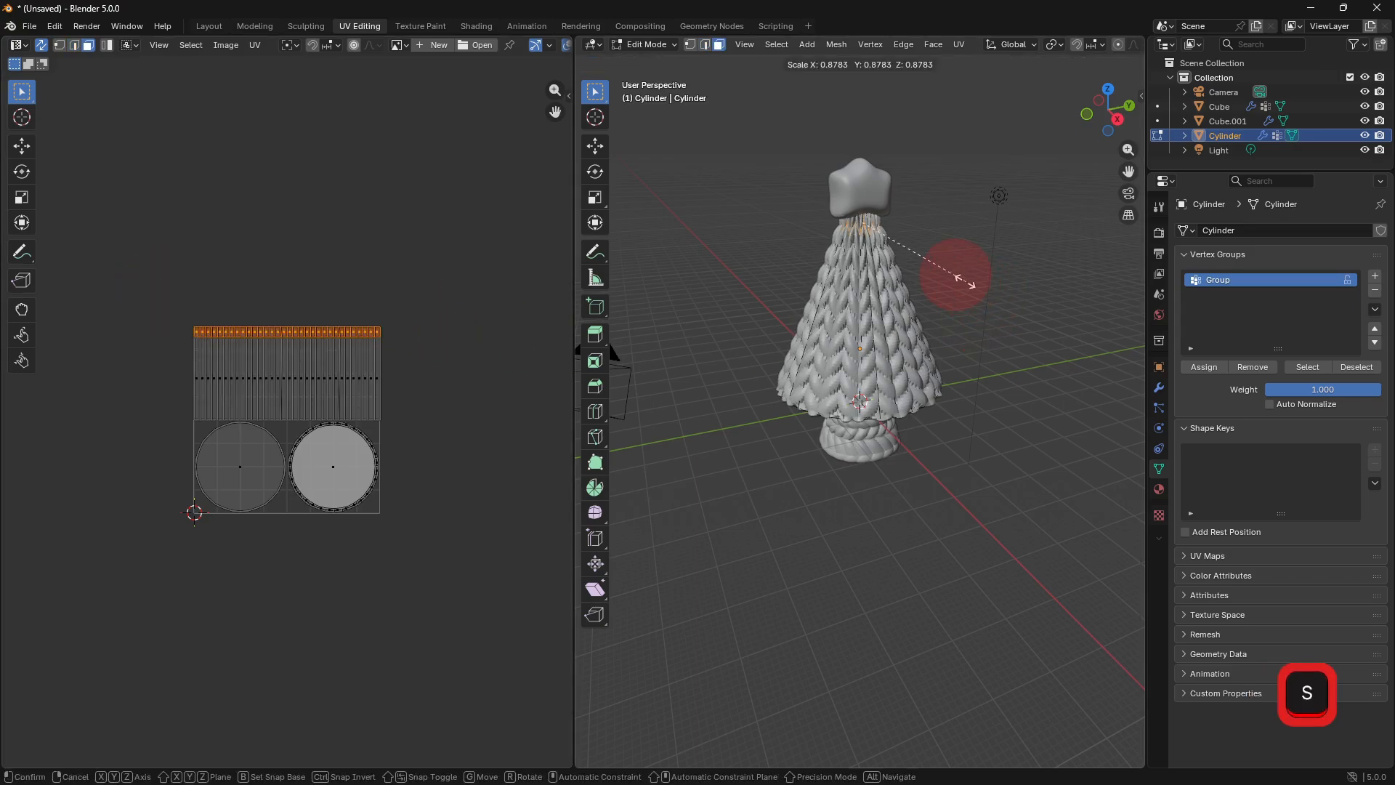
{"action": "left_click", "coordinate": [881, 274]}
{"action": "key", "text": "ctrl+z"}
Select the cone's uppermost row of UV faces and scale it down to about 0.26 in the UV Editor.
{"action": "left_click_drag", "start_coordinate": [146, 286], "coordinate": [446, 356]}
{"action": "key", "text": "s"}
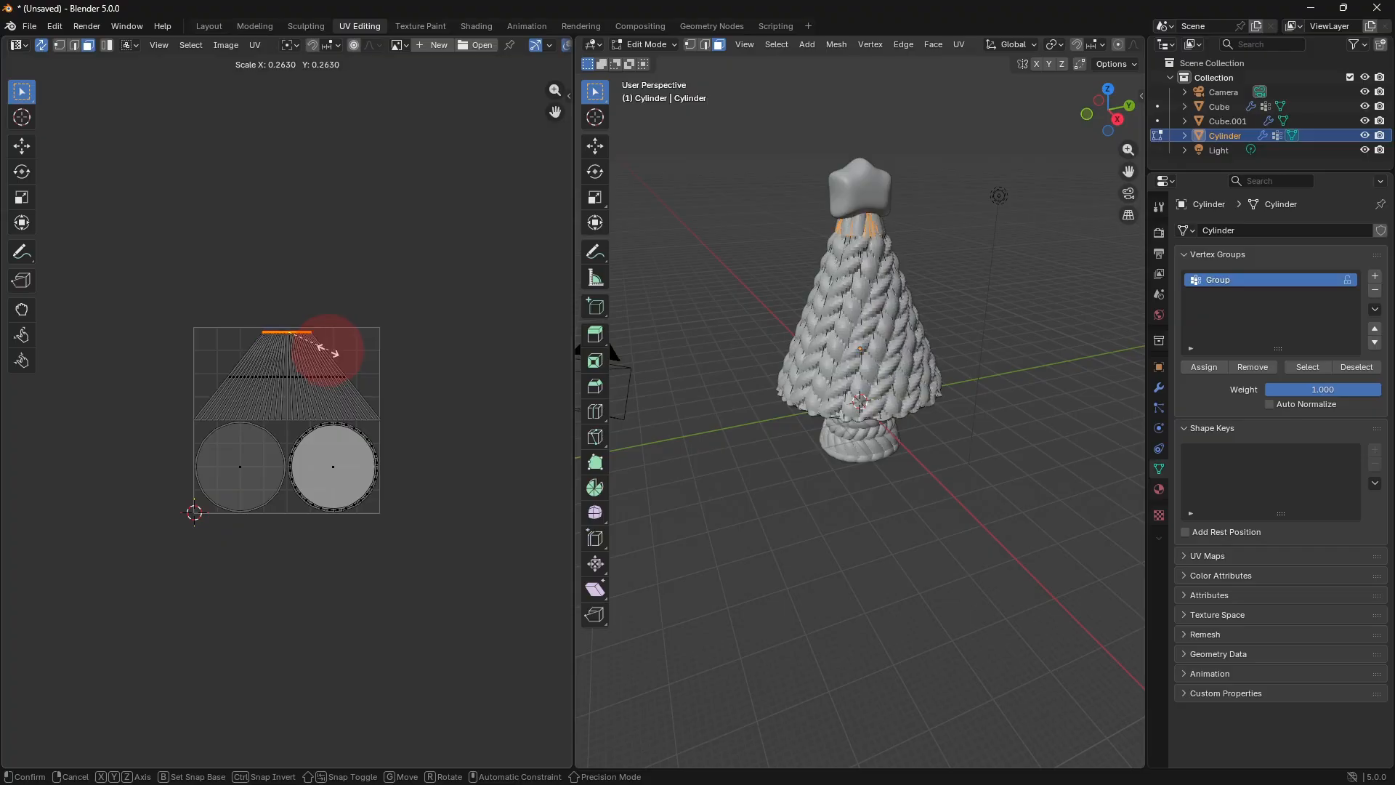
{"action": "left_click", "coordinate": [320, 352]}
{"action": "scroll", "coordinate": [883, 407], "scroll_direction": "up", "scroll_amount": 4}
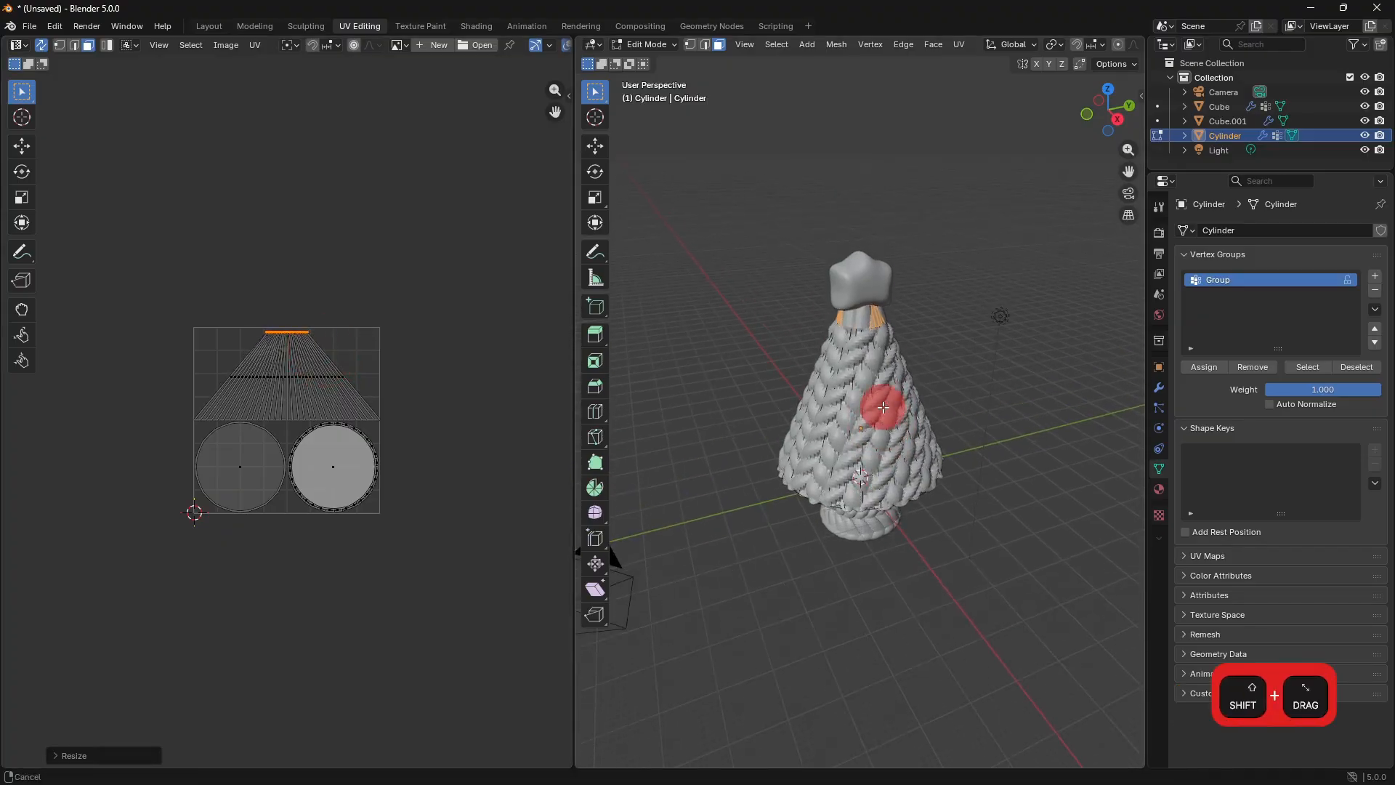
{"action": "middle_click_drag", "start_coordinate": [883, 407], "coordinate": [589, 407]}
Fine-tune the width of the cone's uppermost UV row by scaling it down by about 0.65 and enlarging it again.
{"action": "key", "text": "s"}
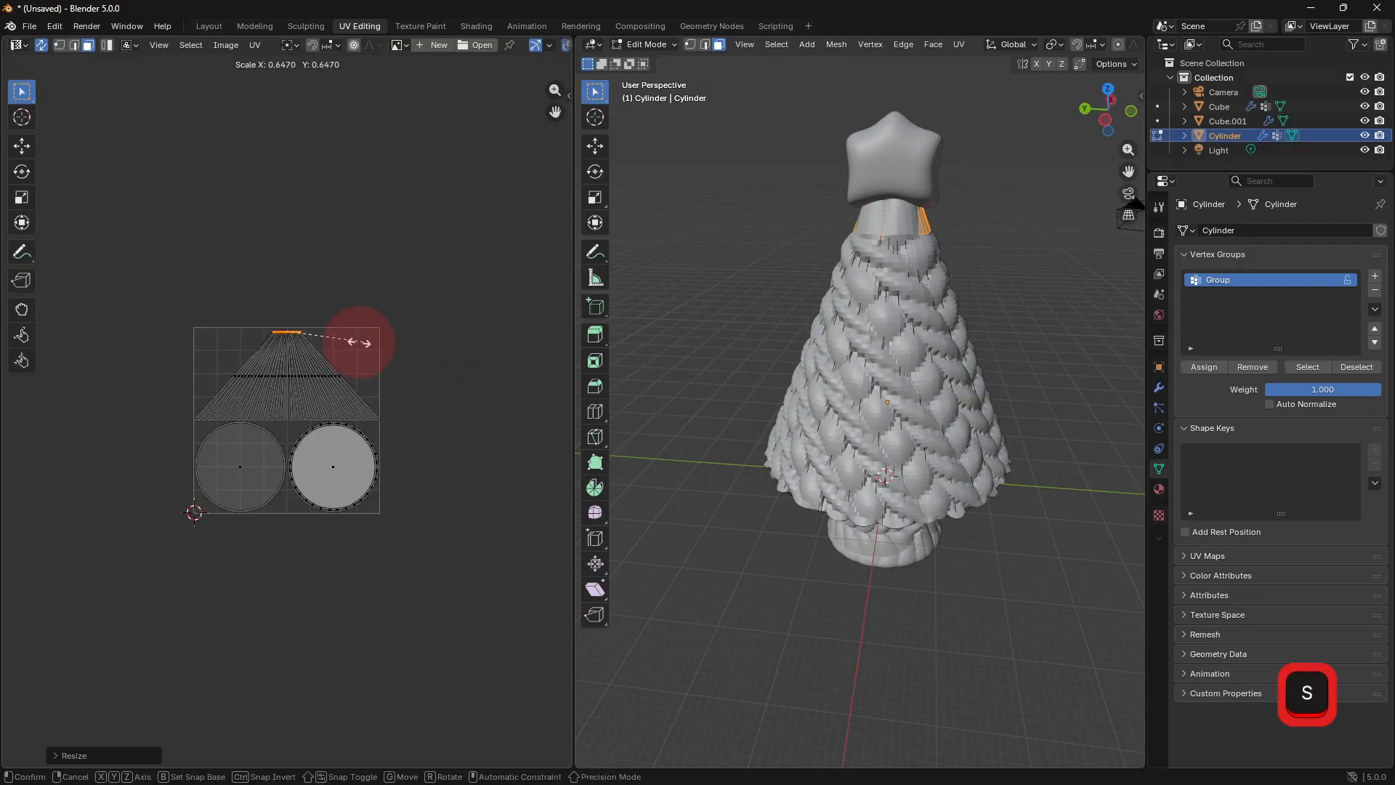
{"action": "left_click", "coordinate": [363, 343]}
{"action": "key", "text": "s"}
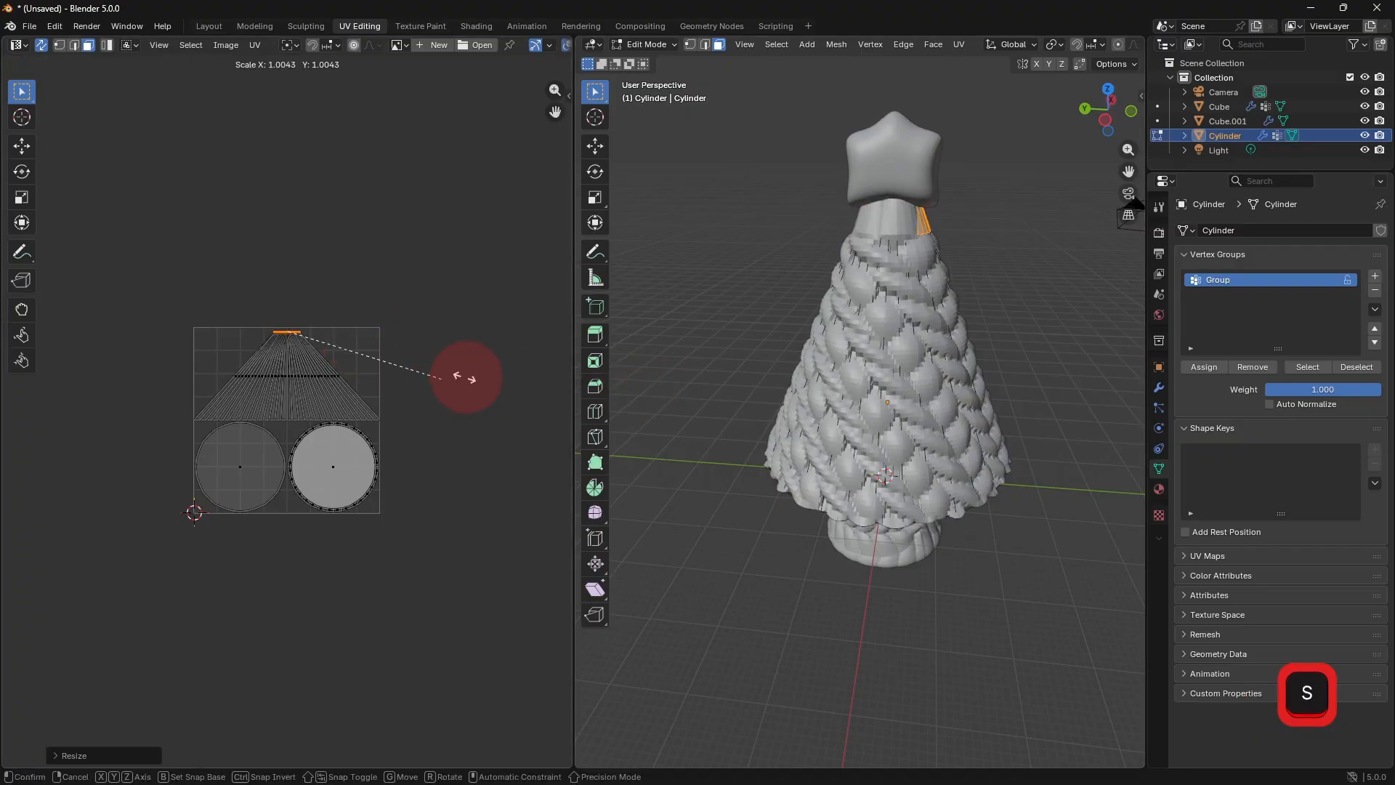
{"action": "left_click", "coordinate": [555, 387]}
Return to Object Mode and apply Shade Auto Smooth to the cone.
{"action": "key", "text": "Tab"}
{"action": "middle_click_drag", "start_coordinate": [764, 405], "coordinate": [858, 382]}
{"action": "left_click", "coordinate": [1159, 389]}
{"action": "right_click", "coordinate": [857, 382]}
{"action": "left_click", "coordinate": [843, 393]}
Select the star and add a Displace modifier that uses the existing texture named Texture.
{"action": "middle_click_drag", "start_coordinate": [963, 400], "coordinate": [923, 315]}
{"action": "left_click", "coordinate": [930, 302]}
{"action": "left_click", "coordinate": [1240, 229]}
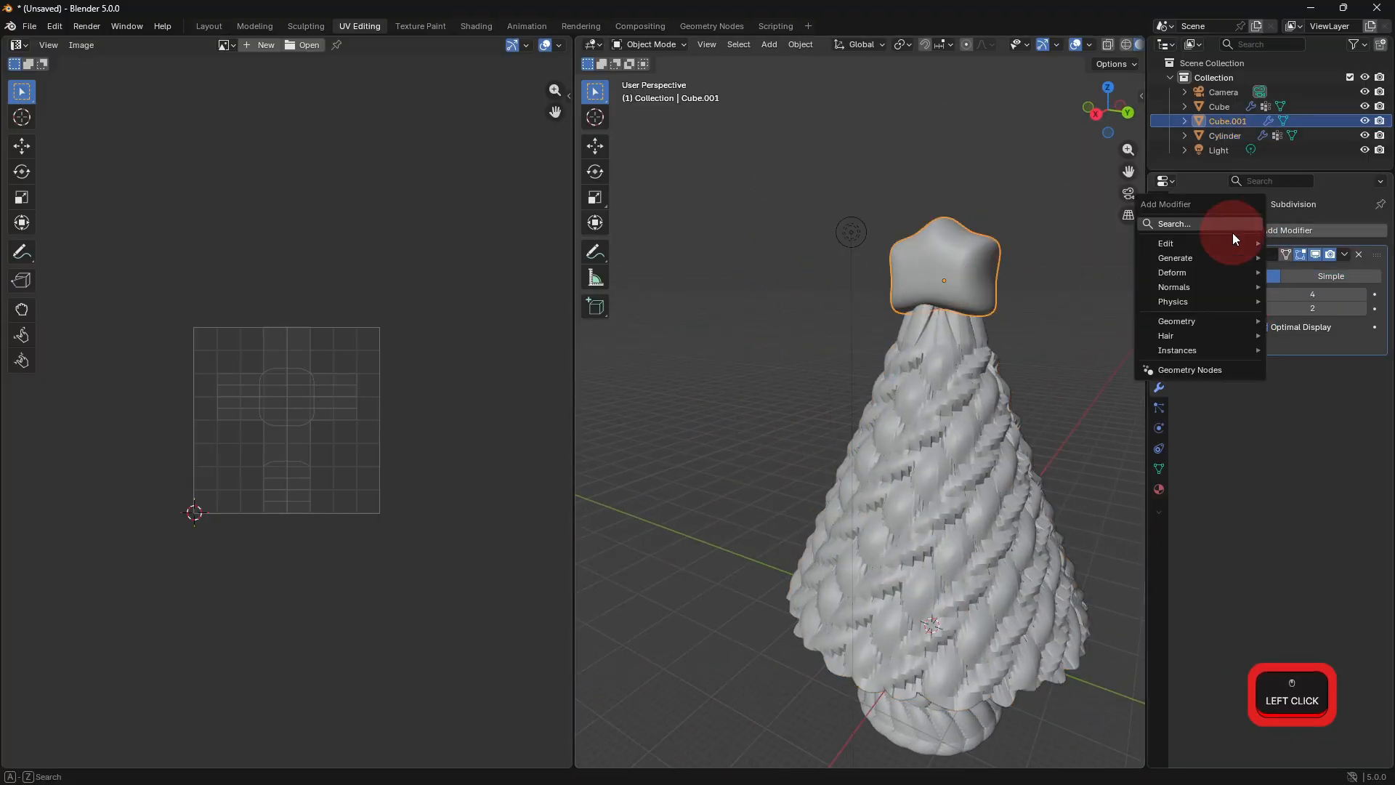
{"action": "left_click", "coordinate": [1229, 231]}
{"action": "left_click", "coordinate": [1166, 260]}
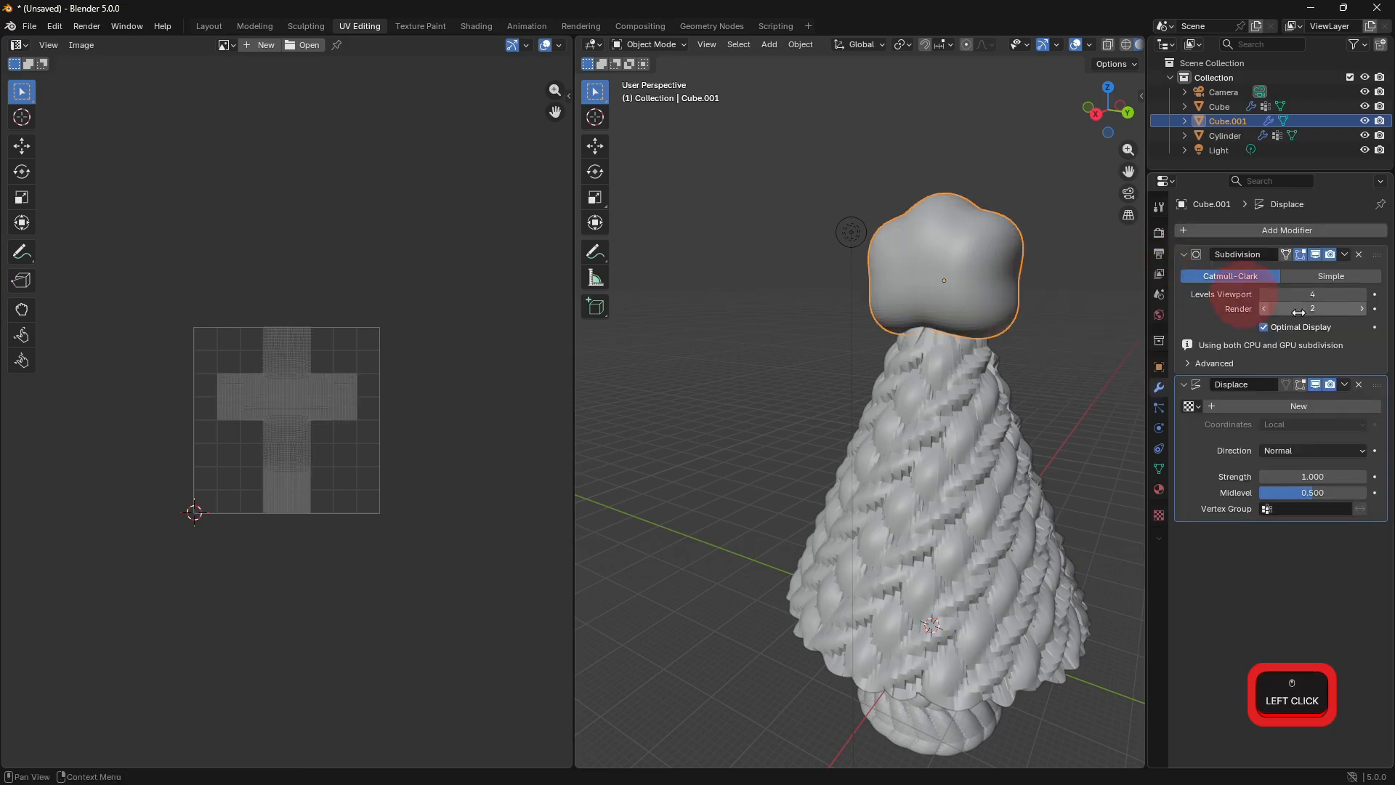
{"action": "left_click", "coordinate": [1197, 407]}
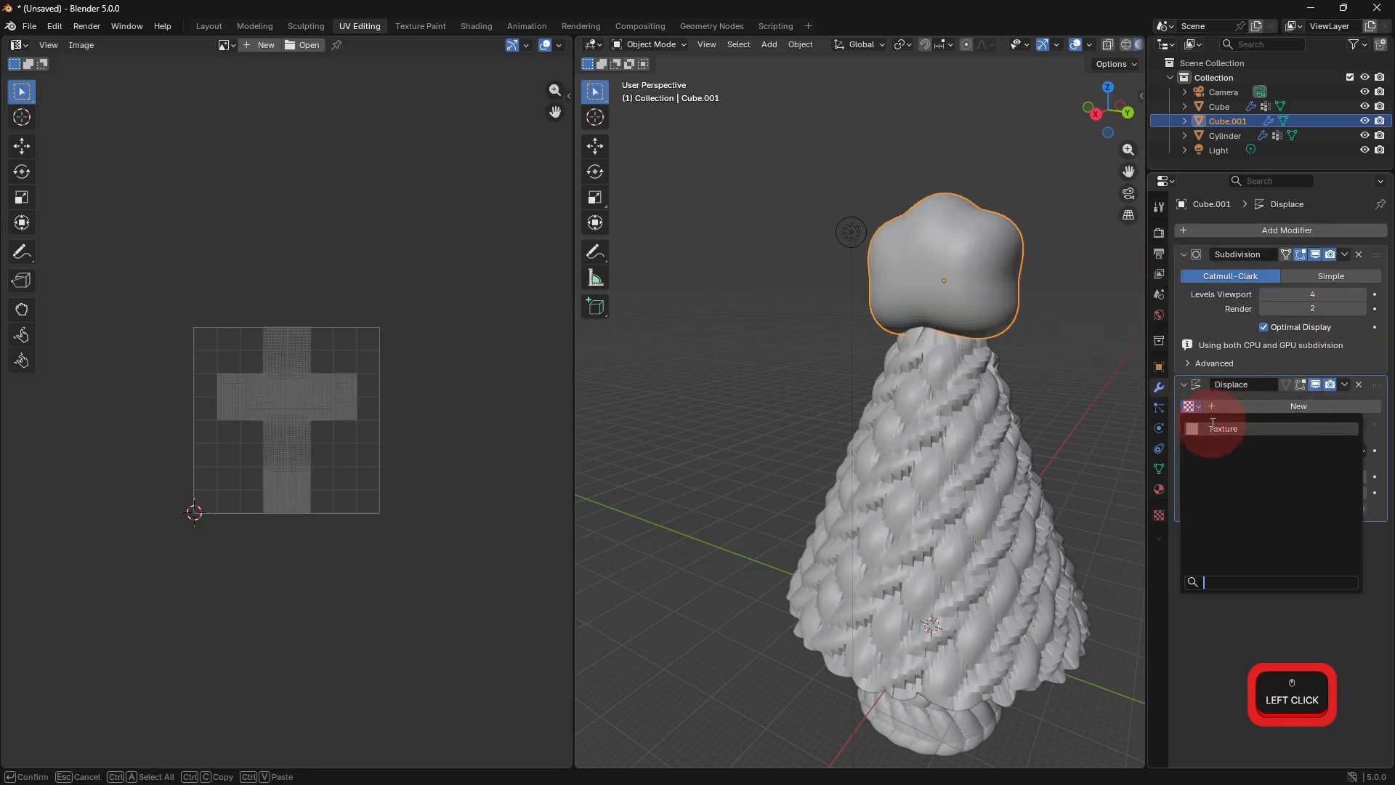
{"action": "left_click", "coordinate": [1259, 418]}
Set the star's Displace modifier to UV coordinates with a strength of 0.1.
{"action": "left_click", "coordinate": [1292, 406]}
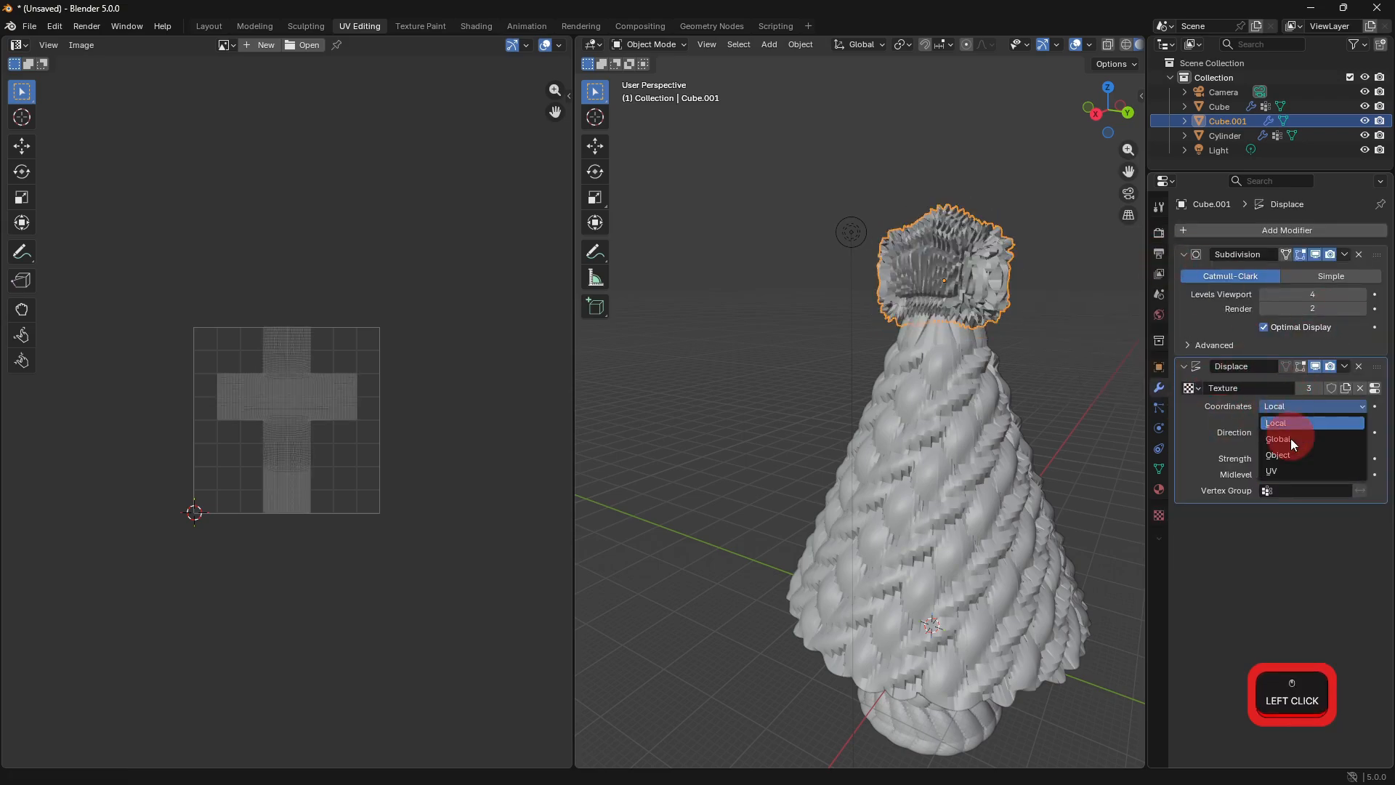
{"action": "left_click", "coordinate": [1292, 471]}
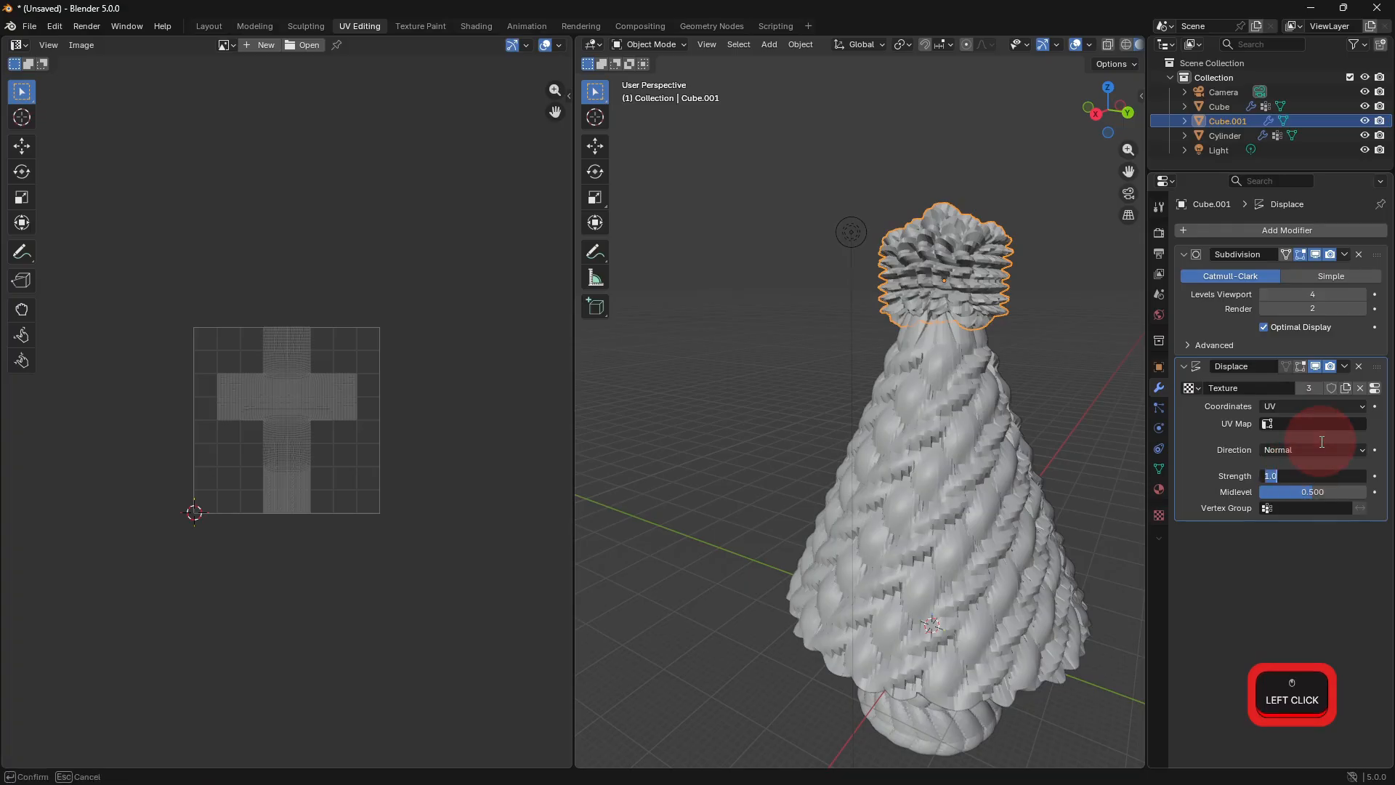
{"action": "key", "text": "Return"}
{"action": "mouse_move", "coordinate": [1079, 422]}
{"action": "middle_mouse_down"}
{"action": "mouse_move", "coordinate": [1000, 478]}
{"action": "mouse_move", "coordinate": [1062, 442]}
{"action": "middle_mouse_up"}
Scale the star up by about 1.09, lower it along Z onto the cone's tip and enlarge it slightly more.
{"action": "key", "text": "s"}
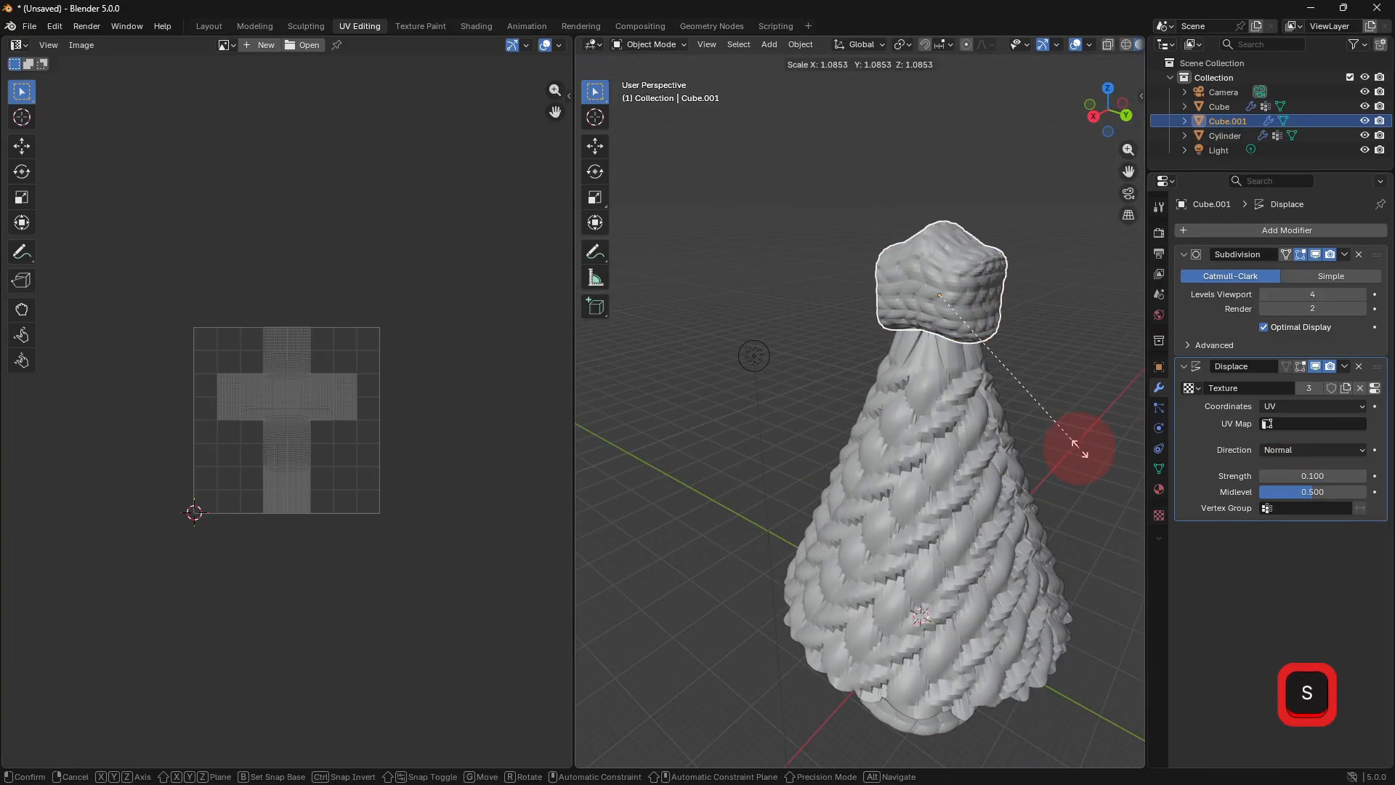
{"action": "left_click", "coordinate": [1079, 447]}
{"action": "key", "text": "g"}
{"action": "key", "text": "z"}
{"action": "left_click", "coordinate": [1080, 464]}
{"action": "key", "text": "s"}
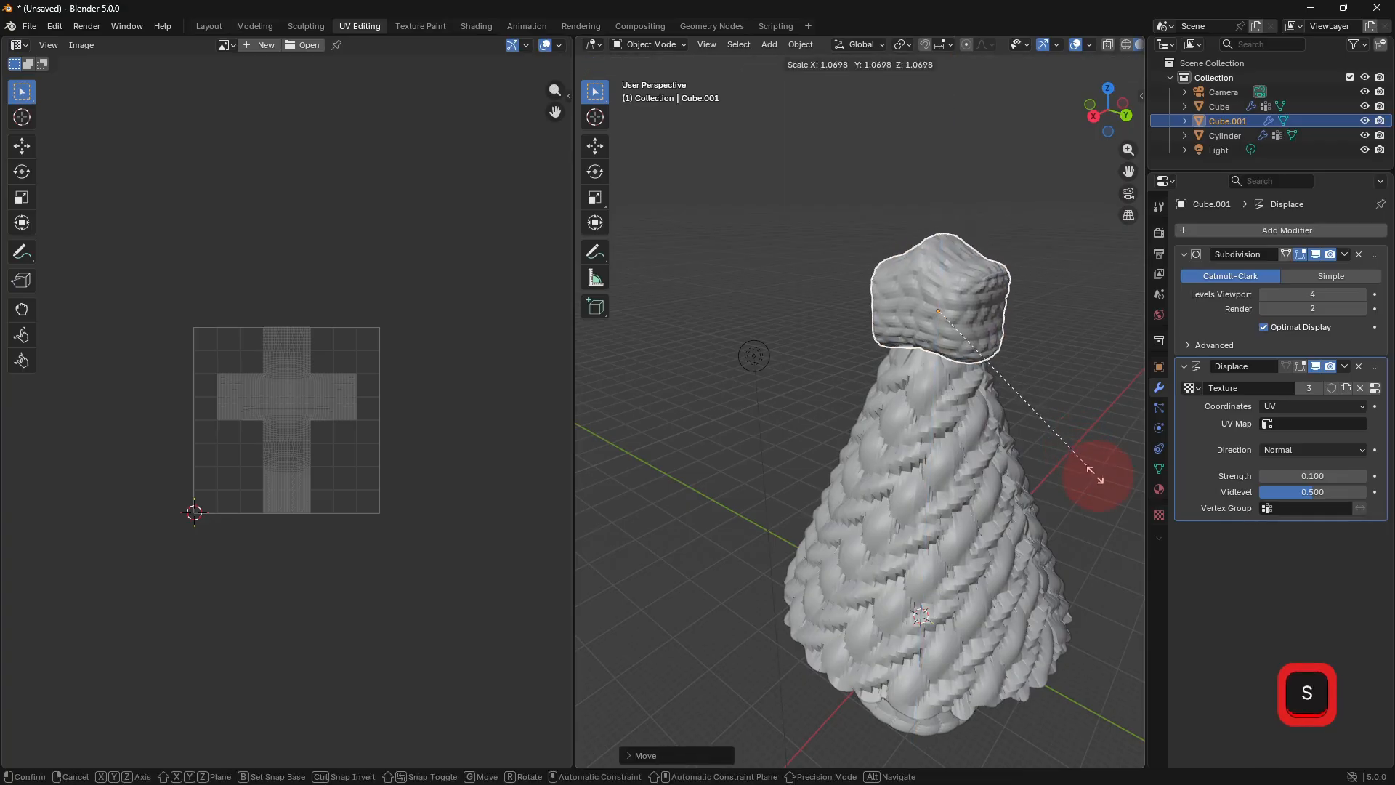
{"action": "left_click", "coordinate": [1109, 484]}
Raise the star's Subdivision viewport level to 5.
{"action": "key", "text": "Tab"}
{"action": "middle_click_drag", "start_coordinate": [1090, 473], "coordinate": [1005, 465]}
{"action": "key", "text": "Tab"}
{"action": "left_click", "coordinate": [1021, 461]}
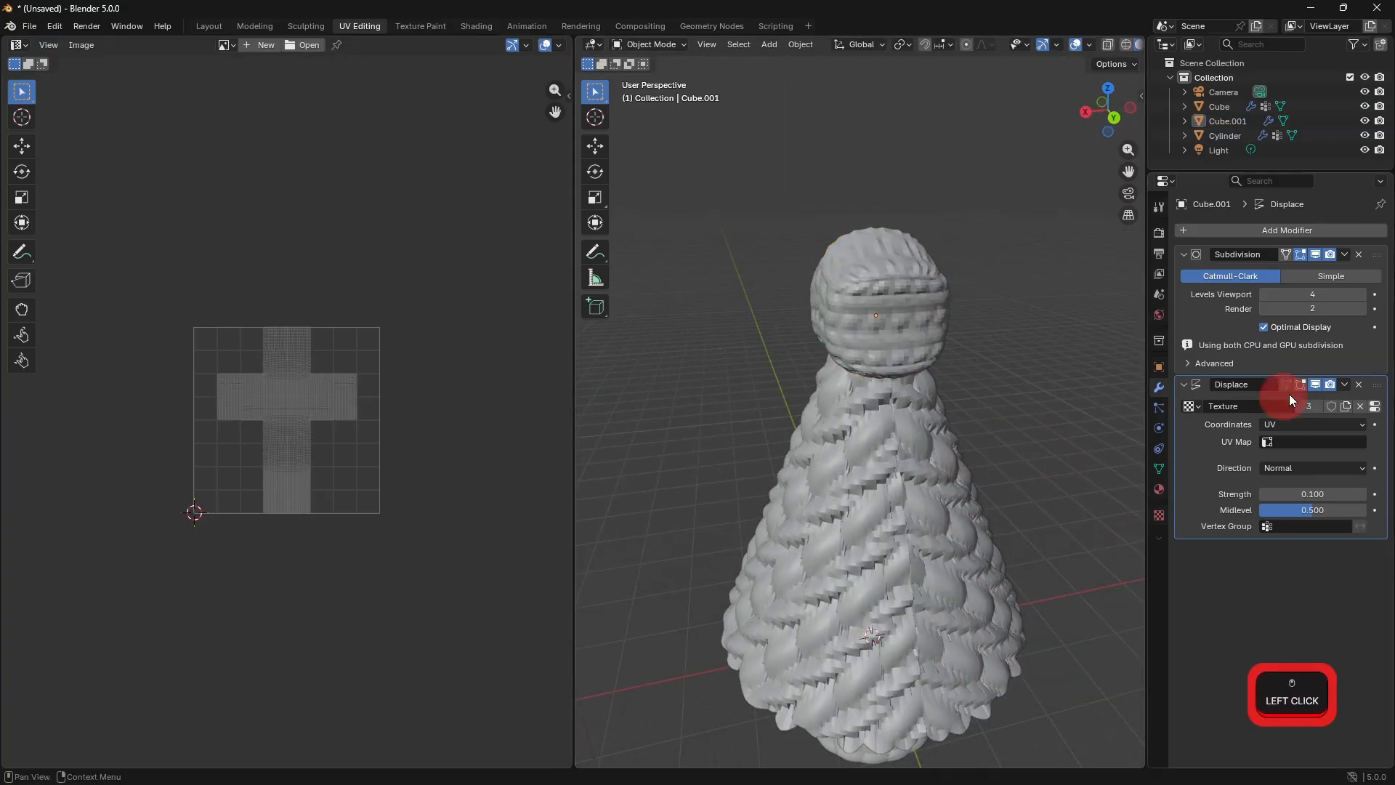
{"action": "left_click", "coordinate": [1364, 297]}
{"action": "middle_click_drag", "start_coordinate": [844, 430], "coordinate": [699, 341]}
Select the trunk and rescale the whole object in Object Mode.
{"action": "left_click", "coordinate": [843, 659]}
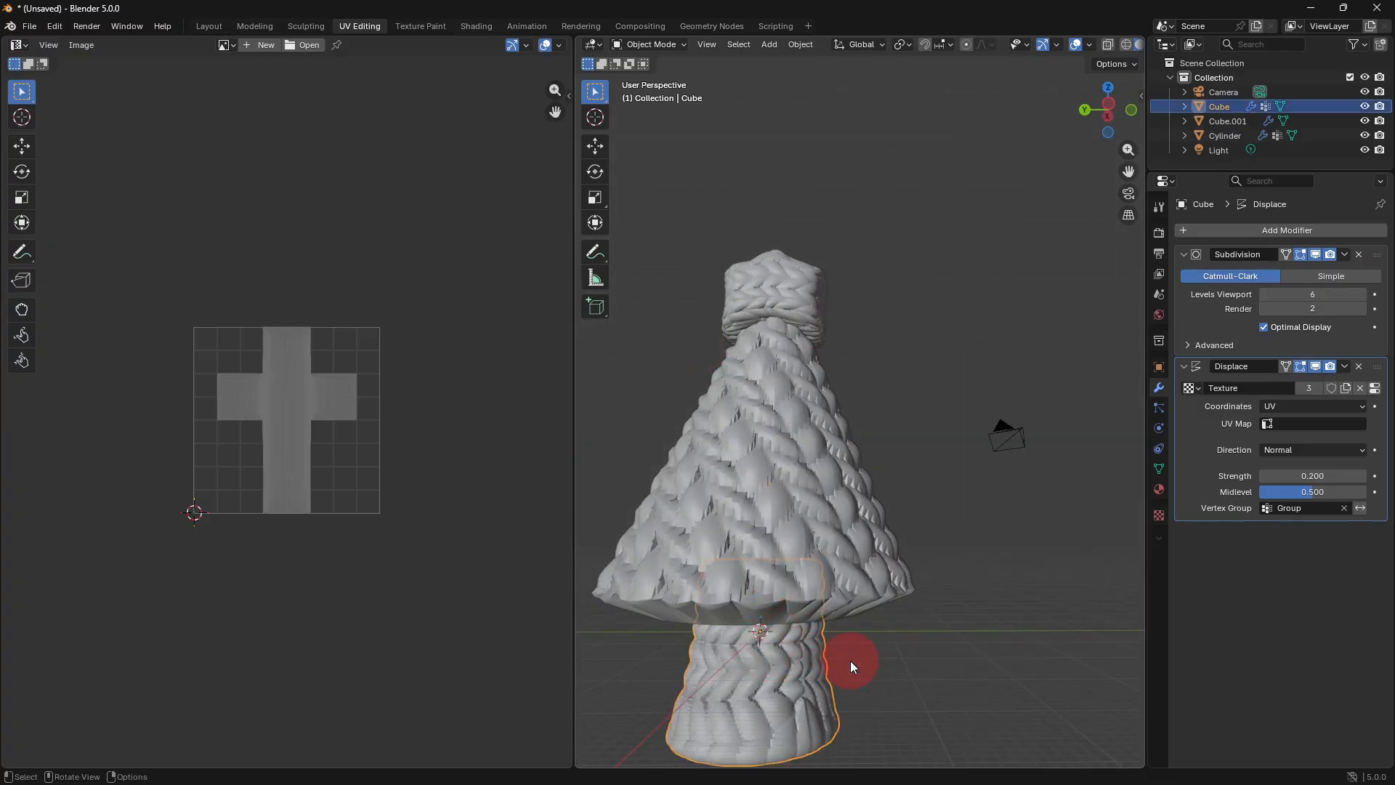
{"action": "key", "text": "s"}
{"action": "left_click", "coordinate": [888, 663]}
Flare the trunk's base by scaling its bottom face by about 1.49 in Edit Mode, and return to Object Mode.
{"action": "key", "text": "Tab"}
{"action": "middle_click_drag", "start_coordinate": [902, 662], "coordinate": [925, 545], "text": "shift"}
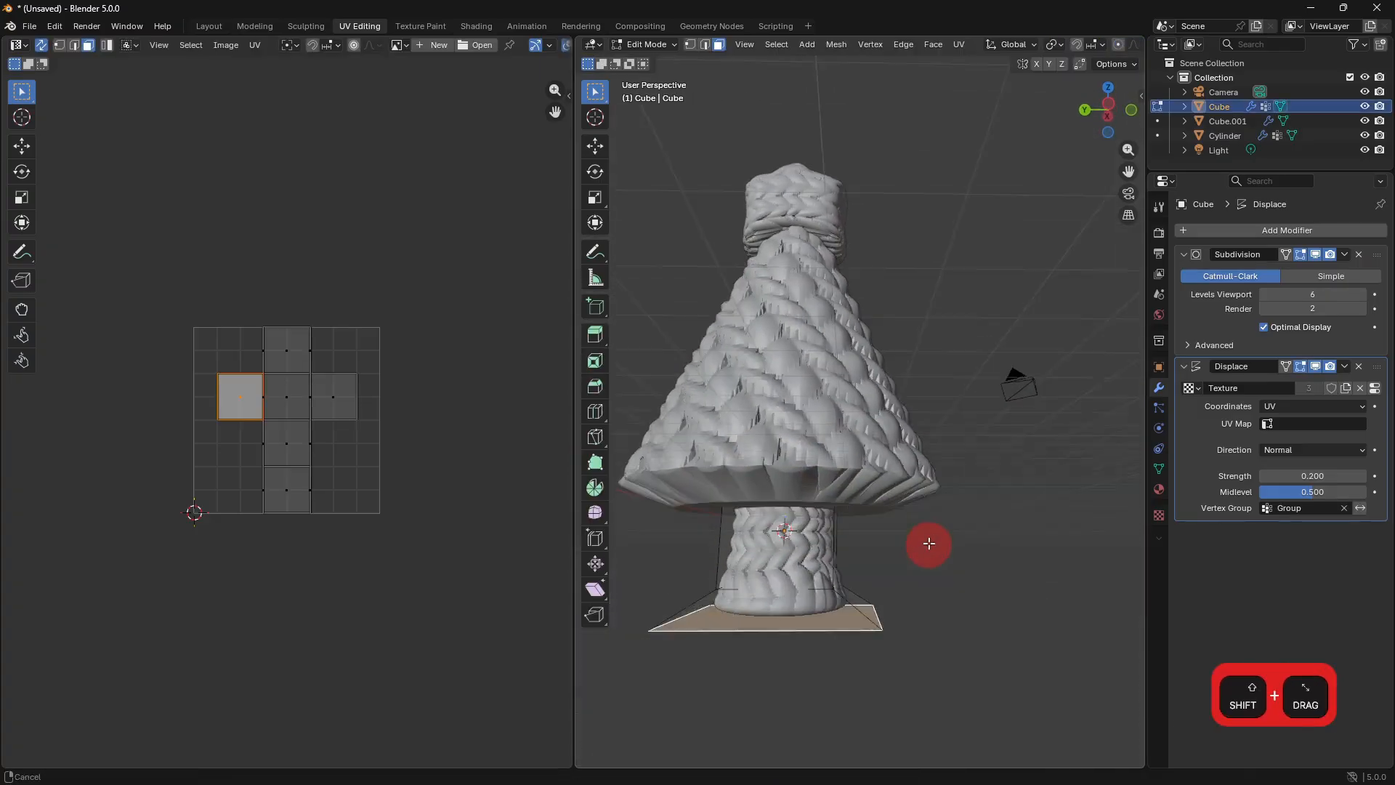
{"action": "key", "text": "s"}
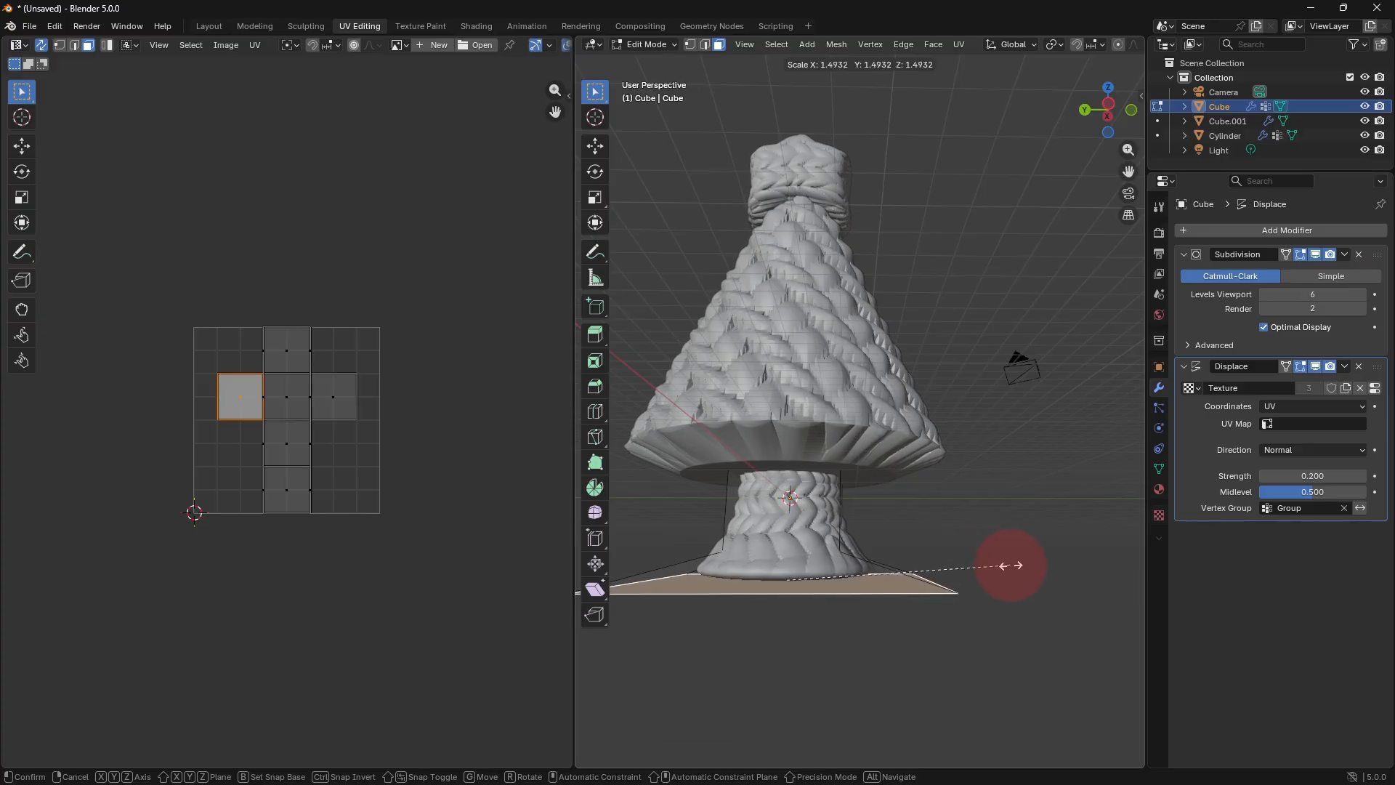
{"action": "left_click", "coordinate": [1012, 564]}
{"action": "key", "text": "Tab"}
{"action": "middle_click_drag", "start_coordinate": [964, 530], "coordinate": [914, 483]}
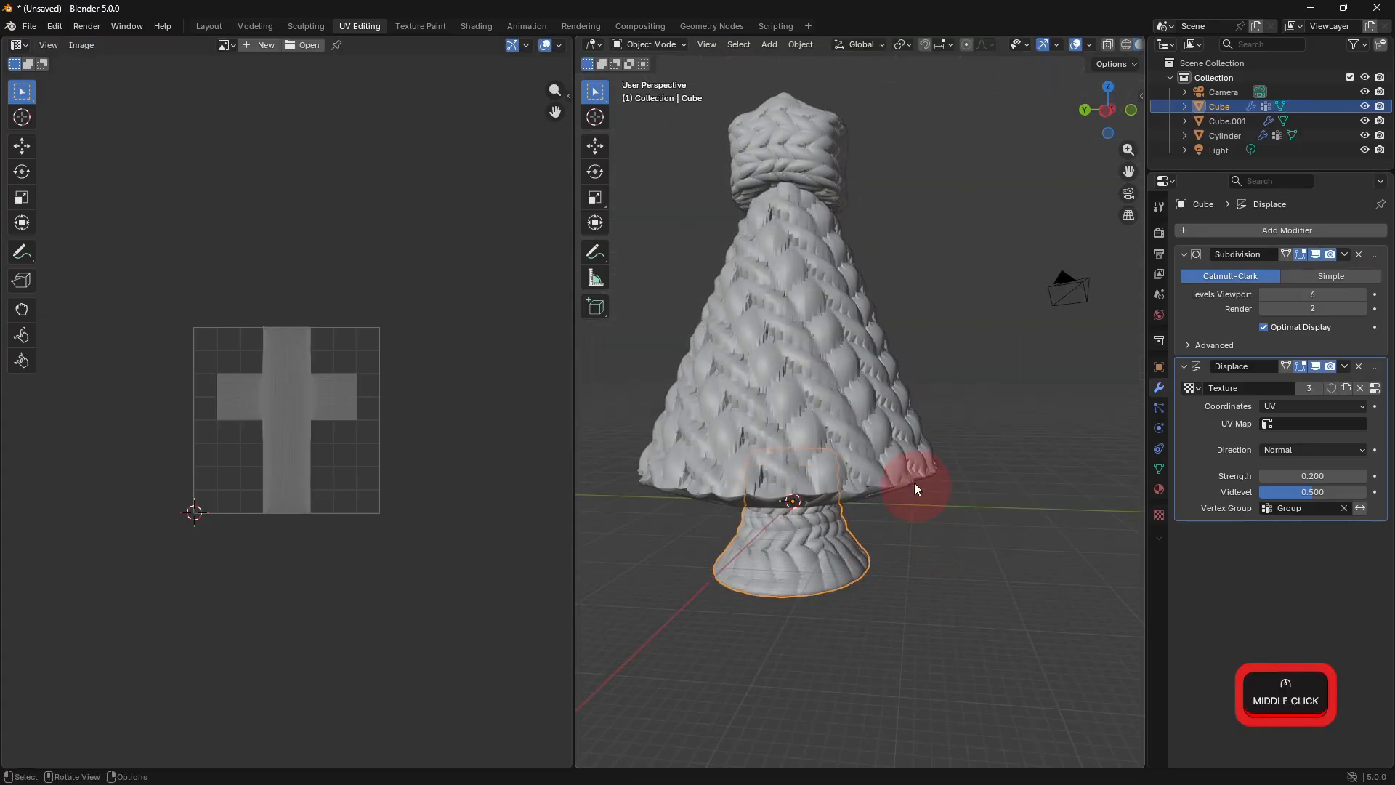
Examine the knitted surfaces of the star and cone from below and from the side, and select the cone.
{"action": "left_click", "coordinate": [802, 182]}
{"action": "mouse_move", "coordinate": [944, 422]}
{"action": "middle_mouse_down"}
{"action": "mouse_move", "coordinate": [944, 399]}
{"action": "mouse_move", "coordinate": [944, 424]}
{"action": "middle_mouse_up"}
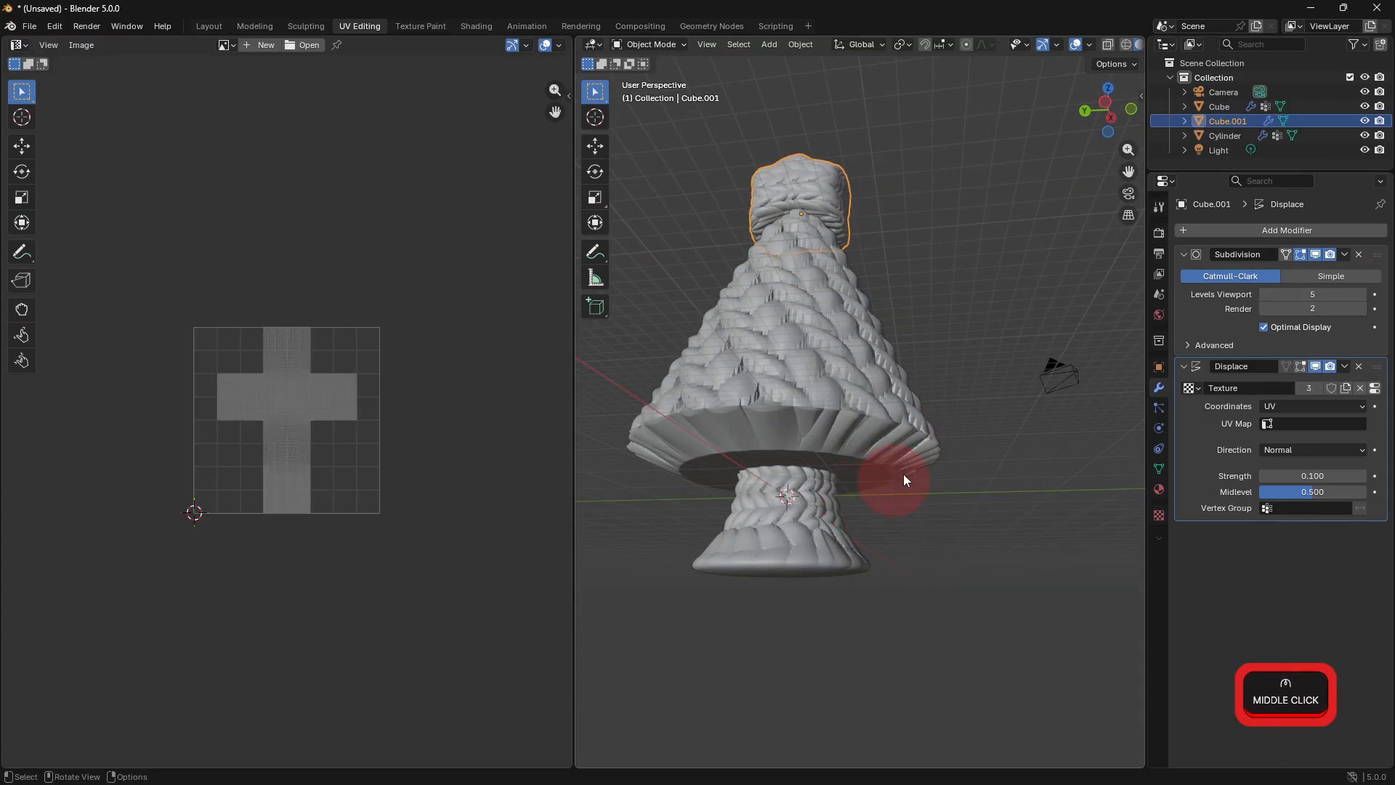
{"action": "left_click", "coordinate": [869, 303]}
{"action": "middle_click_drag", "start_coordinate": [869, 304], "coordinate": [803, 238]}
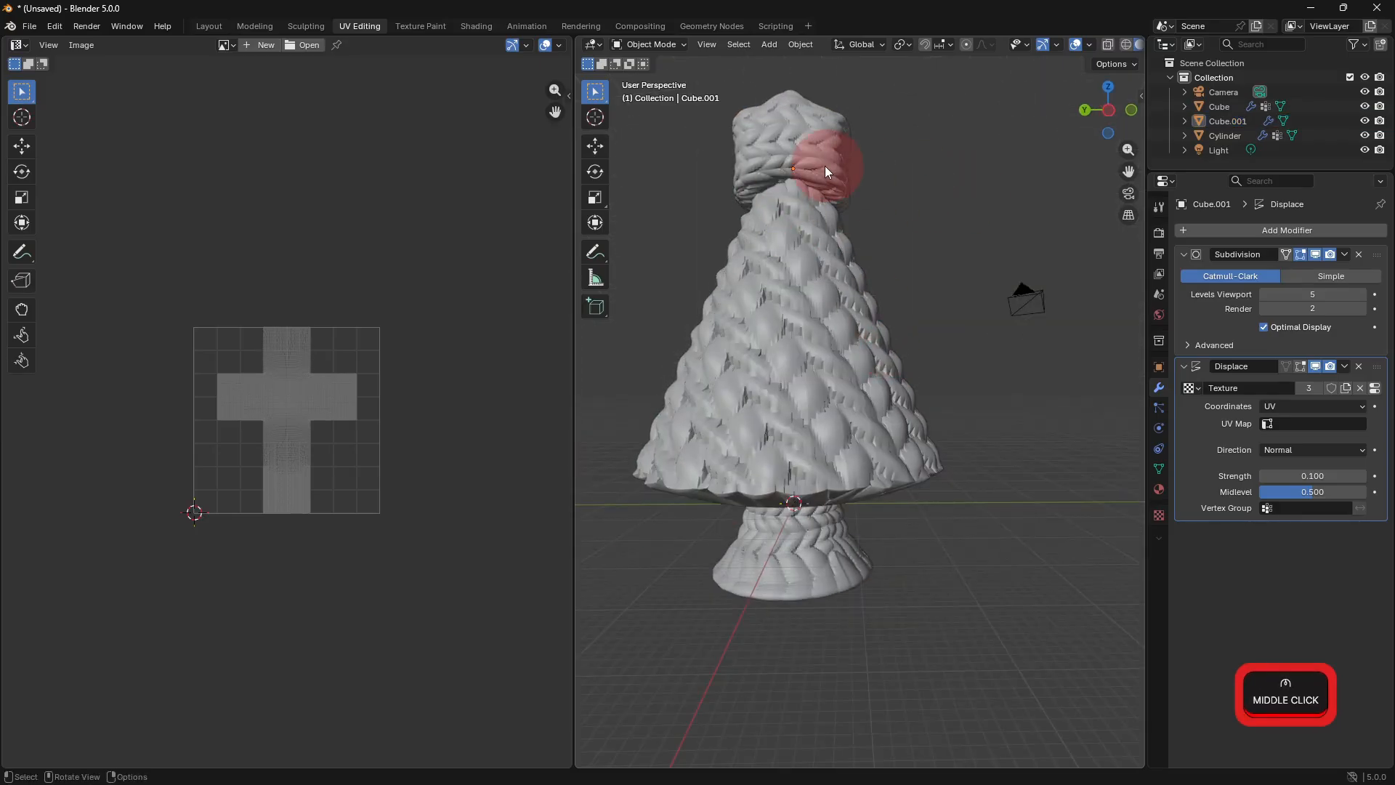
{"action": "left_click", "coordinate": [785, 165]}
{"action": "left_click", "coordinate": [826, 336]}
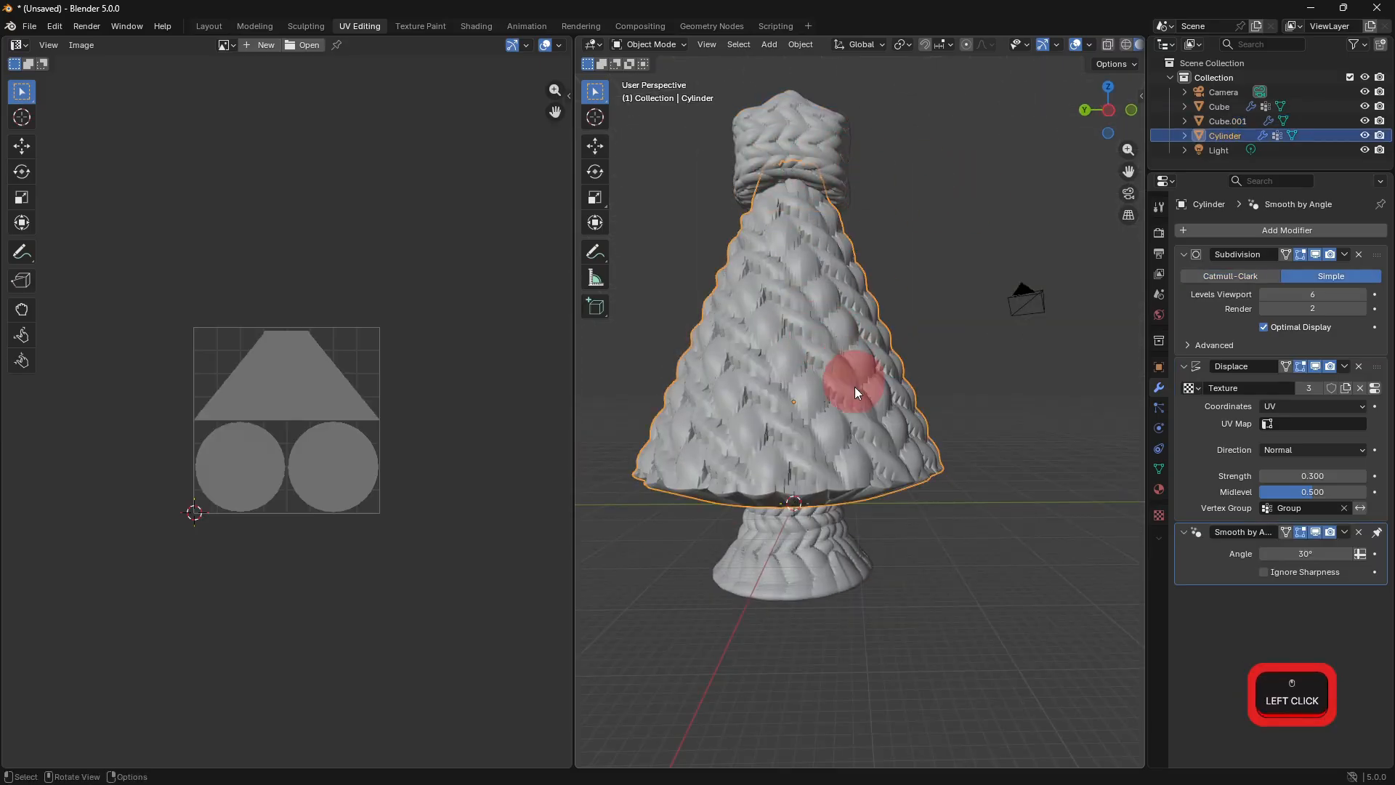
Try joining the star, cone and trunk into one object, and undo the join.
{"action": "left_click", "coordinate": [792, 159]}
{"action": "left_click", "coordinate": [840, 490], "text": "shift"}
{"action": "left_click", "coordinate": [828, 564], "text": "shift"}
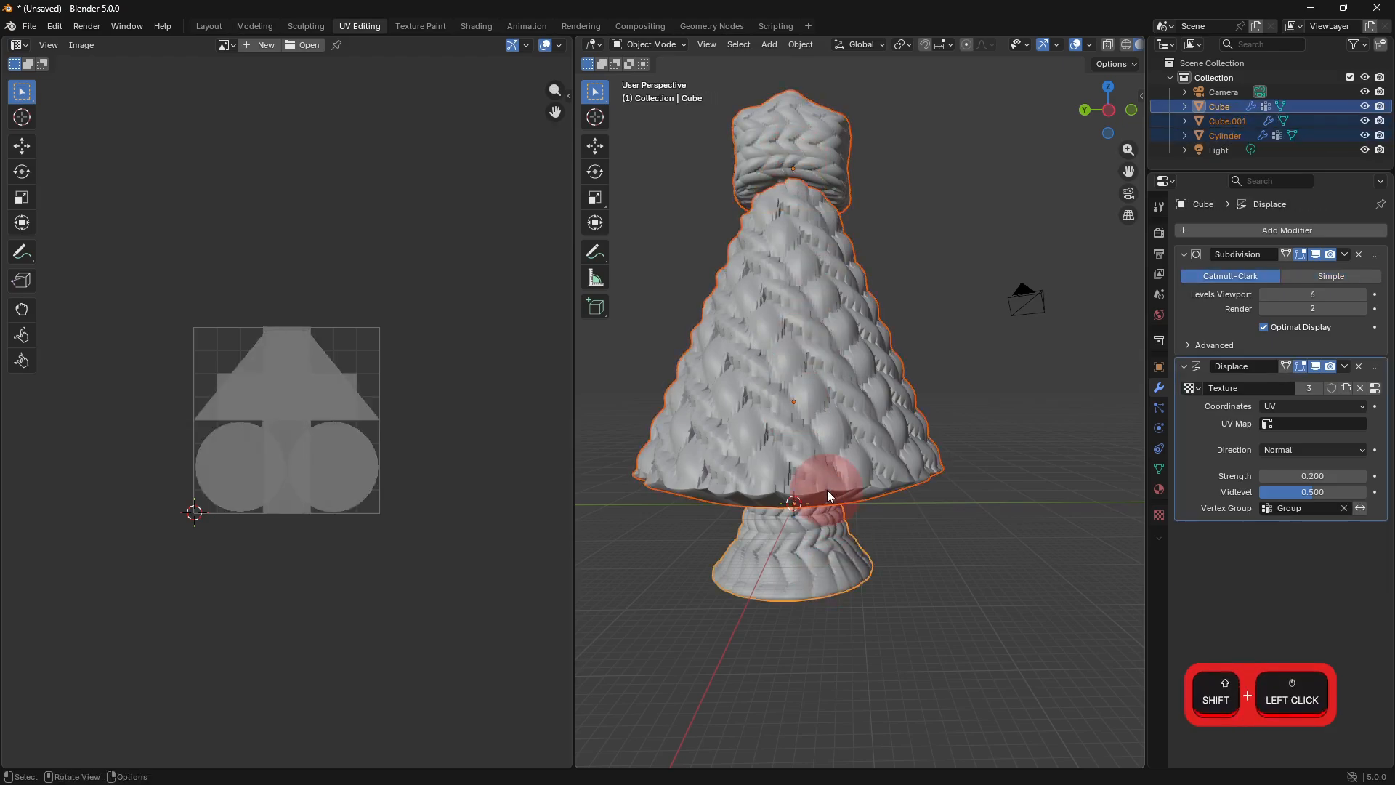
{"action": "key", "text": "ctrl+j"}
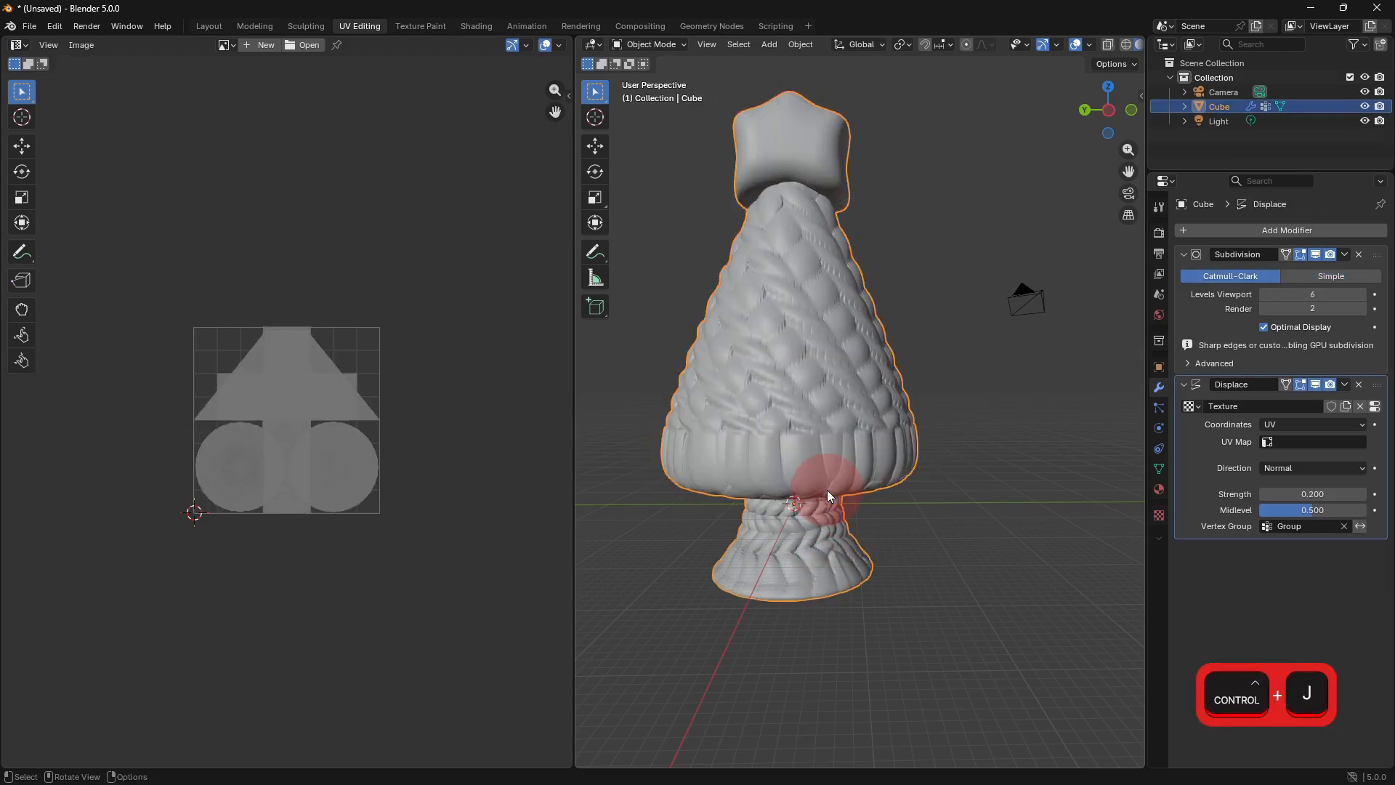
{"action": "key", "text": "ctrl+z"}
{"action": "left_click", "coordinate": [996, 480]}
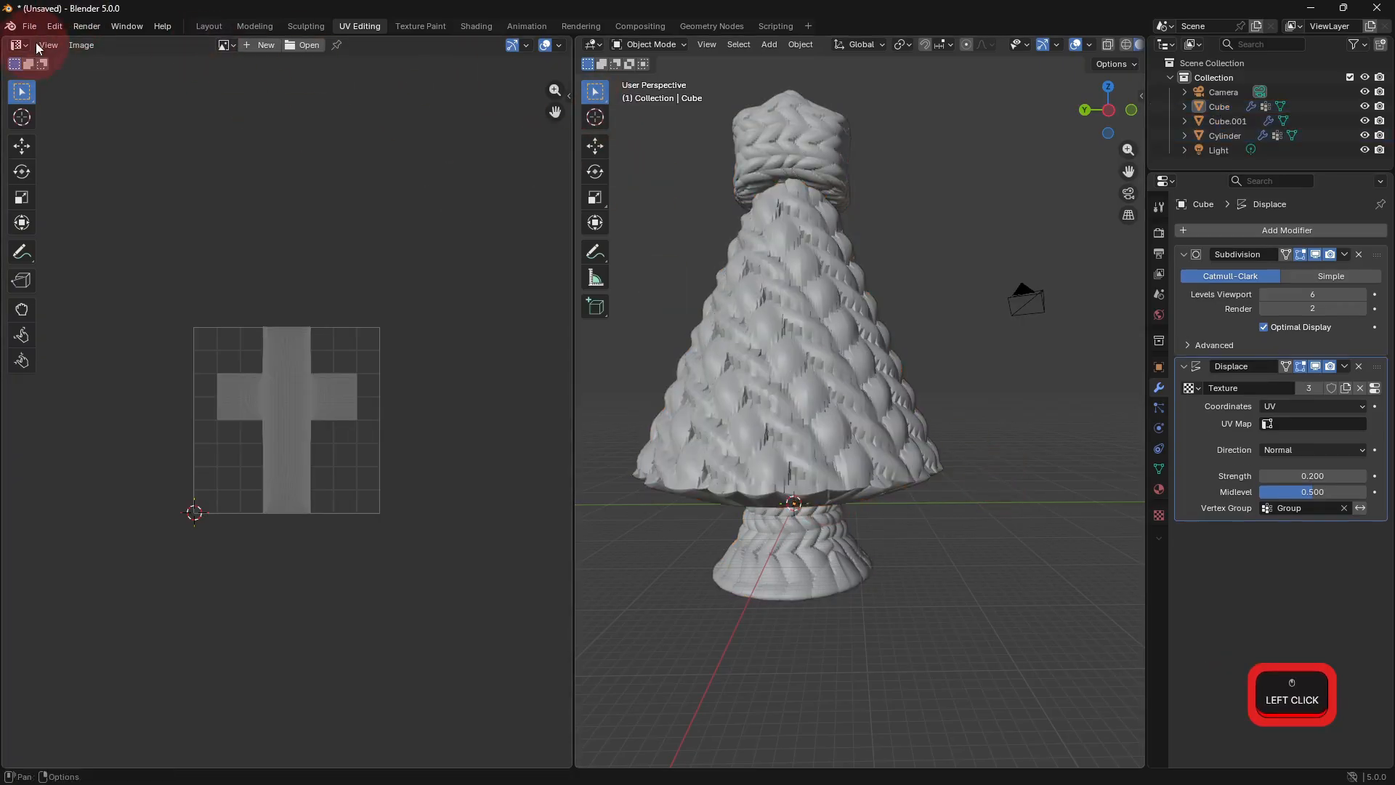
In a new scene's Layout workspace, add a Subdivision Surface modifier to the default cube and flatten it to a Z scale of about 0.37.
{"action": "left_click", "coordinate": [209, 26]}
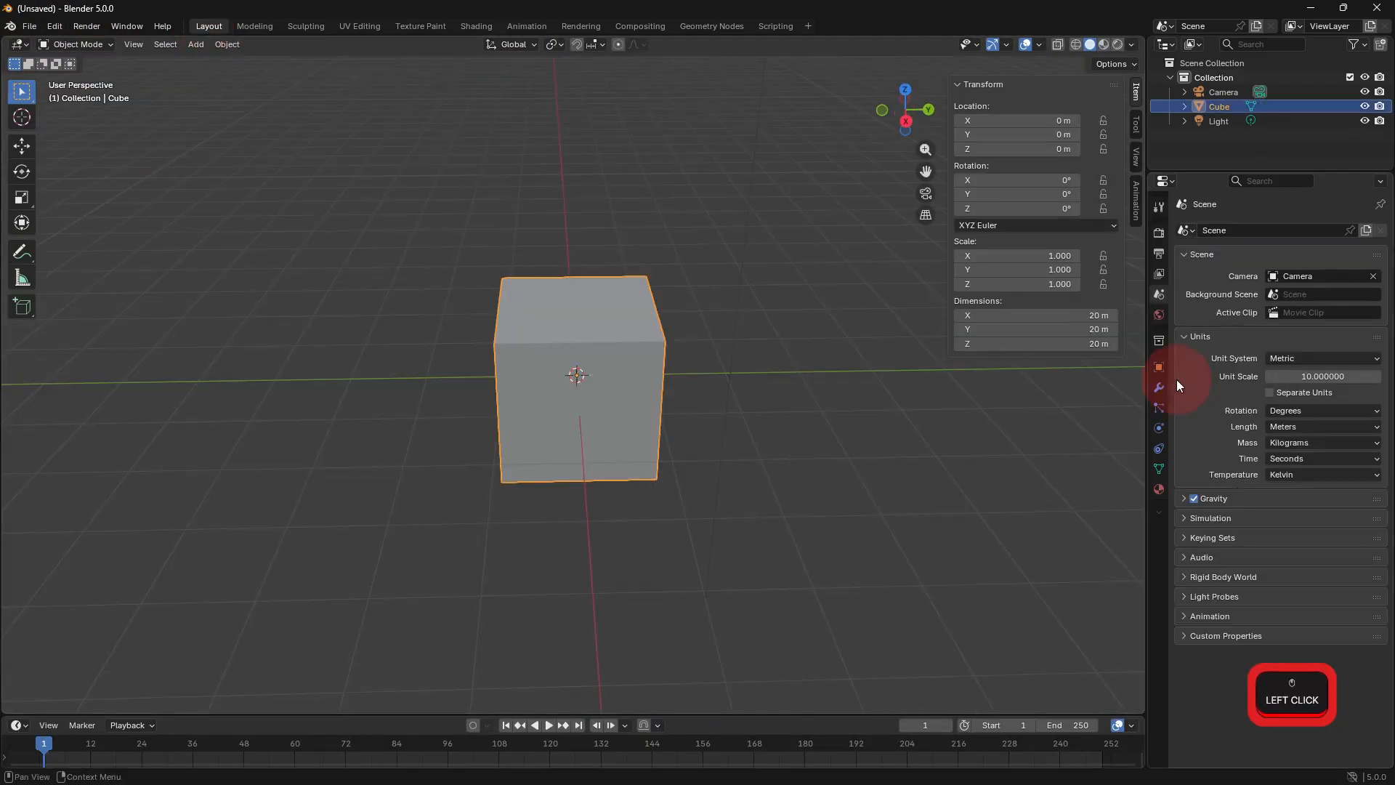
{"action": "left_click", "coordinate": [1159, 387]}
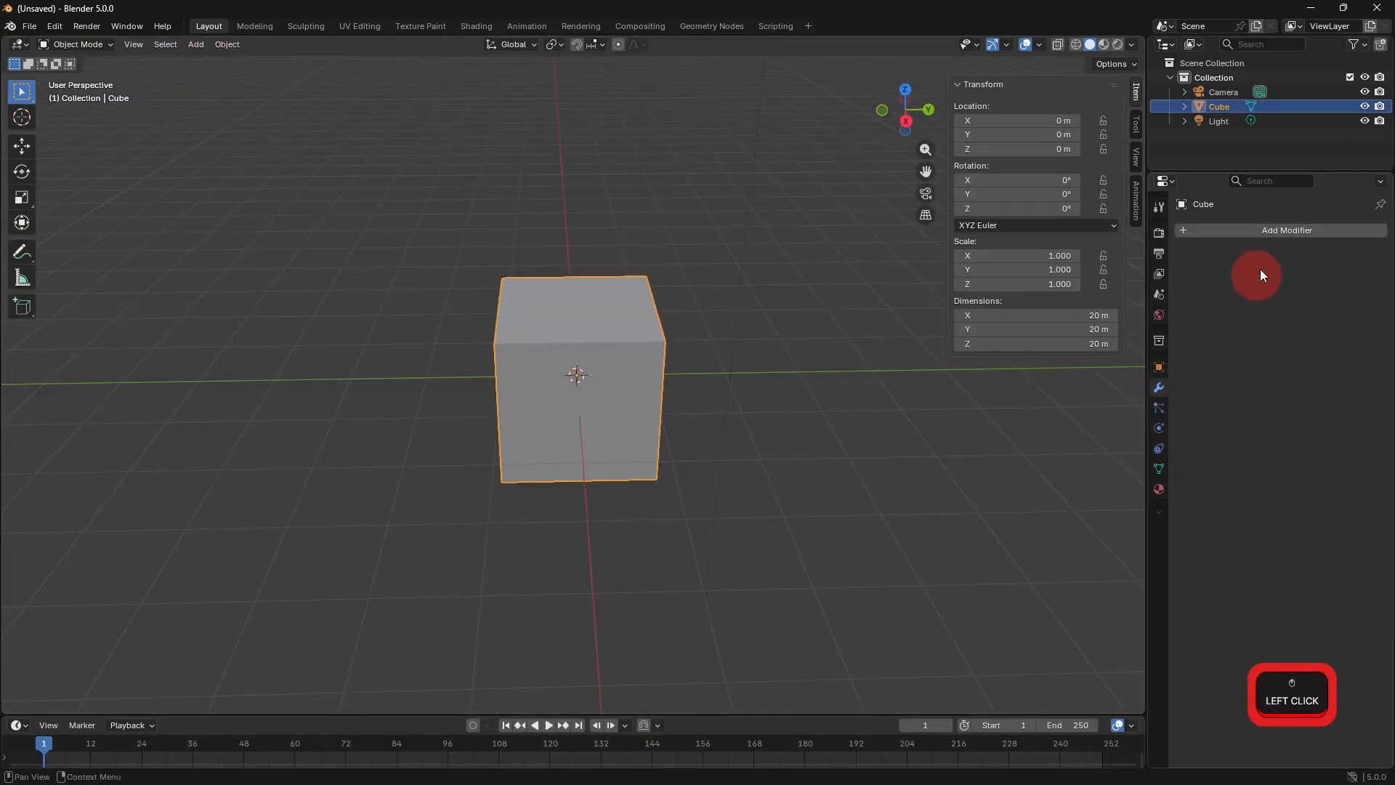
{"action": "left_click", "coordinate": [1261, 226]}
{"action": "left_click", "coordinate": [1257, 226]}
{"action": "left_click", "coordinate": [1211, 271]}
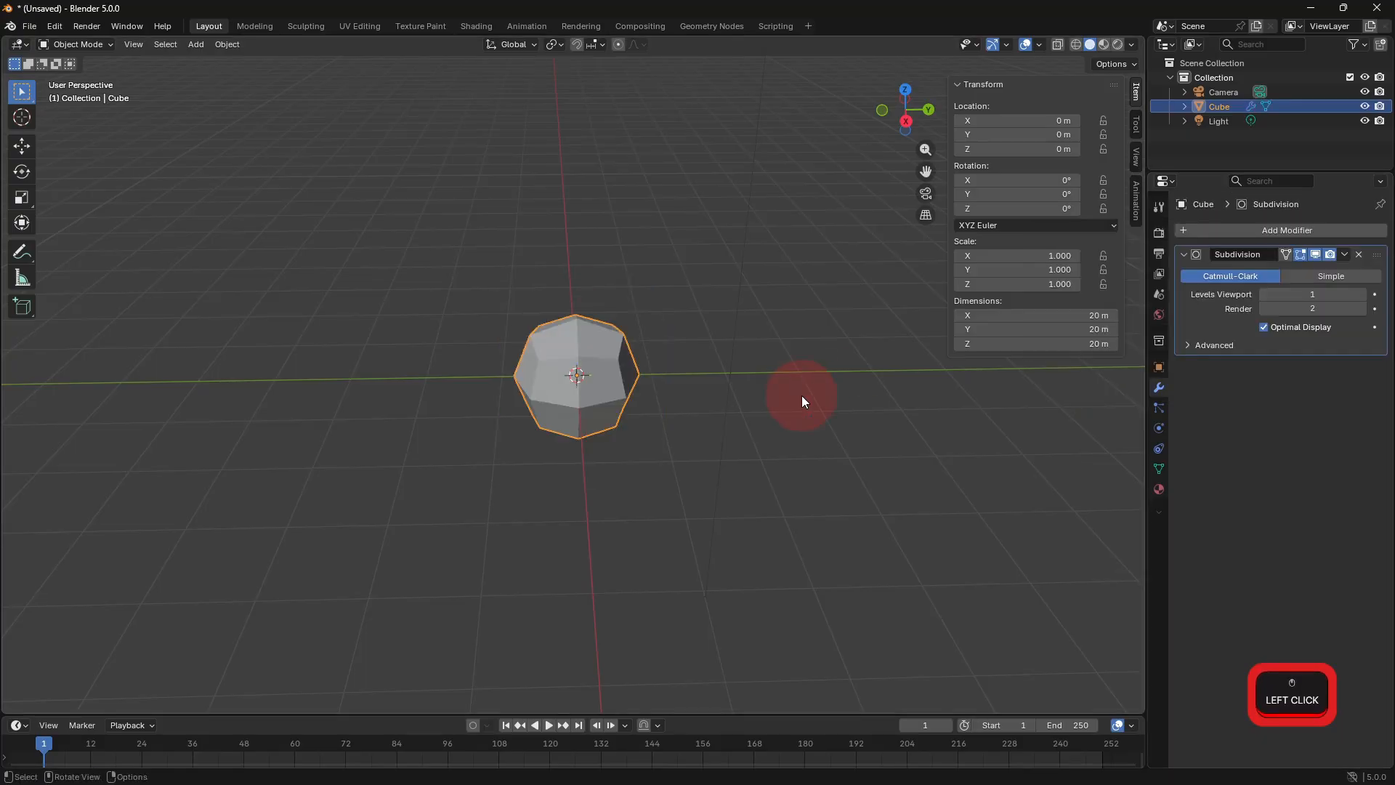
{"action": "key", "text": "s"}
{"action": "key", "text": "z"}
{"action": "left_click", "coordinate": [658, 358]}
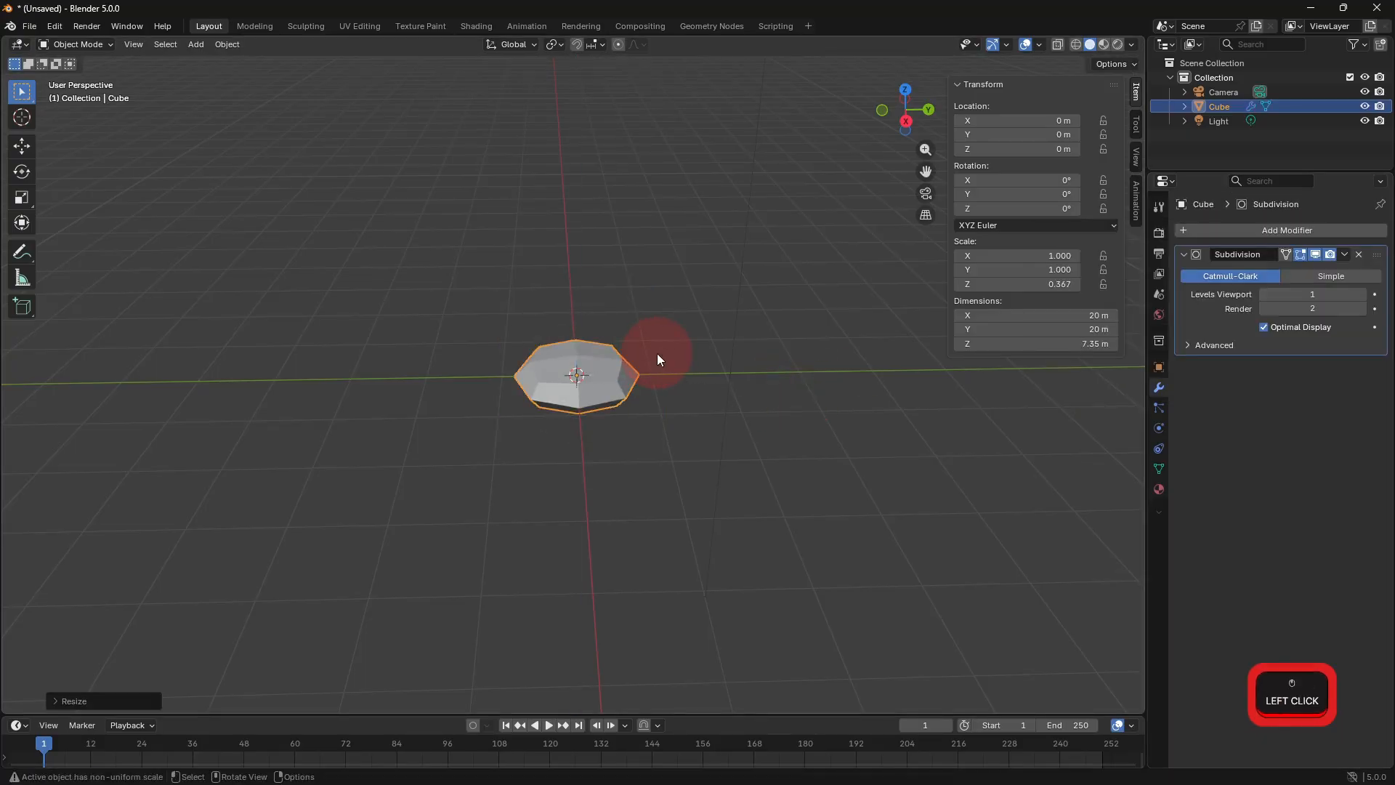
Extrude the flattened cube's bottom face down to a local Z of about -12.3 m in Edit Mode.
{"action": "middle_click_drag", "start_coordinate": [721, 355], "coordinate": [717, 331]}
{"action": "scroll", "coordinate": [639, 358], "scroll_direction": "up", "scroll_amount": 2}
{"action": "key", "text": "Tab"}
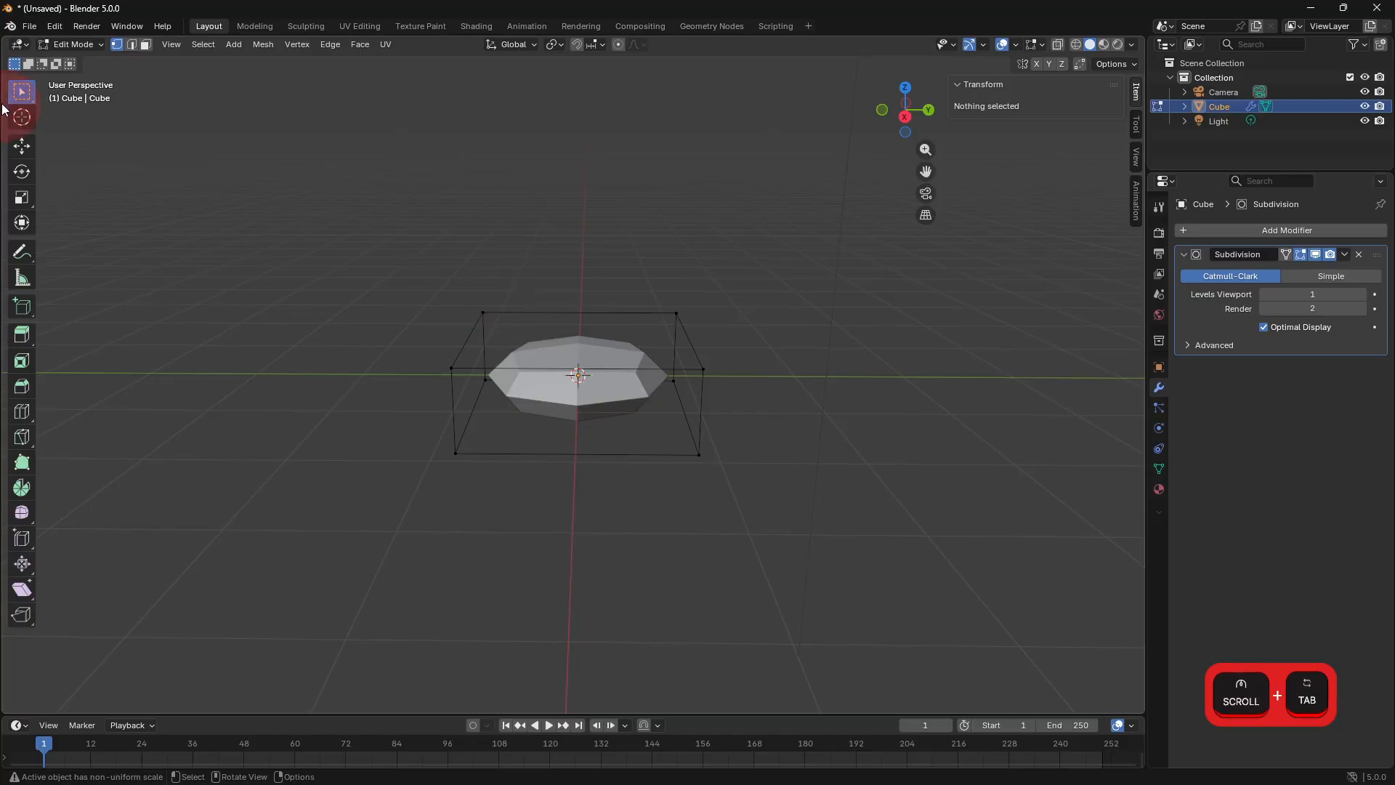
{"action": "left_click", "coordinate": [146, 45]}
{"action": "middle_click_drag", "start_coordinate": [654, 420], "coordinate": [632, 334]}
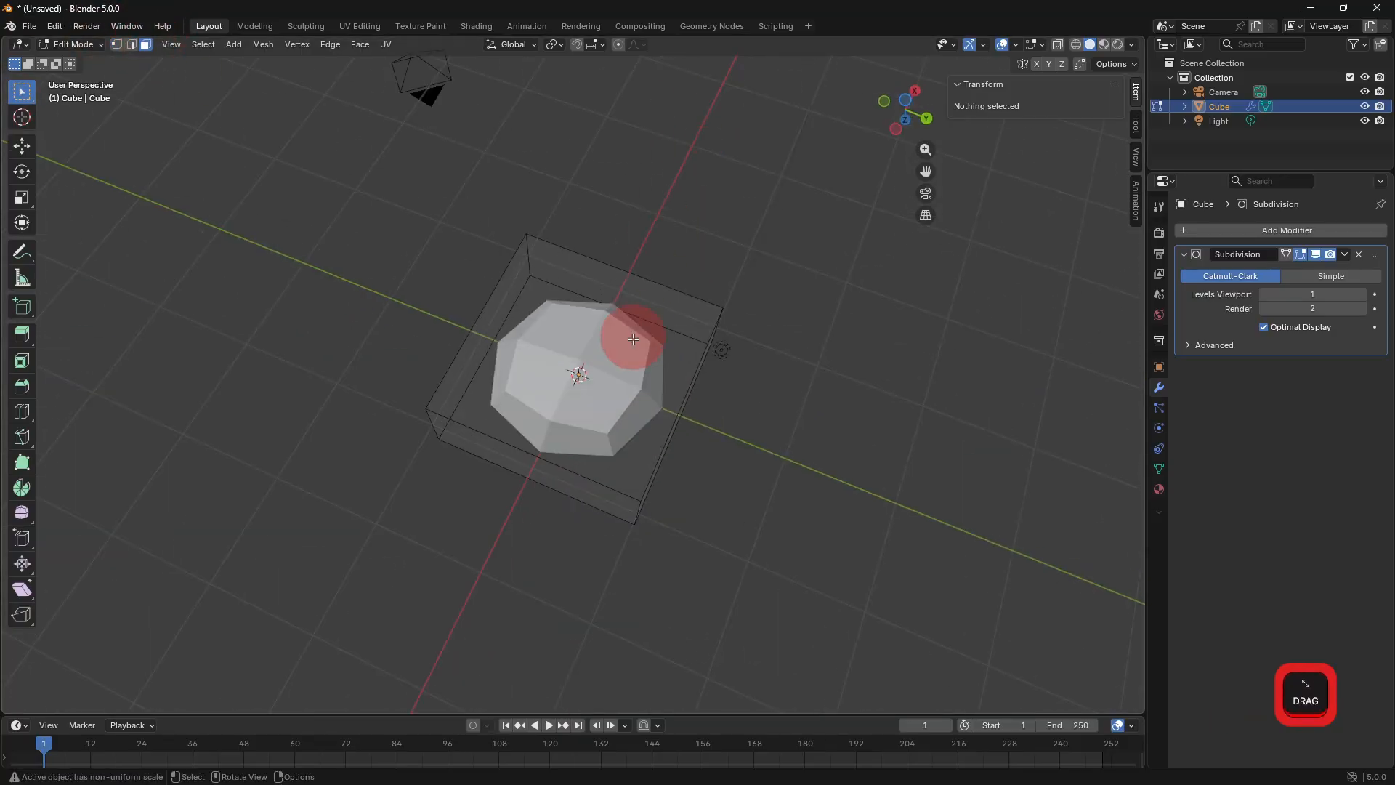
{"action": "left_click", "coordinate": [632, 334]}
{"action": "key", "text": "e"}
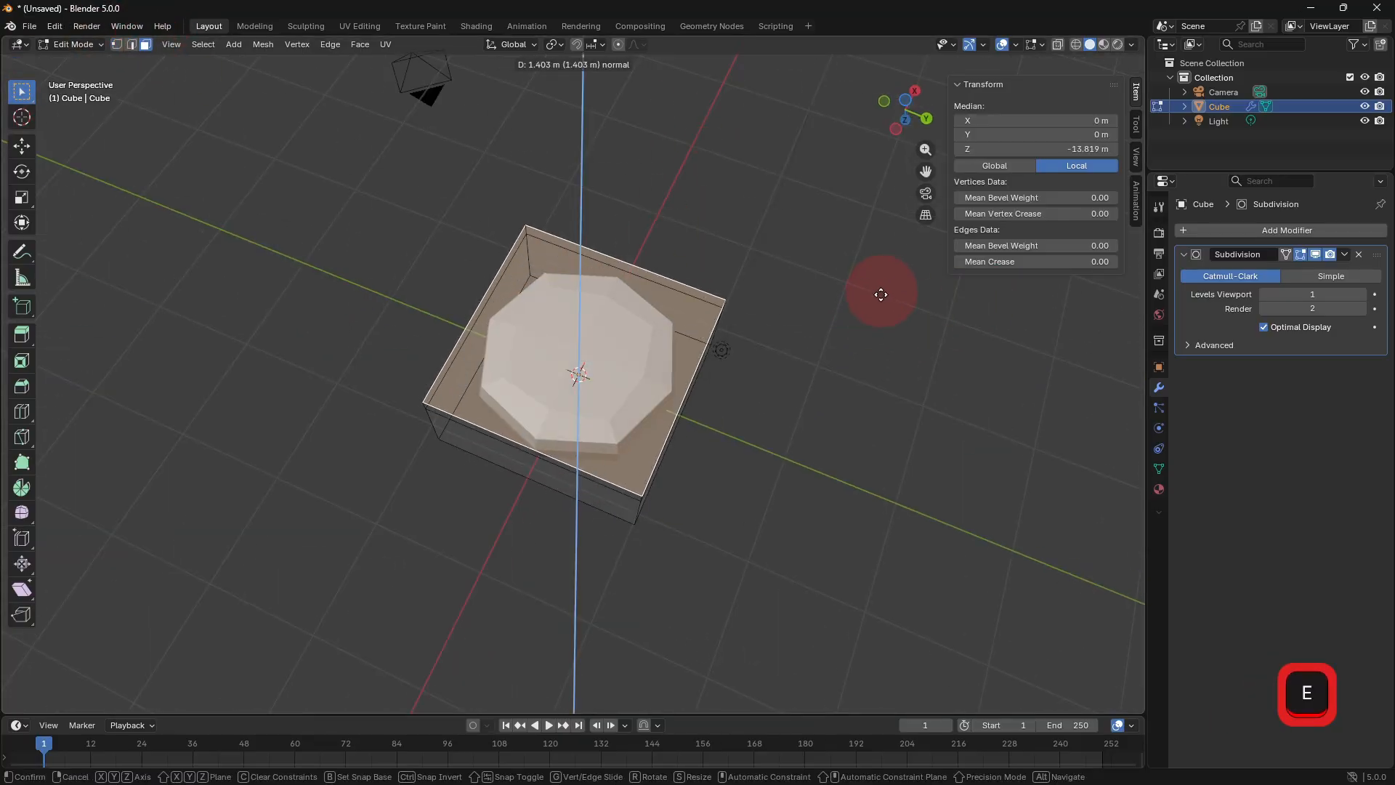
{"action": "left_click", "coordinate": [881, 294]}
{"action": "middle_click_drag", "start_coordinate": [881, 294], "coordinate": [763, 471]}
{"action": "key", "text": "z"}
{"action": "left_click", "coordinate": [809, 421]}
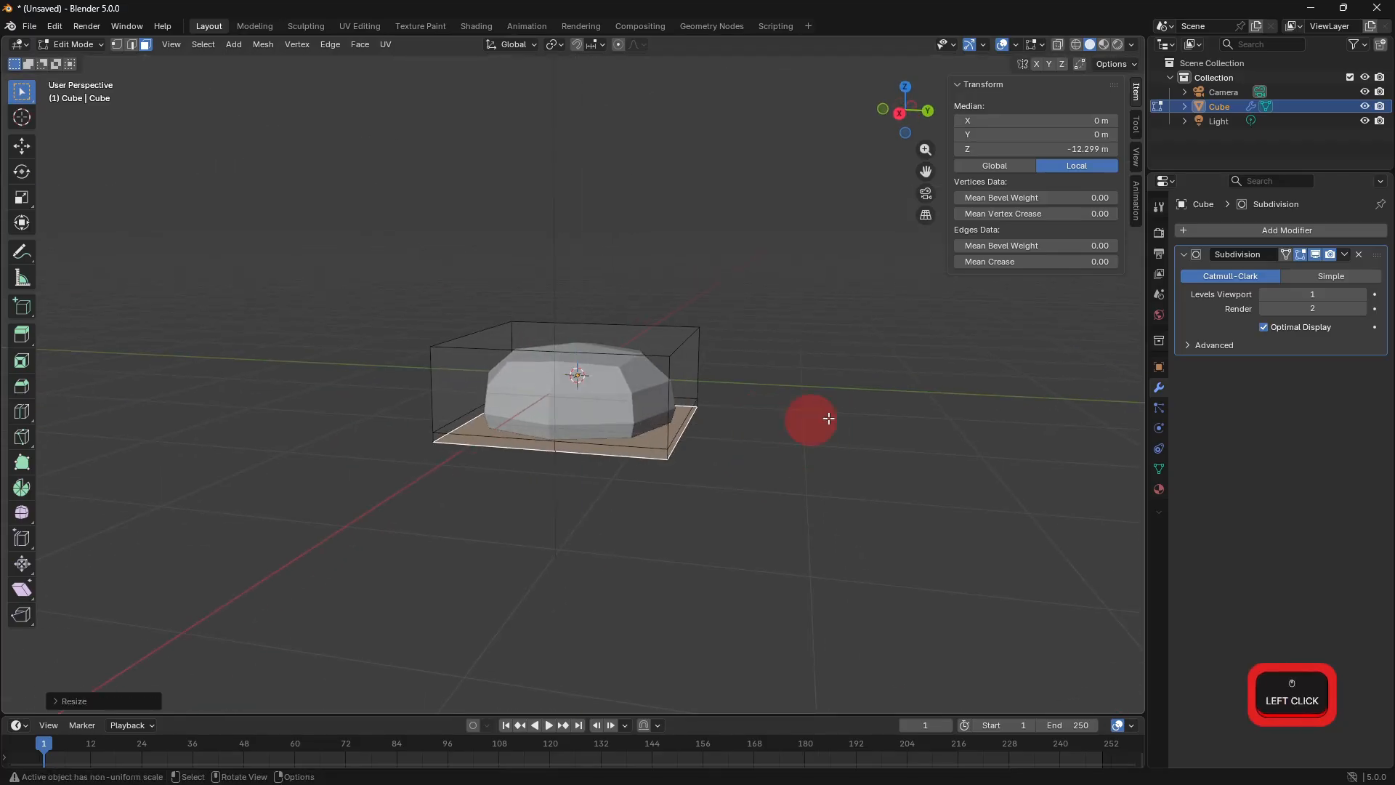
Flatten the whole base further in Object Mode to a Z scale of about 0.24.
{"action": "key", "text": "Tab"}
{"action": "key", "text": "s"}
{"action": "key", "text": "z"}
{"action": "left_click", "coordinate": [757, 404]}
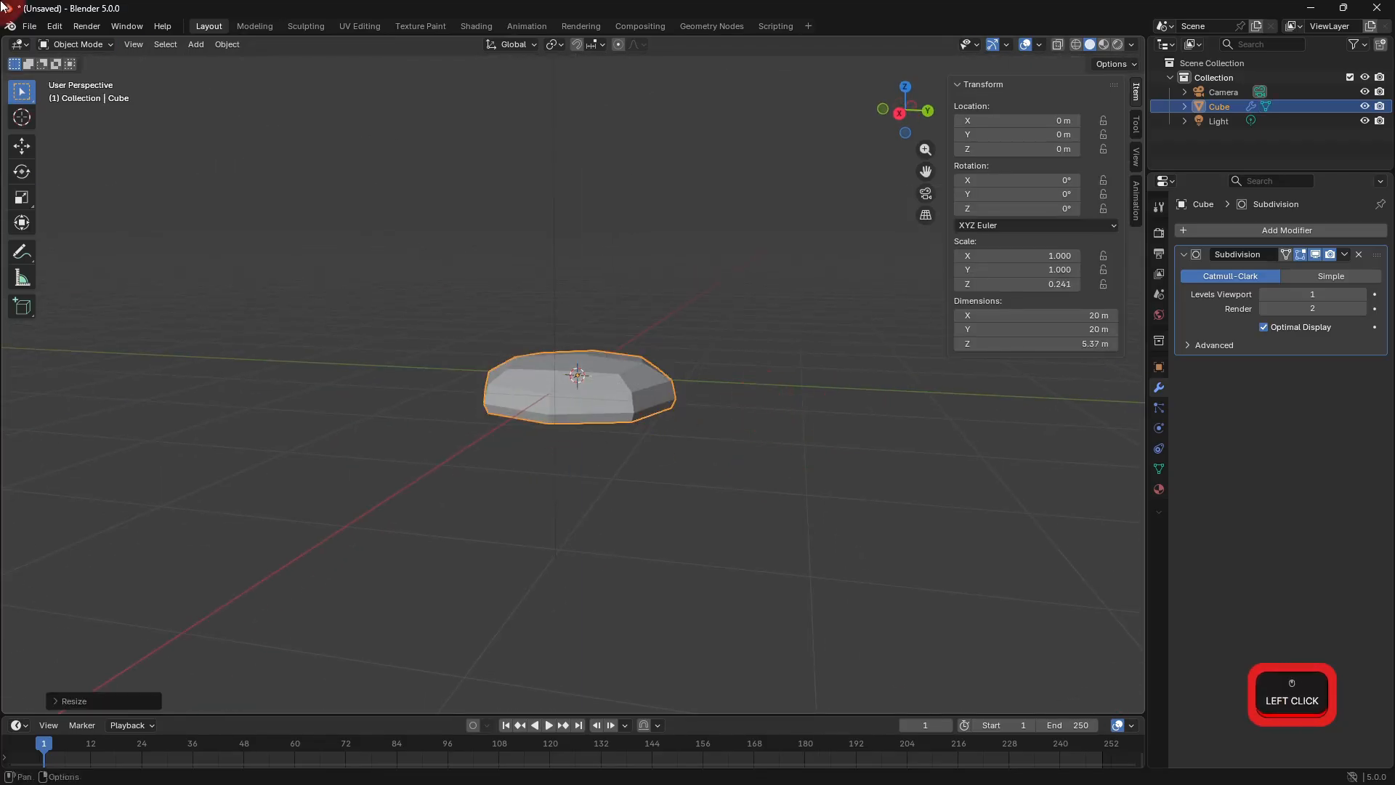
Add a second cube with a Subdivision Surface modifier and raise it along Z above the flattened base.
{"action": "left_click", "coordinate": [219, 44]}
{"action": "left_click", "coordinate": [196, 44]}
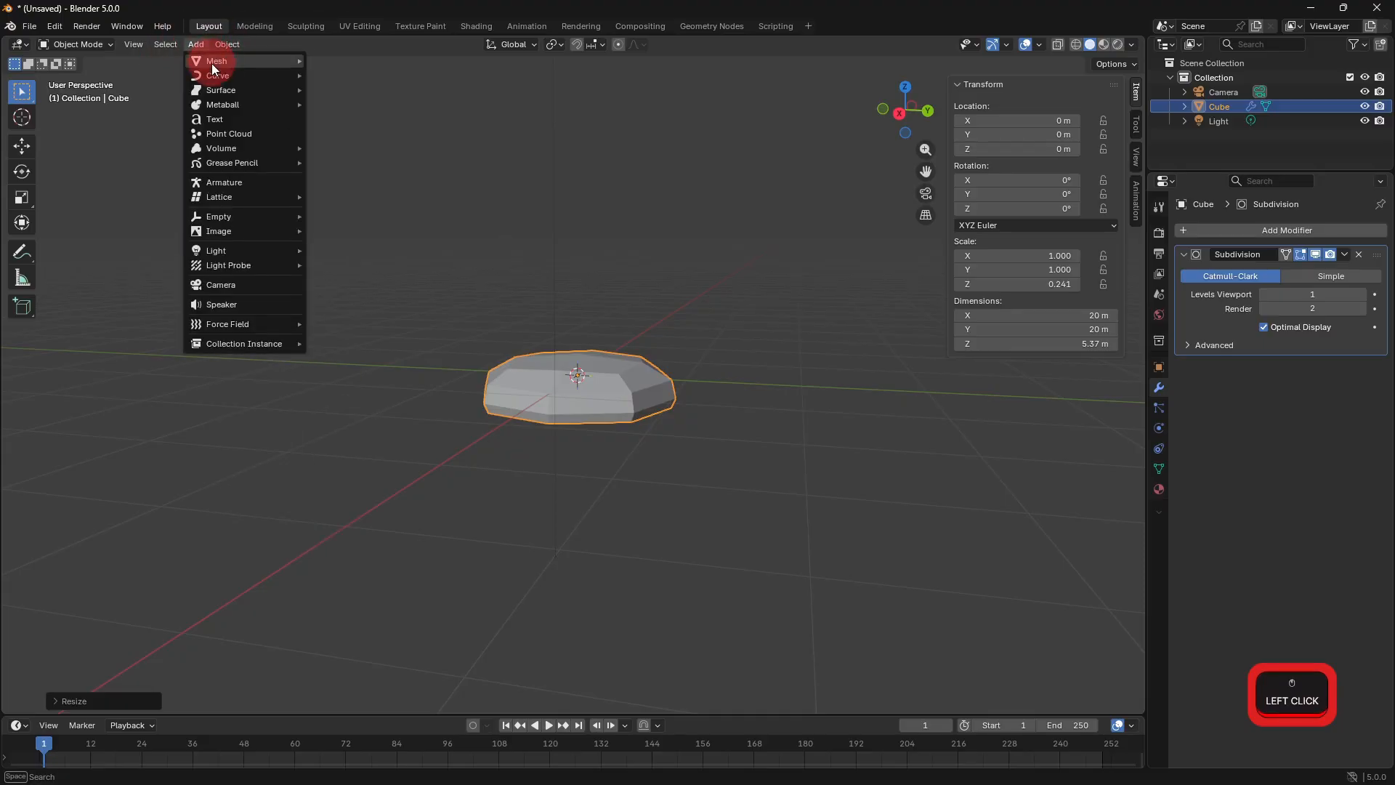
{"action": "mouse_move", "coordinate": [211, 63]}
{"action": "left_click", "coordinate": [333, 78]}
{"action": "left_click", "coordinate": [1270, 229]}
{"action": "left_click", "coordinate": [1270, 229]}
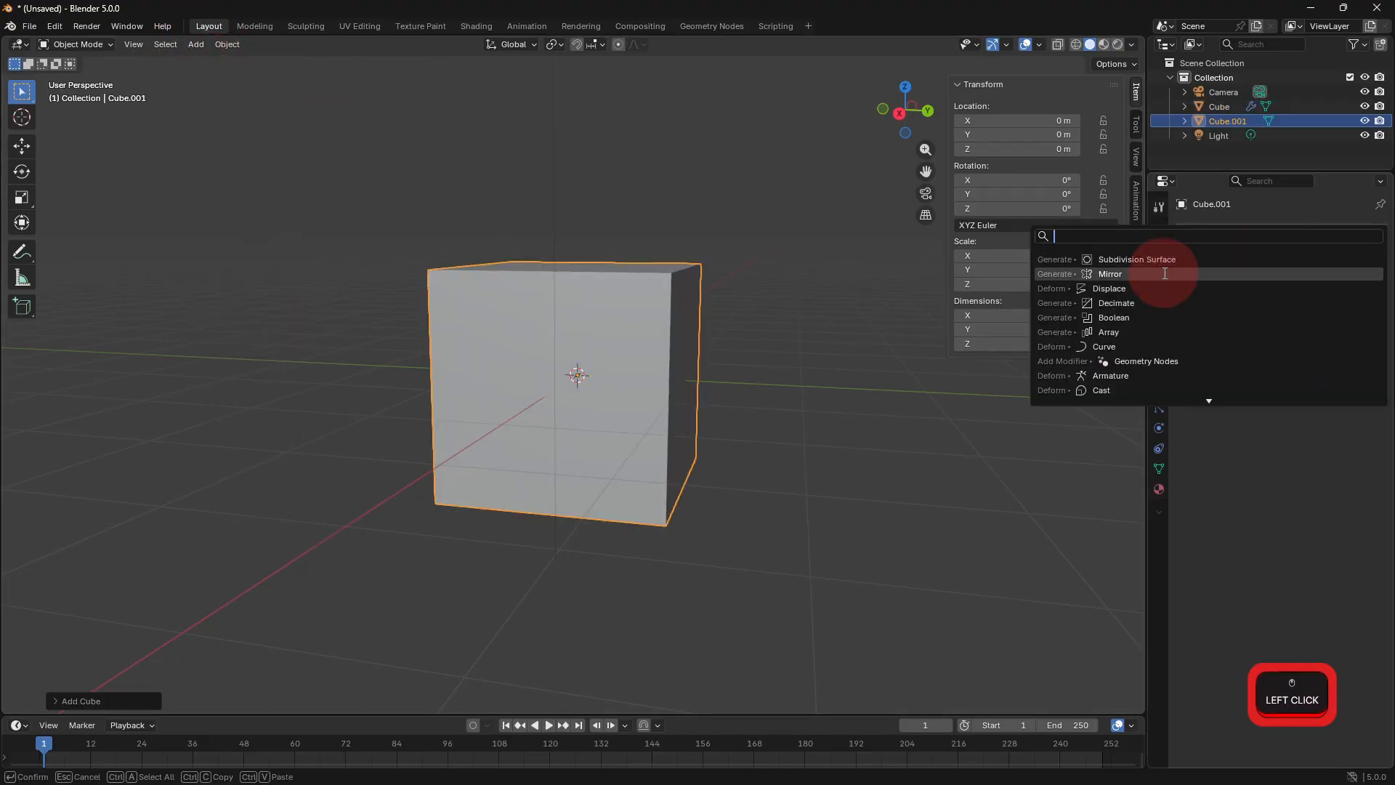
{"action": "left_click", "coordinate": [1165, 259]}
{"action": "key", "text": "g"}
{"action": "key", "text": "z"}
{"action": "left_click", "coordinate": [786, 306]}
Extrude the upper cube's bottom face with almost no offset in Edit Mode.
{"action": "key", "text": "Tab"}
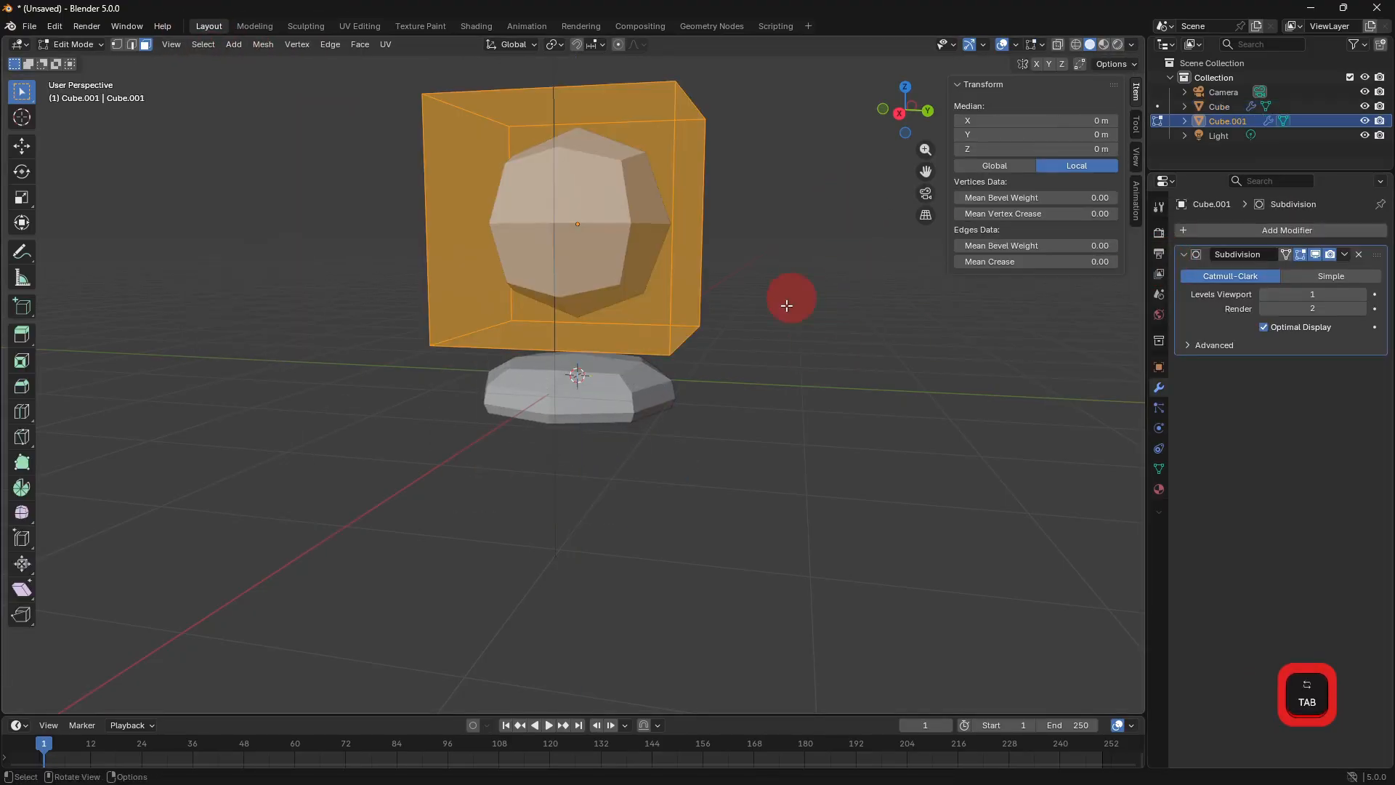
{"action": "middle_click_drag", "start_coordinate": [696, 345], "coordinate": [692, 298]}
{"action": "left_click", "coordinate": [635, 324]}
{"action": "key", "text": "e"}
{"action": "left_click", "coordinate": [702, 315]}
{"action": "middle_click_drag", "start_coordinate": [794, 300], "coordinate": [804, 360]}
Scale the upper cube to about 0.82 in Object Mode and lower it onto the base to a Z location of about 8.15 m.
{"action": "key", "text": "Tab"}
{"action": "key", "text": "g"}
{"action": "key", "text": "z"}
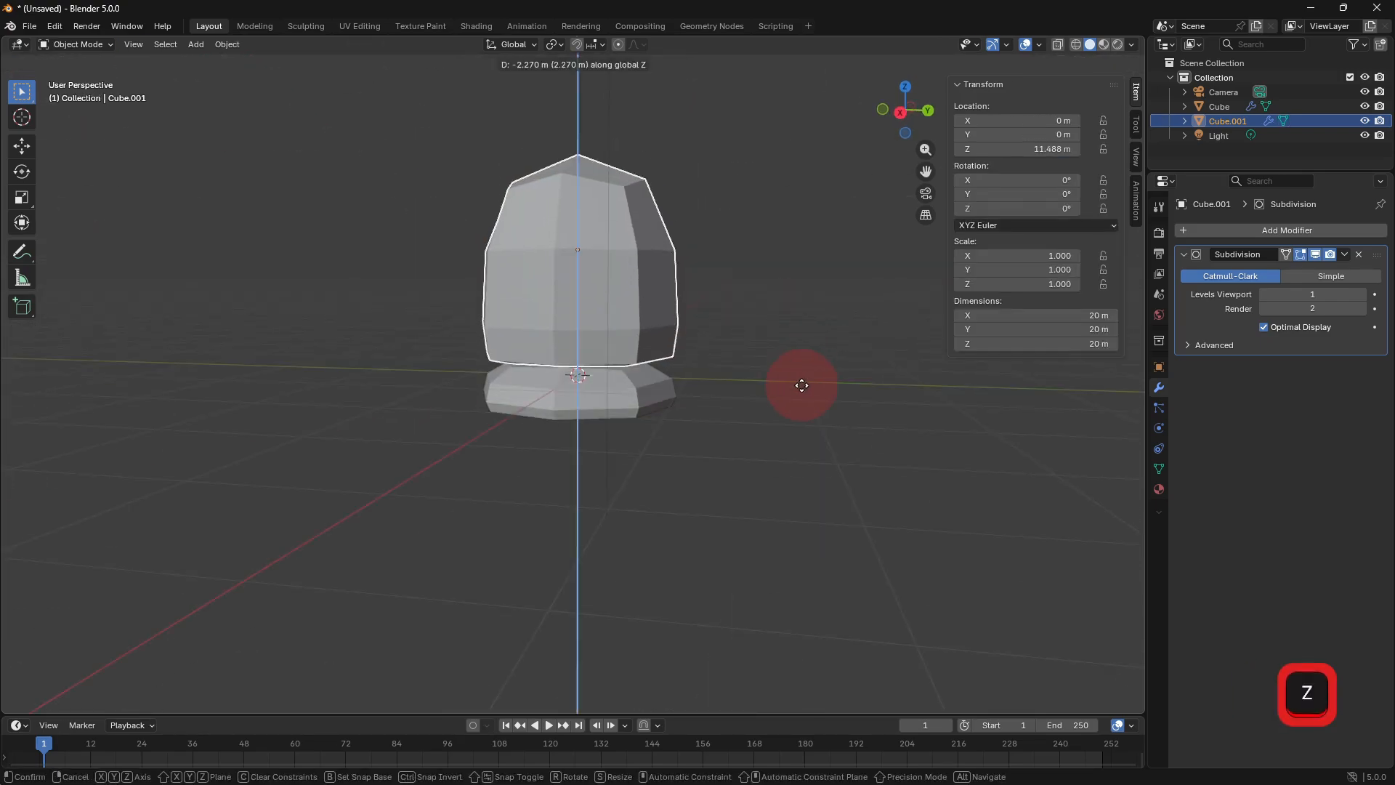
{"action": "left_click", "coordinate": [807, 410]}
{"action": "key", "text": "s"}
{"action": "left_click", "coordinate": [813, 386]}
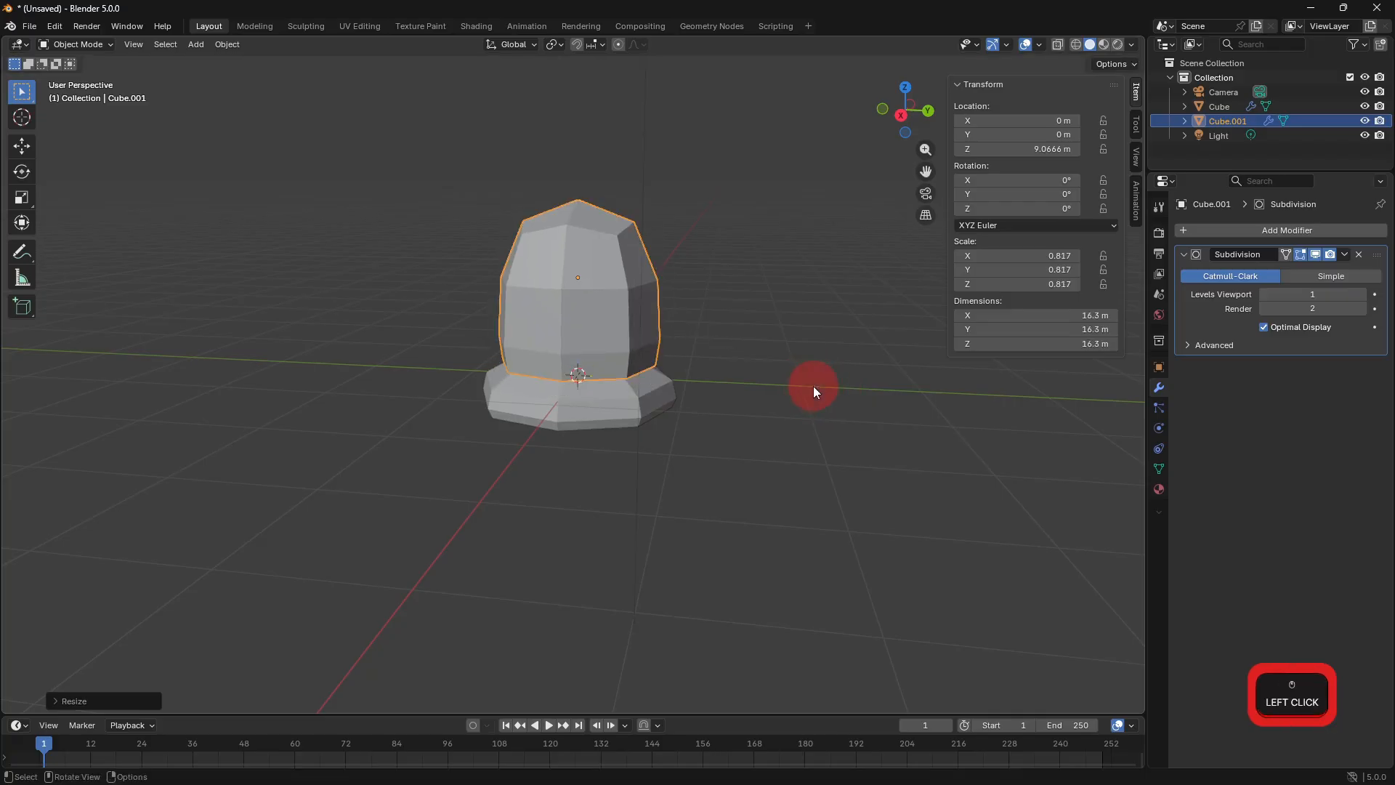
{"action": "key", "text": "g"}
{"action": "key", "text": "z"}
{"action": "left_click", "coordinate": [813, 395]}
Tilt the upper cube's top face and move it down with proportional editing in Edit Mode.
{"action": "key", "text": "Tab"}
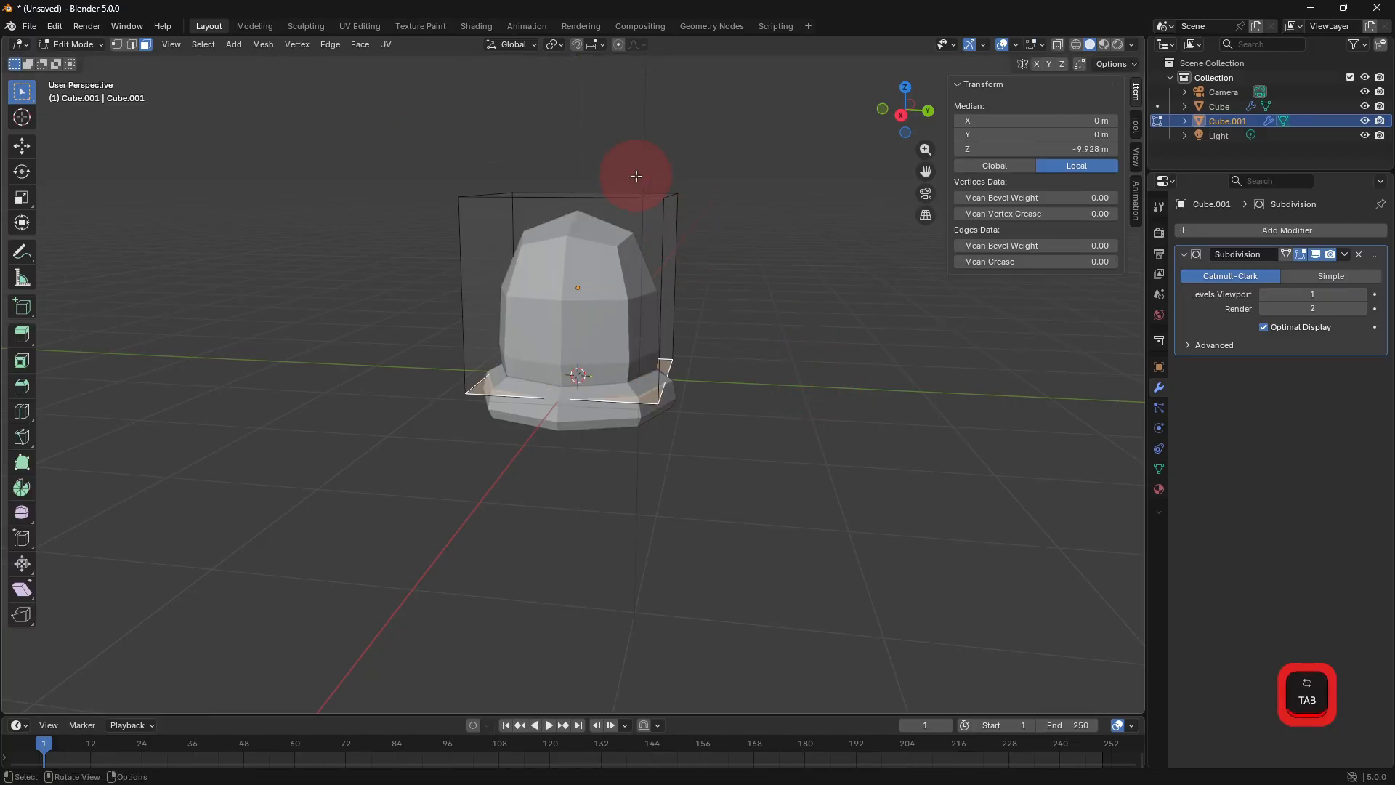
{"action": "middle_click_drag", "start_coordinate": [637, 177], "coordinate": [620, 204]}
{"action": "left_click", "coordinate": [619, 203]}
{"action": "middle_click_drag", "start_coordinate": [922, 274], "coordinate": [900, 237]}
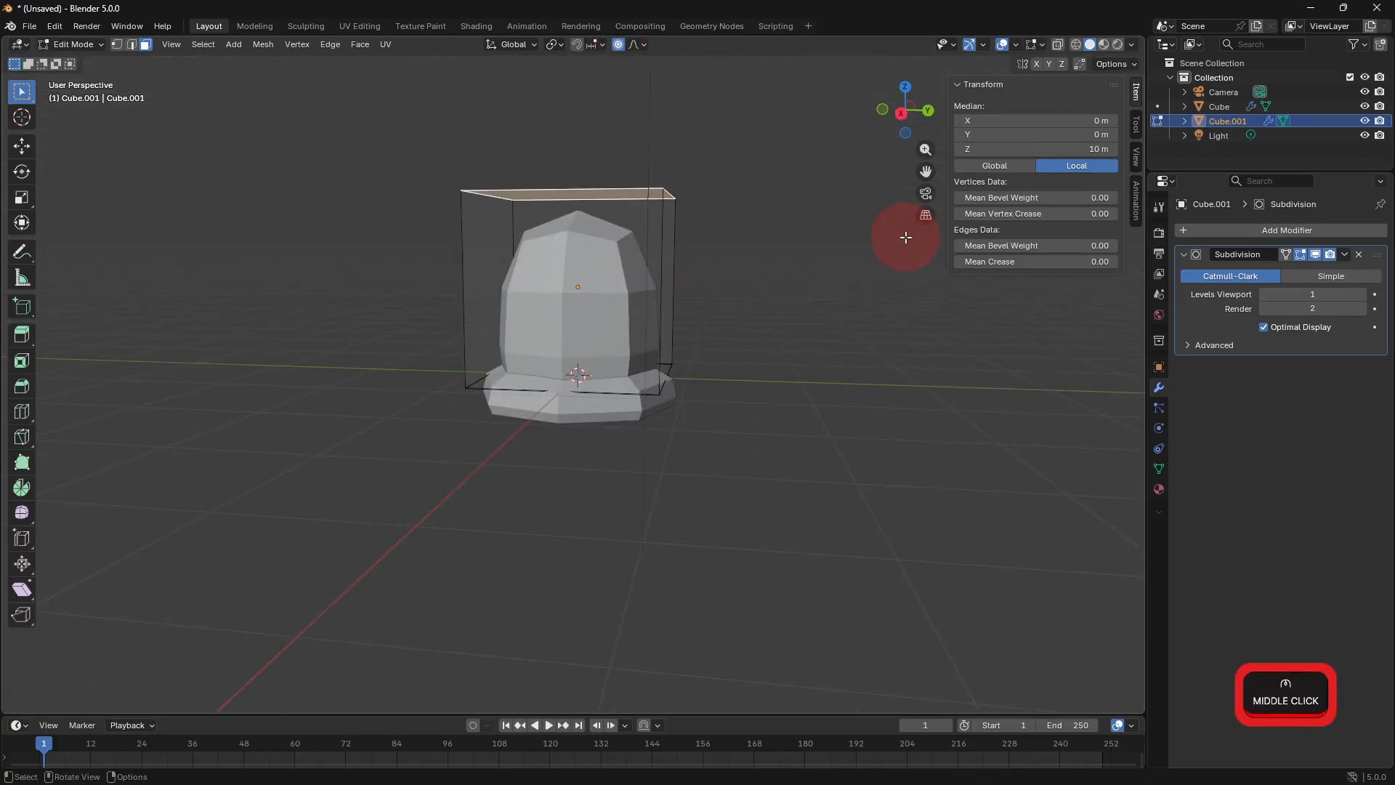
{"action": "key", "text": "r"}
{"action": "left_click", "coordinate": [854, 303]}
{"action": "key", "text": "g"}
{"action": "right_click", "coordinate": [876, 367]}
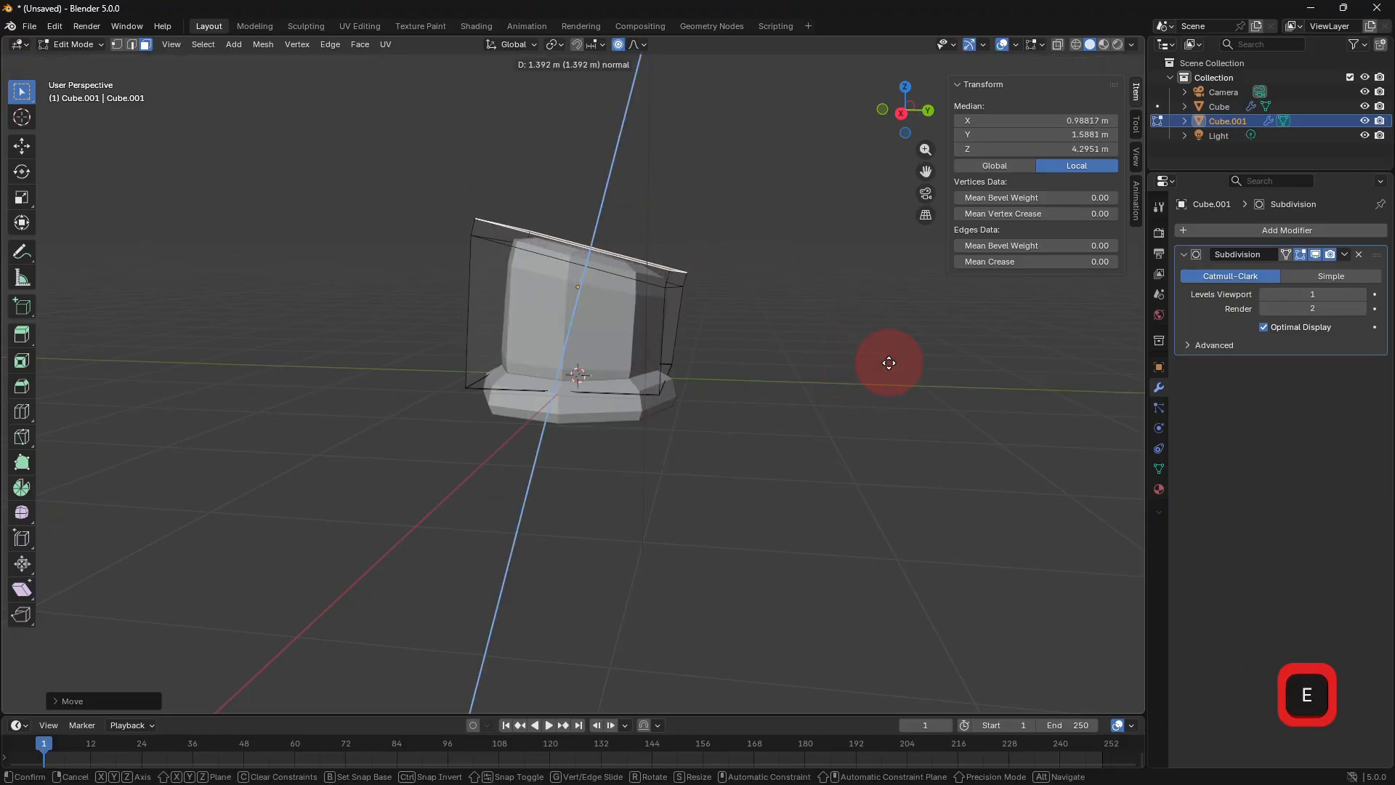
Extrude the tilted top face, shrink it, rotate it slightly more and shift it sideways along positive Y.
{"action": "key", "text": "s"}
{"action": "left_click", "coordinate": [815, 322]}
{"action": "key", "text": "r"}
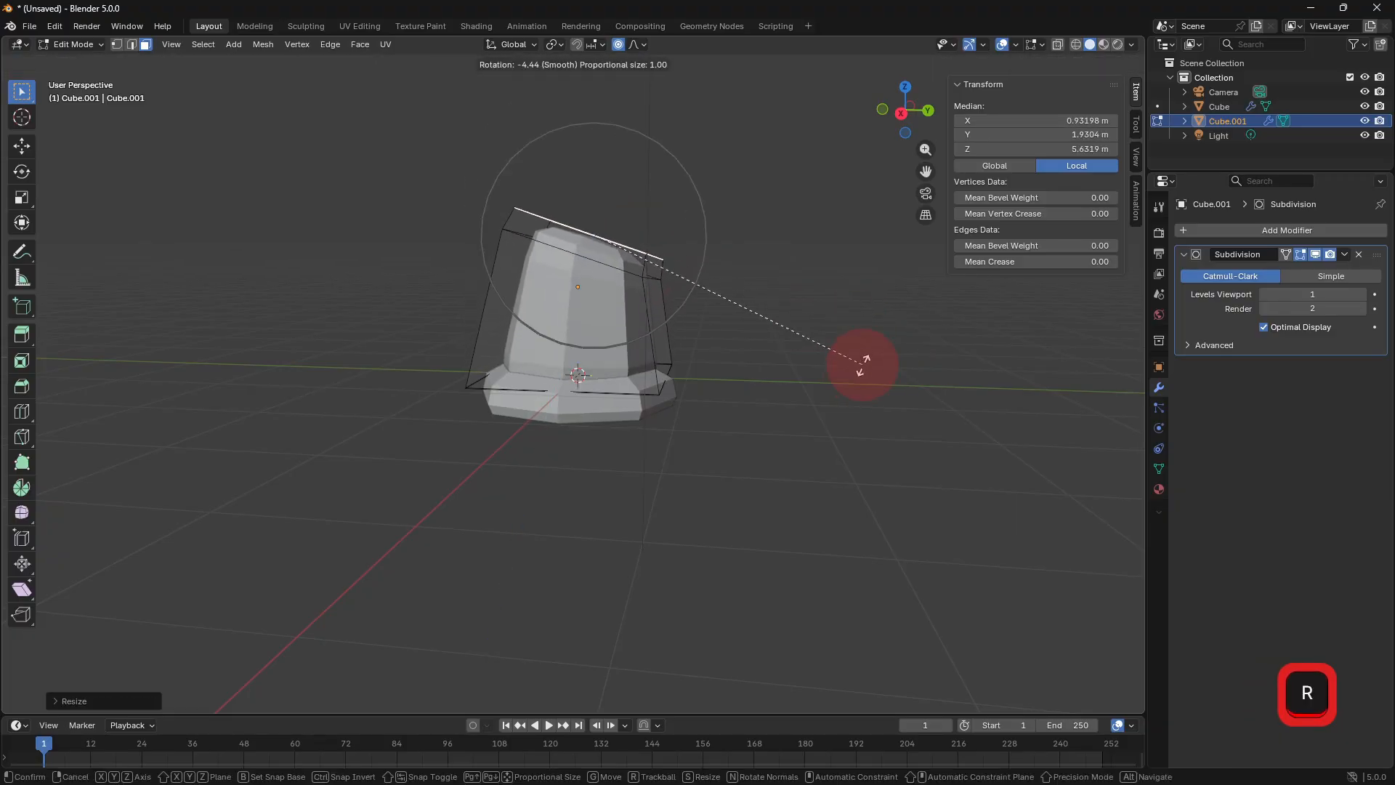
{"action": "left_click", "coordinate": [847, 370]}
{"action": "key", "text": "g"}
{"action": "left_click", "coordinate": [854, 411]}
Extrude the end face again, shrink and tilt it, and pull it down to about Y 10.4 m and Z -2.3 m locally.
{"action": "key", "text": "e"}
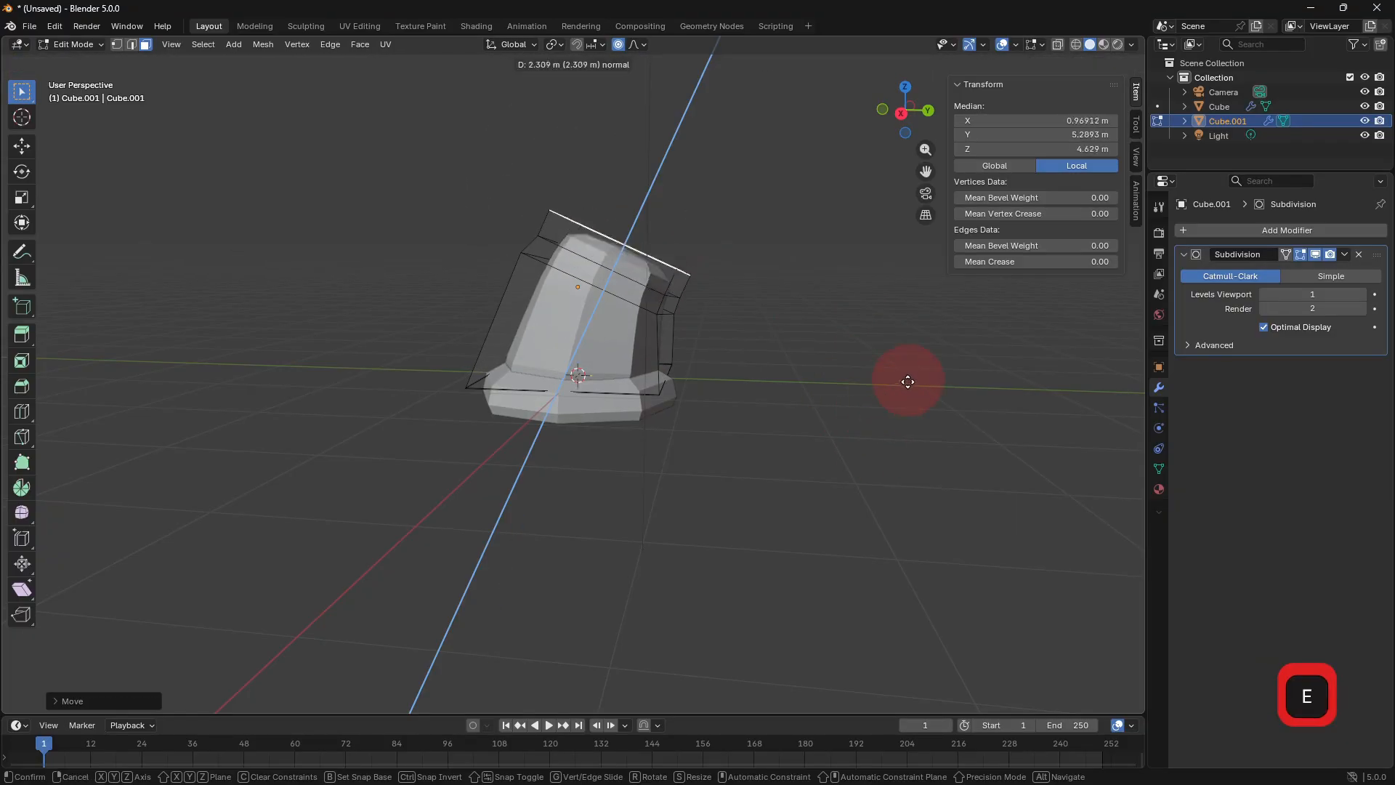
{"action": "key", "text": "s"}
{"action": "left_click", "coordinate": [827, 338]}
{"action": "key", "text": "r"}
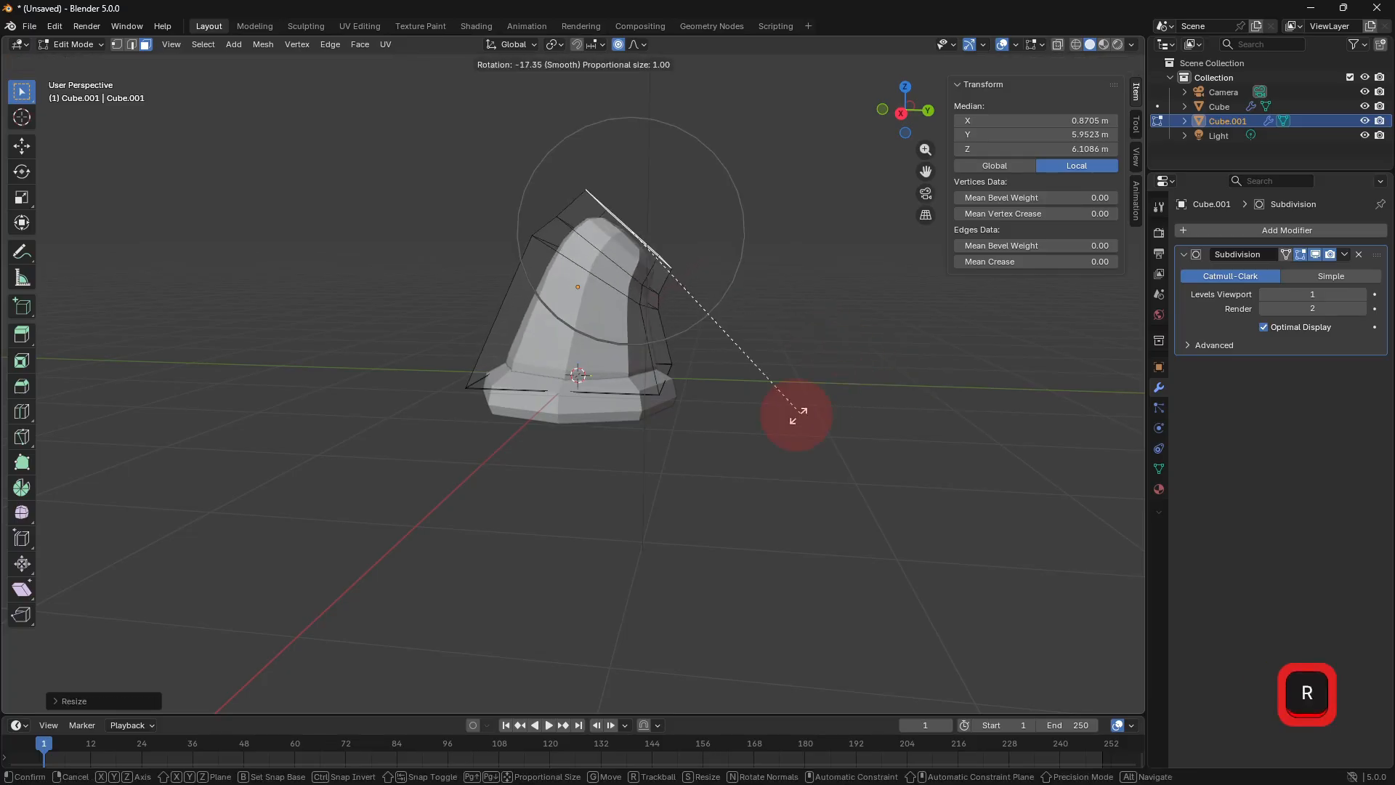
{"action": "left_click", "coordinate": [797, 410]}
{"action": "key", "text": "g"}
{"action": "left_click", "coordinate": [848, 488]}
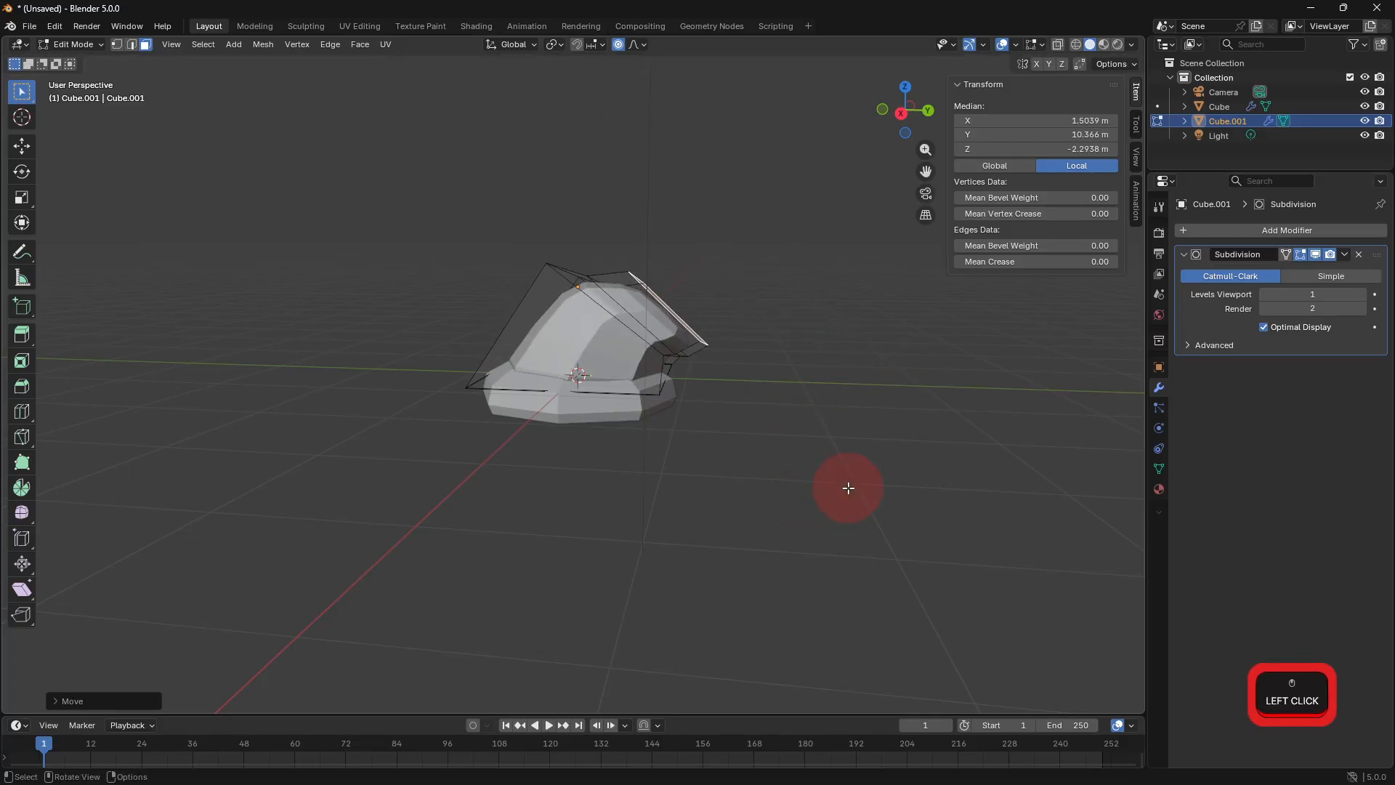
Shrink the hat's end face, rotate it about 25° and move it out to about Y 13.8 m and Z -5.1 m locally.
{"action": "key", "text": "s"}
{"action": "left_click", "coordinate": [755, 519]}
{"action": "key", "text": "r"}
{"action": "left_click", "coordinate": [734, 525]}
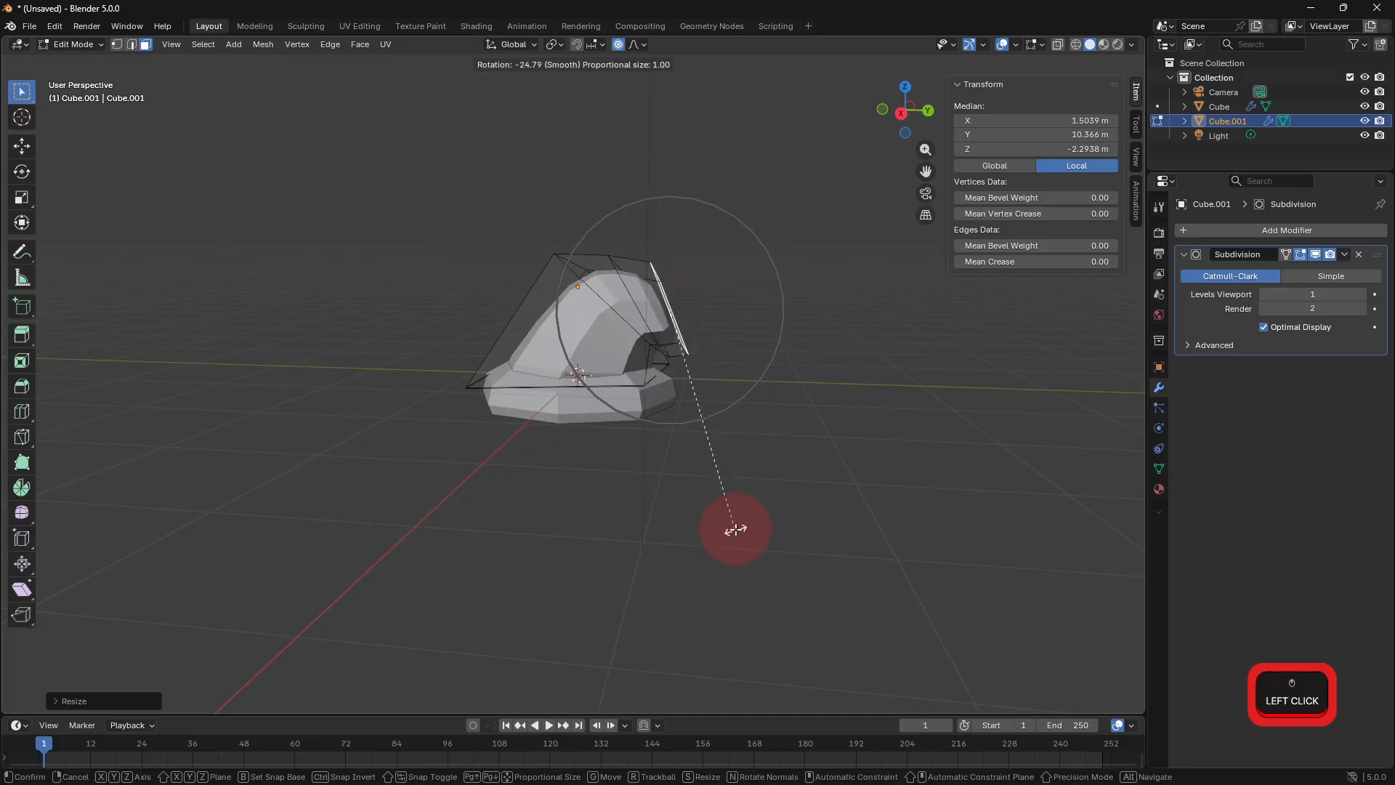
{"action": "key", "text": "g"}
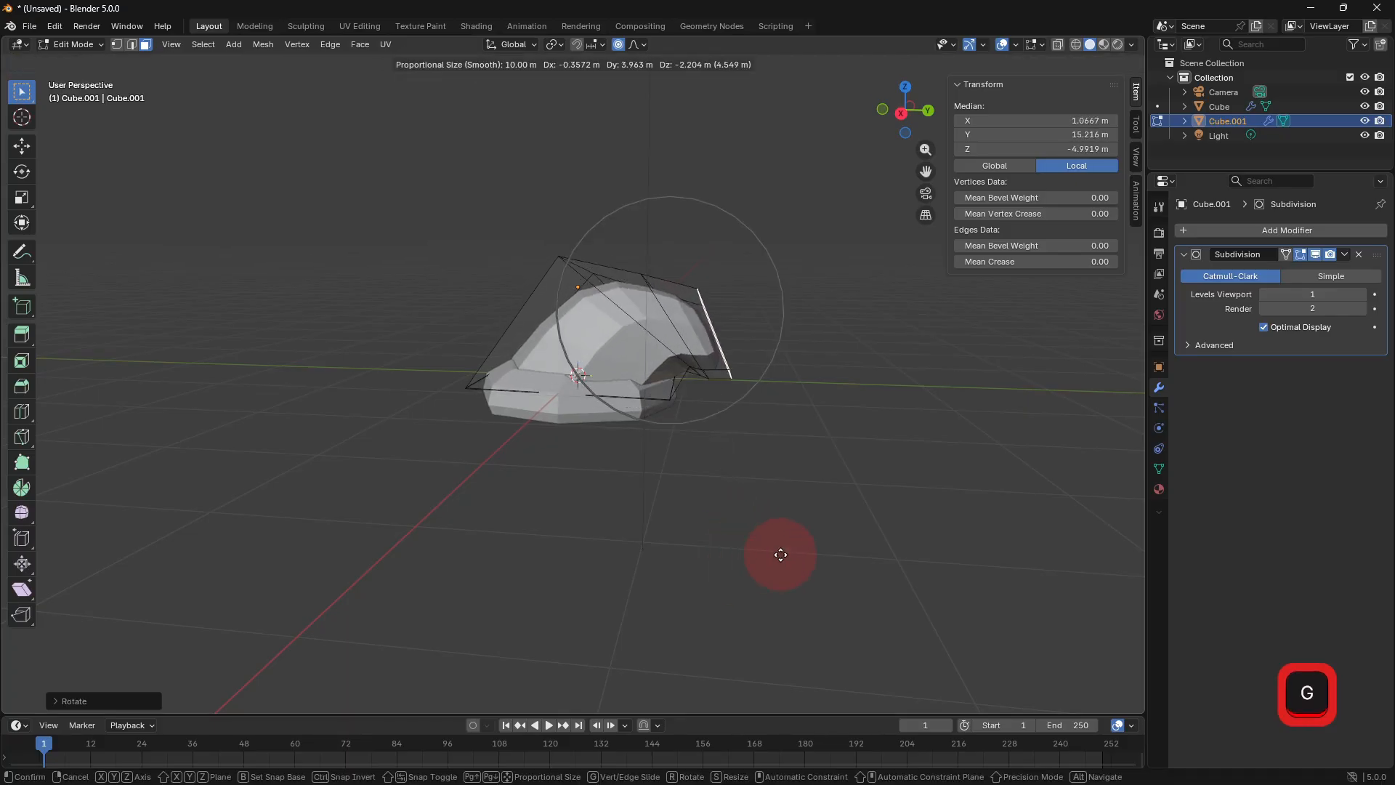
{"action": "left_click", "coordinate": [767, 555]}
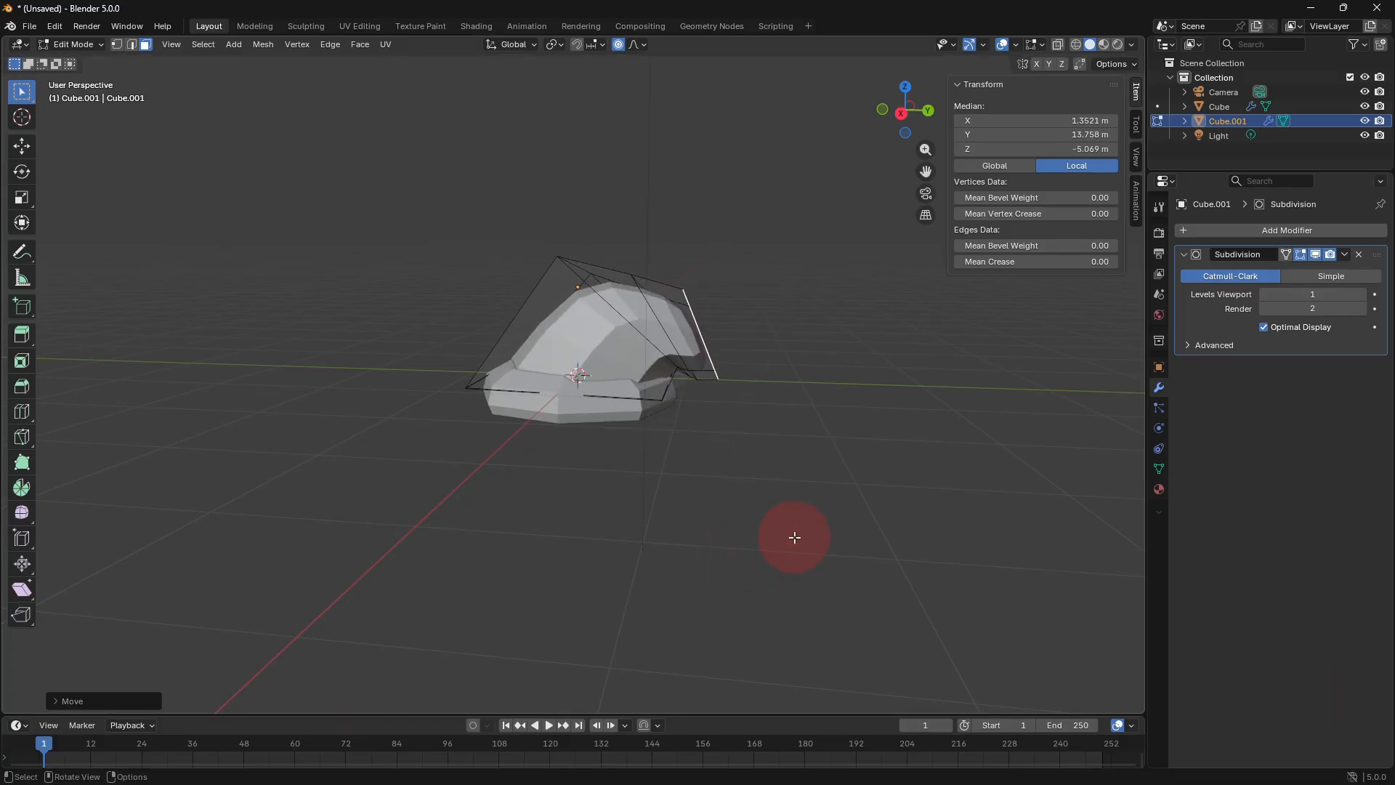
Bring the end face closer to the brim, at about Y 11.5 m and Z -5.8 m locally, and return to Object Mode.
{"action": "key", "text": "g"}
{"action": "left_click", "coordinate": [763, 499]}
{"action": "key", "text": "g"}
{"action": "left_click", "coordinate": [797, 513]}
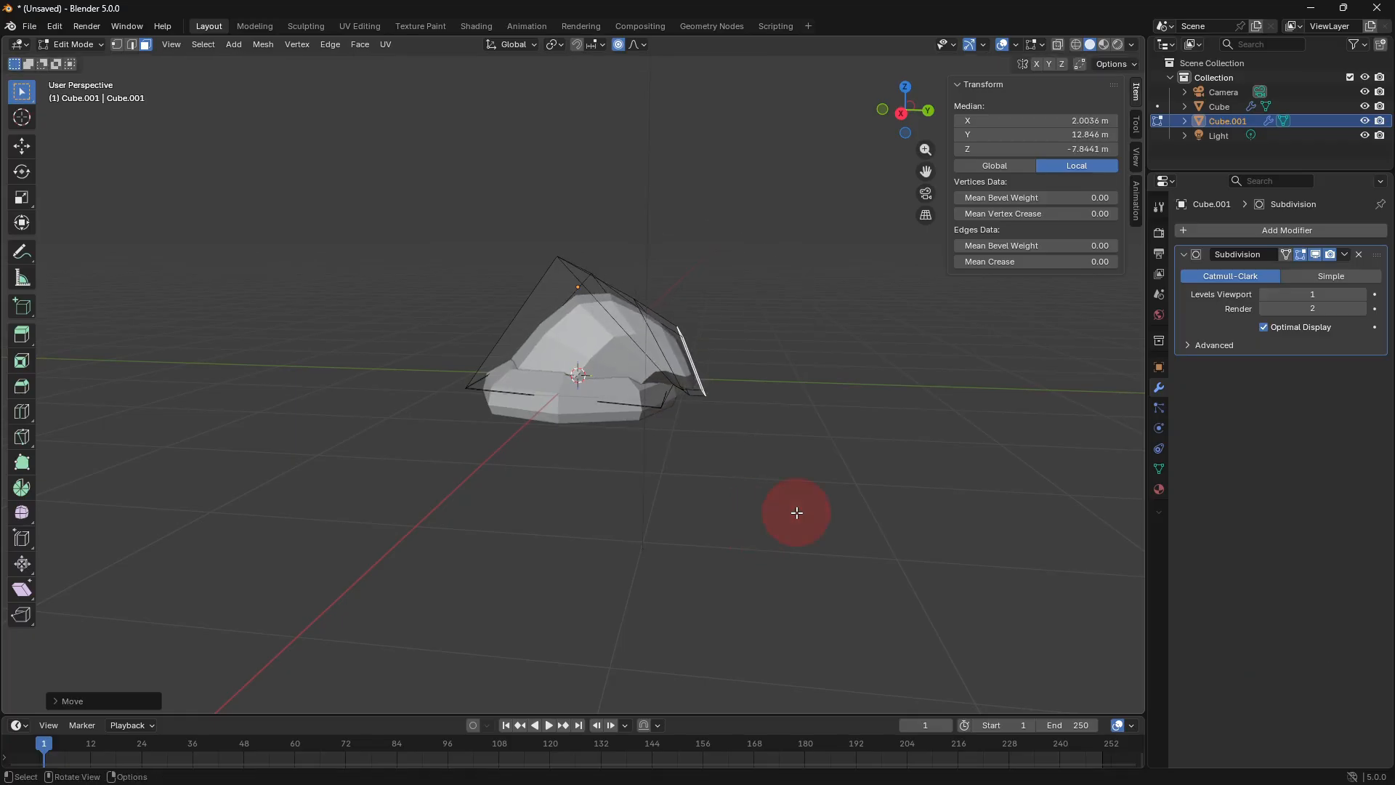
{"action": "key", "text": "g"}
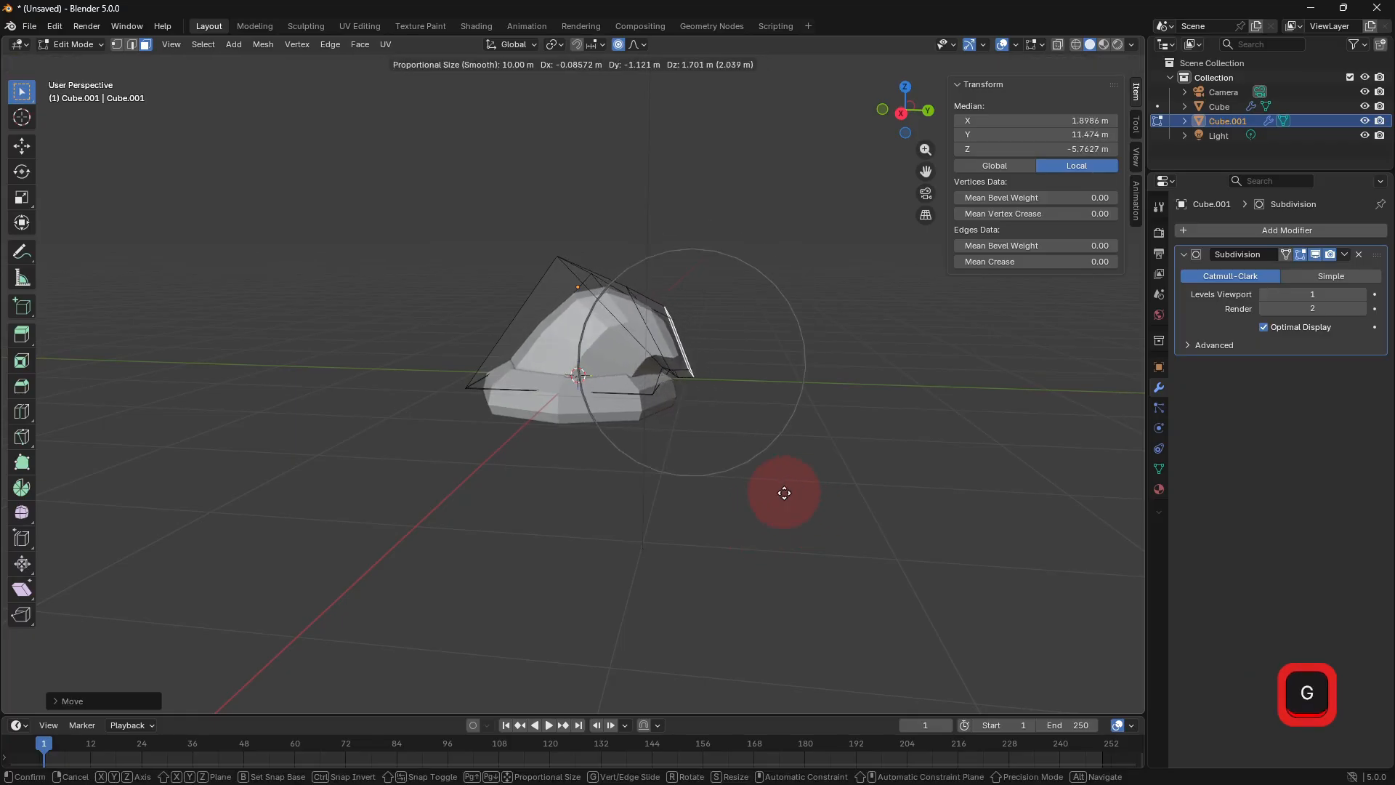
{"action": "left_click", "coordinate": [784, 495]}
{"action": "key", "text": "Tab"}
Add a third cube with a Subdivision Surface modifier and set its viewport level to 4.
{"action": "left_click", "coordinate": [194, 48]}
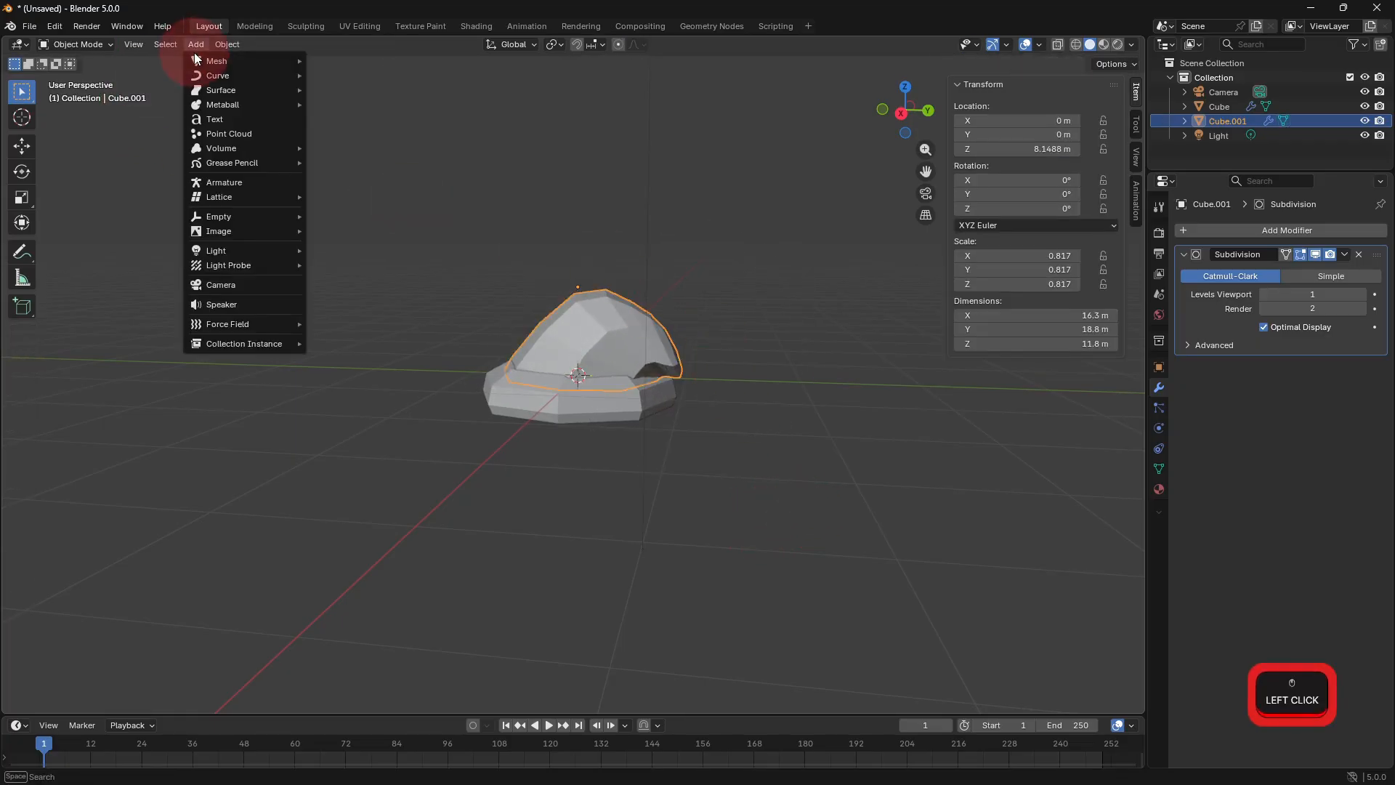
{"action": "mouse_move", "coordinate": [232, 62]}
{"action": "left_click", "coordinate": [371, 76]}
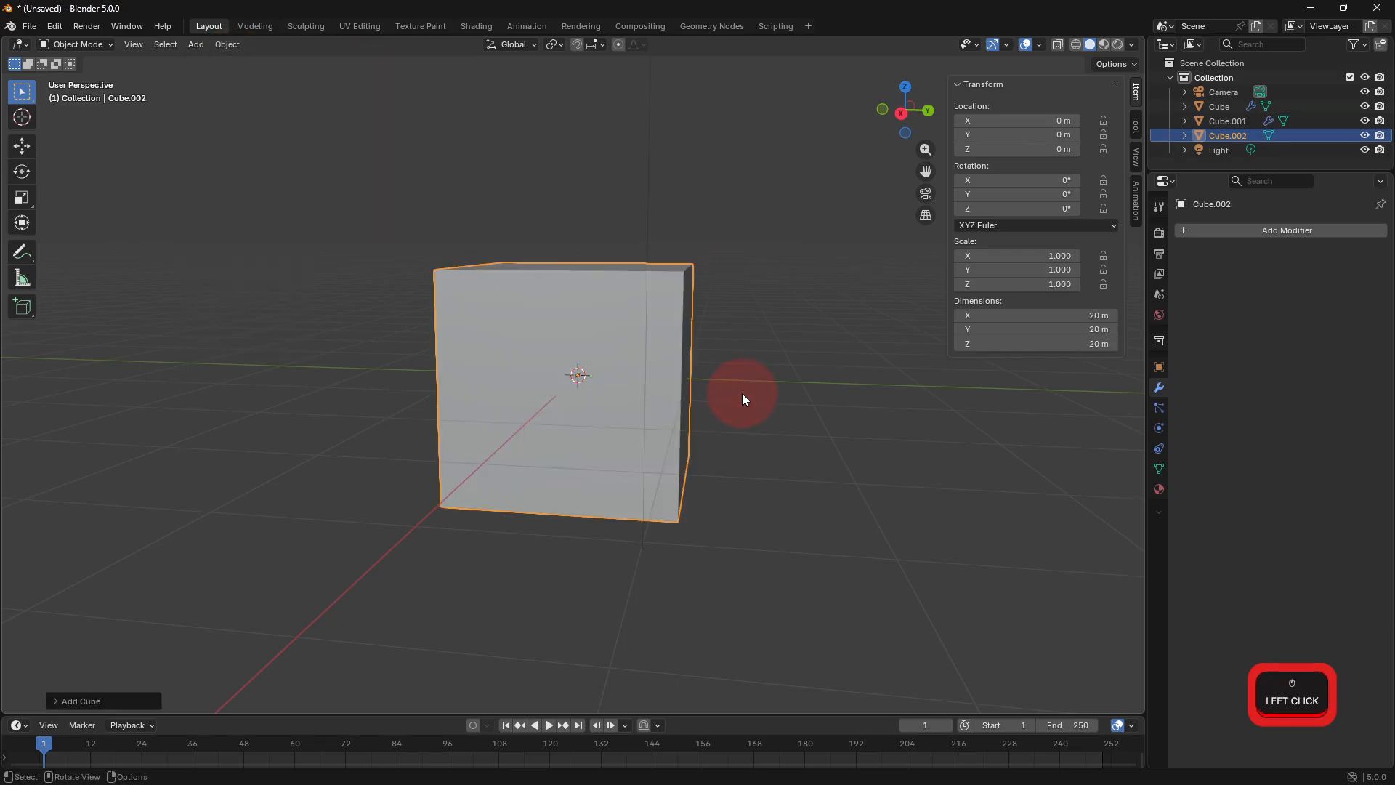
{"action": "left_click", "coordinate": [1249, 229]}
{"action": "left_click", "coordinate": [1248, 232]}
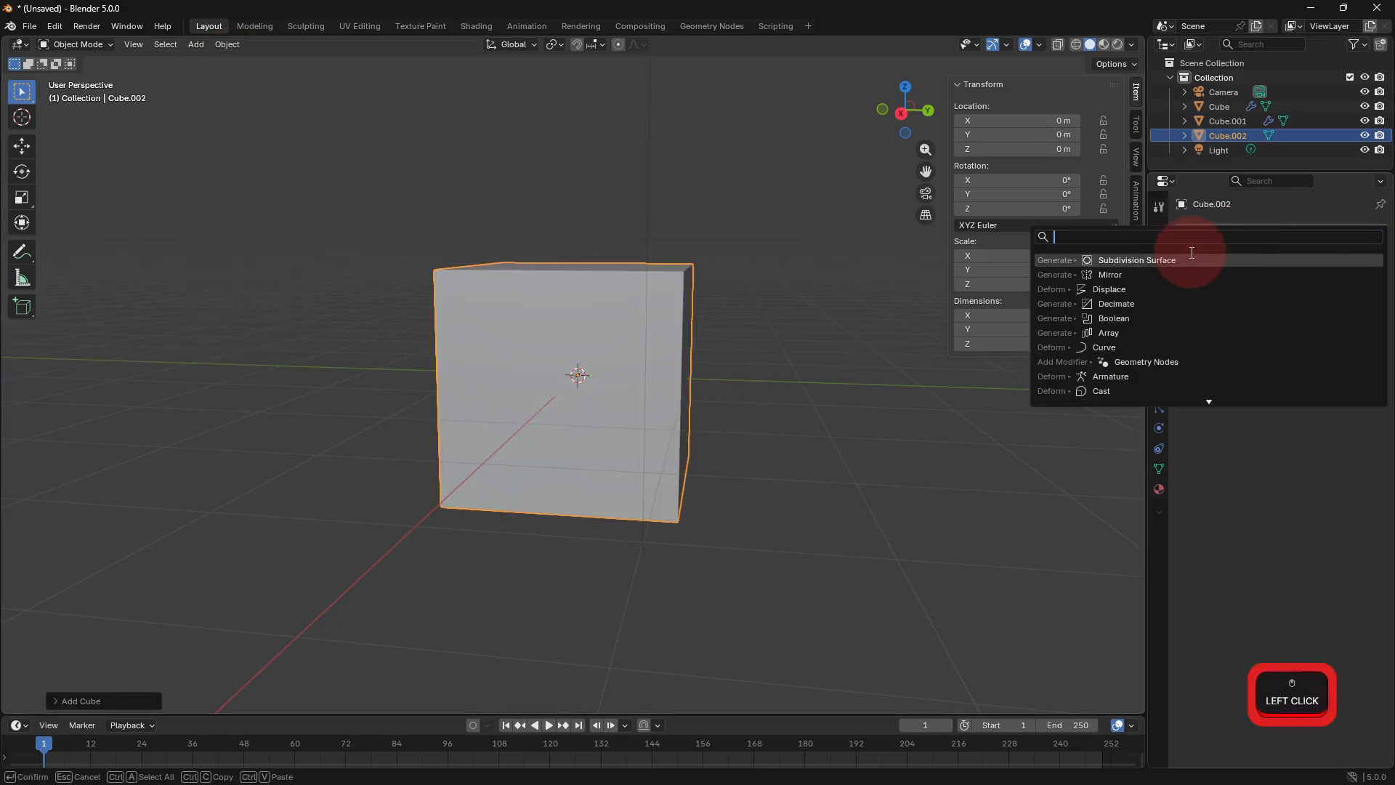
{"action": "left_click", "coordinate": [1190, 258]}
{"action": "left_click", "coordinate": [1362, 294]}
{"action": "left_click", "coordinate": [1364, 294]}
{"action": "left_click", "coordinate": [1364, 294]}
Scale the new ball to about 0.42 and place it at the hat's tip, at about 11.4 m along Y.
{"action": "key", "text": "g"}
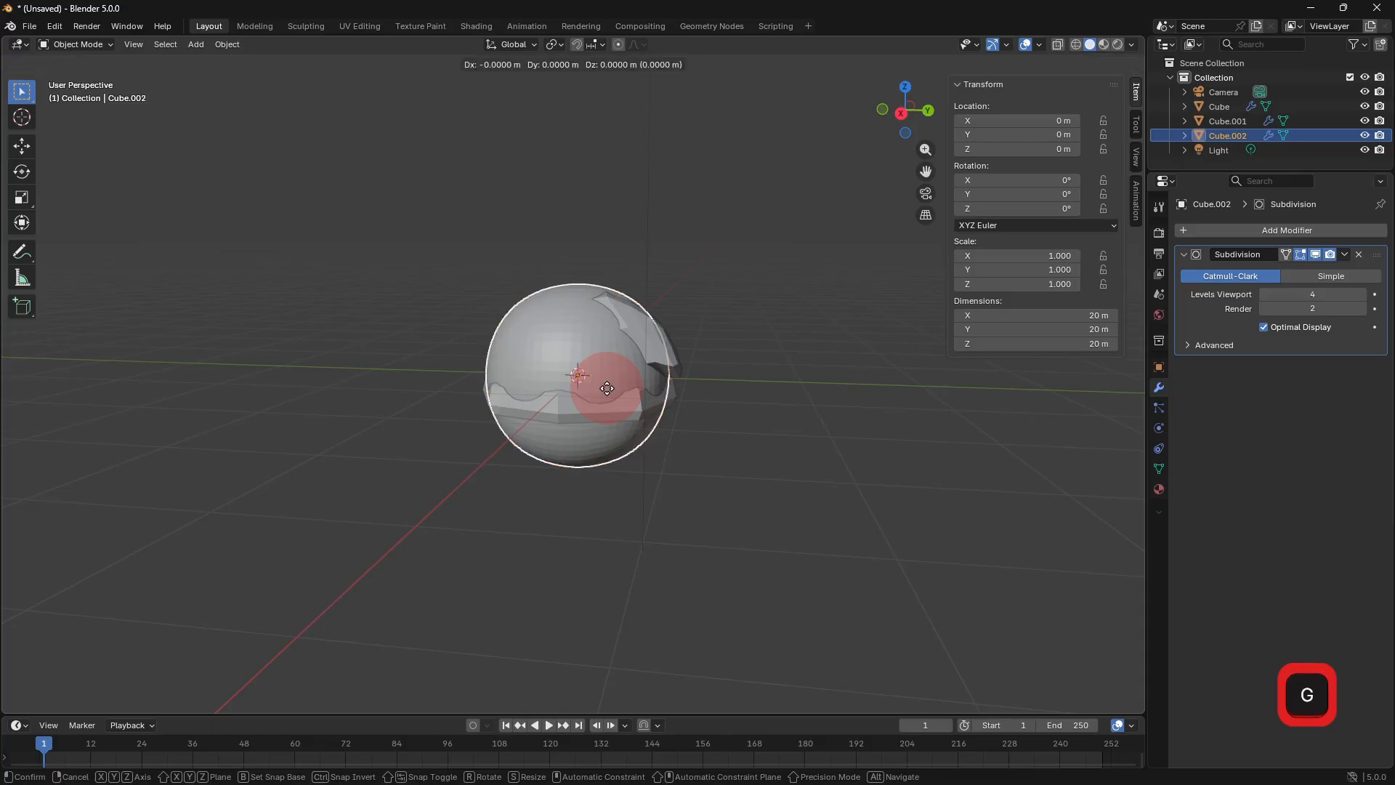
{"action": "key", "text": "x"}
{"action": "key", "text": "y"}
{"action": "key", "text": "s"}
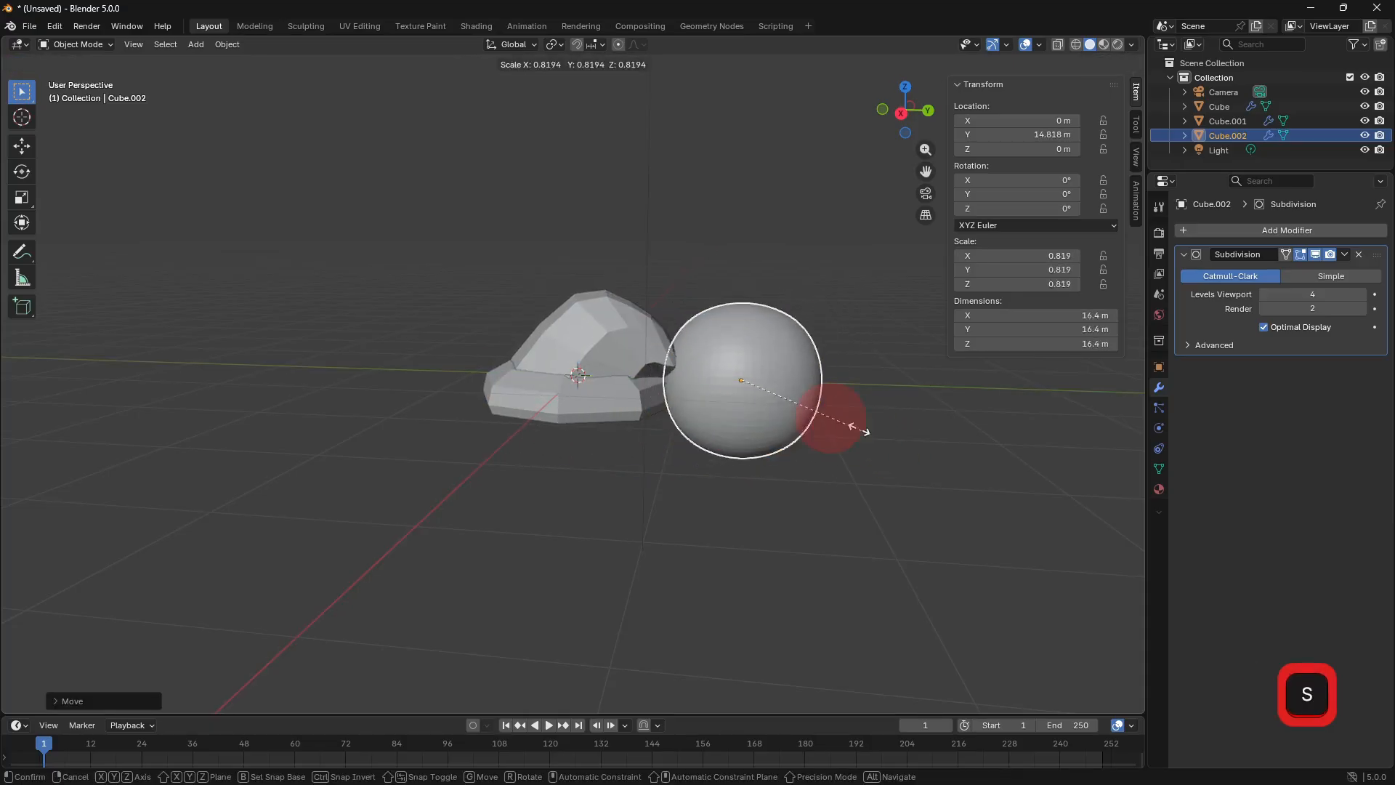
{"action": "left_click", "coordinate": [805, 403]}
{"action": "key", "text": "g"}
{"action": "key", "text": "y"}
{"action": "left_click", "coordinate": [782, 406]}
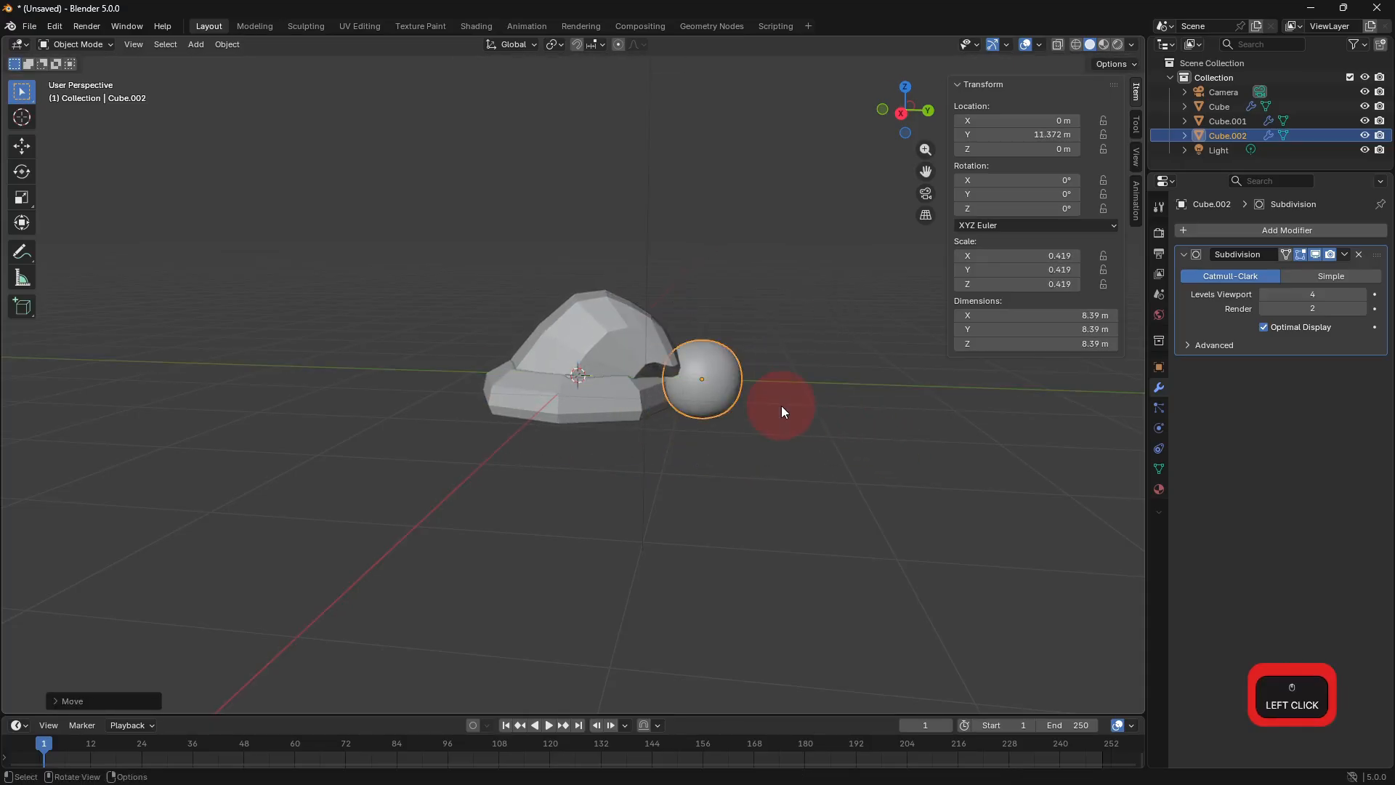
Shift the pompom against the hat's tip, to about 1.4 m along X and 10 m along Y.
{"action": "middle_click_drag", "start_coordinate": [782, 406], "coordinate": [828, 449]}
{"action": "key", "text": "g"}
{"action": "key", "text": "x"}
{"action": "left_click", "coordinate": [713, 468]}
{"action": "key", "text": "g"}
{"action": "key", "text": "x"}
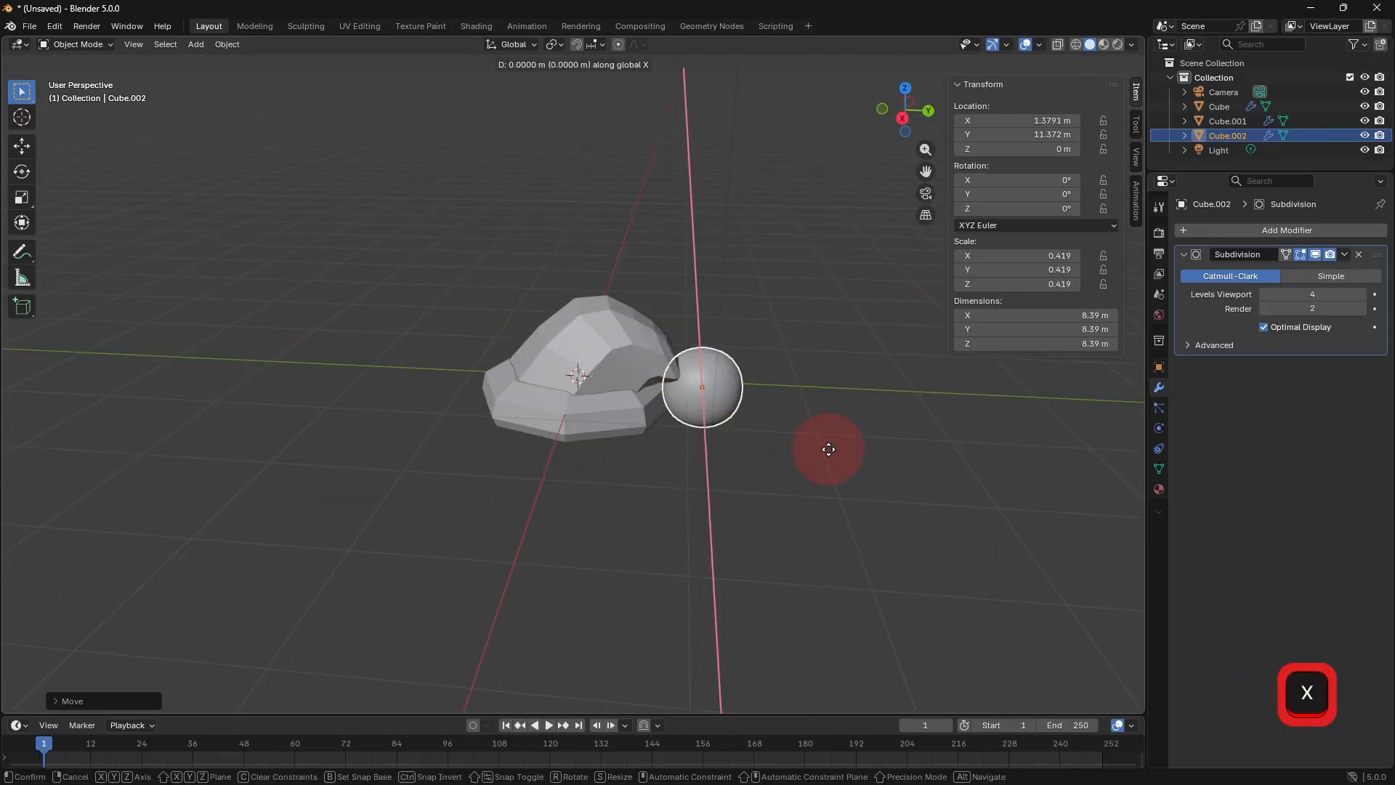
{"action": "key", "text": "y"}
{"action": "left_click", "coordinate": [680, 372]}
Raise the Subdivision viewport level to 5 on both the cap and the brim.
{"action": "left_click", "coordinate": [673, 373]}
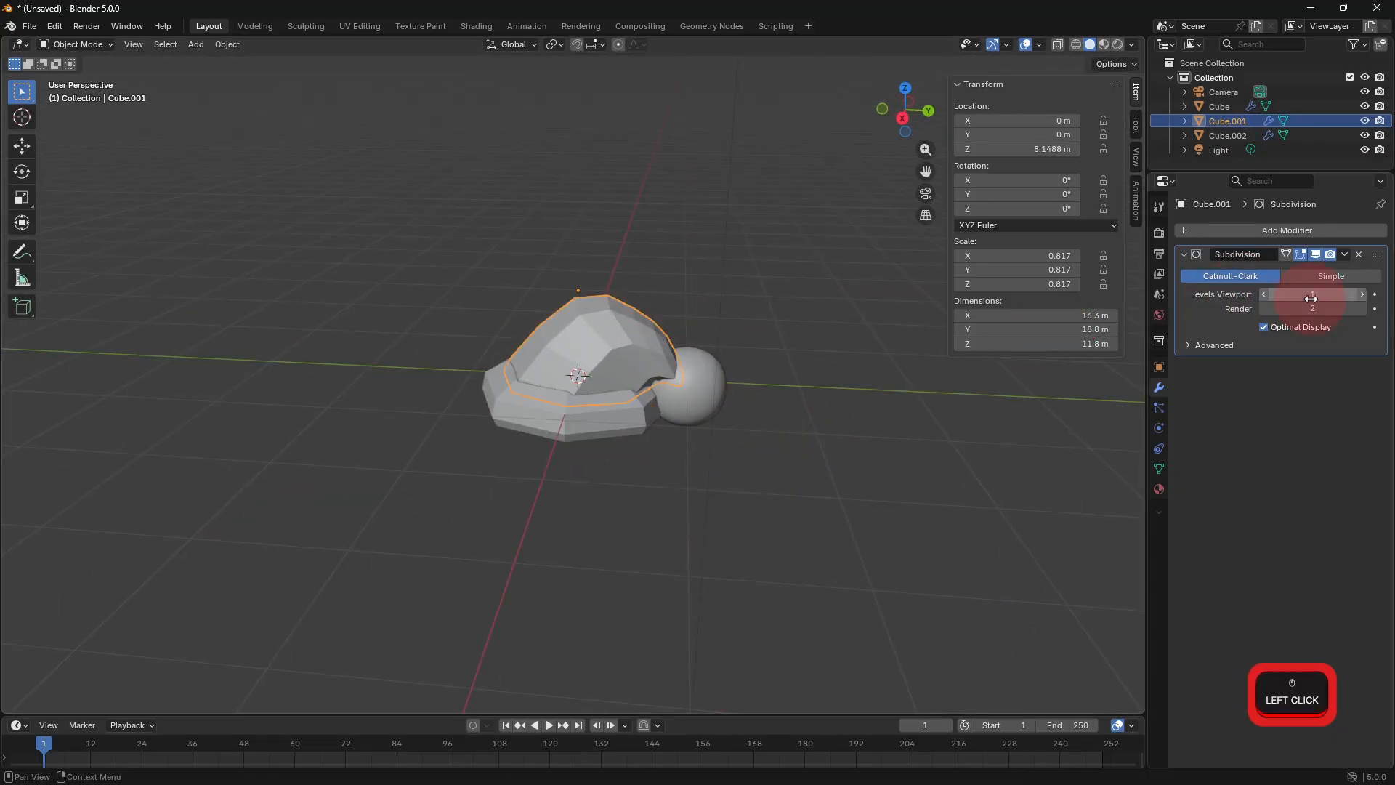
{"action": "left_click", "coordinate": [1362, 295]}
{"action": "left_click", "coordinate": [1362, 294]}
{"action": "left_click", "coordinate": [1362, 294]}
{"action": "left_click", "coordinate": [1362, 294]}
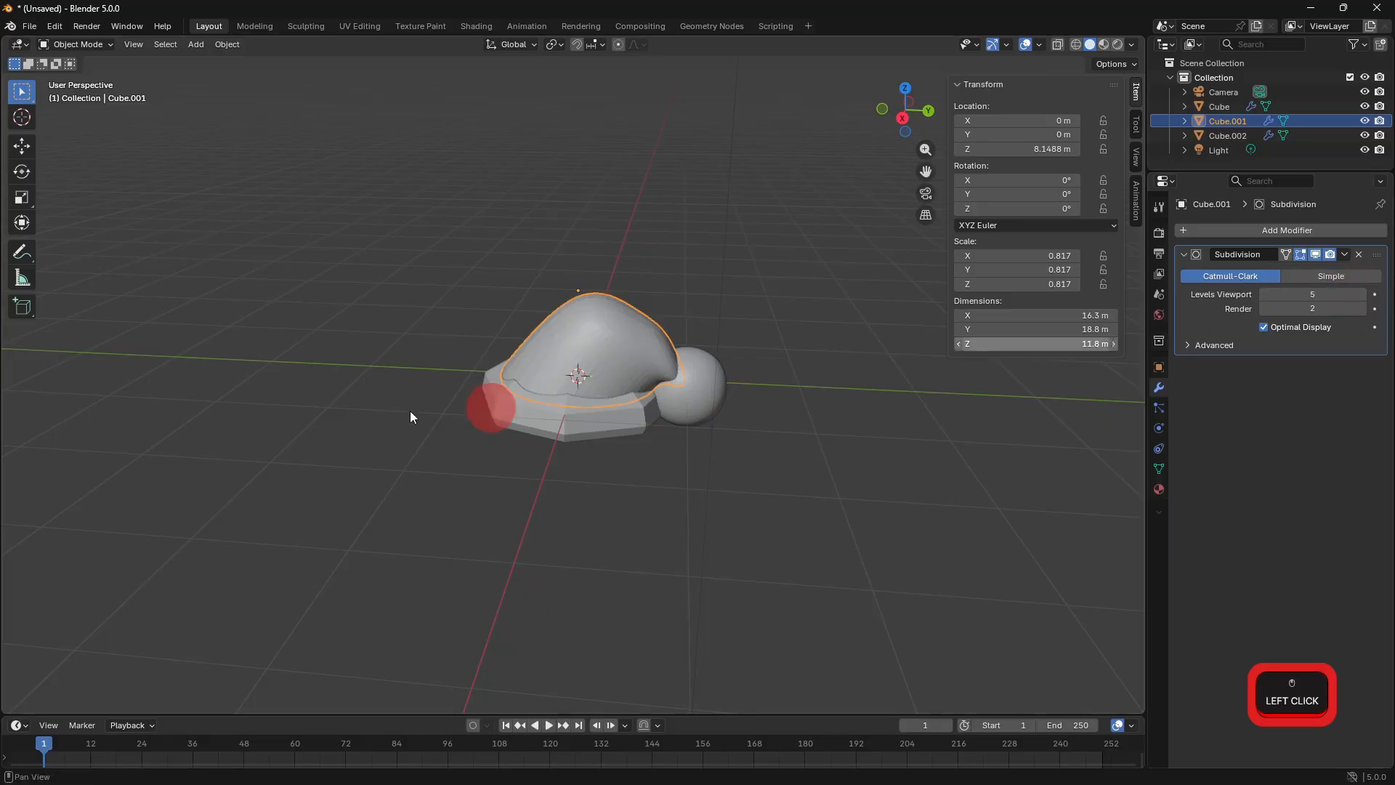
{"action": "left_click", "coordinate": [582, 397]}
{"action": "left_click", "coordinate": [1366, 295]}
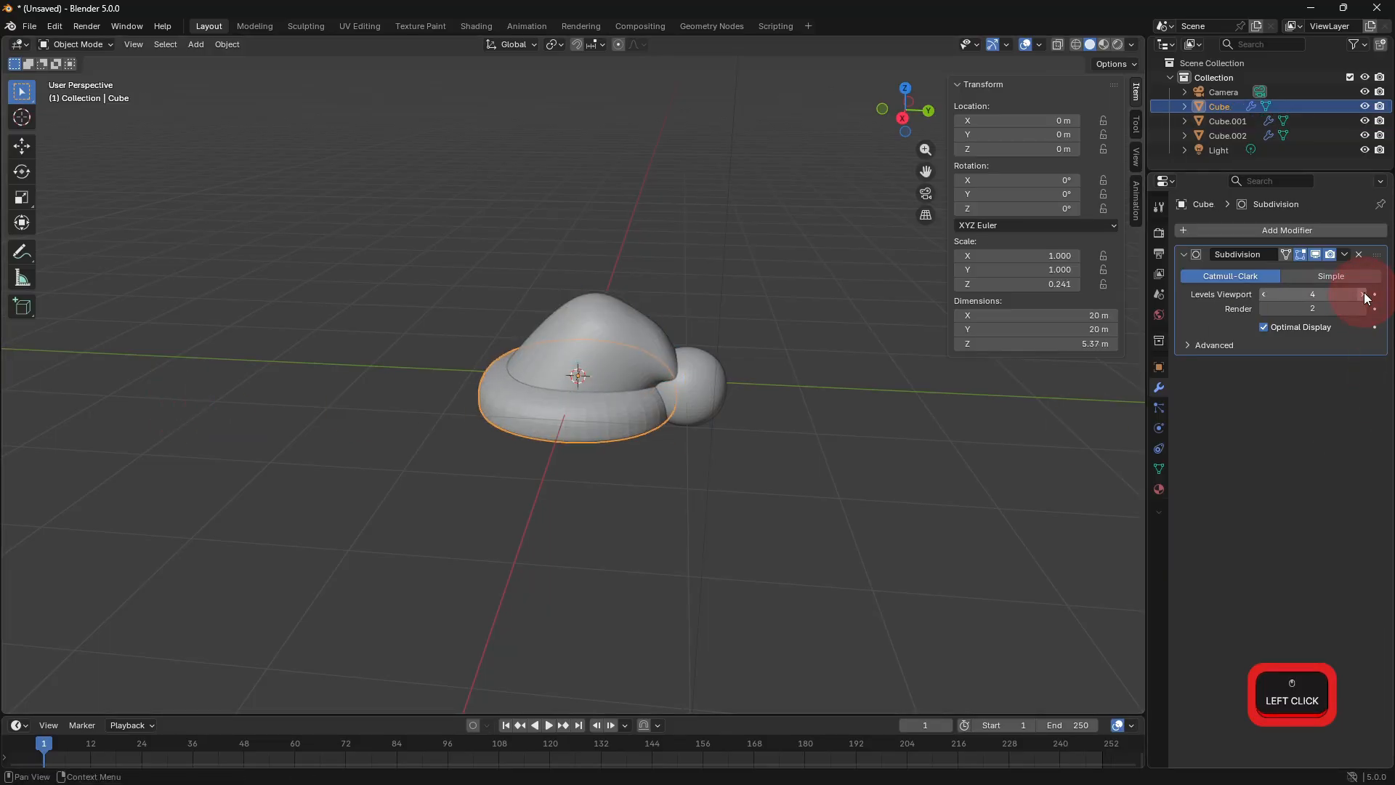
Add a Displace modifier to the brim with a new image texture using the KR_Woven_Texture 4096x4096 image.
{"action": "left_click", "coordinate": [1336, 231]}
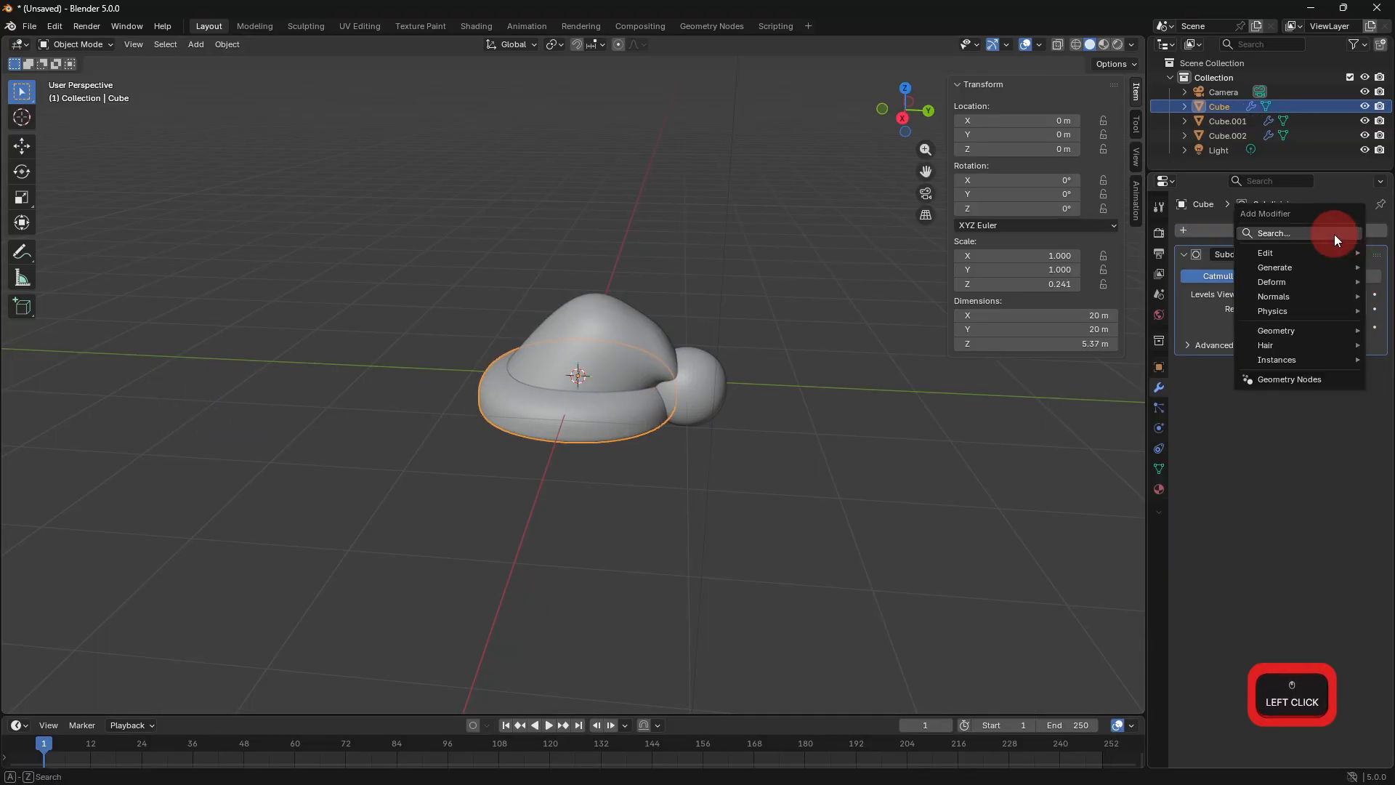
{"action": "left_click", "coordinate": [1334, 234]}
{"action": "left_click", "coordinate": [1176, 311]}
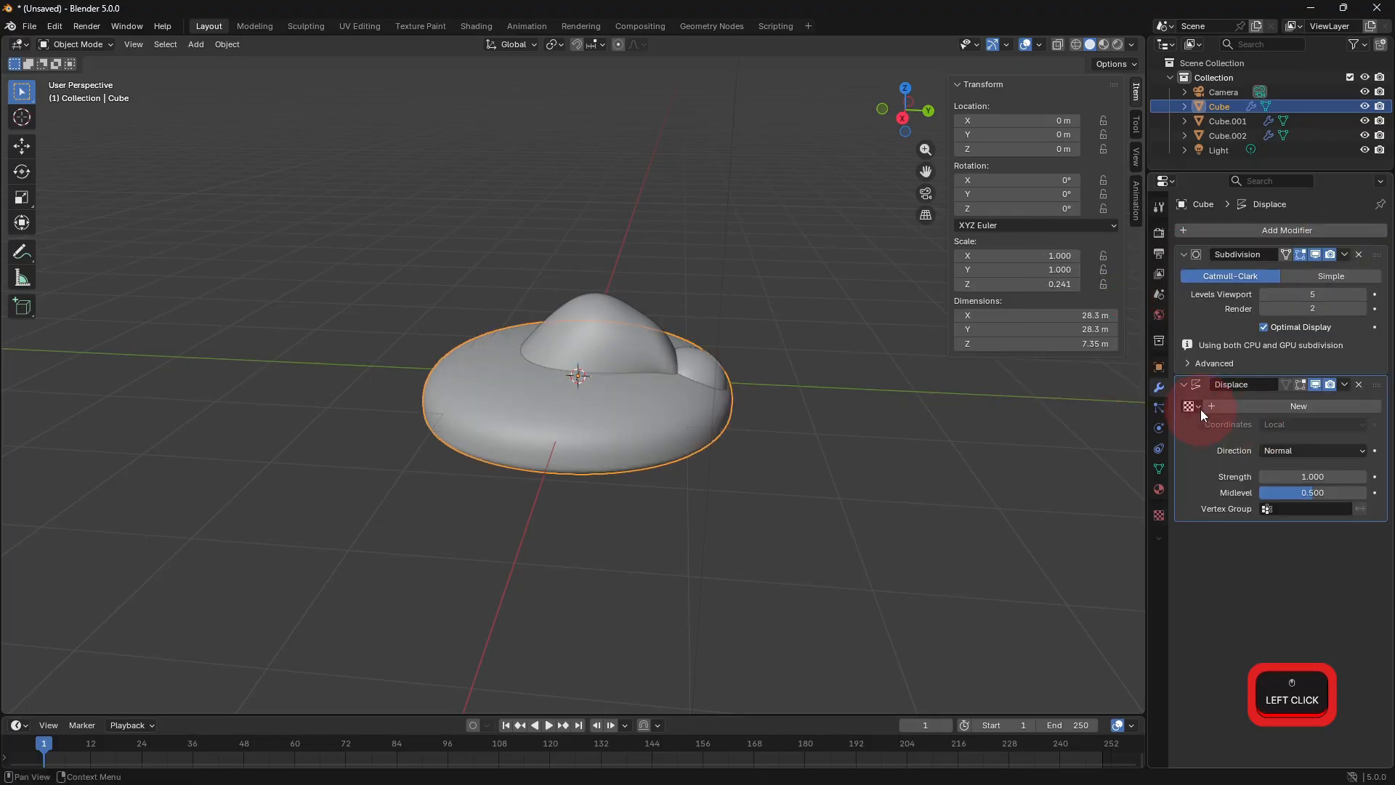
{"action": "left_click", "coordinate": [1237, 407]}
{"action": "left_click", "coordinate": [1159, 515]}
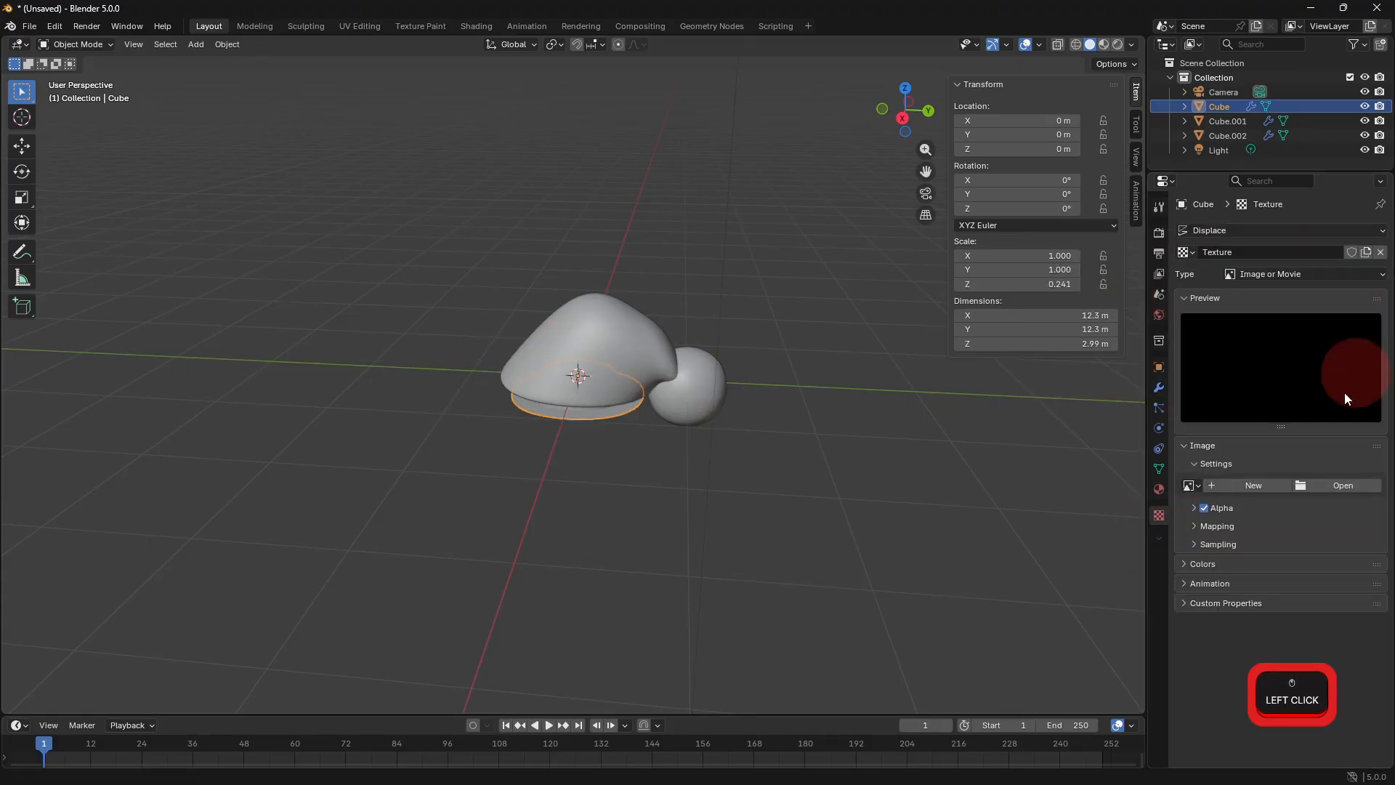
{"action": "left_click", "coordinate": [1299, 481]}
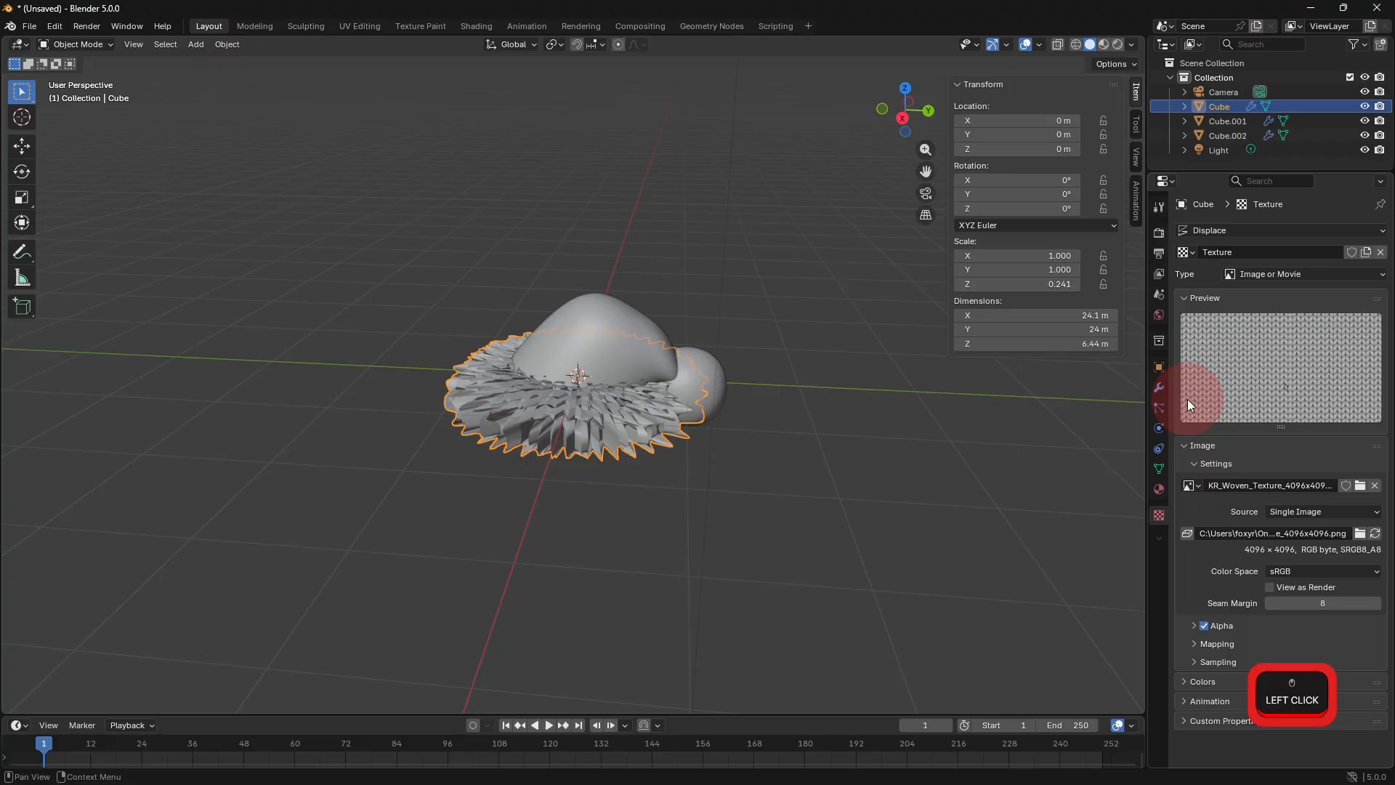
Set the brim's Displace coordinates to UV and its strength to 0.1.
{"action": "left_click", "coordinate": [1160, 388]}
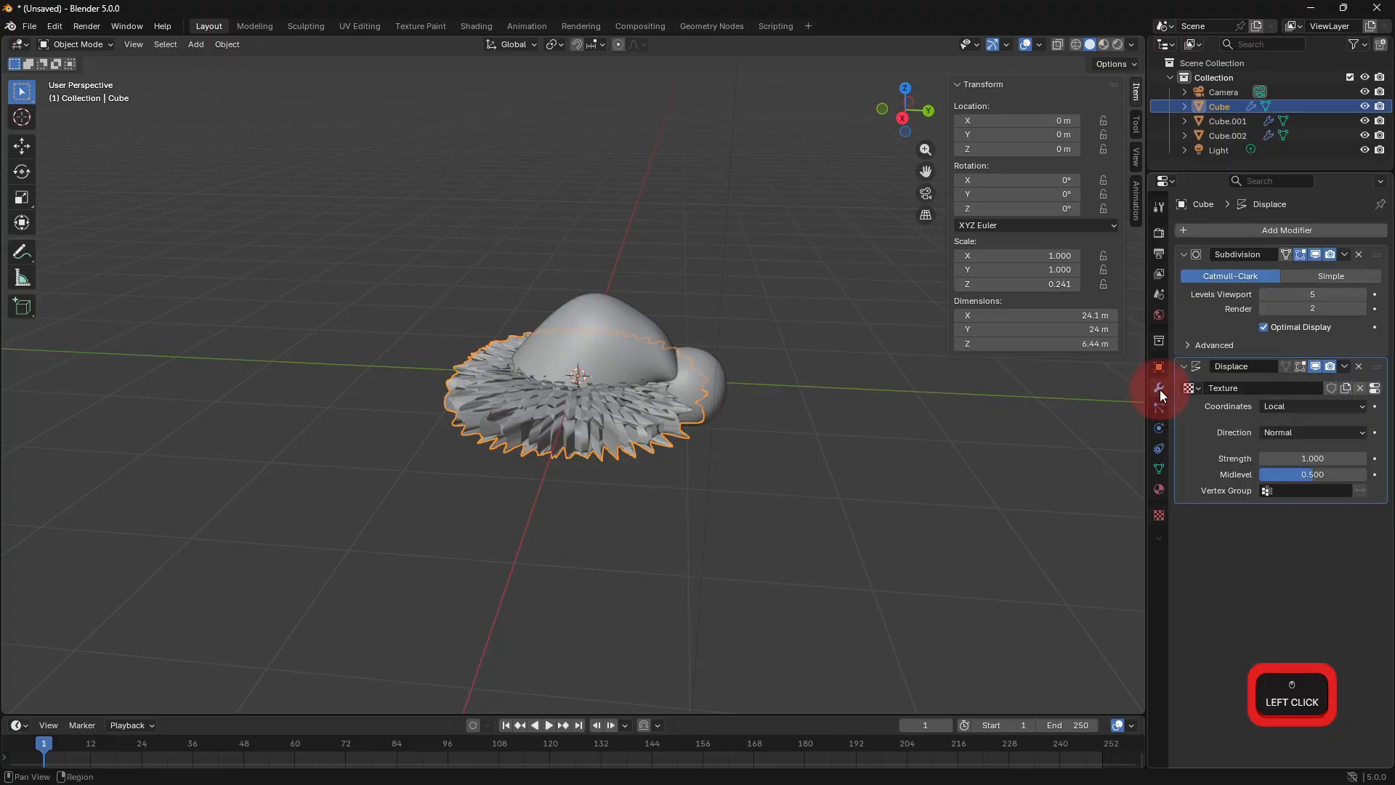
{"action": "left_click", "coordinate": [1301, 412]}
{"action": "left_click", "coordinate": [1266, 469]}
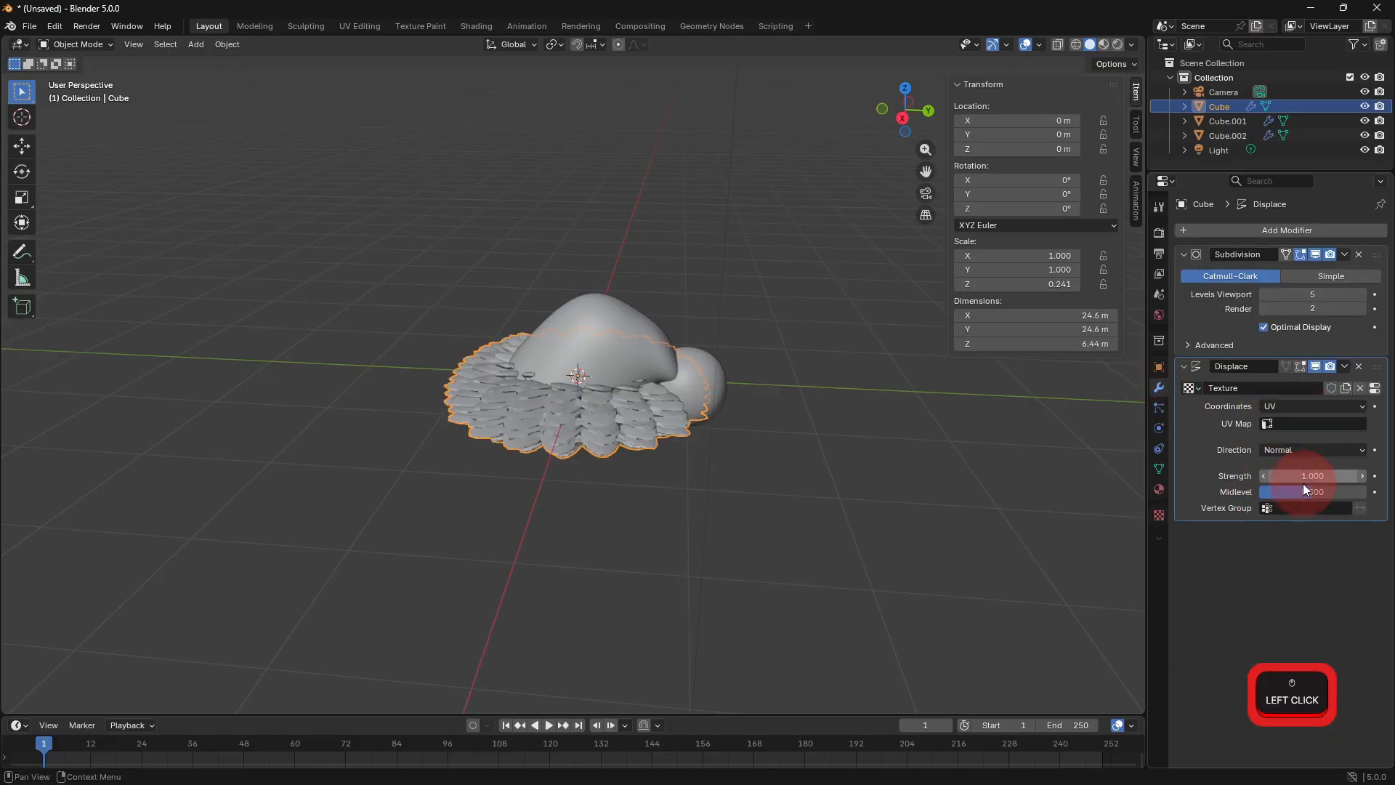
{"action": "left_click", "coordinate": [1308, 478]}
{"action": "type", "text": "0.1"}
{"action": "key", "text": "Return"}
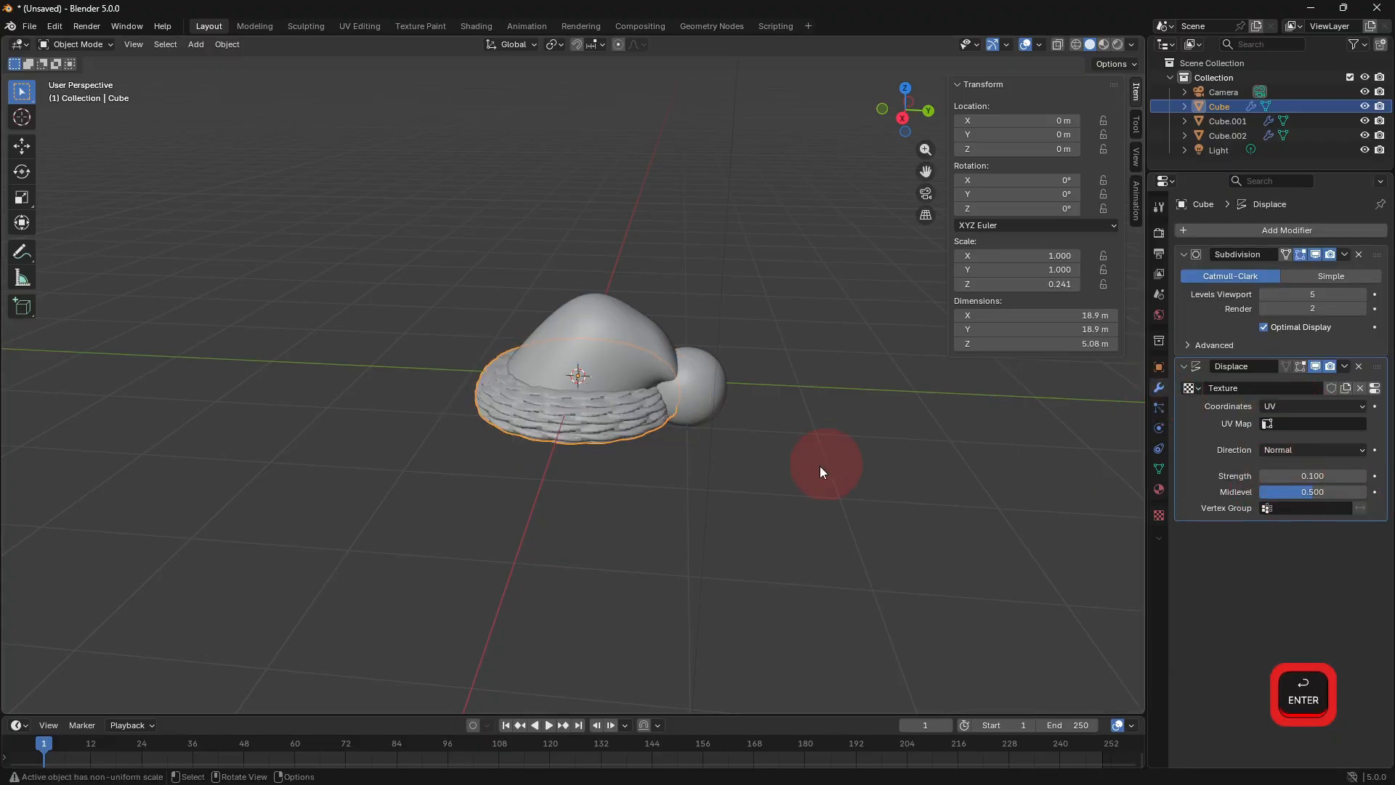
Give the cap a Displace modifier with the existing woven texture, strength 0.1 and UV coordinates.
{"action": "middle_click_drag", "start_coordinate": [820, 471], "coordinate": [831, 431], "text": "shift"}
{"action": "left_click", "coordinate": [623, 321]}
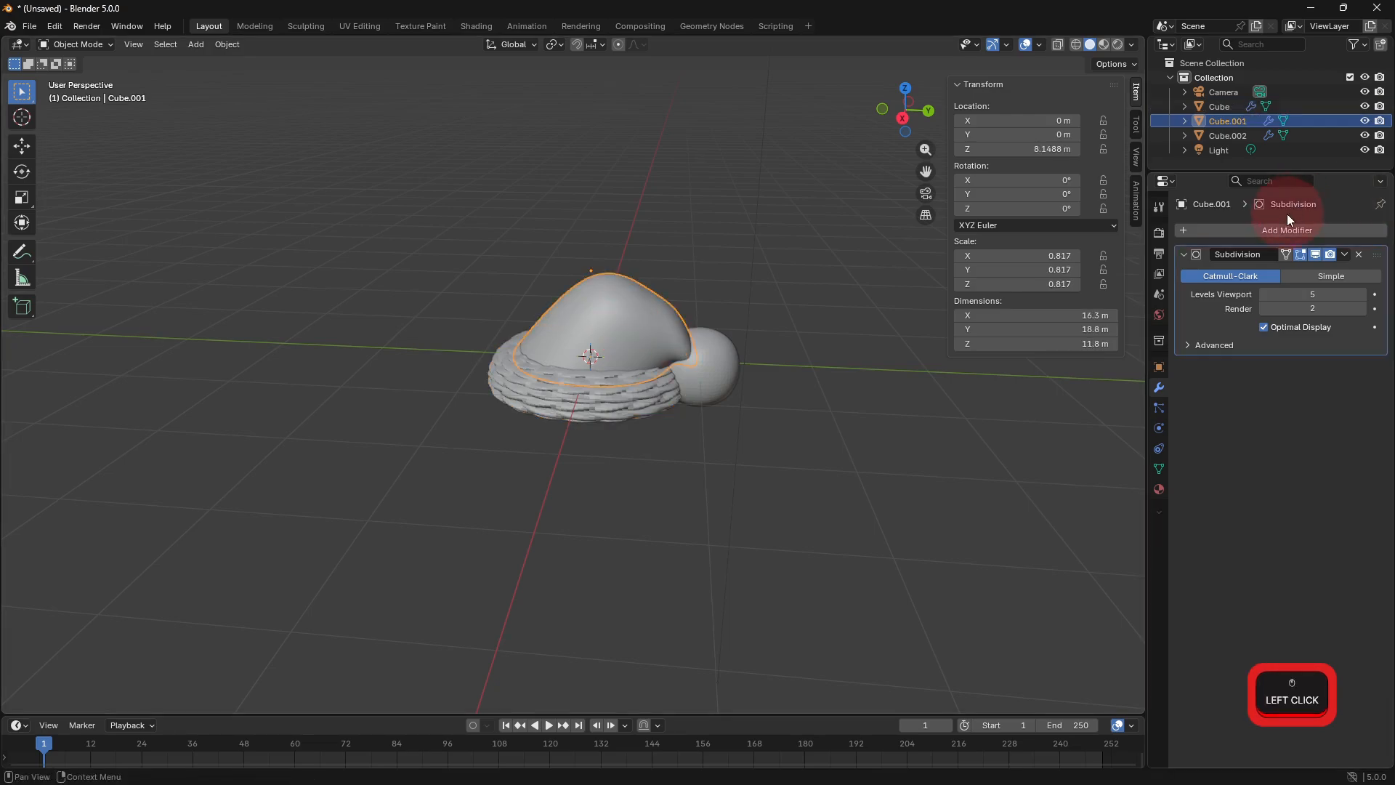
{"action": "left_click", "coordinate": [1273, 230]}
{"action": "left_click", "coordinate": [1195, 263]}
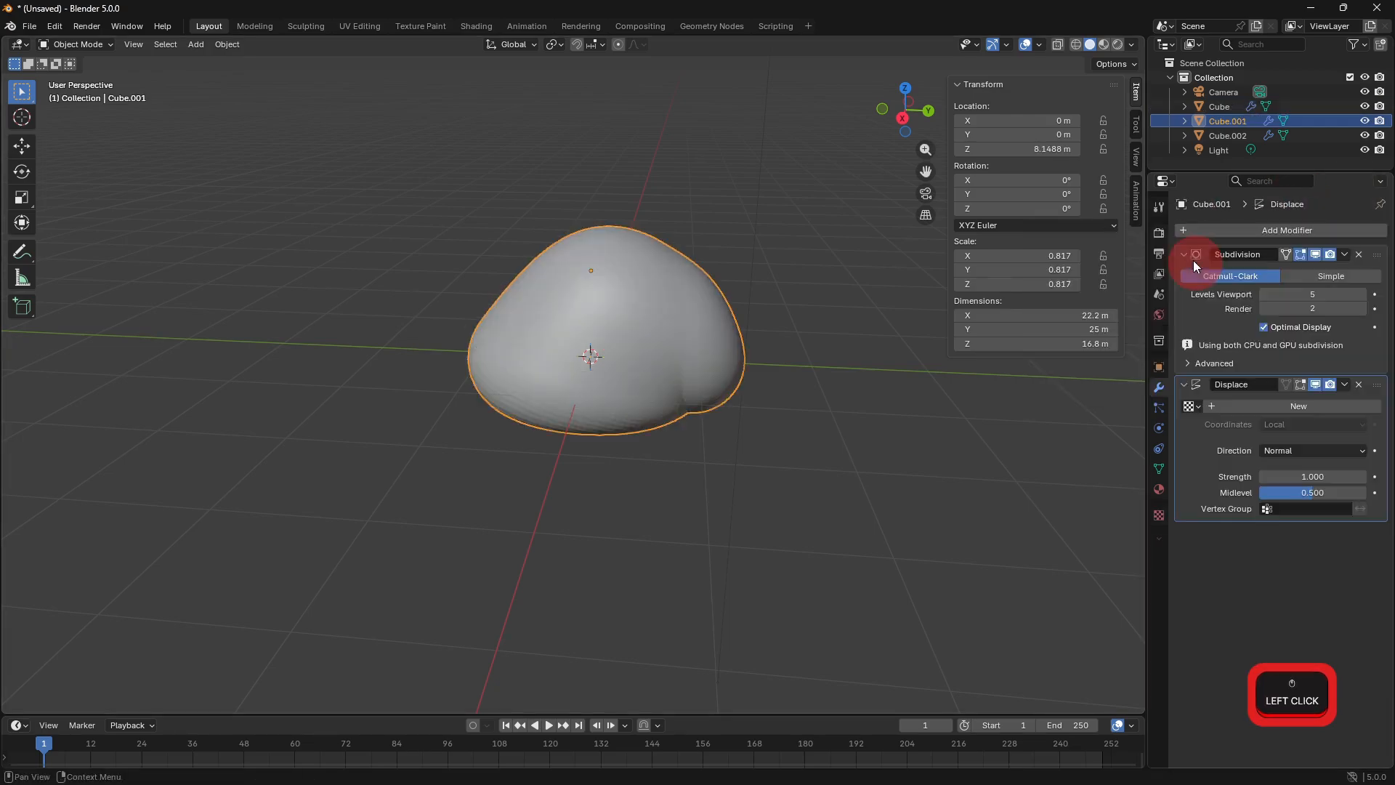
{"action": "left_click", "coordinate": [1191, 405]}
{"action": "left_click", "coordinate": [1236, 439]}
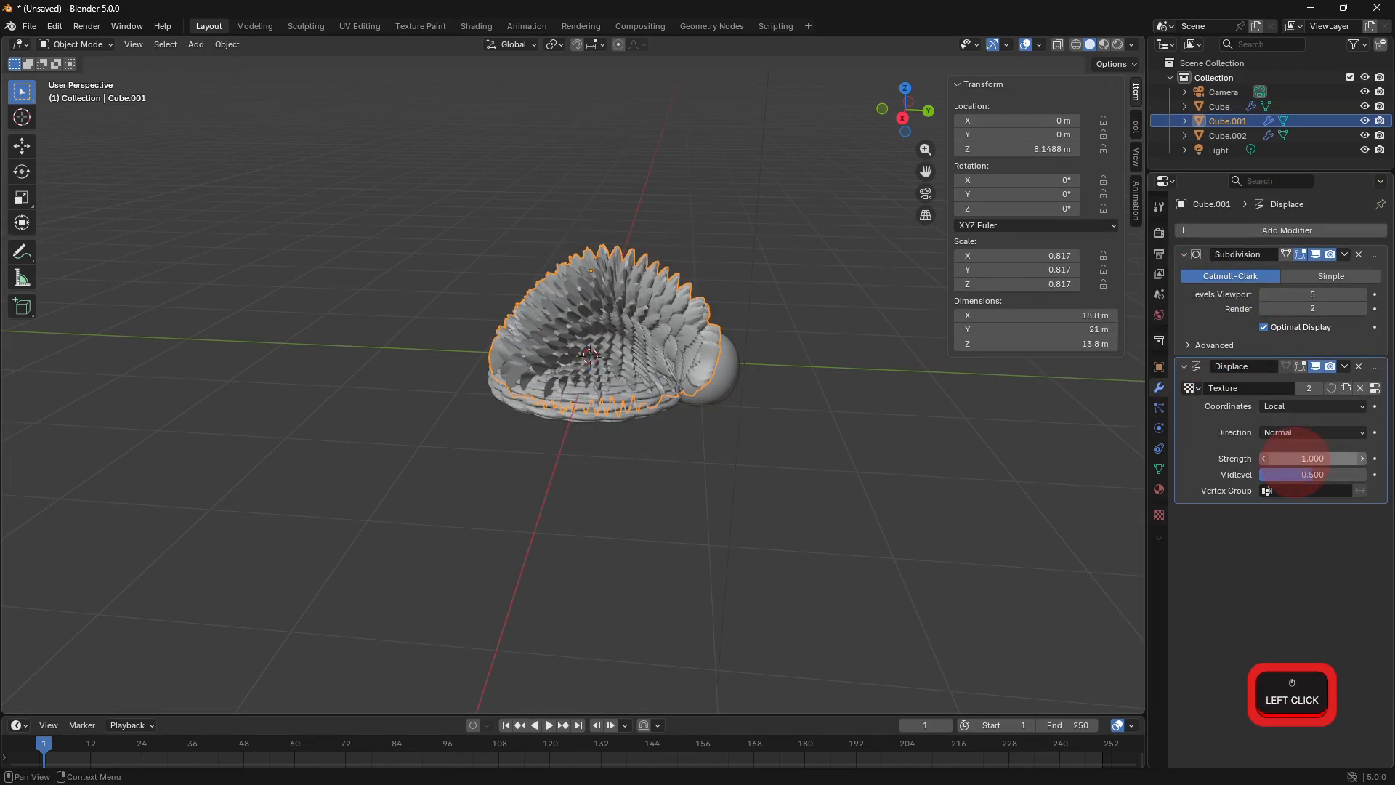
{"action": "key", "text": "Return"}
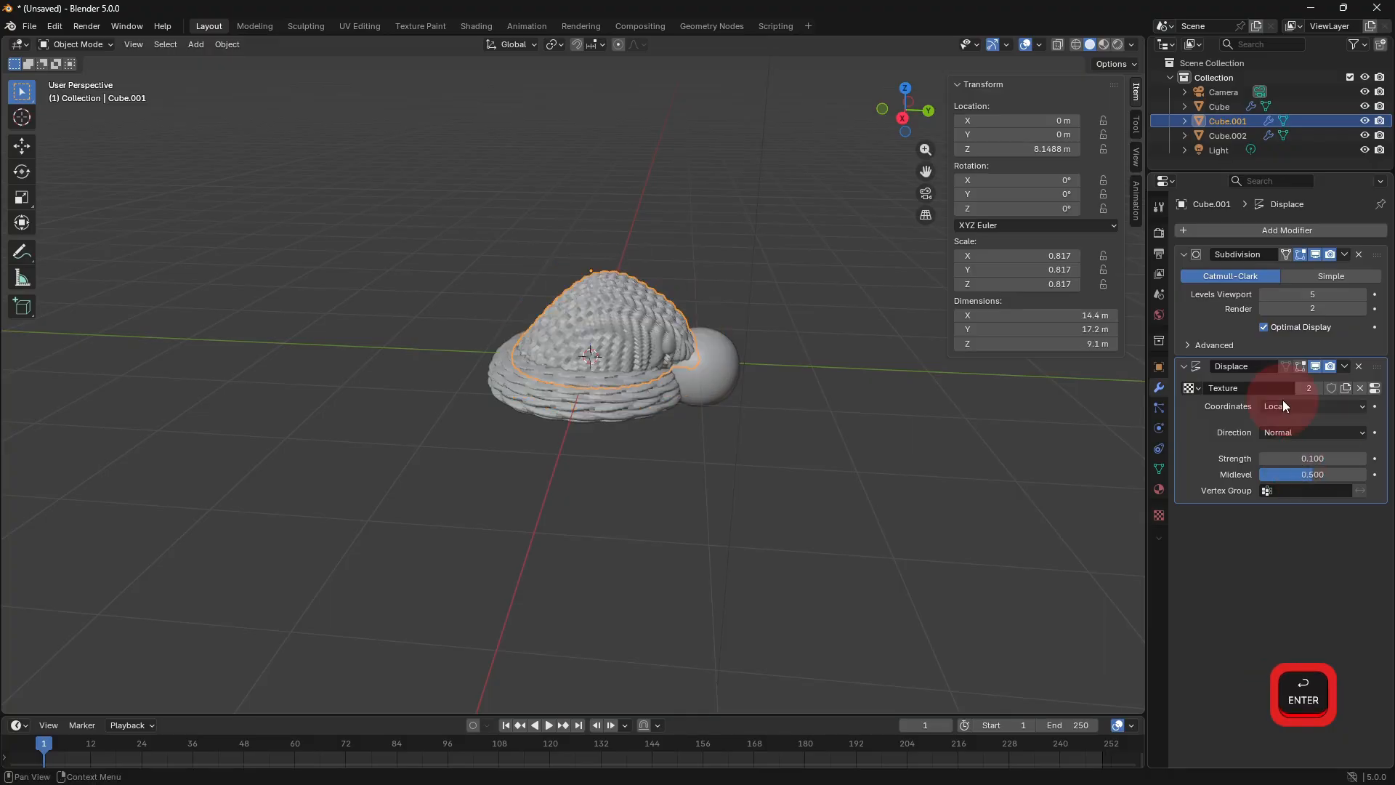
{"action": "left_click", "coordinate": [1283, 405]}
{"action": "left_click", "coordinate": [1290, 471]}
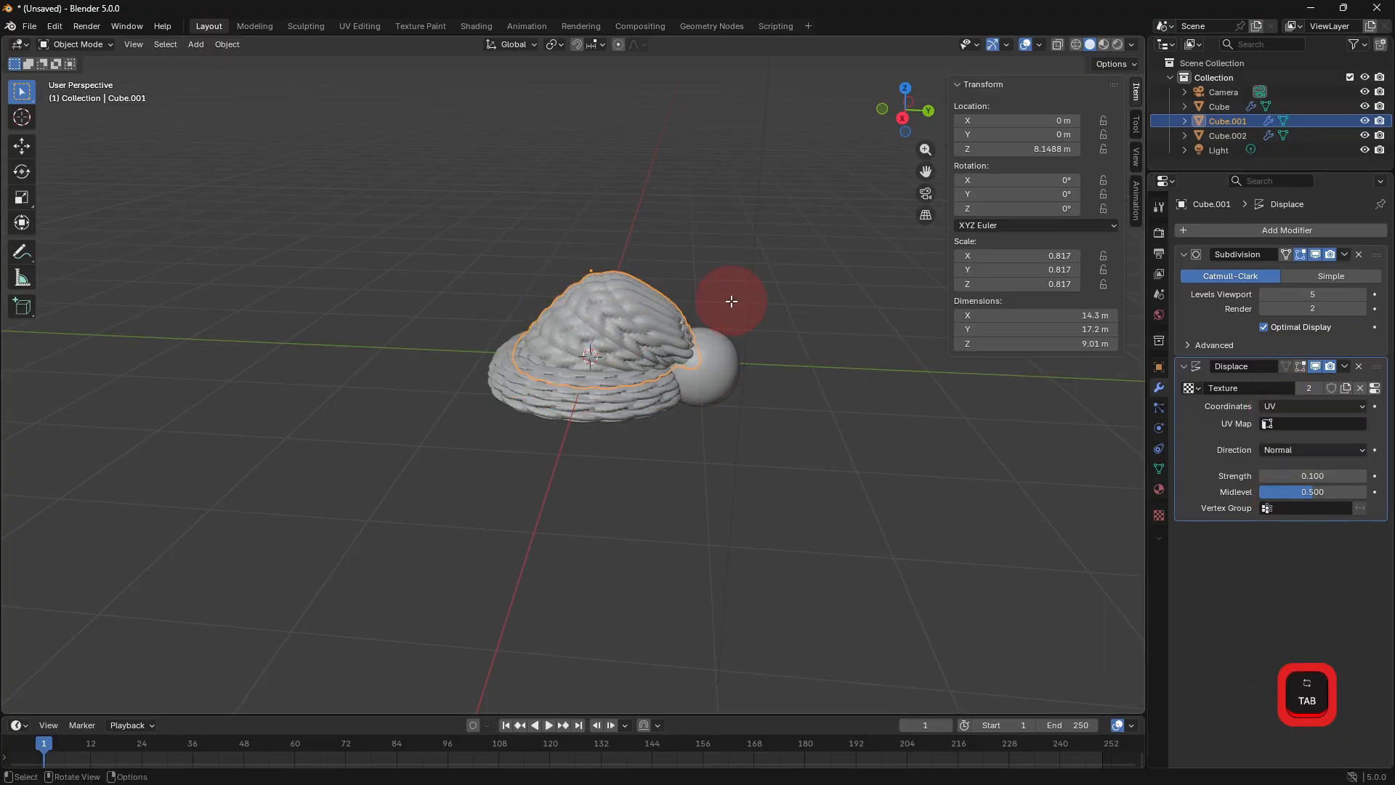
Unwrap all faces of the cap with Smart UV Project, adjusting the island margin.
{"action": "key", "text": "Tab"}
{"action": "key", "text": "a"}
{"action": "left_click", "coordinate": [385, 44]}
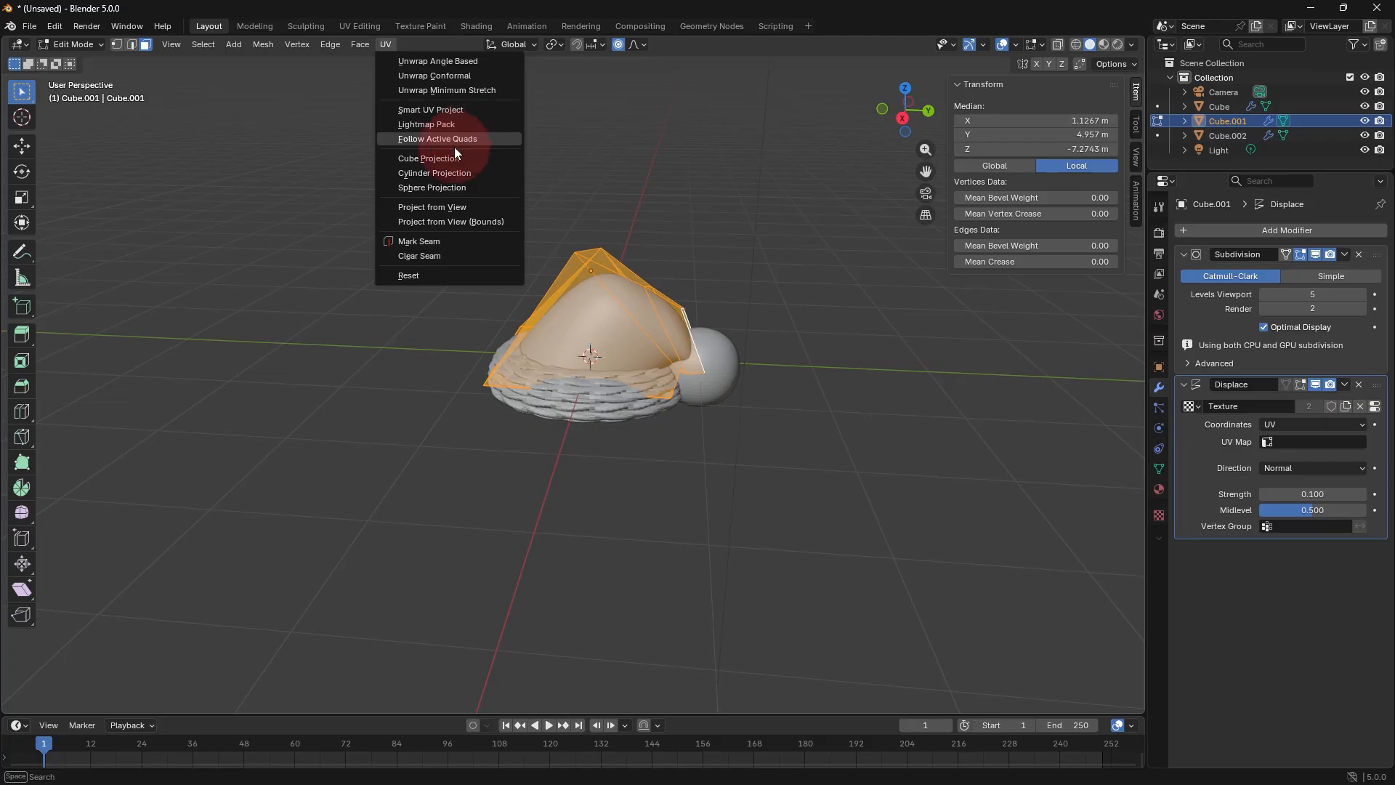
{"action": "left_click", "coordinate": [447, 111]}
{"action": "left_click", "coordinate": [529, 175]}
{"action": "type", "text": "0.0"}
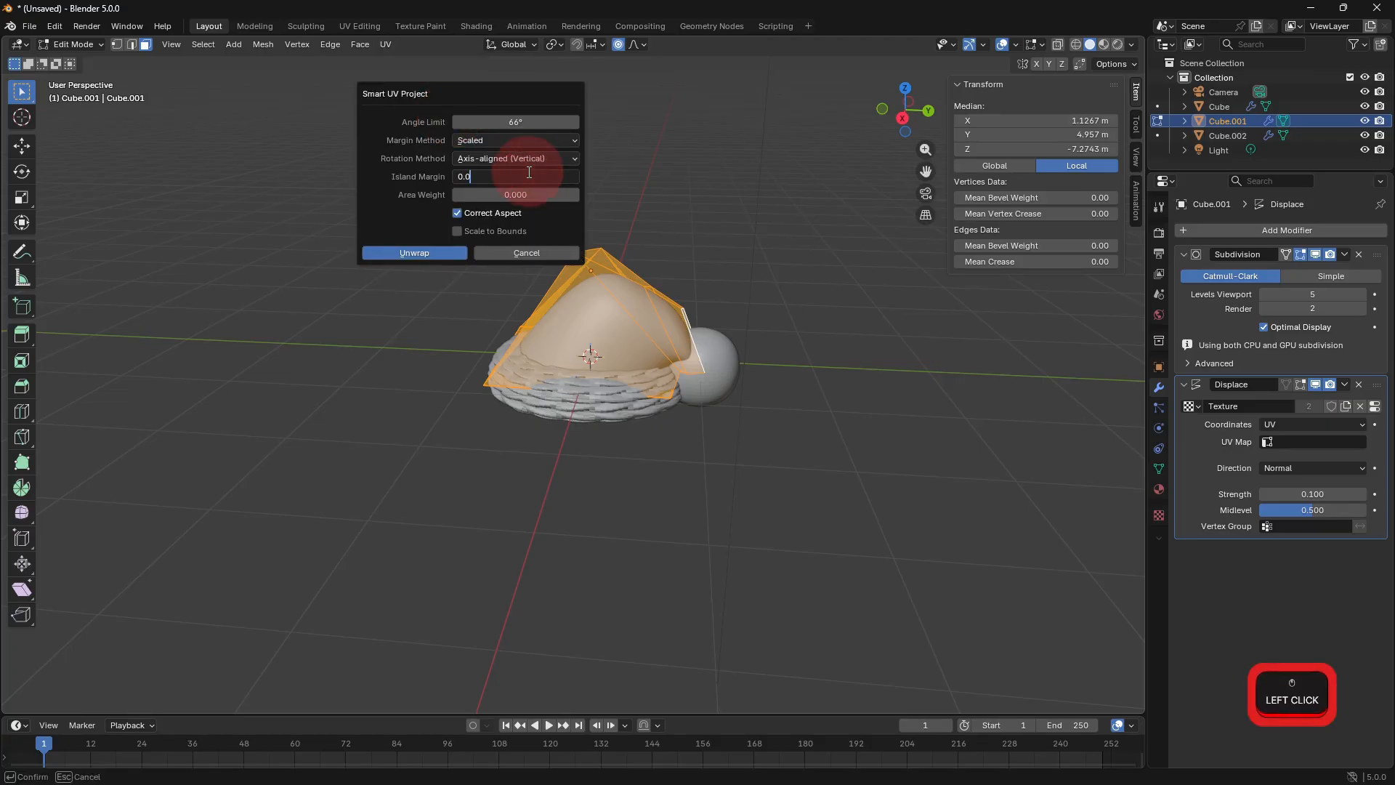
{"action": "key", "text": "BackSpace"}
{"action": "left_click", "coordinate": [447, 251]}
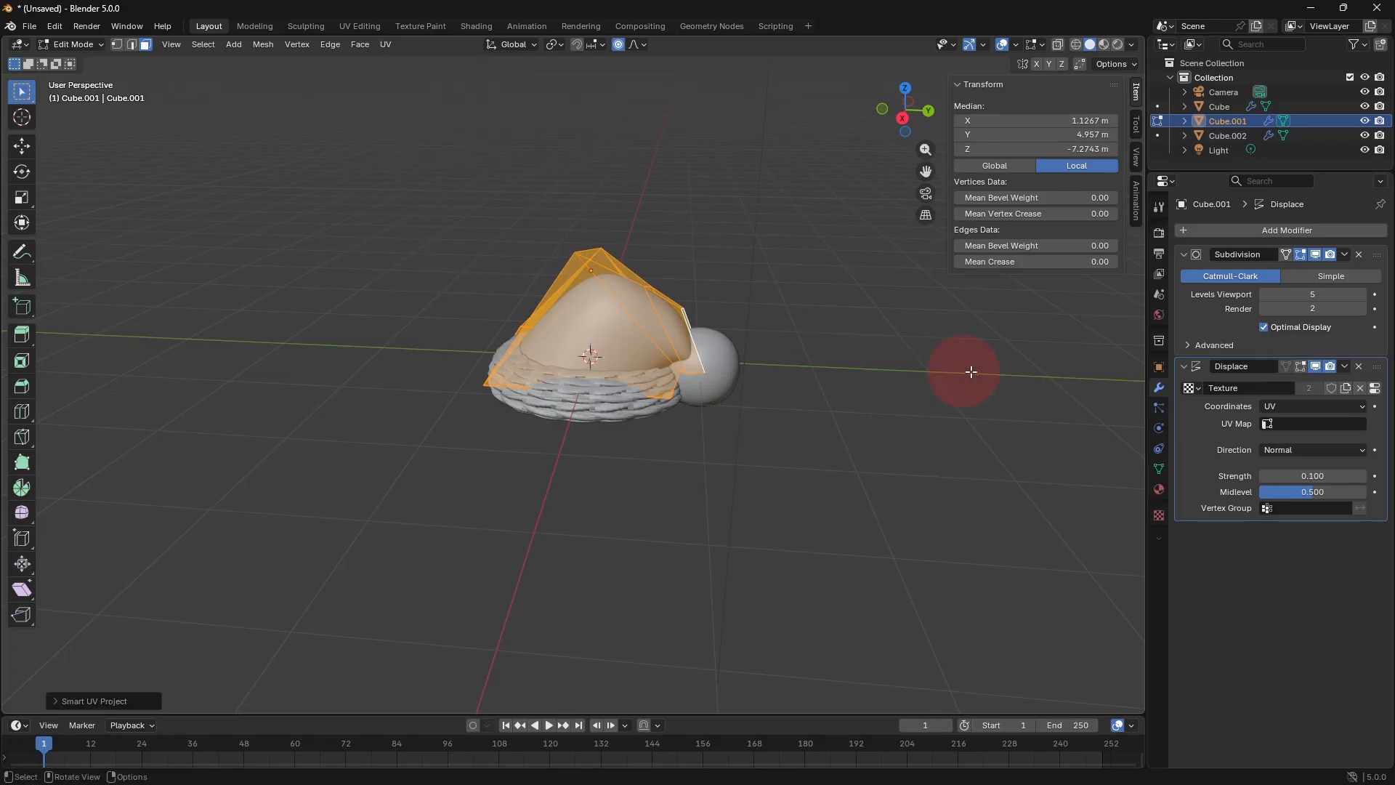
Enable the cap's Displace modifier in Edit Mode, deselect the mesh and return to Object Mode.
{"action": "left_click", "coordinate": [1301, 366]}
{"action": "left_click", "coordinate": [890, 401]}
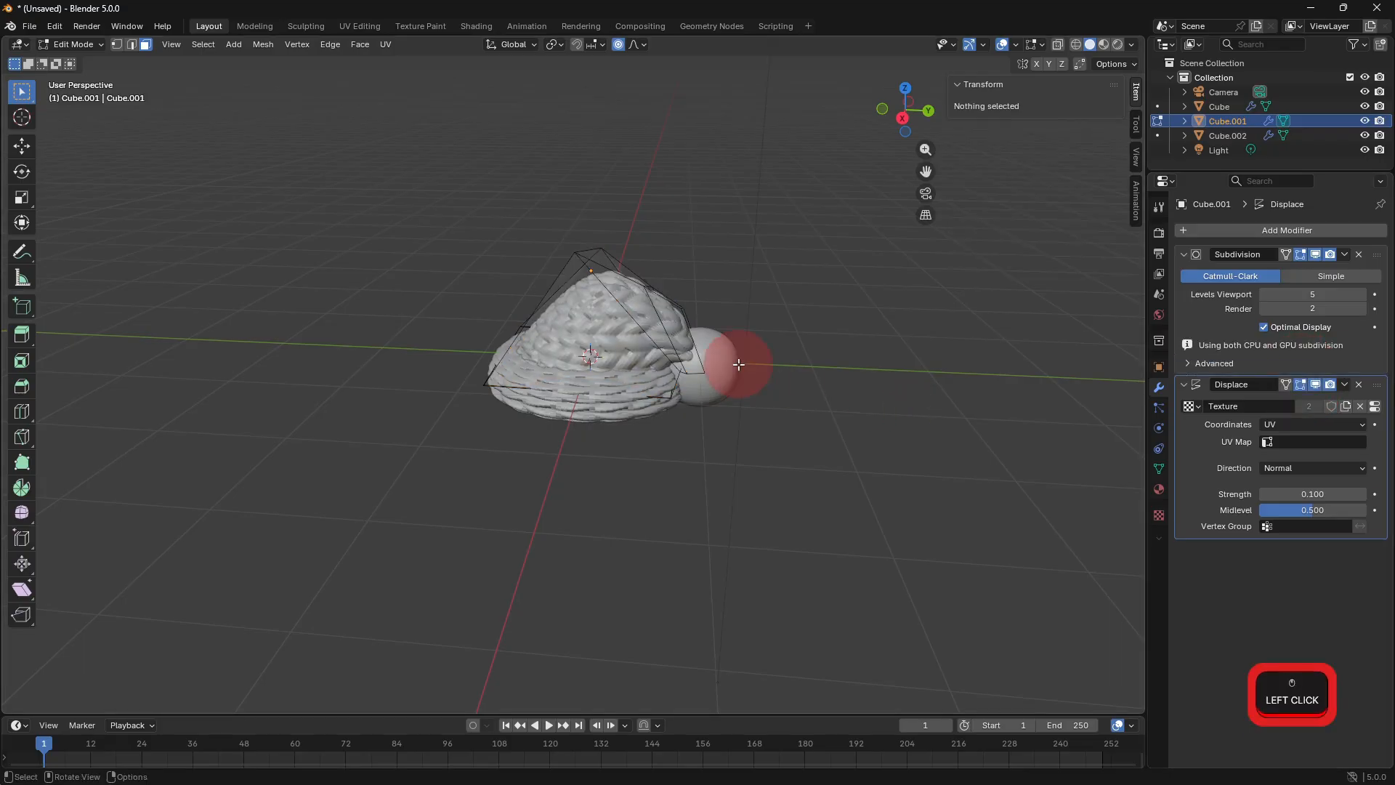
{"action": "key", "text": "Tab"}
Give the pompom a Displace modifier with the existing woven texture, UV coordinates and strength 0.1.
{"action": "left_click", "coordinate": [720, 365]}
{"action": "left_click", "coordinate": [1285, 231]}
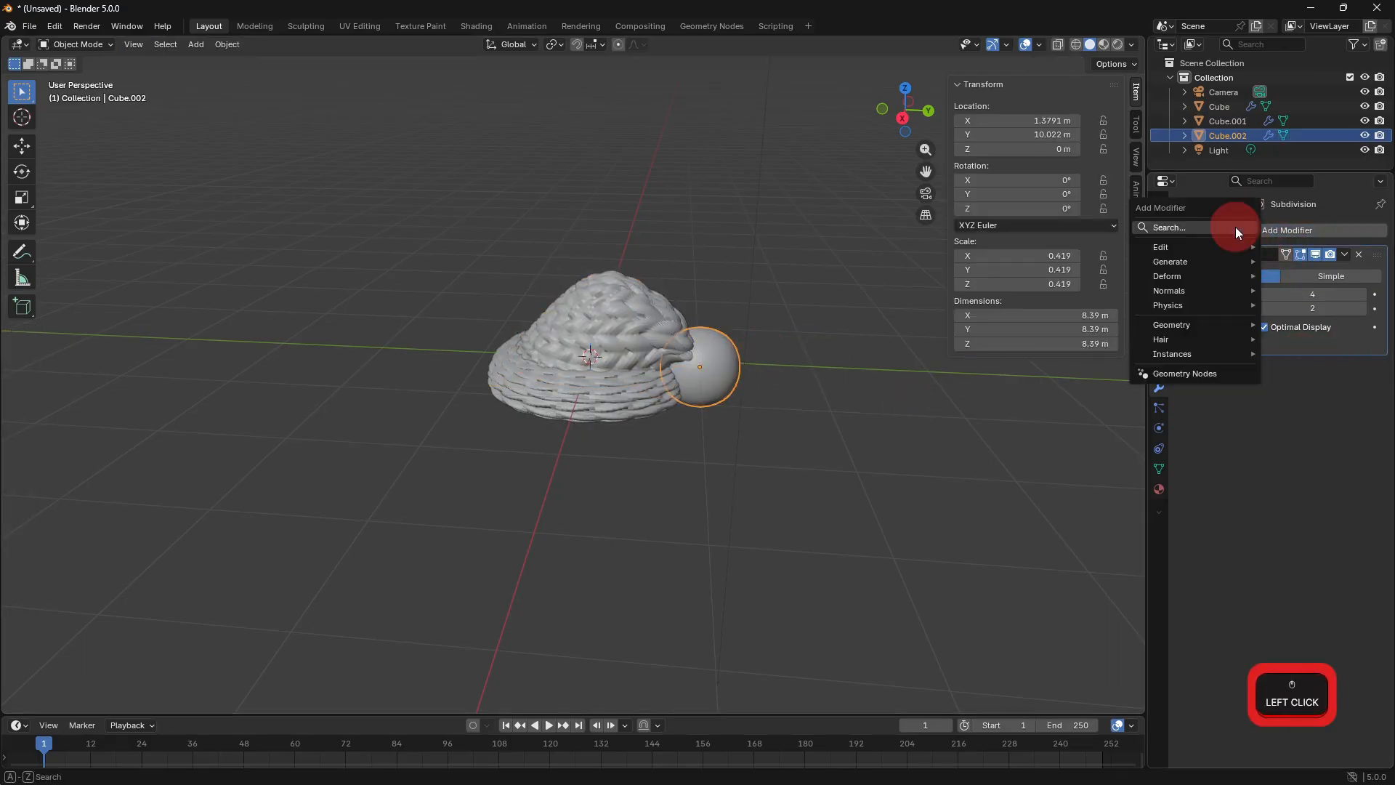
{"action": "left_click", "coordinate": [1203, 279]}
{"action": "left_click", "coordinate": [1196, 406]}
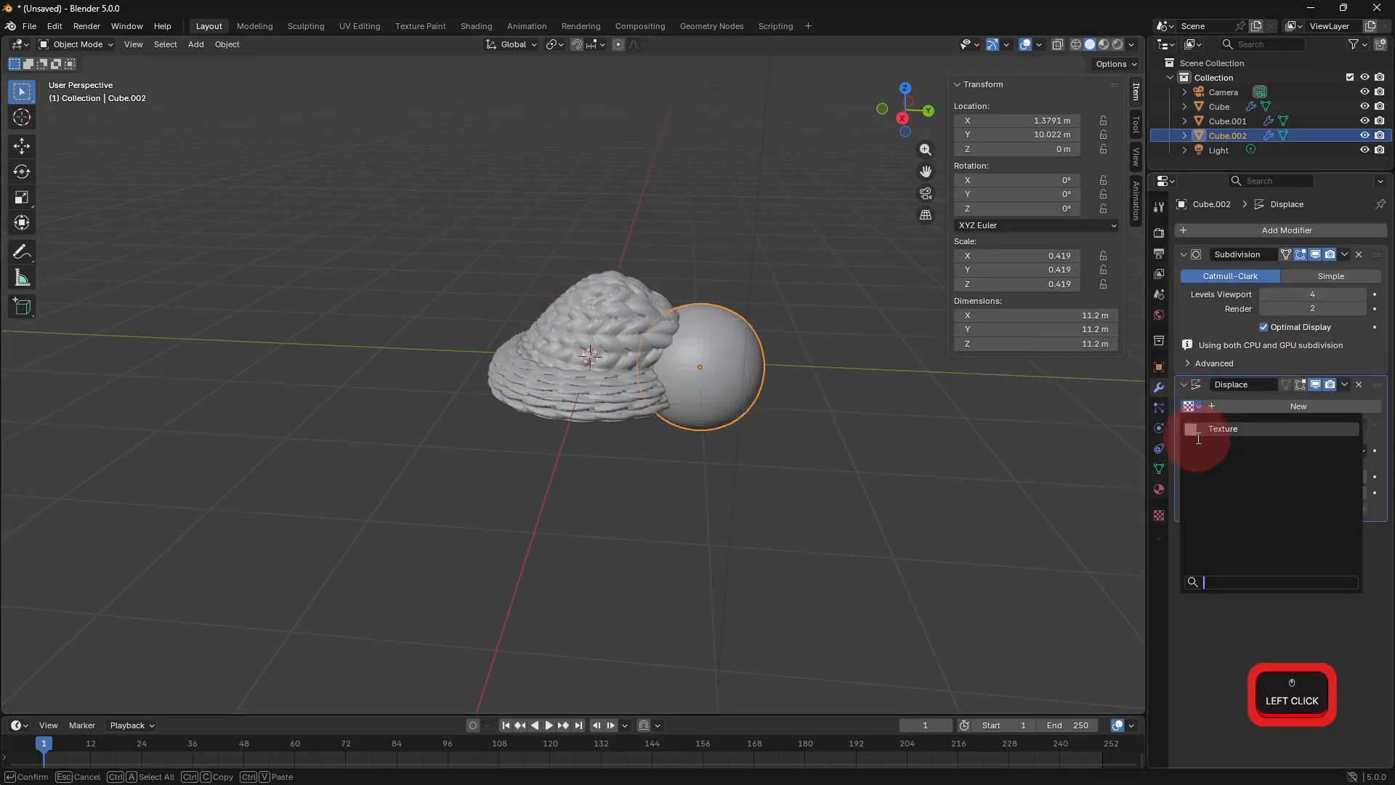
{"action": "left_click", "coordinate": [1290, 429]}
{"action": "left_click", "coordinate": [1279, 419]}
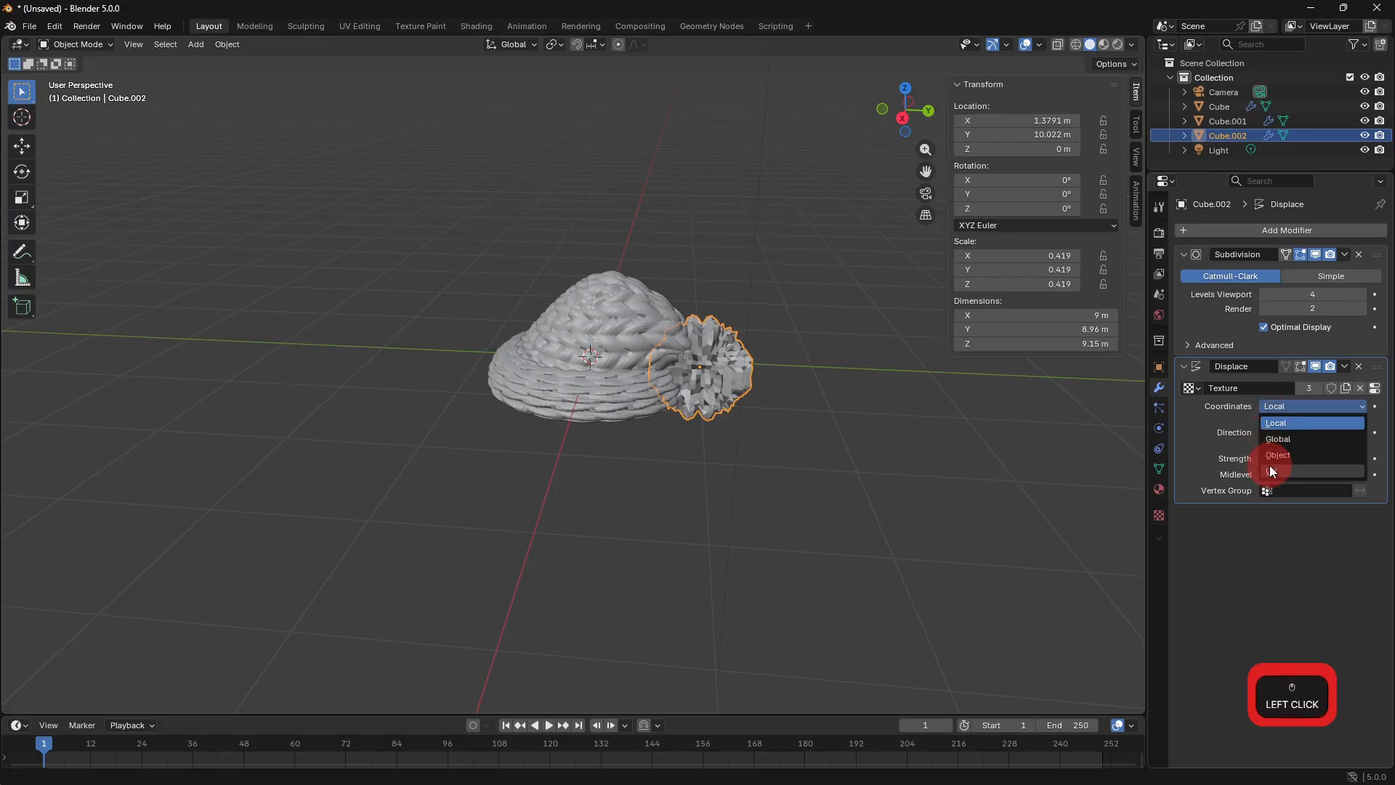
{"action": "left_click", "coordinate": [1270, 465]}
{"action": "left_click", "coordinate": [1333, 473]}
{"action": "type", "text": ".1"}
{"action": "key", "text": "Return"}
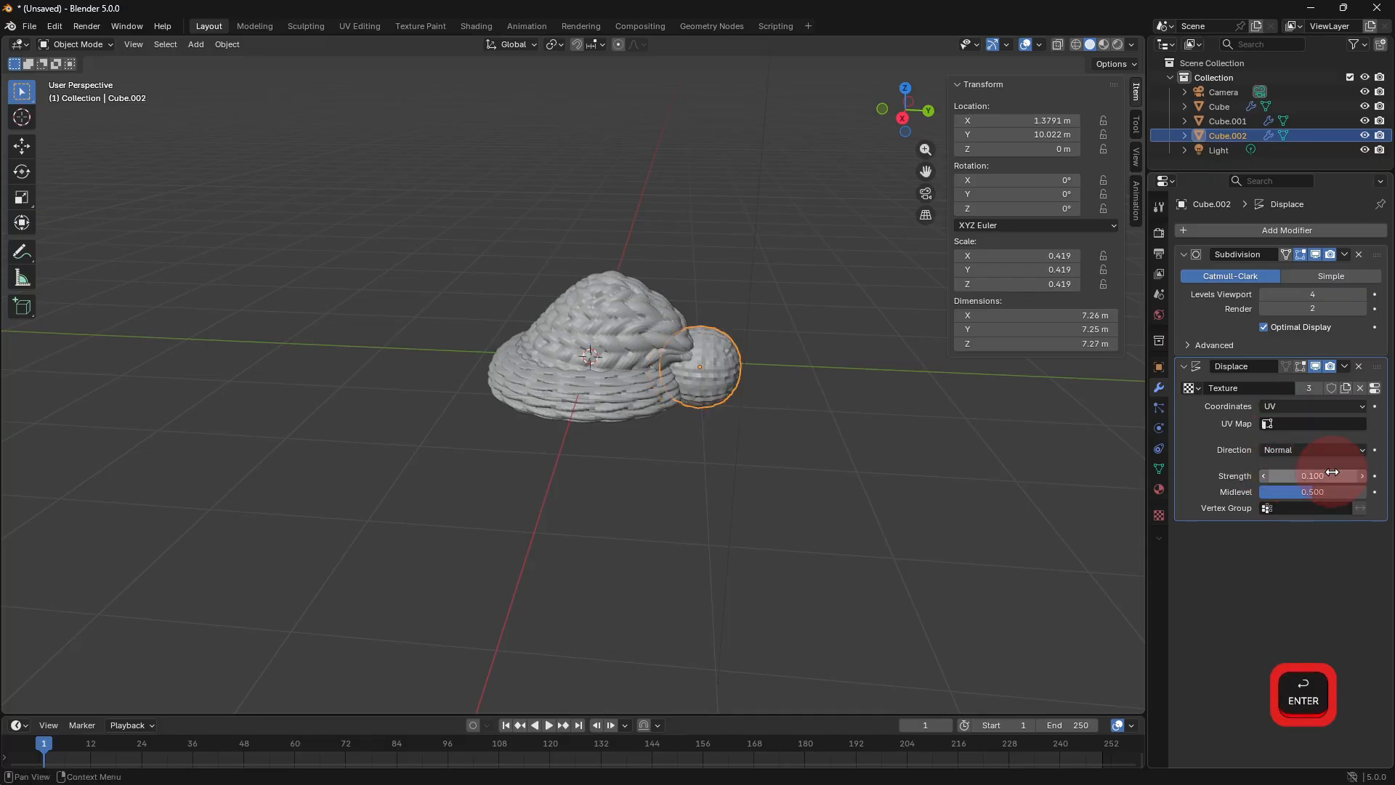
Raise the Subdivision viewport level of the pompom and the cap to 6.
{"action": "left_click", "coordinate": [1365, 294]}
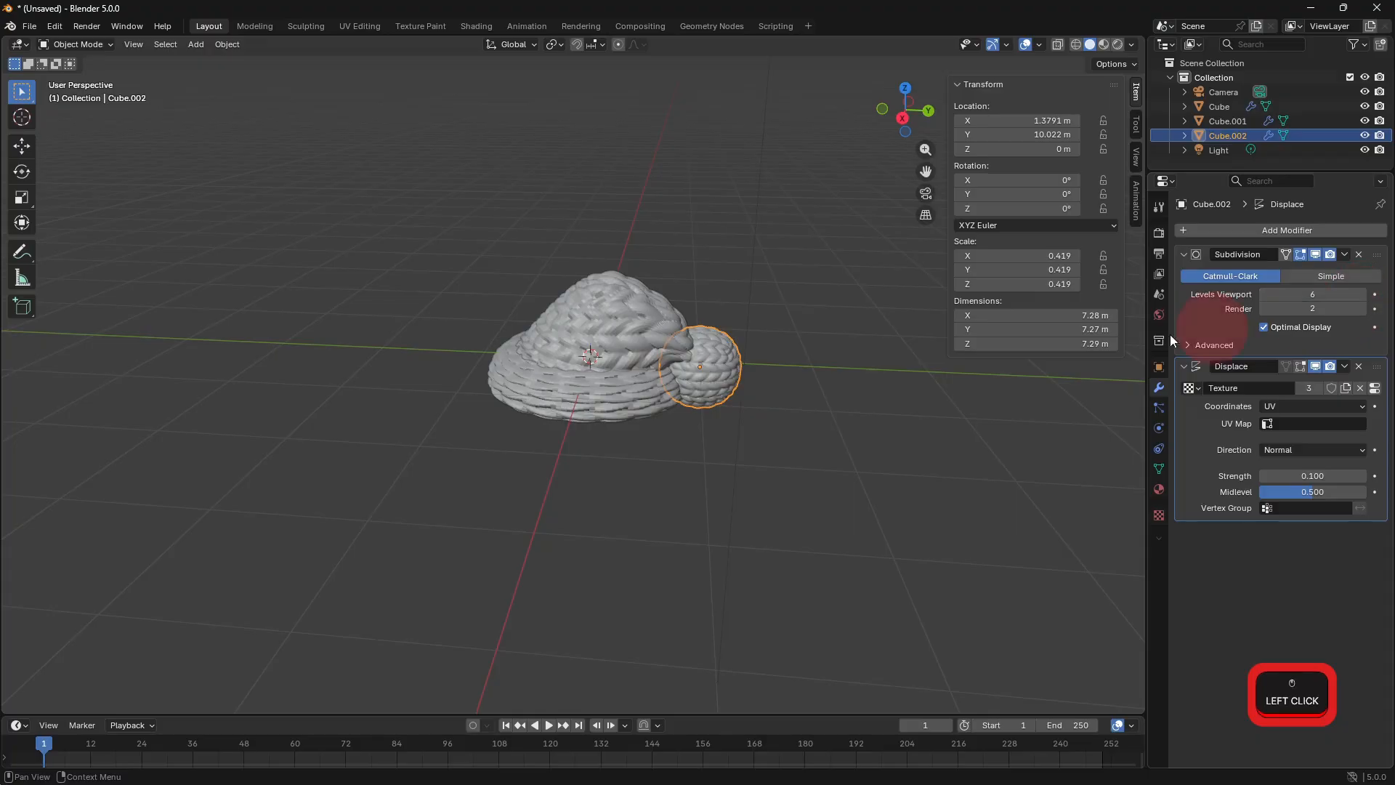
{"action": "left_click", "coordinate": [594, 334]}
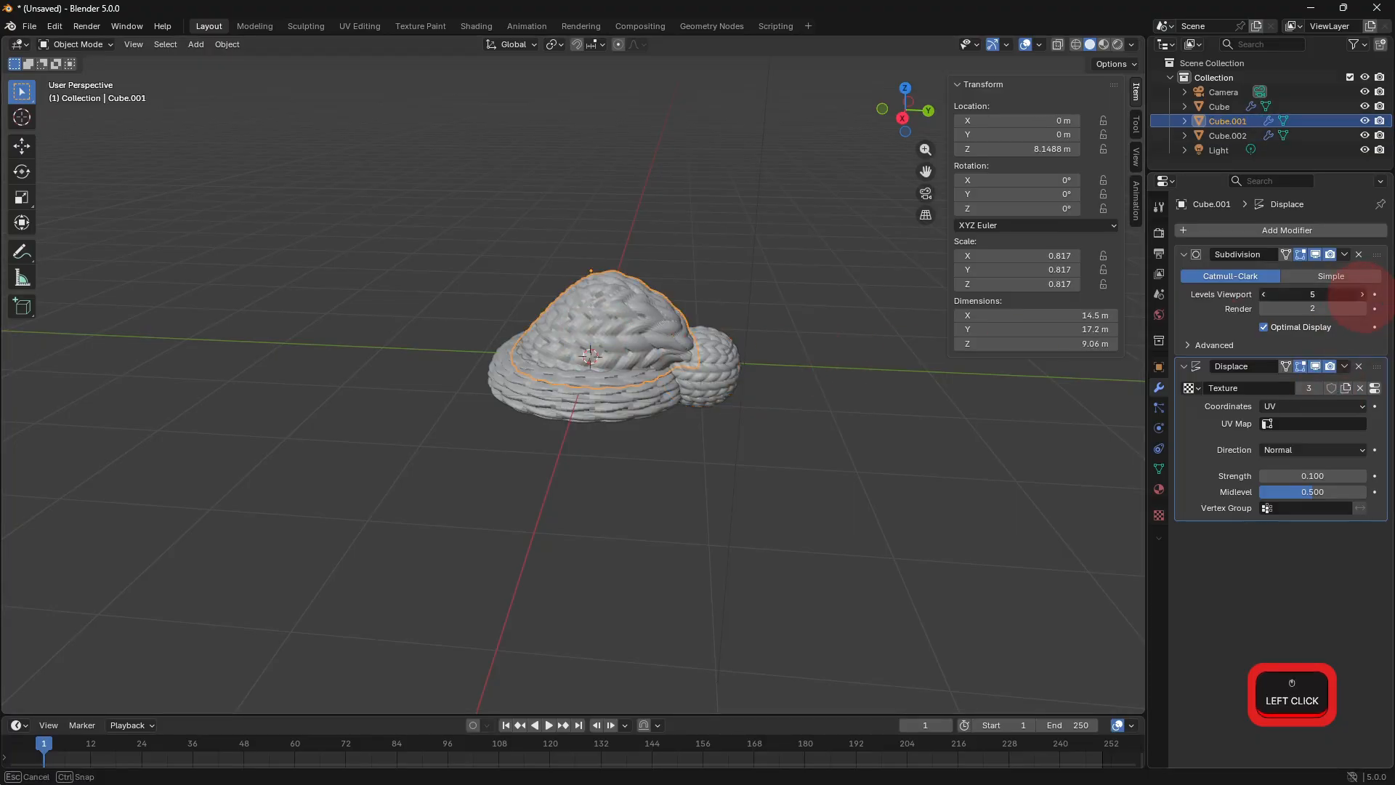
{"action": "left_click", "coordinate": [1363, 295]}
{"action": "left_click", "coordinate": [710, 377]}
Select all of the brim's faces in Edit Mode and shrink their UV layout to about 0.75 in the UV Editing workspace.
{"action": "left_click", "coordinate": [629, 395]}
{"action": "key", "text": "Tab"}
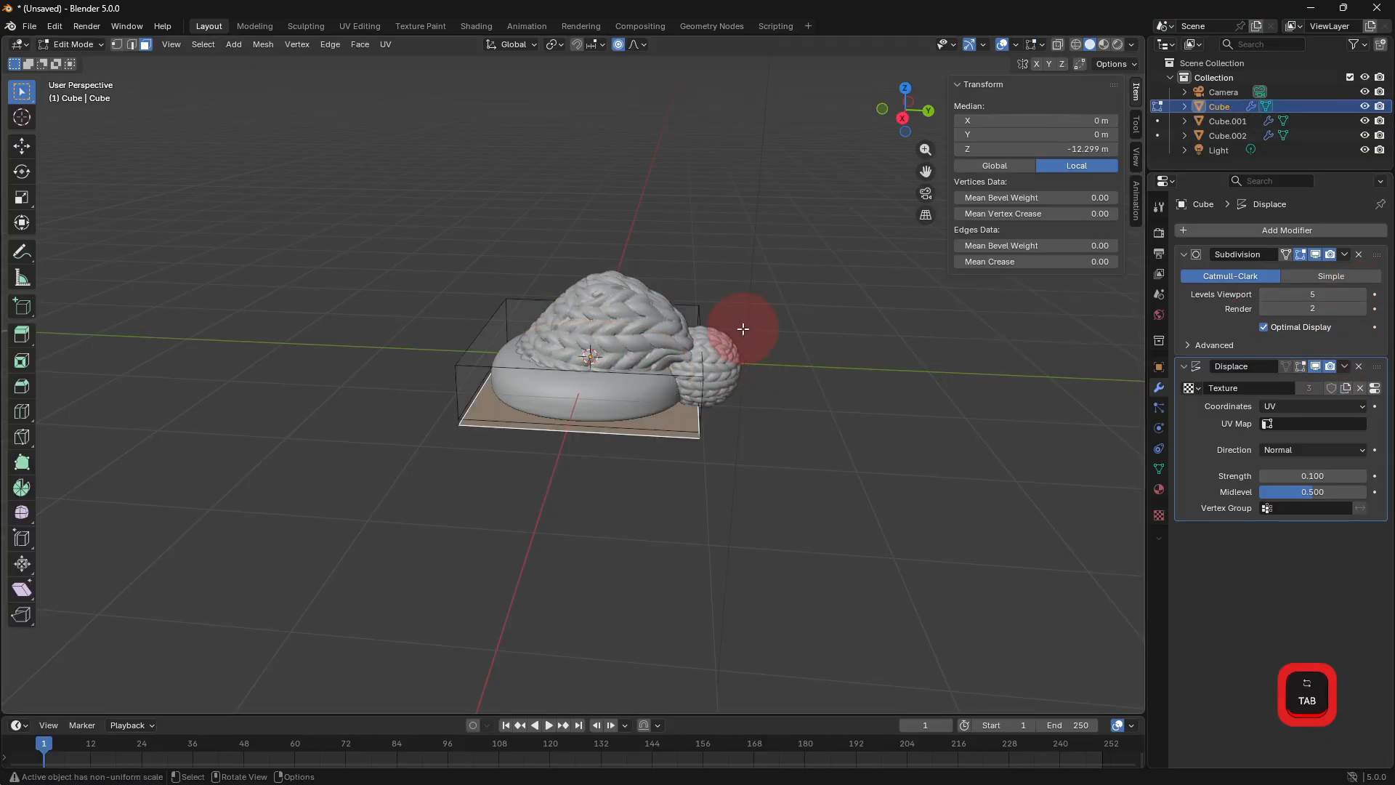
{"action": "key", "text": "a"}
{"action": "left_click", "coordinate": [363, 28]}
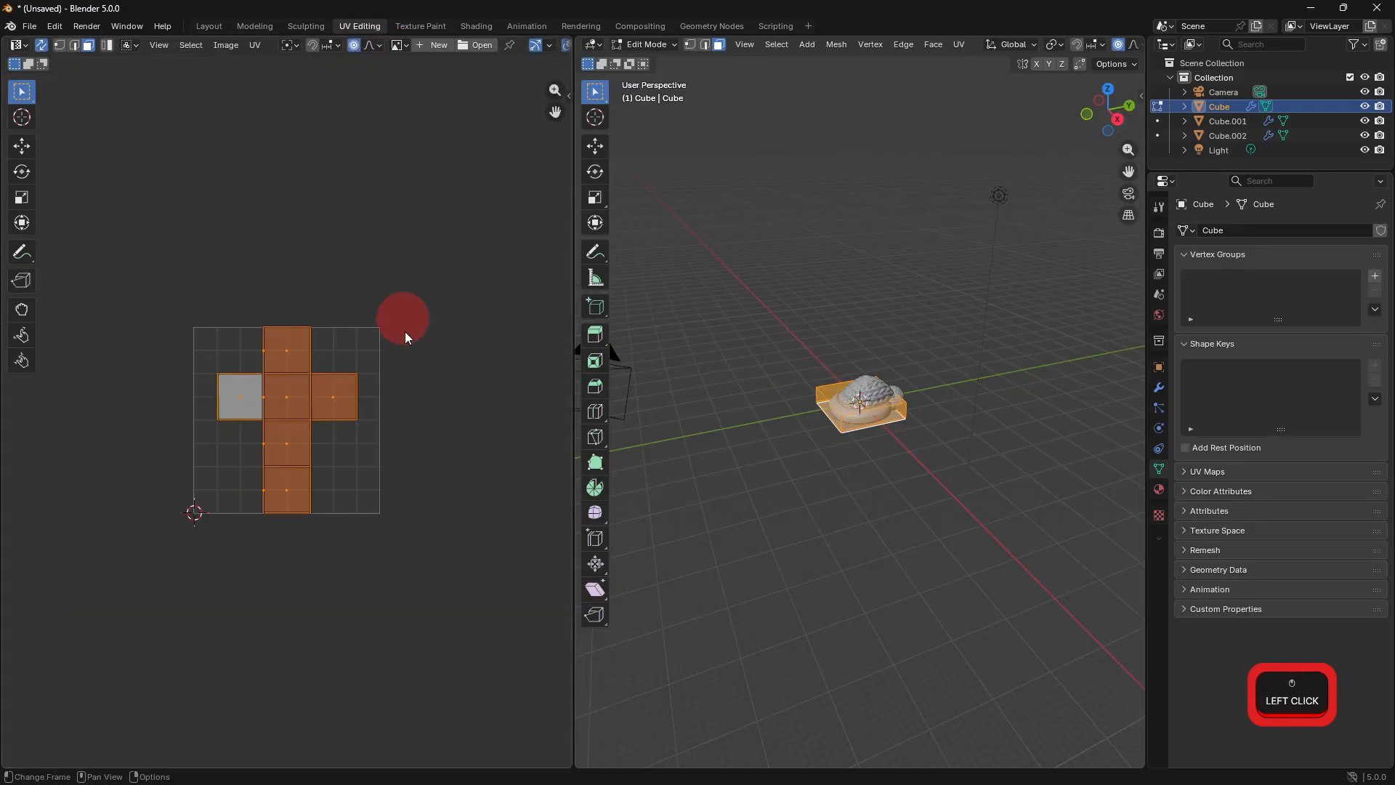
{"action": "key", "text": "s"}
{"action": "left_click", "coordinate": [367, 416]}
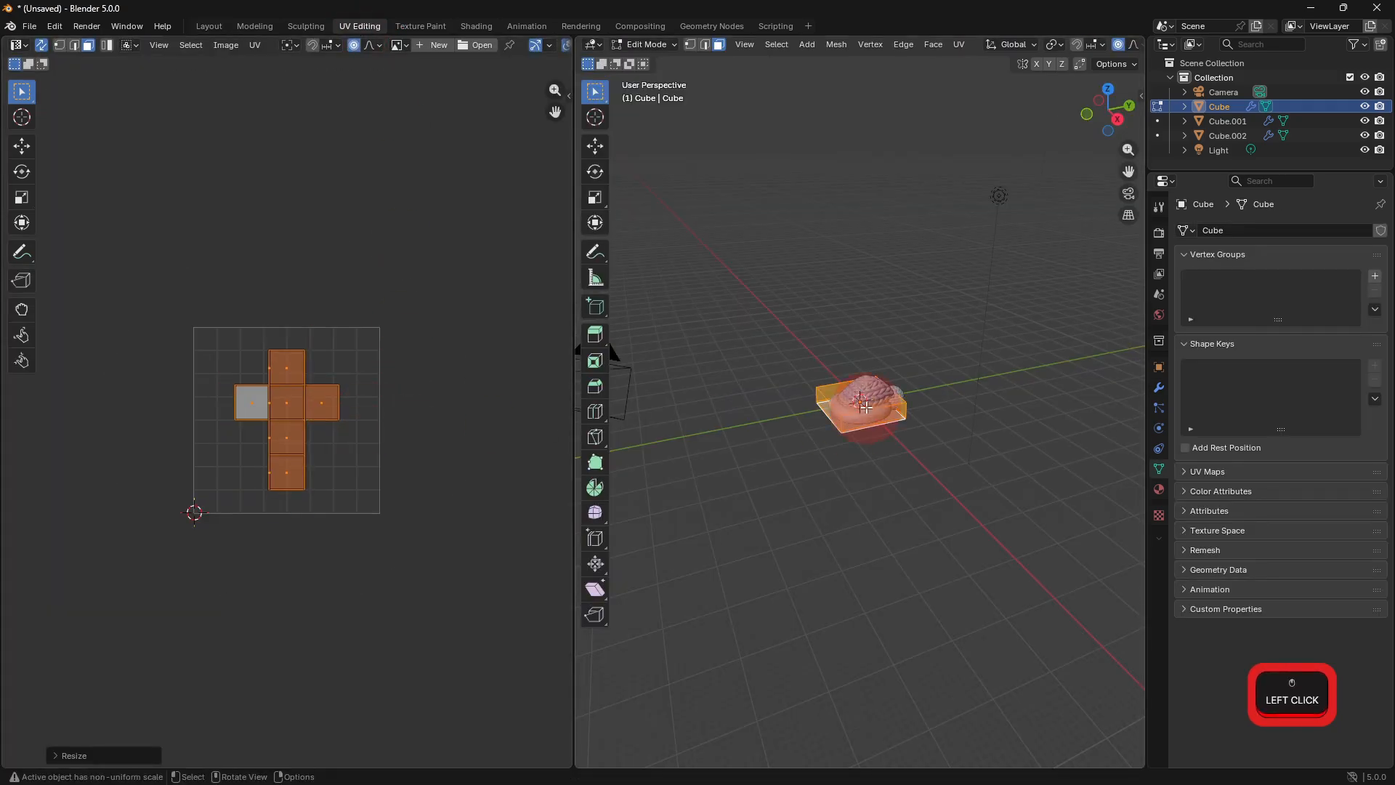
Show the brim's Displace modifier in Edit Mode and raise its Subdivision viewport level to 6.
{"action": "scroll", "coordinate": [1126, 394], "scroll_direction": "up", "scroll_amount": 5}
{"action": "left_click", "coordinate": [1159, 388]}
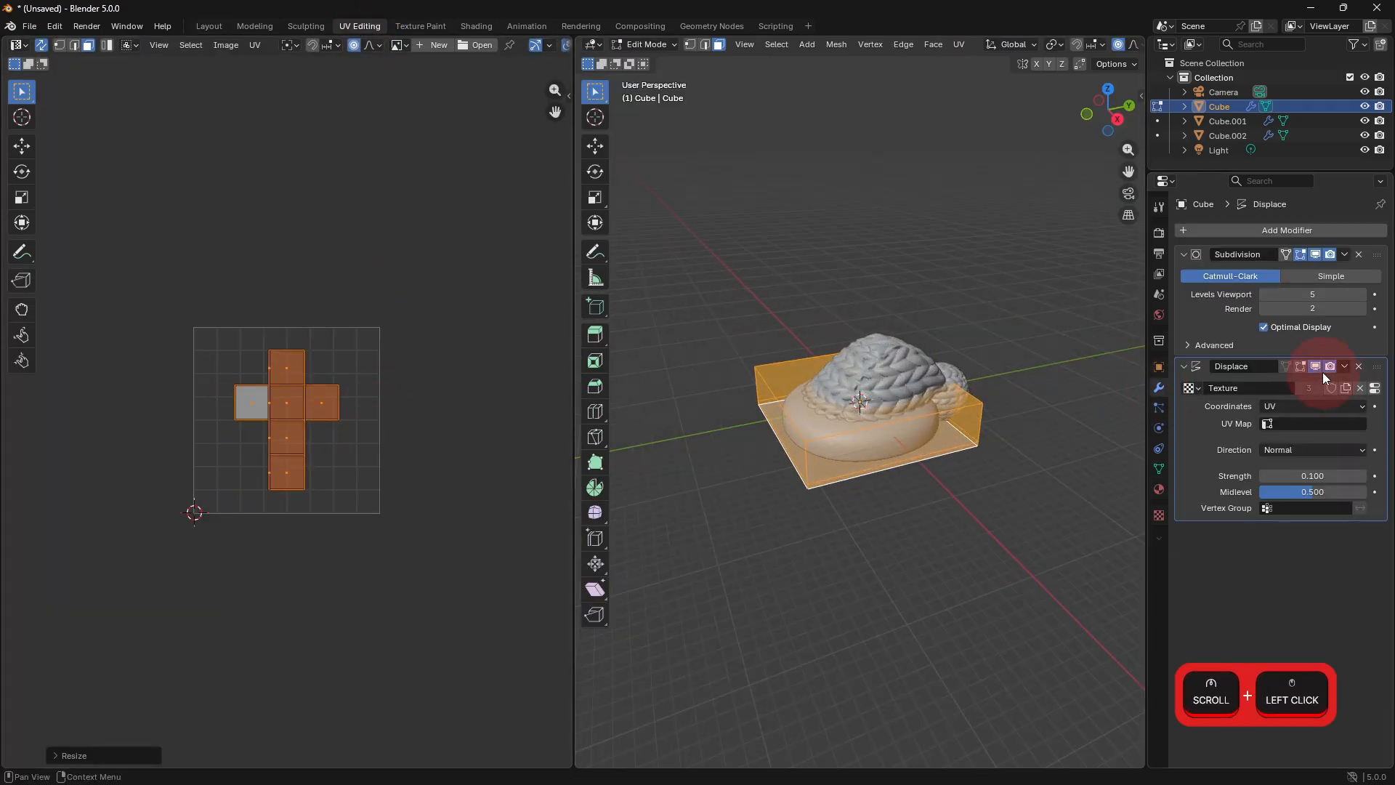
{"action": "left_click", "coordinate": [1301, 366]}
{"action": "scroll", "coordinate": [1075, 421], "scroll_direction": "up", "scroll_amount": 8}
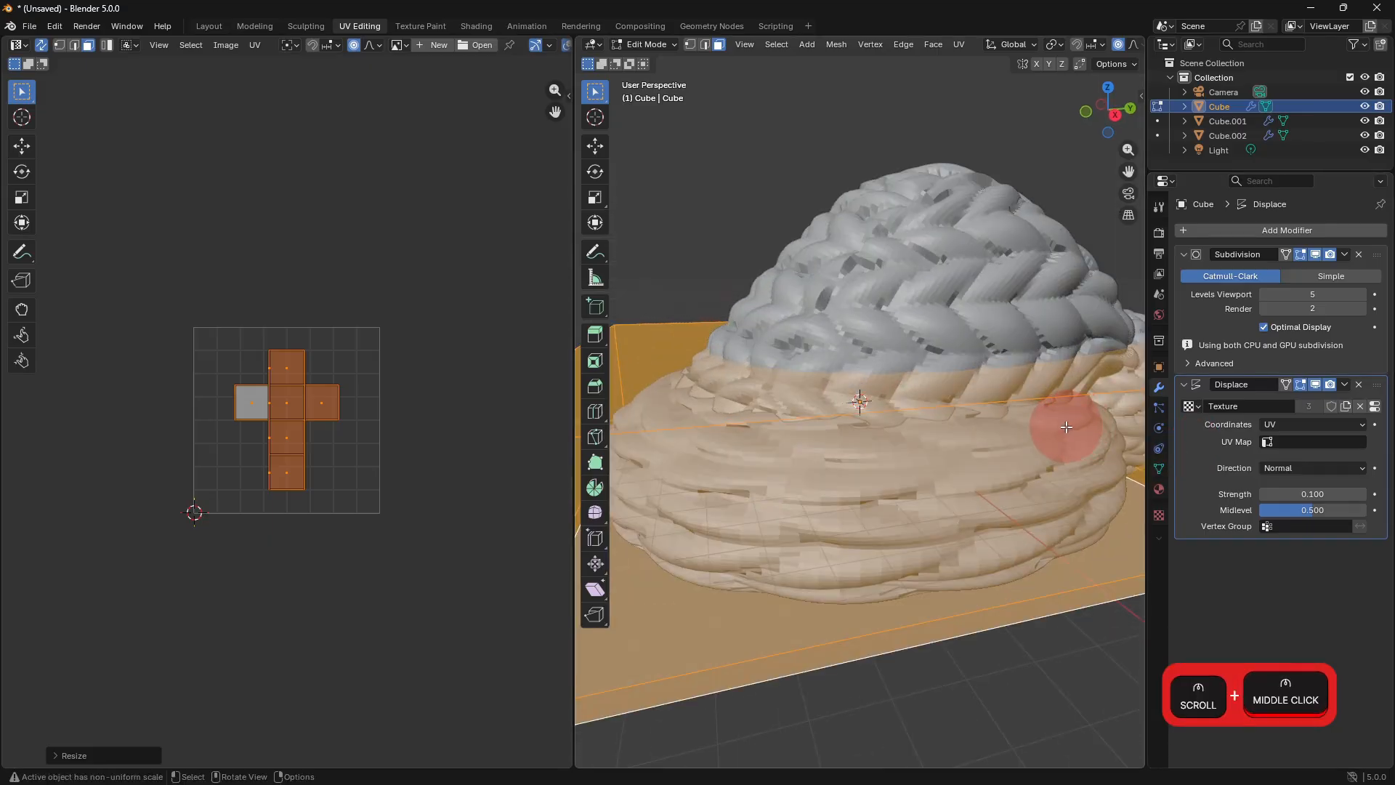
{"action": "scroll", "coordinate": [1066, 427], "scroll_direction": "down", "scroll_amount": 5}
{"action": "left_click", "coordinate": [1361, 293]}
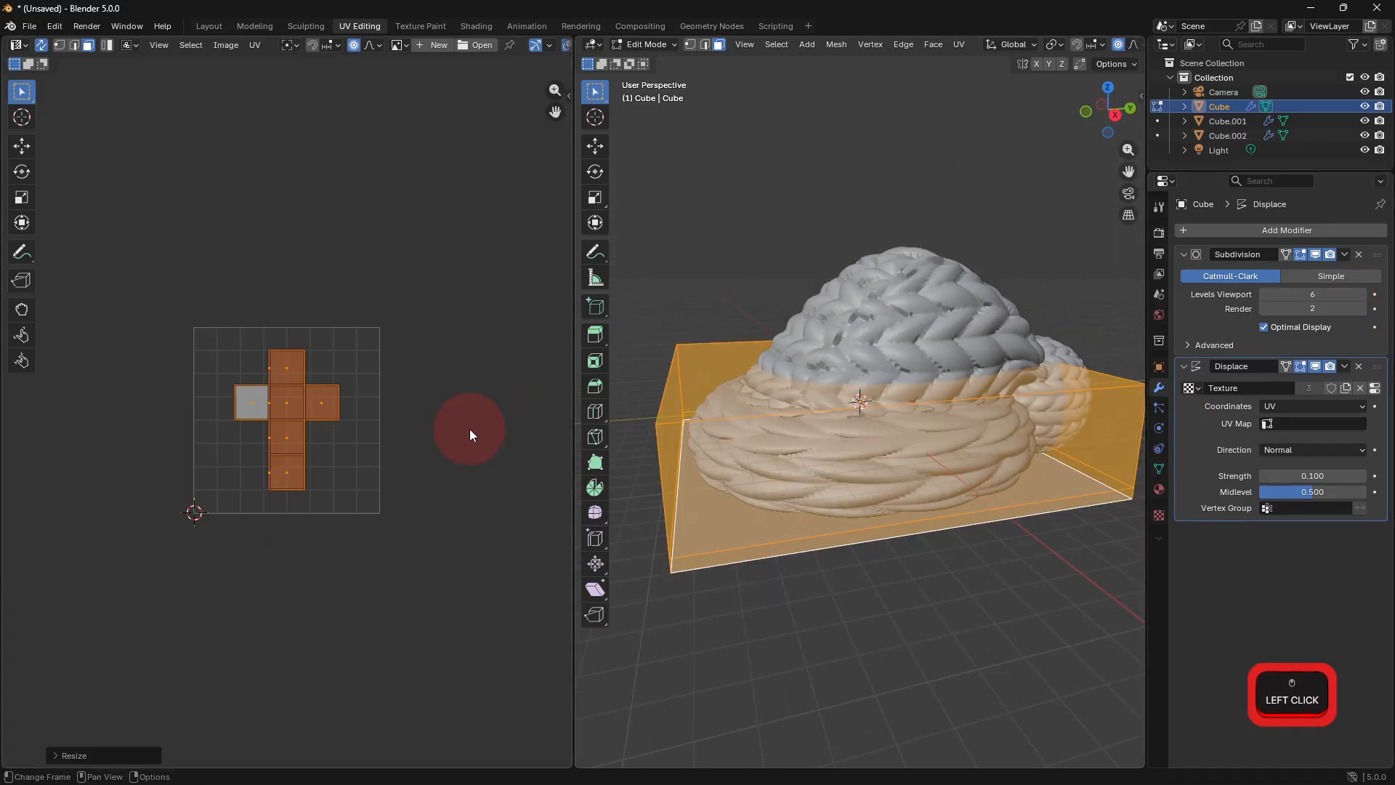
Shrink the brim's UV layout further and rotate it about -90°.
{"action": "key", "text": "s"}
{"action": "key", "text": "r"}
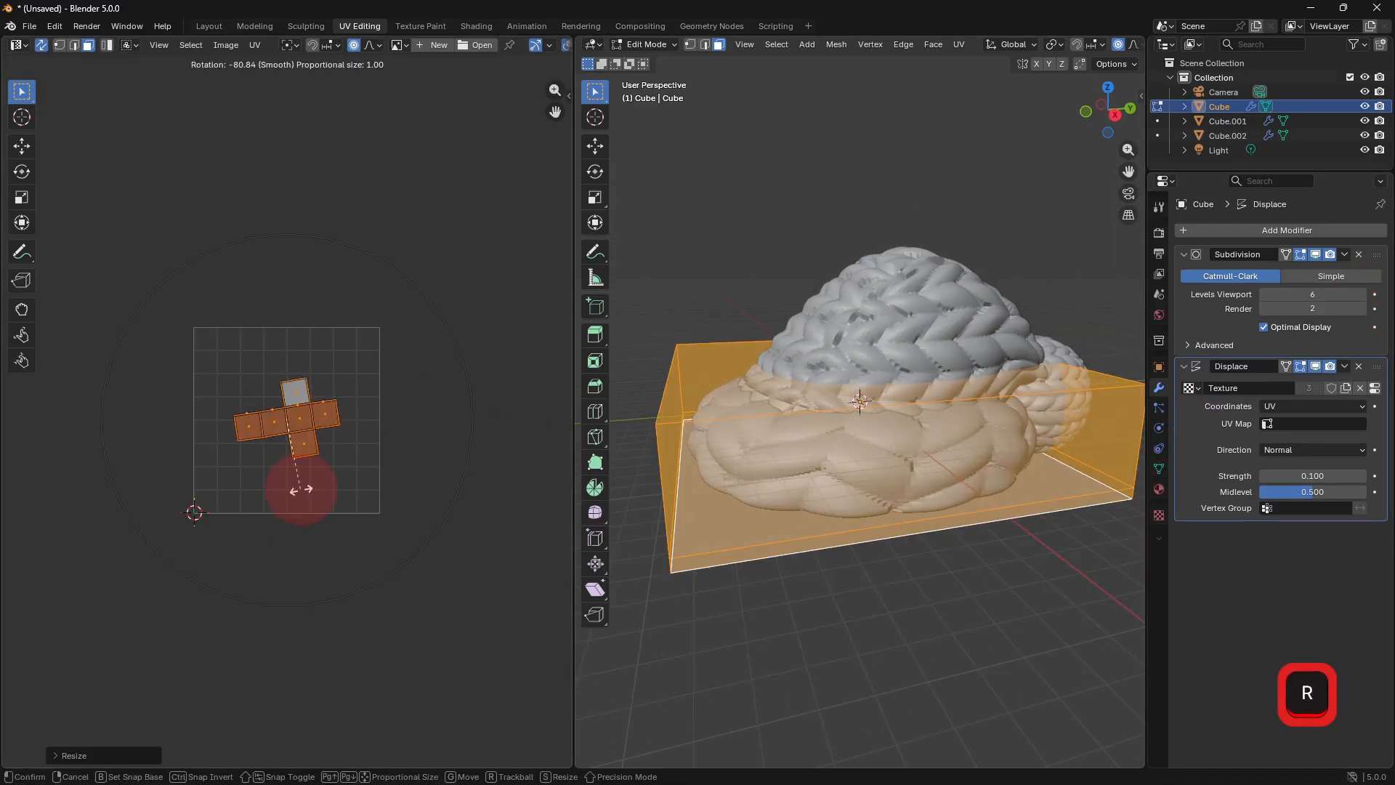
{"action": "left_click", "coordinate": [286, 484]}
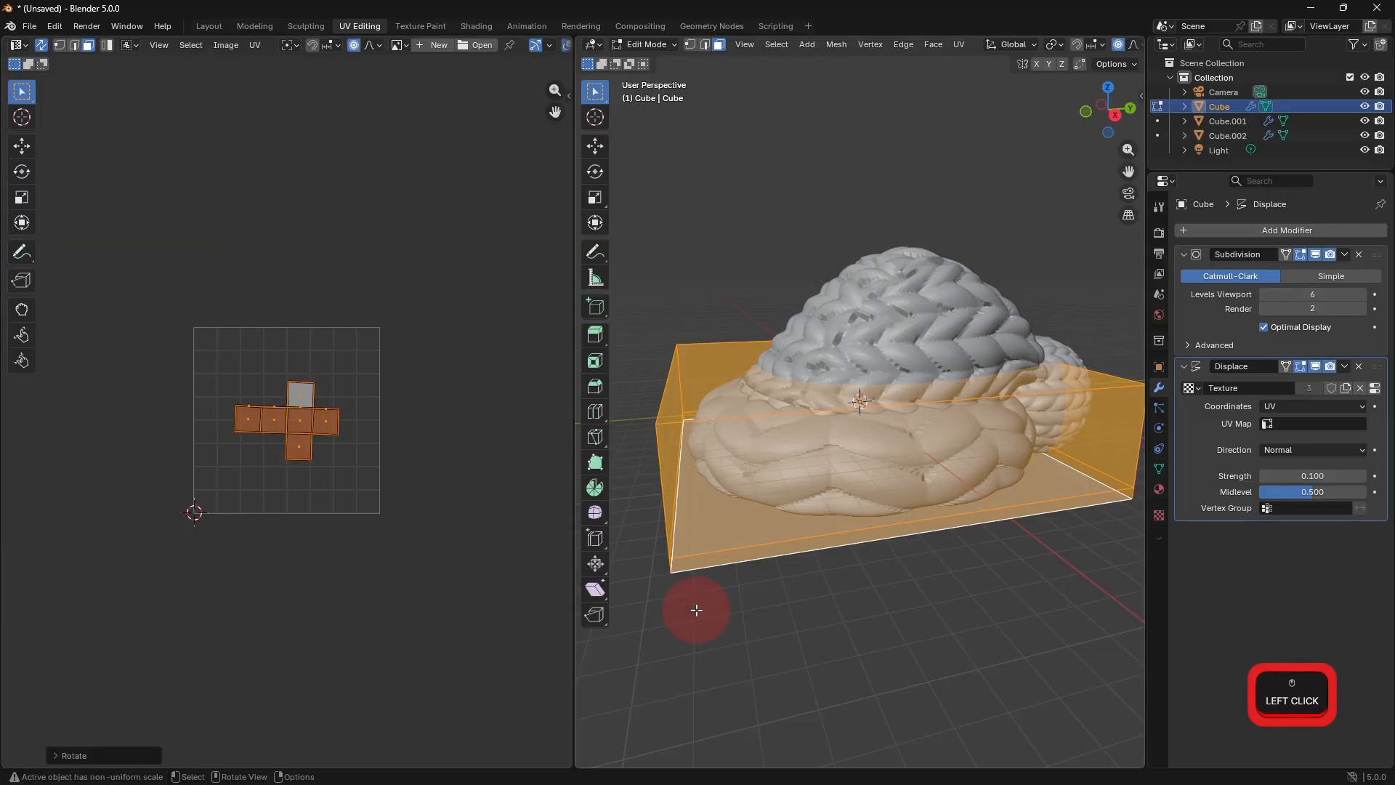
Select all of the brim's UVs, enlarge them by about 1.5, and return to Object Mode with nothing selected.
{"action": "left_click", "coordinate": [694, 609]}
{"action": "left_click", "coordinate": [316, 433]}
{"action": "key", "text": "a"}
{"action": "key", "text": "s"}
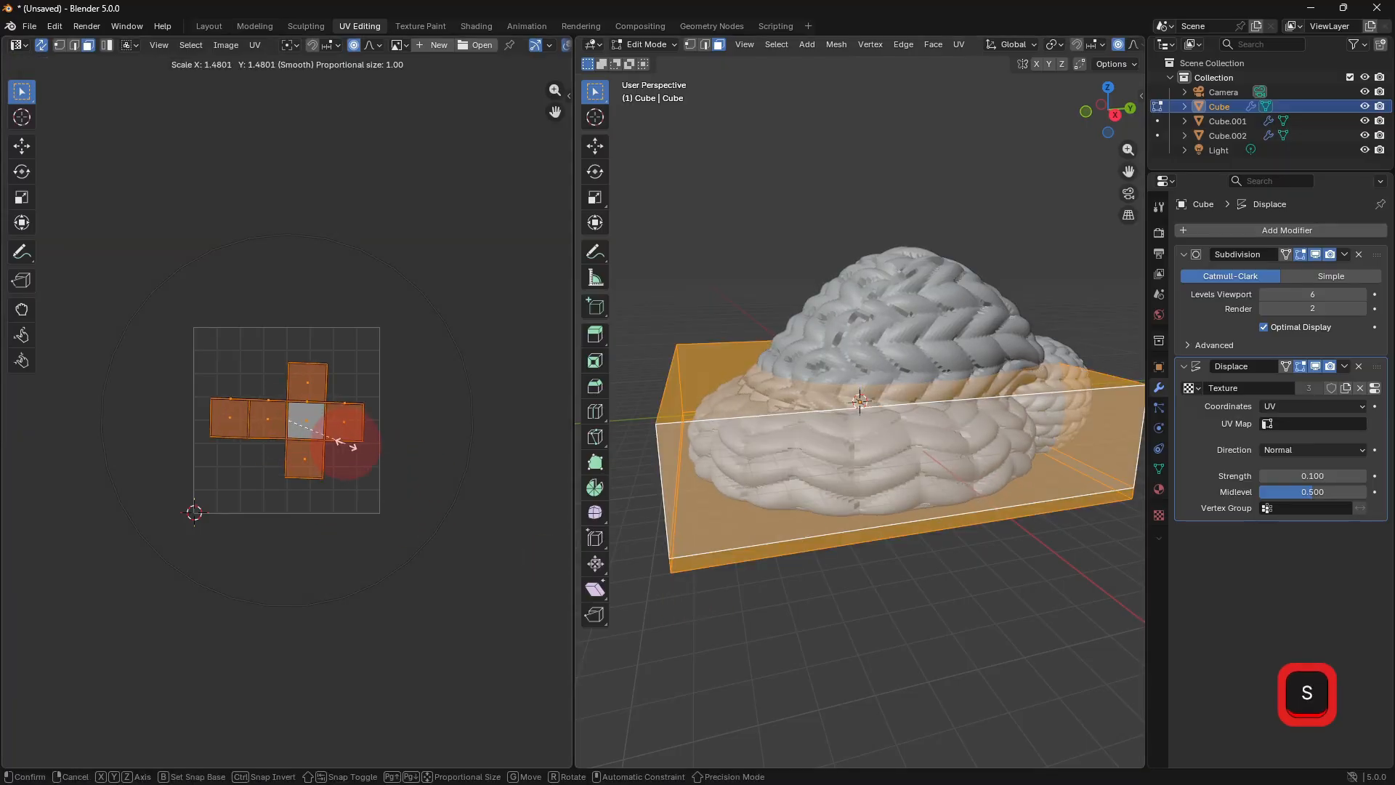
{"action": "left_click", "coordinate": [347, 449]}
{"action": "key", "text": "Tab"}
{"action": "left_click", "coordinate": [901, 591]}
Edit the cap in the Layout workspace and move its face opposite the pompom with 10 m proportional editing.
{"action": "left_click", "coordinate": [979, 311]}
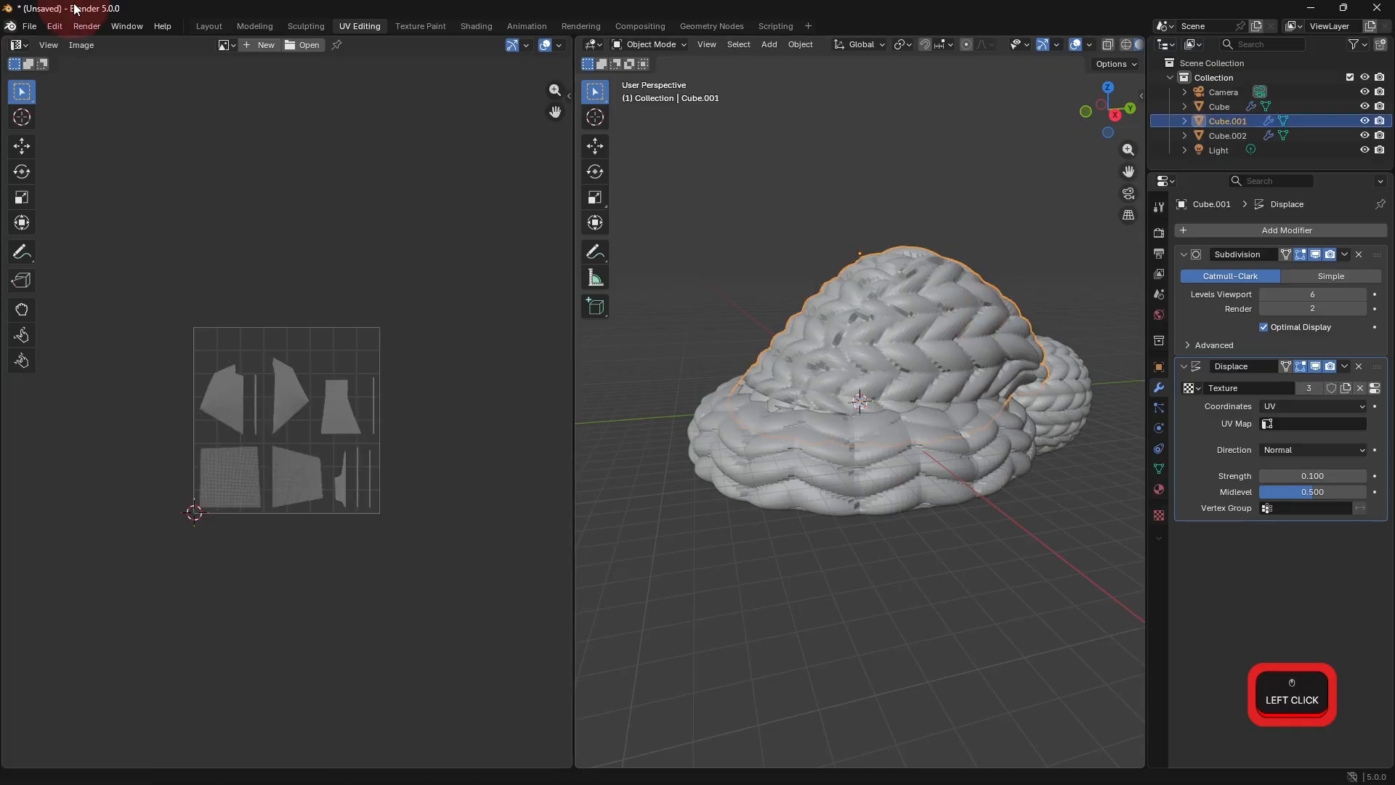
{"action": "left_click", "coordinate": [200, 26]}
{"action": "key", "text": "Tab"}
{"action": "middle_click_drag", "start_coordinate": [499, 327], "coordinate": [640, 304]}
{"action": "left_click", "coordinate": [687, 320]}
{"action": "key", "text": "g"}
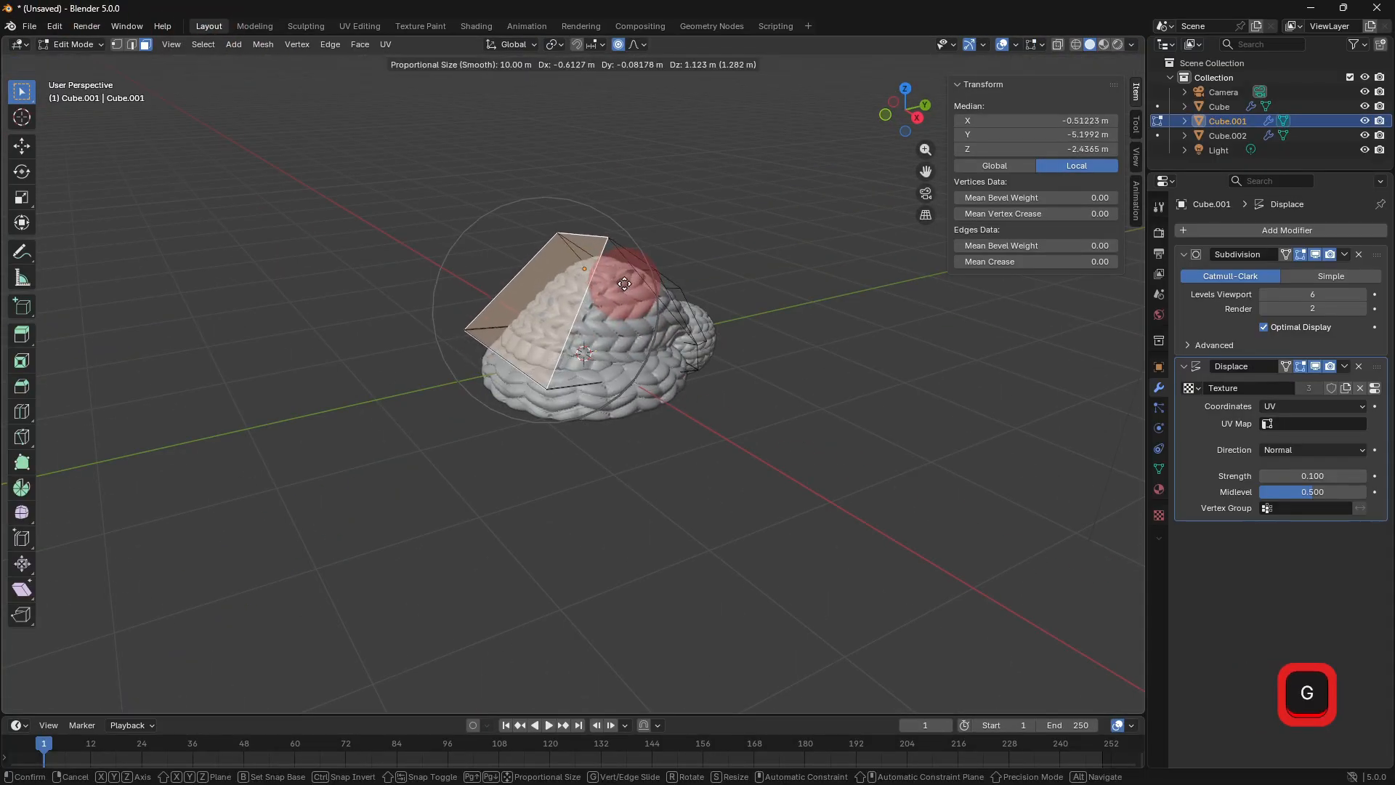
{"action": "left_click", "coordinate": [738, 320]}
Move the cap's small peak face upward by about 1 m with proportional editing.
{"action": "middle_click_drag", "start_coordinate": [738, 320], "coordinate": [644, 287]}
{"action": "left_click", "coordinate": [643, 284]}
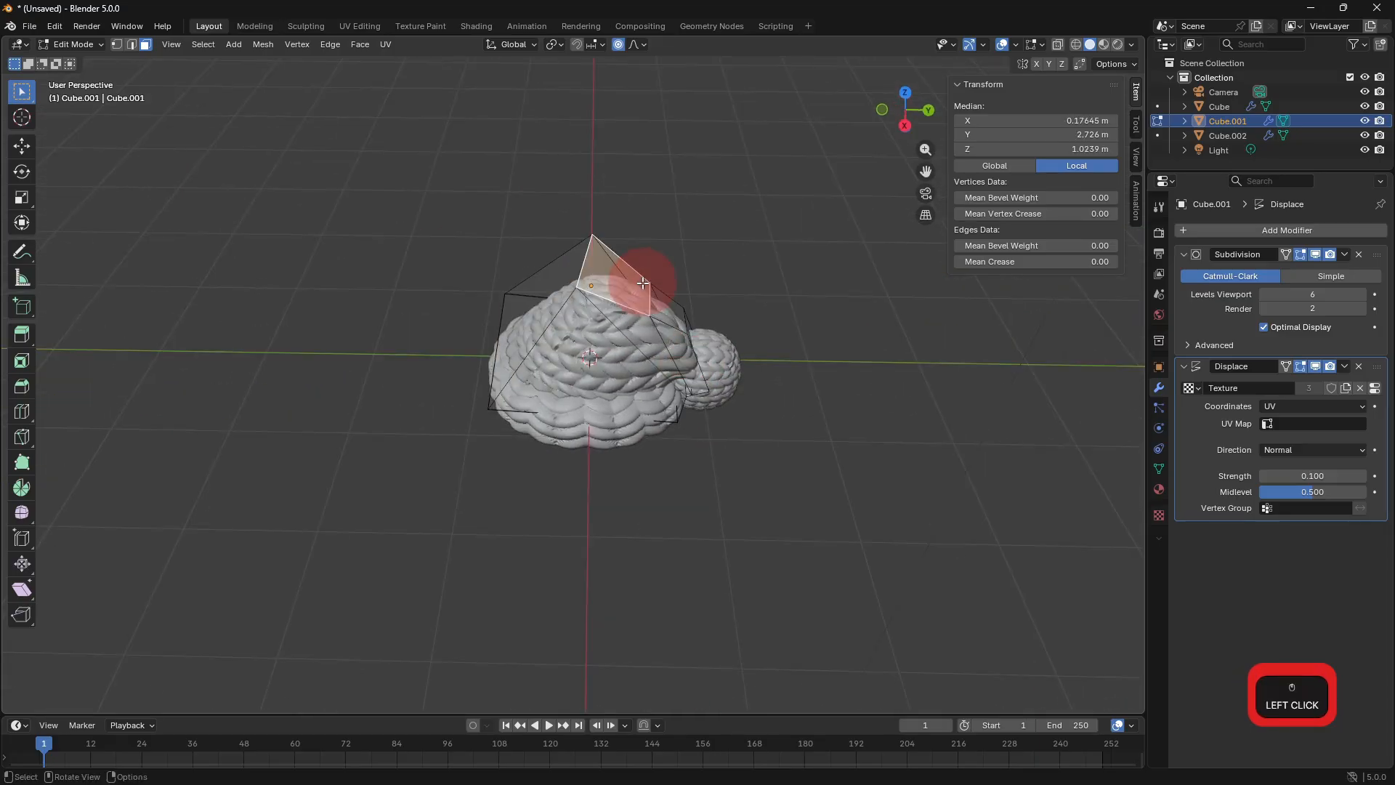
{"action": "key", "text": "g"}
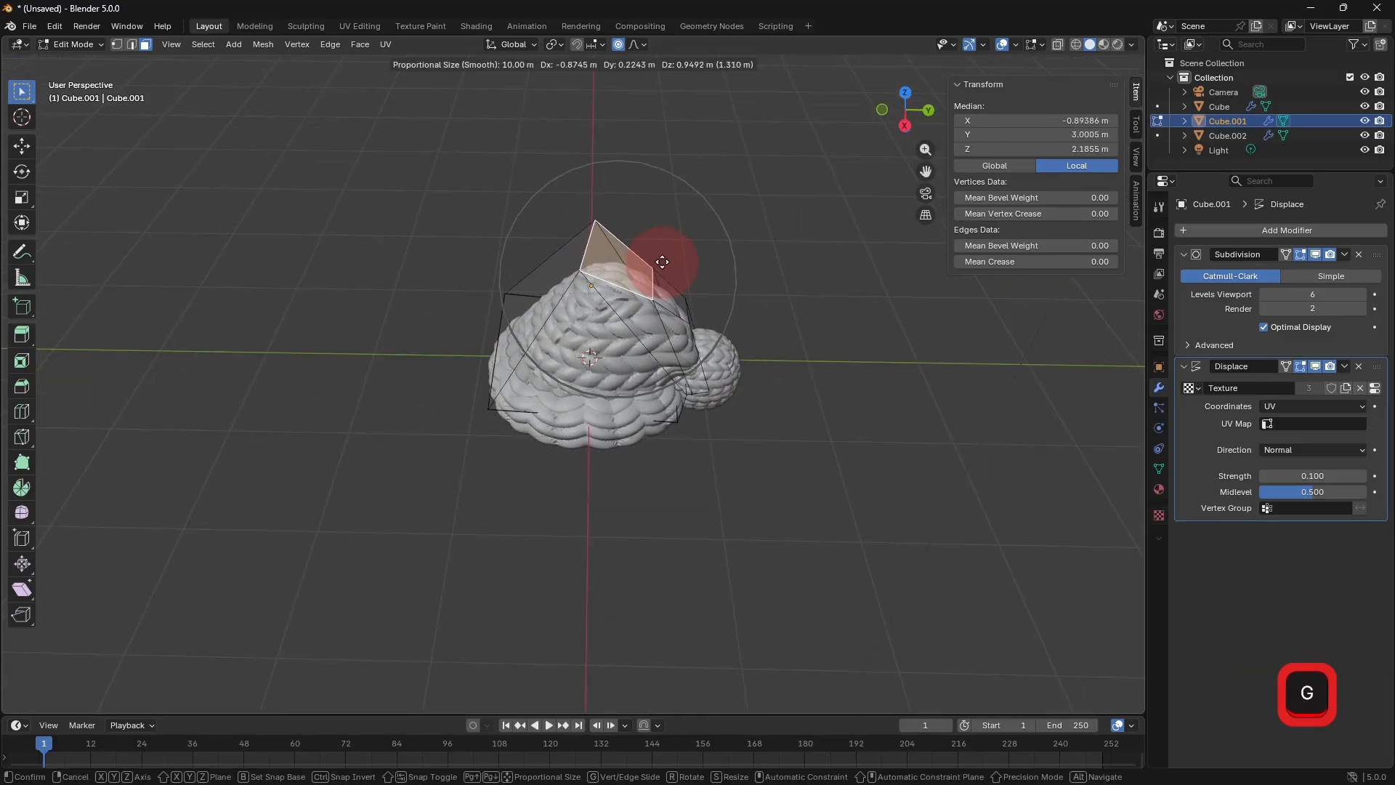
Move the faces at the hat's tip with proportional editing, about 0.95 m upward, and return to Object Mode.
{"action": "left_click", "coordinate": [923, 365]}
{"action": "middle_click_drag", "start_coordinate": [923, 366], "coordinate": [873, 355]}
{"action": "left_click", "coordinate": [841, 340]}
{"action": "key", "text": "Tab"}
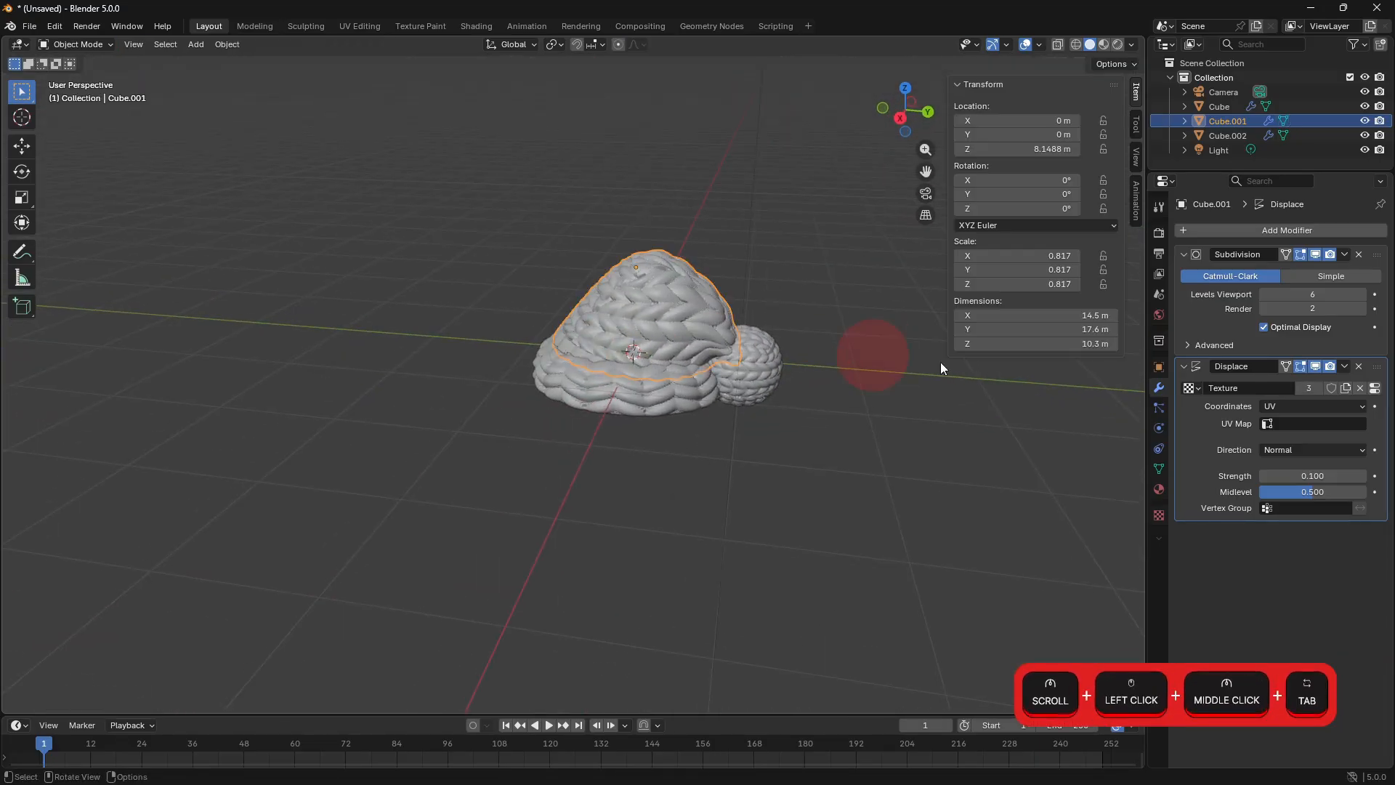
Give the hat body a new material with a red base color and show the scene in Material Preview shading.
{"action": "left_click", "coordinate": [1158, 489]}
{"action": "left_click", "coordinate": [1260, 291]}
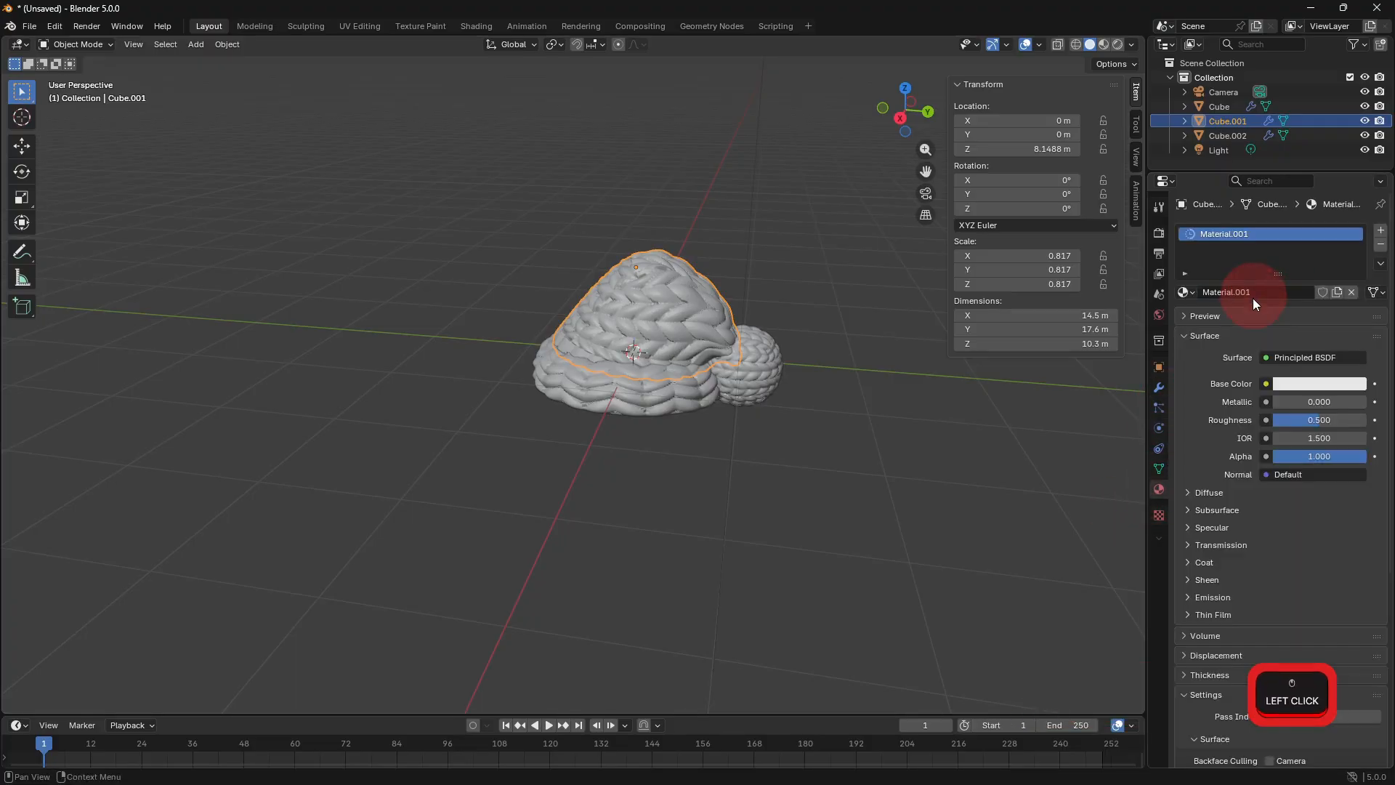
{"action": "left_click", "coordinate": [1277, 383]}
{"action": "left_click_drag", "start_coordinate": [1281, 147], "coordinate": [1279, 236]}
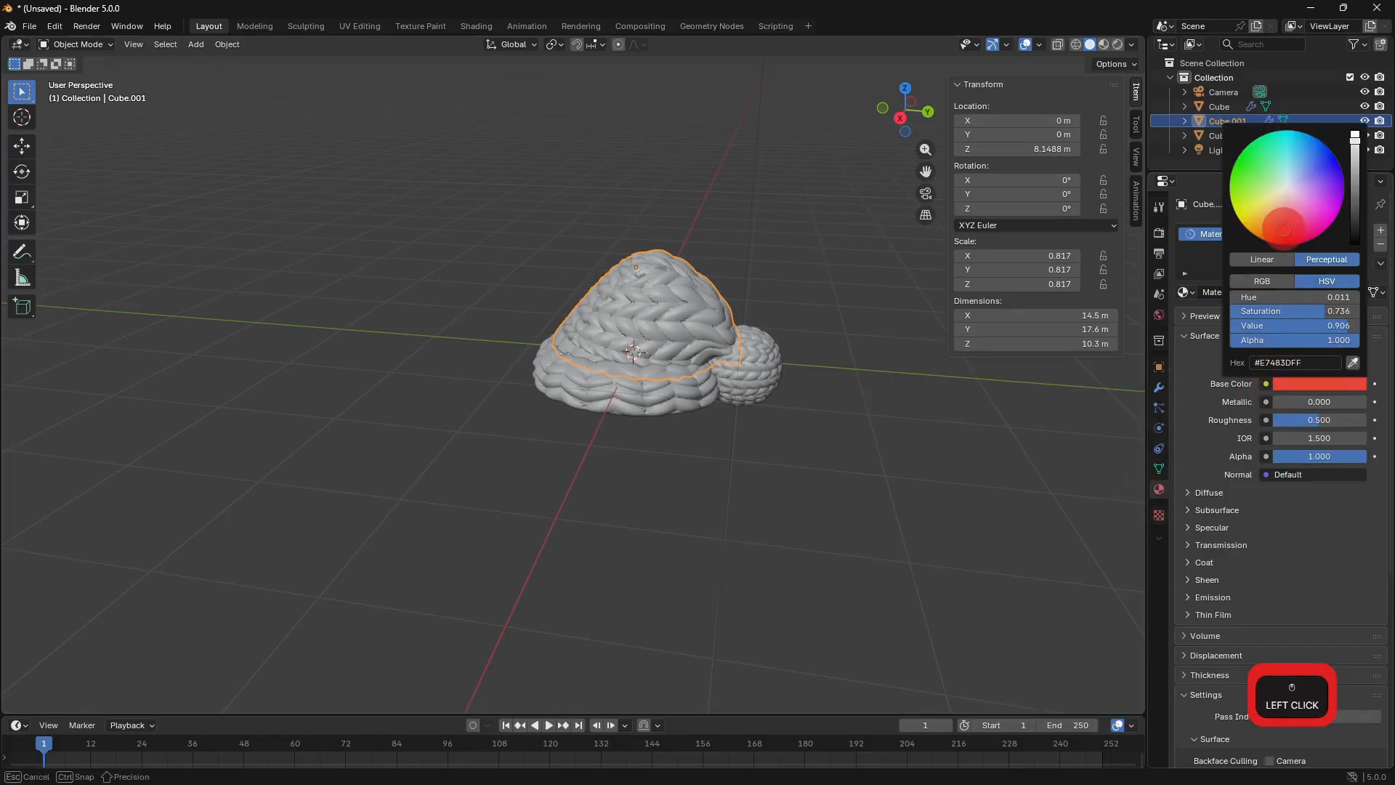
{"action": "left_click", "coordinate": [1104, 47]}
{"action": "left_click", "coordinate": [826, 267]}
{"action": "middle_click_drag", "start_coordinate": [244, 76], "coordinate": [261, 75]}
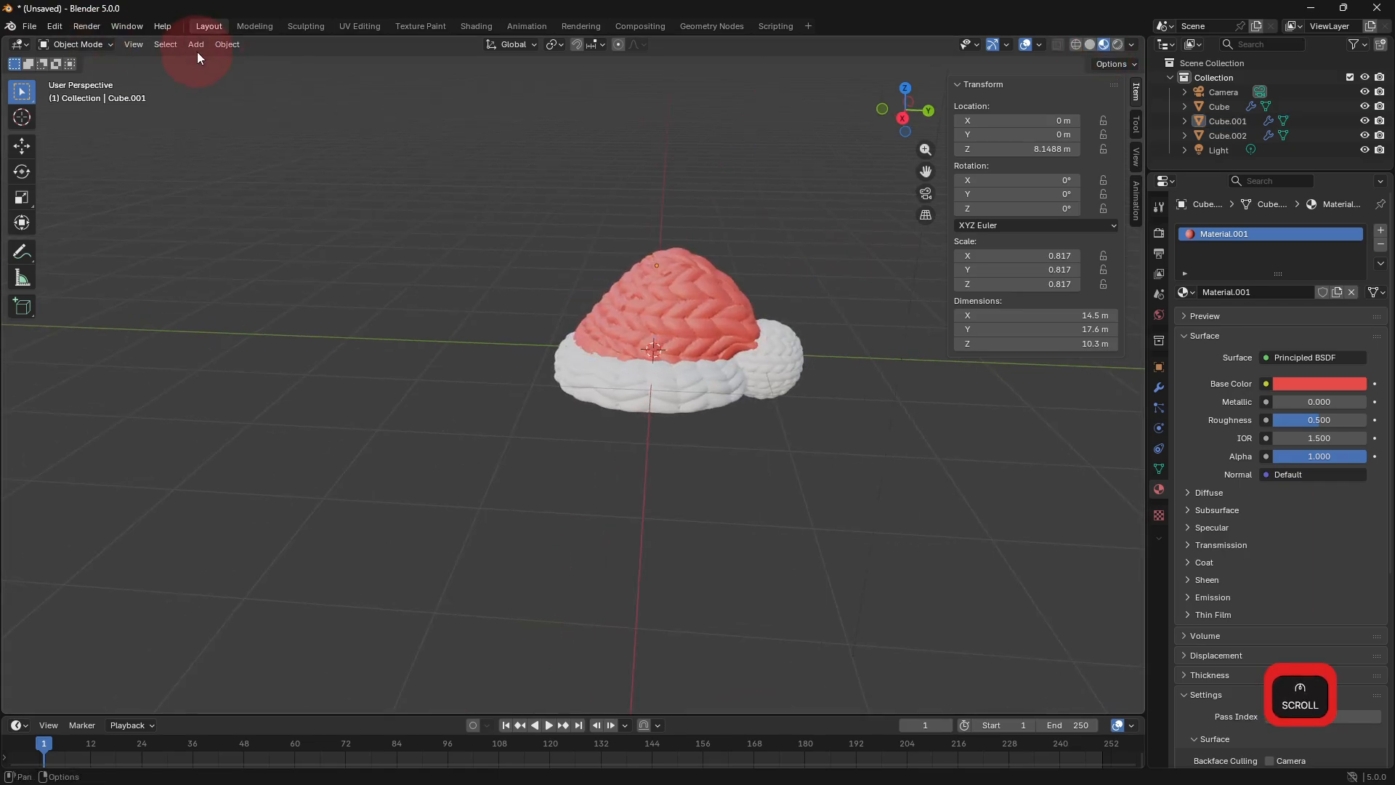
Add a cube and move it down along Z to about -18.4 m, beneath the hat.
{"action": "left_click", "coordinate": [196, 49]}
{"action": "mouse_move", "coordinate": [238, 61]}
{"action": "left_click", "coordinate": [355, 76]}
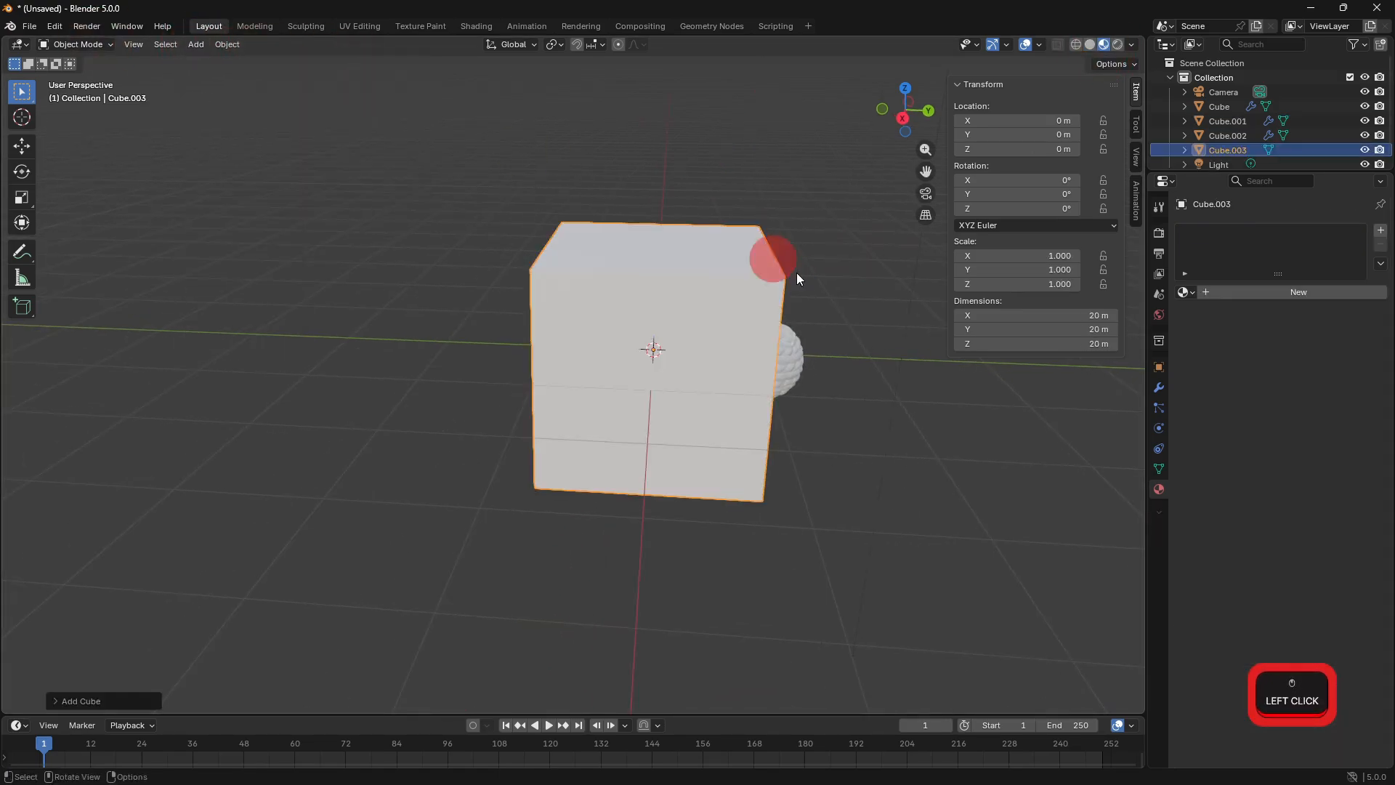
{"action": "key", "text": "z"}
{"action": "left_click", "coordinate": [804, 446]}
Join the pompom, the red hat body and the white brim into a single object.
{"action": "left_click", "coordinate": [755, 320]}
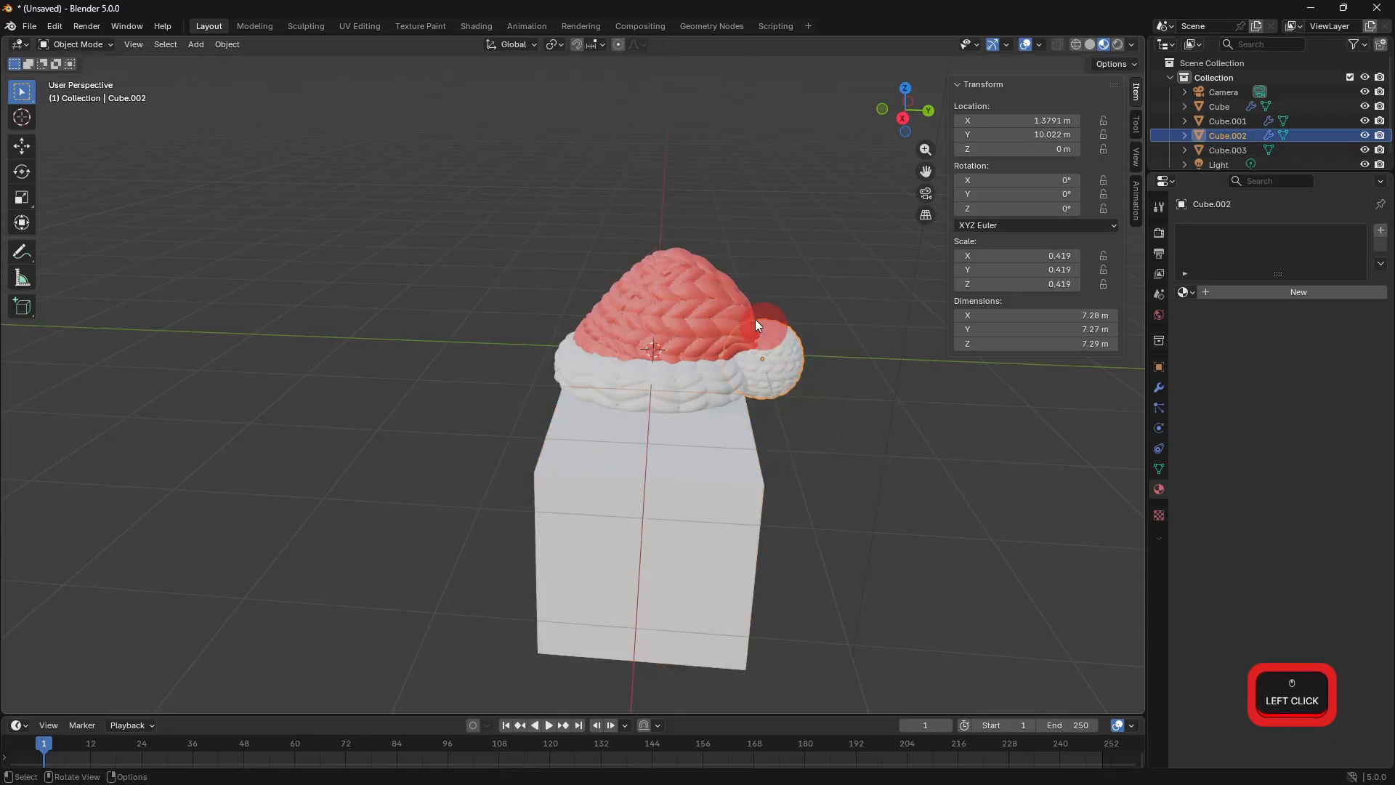
{"action": "left_click", "coordinate": [673, 378], "text": "shift"}
{"action": "key", "text": "ctrl+j"}
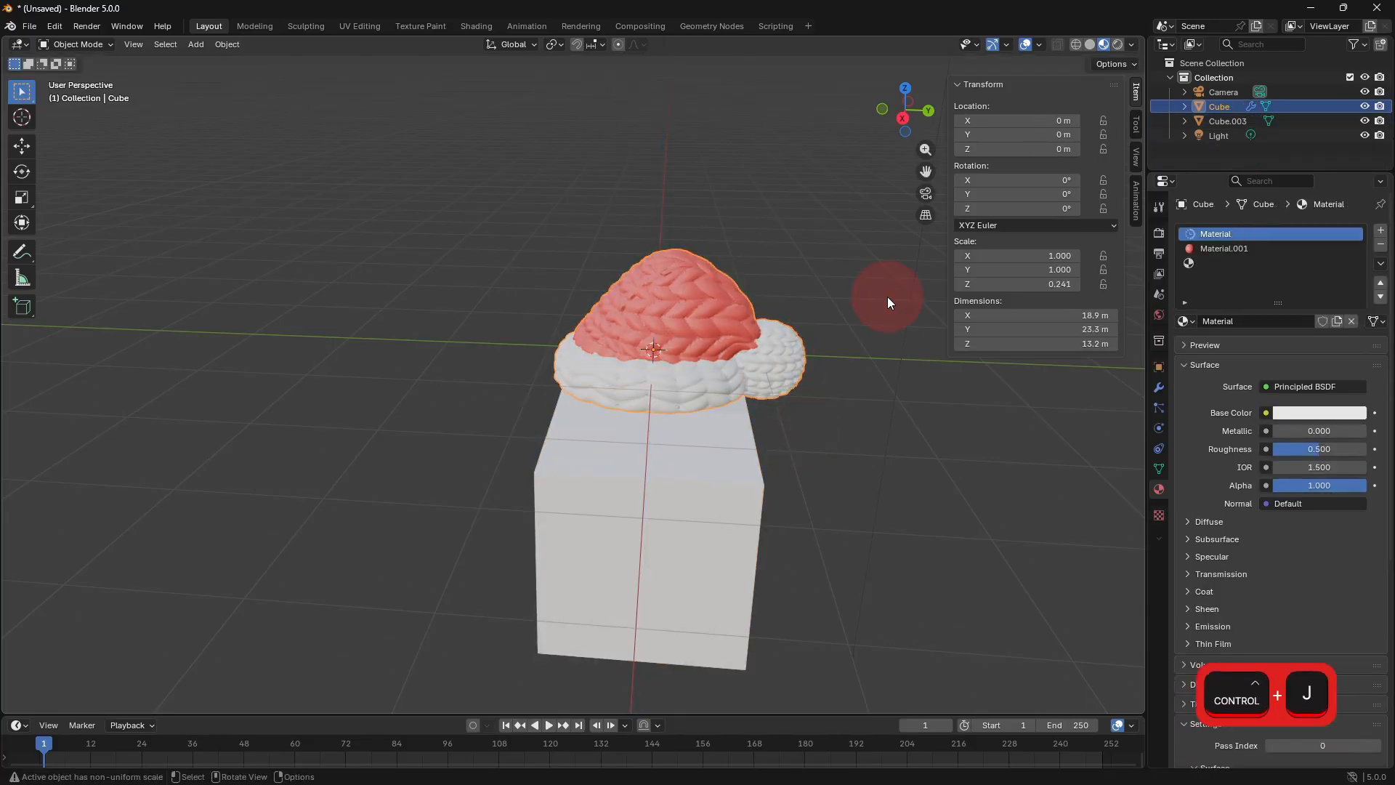
Give the cube below the hat a new material and add a Subdivision Surface modifier to it.
{"action": "left_click", "coordinate": [620, 503]}
{"action": "left_click", "coordinate": [1160, 389]}
{"action": "left_click", "coordinate": [1253, 291]}
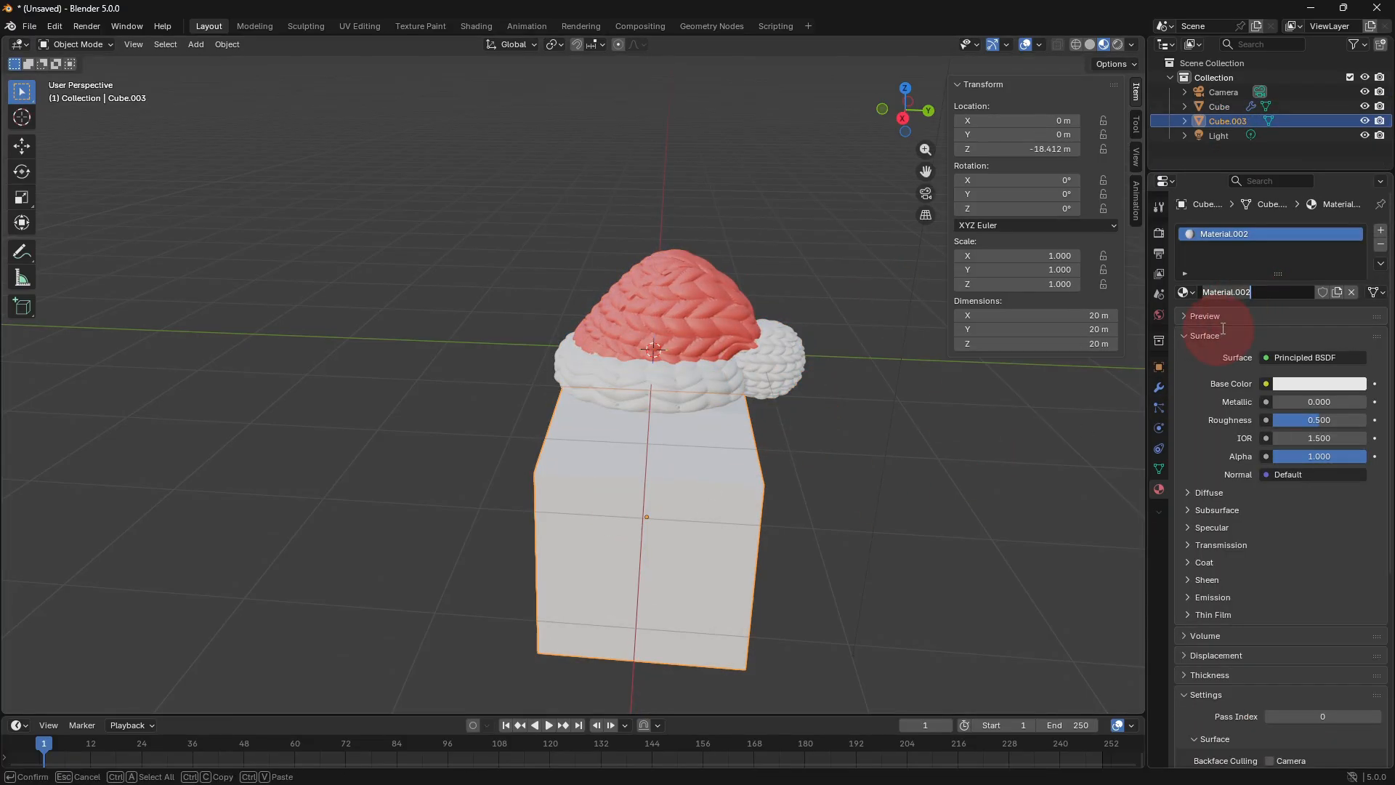
{"action": "left_click", "coordinate": [1159, 388]}
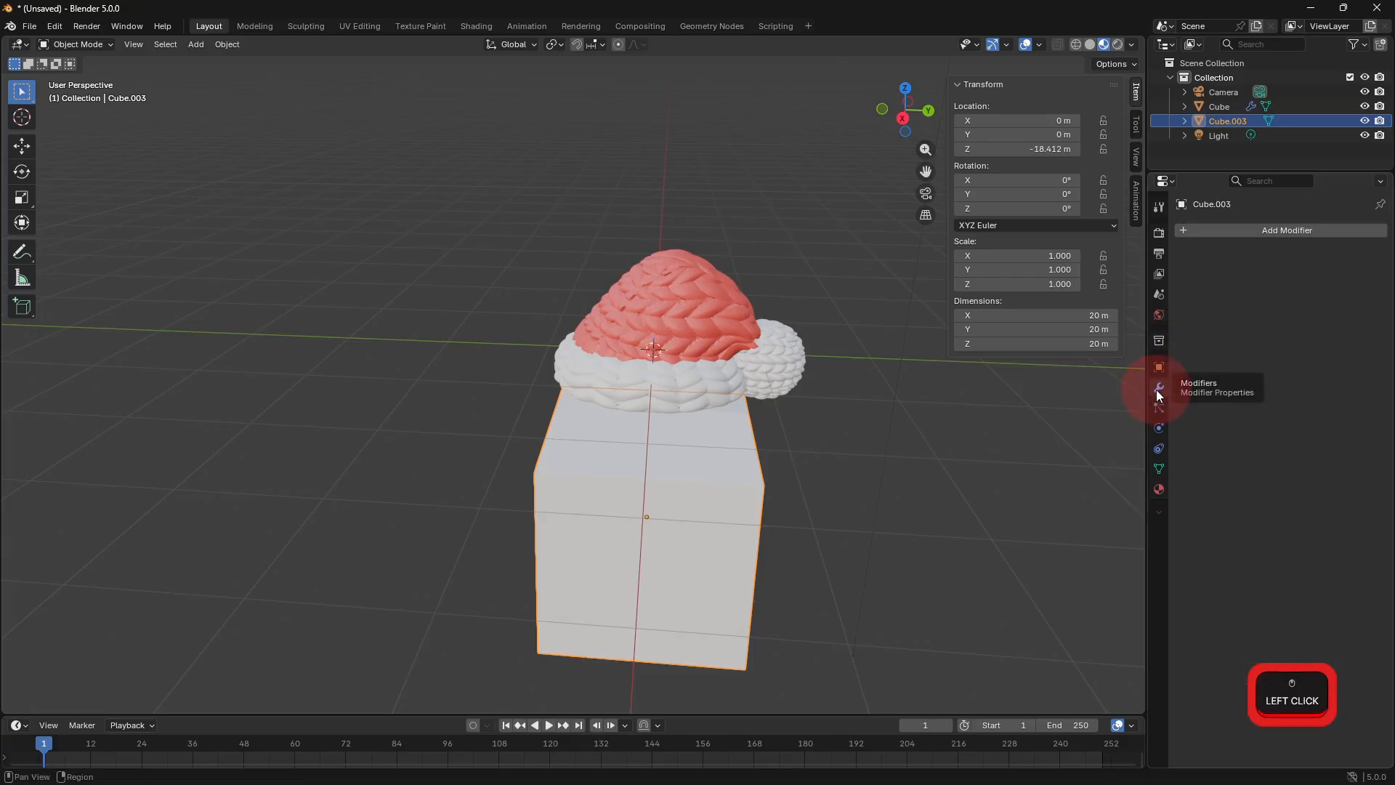
{"action": "left_click", "coordinate": [1270, 234]}
{"action": "left_click", "coordinate": [1161, 298]}
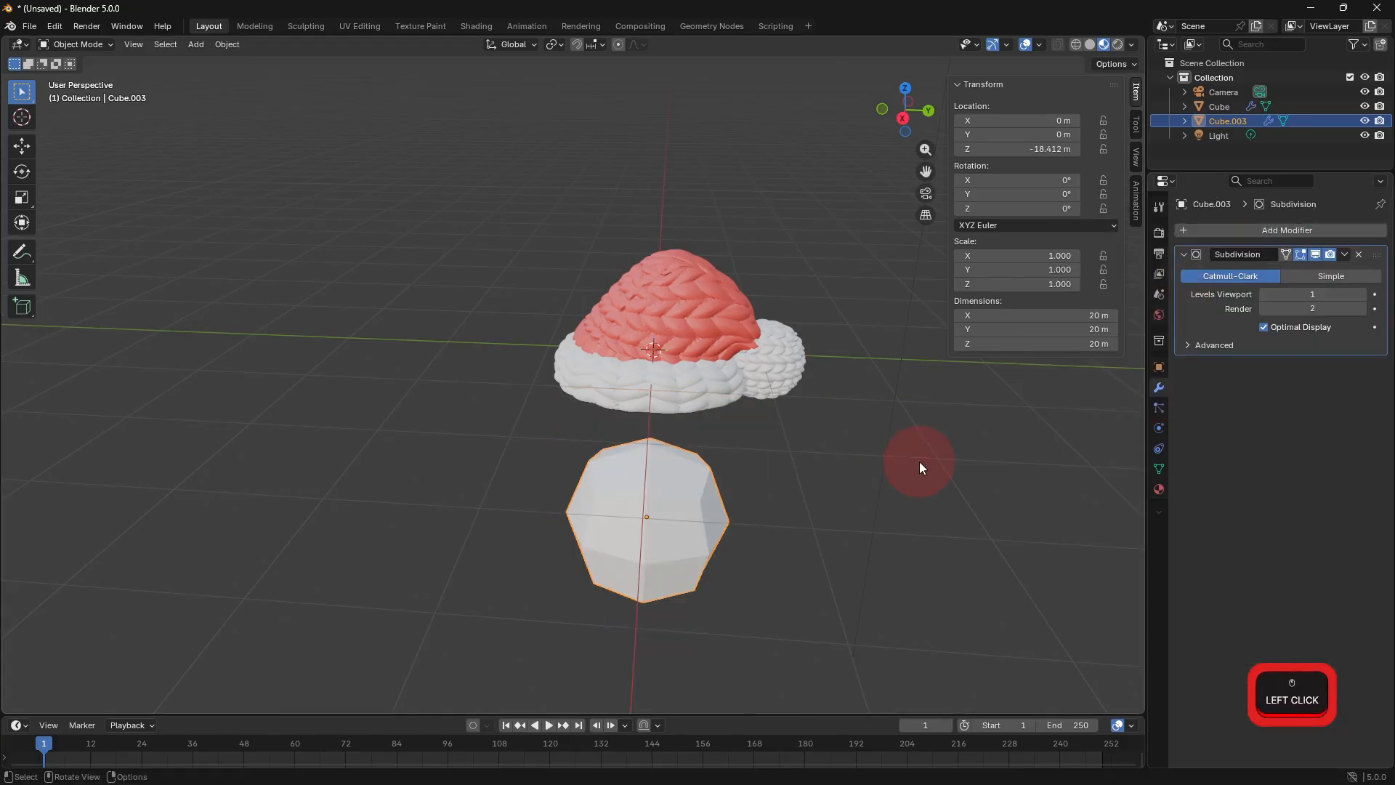
Raise the subdivided cube to about -7.47 m in Z and scale it up to about 1.383.
{"action": "key", "text": "g"}
{"action": "key", "text": "z"}
{"action": "left_click", "coordinate": [905, 366]}
{"action": "key", "text": "s"}
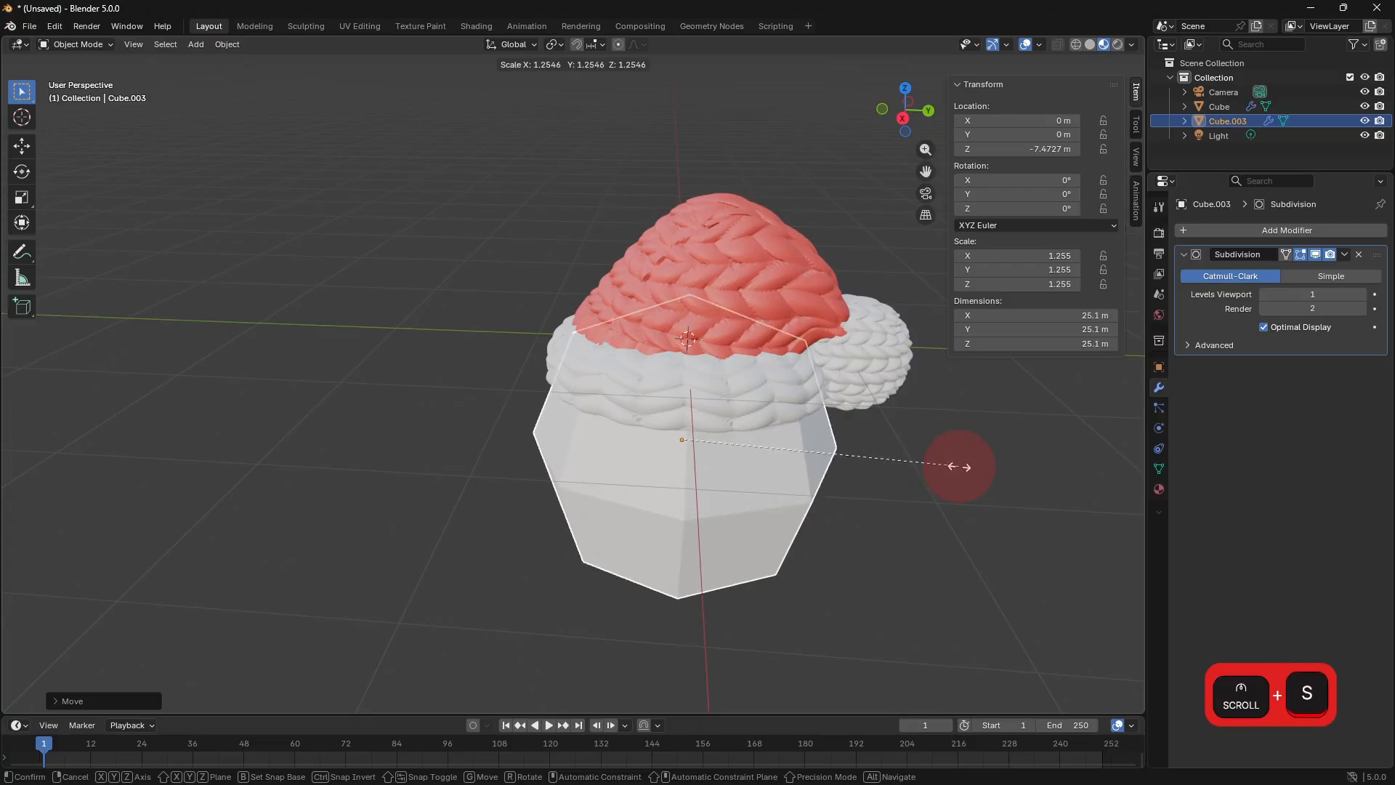
{"action": "left_click", "coordinate": [985, 486]}
{"action": "middle_click_drag", "start_coordinate": [985, 486], "coordinate": [852, 364], "text": "shift"}
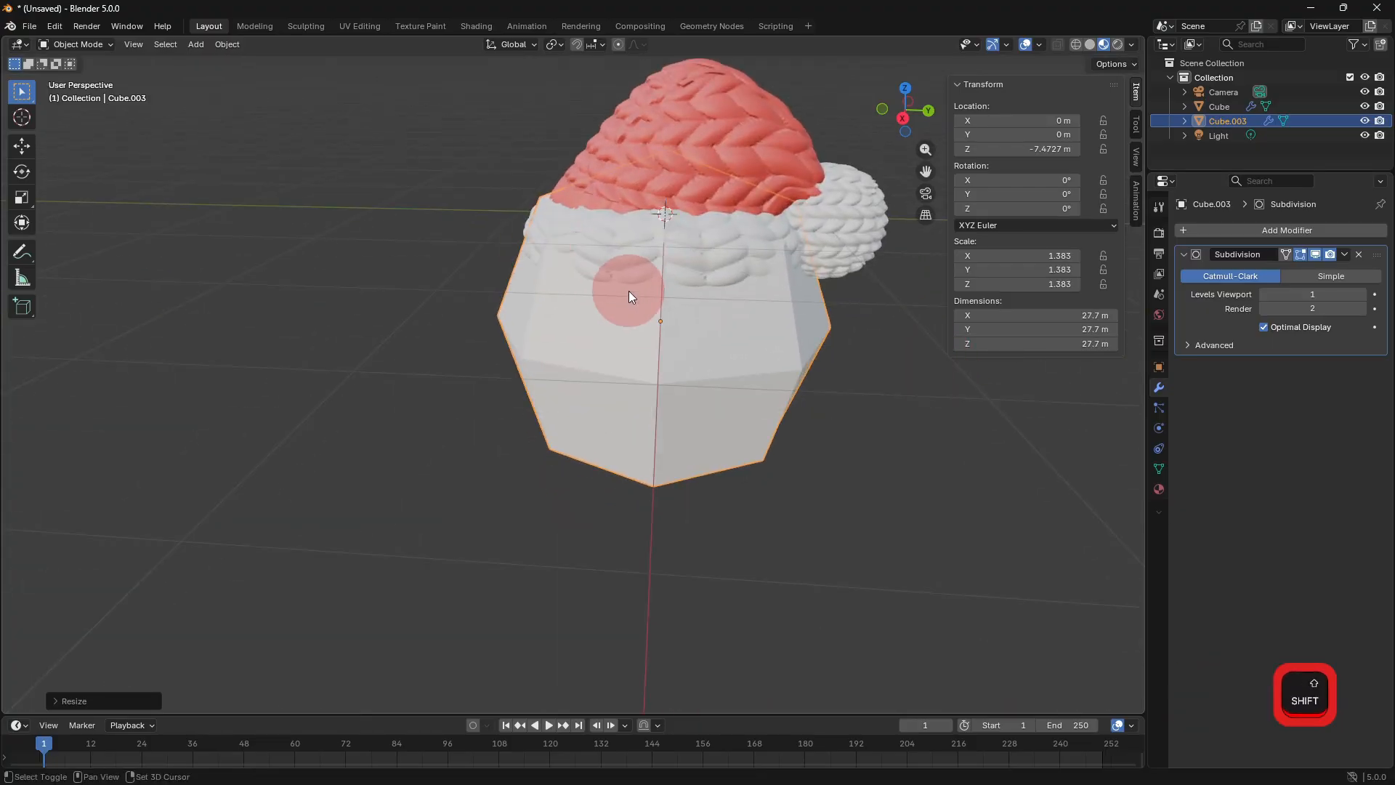
{"action": "middle_click_drag", "start_coordinate": [629, 291], "coordinate": [206, 117], "text": "shift"}
Set the head's viewport subdivision level to 4 and add a Displace modifier using the existing Texture.
{"action": "left_click", "coordinate": [1362, 295]}
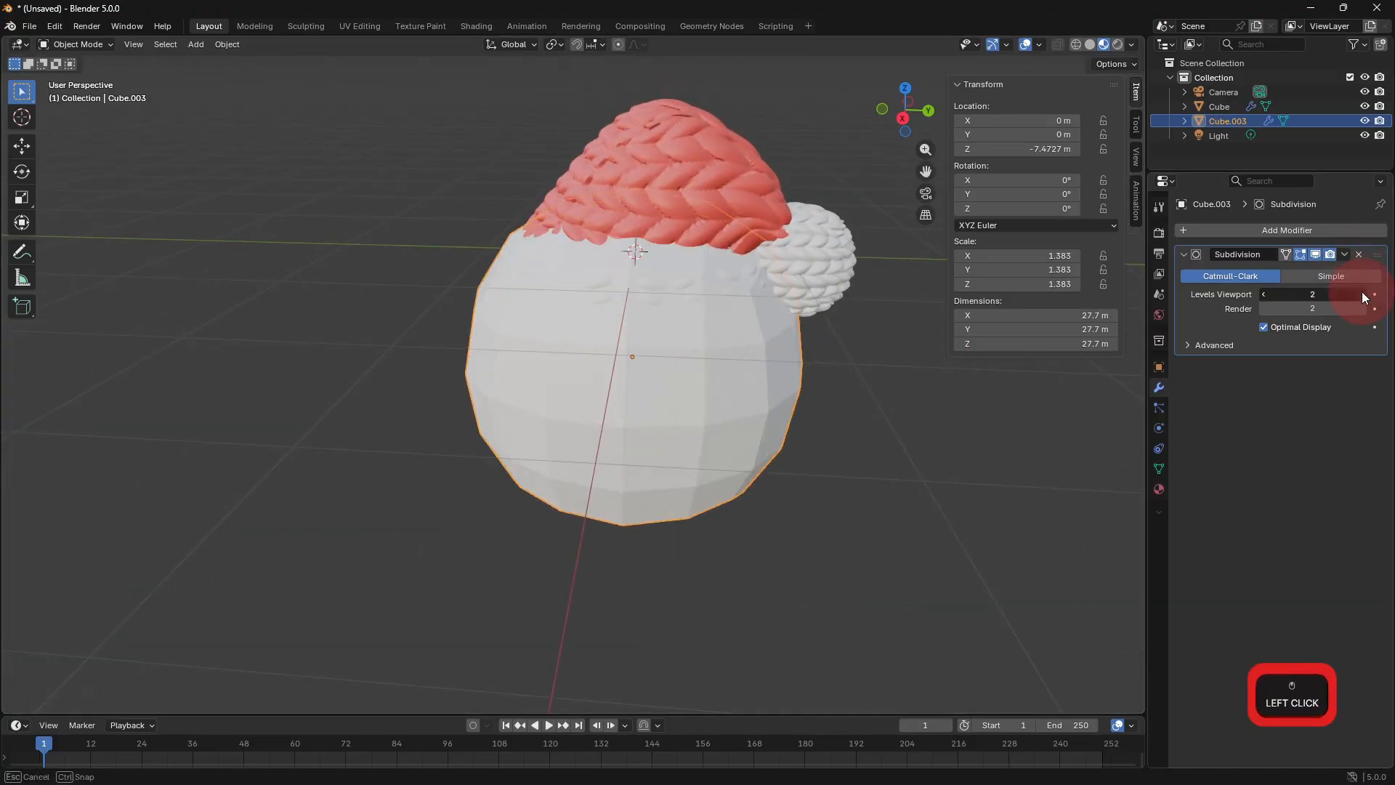
{"action": "left_click", "coordinate": [1362, 295]}
{"action": "left_click", "coordinate": [1295, 232]}
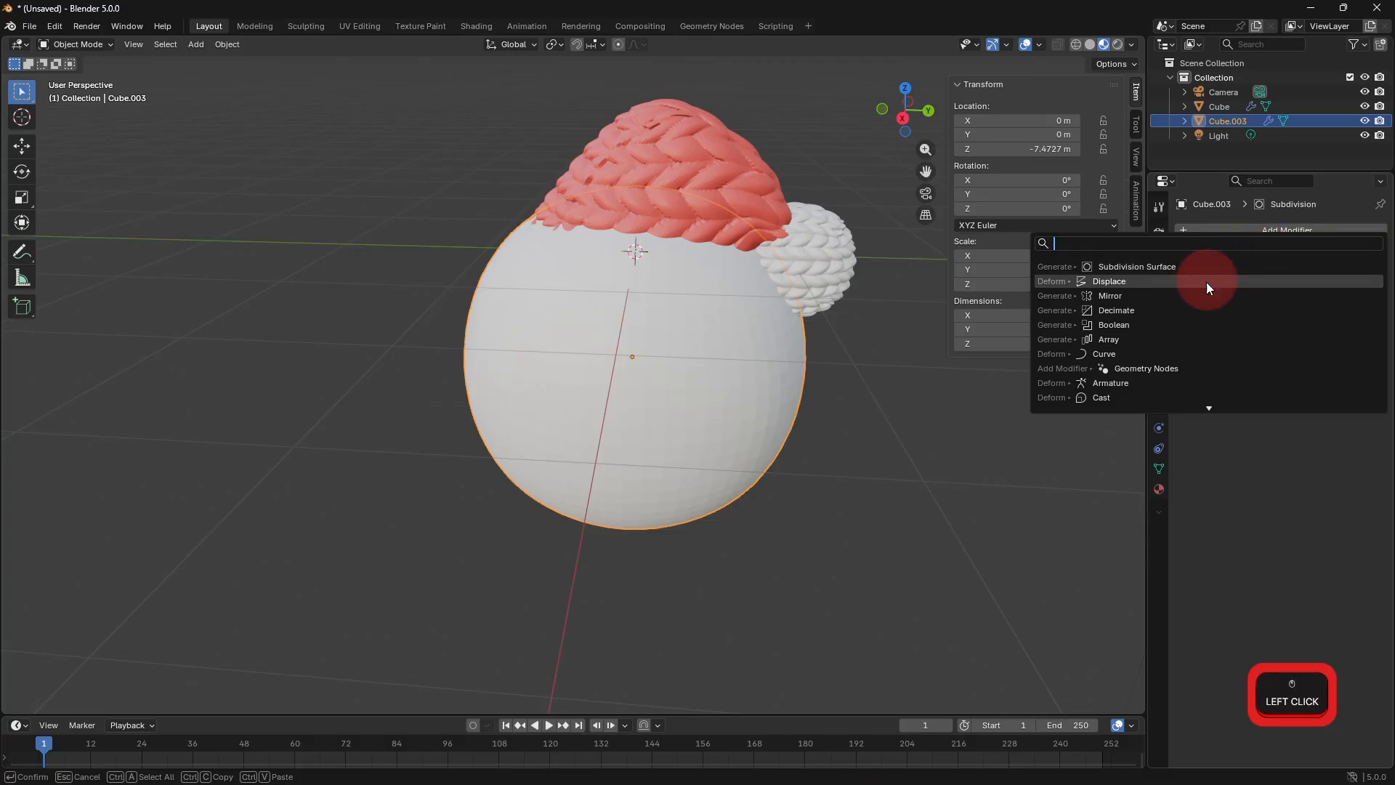
{"action": "left_click", "coordinate": [1109, 282]}
{"action": "left_click", "coordinate": [1190, 388]}
{"action": "left_click", "coordinate": [1226, 408]}
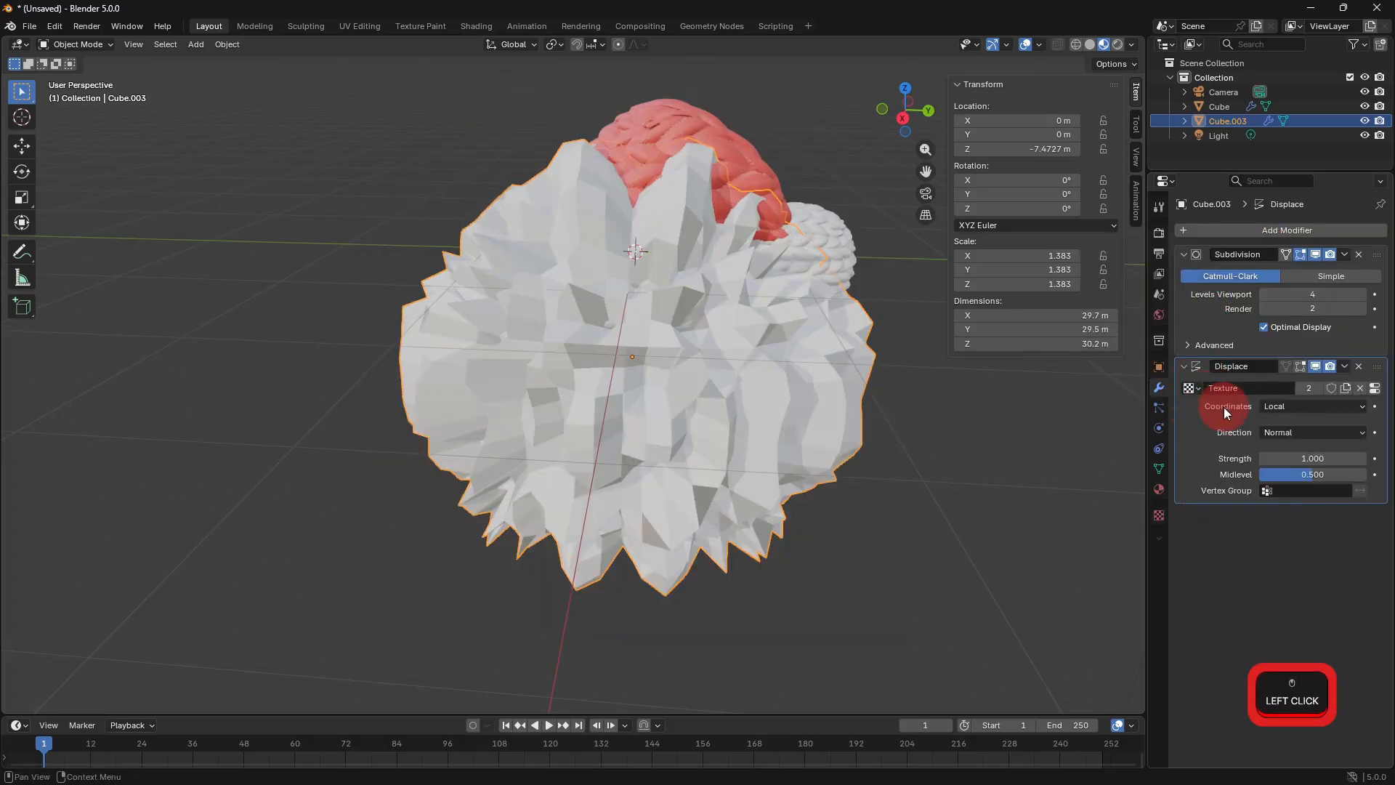
Set the head's Displace coordinates to UV with strength 0.1 and its viewport subdivision level to 6.
{"action": "left_click", "coordinate": [1287, 413]}
{"action": "left_click", "coordinate": [1281, 471]}
{"action": "left_click_drag", "start_coordinate": [1286, 475], "coordinate": [1295, 472]}
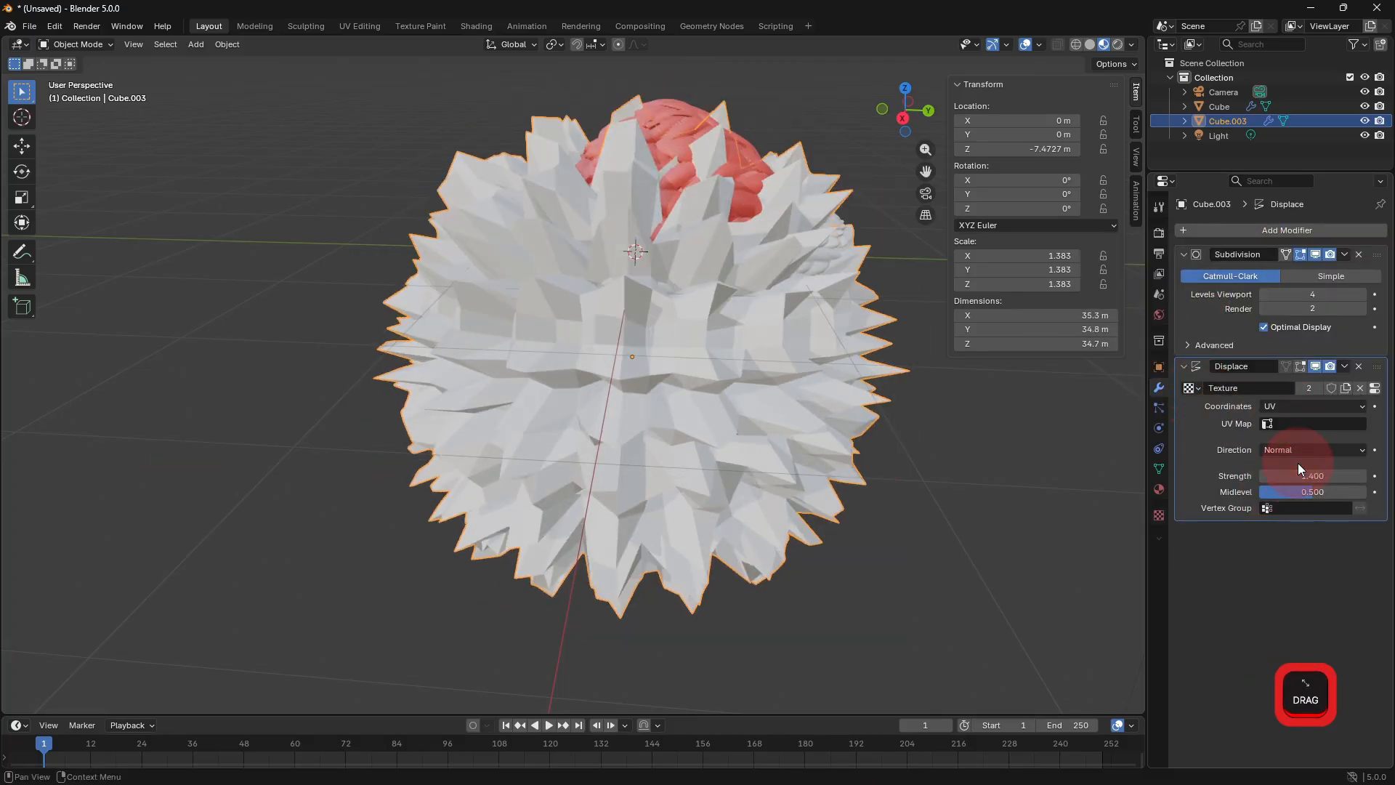
{"action": "left_click", "coordinate": [1270, 477]}
{"action": "type", "text": "0.1"}
{"action": "key", "text": "Return"}
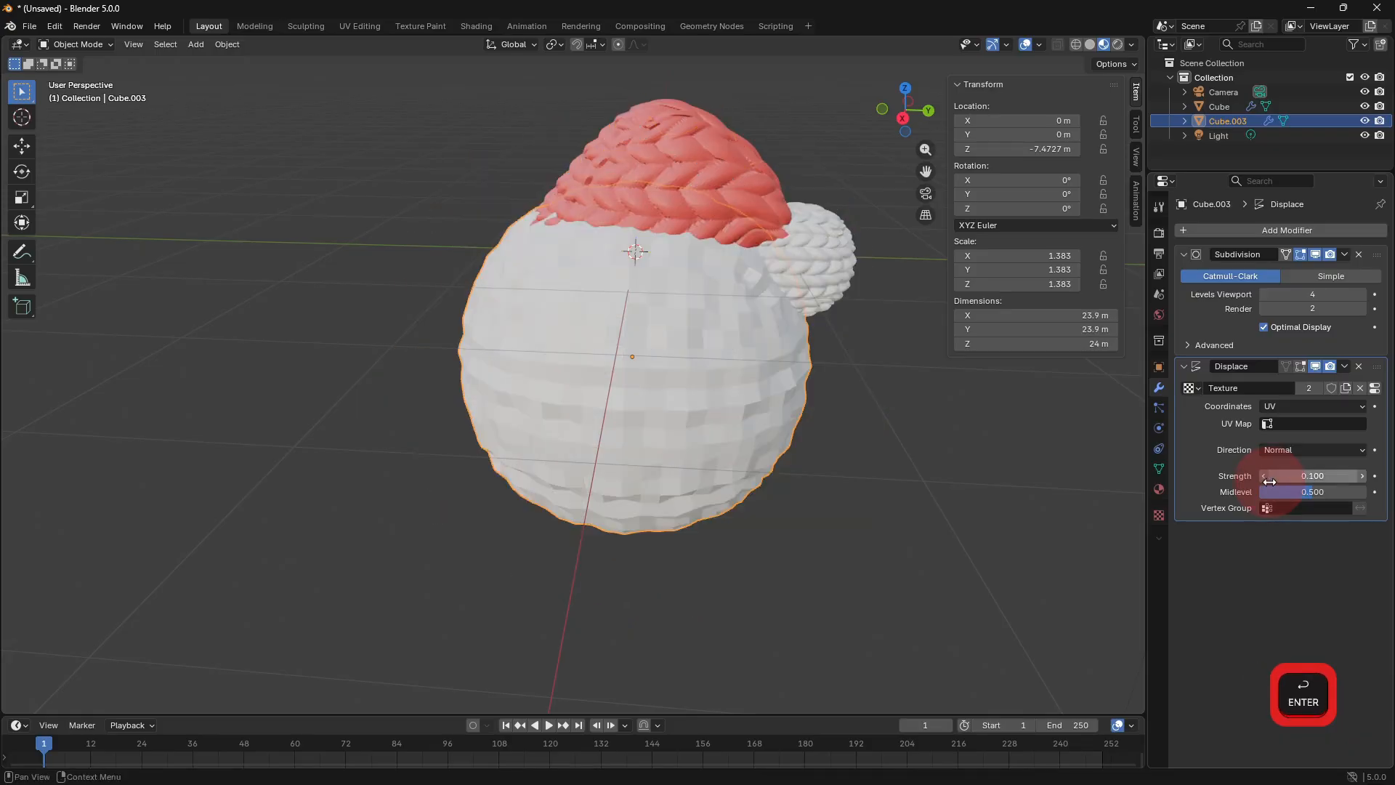
{"action": "double_click", "coordinate": [1360, 294]}
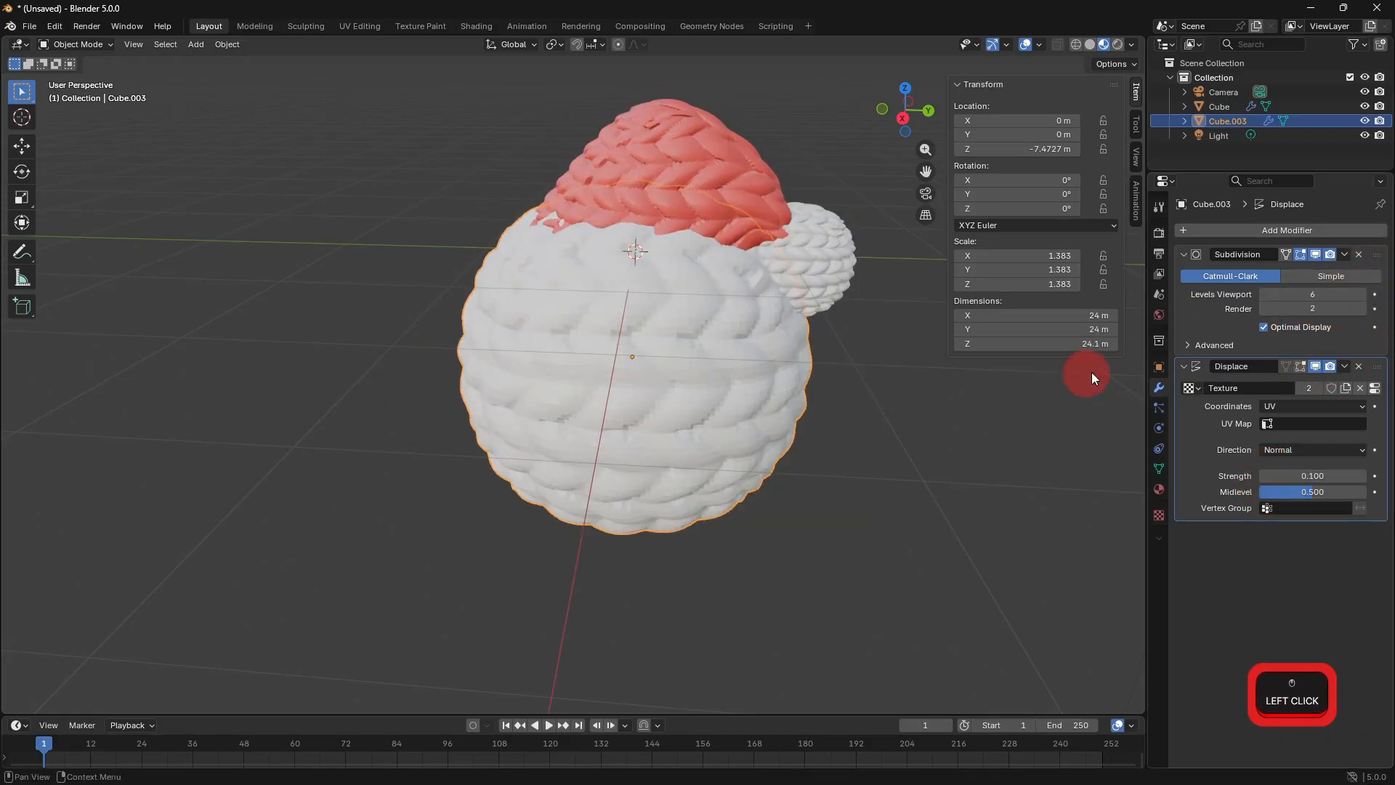
Scale the knitted head down to about 1.178 so it fits under the hat brim, and deselect it.
{"action": "key", "text": "s"}
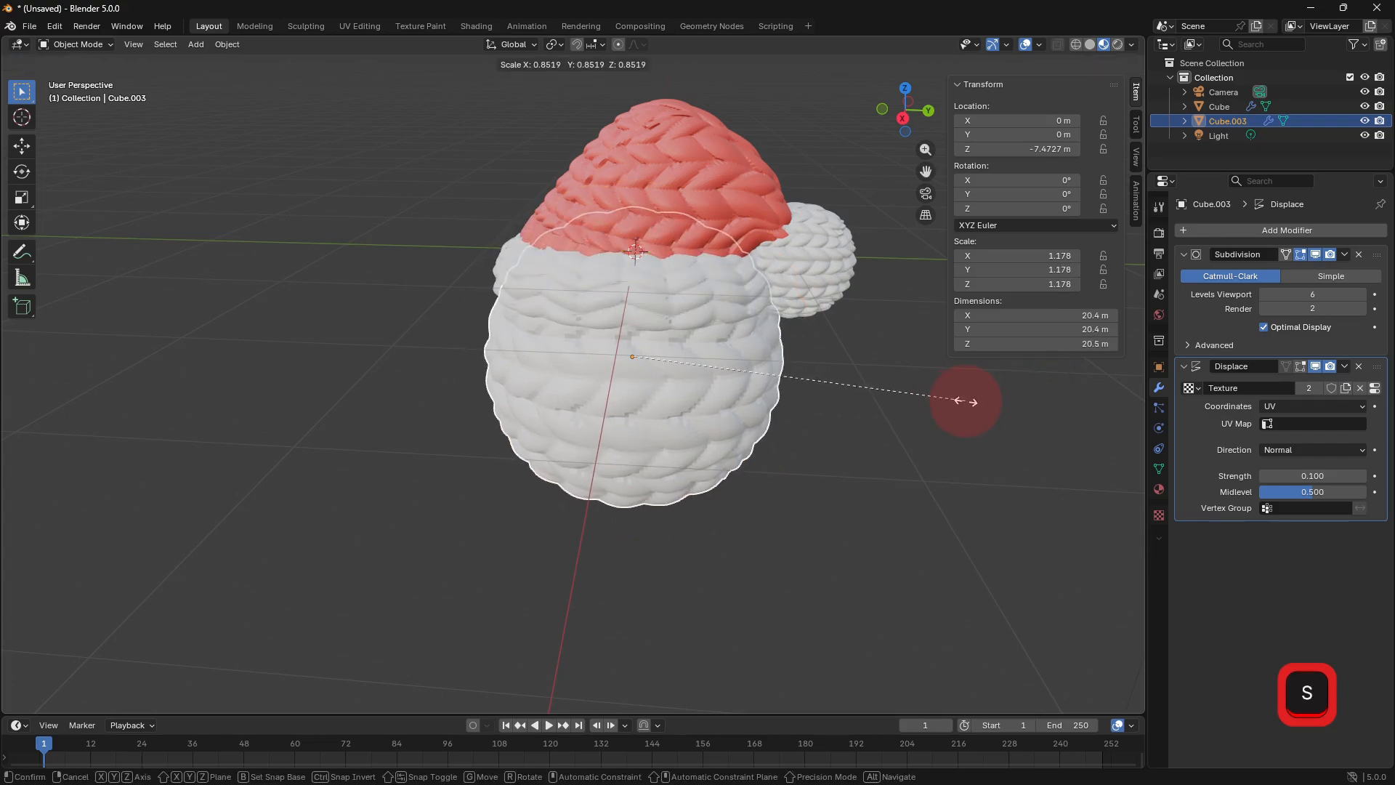
{"action": "left_click", "coordinate": [967, 402]}
{"action": "left_click", "coordinate": [843, 409]}
Add another cube and apply a Subdivision Surface modifier to it.
{"action": "left_click", "coordinate": [204, 51]}
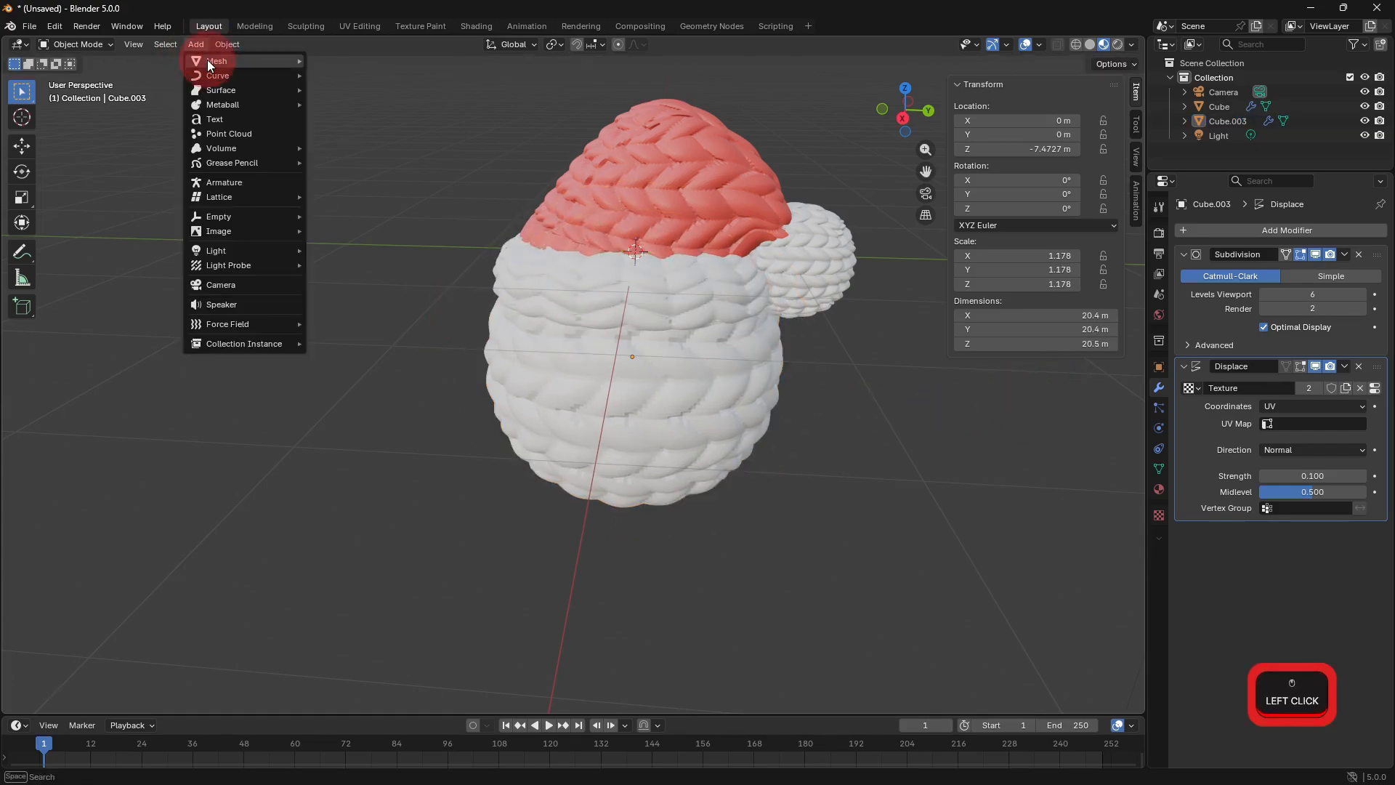
{"action": "mouse_move", "coordinate": [218, 60]}
{"action": "left_click", "coordinate": [346, 73]}
{"action": "left_click", "coordinate": [1221, 230]}
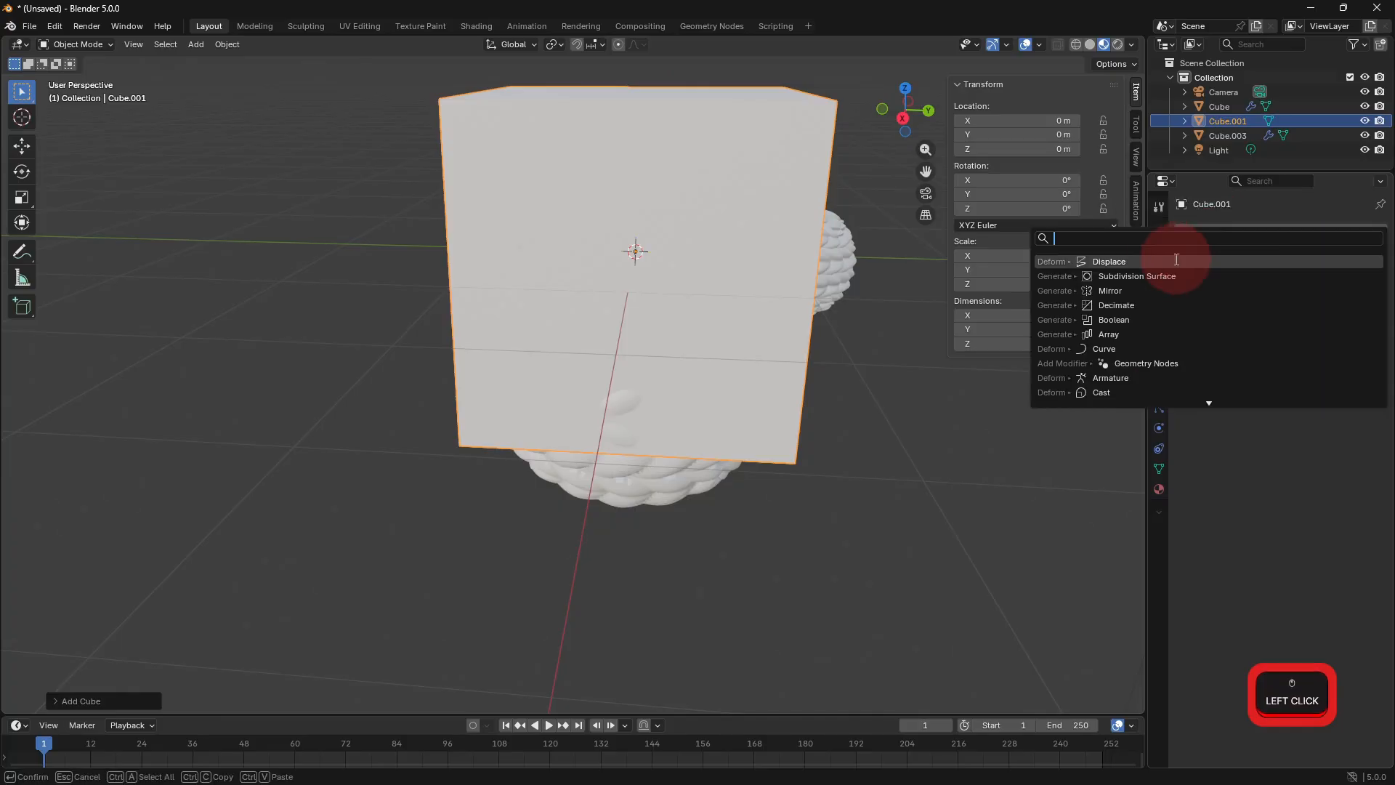
{"action": "left_click", "coordinate": [1163, 274]}
Add a Mirror modifier on the Y axis only to the new cube and set its viewport subdivision level to 5.
{"action": "left_click", "coordinate": [1227, 229]}
{"action": "mouse_move", "coordinate": [1192, 258]}
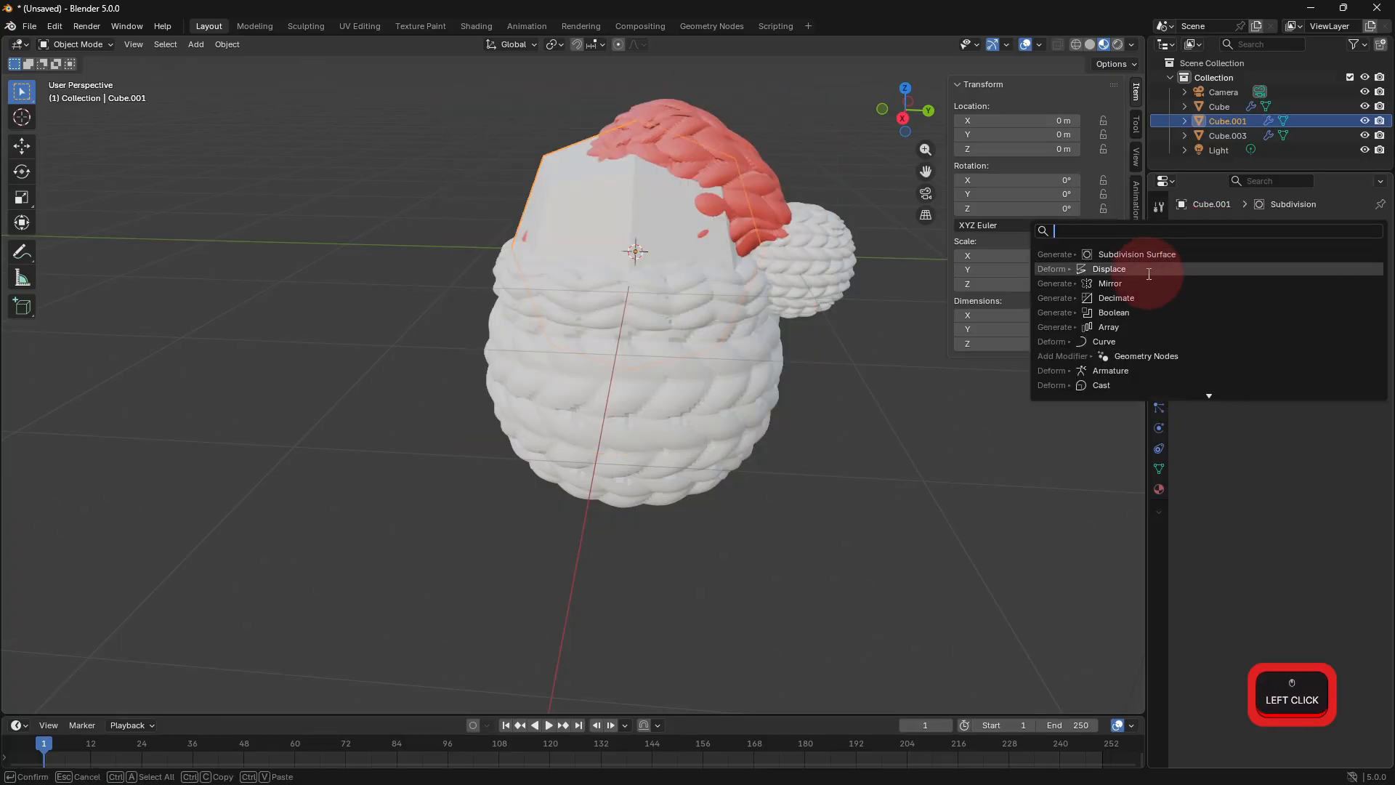
{"action": "left_click", "coordinate": [1140, 282]}
{"action": "left_click", "coordinate": [1308, 407]}
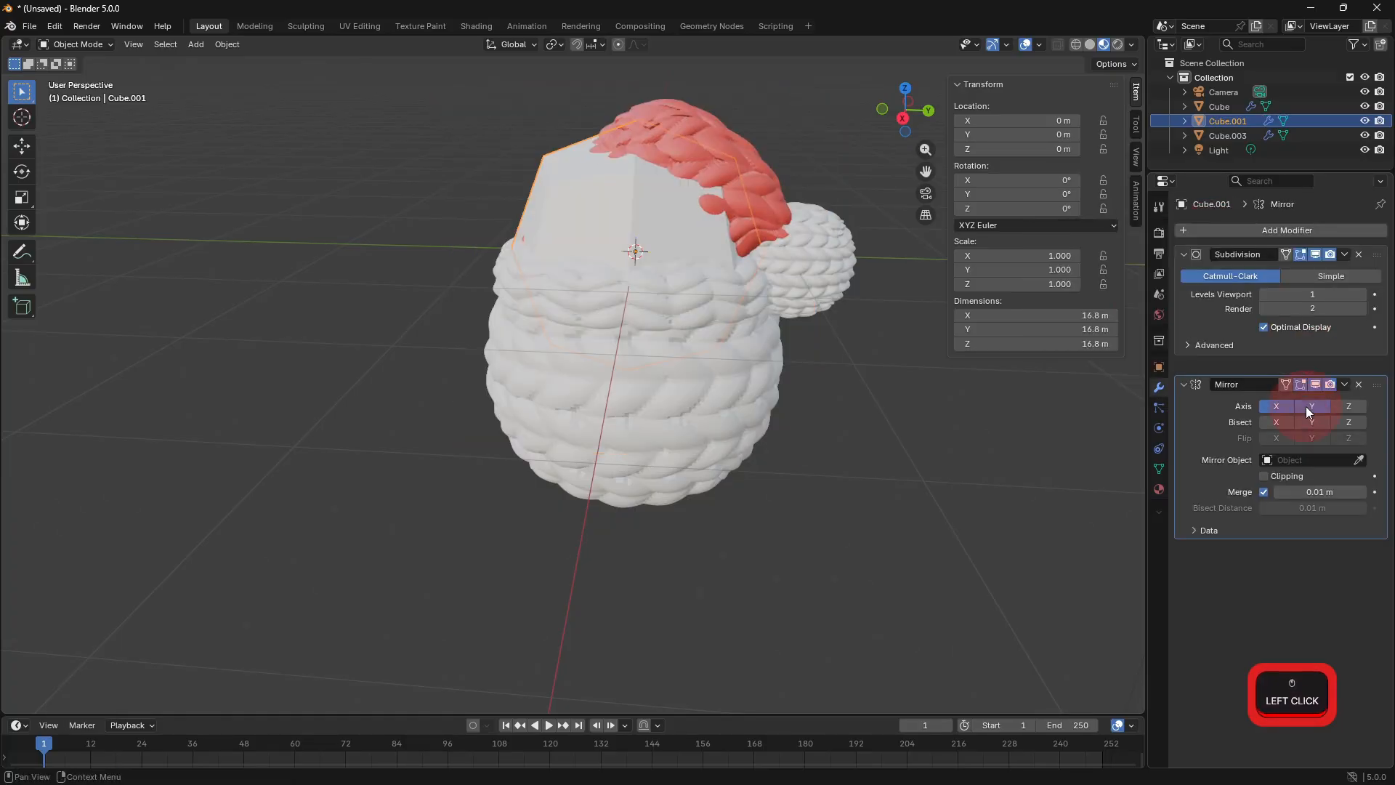
{"action": "left_click", "coordinate": [1278, 389]}
{"action": "left_click", "coordinate": [1364, 293]}
{"action": "left_click", "coordinate": [1362, 295]}
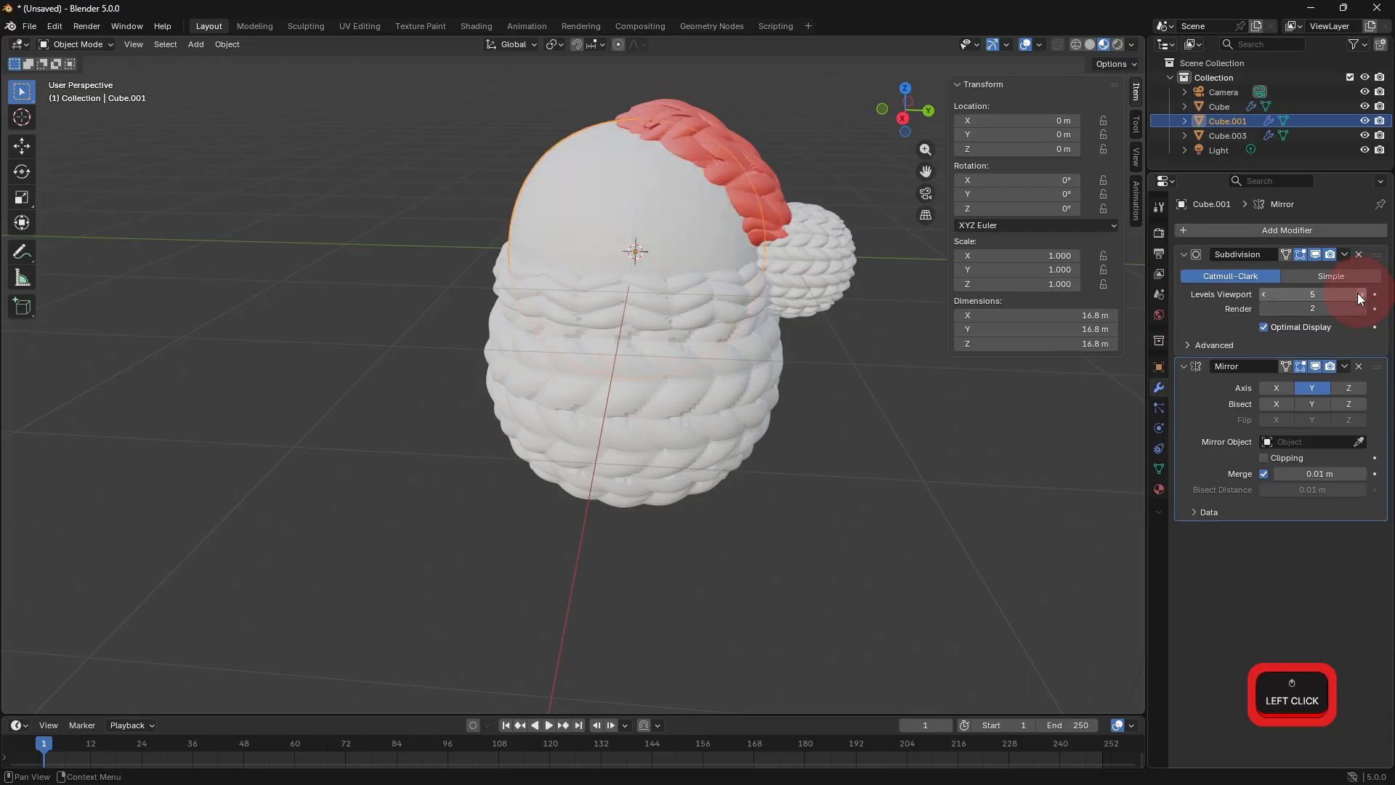
In Edit Mode, move the mirrored cube's whole mesh about 11.36 m along Y.
{"action": "key", "text": "Tab"}
{"action": "key", "text": "g"}
{"action": "key", "text": "y"}
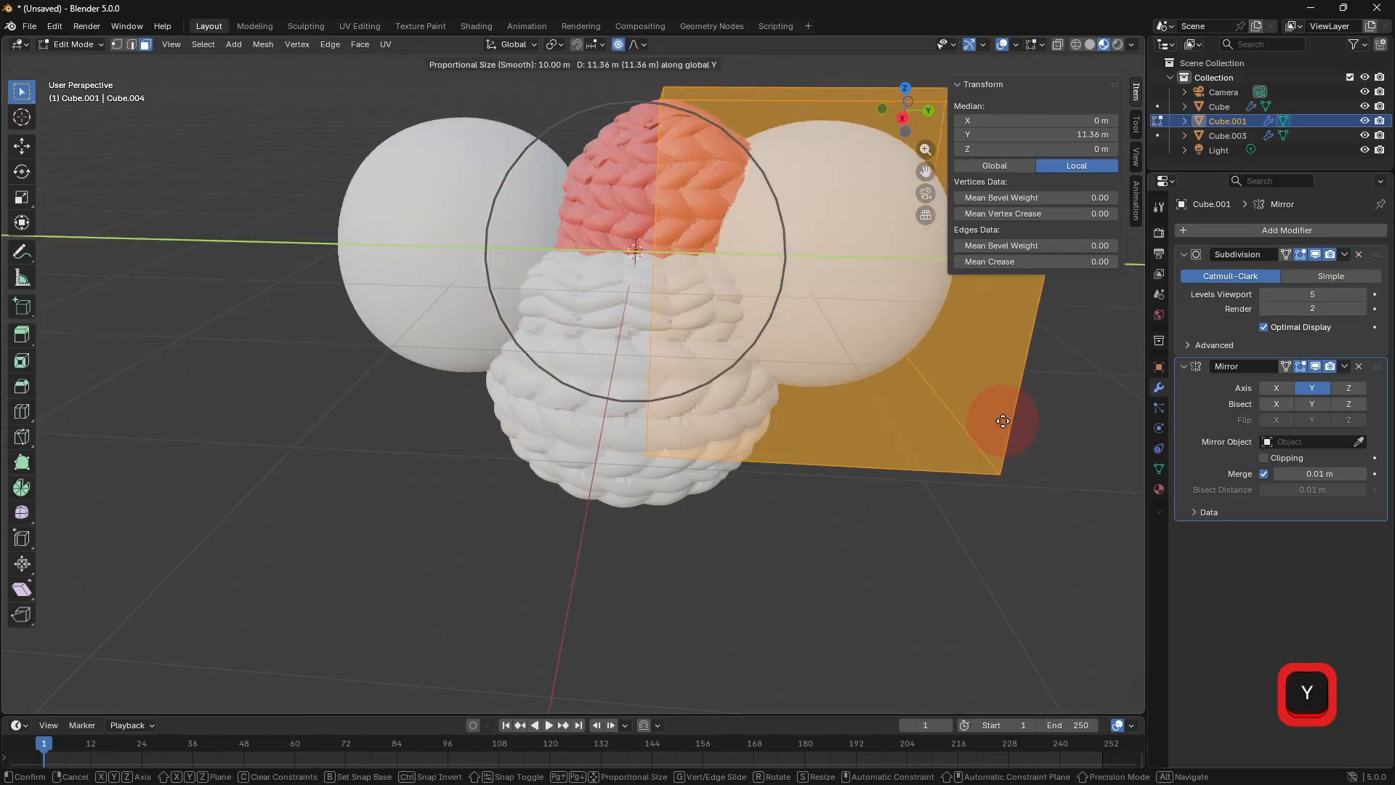
{"action": "left_click", "coordinate": [1003, 421]}
Scale the mirrored mesh down to small side spheres and lower it to about -4.85 m in Z.
{"action": "key", "text": "s"}
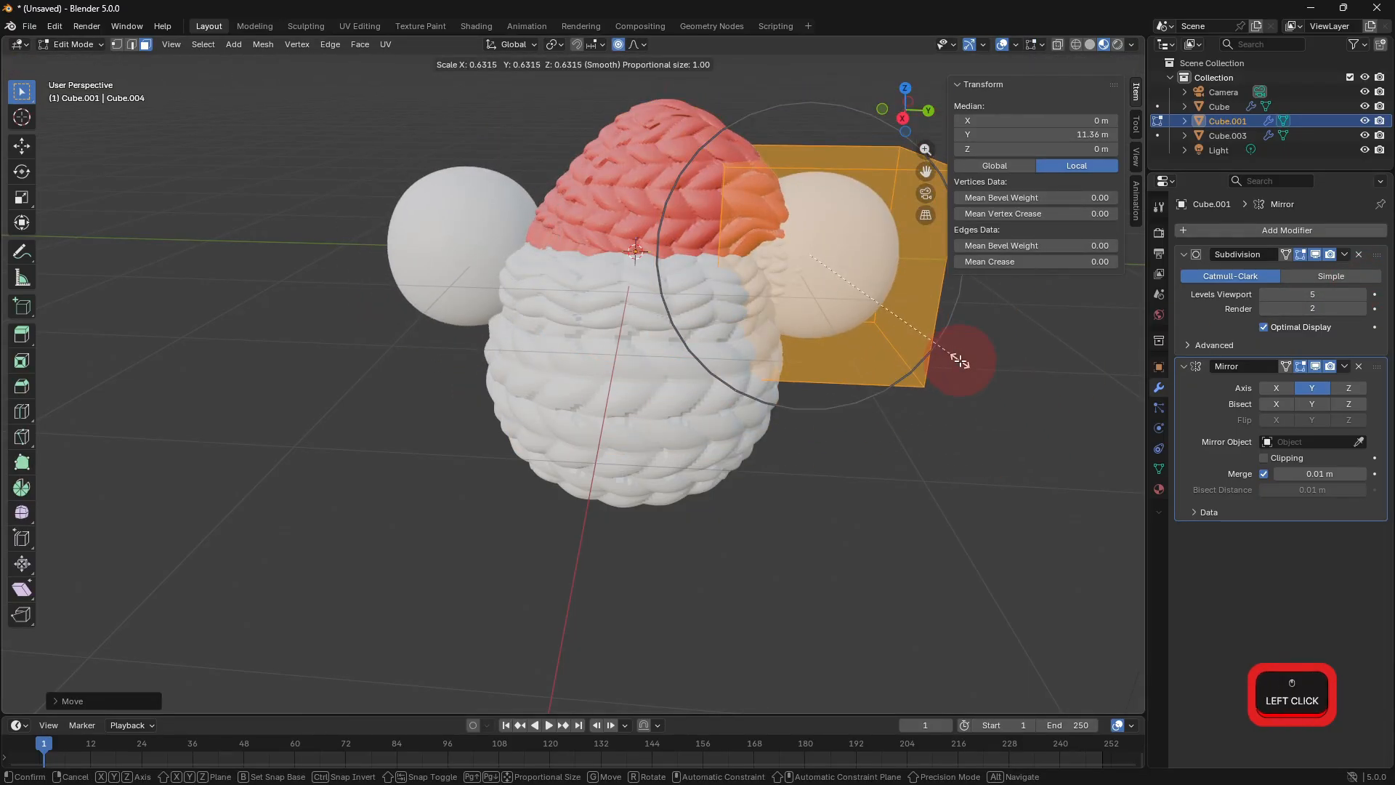
{"action": "key", "text": "g"}
{"action": "key", "text": "z"}
{"action": "left_click", "coordinate": [974, 425]}
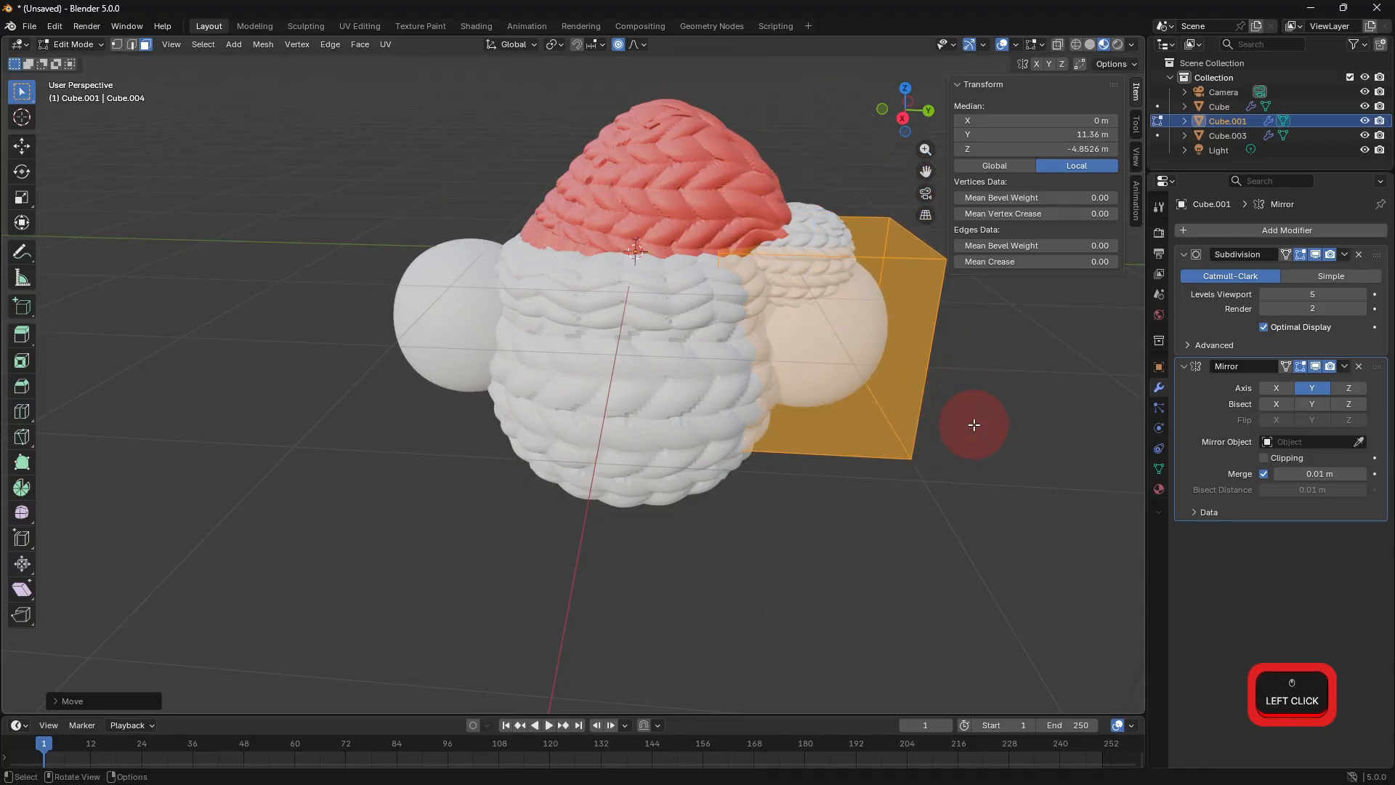
{"action": "key", "text": "s"}
{"action": "left_click", "coordinate": [914, 385]}
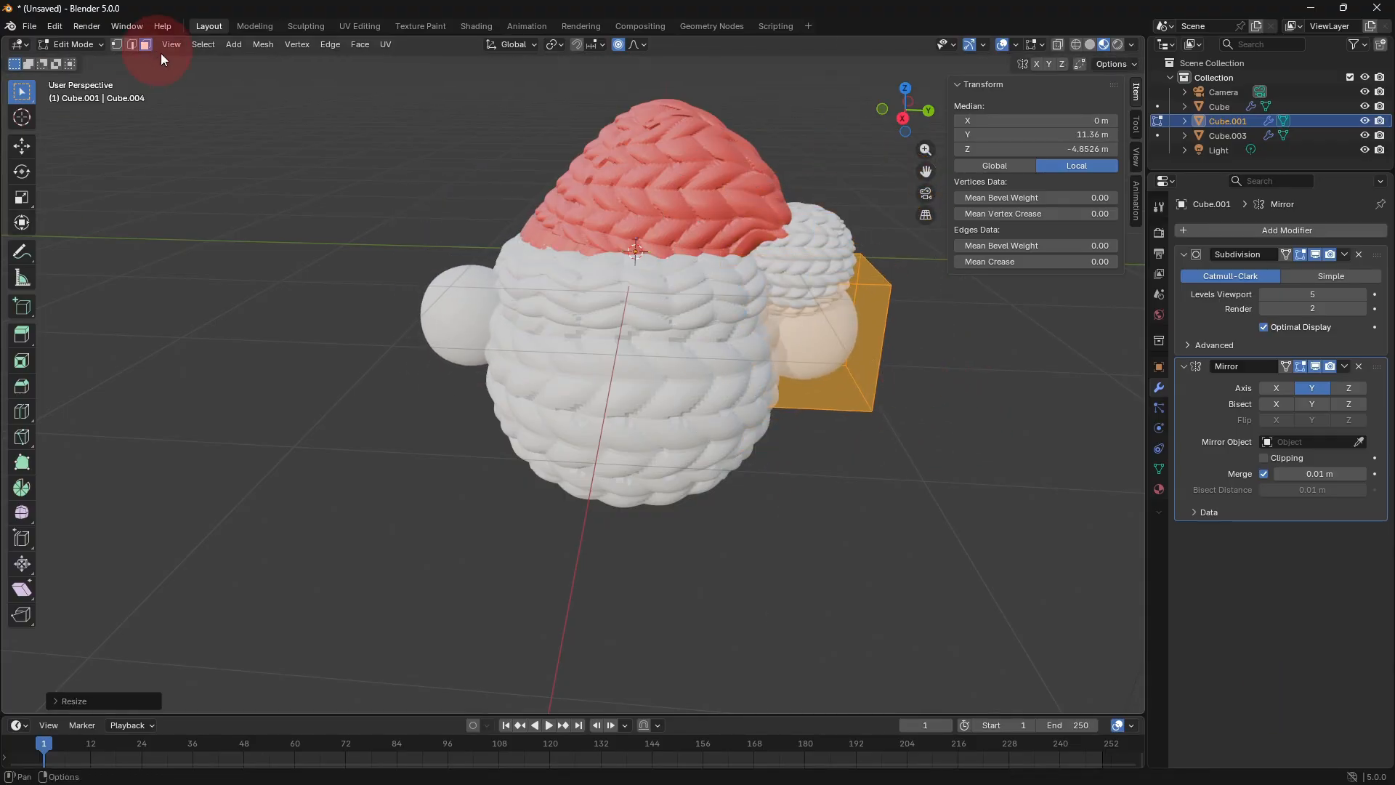
Extrude the outer side face of the mirrored block outward twice, the first time to about 22.06 m in Y.
{"action": "left_click", "coordinate": [913, 439]}
{"action": "left_click", "coordinate": [22, 149]}
{"action": "middle_click_drag", "start_coordinate": [865, 405], "coordinate": [611, 305], "text": "shift"}
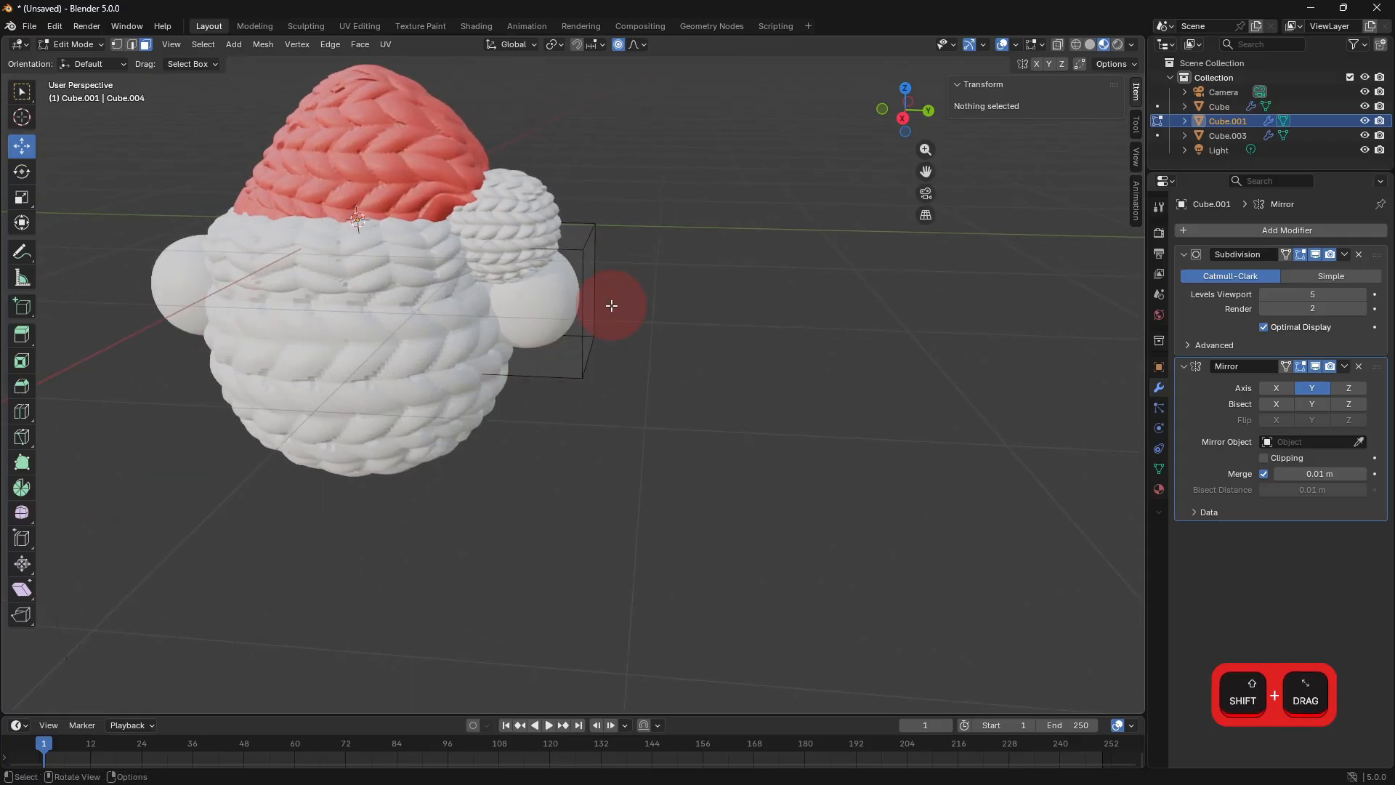
{"action": "left_click", "coordinate": [590, 301]}
{"action": "key", "text": "e"}
{"action": "left_click", "coordinate": [869, 380]}
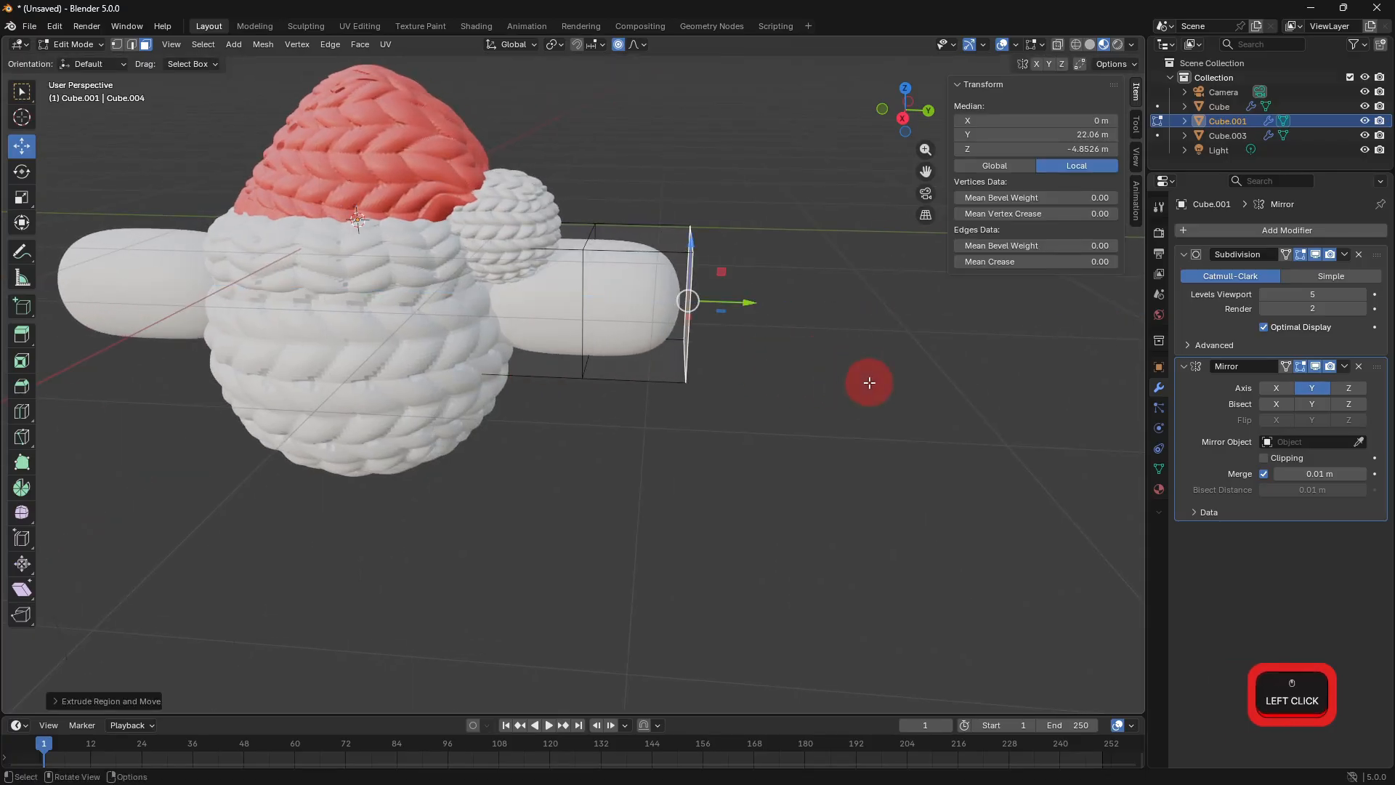
{"action": "key", "text": "e"}
{"action": "left_click", "coordinate": [1000, 403]}
Extrude the three underside faces of the mirrored block downward to about -13.9 m in Z and narrow them along Y.
{"action": "middle_click_drag", "start_coordinate": [792, 411], "coordinate": [771, 290]}
{"action": "left_click", "coordinate": [563, 423]}
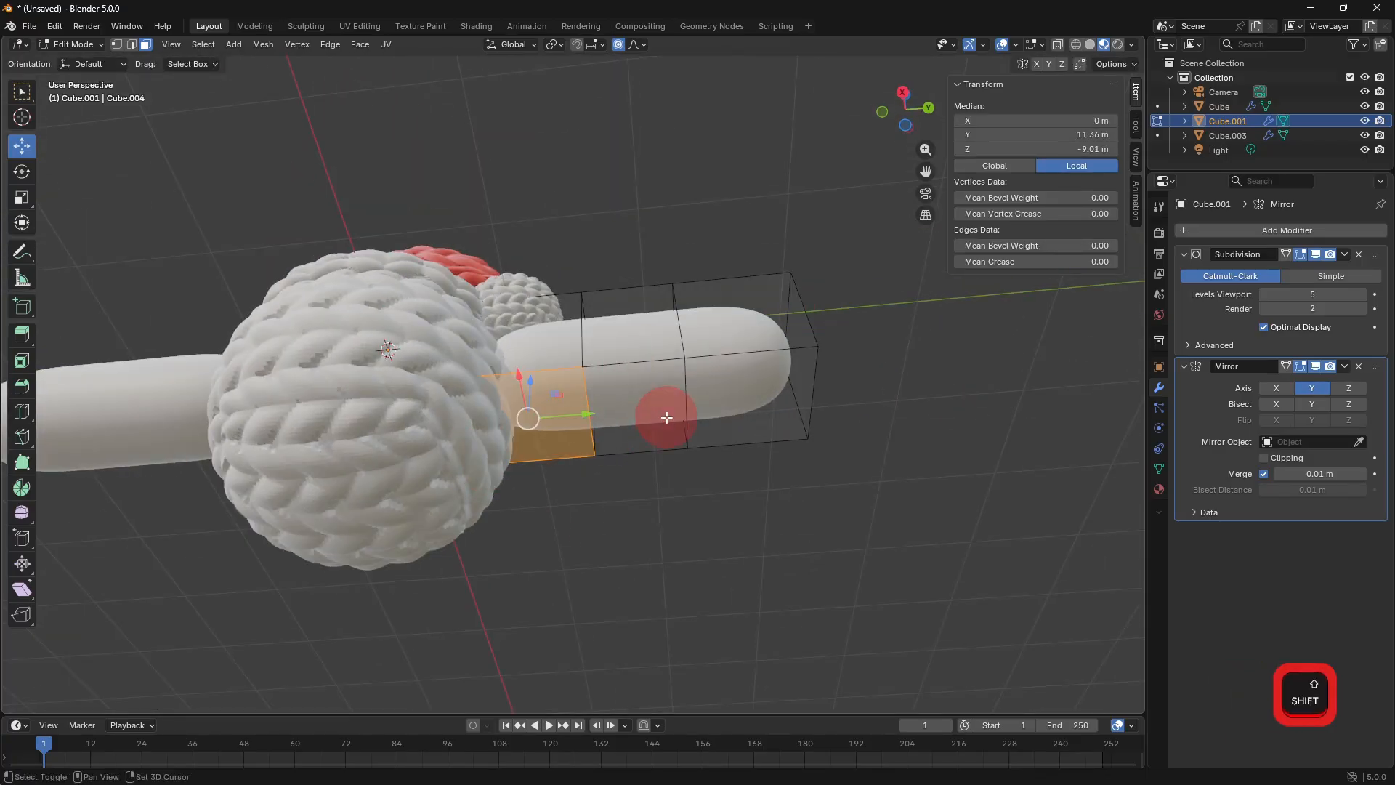
{"action": "left_click", "coordinate": [663, 418], "text": "shift"}
{"action": "left_click", "coordinate": [752, 416], "text": "shift"}
{"action": "key", "text": "e"}
{"action": "left_click", "coordinate": [948, 483]}
{"action": "key", "text": "s"}
{"action": "key", "text": "y"}
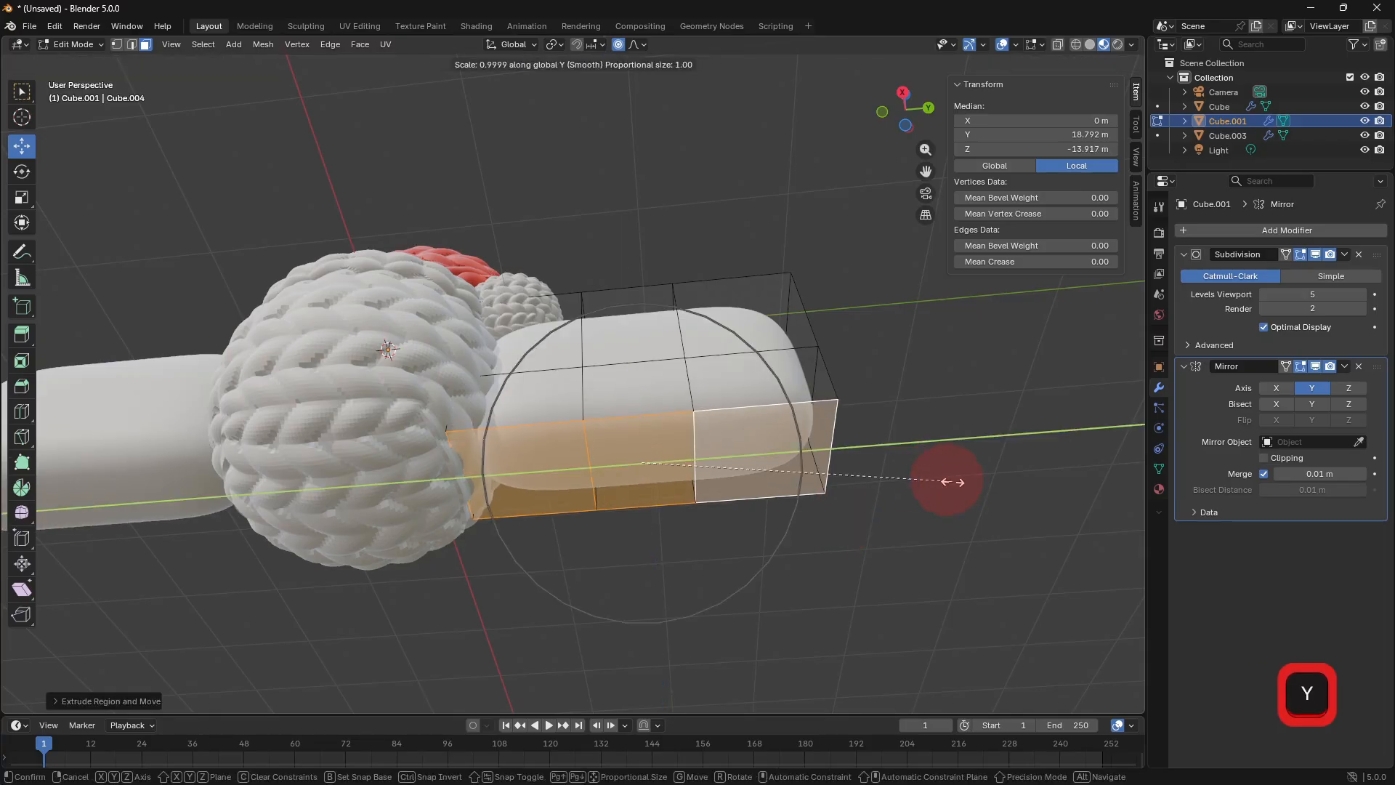
{"action": "left_click", "coordinate": [866, 481]}
Extrude the outermost top face of the mirrored block upward.
{"action": "middle_click_drag", "start_coordinate": [866, 480], "coordinate": [778, 349]}
{"action": "left_click", "coordinate": [778, 342]}
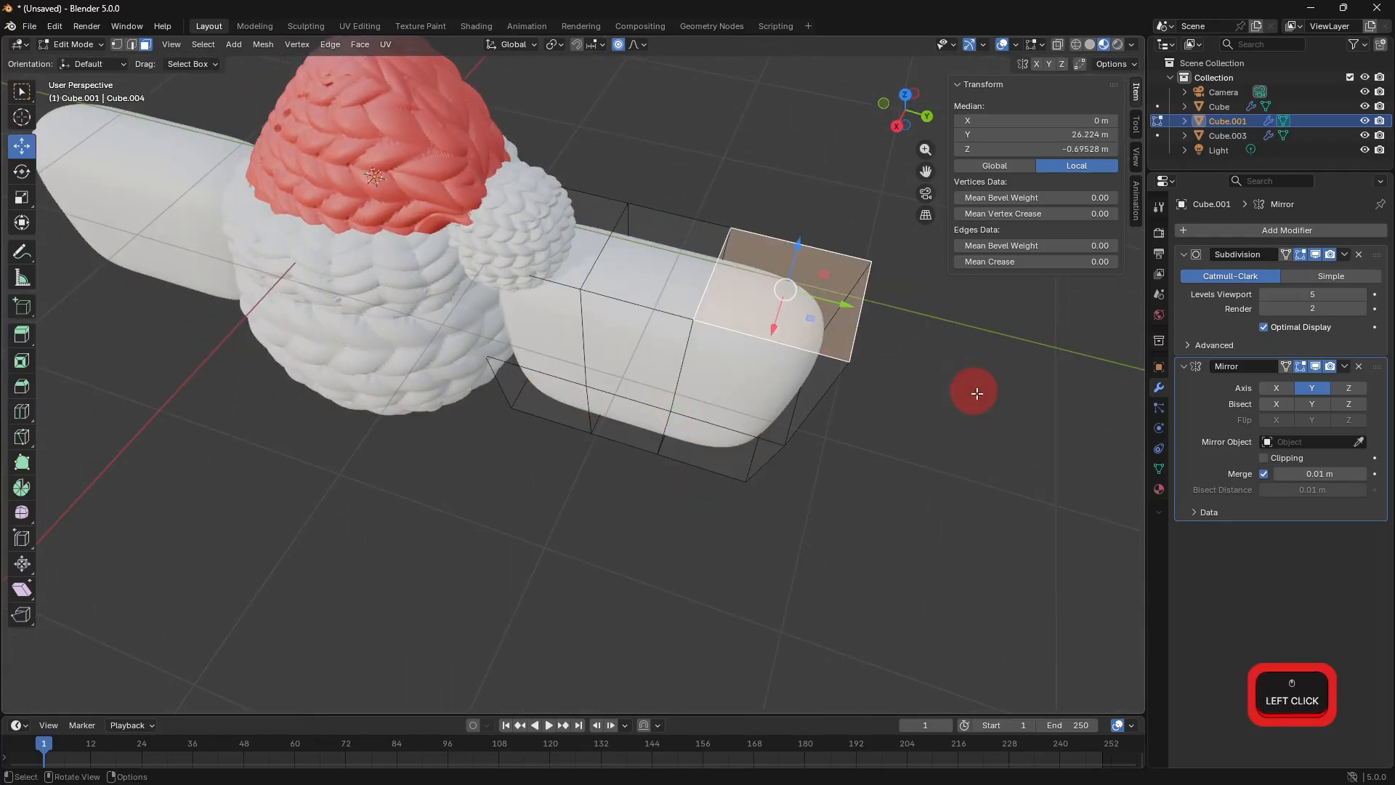
{"action": "key", "text": "e"}
{"action": "left_click", "coordinate": [981, 363]}
Extrude the innermost top face of the mirrored block, next to the head, upward.
{"action": "left_click", "coordinate": [645, 265]}
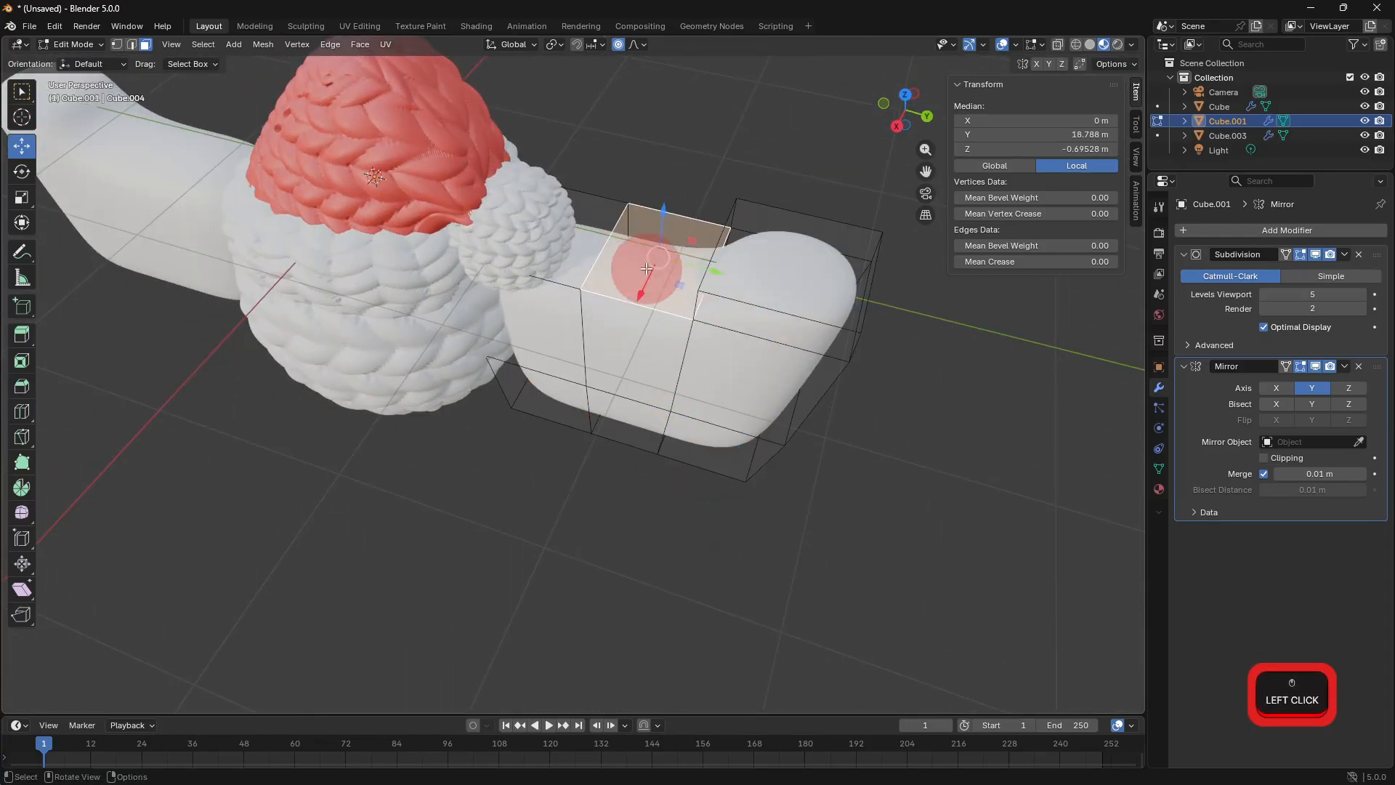
{"action": "left_click", "coordinate": [578, 240]}
{"action": "key", "text": "e"}
{"action": "middle_click_drag", "start_coordinate": [894, 372], "coordinate": [847, 368]}
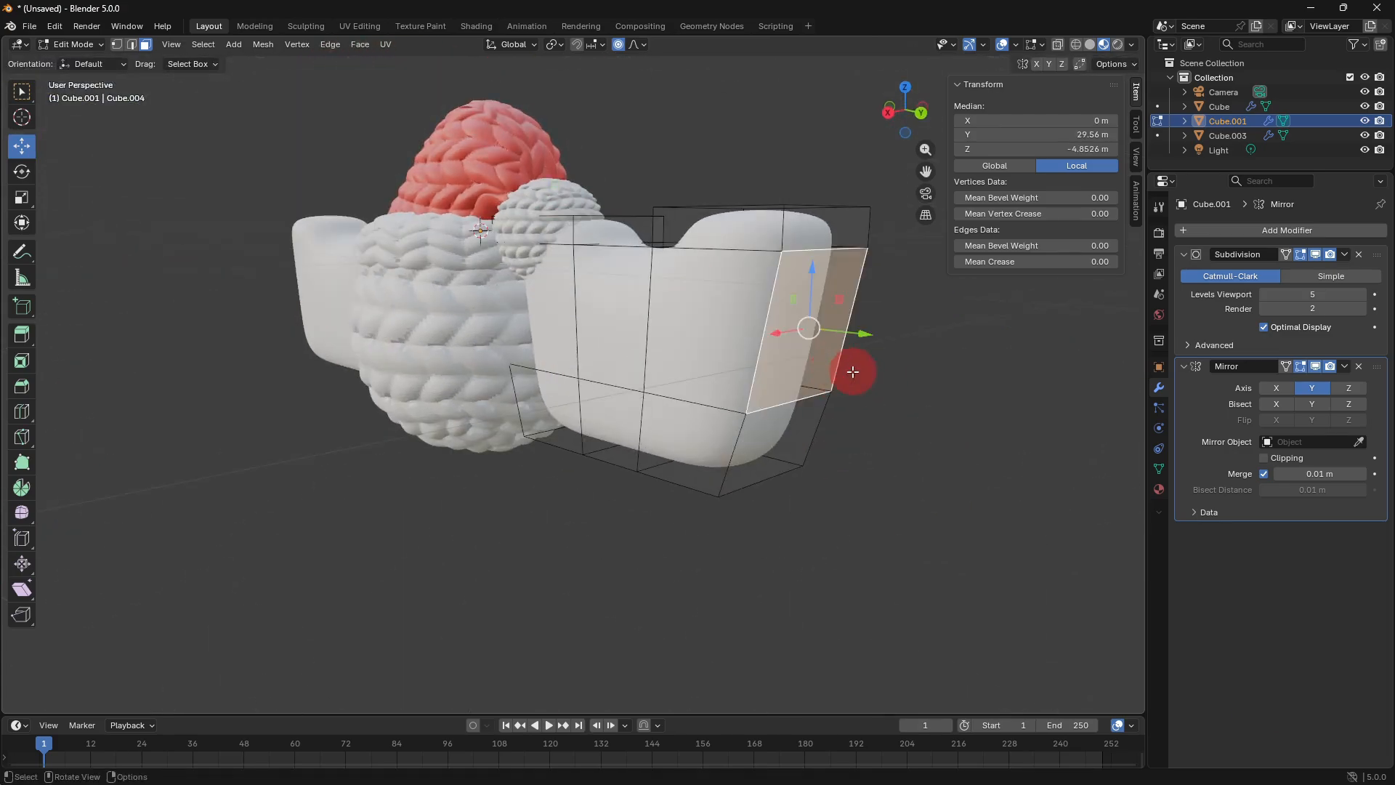
Extrude the outermost side face of the mirrored block further outward and return to object mode.
{"action": "key", "text": "e"}
{"action": "left_click", "coordinate": [747, 487]}
{"action": "key", "text": "Tab"}
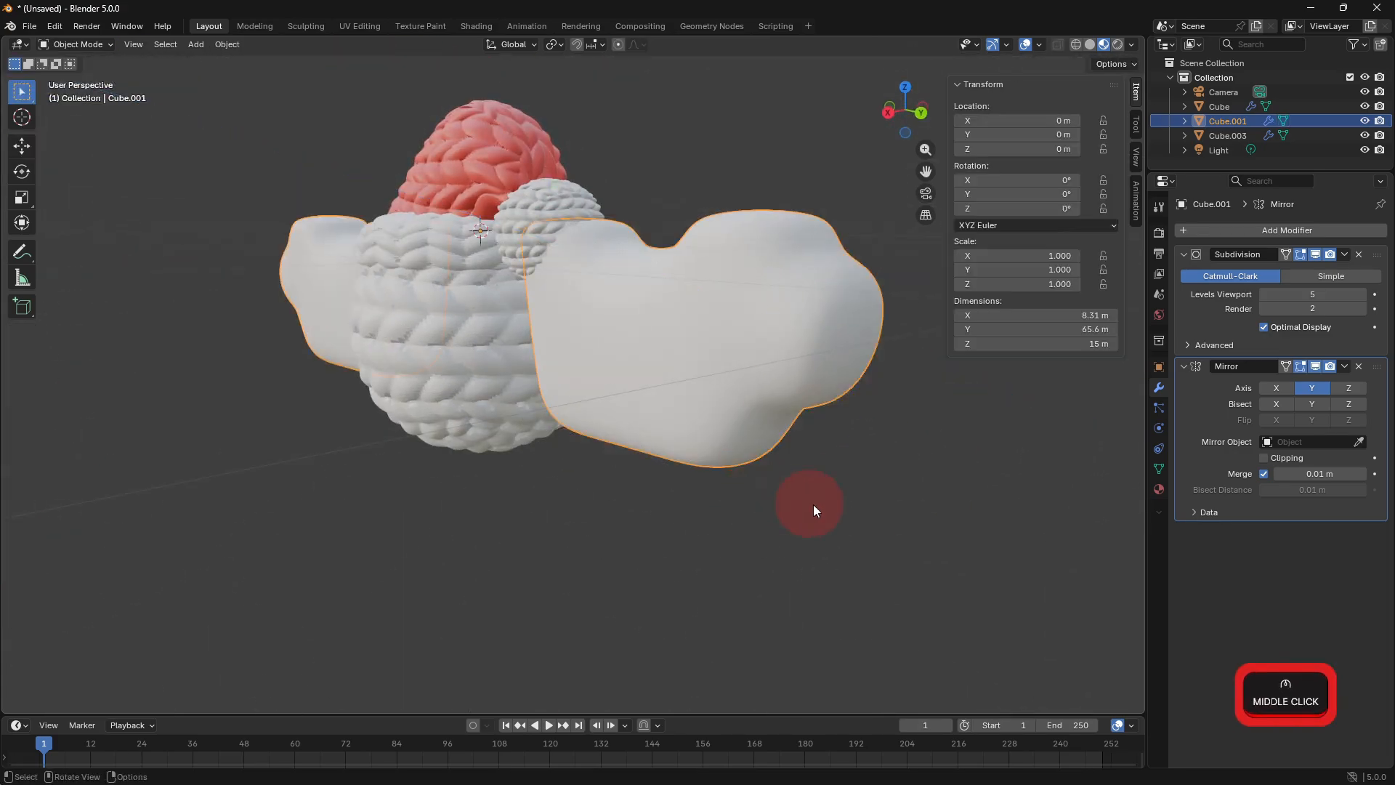
{"action": "middle_click_drag", "start_coordinate": [814, 506], "coordinate": [880, 518]}
{"action": "middle_click_drag", "start_coordinate": [881, 519], "coordinate": [961, 445], "text": "shift"}
Add a Displace modifier to the mirrored block and assign the existing Texture to it.
{"action": "left_click", "coordinate": [1233, 230]}
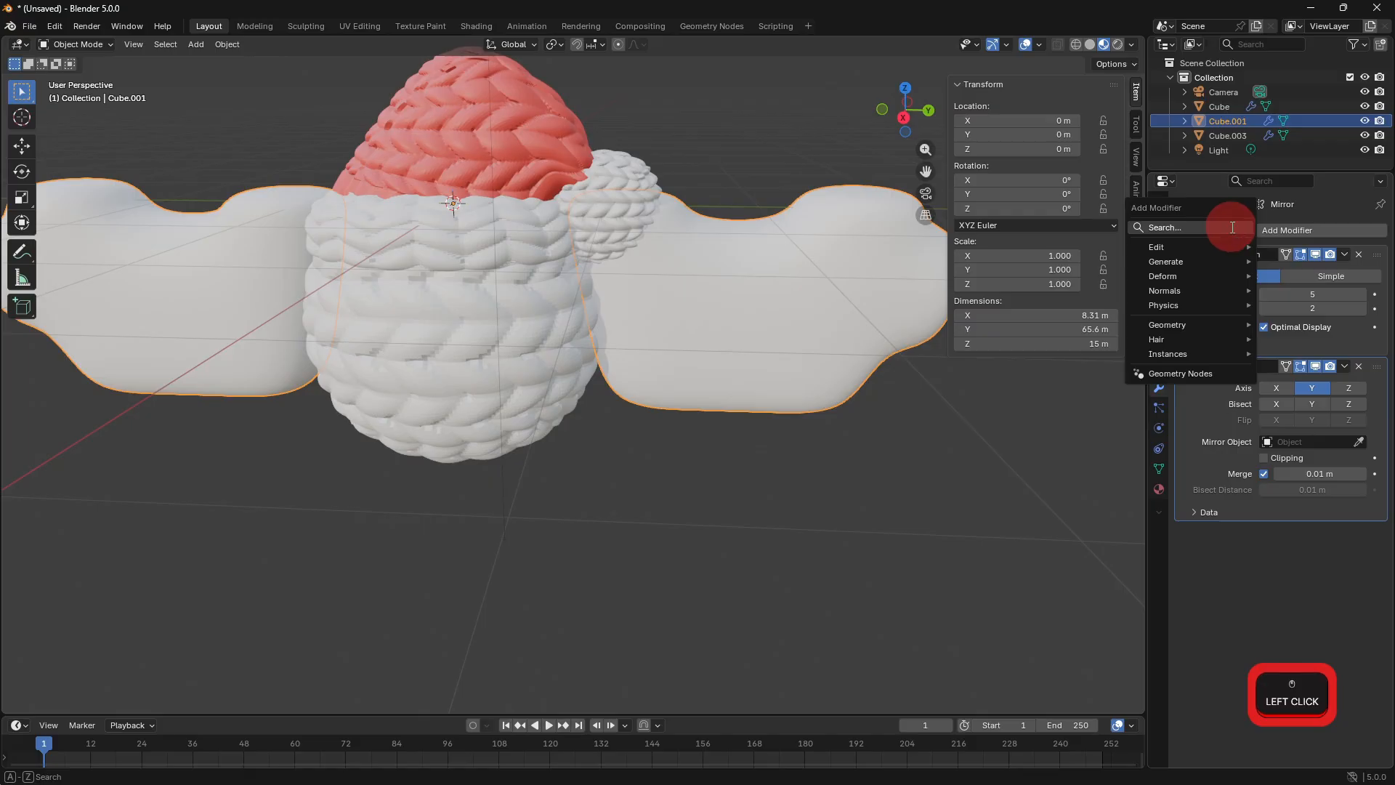
{"action": "left_click", "coordinate": [1232, 218]}
{"action": "left_click", "coordinate": [1110, 287]}
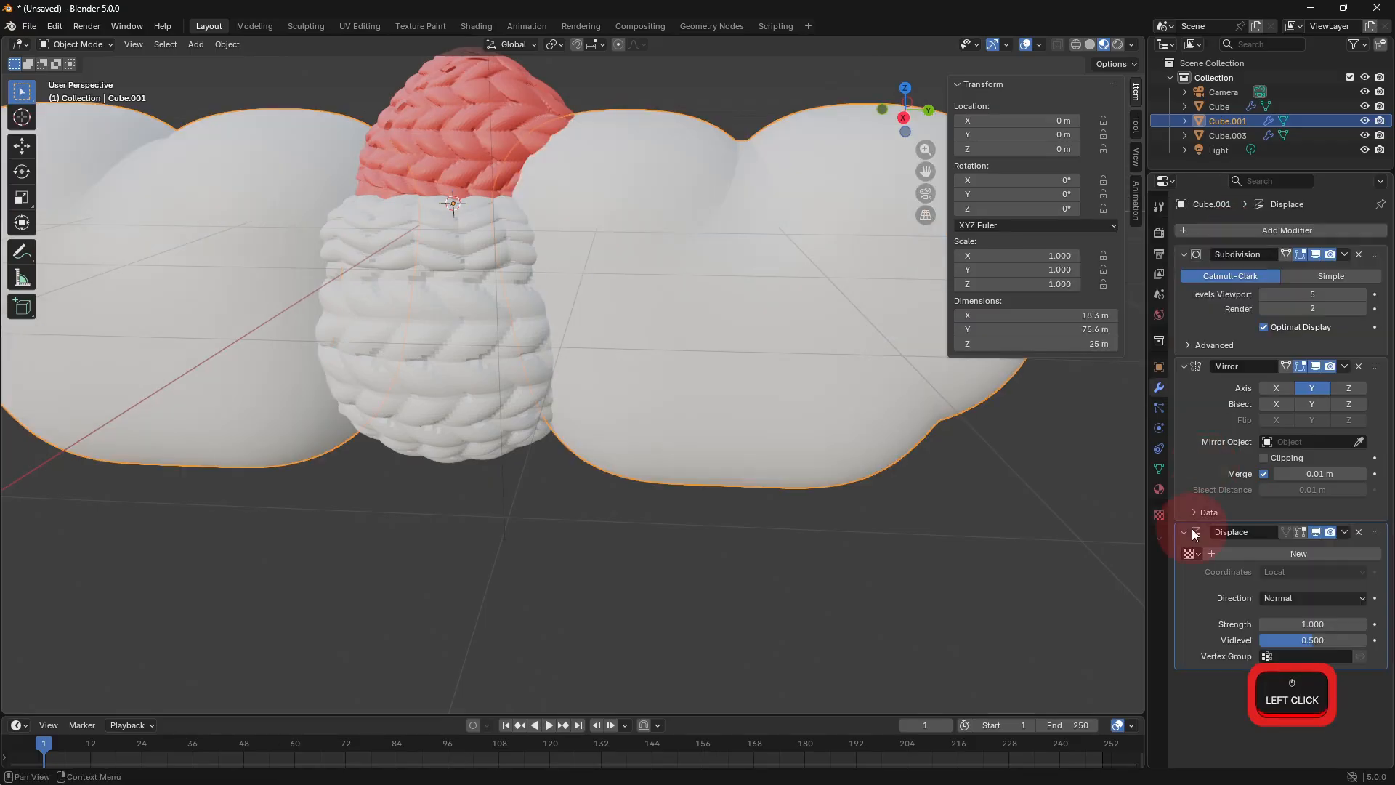
{"action": "left_click", "coordinate": [1198, 553]}
{"action": "left_click", "coordinate": [1284, 599]}
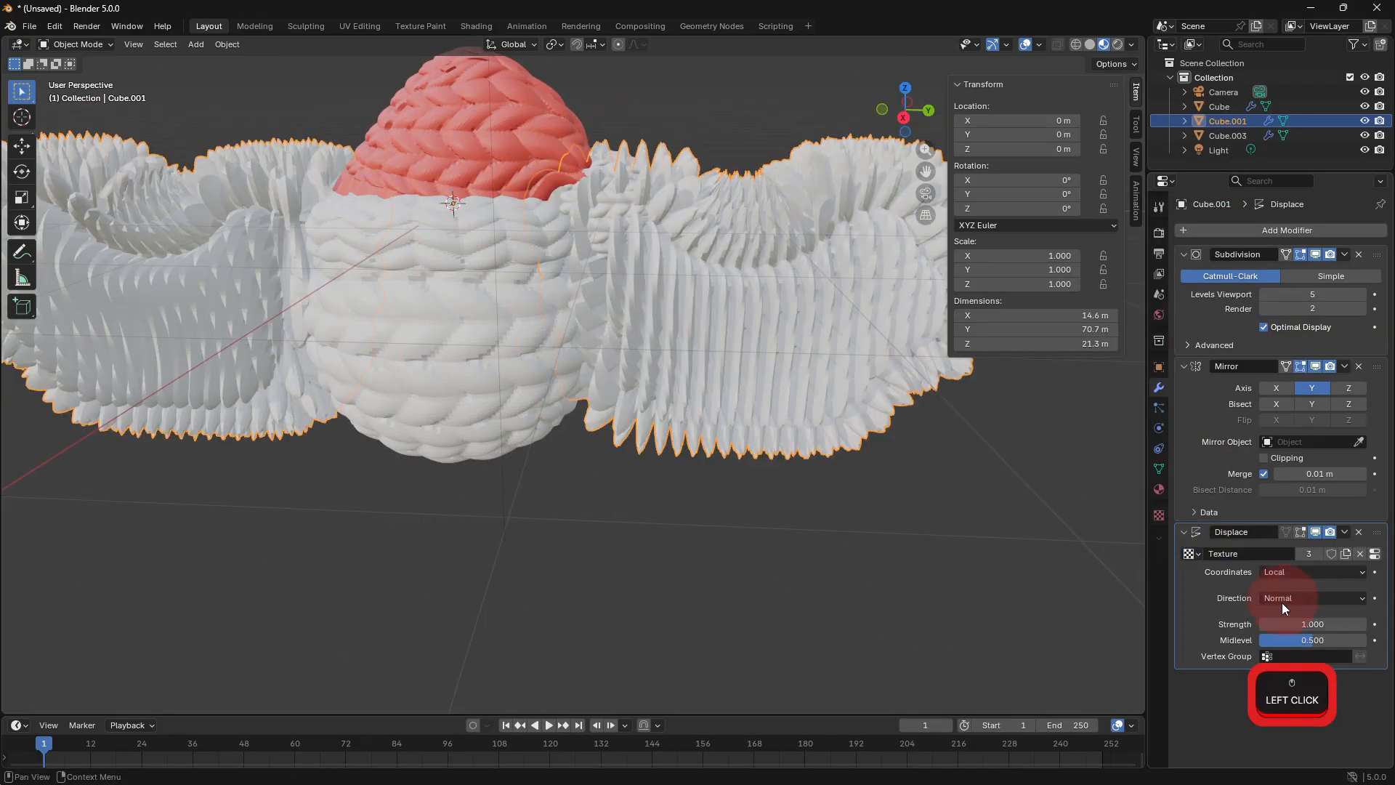
Set the mirrored block's Displace coordinates to UV and its strength to 0.1.
{"action": "left_click", "coordinate": [1287, 577]}
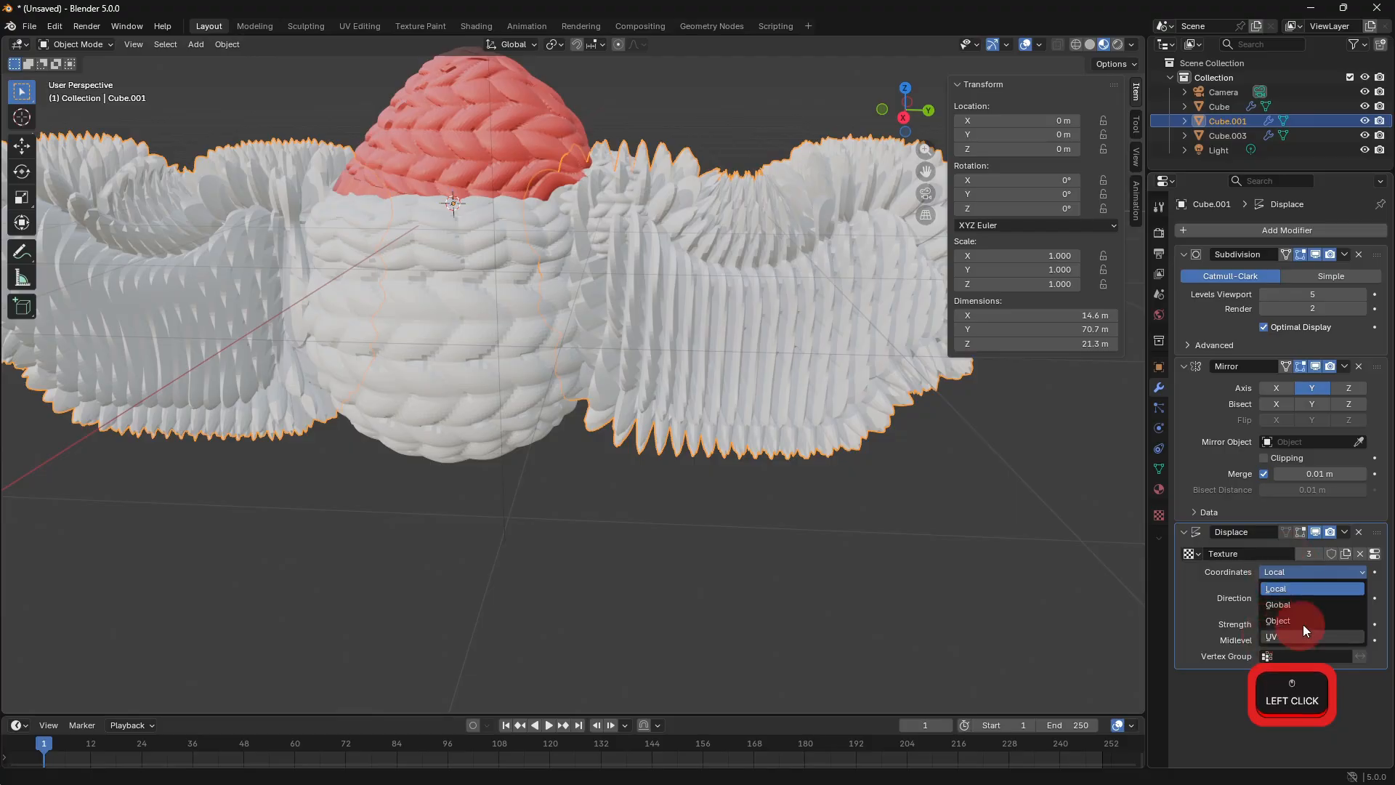
{"action": "left_click", "coordinate": [1295, 633]}
{"action": "left_click", "coordinate": [1296, 636]}
{"action": "type", "text": ".1"}
{"action": "key", "text": "Return"}
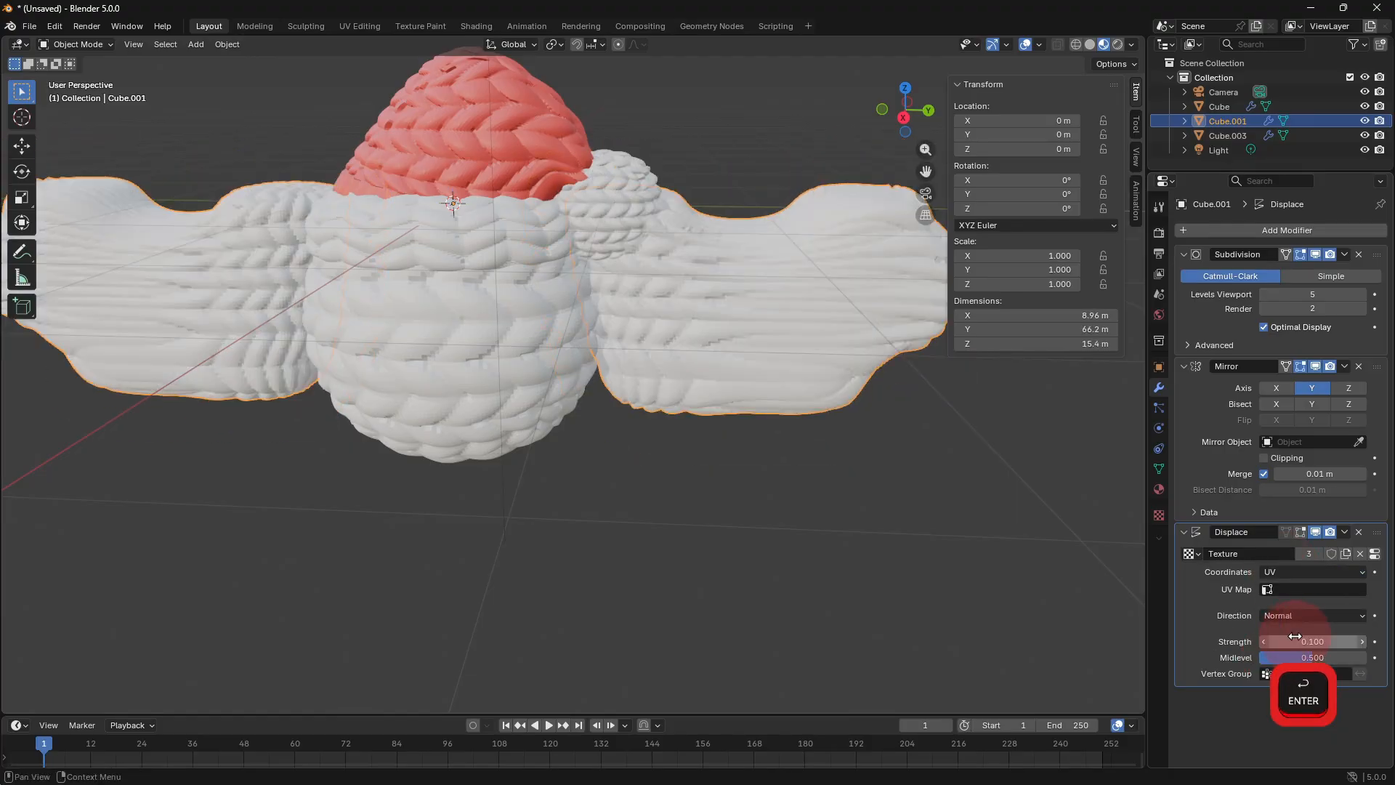
Unwrap all faces of the mirrored block with Smart UV Project and set its viewport subdivision level to 6.
{"action": "key", "text": "Tab"}
{"action": "key", "text": "a"}
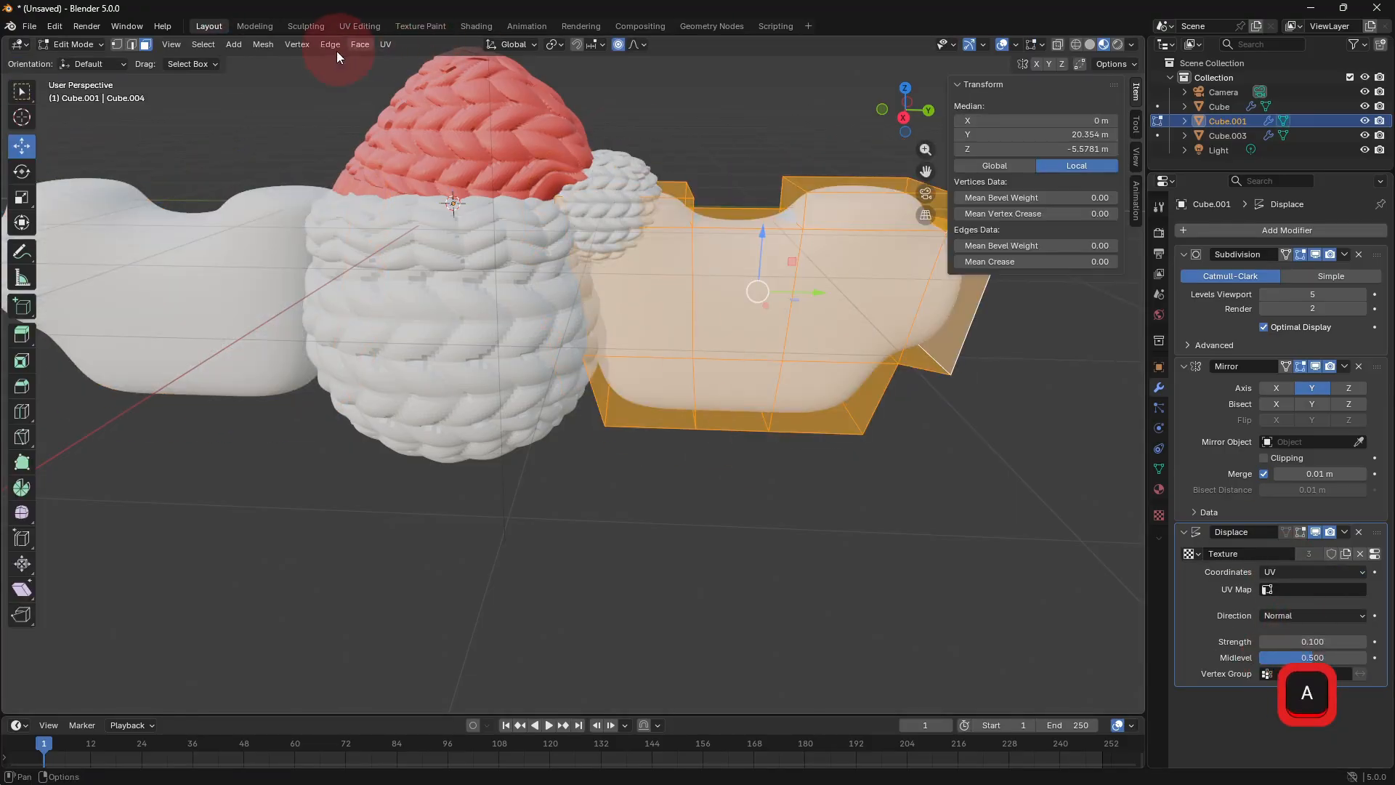
{"action": "left_click", "coordinate": [385, 44]}
{"action": "left_click", "coordinate": [432, 110]}
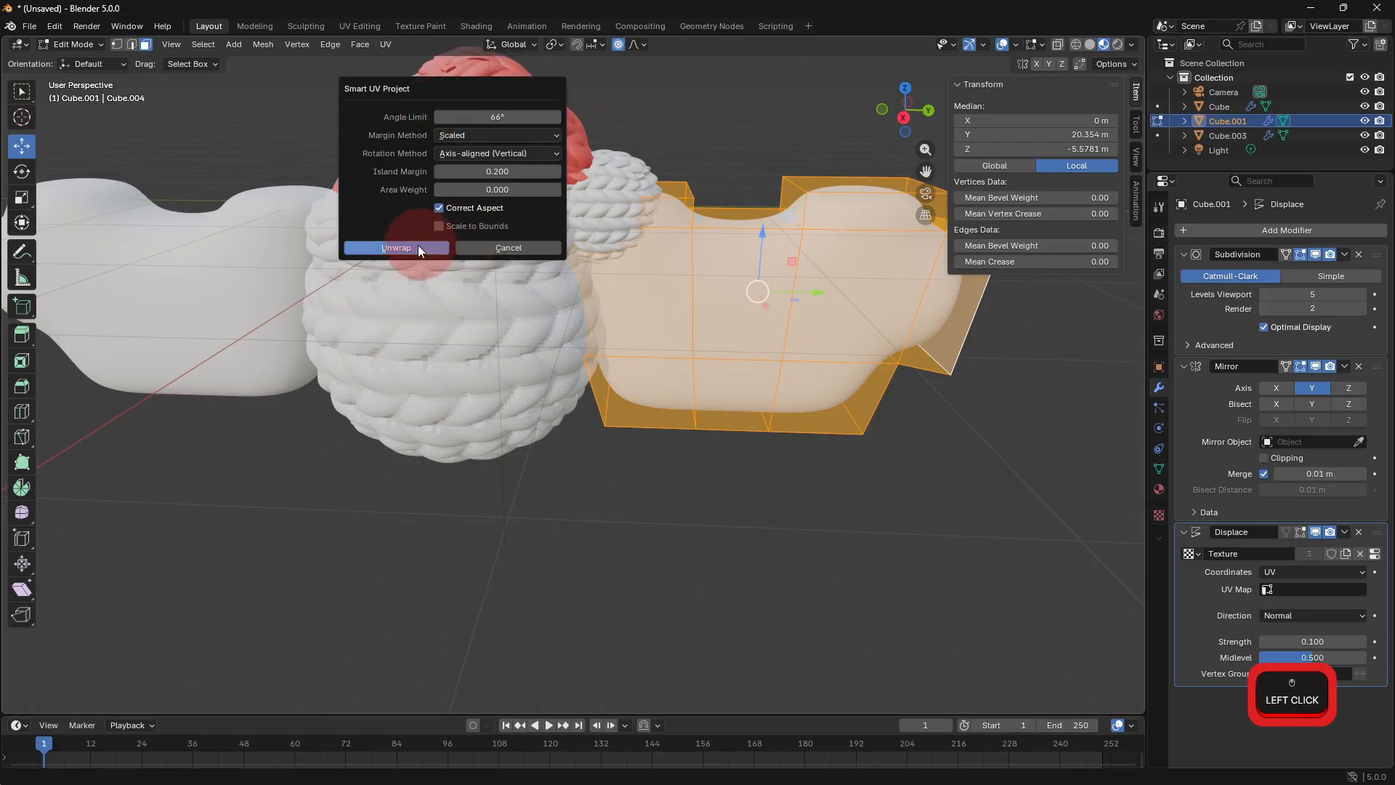
{"action": "left_click", "coordinate": [417, 246]}
{"action": "key", "text": "Tab"}
{"action": "left_click", "coordinate": [996, 503]}
{"action": "middle_click_drag", "start_coordinate": [770, 432], "coordinate": [770, 426]}
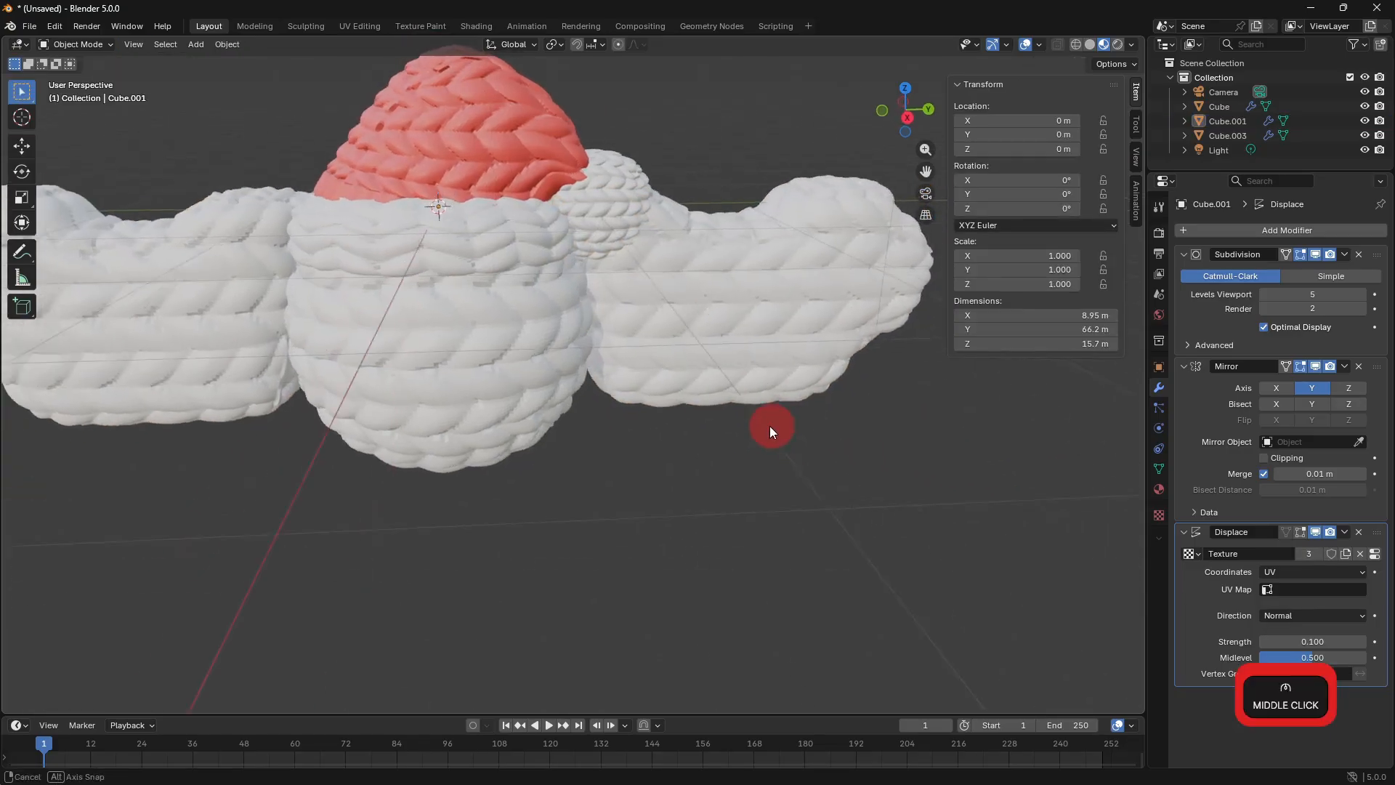
{"action": "left_click", "coordinate": [770, 410]}
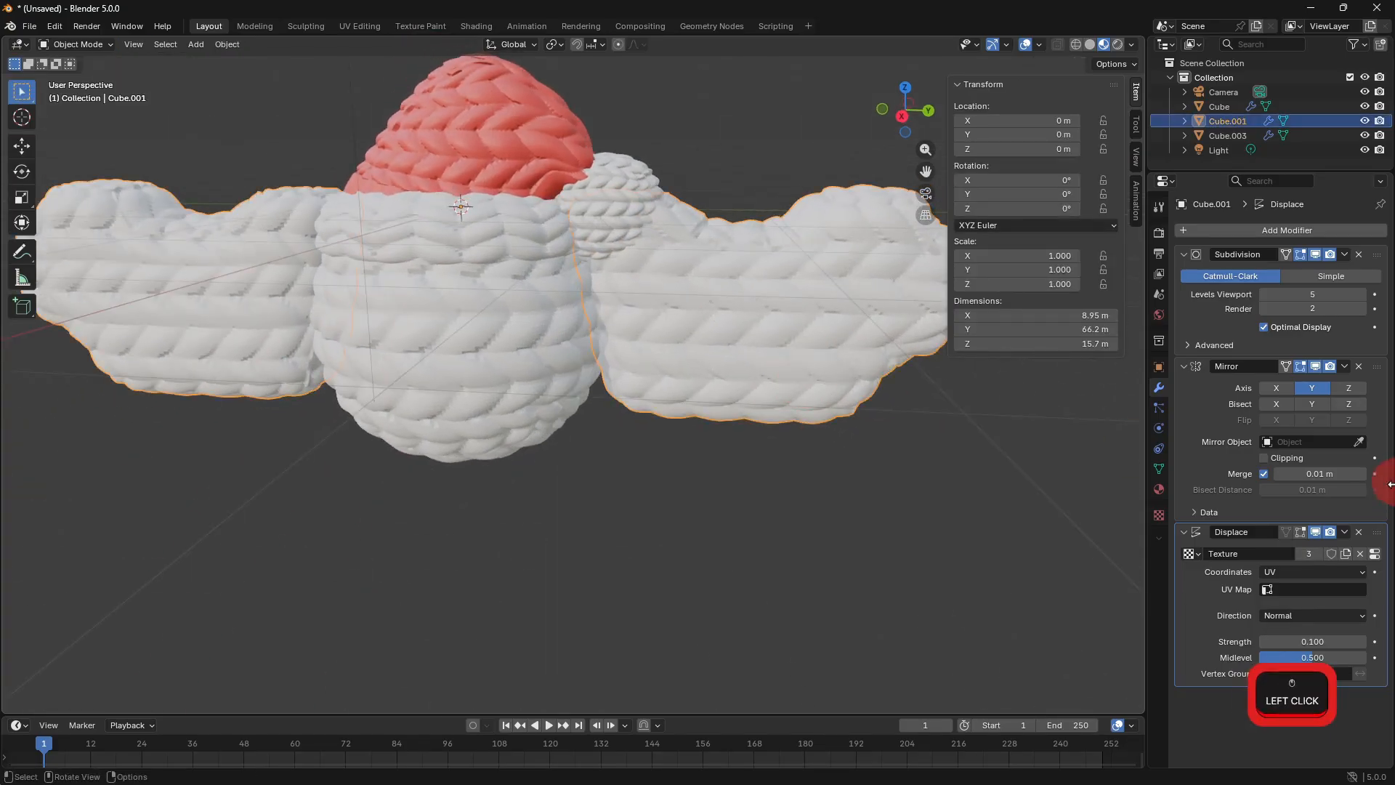
{"action": "left_click", "coordinate": [1359, 294]}
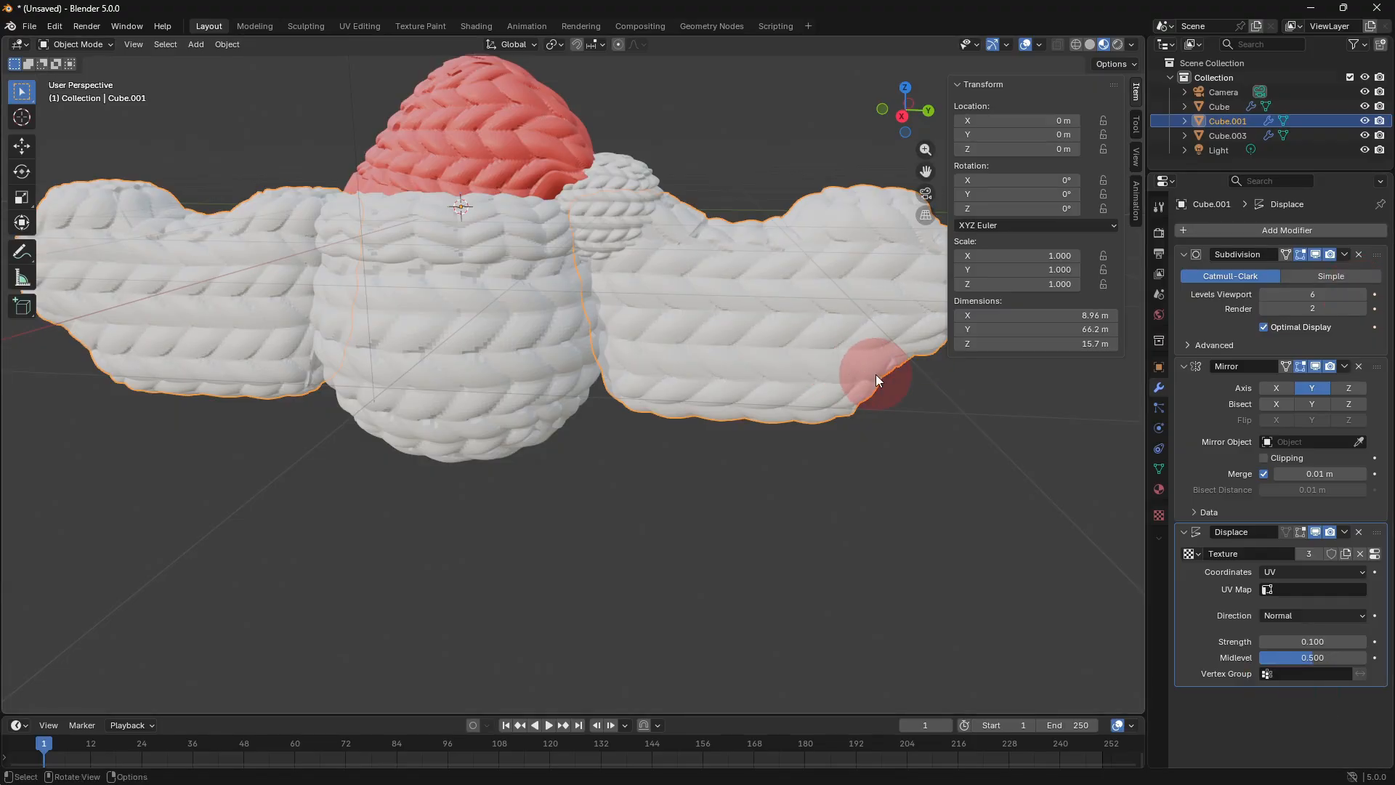
Move the whole mesh of the mirrored block slightly inward along Y, toward the body.
{"action": "key", "text": "Tab"}
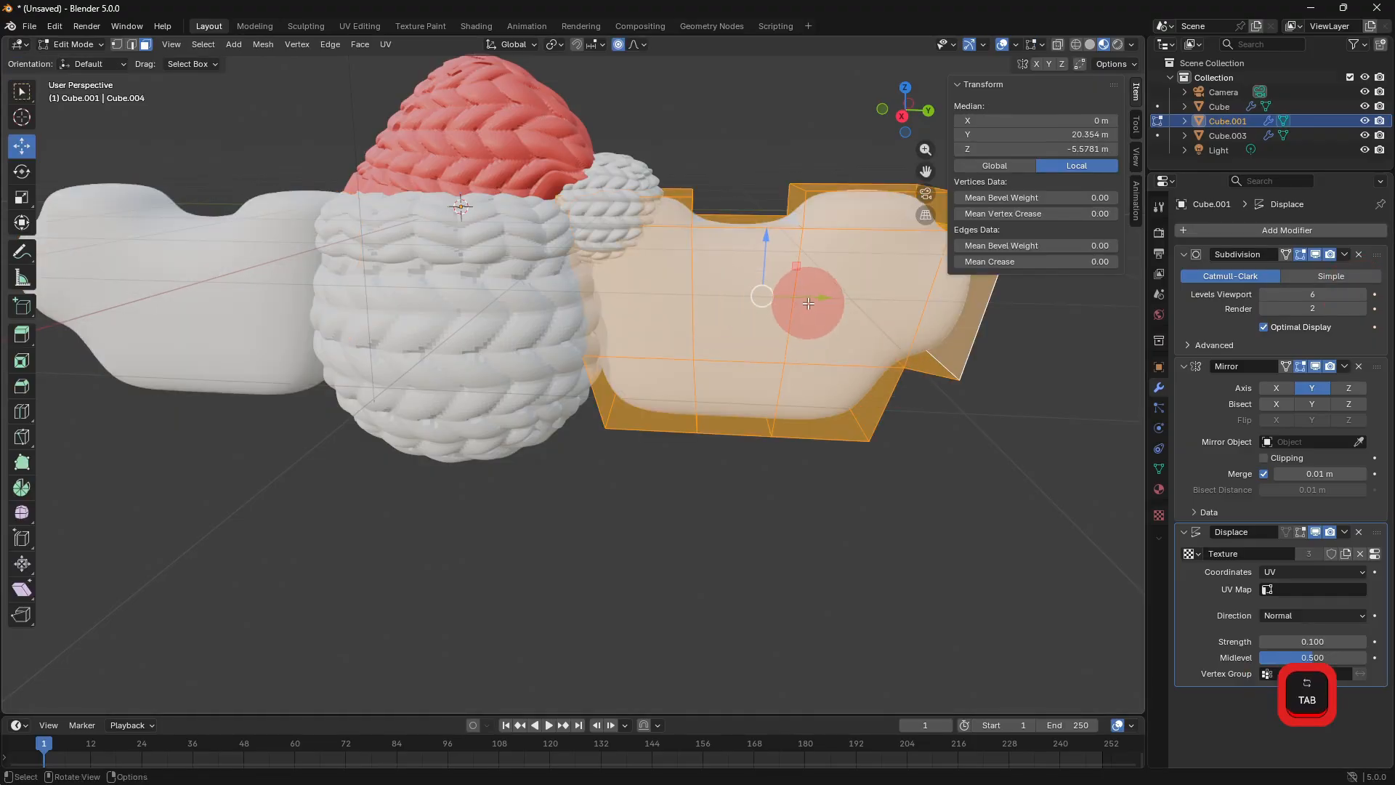
{"action": "left_click_drag", "start_coordinate": [805, 300], "coordinate": [795, 303]}
{"action": "left_click", "coordinate": [934, 457]}
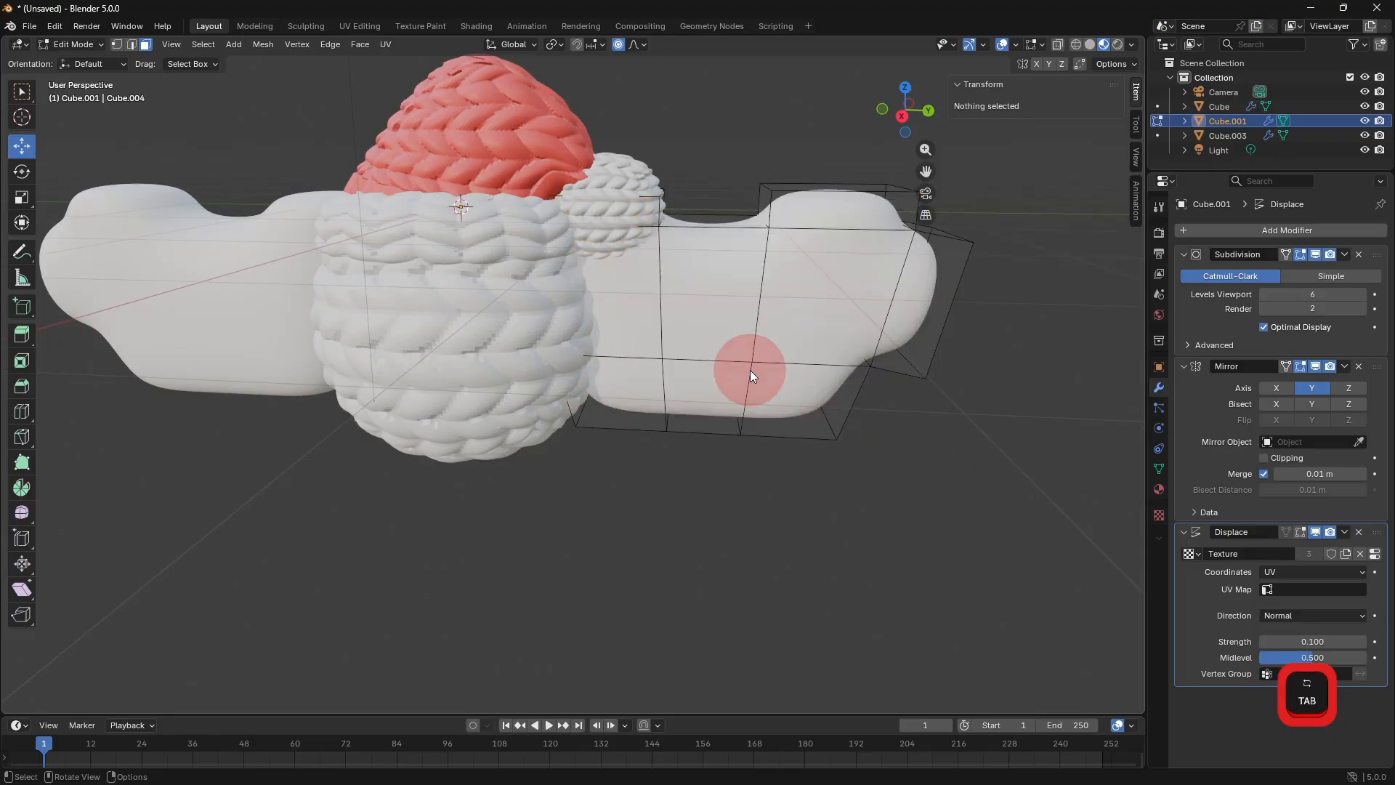
Inset the six front faces of the mirrored block, covering its upper and lower rows, as one region.
{"action": "left_click", "coordinate": [639, 311]}
{"action": "left_click", "coordinate": [712, 320], "text": "shift"}
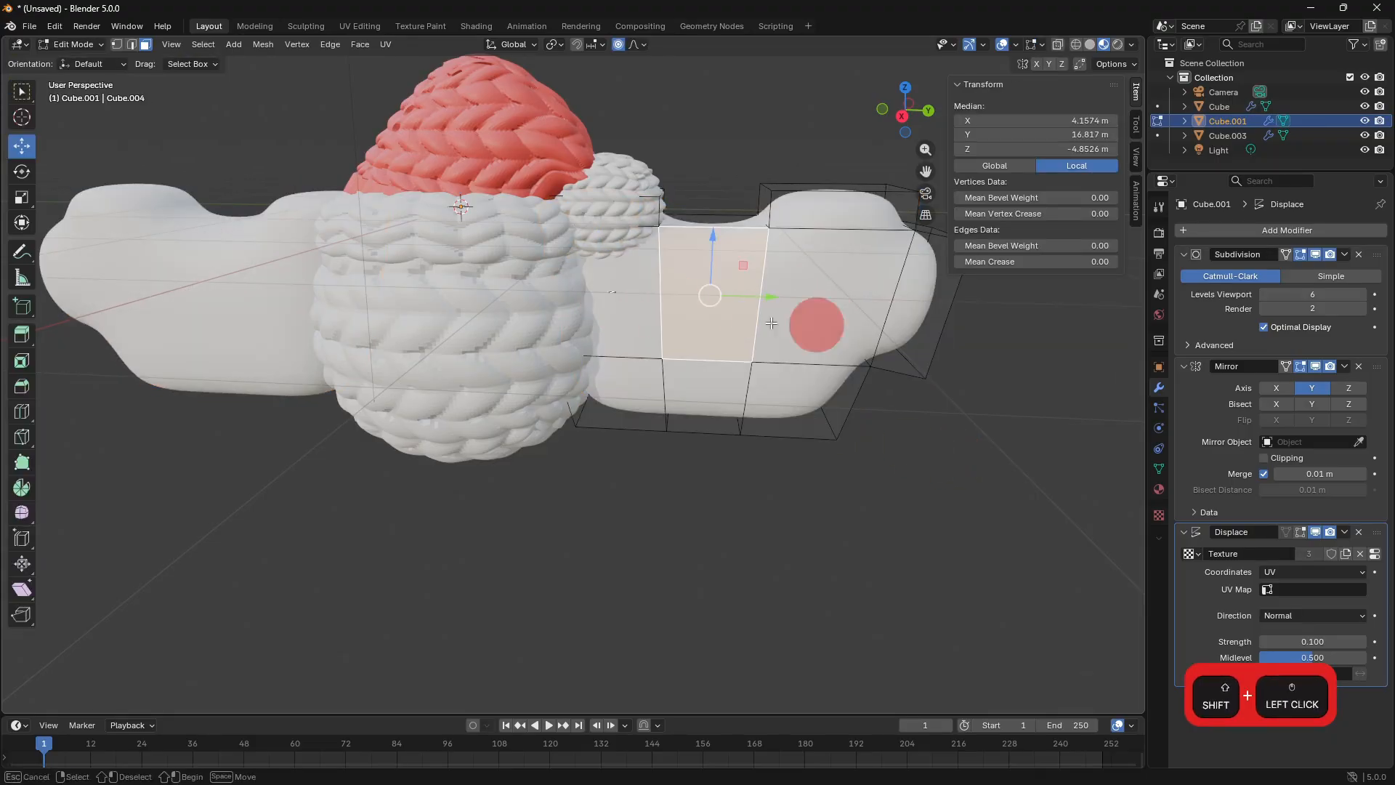
{"action": "left_click", "coordinate": [829, 368], "text": "shift"}
{"action": "left_click", "coordinate": [913, 342], "text": "shift"}
{"action": "left_click", "coordinate": [841, 315], "text": "shift"}
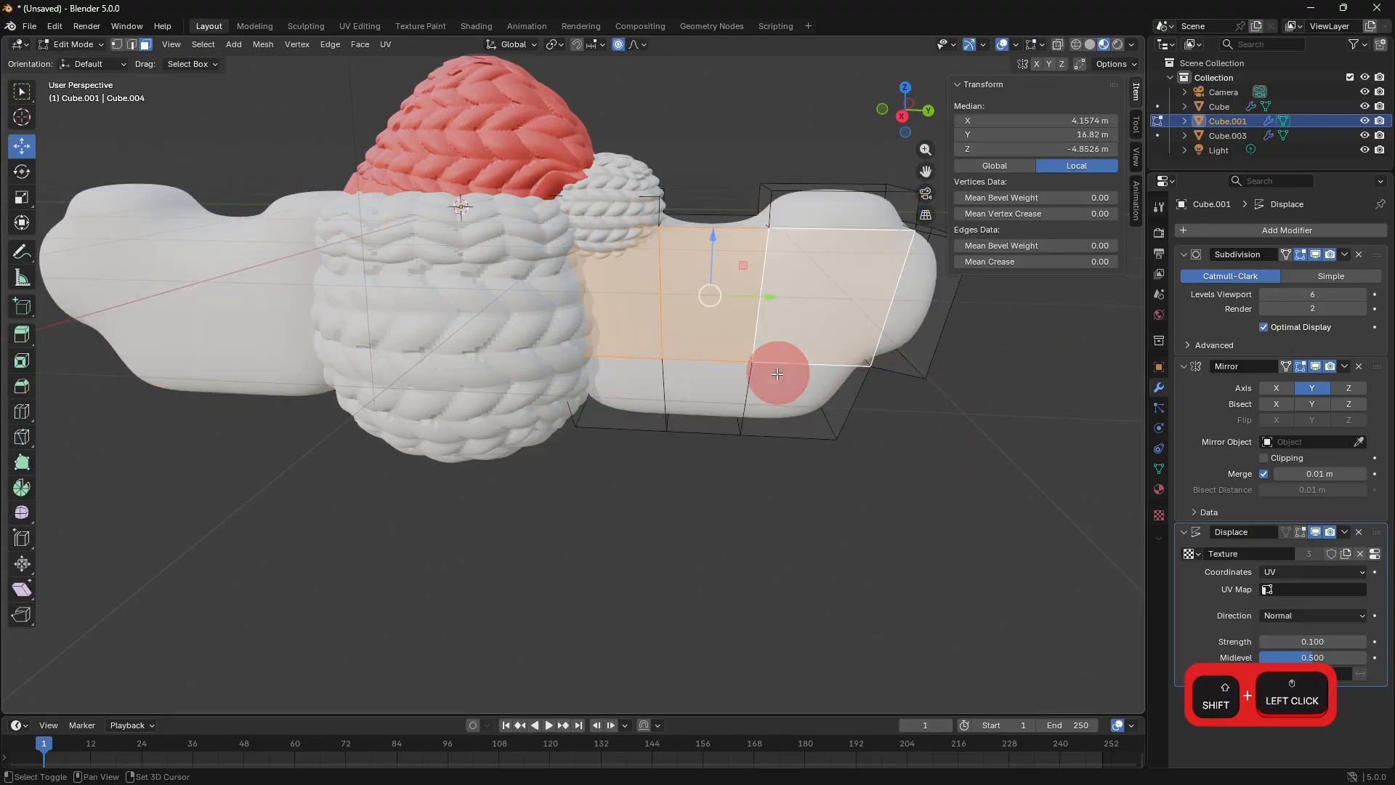
{"action": "left_click", "coordinate": [778, 372], "text": "shift"}
{"action": "left_click", "coordinate": [641, 389], "text": "shift"}
{"action": "left_click", "coordinate": [639, 389], "text": "shift"}
{"action": "left_click", "coordinate": [681, 393], "text": "shift"}
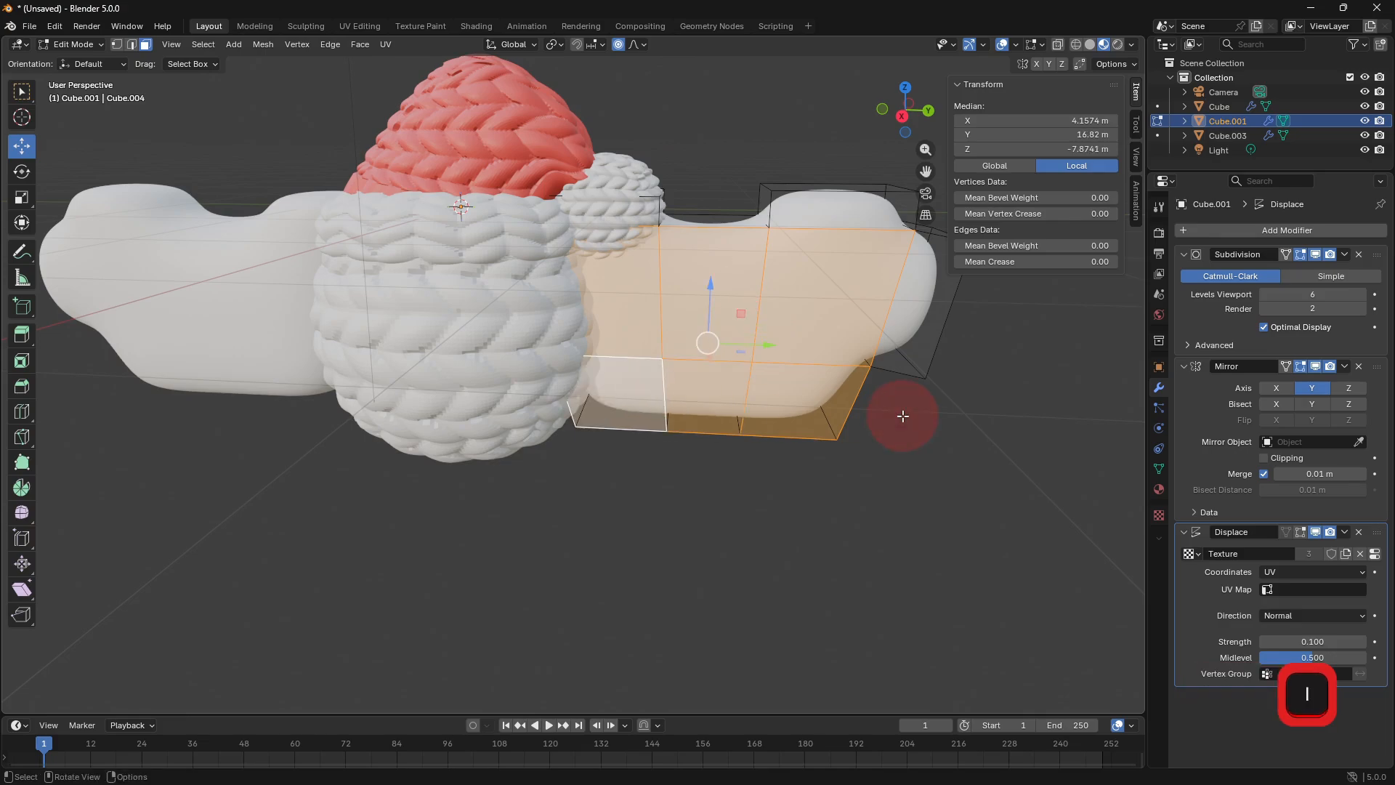
{"action": "key", "text": "i"}
{"action": "left_click", "coordinate": [869, 436]}
{"action": "middle_click_drag", "start_coordinate": [869, 436], "coordinate": [679, 443]}
Turn off proportional editing and push the inset front faces inward along X to about 0.47 m.
{"action": "left_click_drag", "start_coordinate": [559, 382], "coordinate": [647, 379]}
{"action": "key", "text": "ctrl+z"}
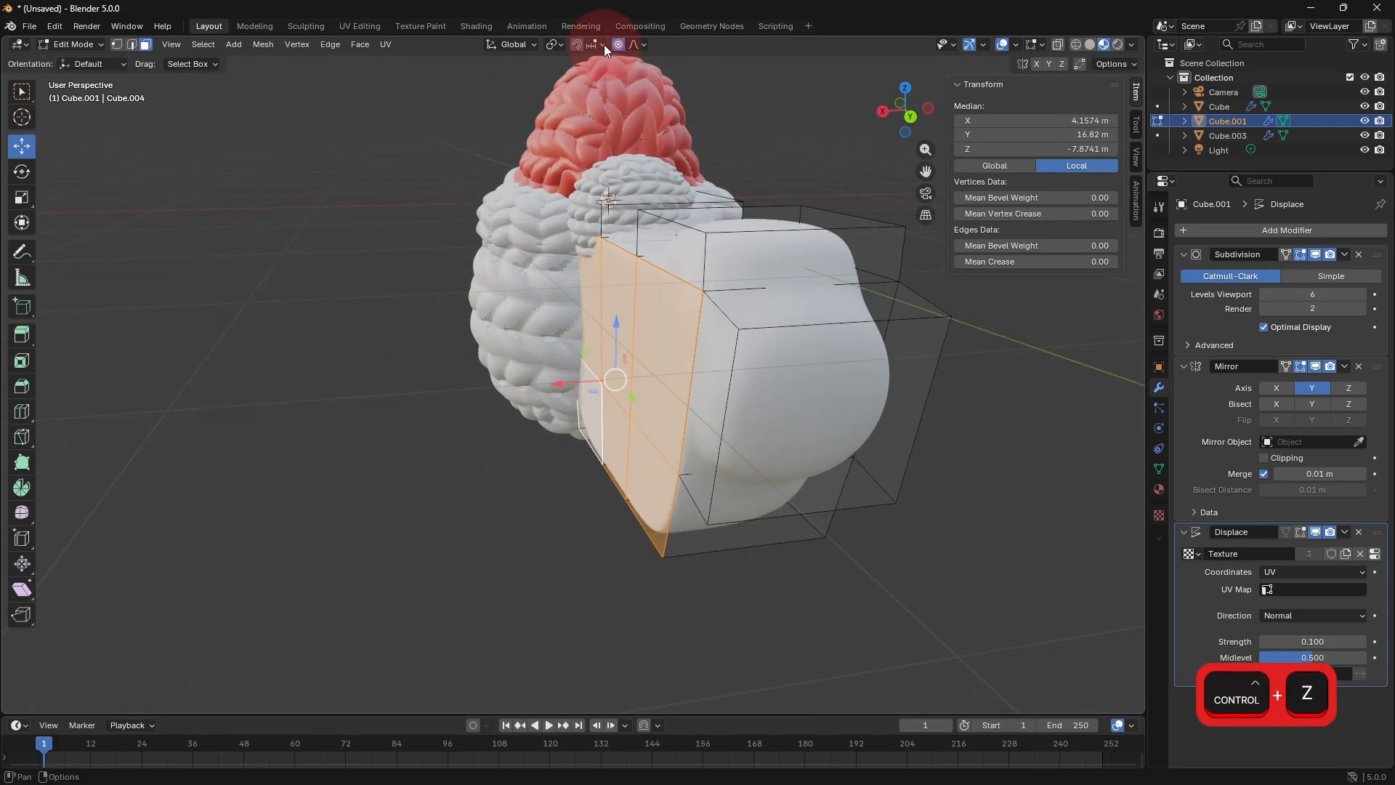
{"action": "left_click", "coordinate": [618, 44]}
{"action": "left_click_drag", "start_coordinate": [563, 385], "coordinate": [639, 385]}
{"action": "middle_click_drag", "start_coordinate": [584, 596], "coordinate": [956, 564]}
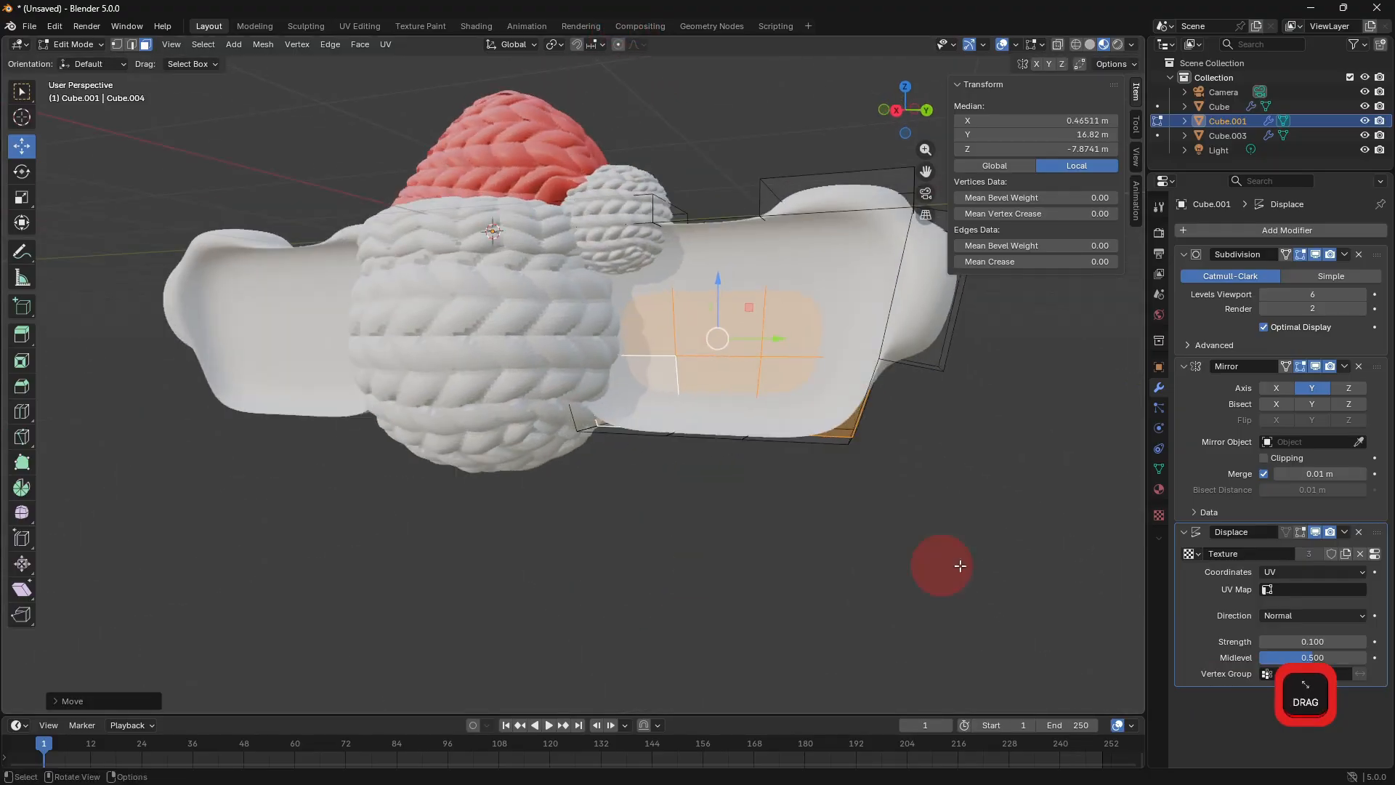
Scale the recessed front faces down slightly and return to object mode.
{"action": "key", "text": "s"}
{"action": "left_click", "coordinate": [928, 541]}
{"action": "left_click", "coordinate": [657, 539]}
{"action": "key", "text": "Tab"}
{"action": "middle_click_drag", "start_coordinate": [683, 527], "coordinate": [739, 542]}
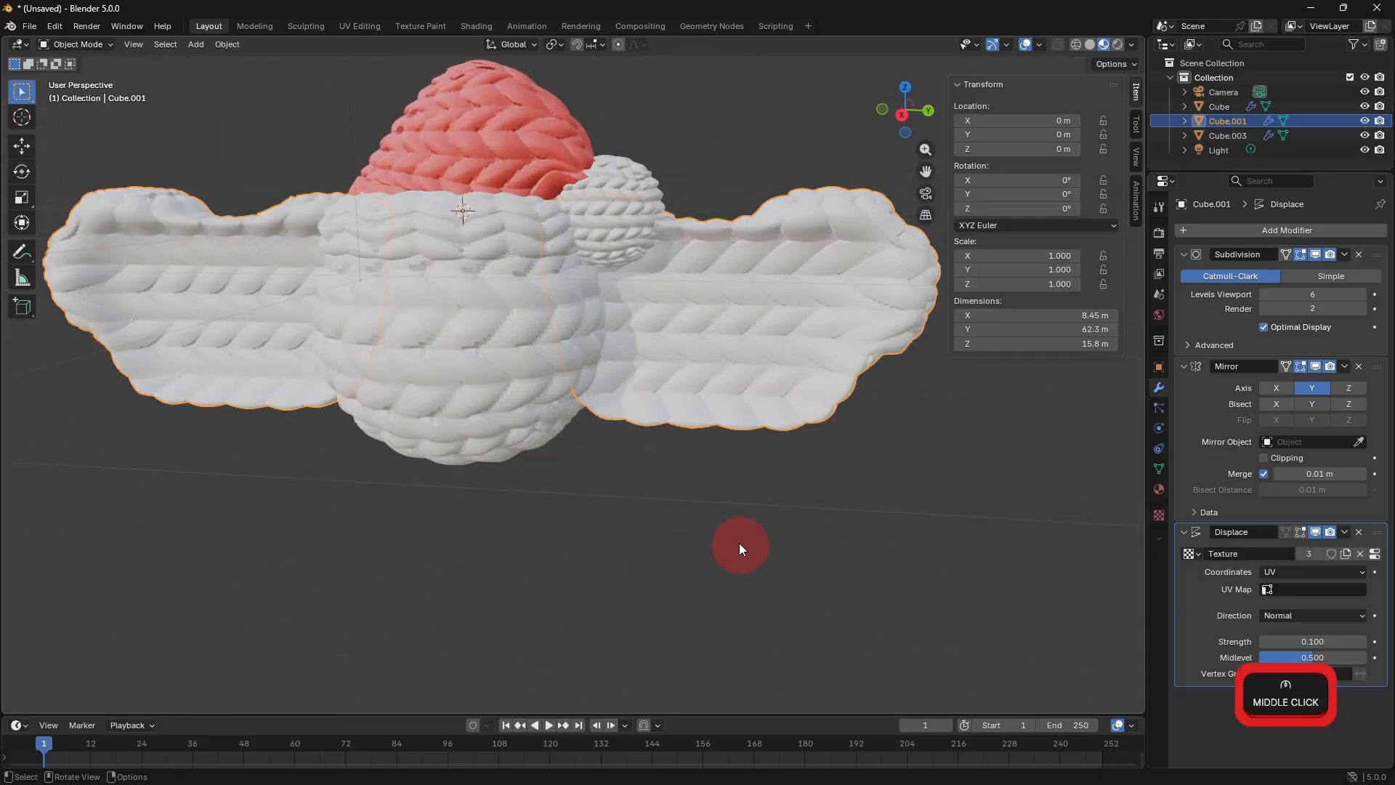
Move the mirrored side shapes along X to about 0.6 m so they line up with the body.
{"action": "left_click", "coordinate": [731, 488]}
{"action": "middle_click_drag", "start_coordinate": [730, 487], "coordinate": [608, 481]}
{"action": "left_click", "coordinate": [629, 394]}
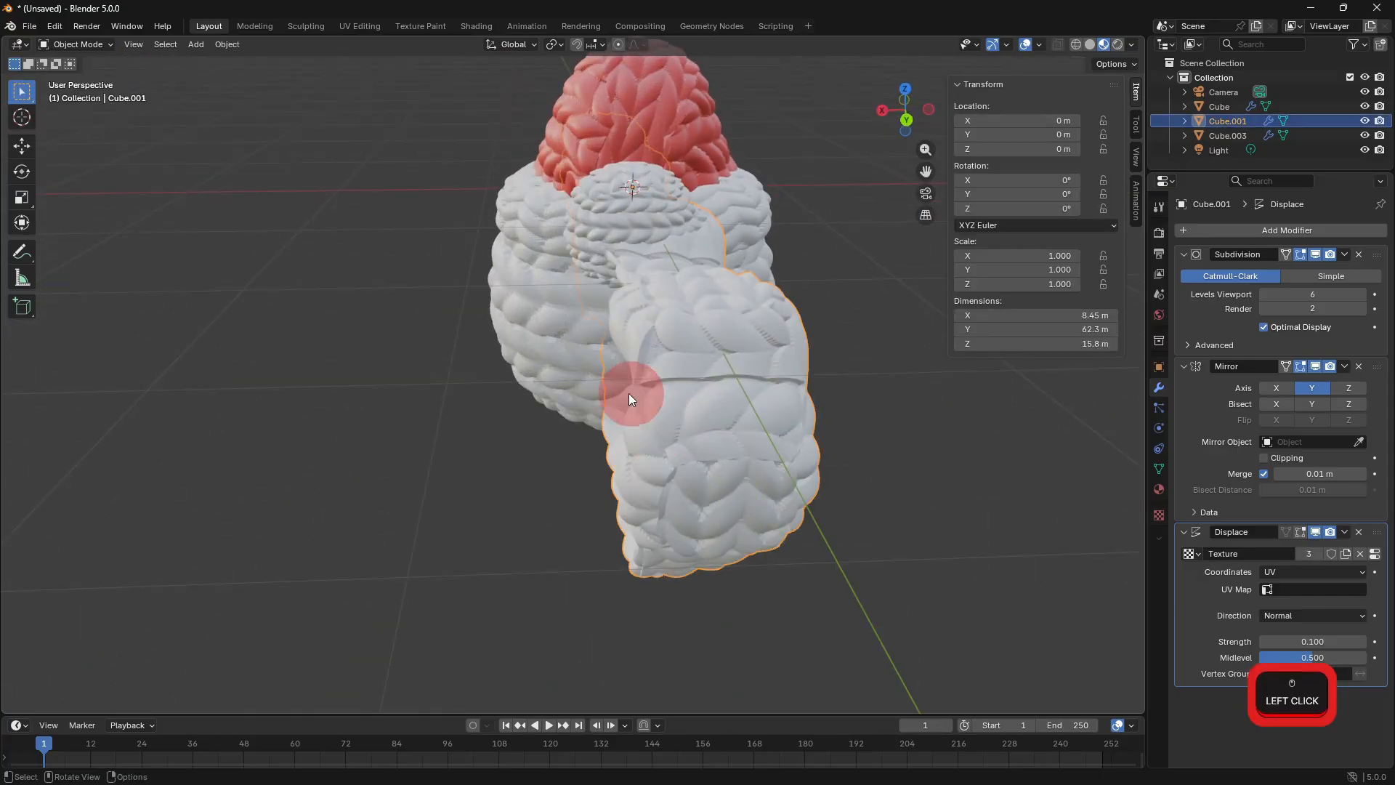
{"action": "key", "text": "g"}
{"action": "key", "text": "x"}
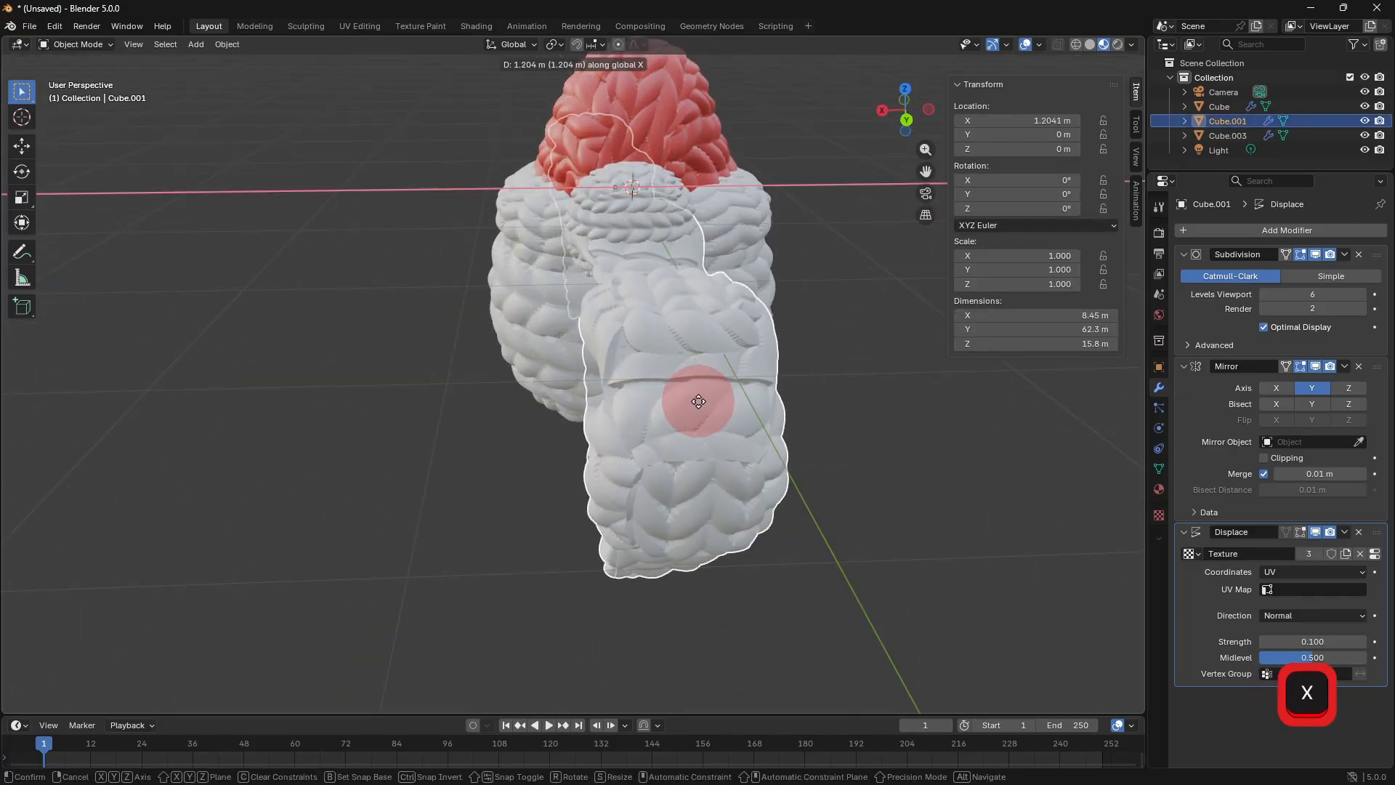
{"action": "left_click", "coordinate": [707, 401]}
{"action": "middle_click_drag", "start_coordinate": [676, 459], "coordinate": [385, 189]}
Rotate the red hat about the Z axis with the Transform tool so its pompom sits behind the head.
{"action": "left_click", "coordinate": [385, 189]}
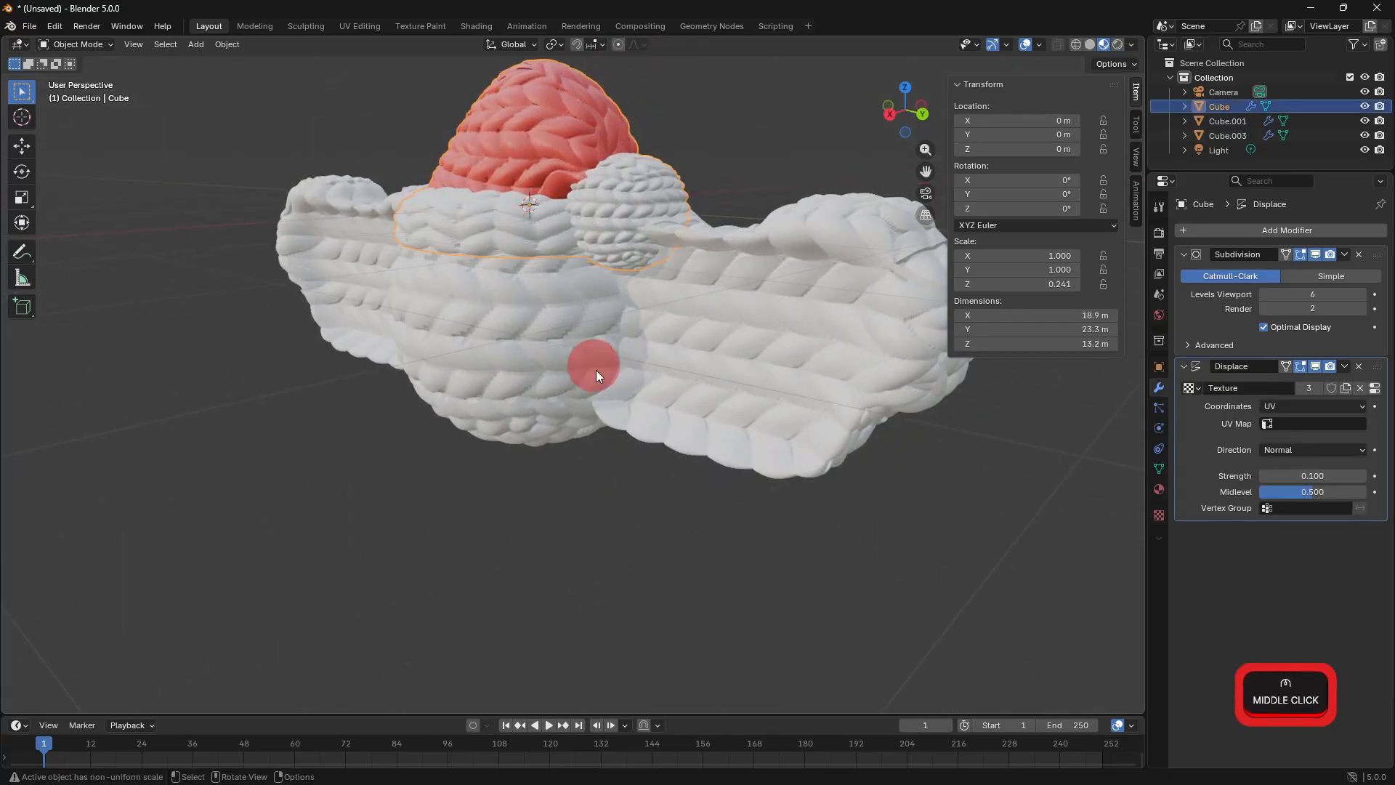
{"action": "middle_click_drag", "start_coordinate": [596, 369], "coordinate": [246, 269]}
{"action": "middle_click_drag", "start_coordinate": [358, 324], "coordinate": [2, 178], "text": "shift"}
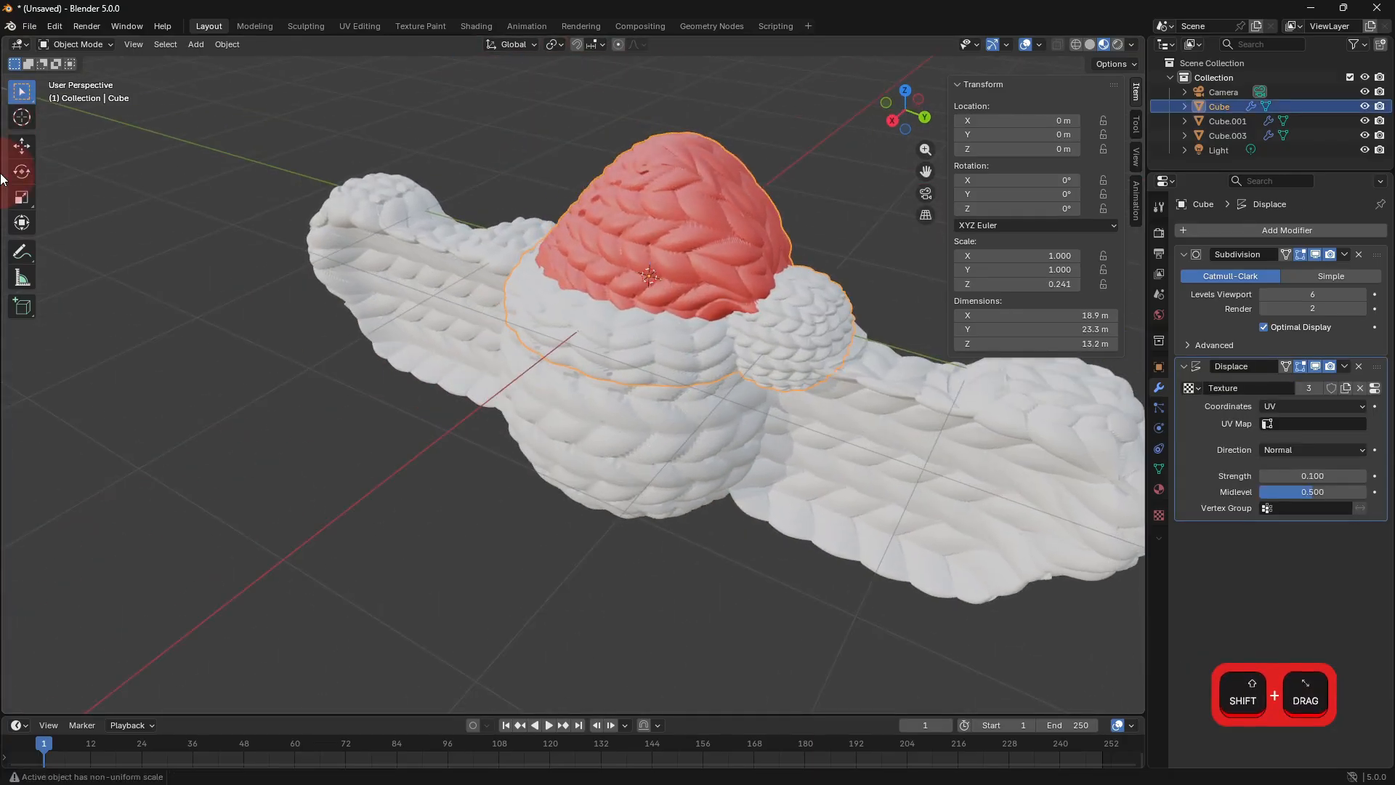
{"action": "left_click", "coordinate": [22, 222]}
{"action": "left_click_drag", "start_coordinate": [635, 311], "coordinate": [700, 567]}
{"action": "middle_click_drag", "start_coordinate": [700, 567], "coordinate": [750, 484]}
Create a new material named Purple on the mirrored side shapes.
{"action": "left_click", "coordinate": [784, 377]}
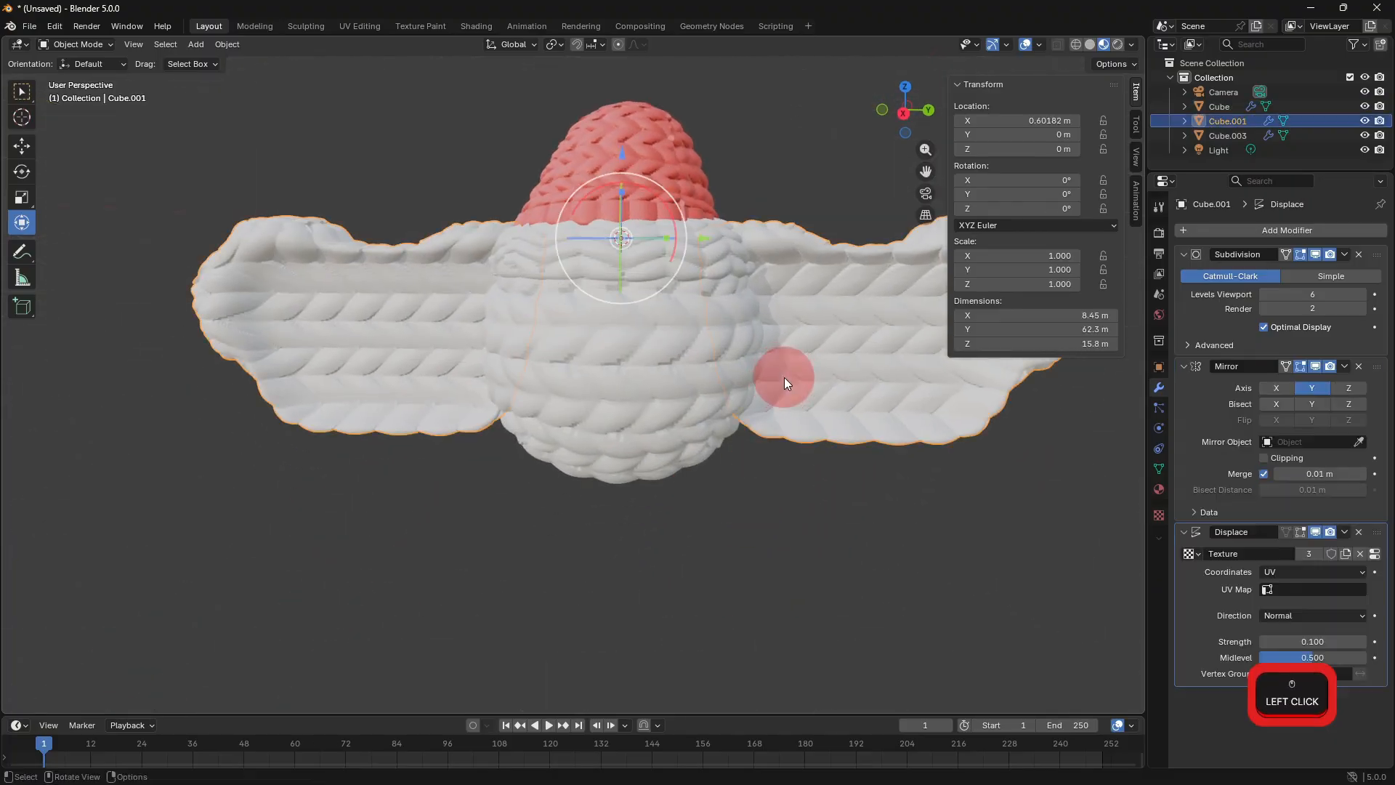
{"action": "left_click", "coordinate": [1158, 489]}
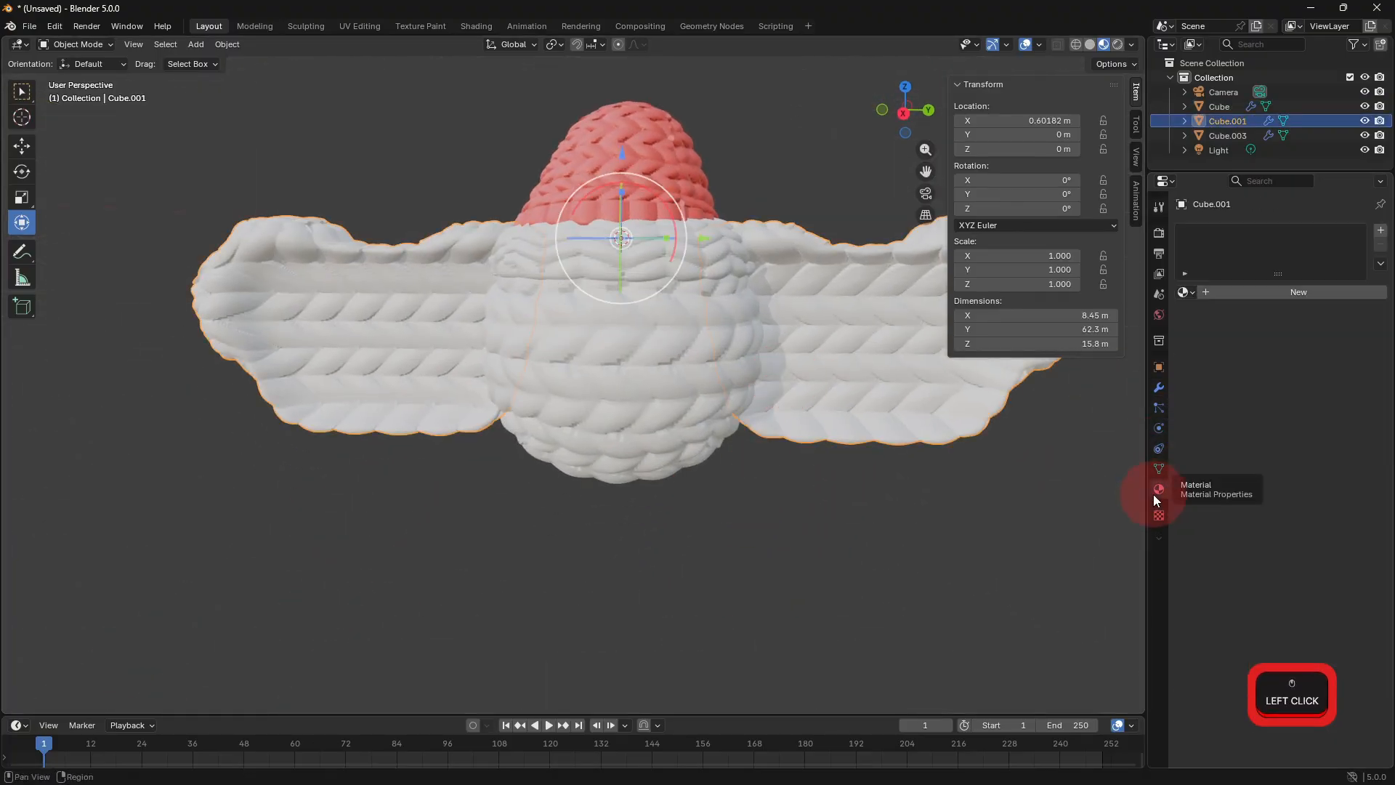
{"action": "left_click", "coordinate": [1221, 294]}
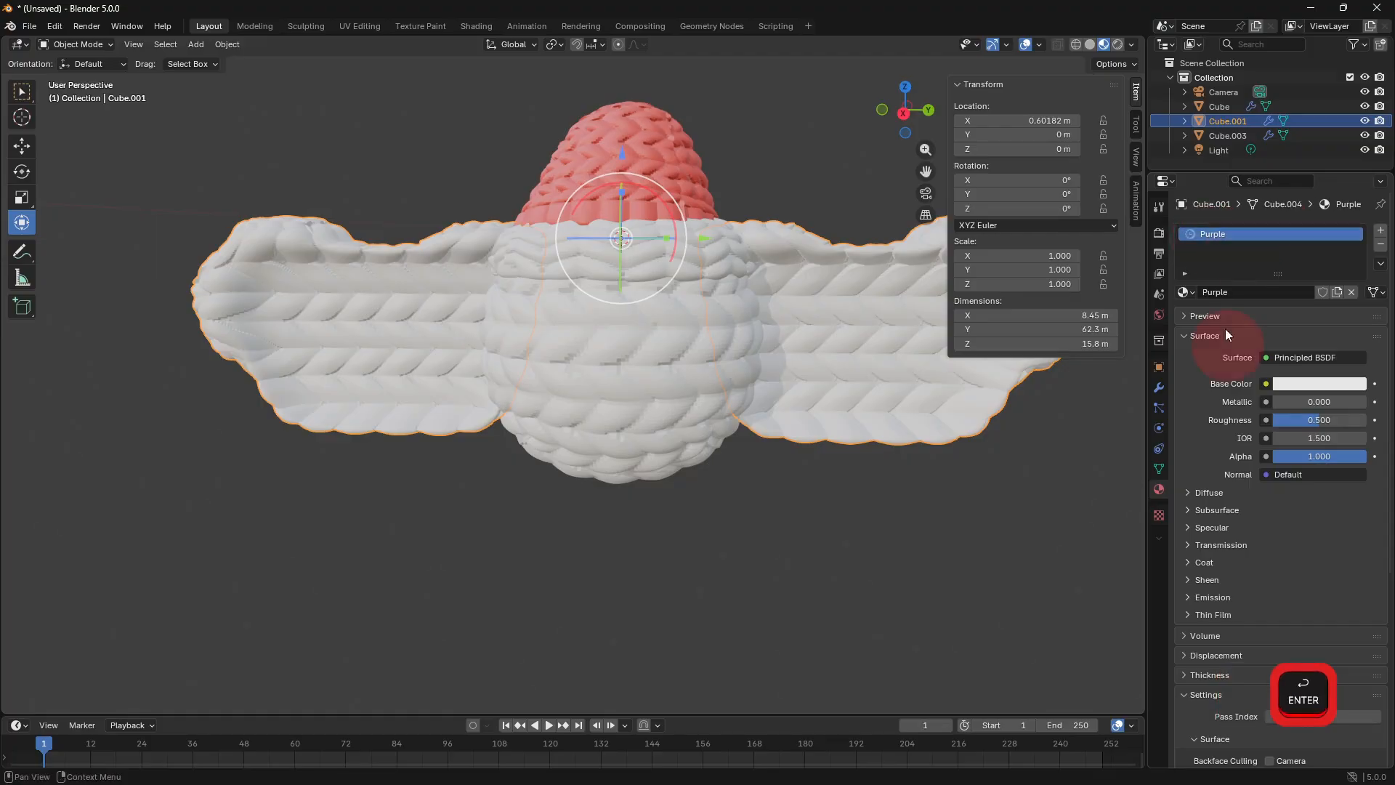
Set the Purple material's base color to a dark purple with hue about 0.805 and saturation about 0.781.
{"action": "left_click", "coordinate": [1319, 384]}
{"action": "left_click", "coordinate": [1310, 164]}
{"action": "left_click_drag", "start_coordinate": [1310, 164], "coordinate": [1321, 215]}
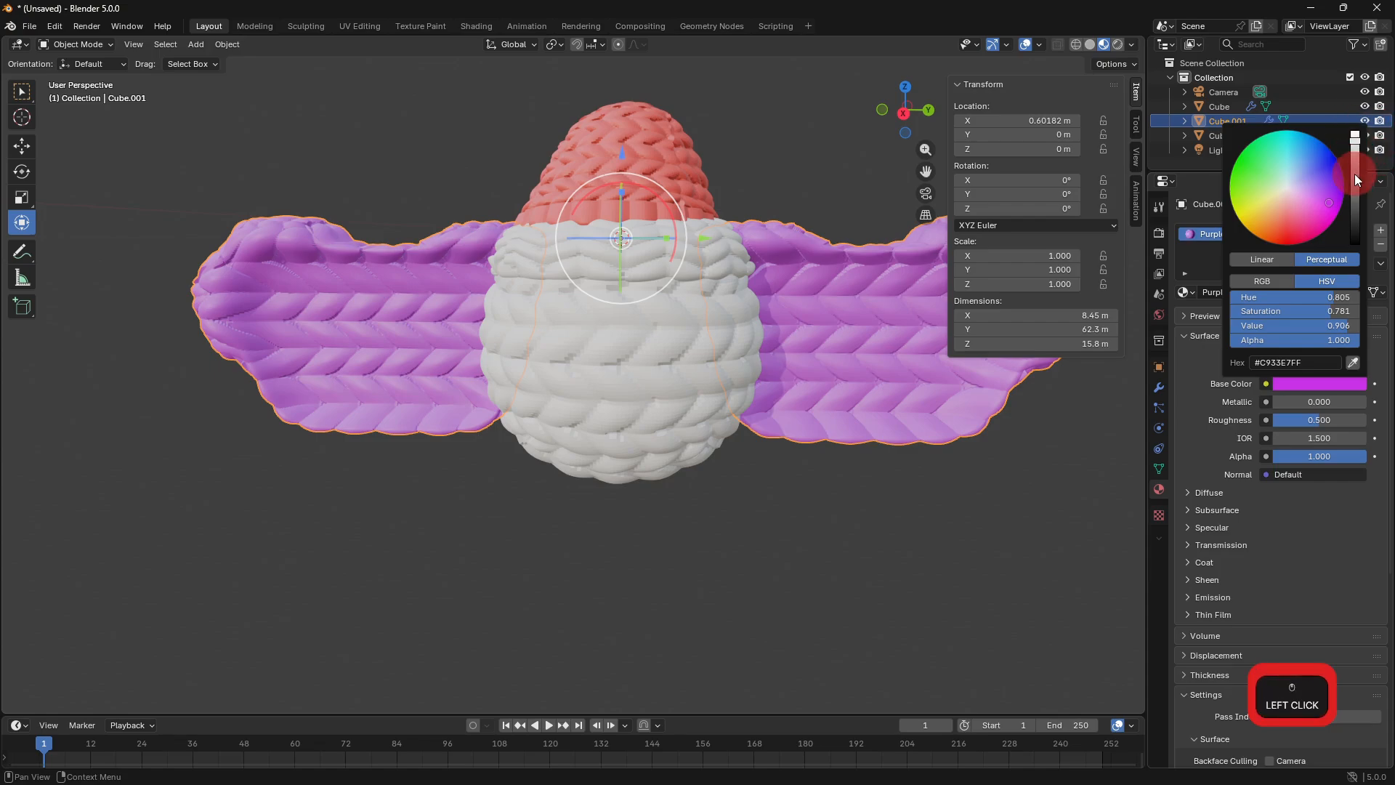
{"action": "left_click_drag", "start_coordinate": [1357, 146], "coordinate": [1355, 175]}
Assign the existing Purple material to the round knitted body.
{"action": "left_click", "coordinate": [702, 356]}
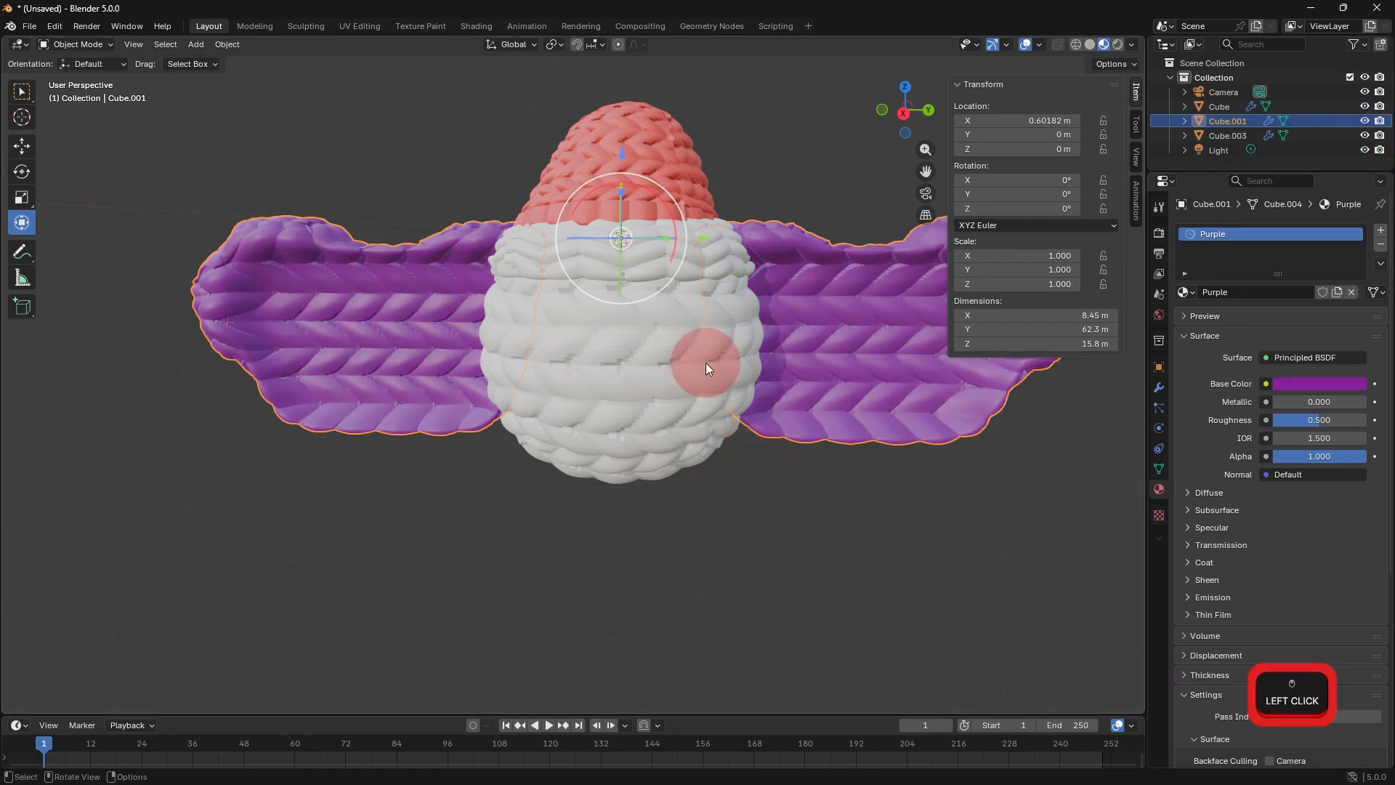
{"action": "left_click", "coordinate": [1185, 292]}
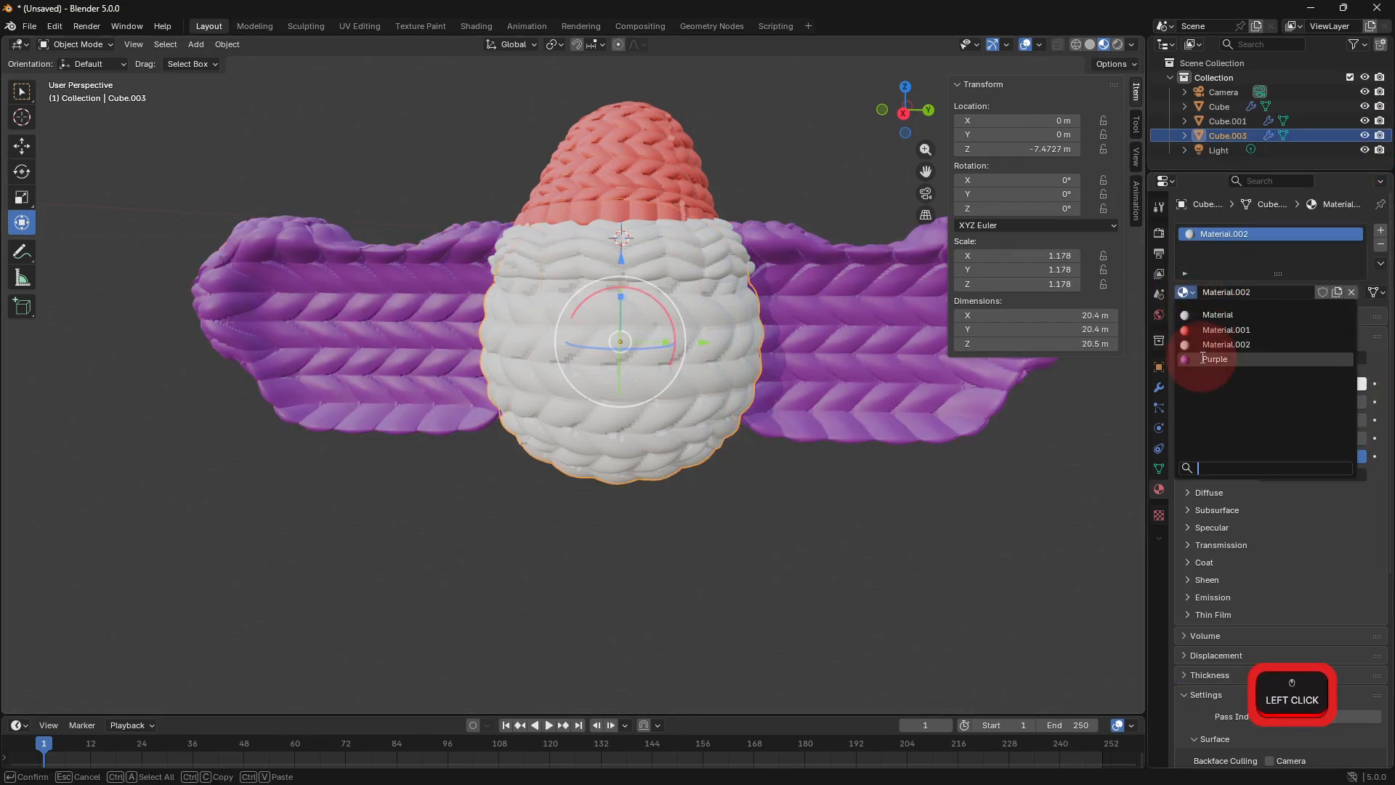
{"action": "left_click", "coordinate": [1210, 379]}
{"action": "left_click", "coordinate": [802, 533]}
{"action": "middle_click_drag", "start_coordinate": [802, 533], "coordinate": [832, 501]}
Add a new cube mesh to the scene and create a new material on it.
{"action": "left_click", "coordinate": [196, 45]}
{"action": "mouse_move", "coordinate": [250, 61]}
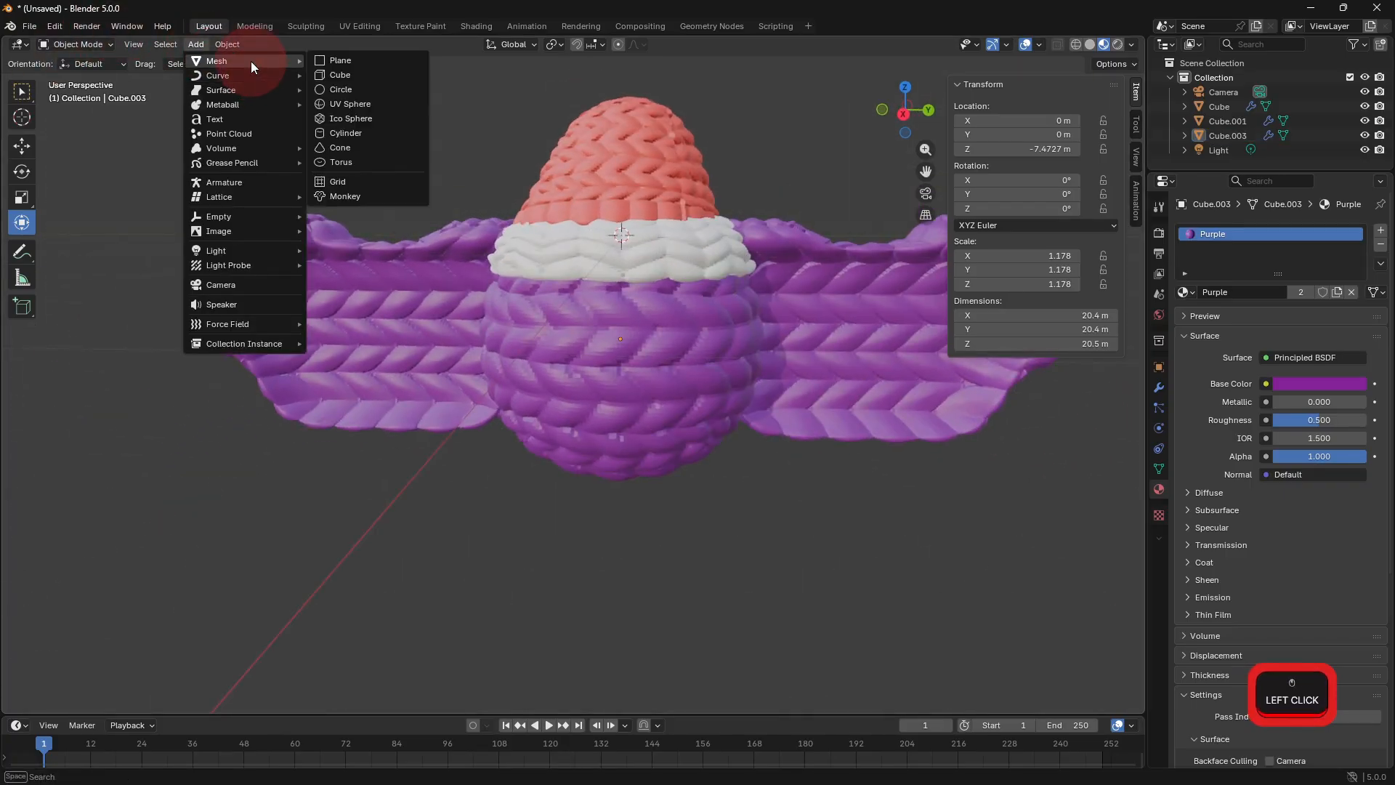
{"action": "left_click", "coordinate": [343, 77]}
{"action": "left_click", "coordinate": [1258, 293]}
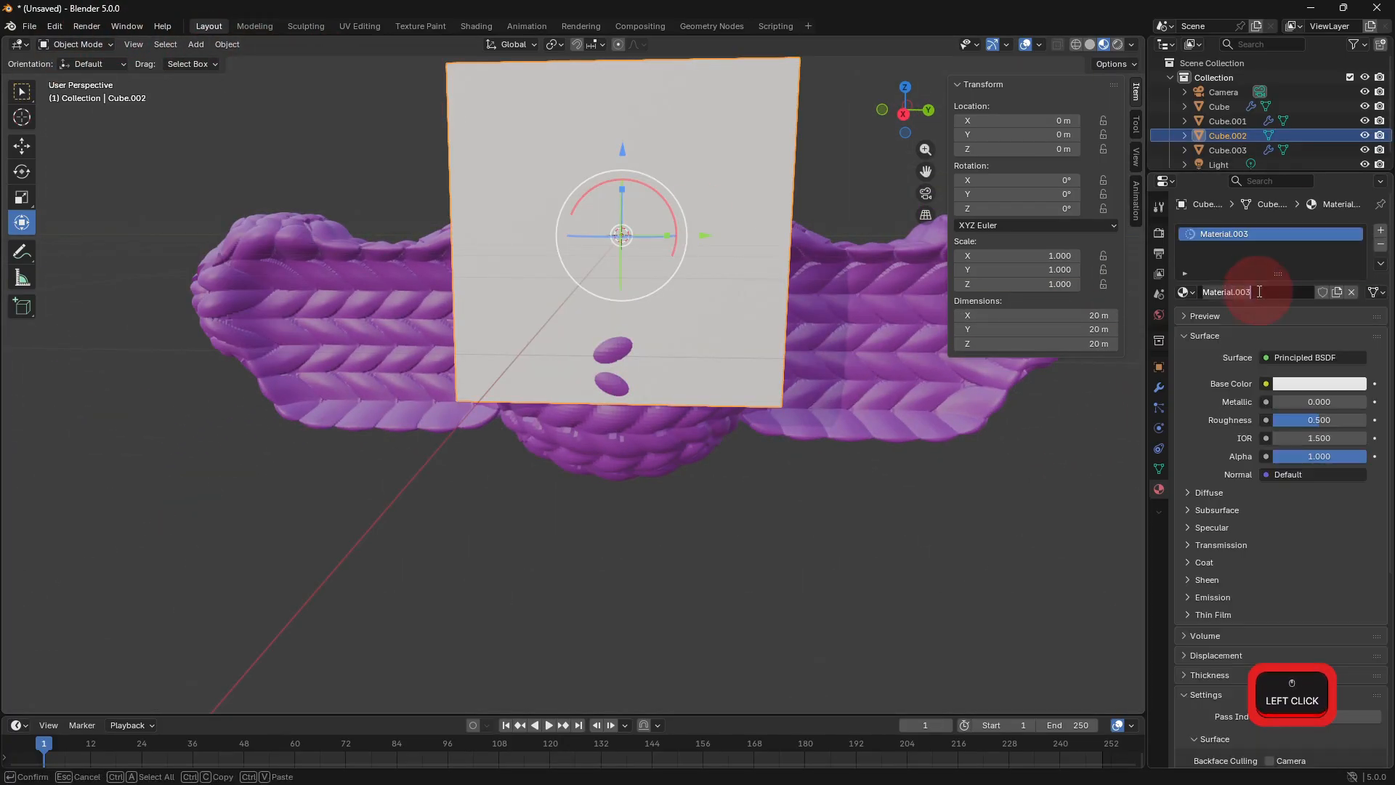
Add a Subdivision Surface modifier and a Mirror modifier to the new cube.
{"action": "left_click", "coordinate": [1159, 387]}
{"action": "left_click", "coordinate": [1253, 229]}
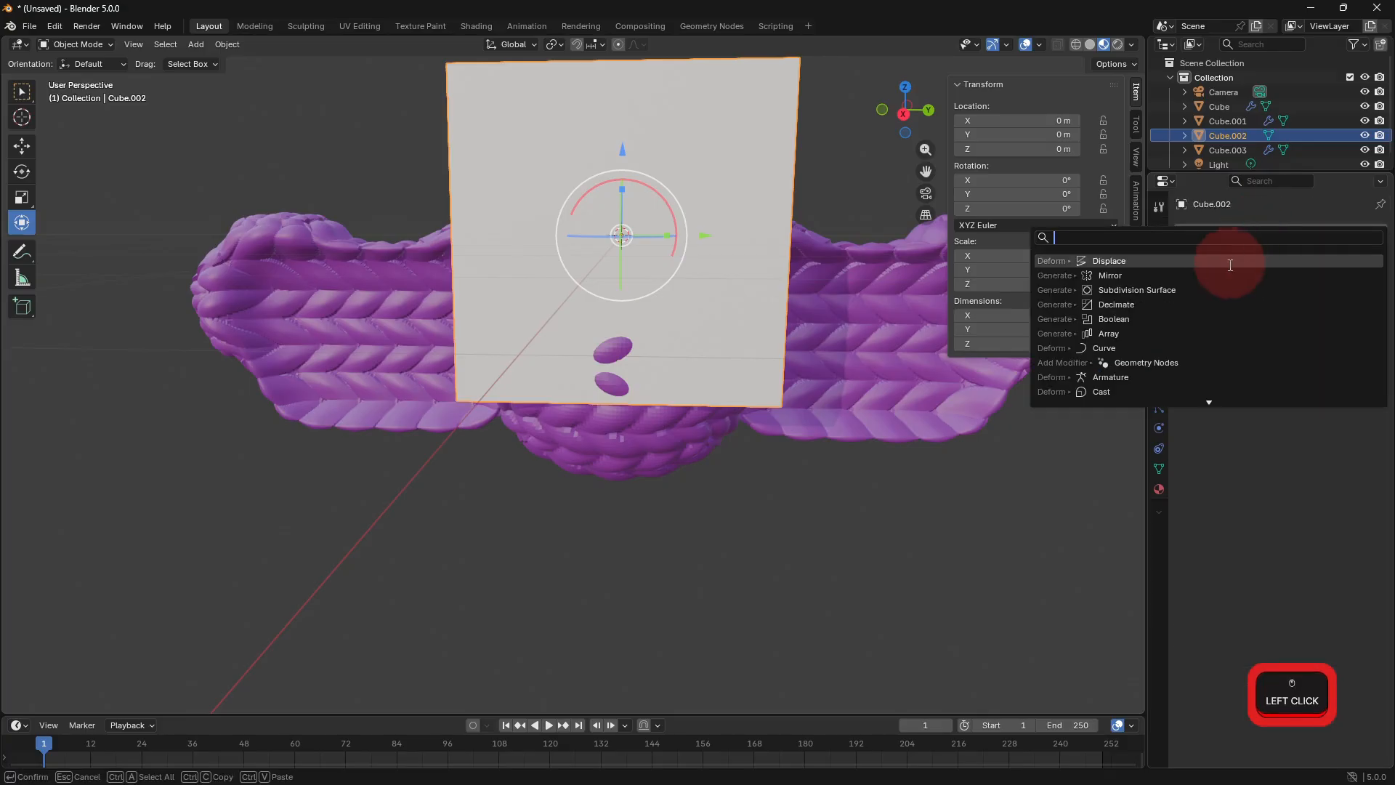
{"action": "left_click", "coordinate": [1202, 289]}
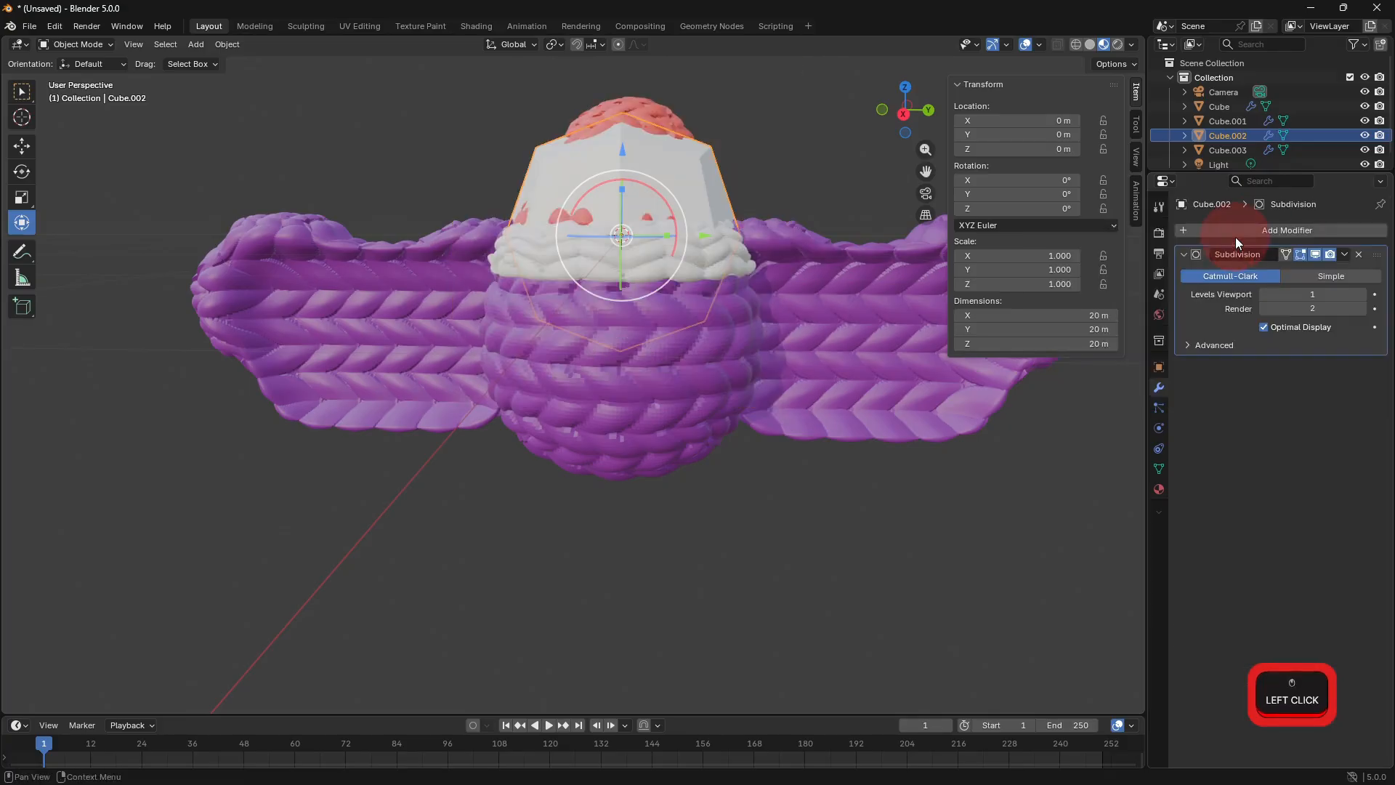
{"action": "left_click", "coordinate": [1236, 228]}
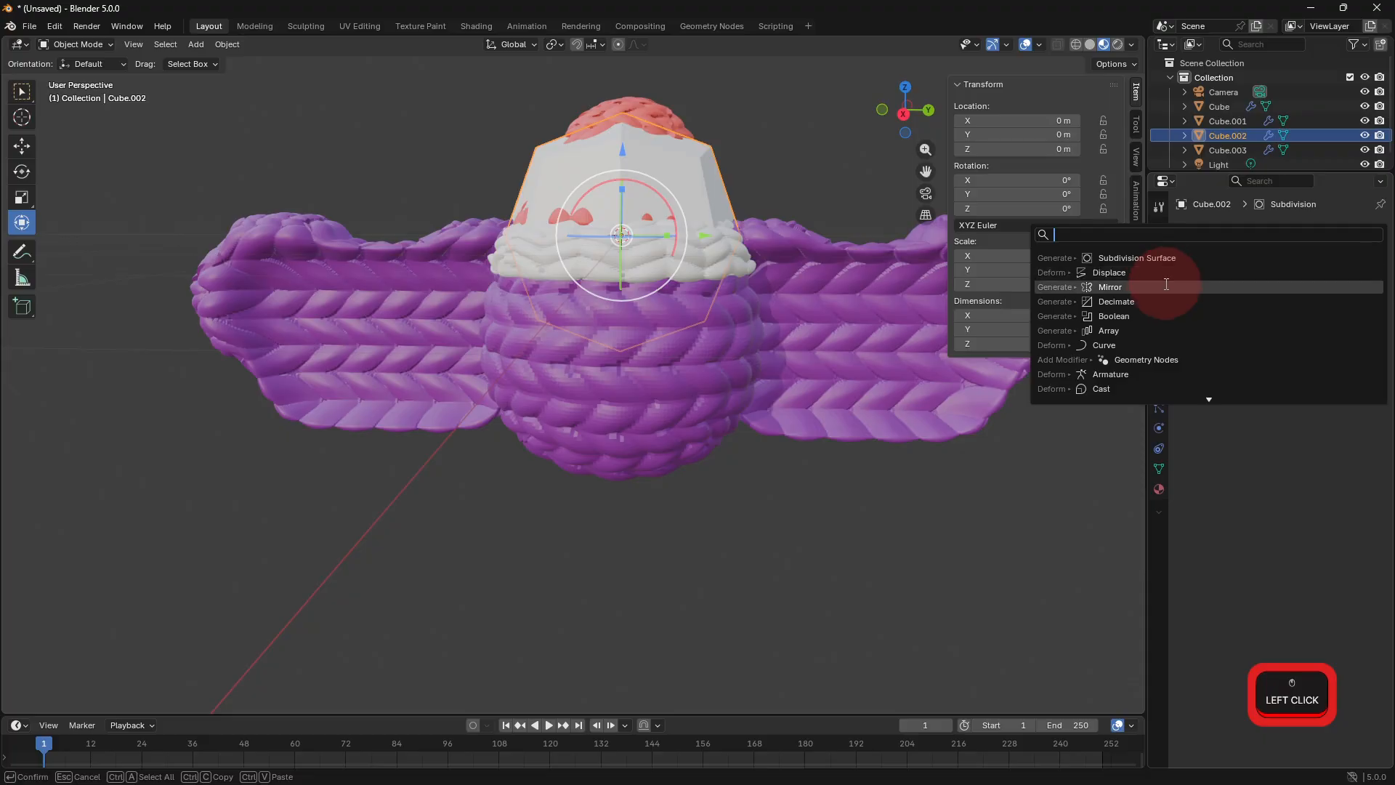
{"action": "left_click", "coordinate": [1167, 286]}
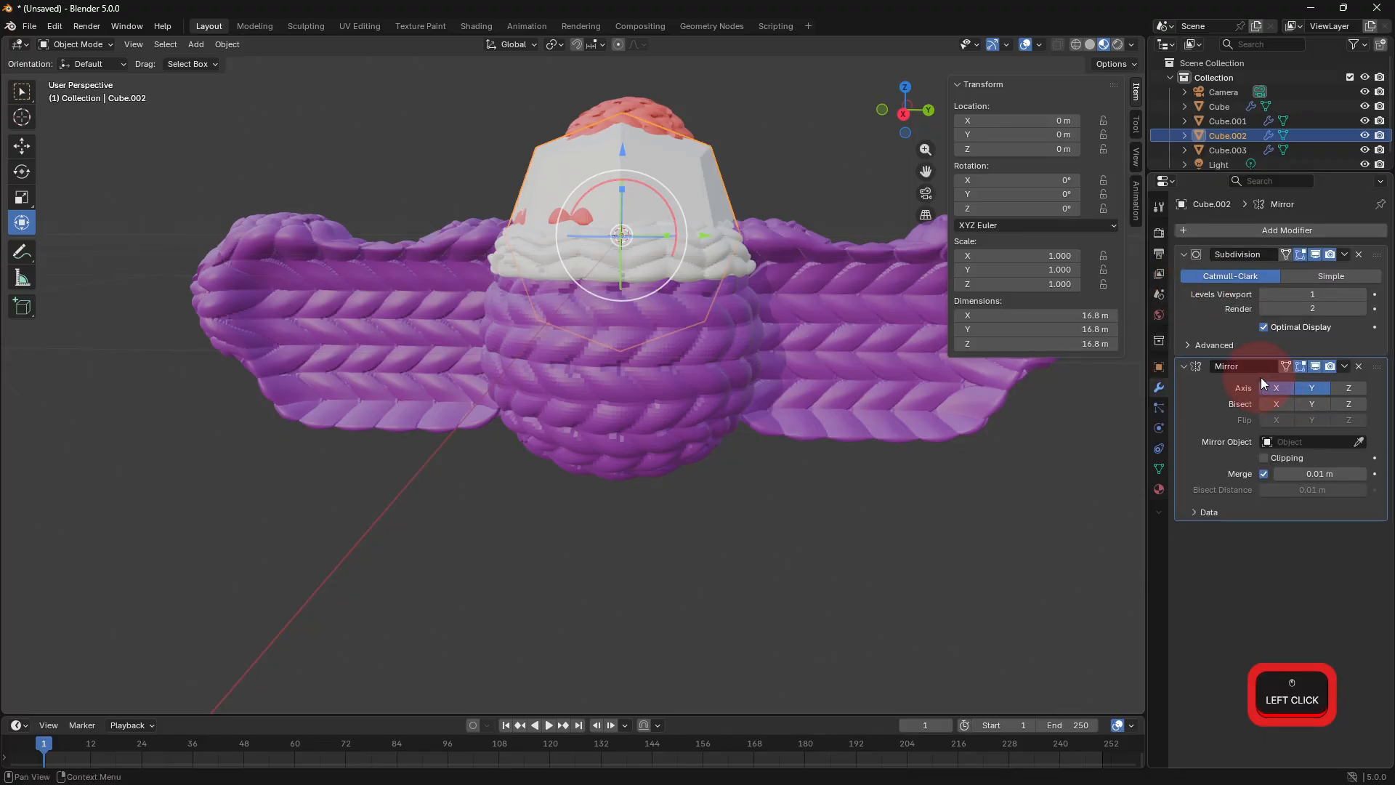
Add a Displace modifier to the mirrored cube using the existing Texture, with UV coordinates and a strength of 0.1.
{"action": "left_click", "coordinate": [1244, 227]}
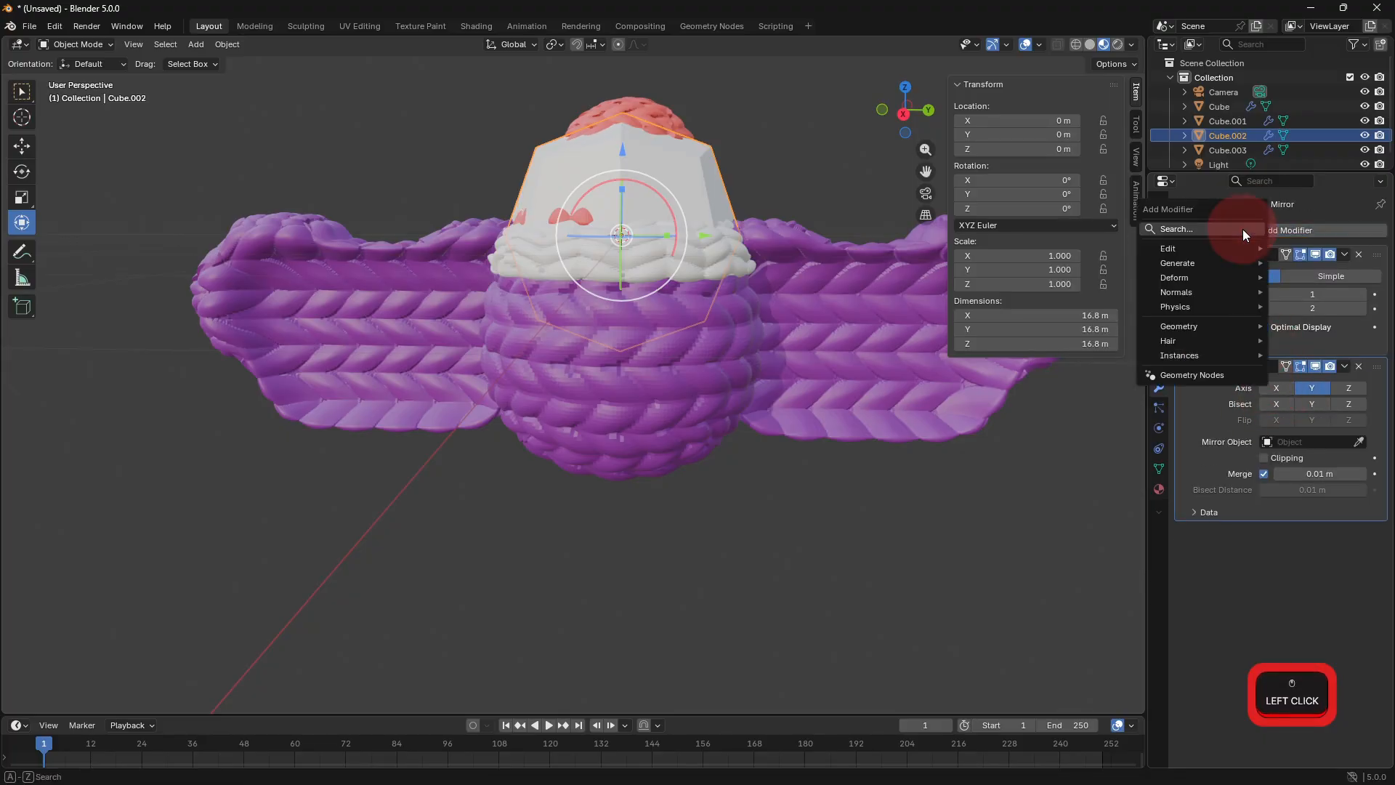
{"action": "left_click", "coordinate": [1184, 282]}
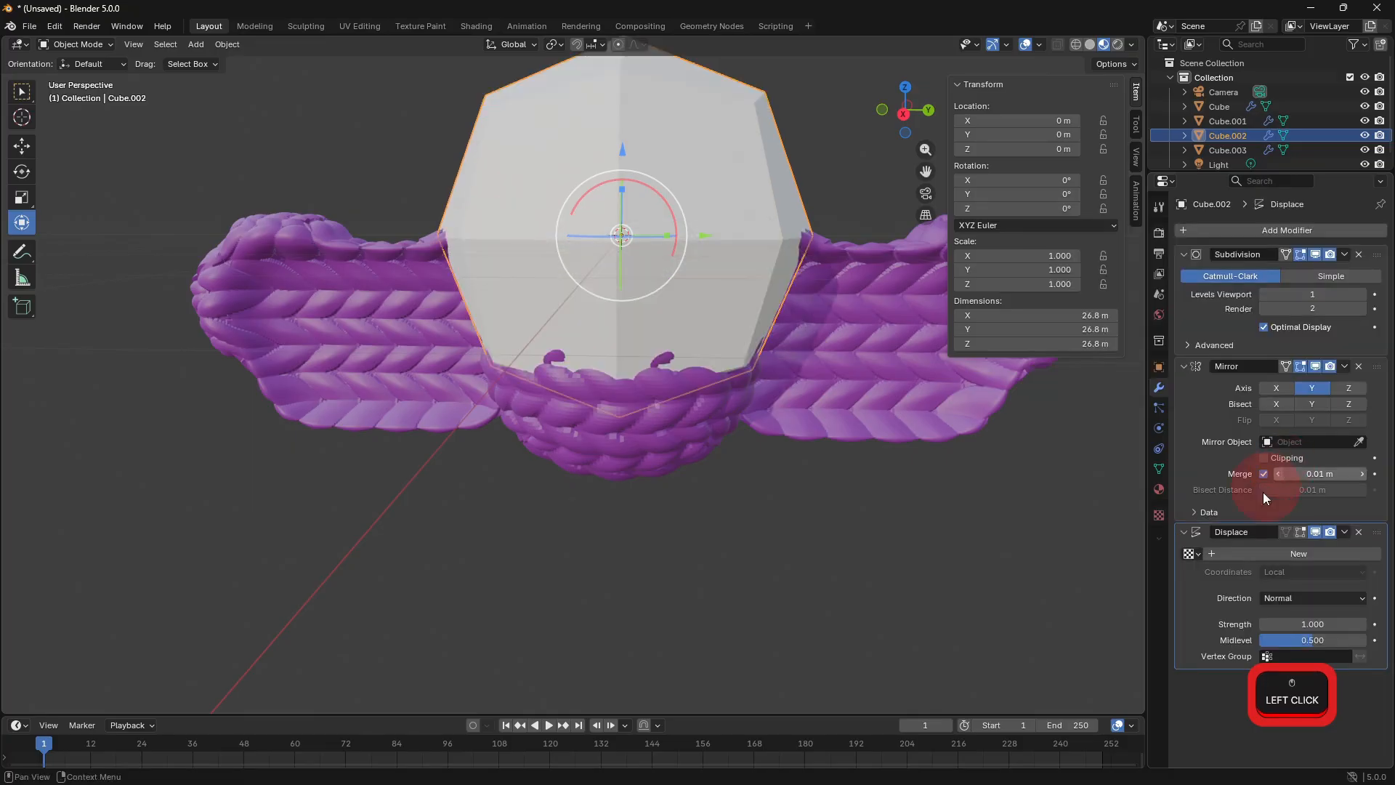
{"action": "left_click", "coordinate": [1201, 555]}
{"action": "left_click", "coordinate": [1286, 571]}
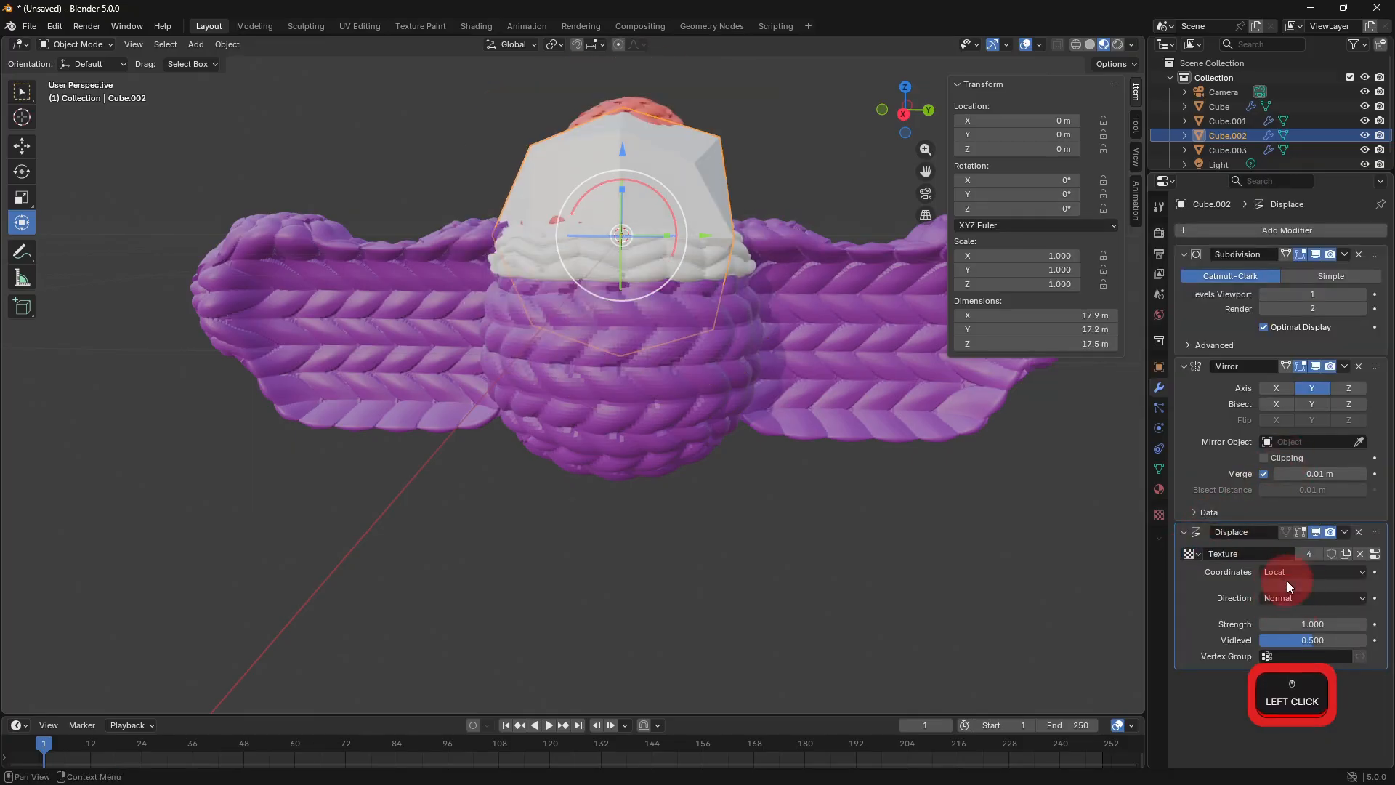
{"action": "left_click", "coordinate": [1287, 571]}
{"action": "left_click", "coordinate": [1271, 638]}
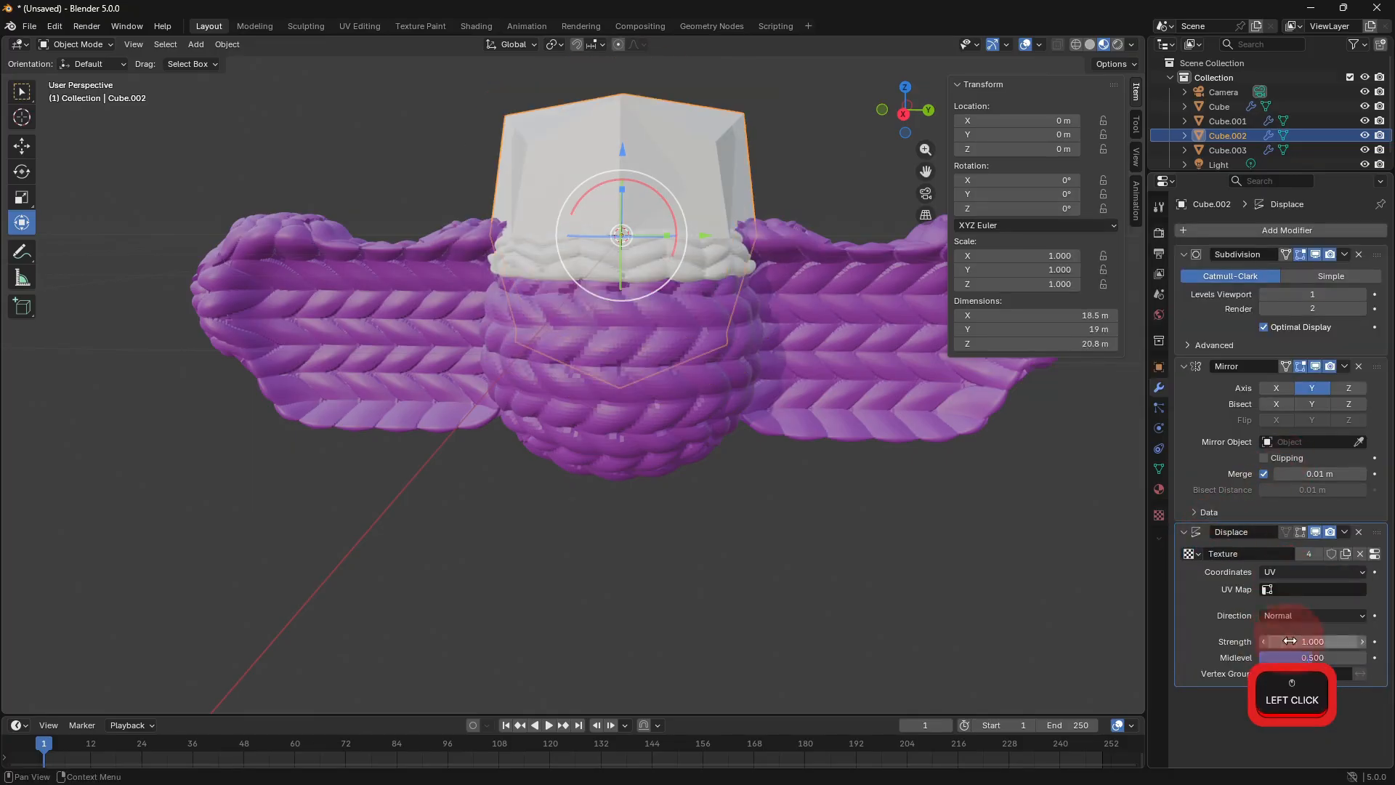
{"action": "left_click", "coordinate": [1272, 641]}
{"action": "type", "text": ".1"}
{"action": "key", "text": "Return"}
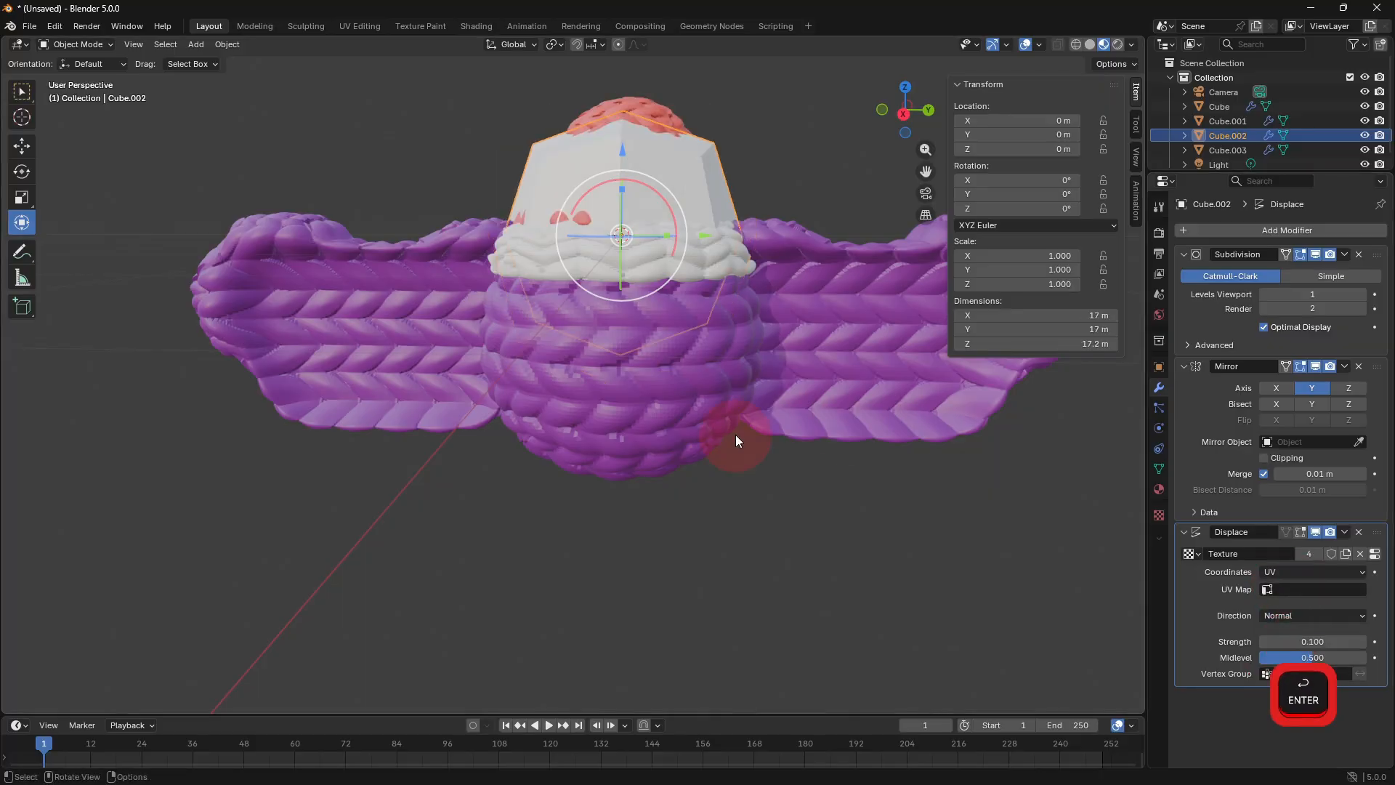
Move all of the cube's geometry about 12.85 m along the Y axis so its two mirrored halves separate.
{"action": "left_click", "coordinate": [21, 145]}
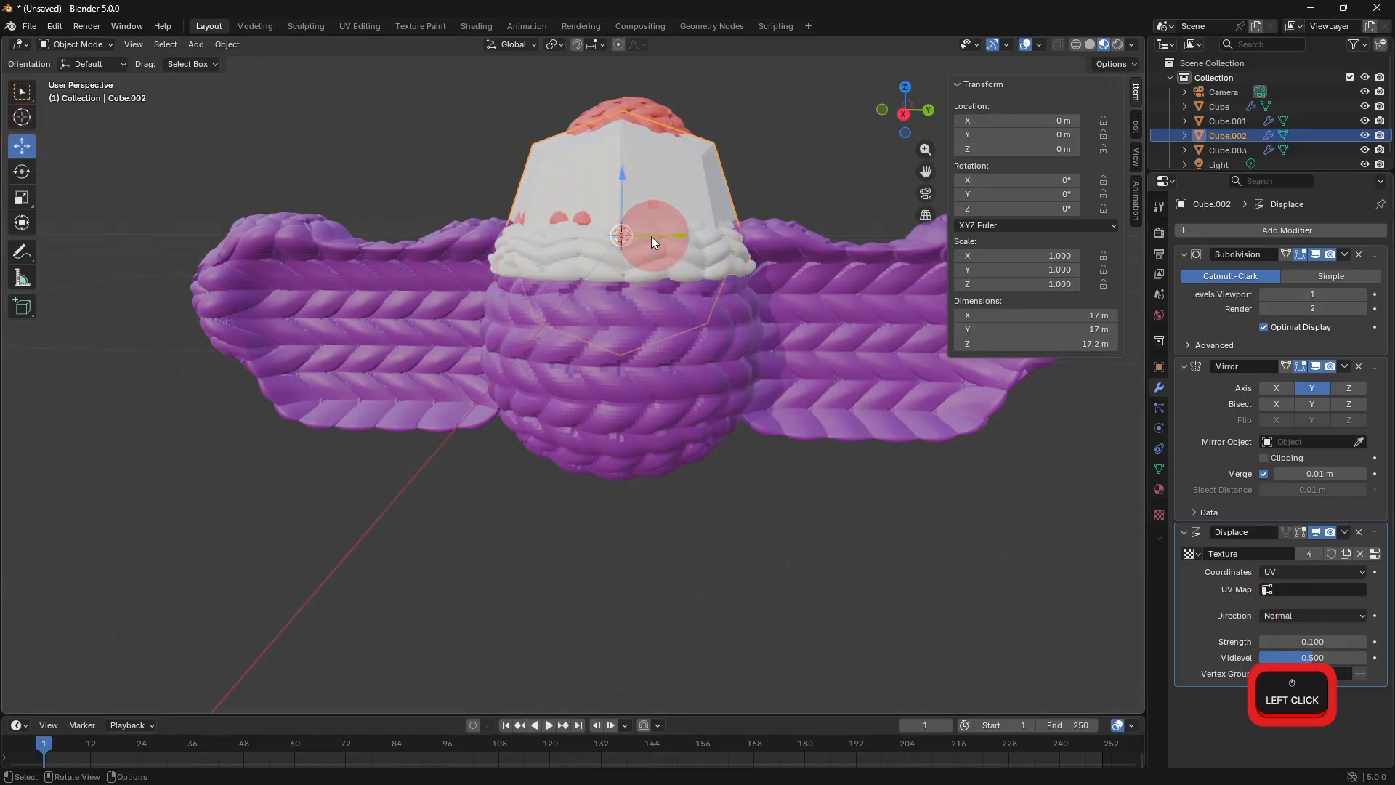
{"action": "key", "text": "Tab"}
{"action": "key", "text": "a"}
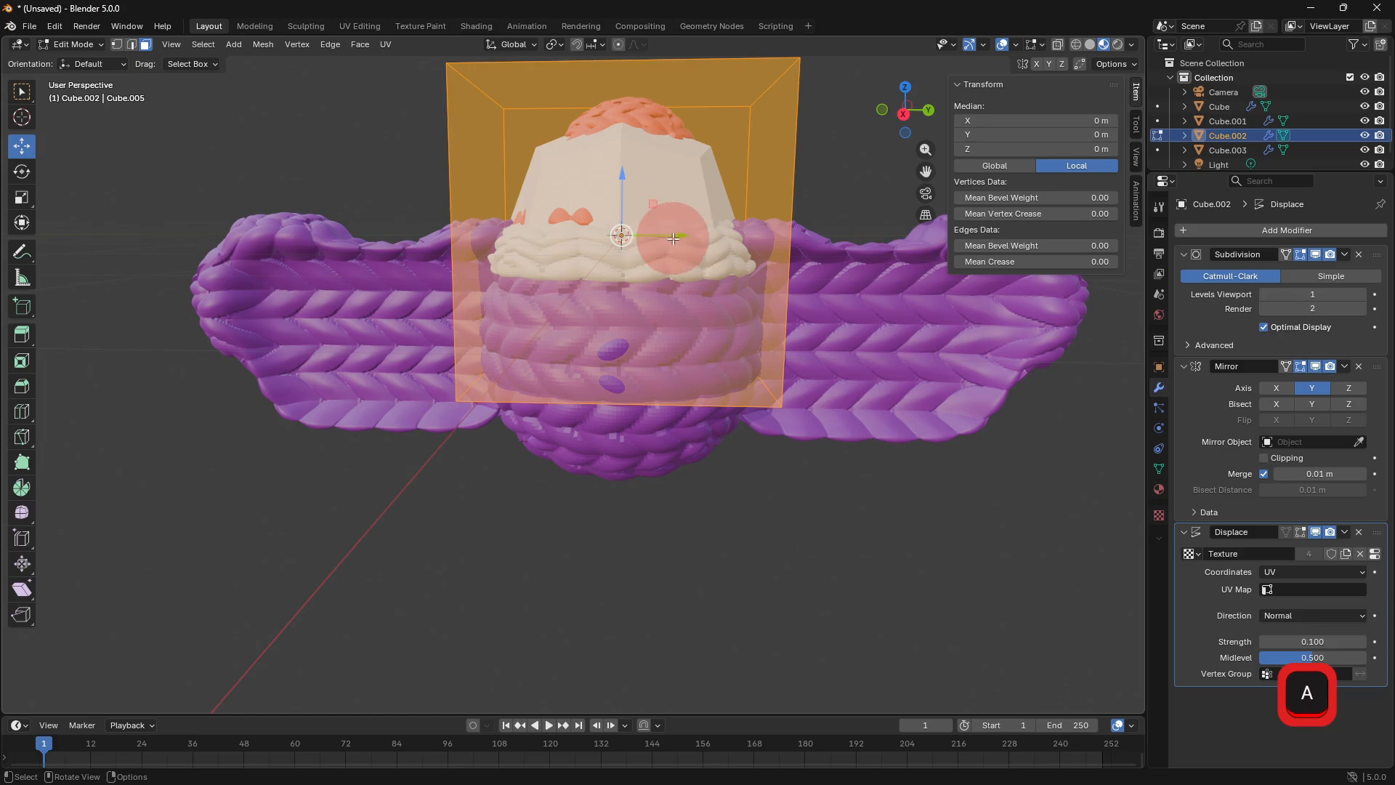
{"action": "left_click_drag", "start_coordinate": [674, 238], "coordinate": [835, 380]}
{"action": "middle_click_drag", "start_coordinate": [835, 380], "coordinate": [761, 466], "text": "shift"}
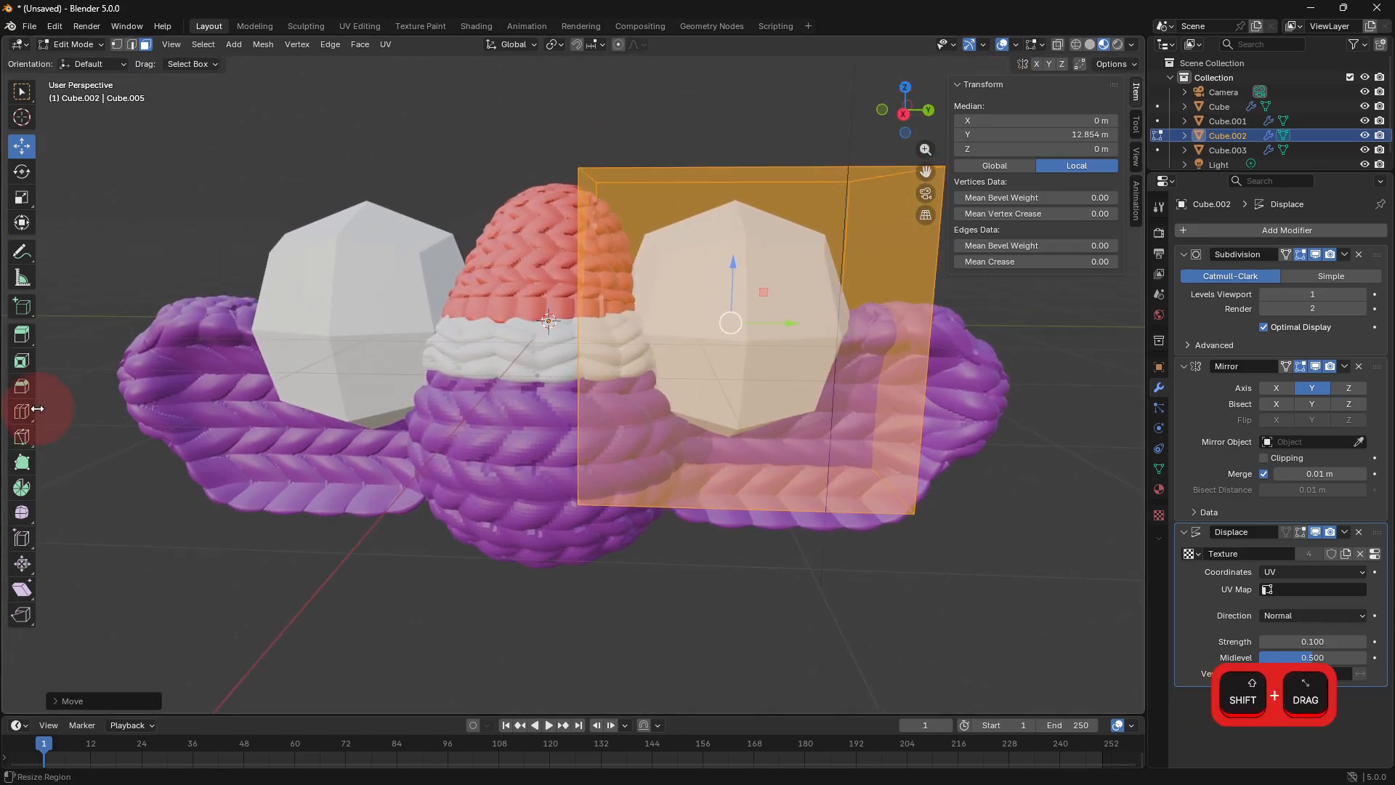
Add a vertical loop cut through the middle of the cube and raise its top edge to a peak at about Z 17.7 m.
{"action": "left_click", "coordinate": [37, 409]}
{"action": "left_click", "coordinate": [749, 188]}
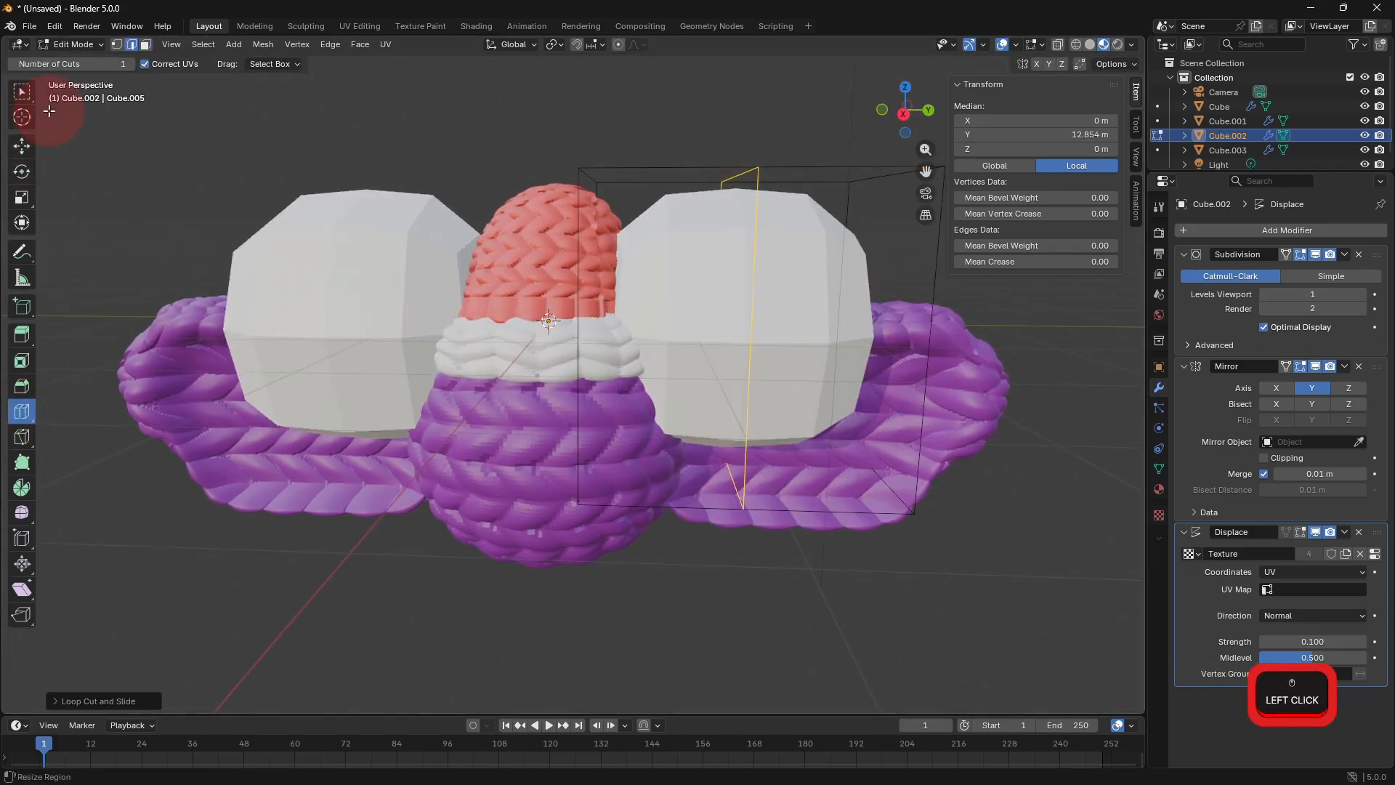
{"action": "left_click", "coordinate": [25, 157]}
{"action": "middle_click_drag", "start_coordinate": [586, 226], "coordinate": [582, 315]}
{"action": "left_click", "coordinate": [792, 166]}
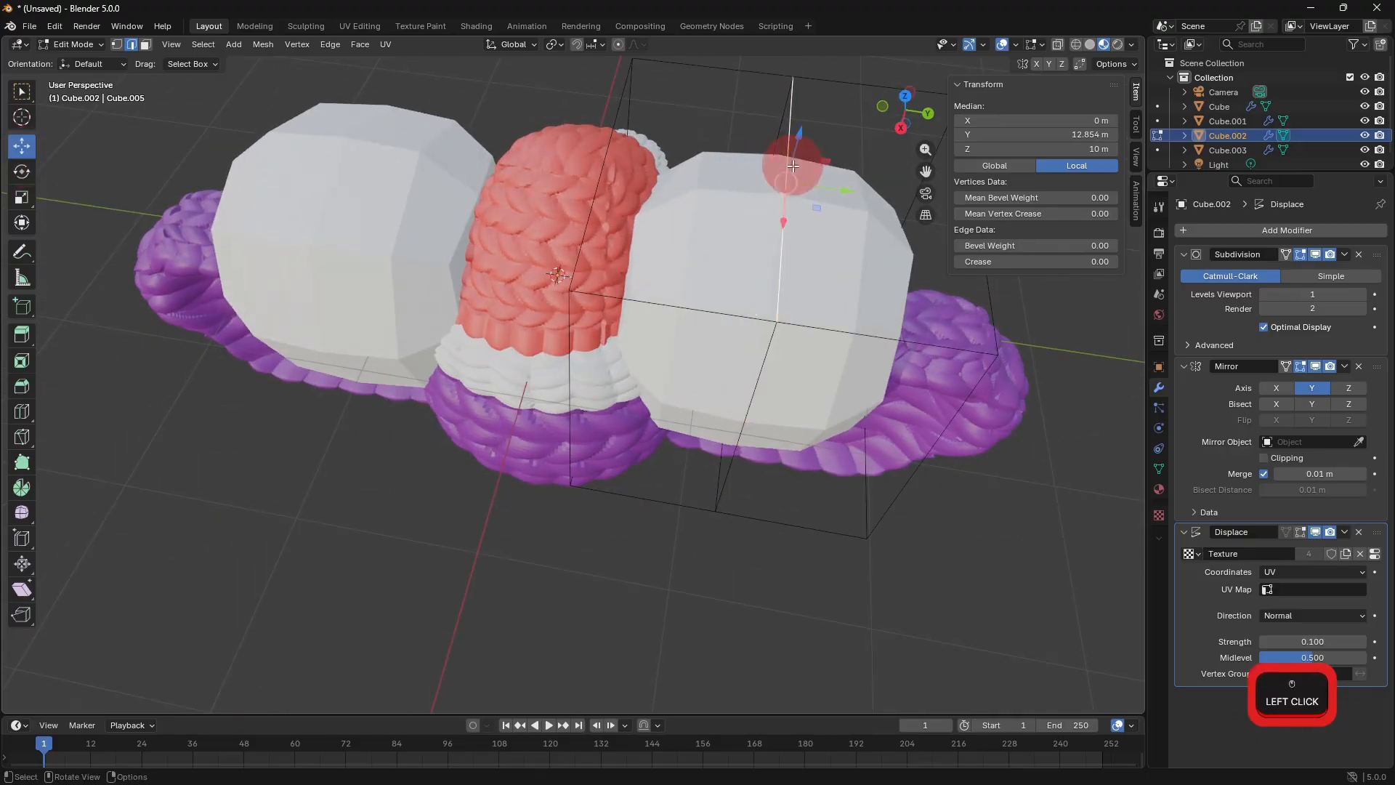
{"action": "middle_click_drag", "start_coordinate": [748, 298], "coordinate": [760, 217]}
{"action": "left_click_drag", "start_coordinate": [761, 117], "coordinate": [790, 652]}
{"action": "scroll", "coordinate": [815, 641], "scroll_direction": "down", "scroll_amount": 2}
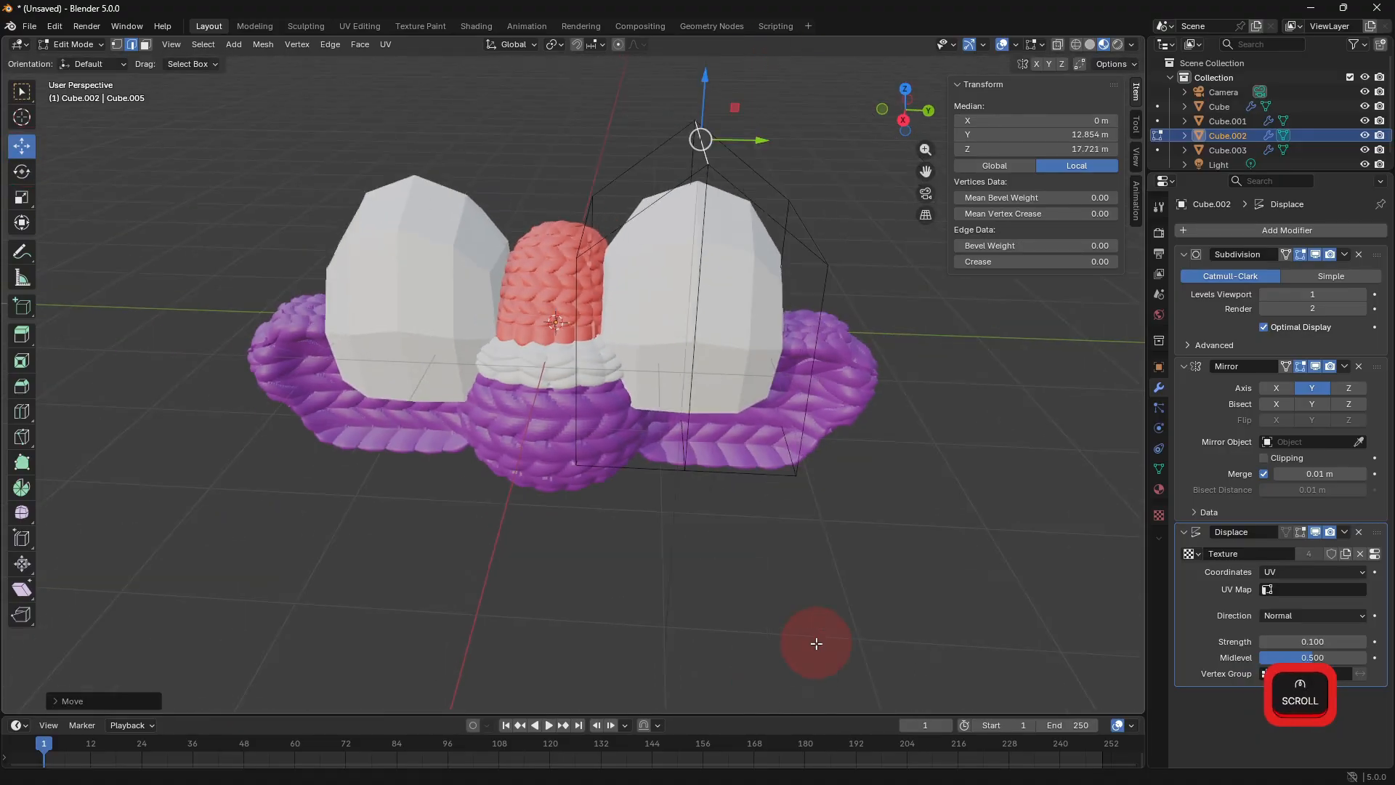
Flatten the whole peaked mesh along the X axis to about 0.59 of its depth.
{"action": "middle_click_drag", "start_coordinate": [815, 641], "coordinate": [913, 558]}
{"action": "key", "text": "a"}
{"action": "key", "text": "s"}
{"action": "key", "text": "x"}
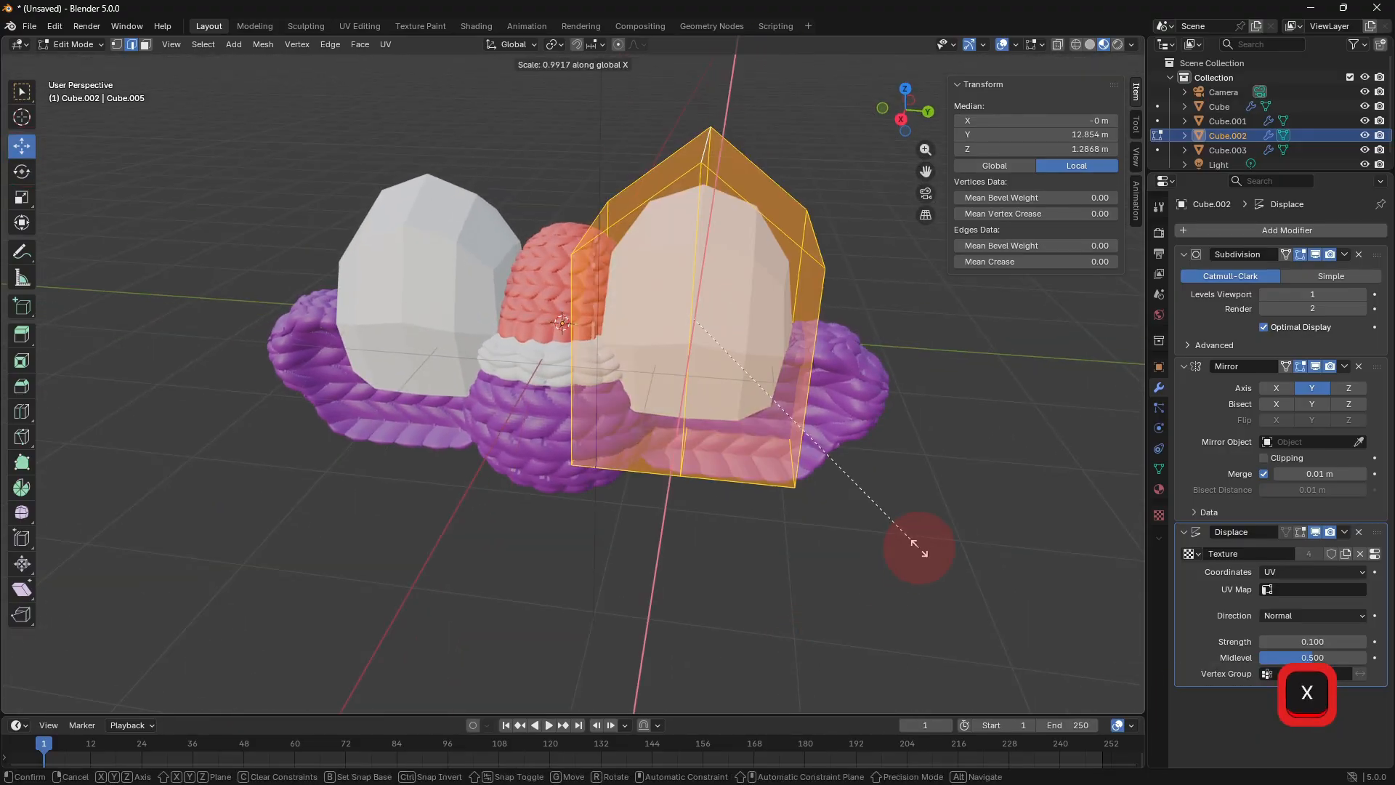
{"action": "left_click", "coordinate": [769, 444]}
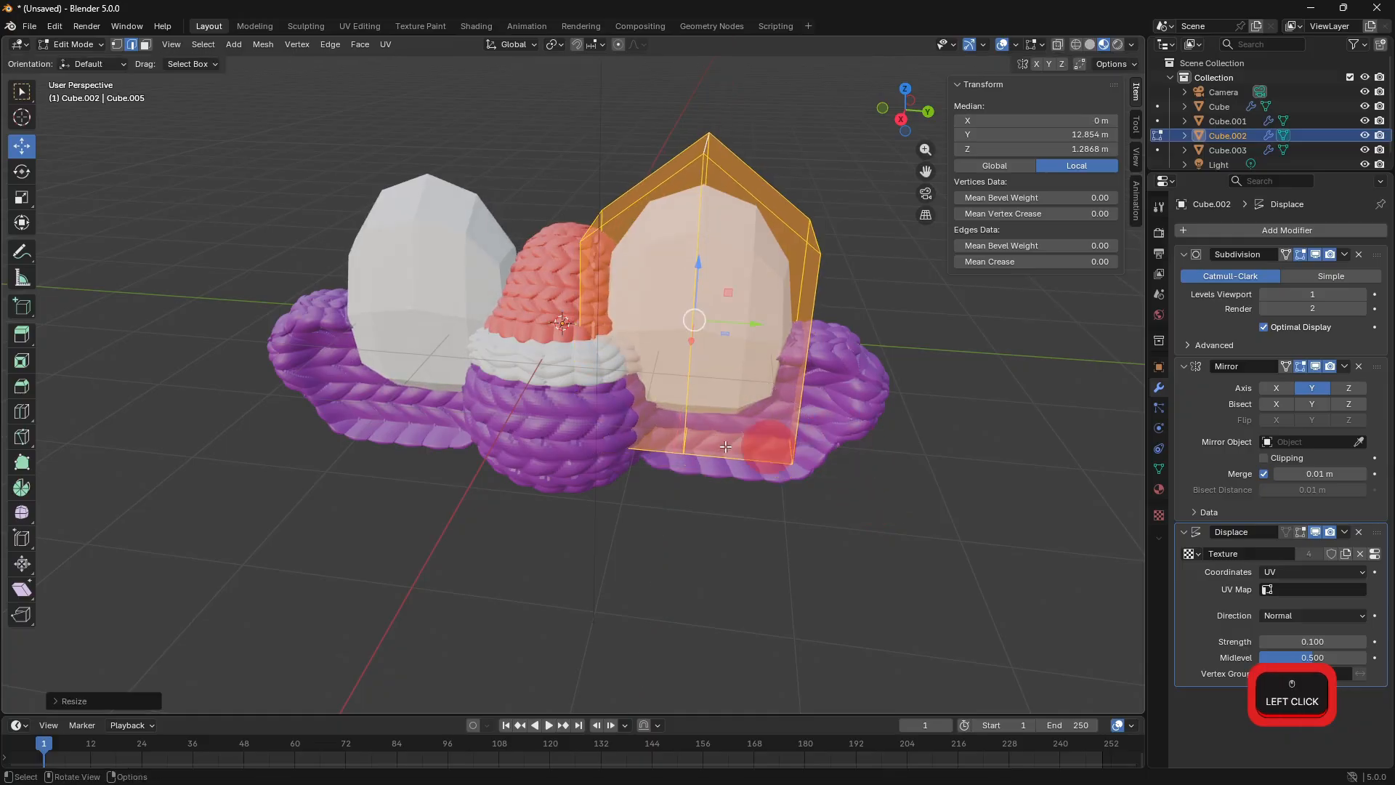
Inset the two front faces of the ear mesh together and scale the inset faces up, leaving a thin rim.
{"action": "left_click", "coordinate": [146, 46]}
{"action": "left_click", "coordinate": [654, 309]}
{"action": "left_click", "coordinate": [738, 334], "text": "shift"}
{"action": "key", "text": "i"}
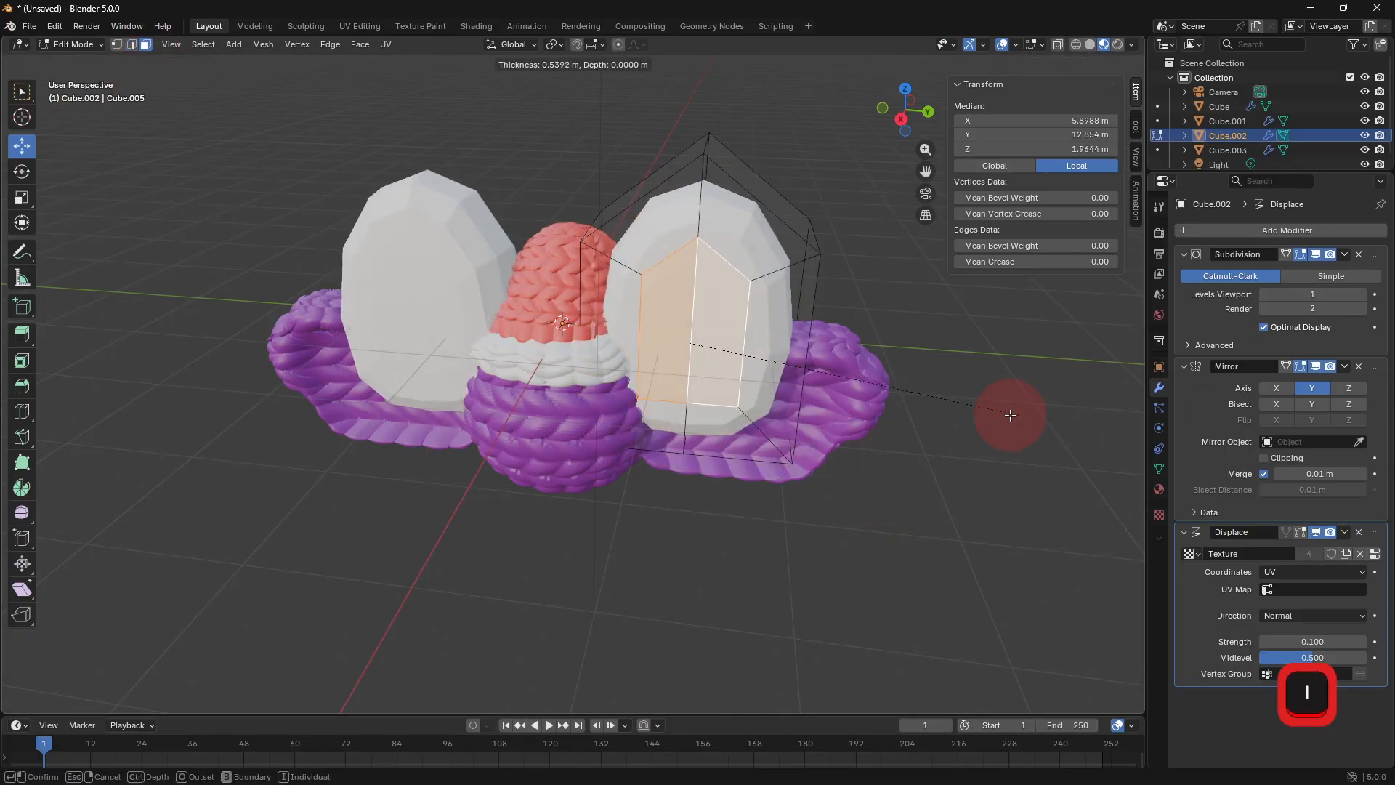
{"action": "left_click", "coordinate": [1010, 415]}
{"action": "key", "text": "s"}
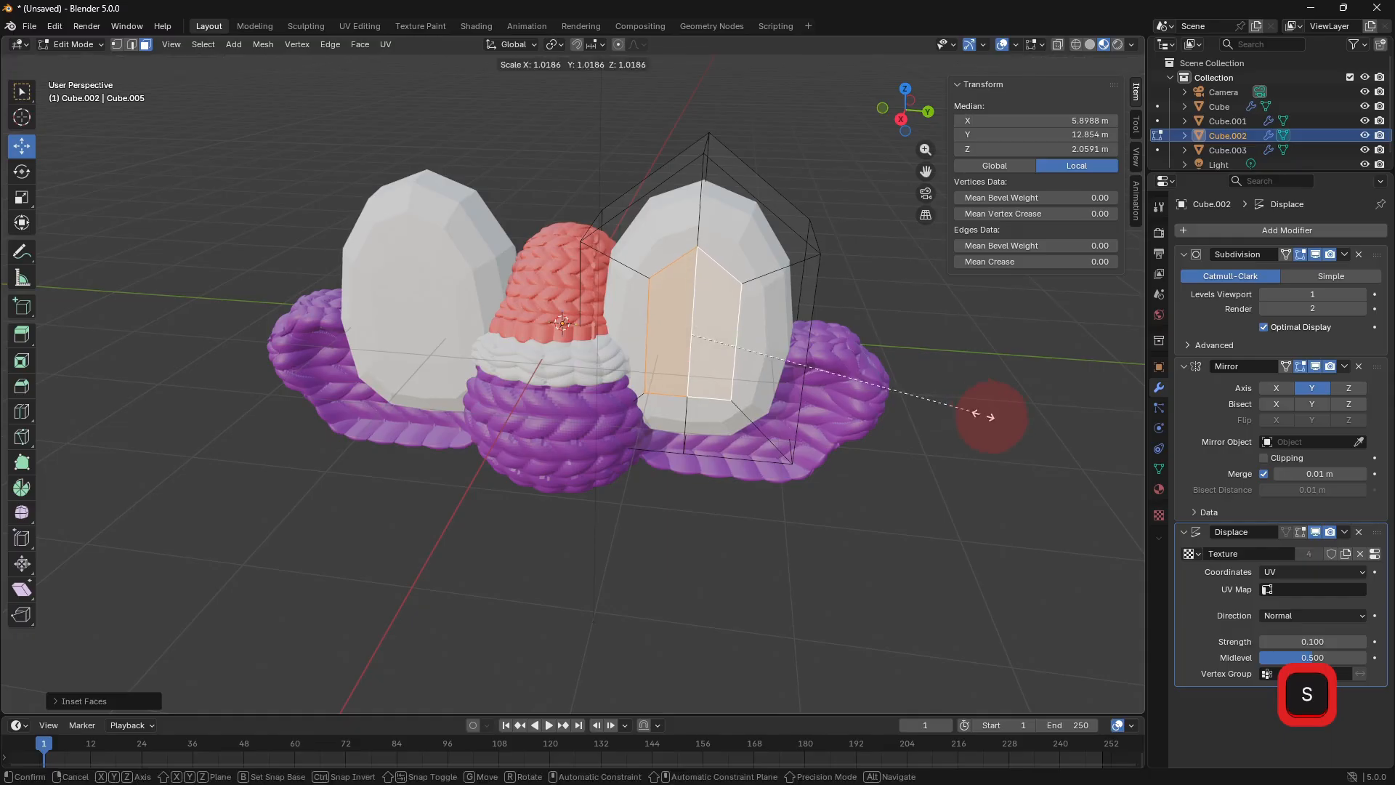
{"action": "left_click", "coordinate": [1124, 461]}
Push the inset front faces back along the X axis to hollow out the ear, and return to Object Mode.
{"action": "middle_click_drag", "start_coordinate": [1125, 461], "coordinate": [650, 409]}
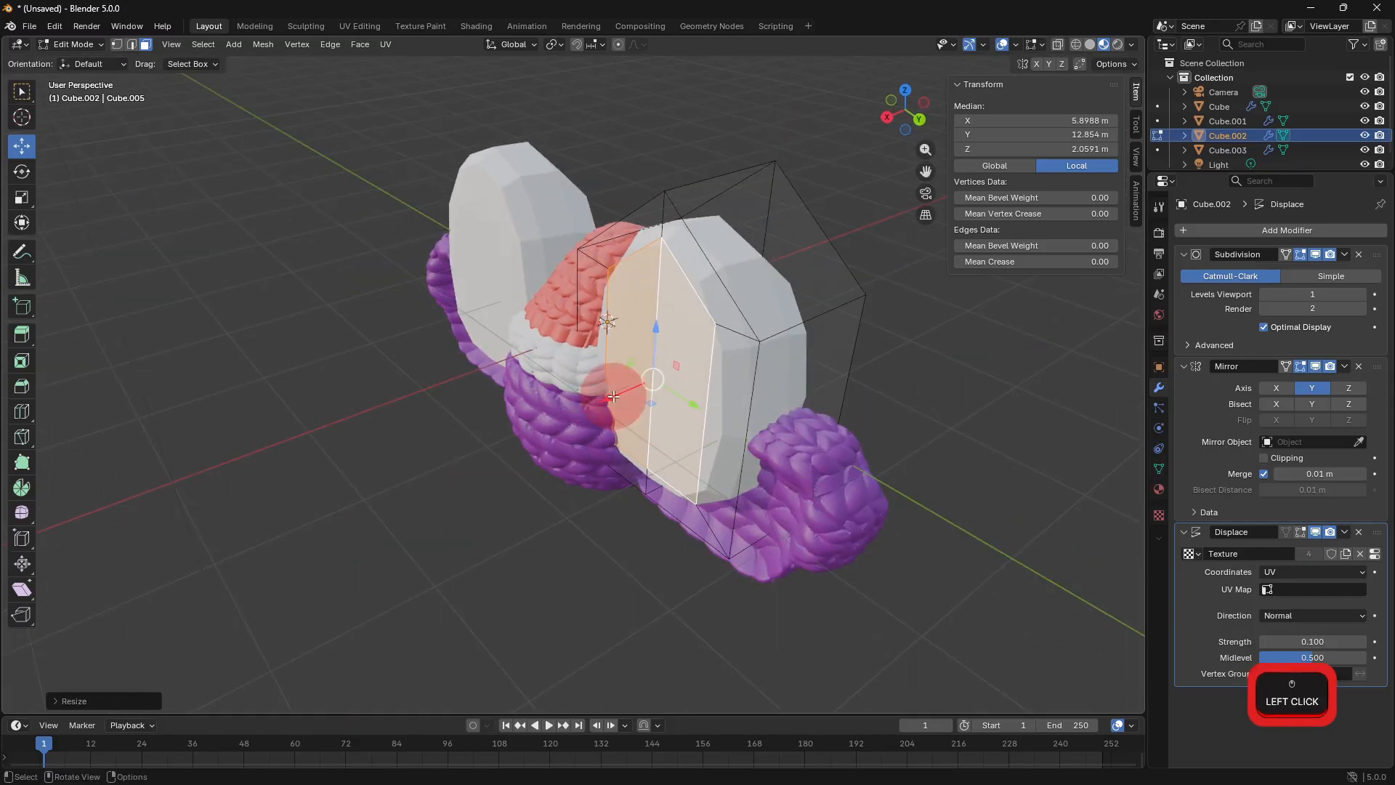
{"action": "left_click_drag", "start_coordinate": [615, 396], "coordinate": [671, 381]}
{"action": "middle_click_drag", "start_coordinate": [757, 492], "coordinate": [849, 491]}
{"action": "key", "text": "Tab"}
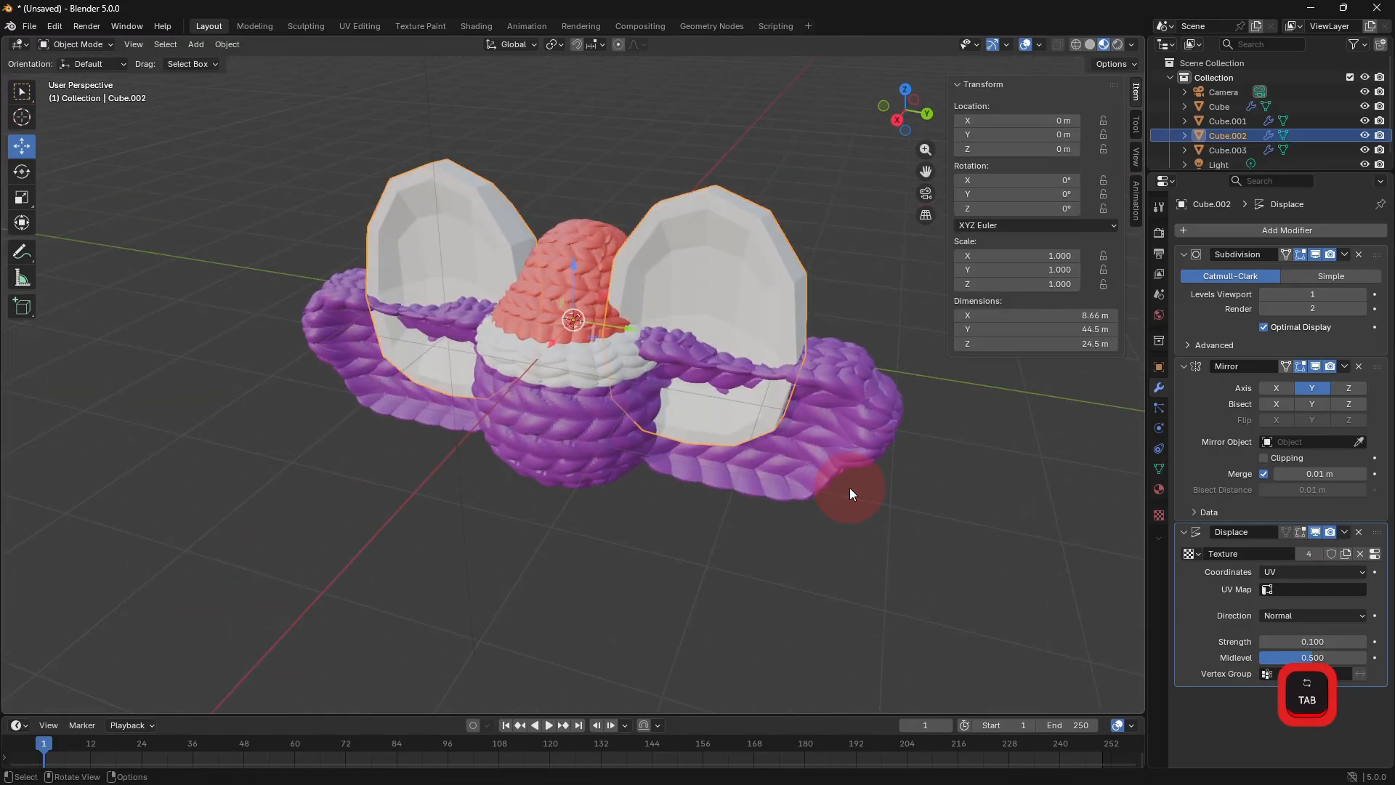
Scale the entire ear mesh down to about 0.7 and rotate it around the X axis so it tilts outward.
{"action": "key", "text": "Tab"}
{"action": "key", "text": "a"}
{"action": "key", "text": "s"}
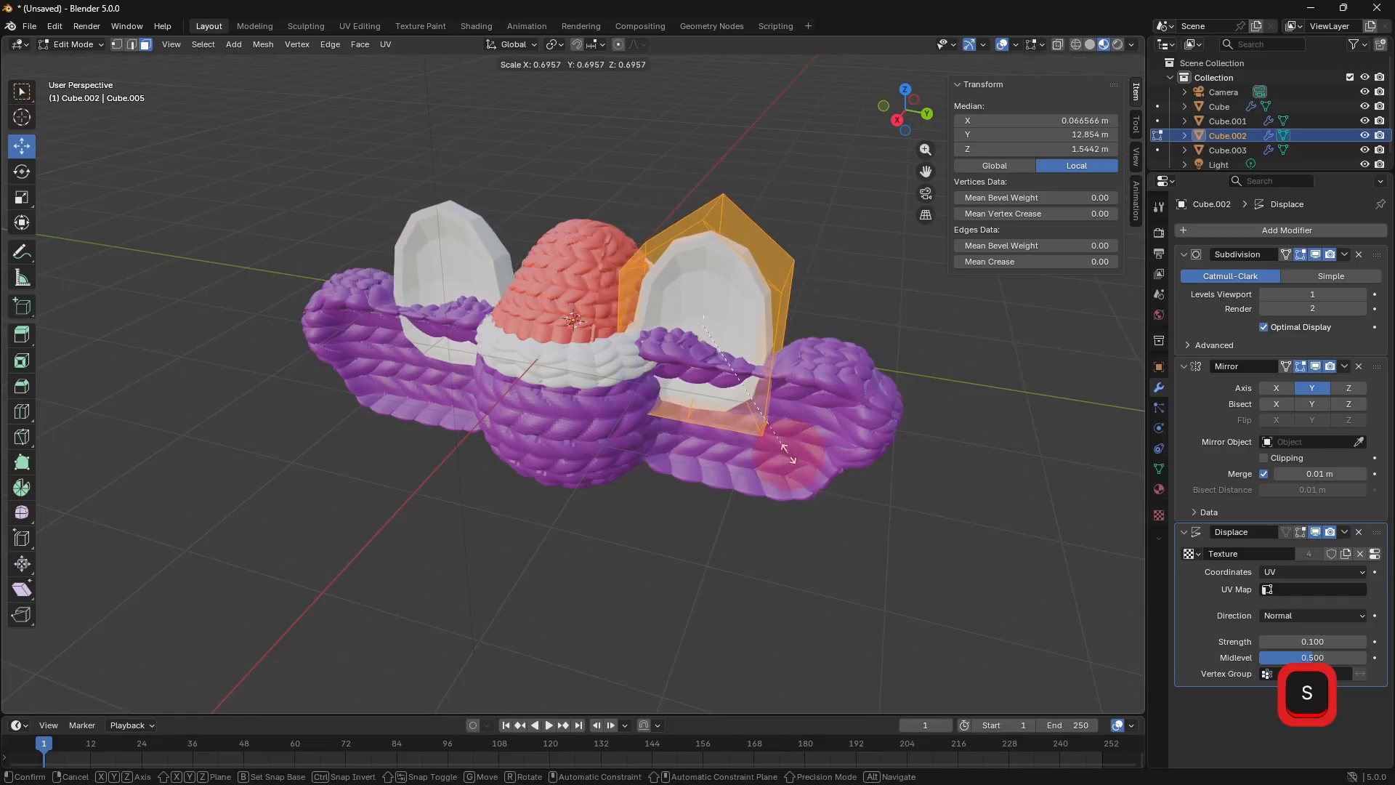
{"action": "left_click", "coordinate": [788, 456]}
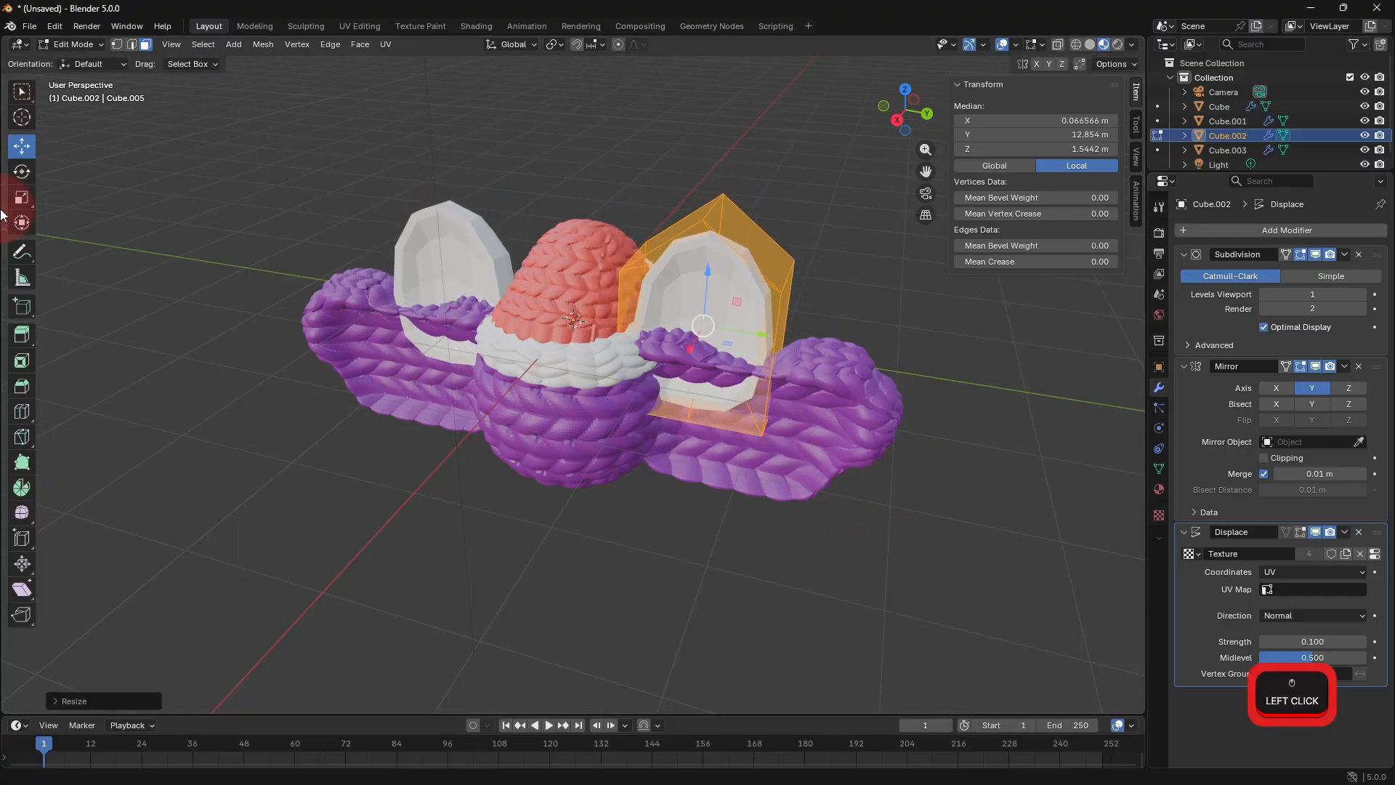
{"action": "left_click", "coordinate": [22, 172]}
{"action": "mouse_move", "coordinate": [731, 327]}
{"action": "left_mouse_down"}
{"action": "mouse_move", "coordinate": [755, 305]}
{"action": "mouse_move", "coordinate": [715, 340]}
{"action": "left_mouse_up"}
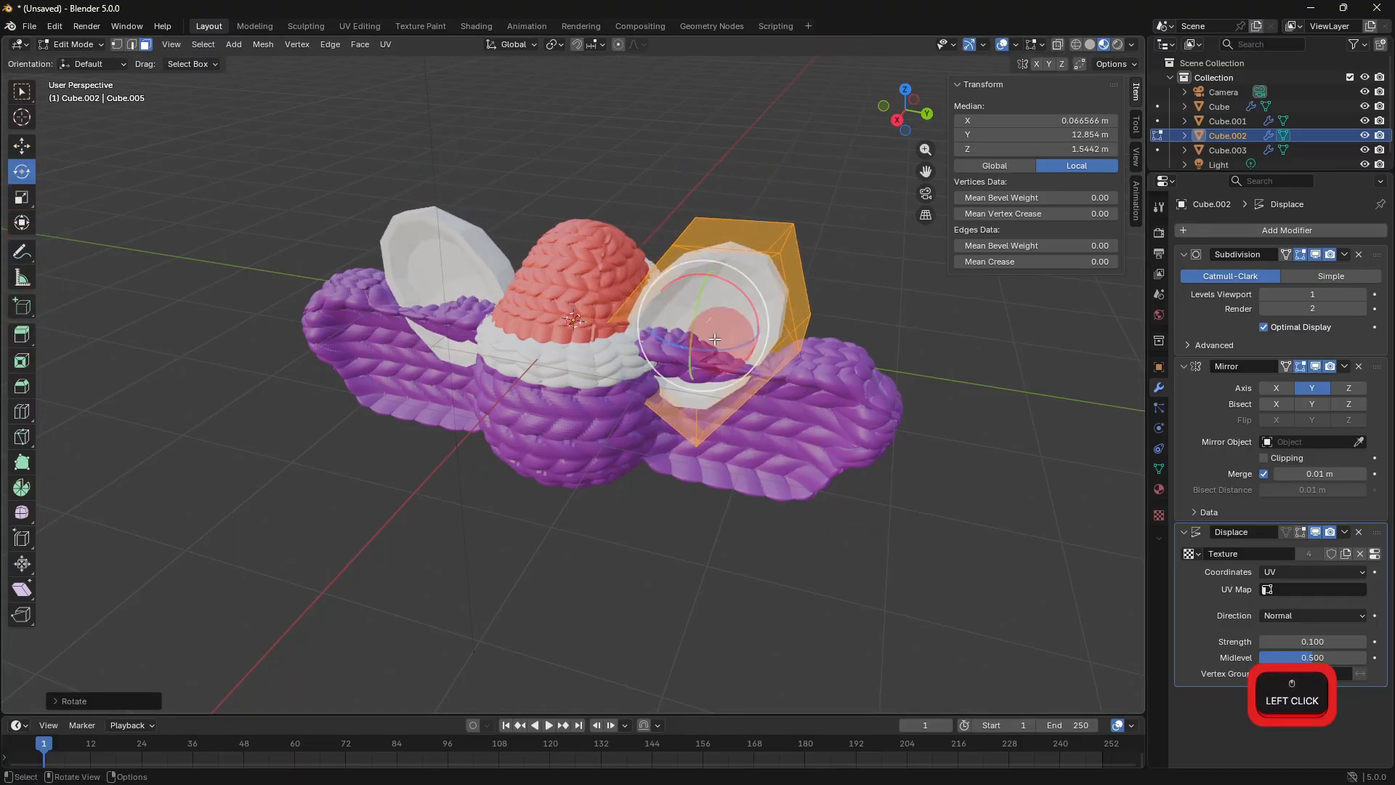
Shrink the ear further and place it beside the hat at about Y 9.97 m and Z 3.18 m.
{"action": "left_click", "coordinate": [21, 145]}
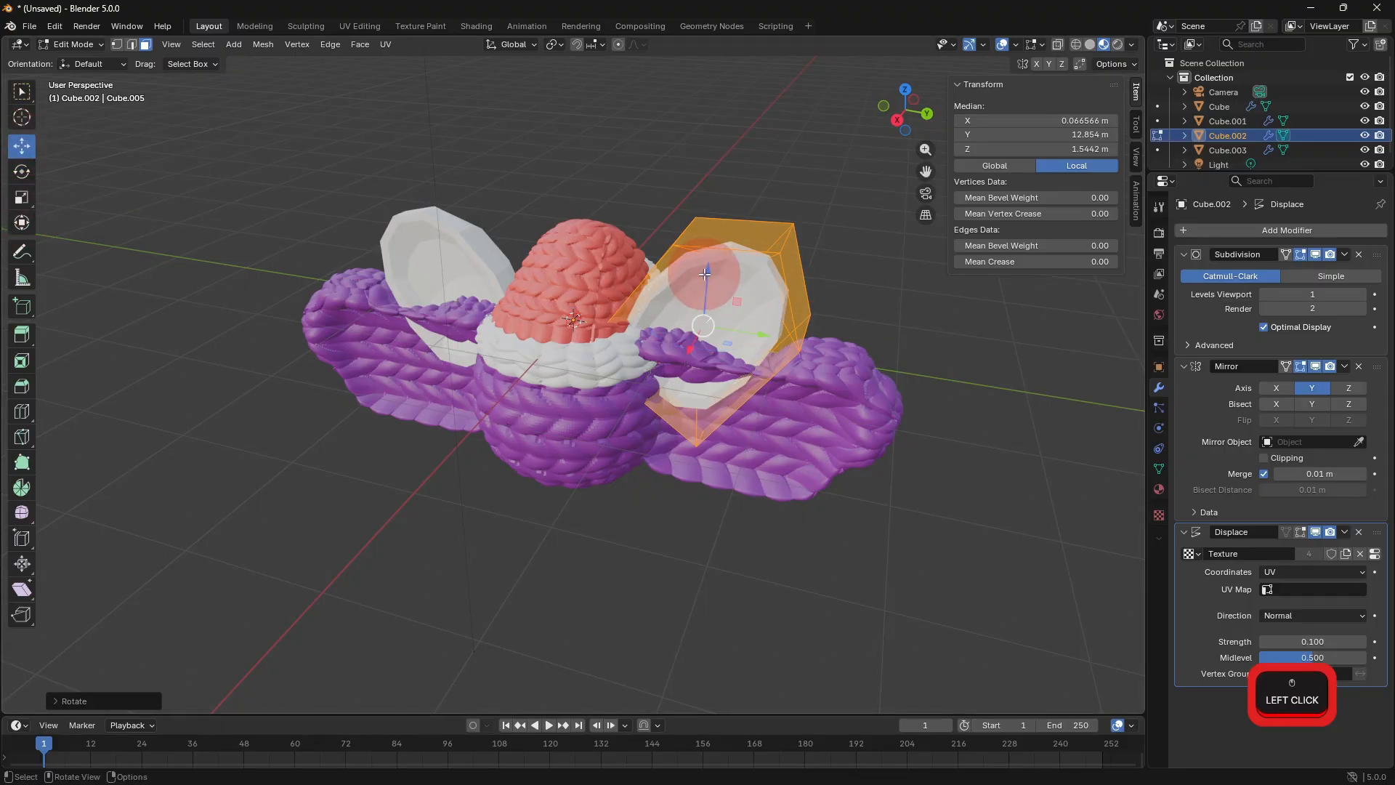
{"action": "left_click_drag", "start_coordinate": [710, 274], "coordinate": [715, 222]}
{"action": "key", "text": "s"}
{"action": "left_click", "coordinate": [892, 322]}
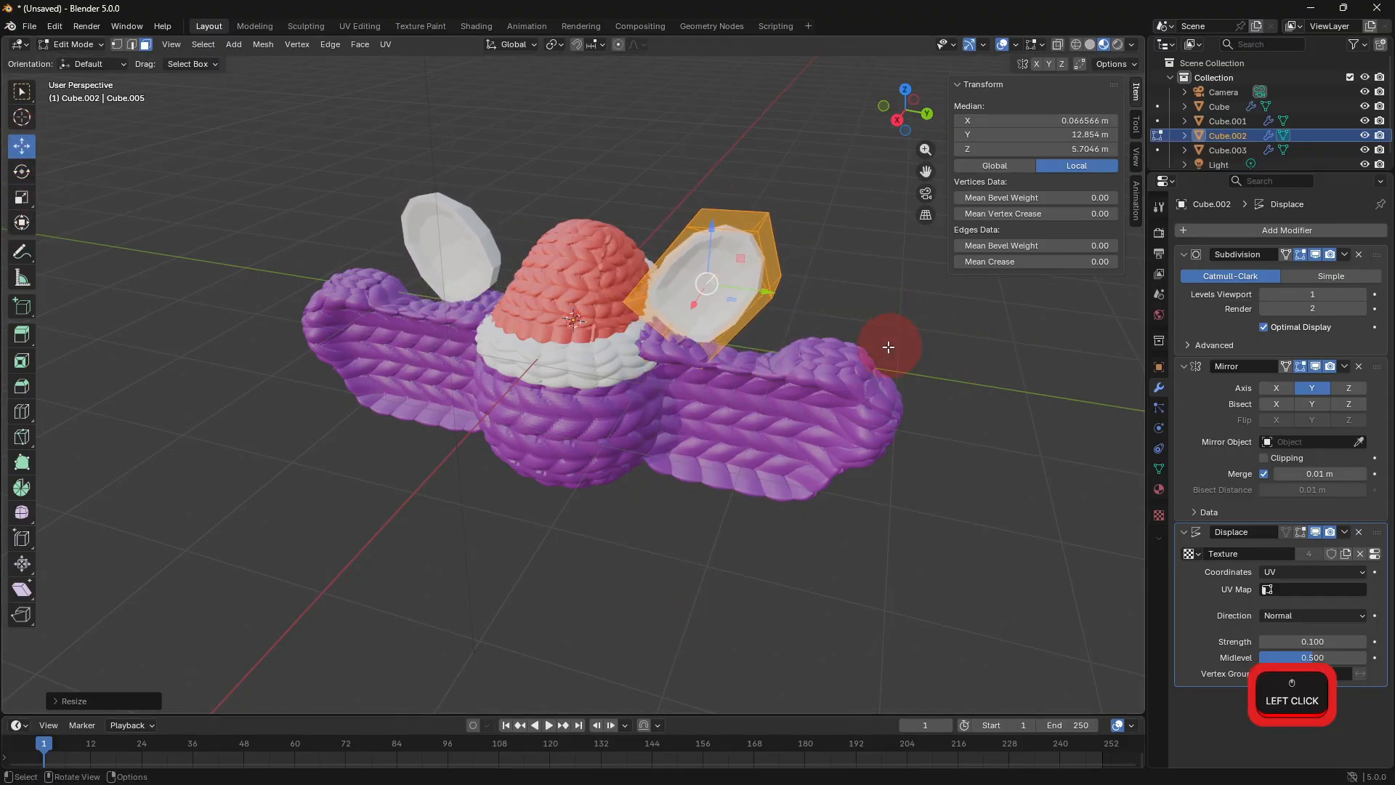
{"action": "left_click_drag", "start_coordinate": [711, 270], "coordinate": [799, 313]}
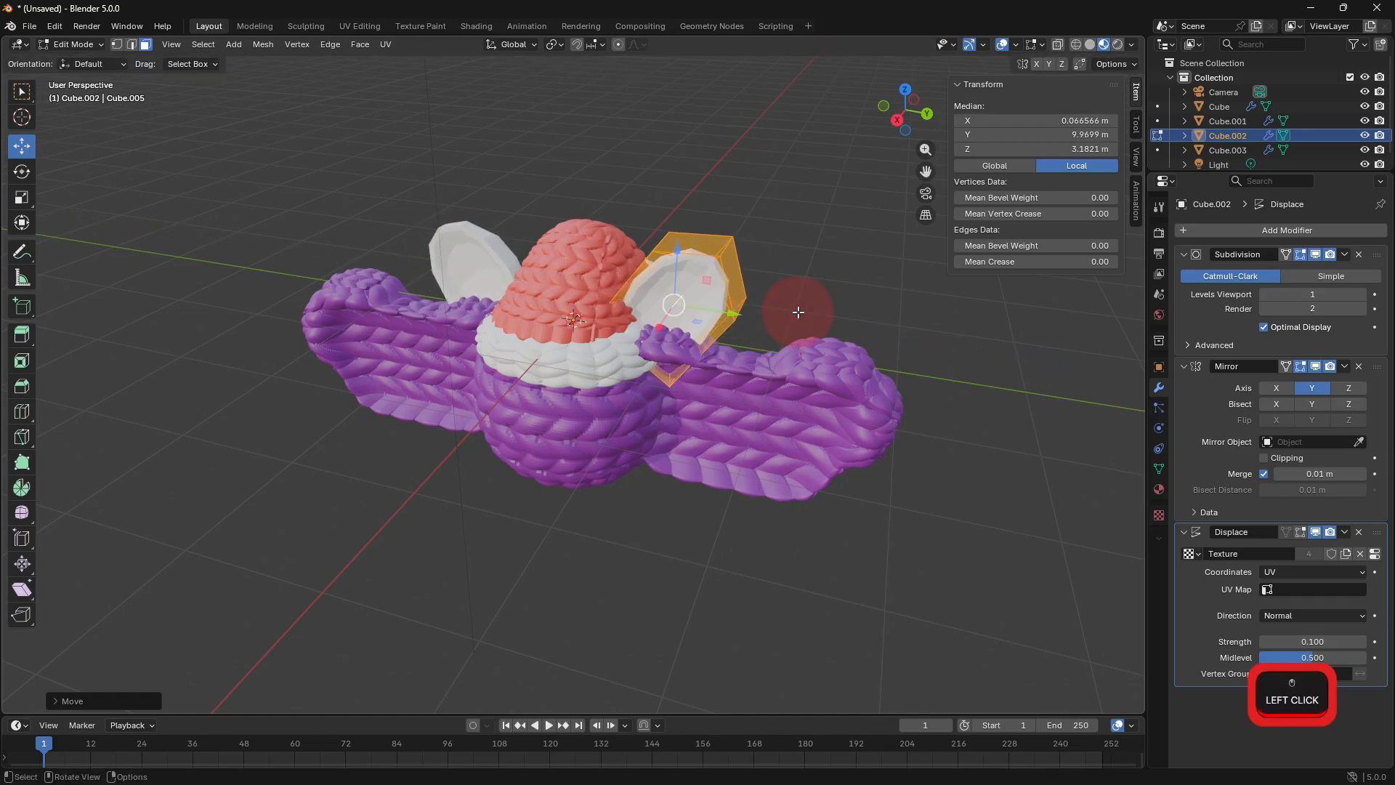
{"action": "left_click", "coordinate": [976, 377]}
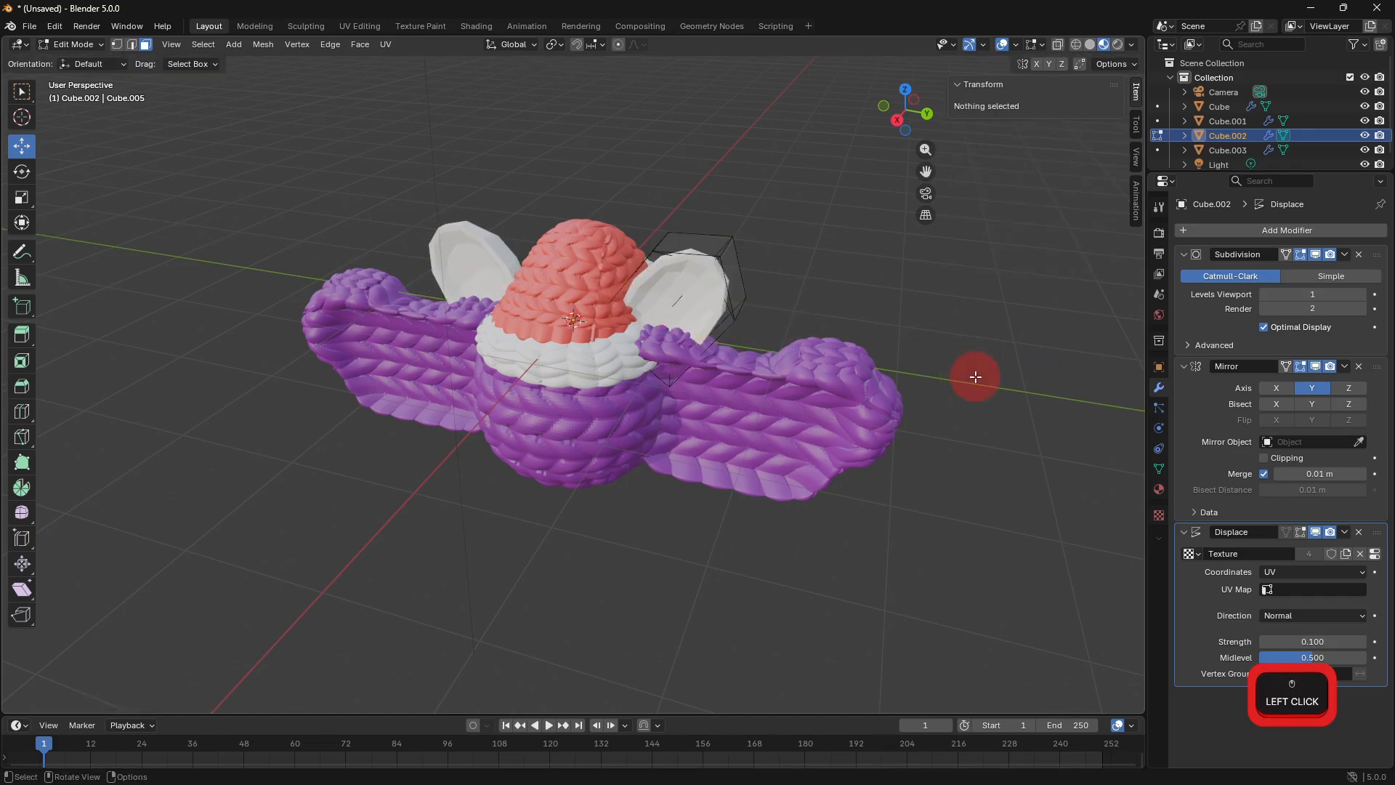
Raise the ears' Subdivision viewport levels to 5 and return to Object Mode.
{"action": "left_click", "coordinate": [1368, 297]}
{"action": "left_click", "coordinate": [1364, 296]}
{"action": "left_click", "coordinate": [1365, 296]}
{"action": "left_click", "coordinate": [1365, 297]}
{"action": "key", "text": "Tab"}
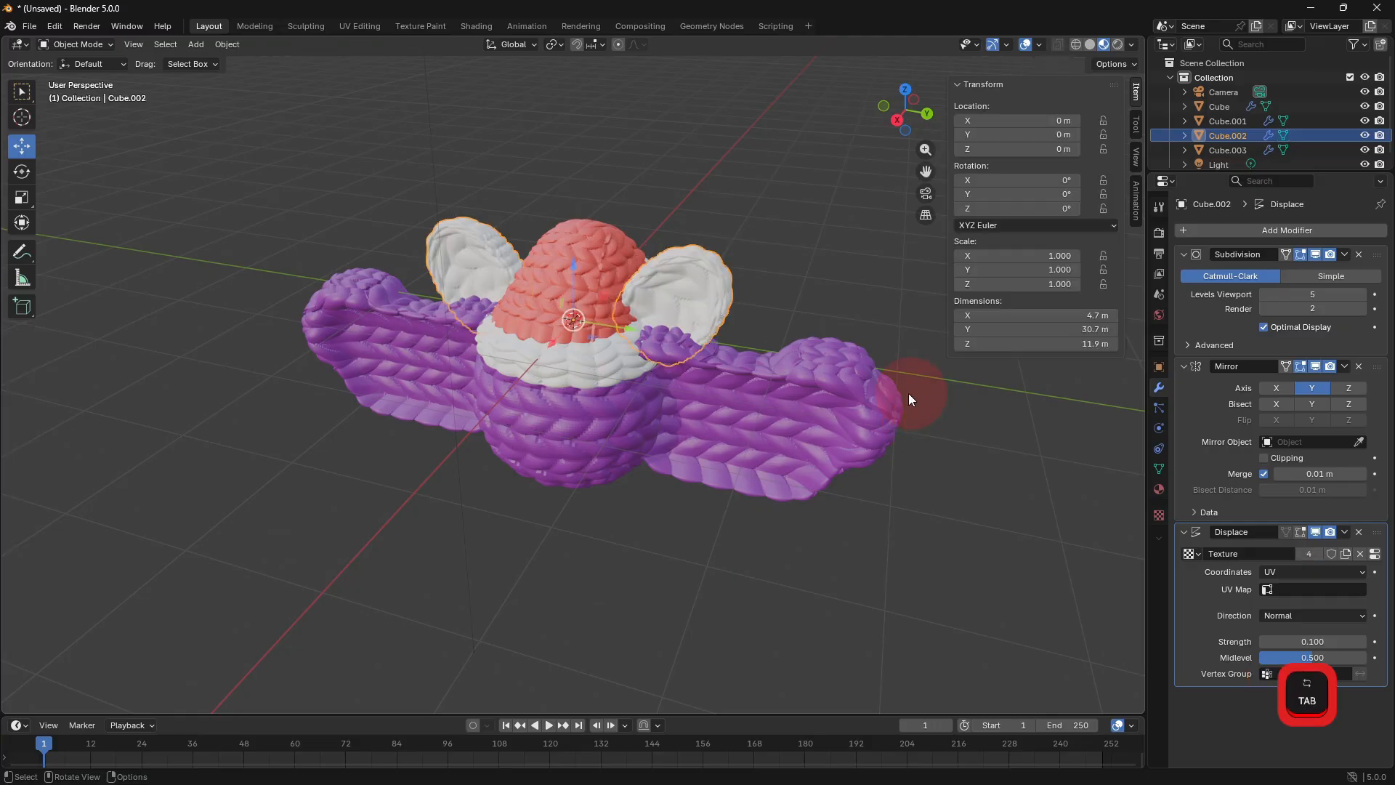
Replace the ears' white material with the existing Purple material used on the side shapes.
{"action": "left_click", "coordinate": [690, 368]}
{"action": "left_click", "coordinate": [1158, 491]}
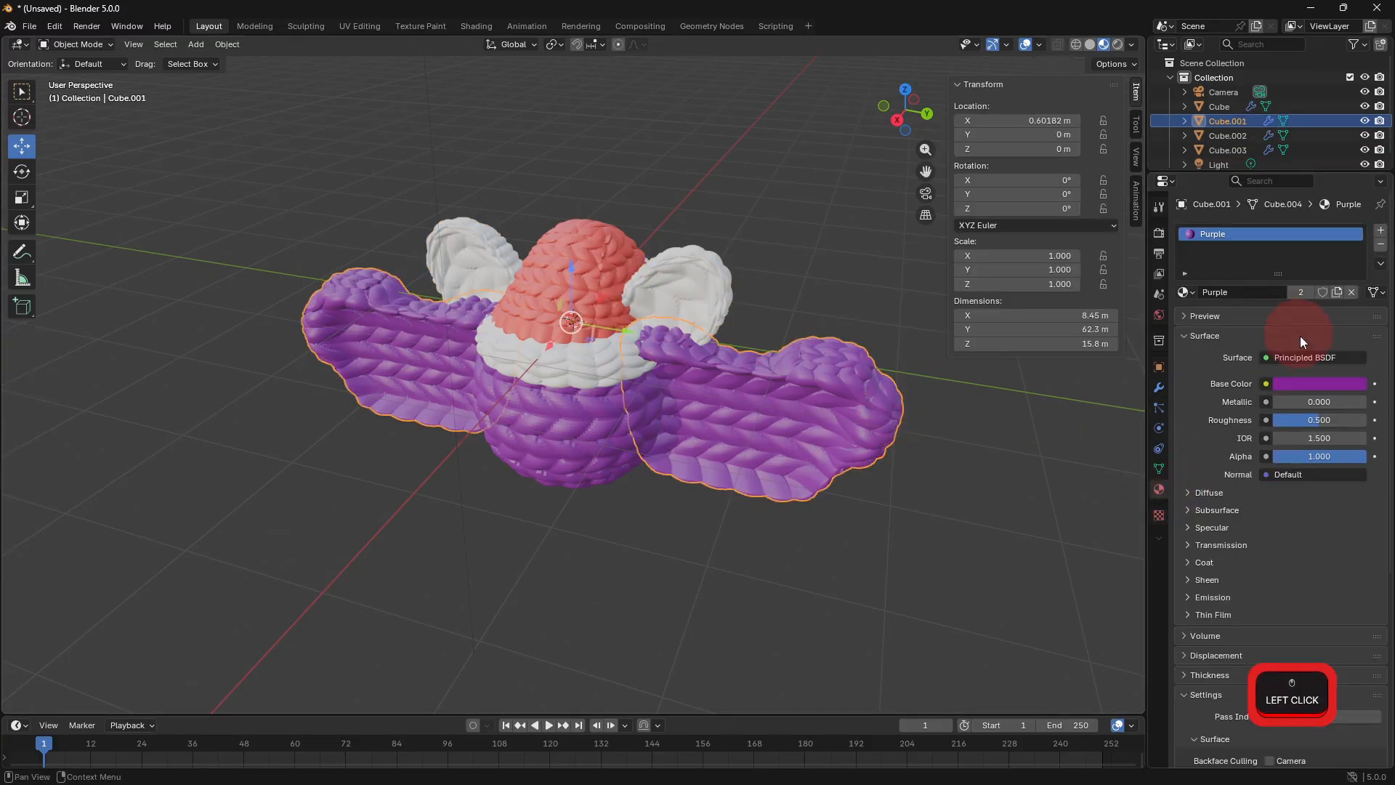
{"action": "left_click", "coordinate": [704, 292]}
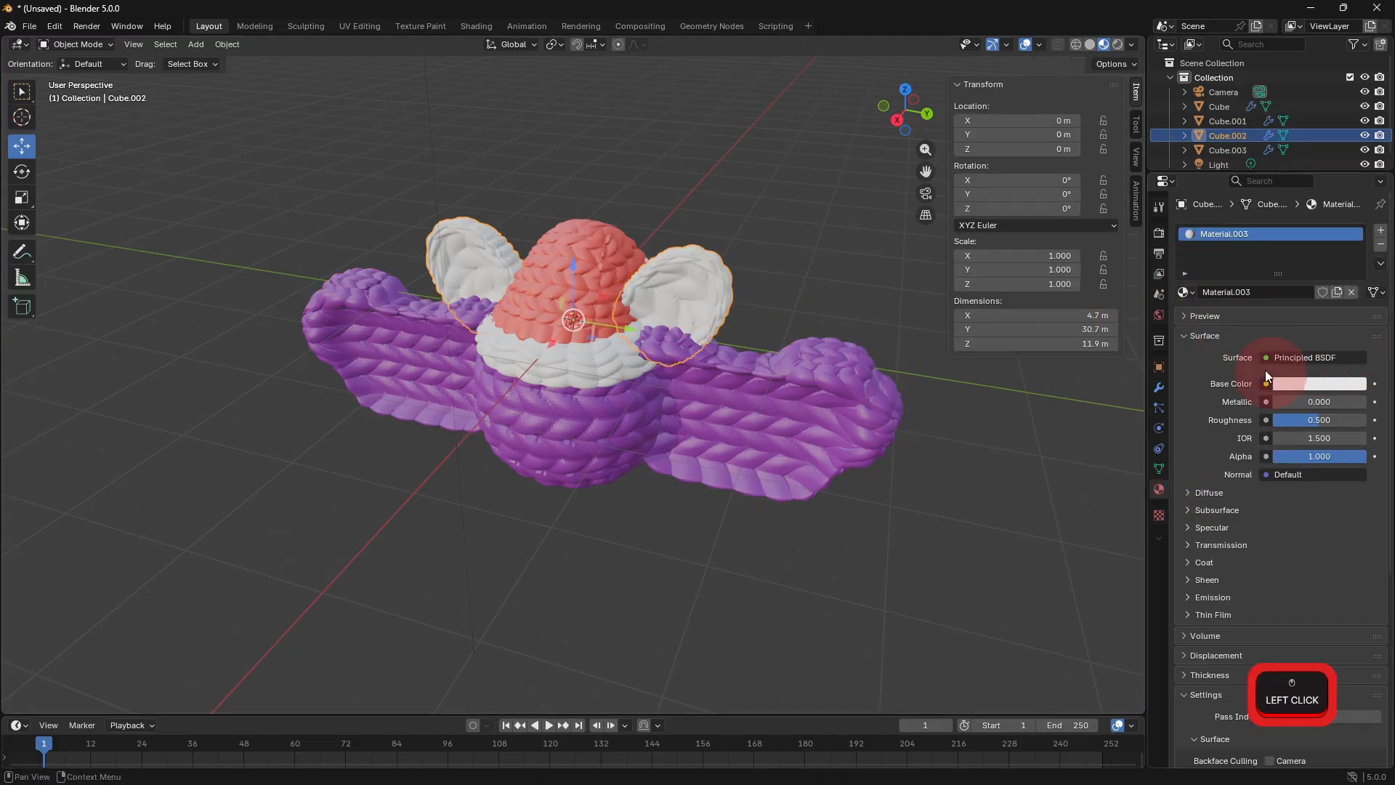
{"action": "left_click", "coordinate": [1190, 298]}
{"action": "left_click", "coordinate": [1221, 375]}
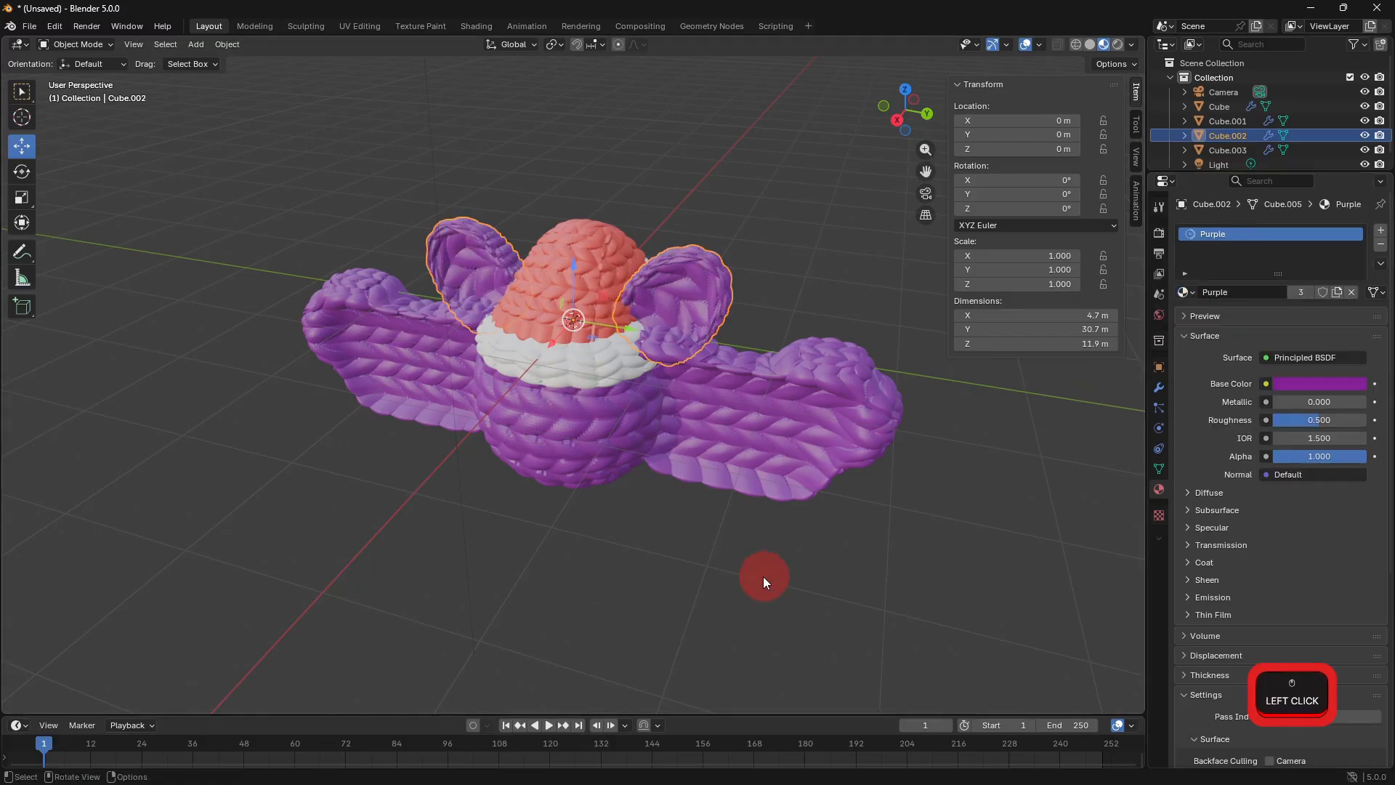
Pull the ear's top outer edge up and outward in Edit Mode to make the mirrored ears more pointed.
{"action": "middle_click_drag", "start_coordinate": [560, 562], "coordinate": [570, 499]}
{"action": "scroll", "coordinate": [570, 499], "scroll_direction": "up", "scroll_amount": 2}
{"action": "key", "text": "Tab"}
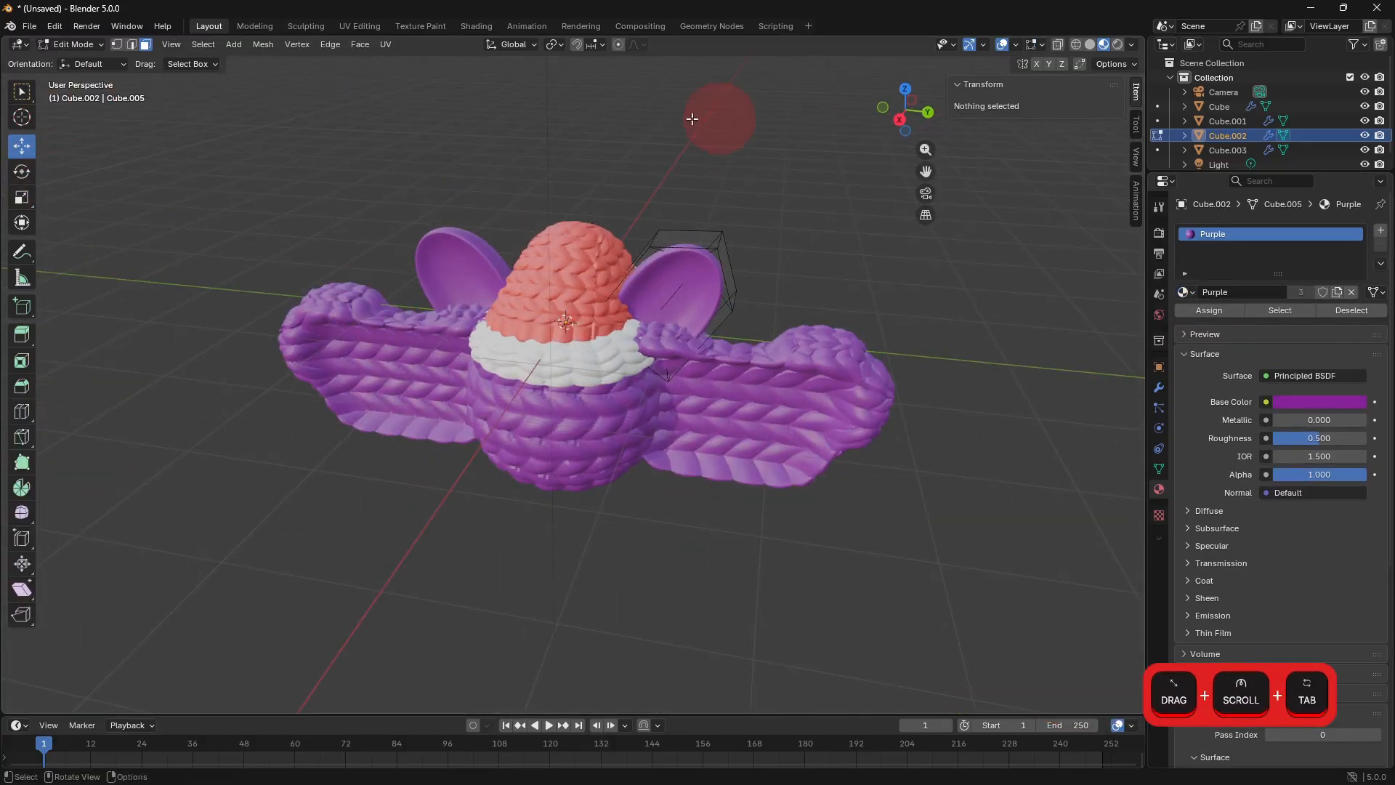
{"action": "left_click", "coordinate": [131, 44]}
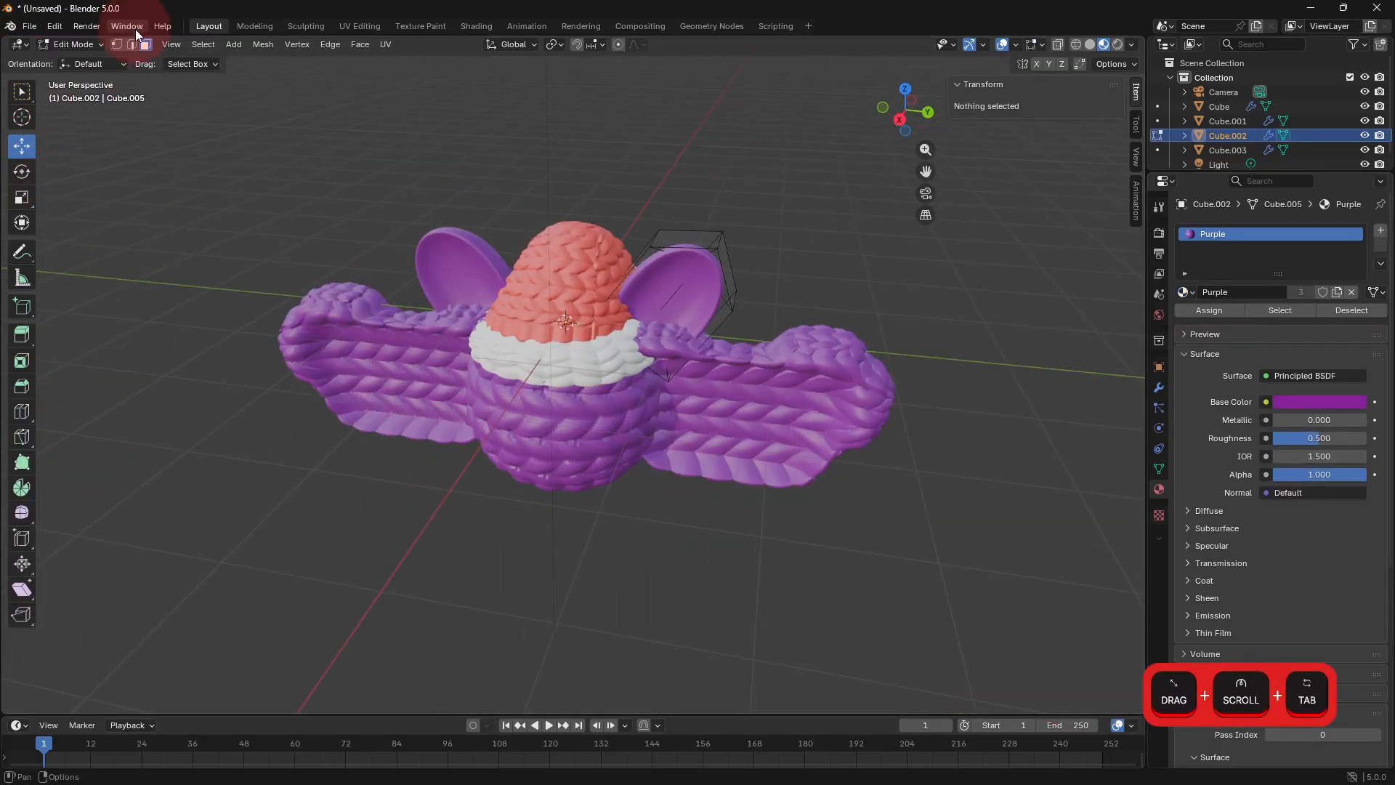
{"action": "left_click", "coordinate": [717, 242]}
{"action": "left_click_drag", "start_coordinate": [757, 192], "coordinate": [771, 121]}
{"action": "key", "text": "Tab"}
{"action": "middle_click_drag", "start_coordinate": [773, 410], "coordinate": [212, 369]}
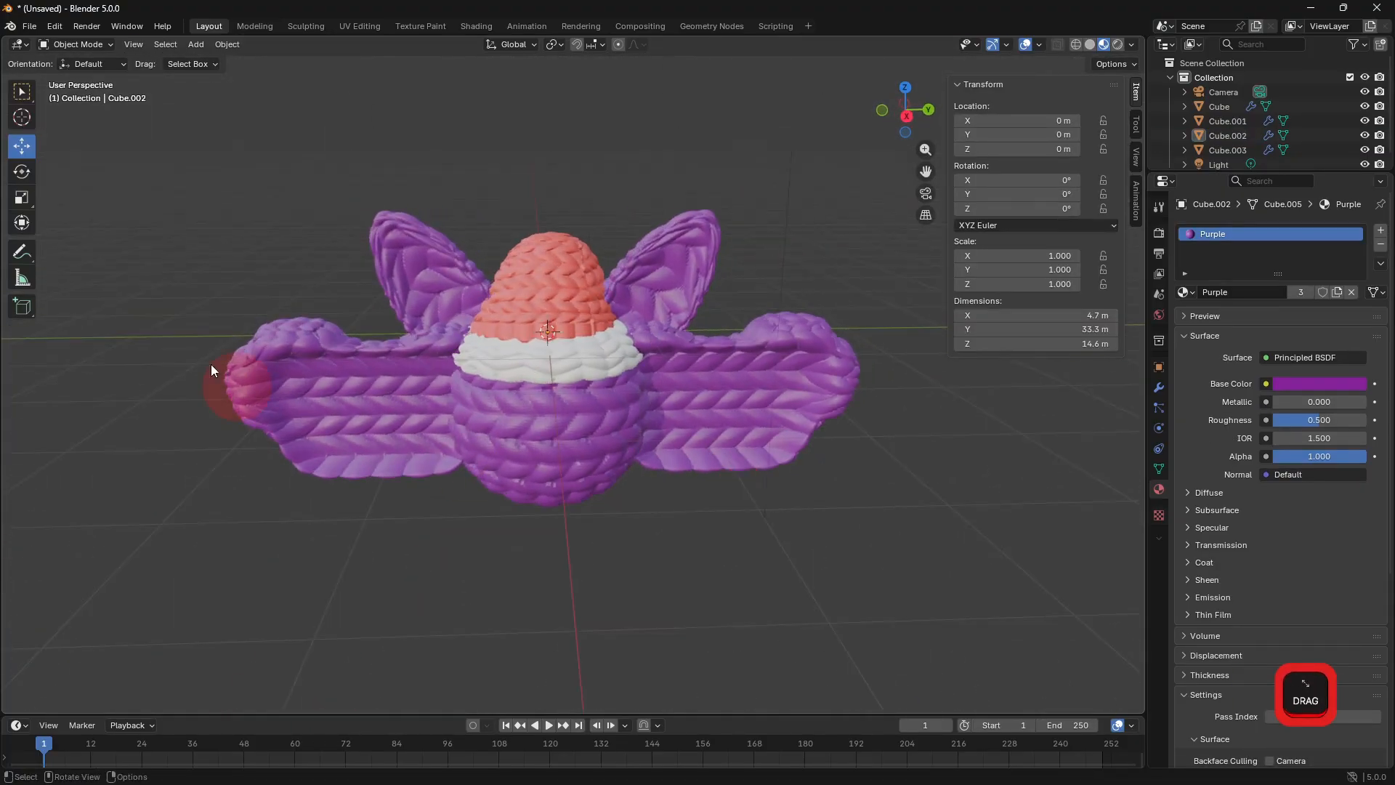
Add another new cube mesh to the scene.
{"action": "left_click", "coordinate": [196, 45]}
{"action": "mouse_move", "coordinate": [233, 57]}
{"action": "left_click", "coordinate": [348, 74]}
{"action": "middle_click_drag", "start_coordinate": [915, 546], "coordinate": [1258, 295], "text": "shift"}
Add a Subdivision Surface modifier to the new cube with viewport levels set to 3.
{"action": "left_click", "coordinate": [1156, 392]}
{"action": "middle_click_drag", "start_coordinate": [856, 428], "coordinate": [842, 431], "text": "shift"}
{"action": "left_click", "coordinate": [1236, 228]}
{"action": "left_click", "coordinate": [1236, 228]}
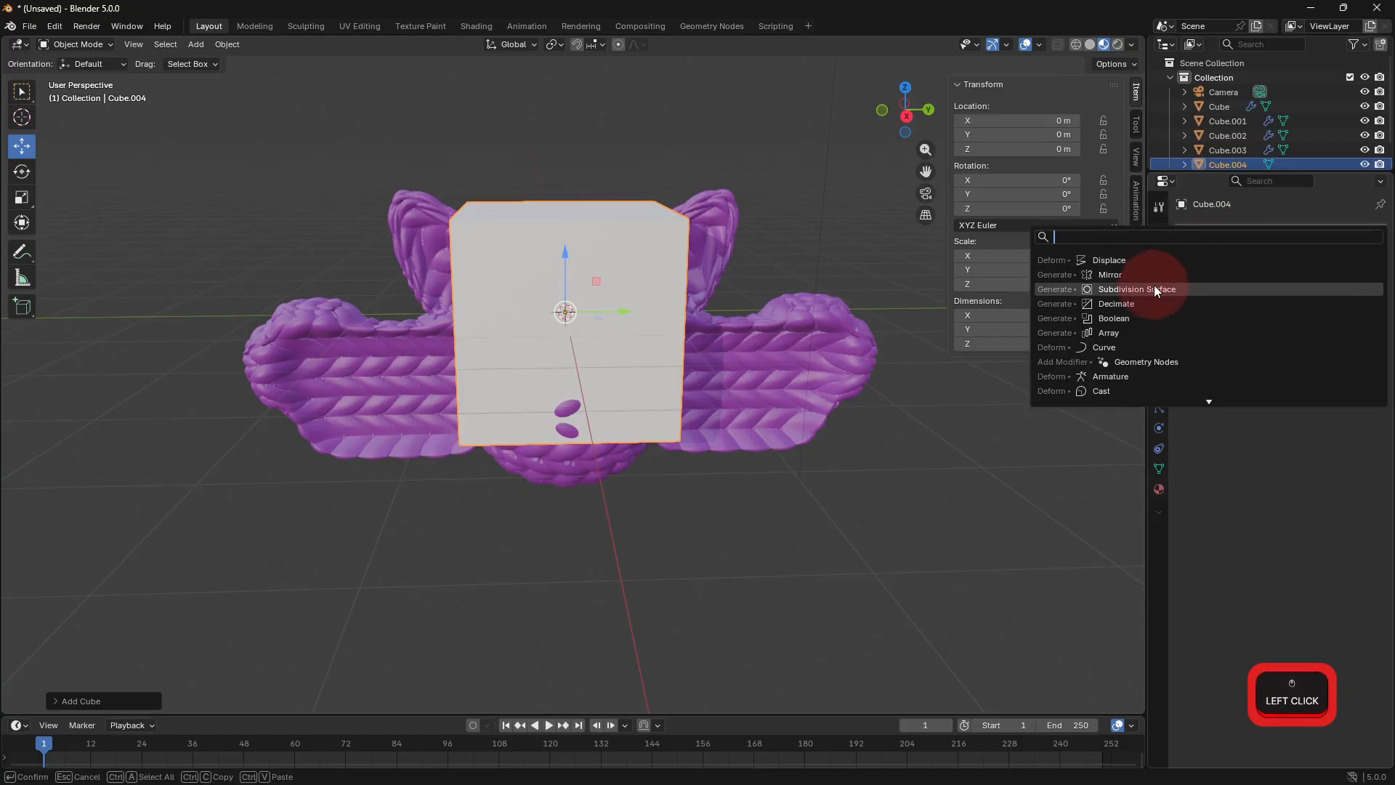
{"action": "left_click", "coordinate": [1154, 289]}
{"action": "left_click", "coordinate": [1363, 294]}
{"action": "left_click", "coordinate": [1363, 294]}
Add a Mirror modifier to the new cube that mirrors across the Y axis only.
{"action": "left_click", "coordinate": [1258, 230]}
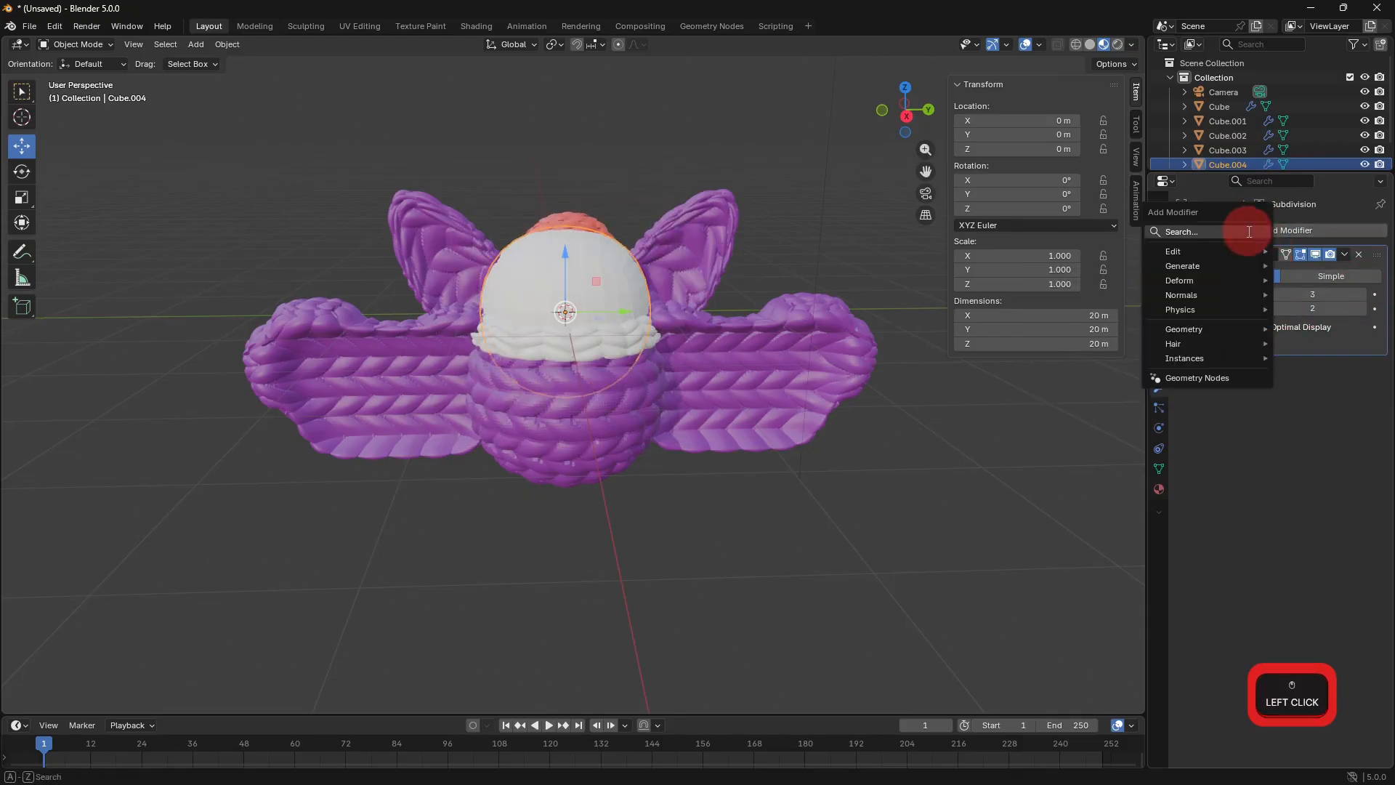
{"action": "left_click", "coordinate": [1193, 290]}
{"action": "left_click", "coordinate": [1292, 316]}
{"action": "left_click", "coordinate": [1308, 406]}
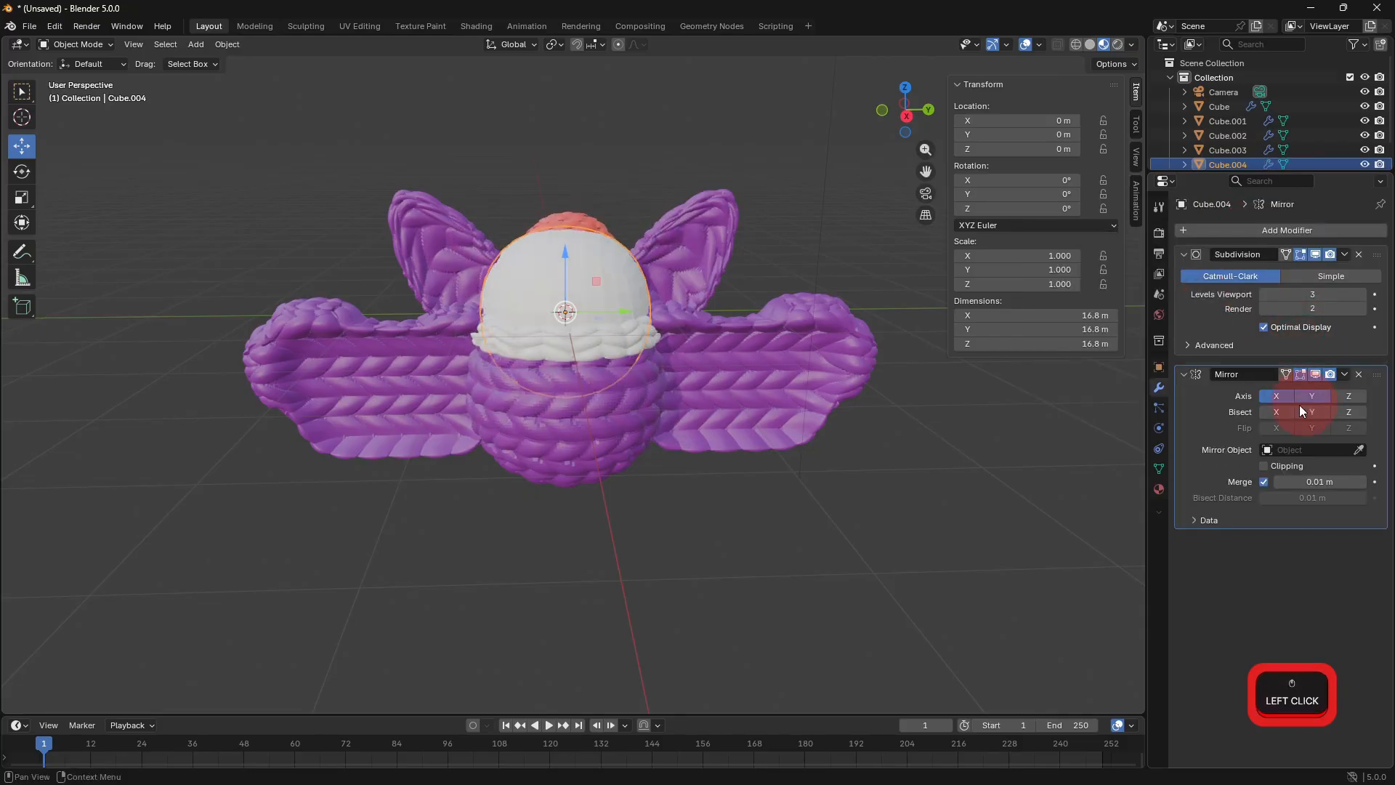
{"action": "left_click", "coordinate": [1275, 386]}
{"action": "middle_click_drag", "start_coordinate": [1078, 431], "coordinate": [709, 436]}
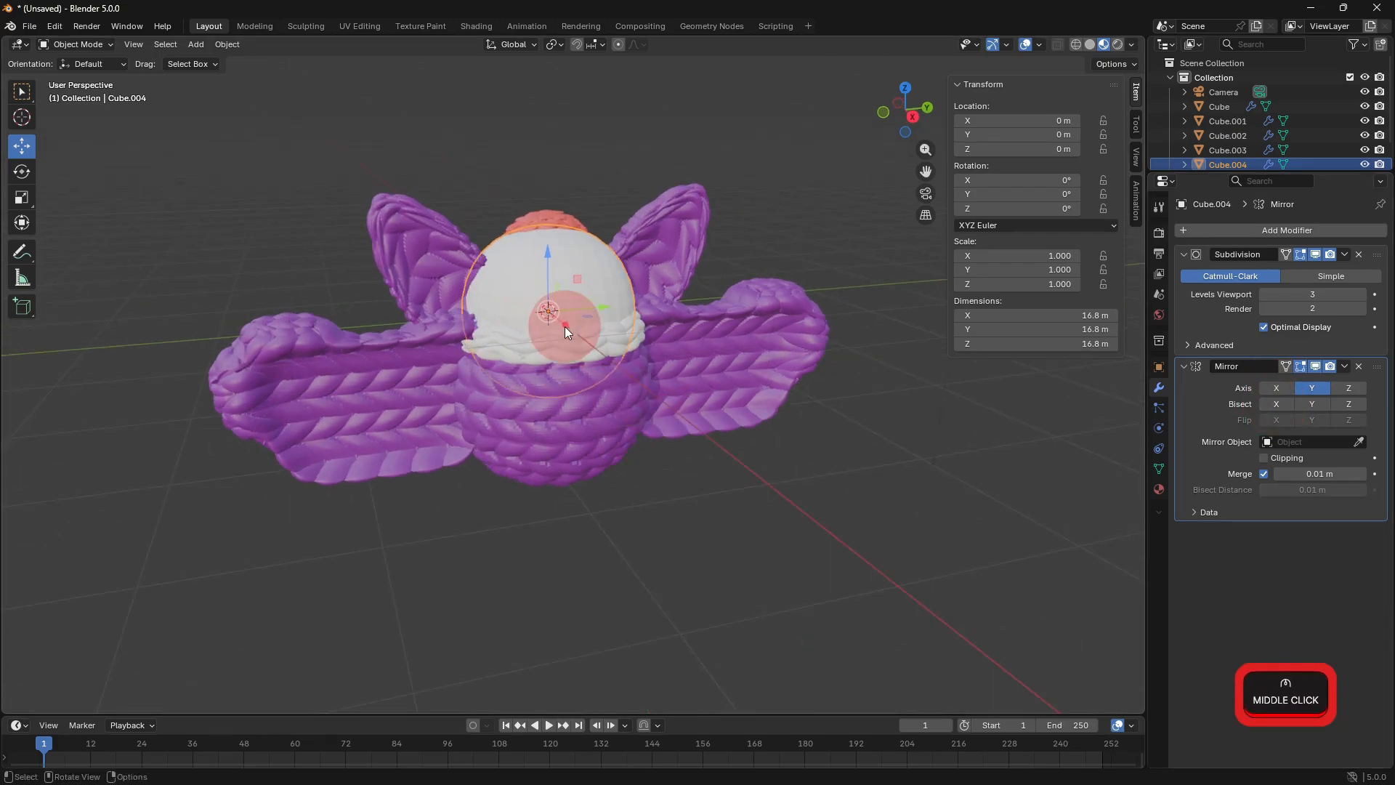
In Edit Mode, move the whole cube mesh about 8.85 m outward along Y and scale it down to form two mirrored spheres.
{"action": "middle_click_drag", "start_coordinate": [565, 326], "coordinate": [749, 423]}
{"action": "key", "text": "Tab"}
{"action": "key", "text": "a"}
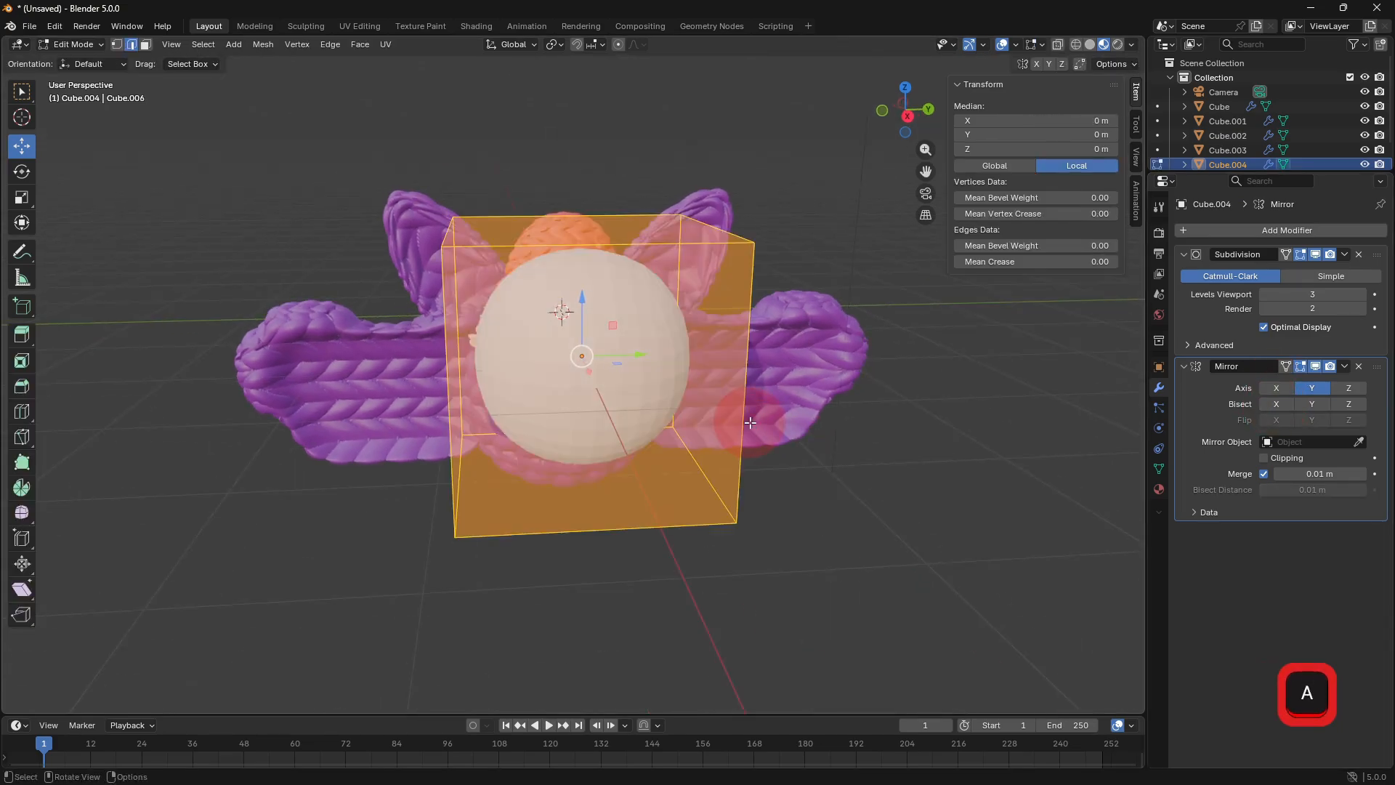
{"action": "left_click_drag", "start_coordinate": [648, 356], "coordinate": [726, 354]}
{"action": "key", "text": "s"}
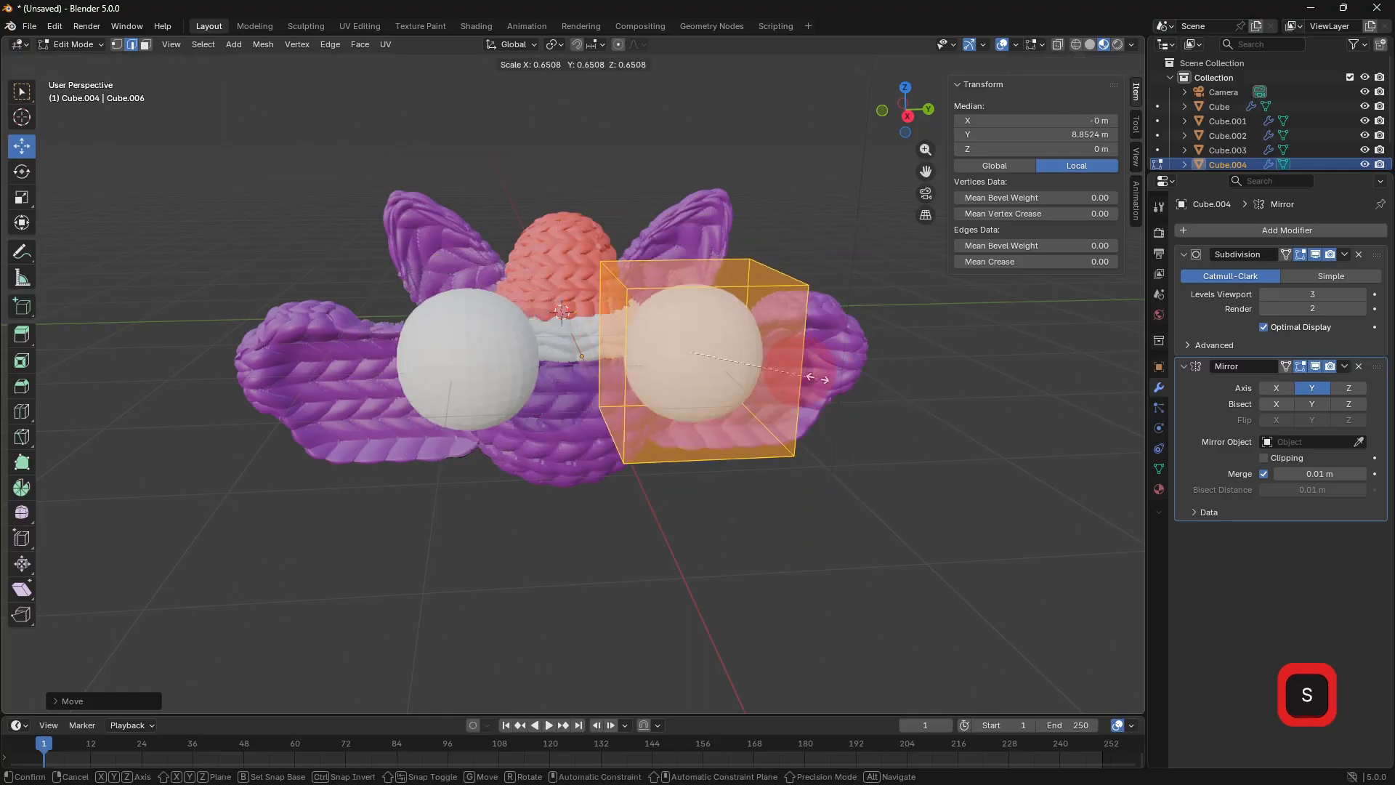
{"action": "left_click", "coordinate": [785, 359]}
Lower the sphere mesh about 6.3 m along Z, shrink it to eye size, and place it at about 6.56 m on Y.
{"action": "key", "text": "g"}
{"action": "key", "text": "z"}
{"action": "left_click", "coordinate": [840, 431]}
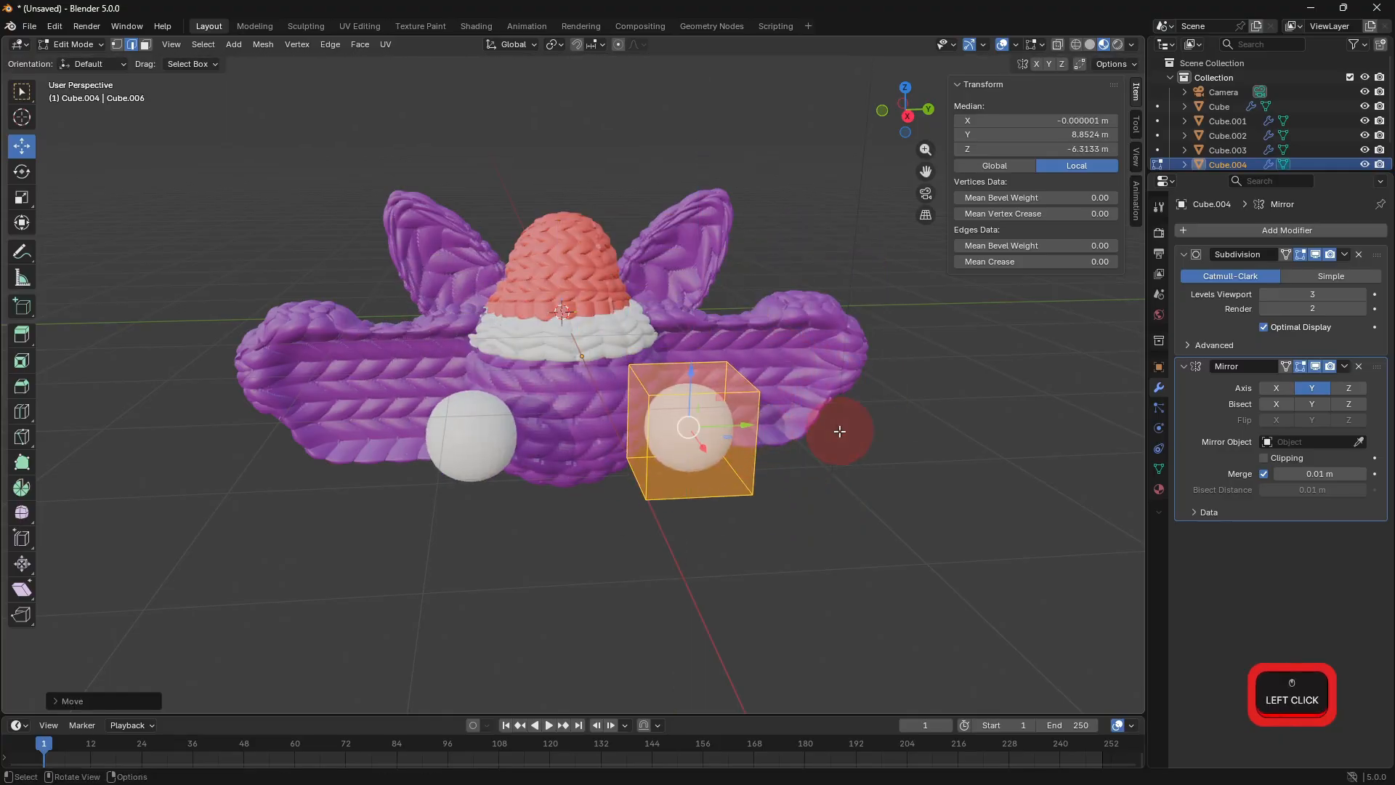
{"action": "key", "text": "s"}
{"action": "left_click", "coordinate": [735, 423]}
{"action": "key", "text": "g"}
{"action": "key", "text": "y"}
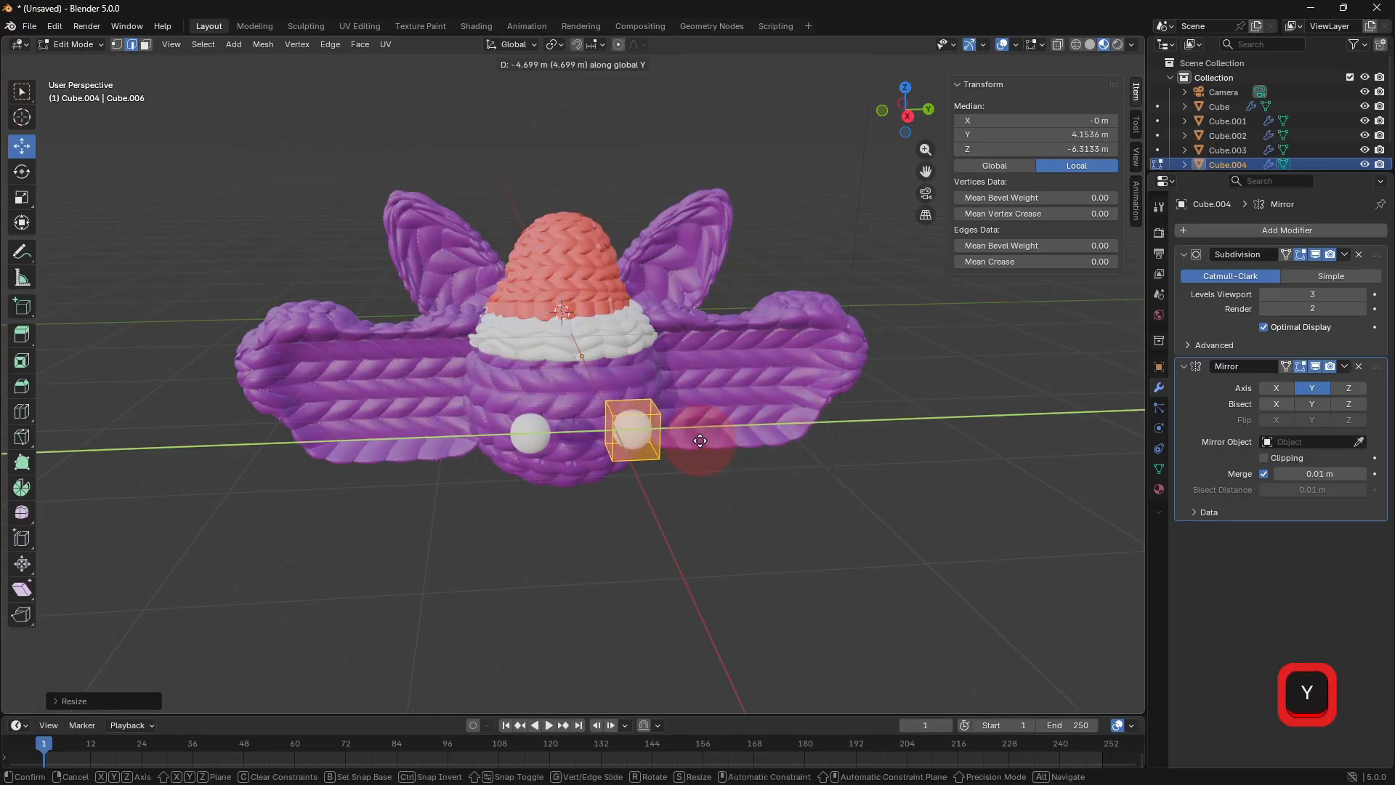
{"action": "left_click", "coordinate": [724, 443]}
Push the eye mesh back about 7.9 m along X and move it inward to about 3.47 m on Y.
{"action": "key", "text": "g"}
{"action": "key", "text": "z"}
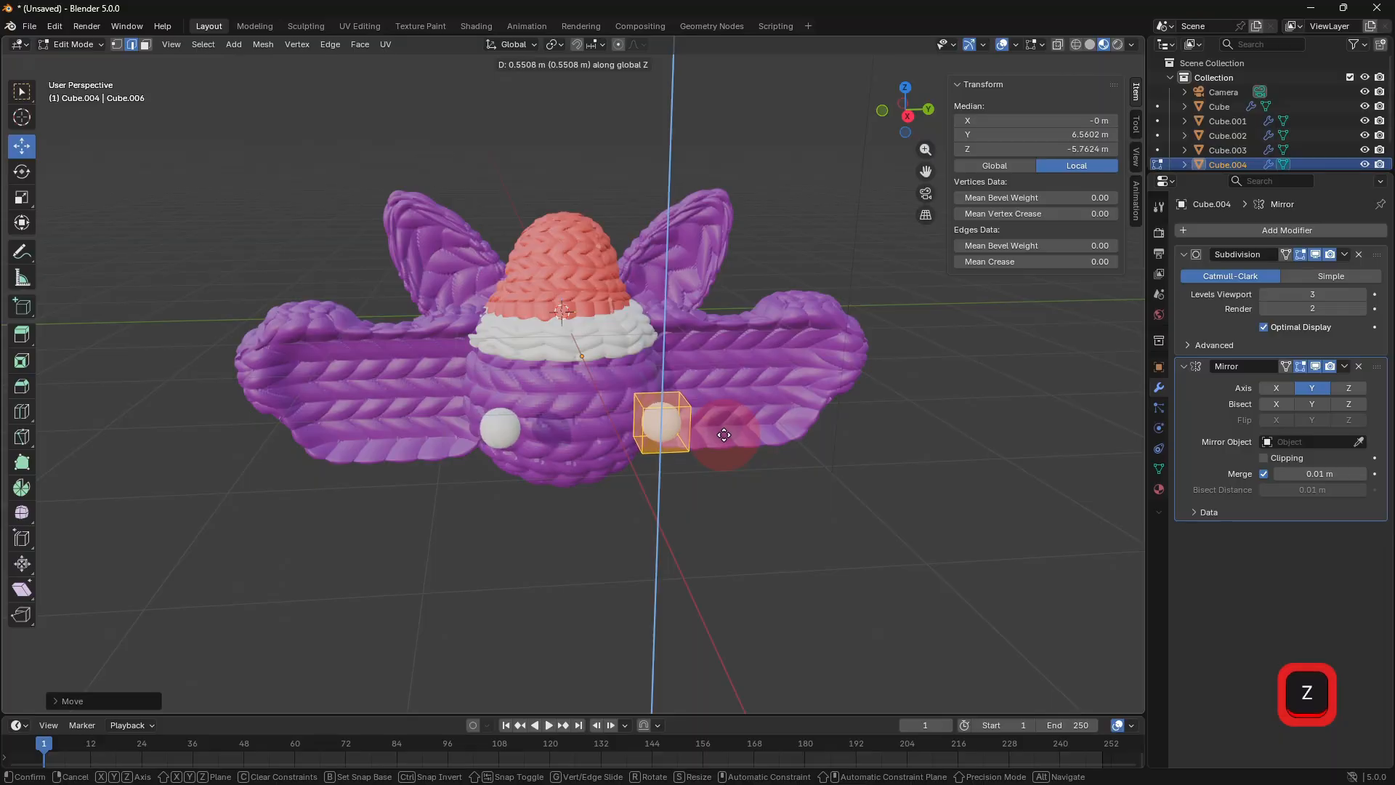
{"action": "key", "text": "x"}
{"action": "left_click", "coordinate": [680, 418]}
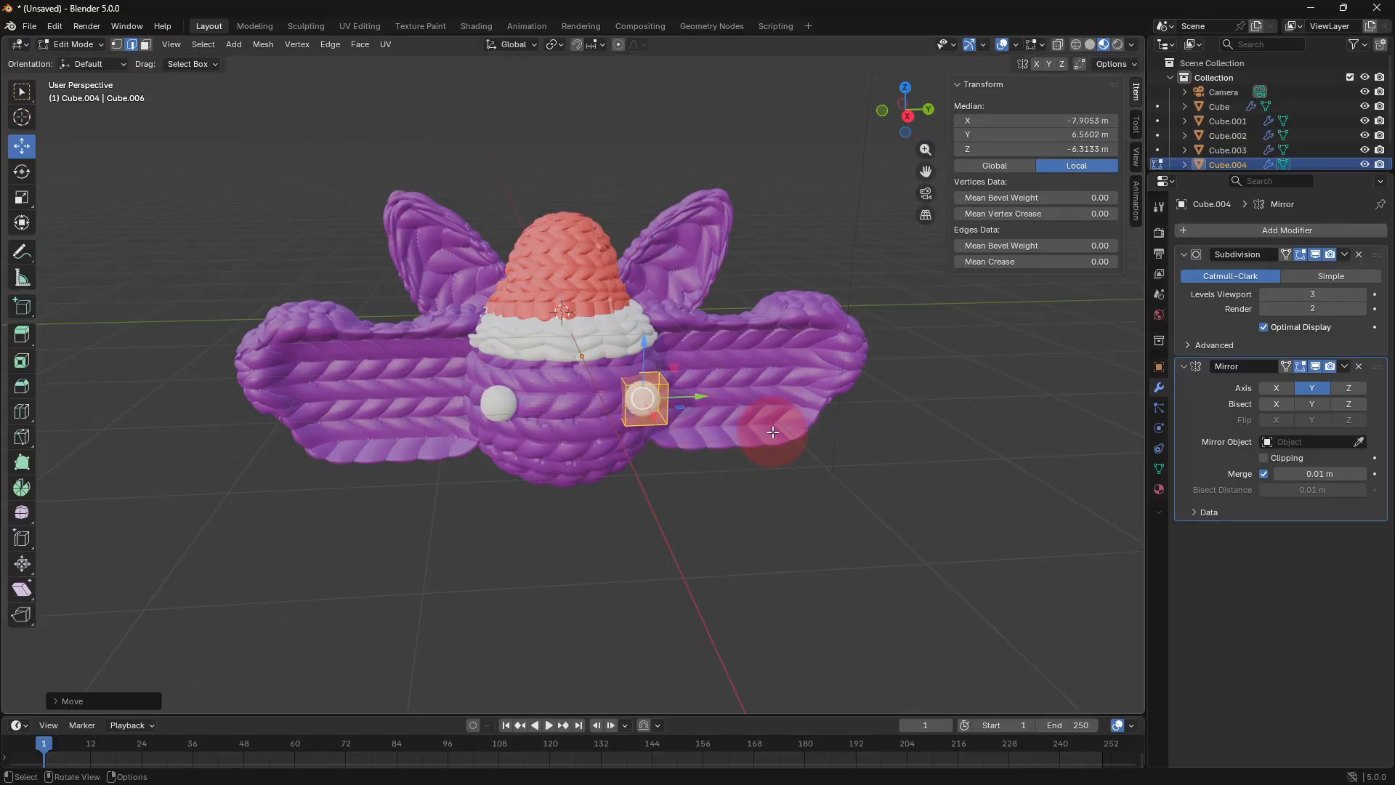
{"action": "left_click_drag", "start_coordinate": [689, 397], "coordinate": [654, 398]}
{"action": "left_click", "coordinate": [581, 342]}
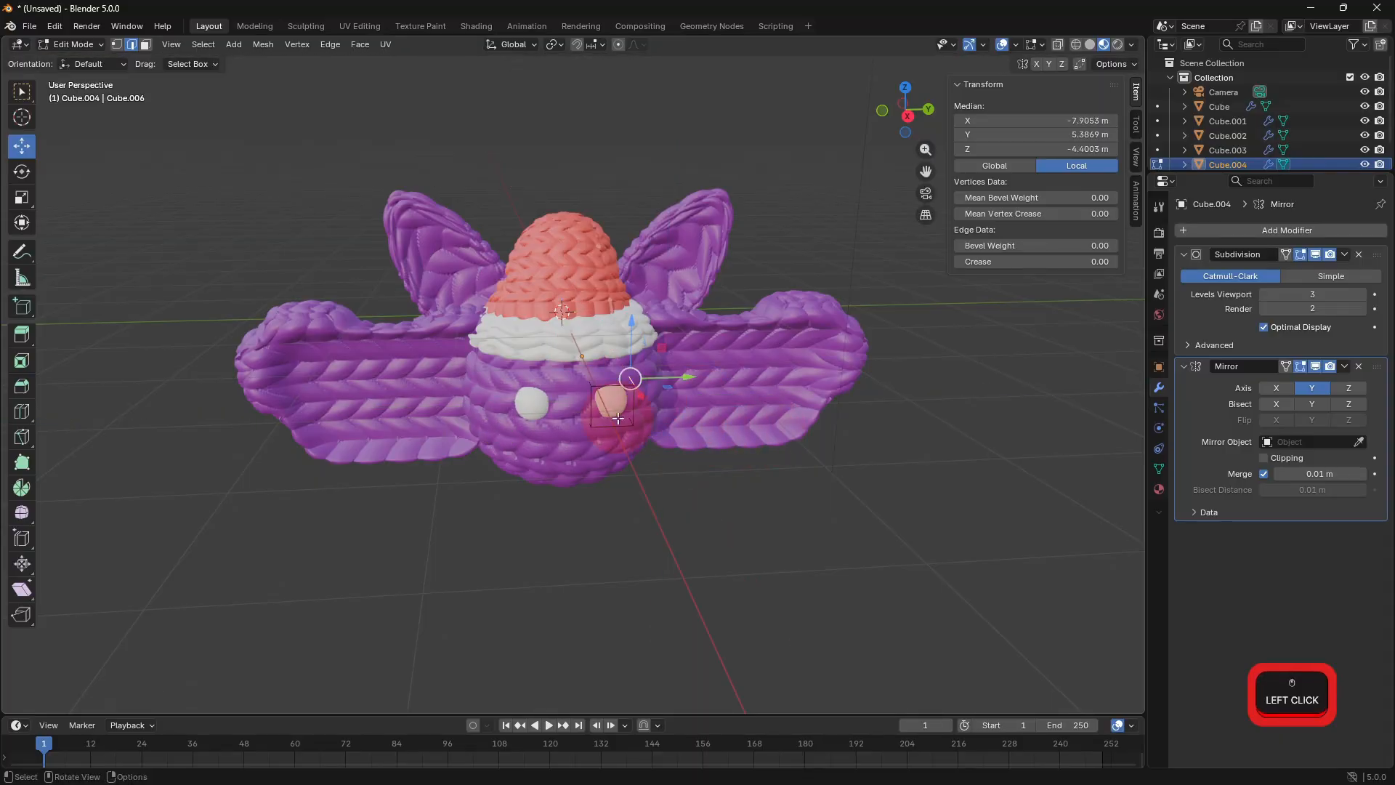
{"action": "key", "text": "ctrl+z"}
Select the whole eye mesh, lower it to about -9.34 m on Z, and fine-tune its width along Y.
{"action": "key", "text": "a"}
{"action": "key", "text": "g"}
{"action": "key", "text": "z"}
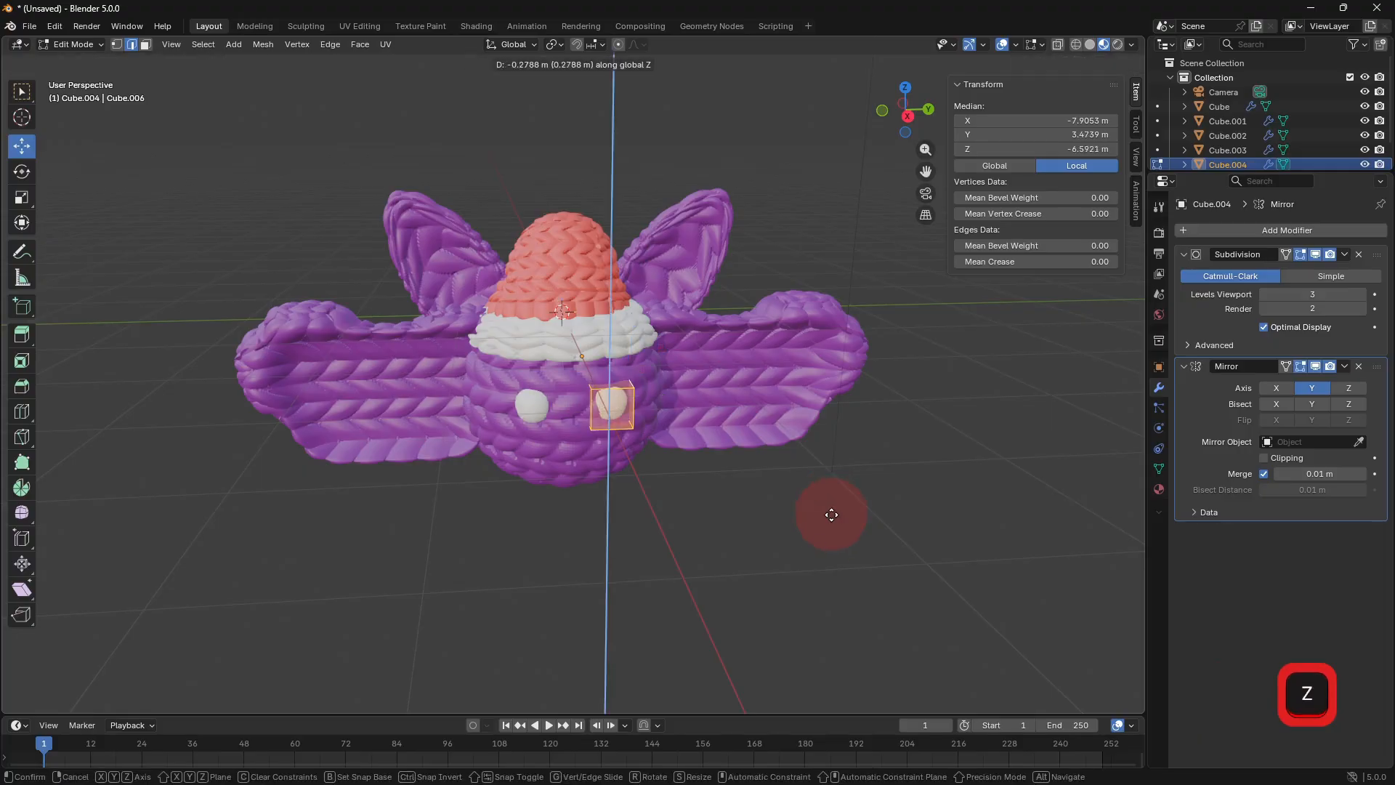
{"action": "left_click", "coordinate": [835, 531]}
{"action": "key", "text": "s"}
{"action": "key", "text": "y"}
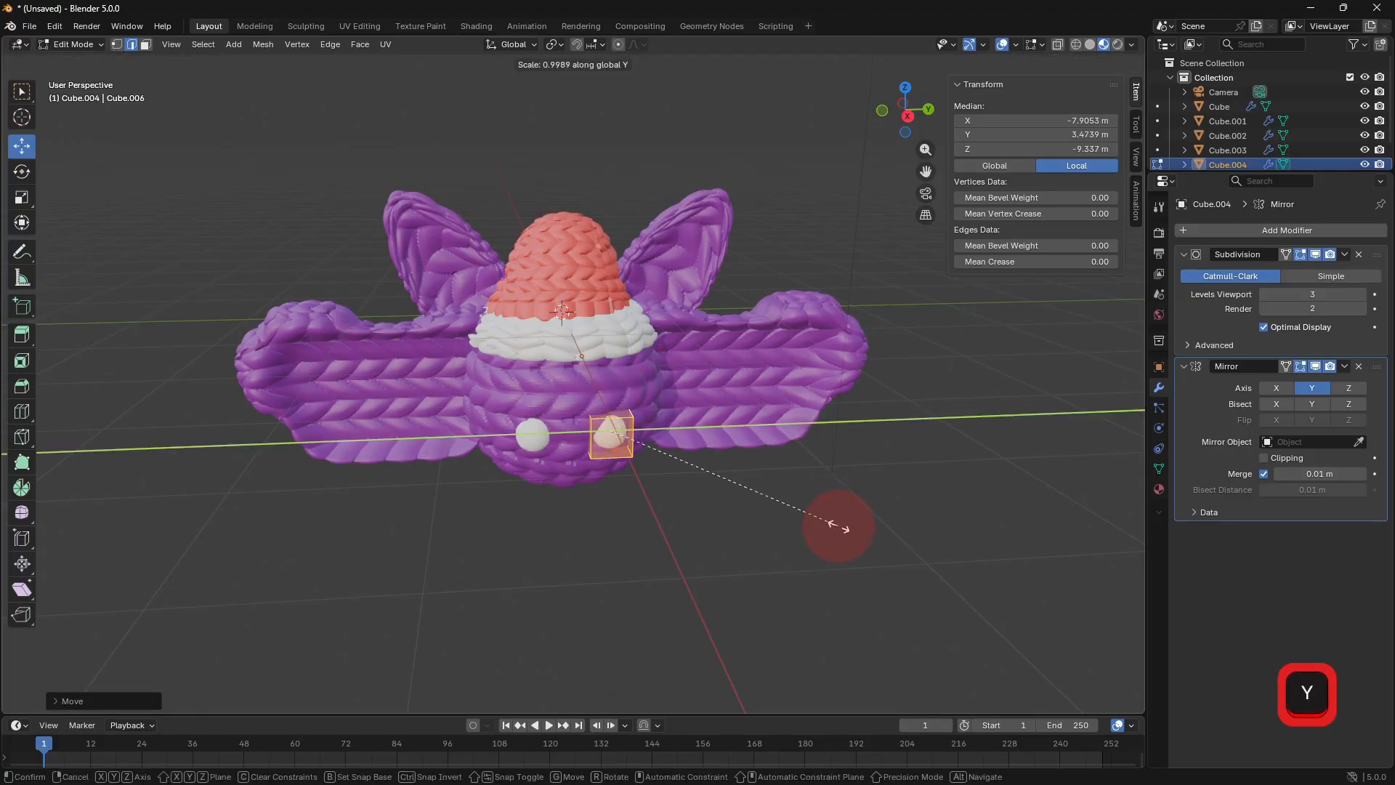
{"action": "left_click", "coordinate": [851, 517]}
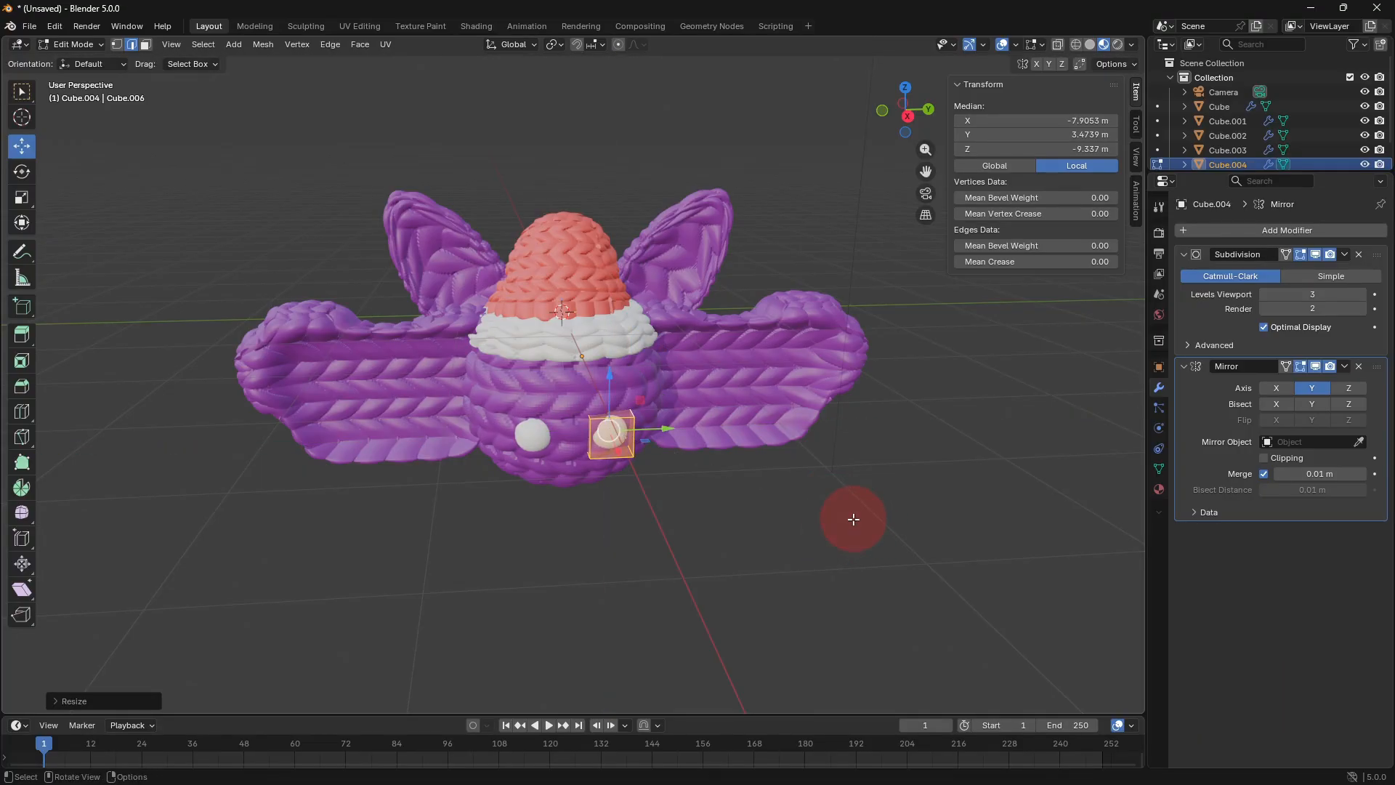
Space the eyes apart to about 5.28 m on Y, sink them into the face along X, and return to Object Mode.
{"action": "key", "text": "g"}
{"action": "key", "text": "x"}
{"action": "key", "text": "y"}
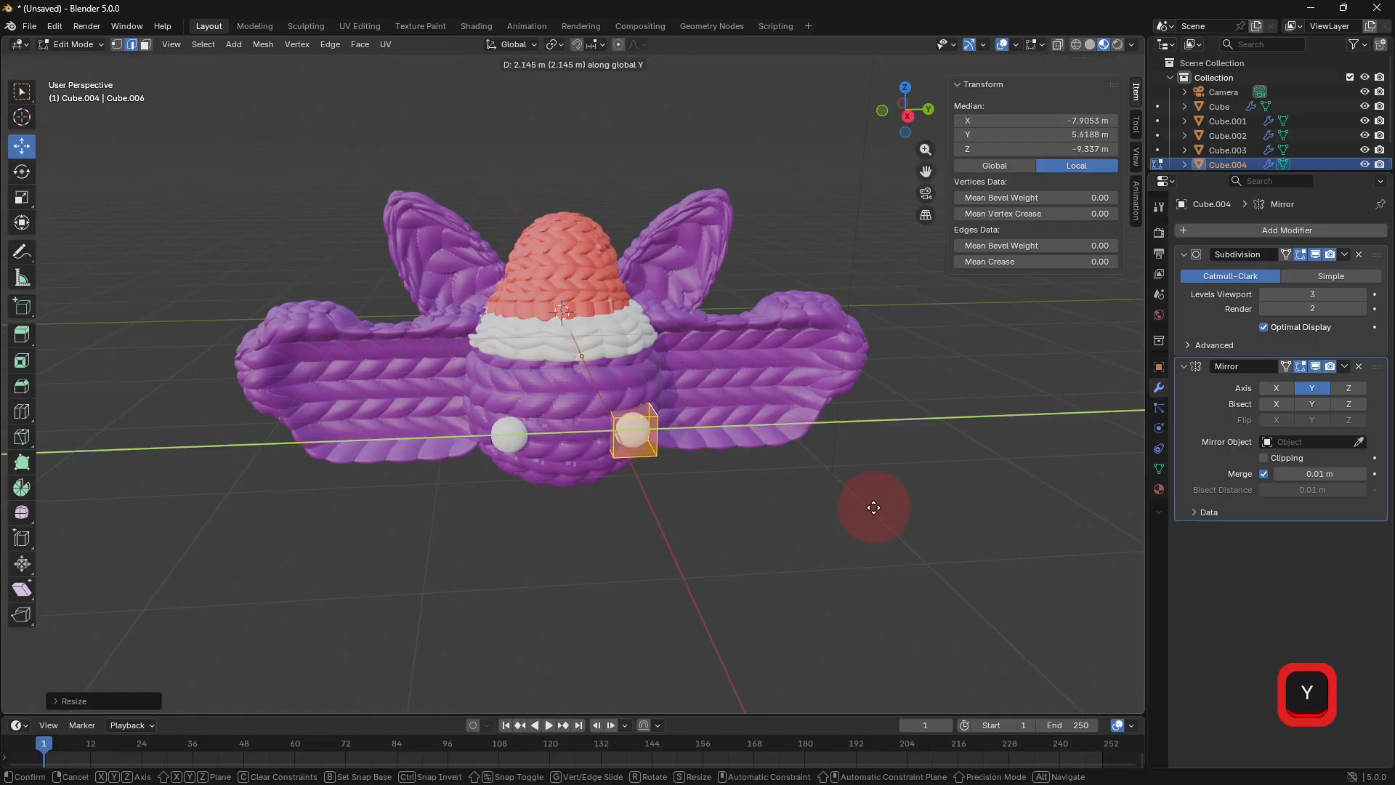
{"action": "left_click", "coordinate": [873, 506]}
{"action": "middle_click_drag", "start_coordinate": [873, 506], "coordinate": [894, 511]}
{"action": "key", "text": "g"}
{"action": "key", "text": "z"}
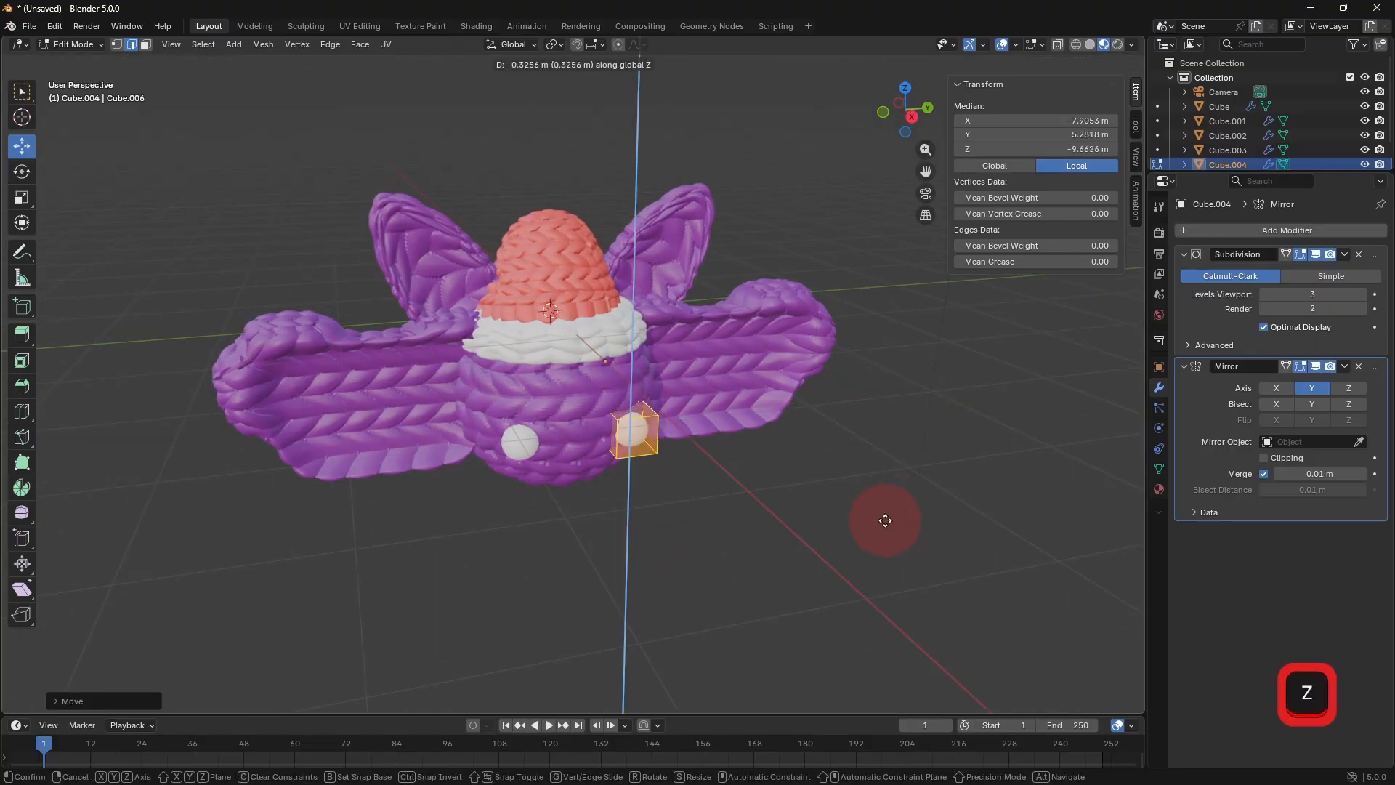
{"action": "key", "text": "x"}
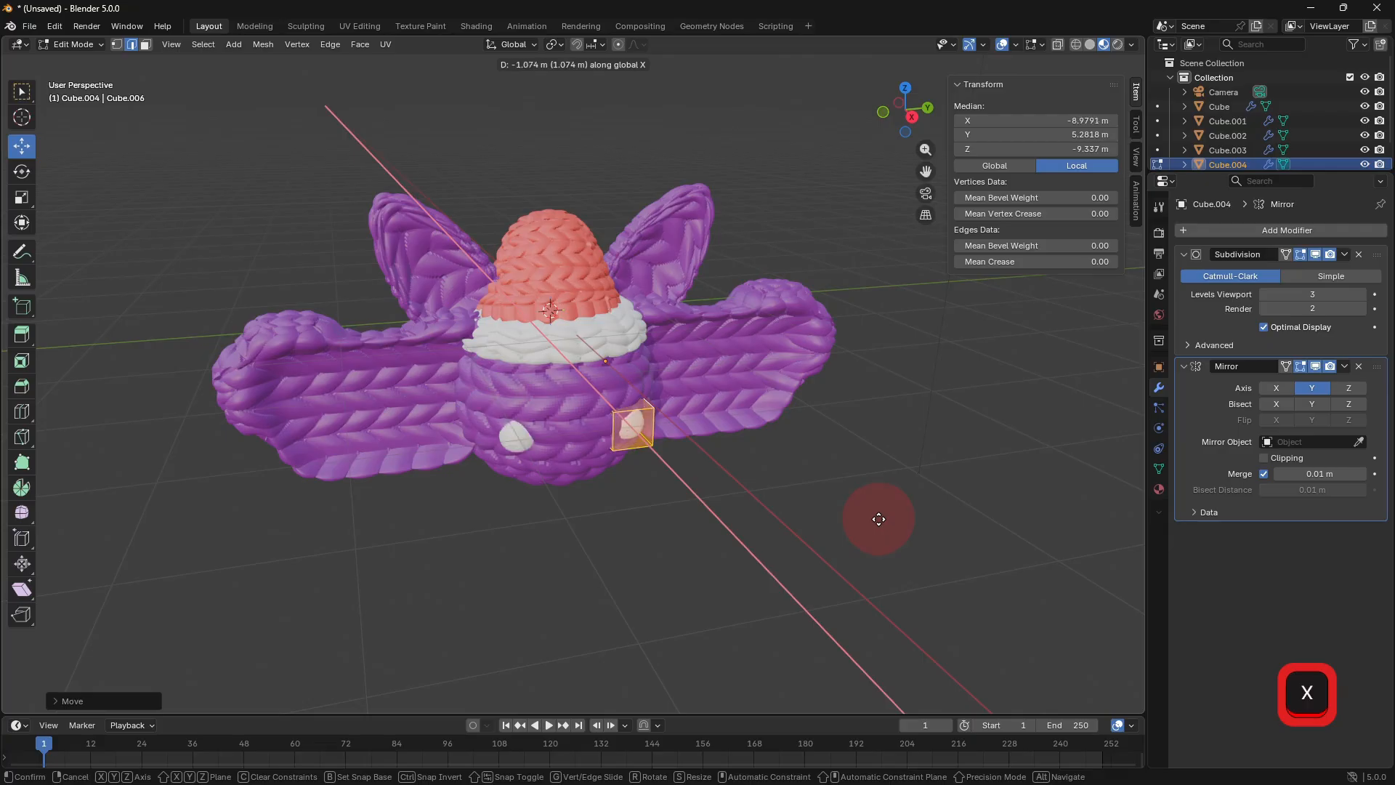
{"action": "left_click", "coordinate": [803, 554]}
{"action": "middle_click_drag", "start_coordinate": [803, 554], "coordinate": [725, 530]}
{"action": "key", "text": "Tab"}
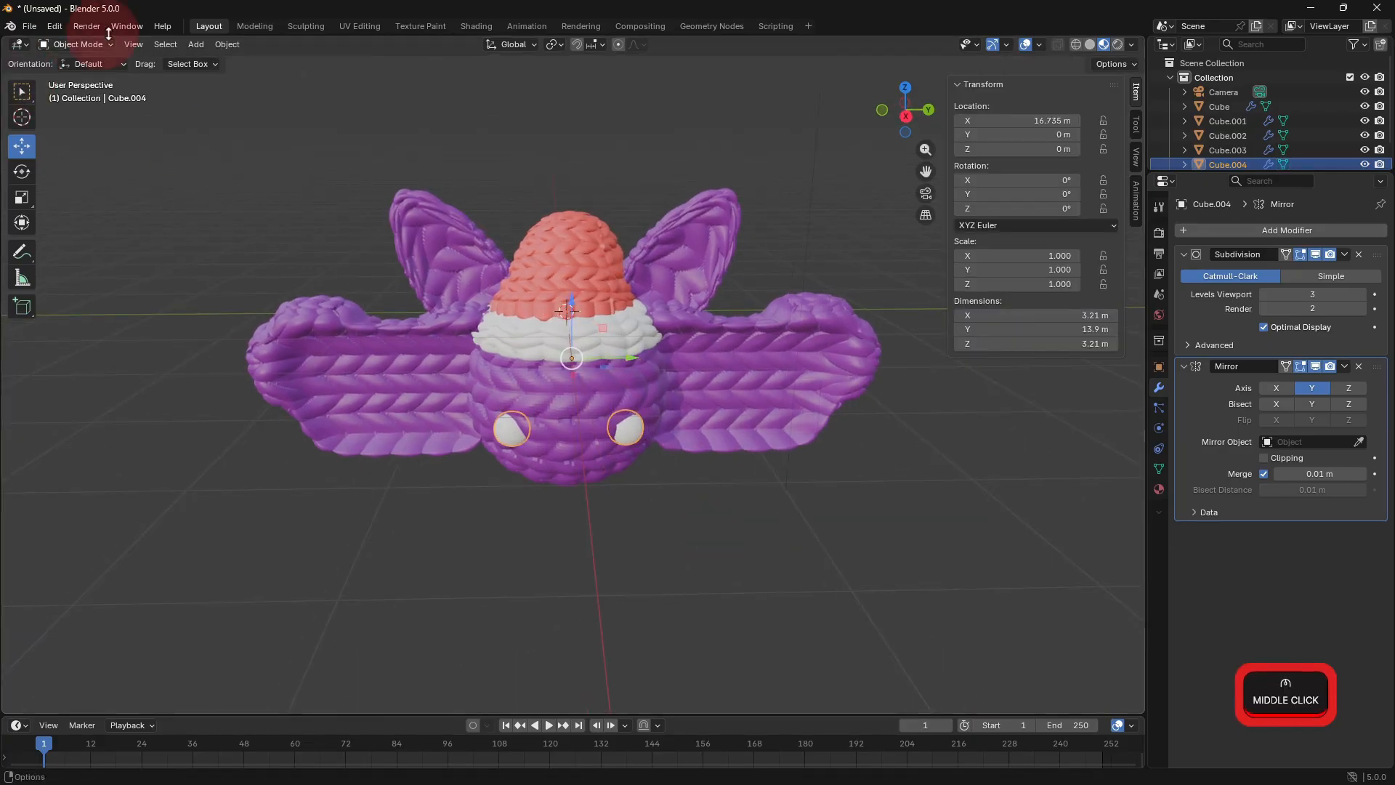
Add a new cube mesh and give it a Mirror modifier that mirrors across the Y axis only.
{"action": "left_click", "coordinate": [199, 45]}
{"action": "mouse_move", "coordinate": [206, 55]}
{"action": "left_click", "coordinate": [362, 77]}
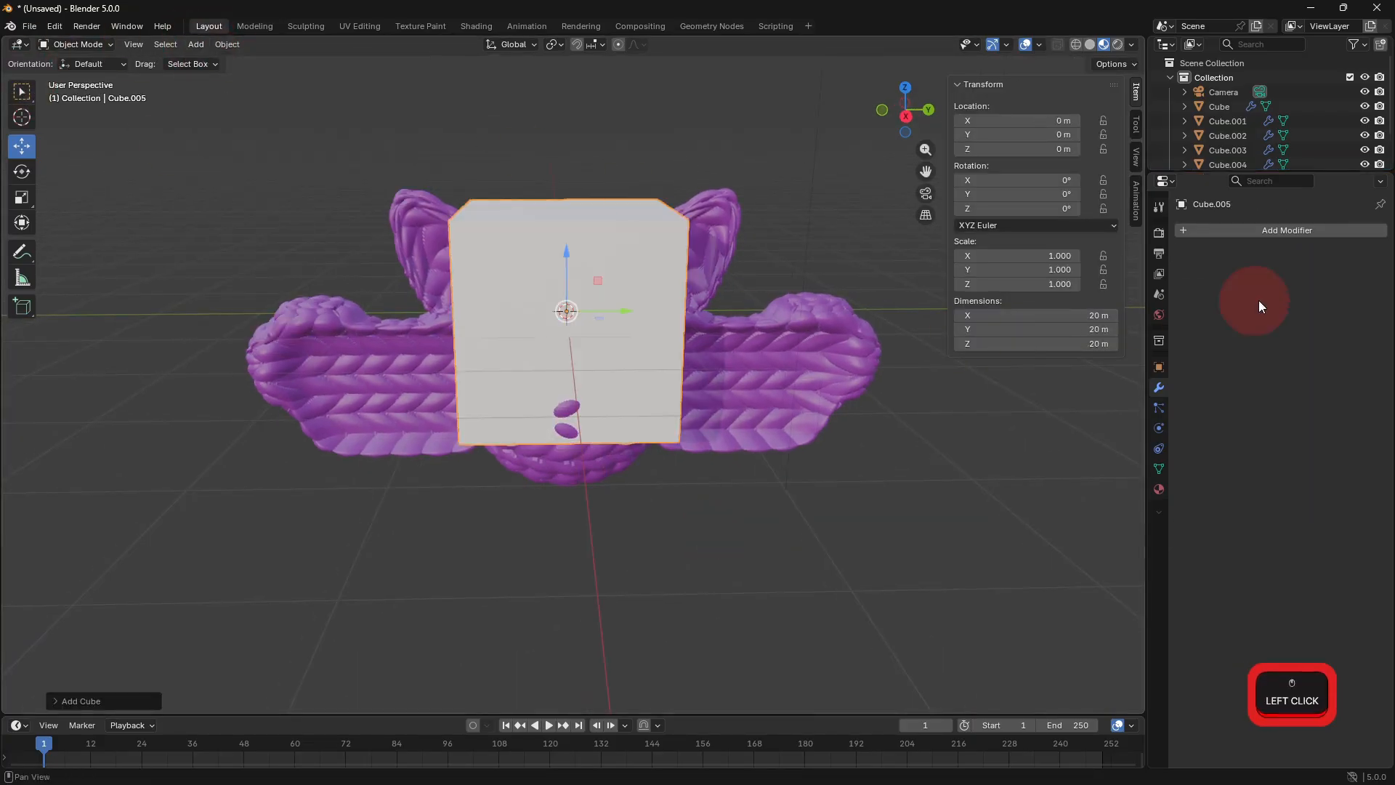
{"action": "left_click", "coordinate": [1249, 229]}
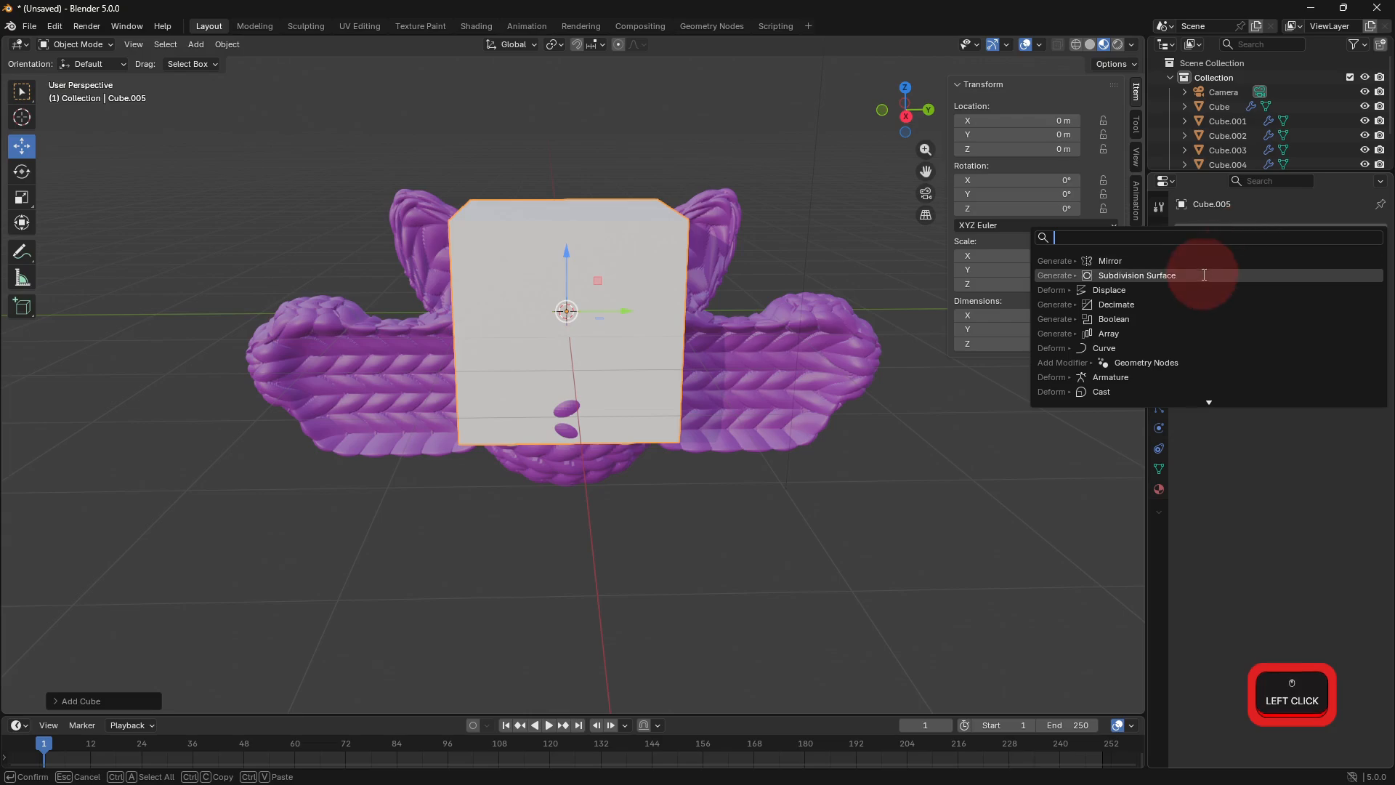
{"action": "left_click", "coordinate": [1151, 264]}
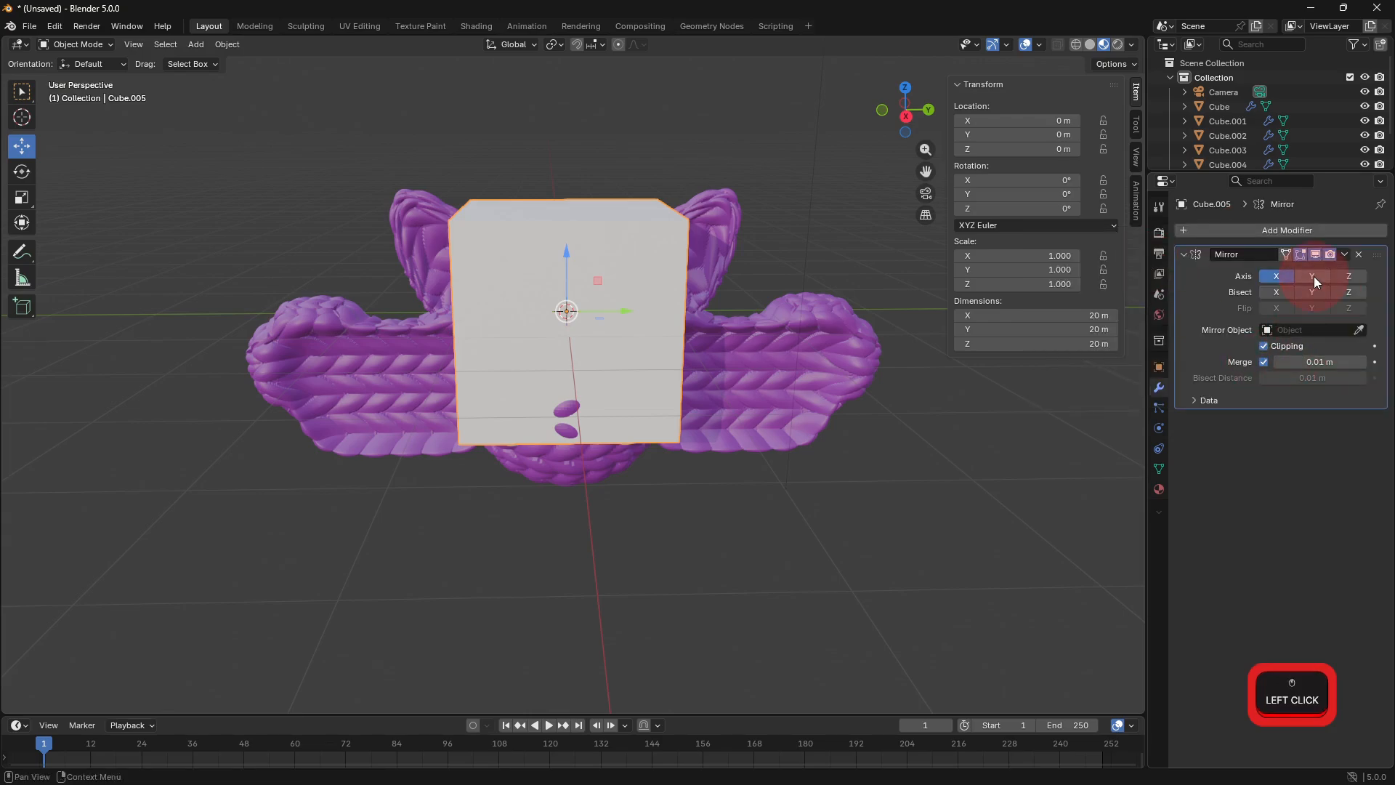
In Edit Mode, scale the new cube down and move it about 10.15 m forward along X in front of the body.
{"action": "key", "text": "Tab"}
{"action": "middle_click_drag", "start_coordinate": [934, 368], "coordinate": [718, 329]}
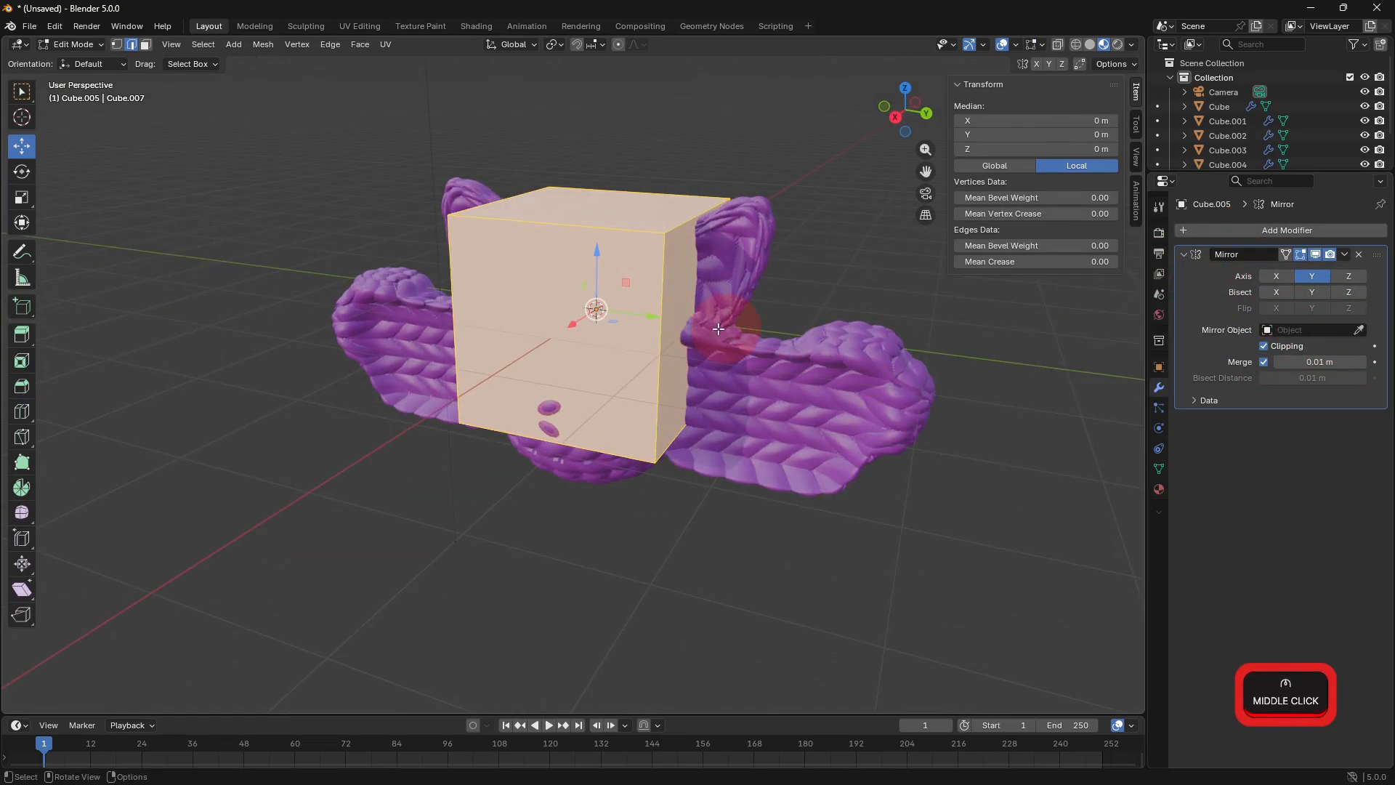
{"action": "key", "text": "s"}
{"action": "key", "text": "g"}
{"action": "key", "text": "x"}
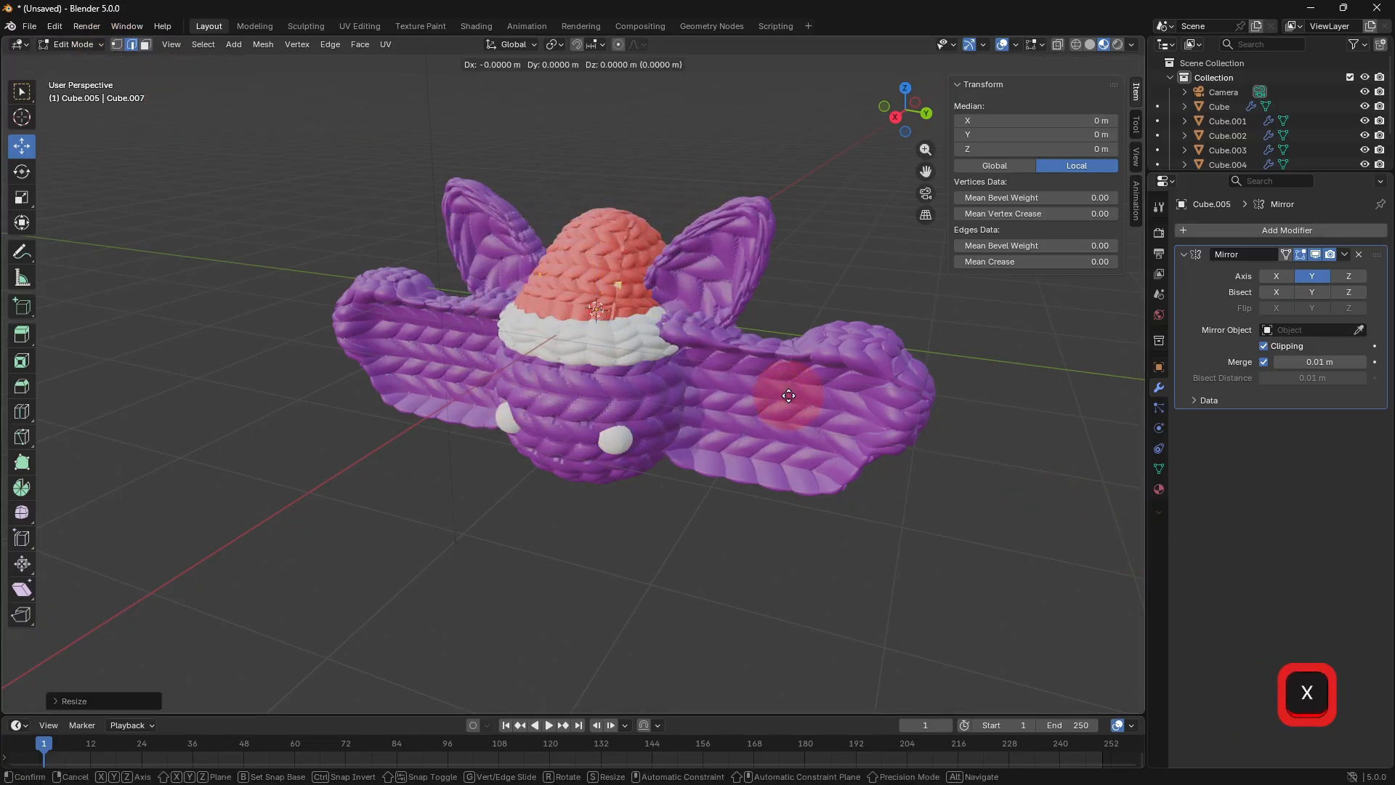
{"action": "left_click", "coordinate": [777, 452]}
Shrink the cube to a small block and lower it to about -11.69 m on Z, just below and between the eyes.
{"action": "key", "text": "g"}
{"action": "key", "text": "z"}
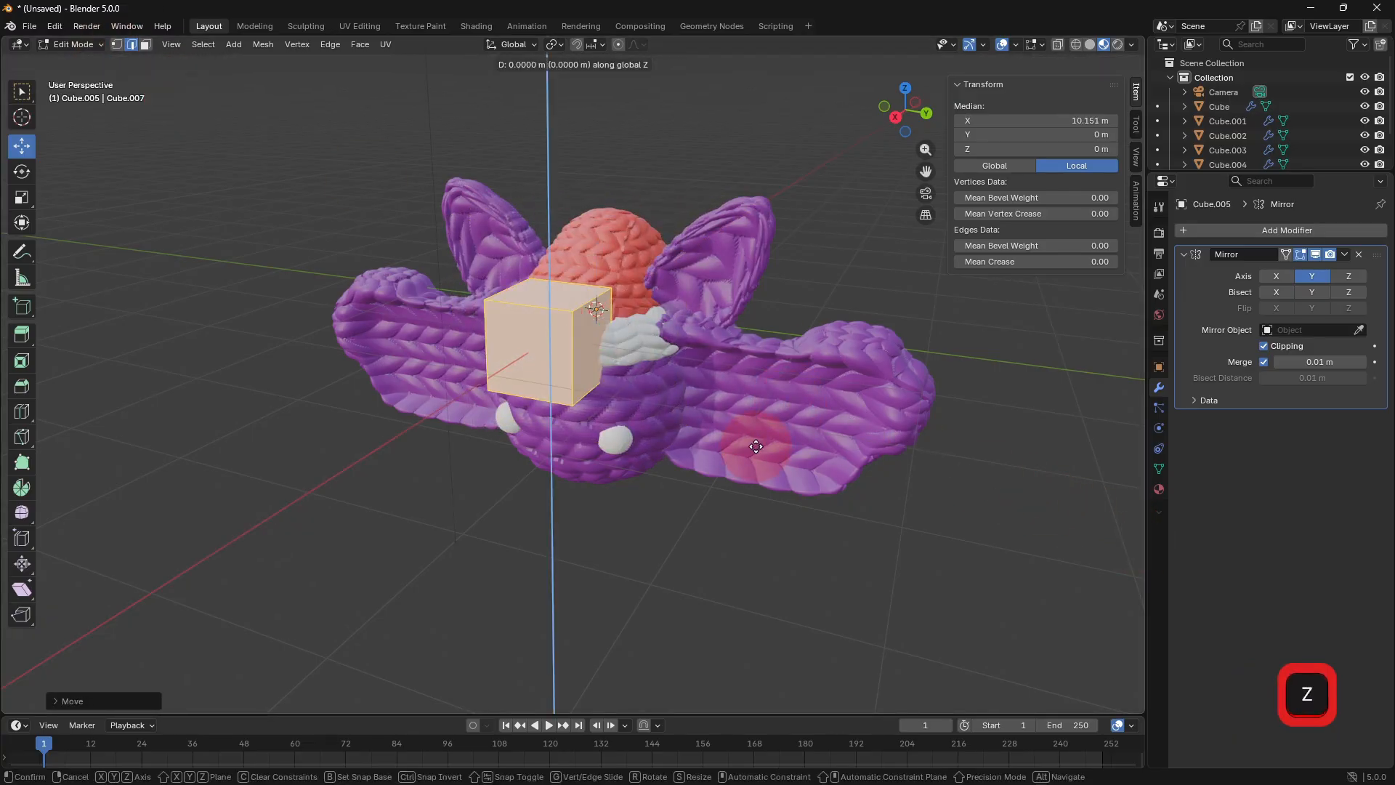
{"action": "left_click", "coordinate": [731, 509]}
{"action": "key", "text": "s"}
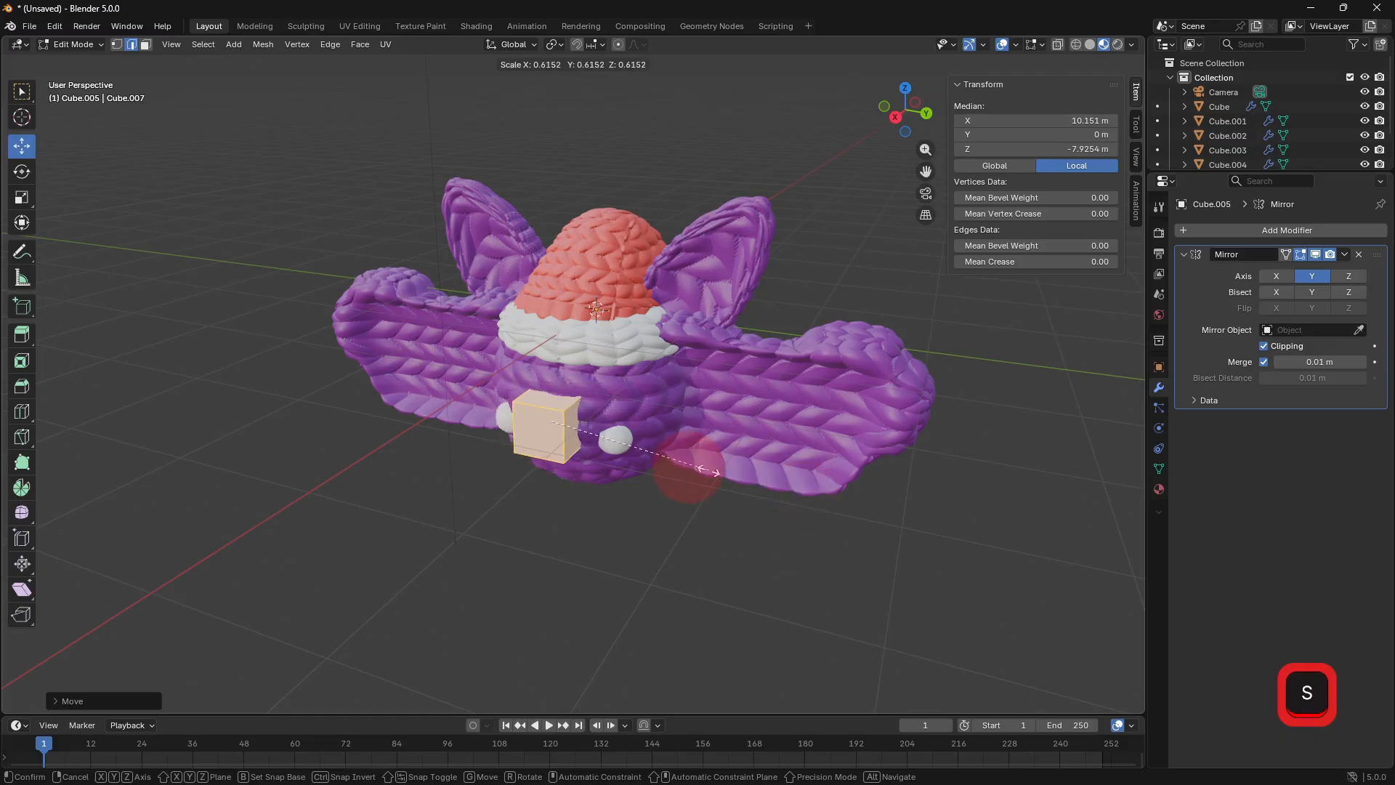
{"action": "left_click", "coordinate": [621, 443]}
{"action": "key", "text": "g"}
{"action": "key", "text": "z"}
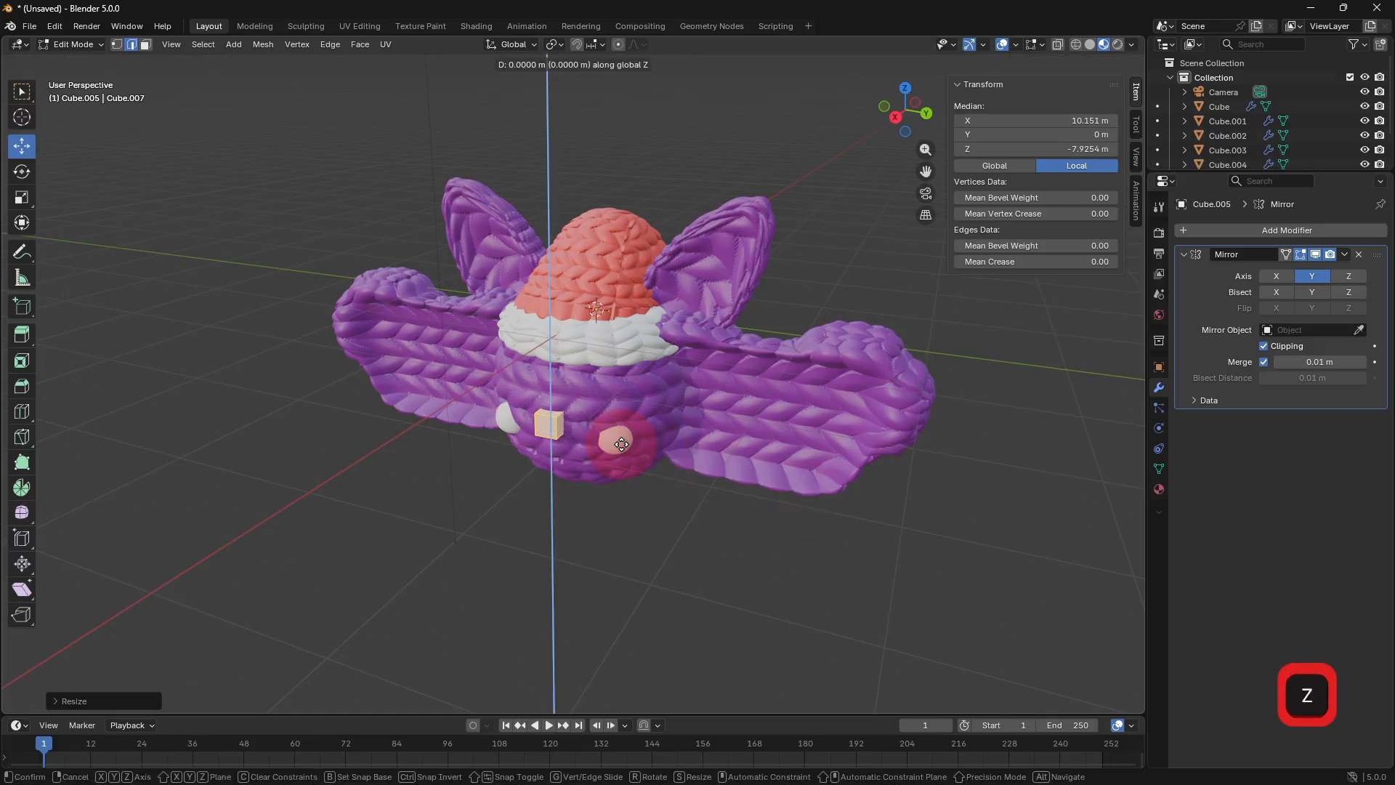
{"action": "left_click", "coordinate": [585, 461]}
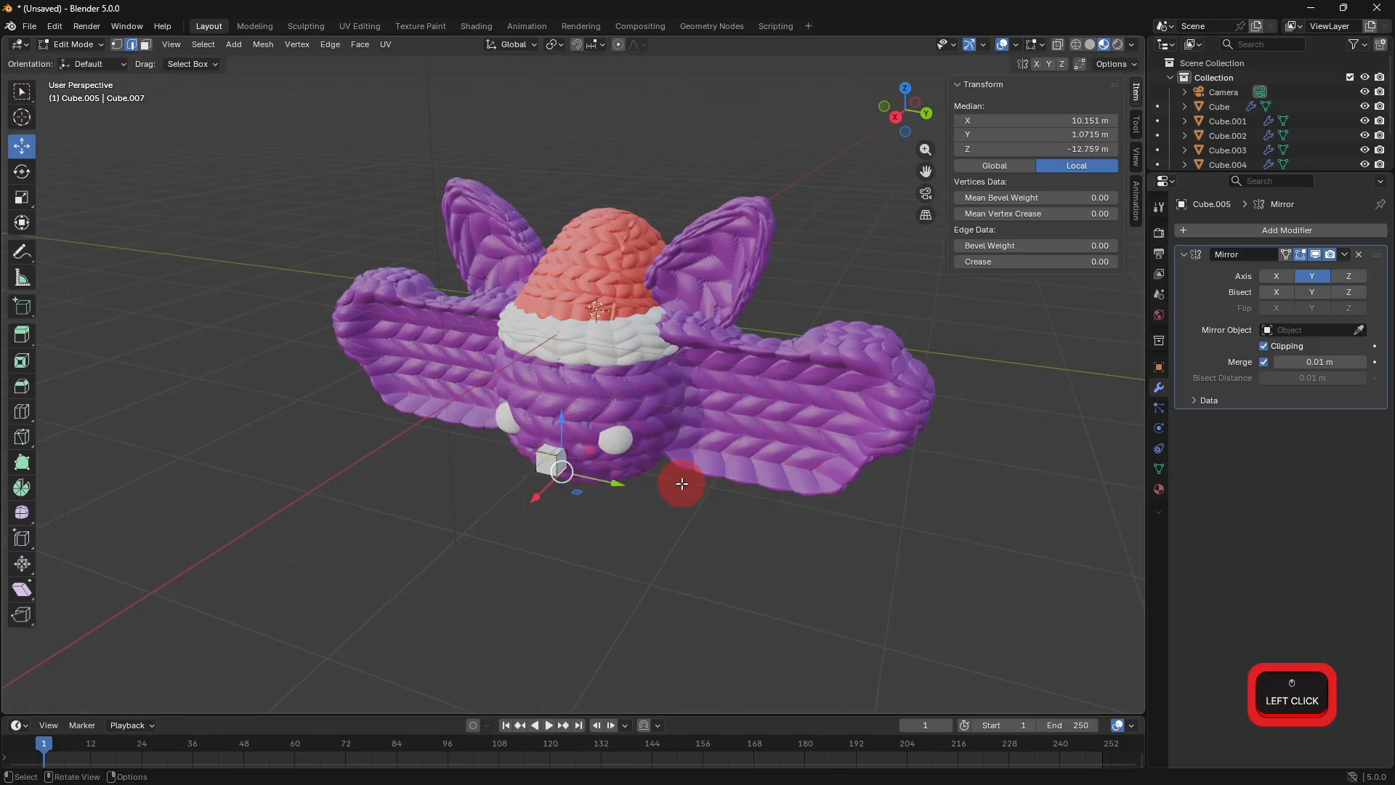
Switch to face selection and extrude the small block's side face about 2.6 m outward to form a mirrored mouth bar.
{"action": "left_click", "coordinate": [146, 44]}
{"action": "left_click", "coordinate": [481, 500]}
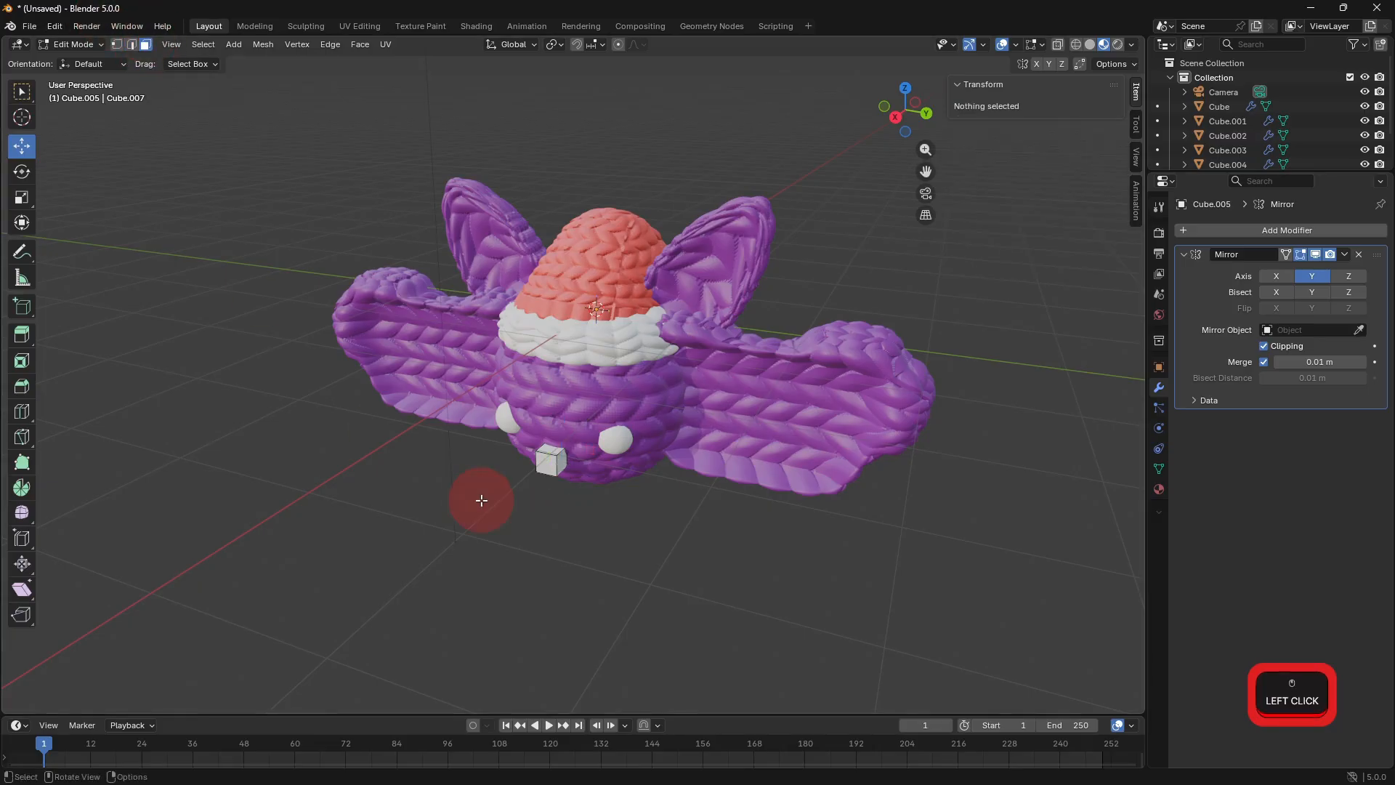
{"action": "left_click", "coordinate": [565, 464]}
{"action": "key", "text": "e"}
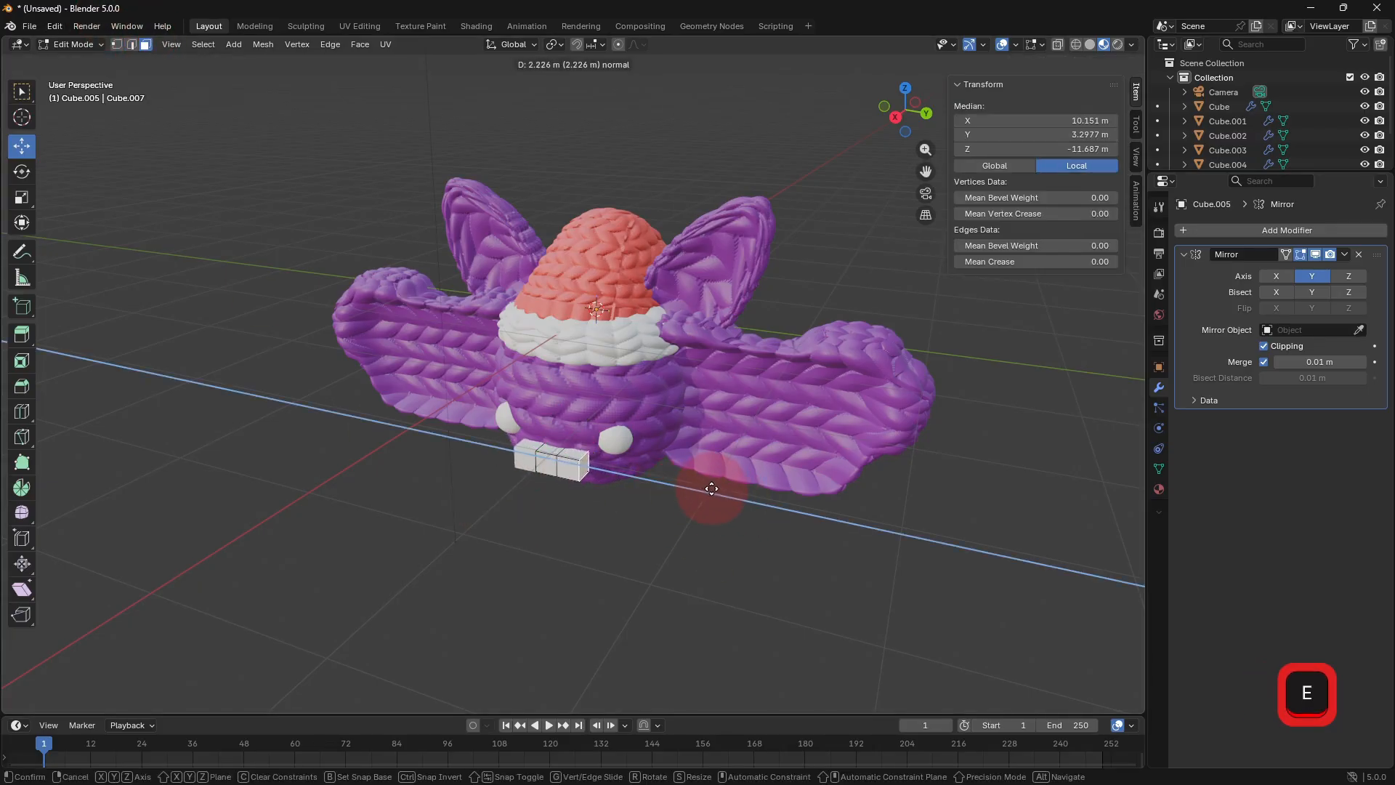
{"action": "left_click", "coordinate": [678, 514]}
Extrude the bar's outer bottom face downward about 1.9 m and narrow its end along Y to form pointed fangs.
{"action": "middle_click_drag", "start_coordinate": [679, 514], "coordinate": [589, 446]}
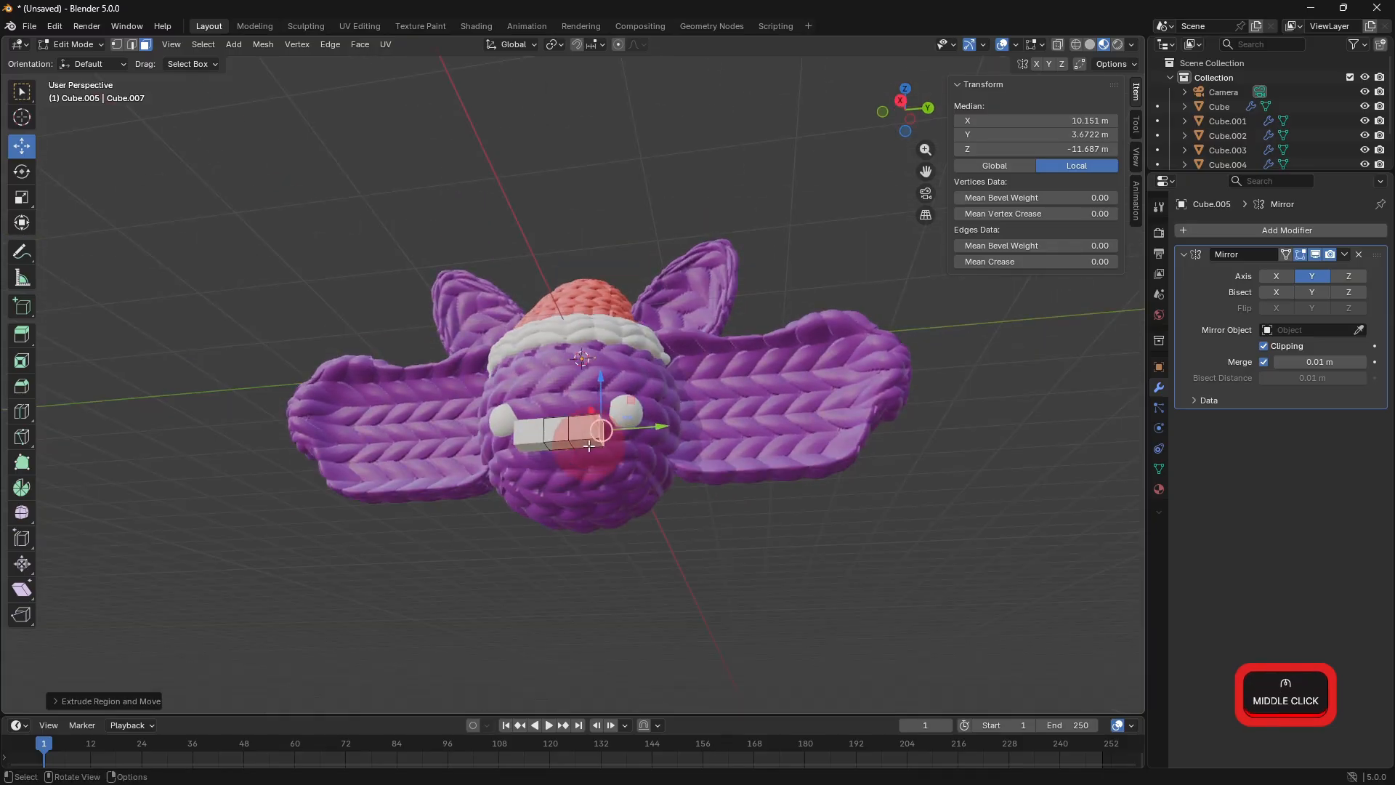
{"action": "key", "text": "e"}
{"action": "left_click", "coordinate": [722, 471]}
{"action": "key", "text": "s"}
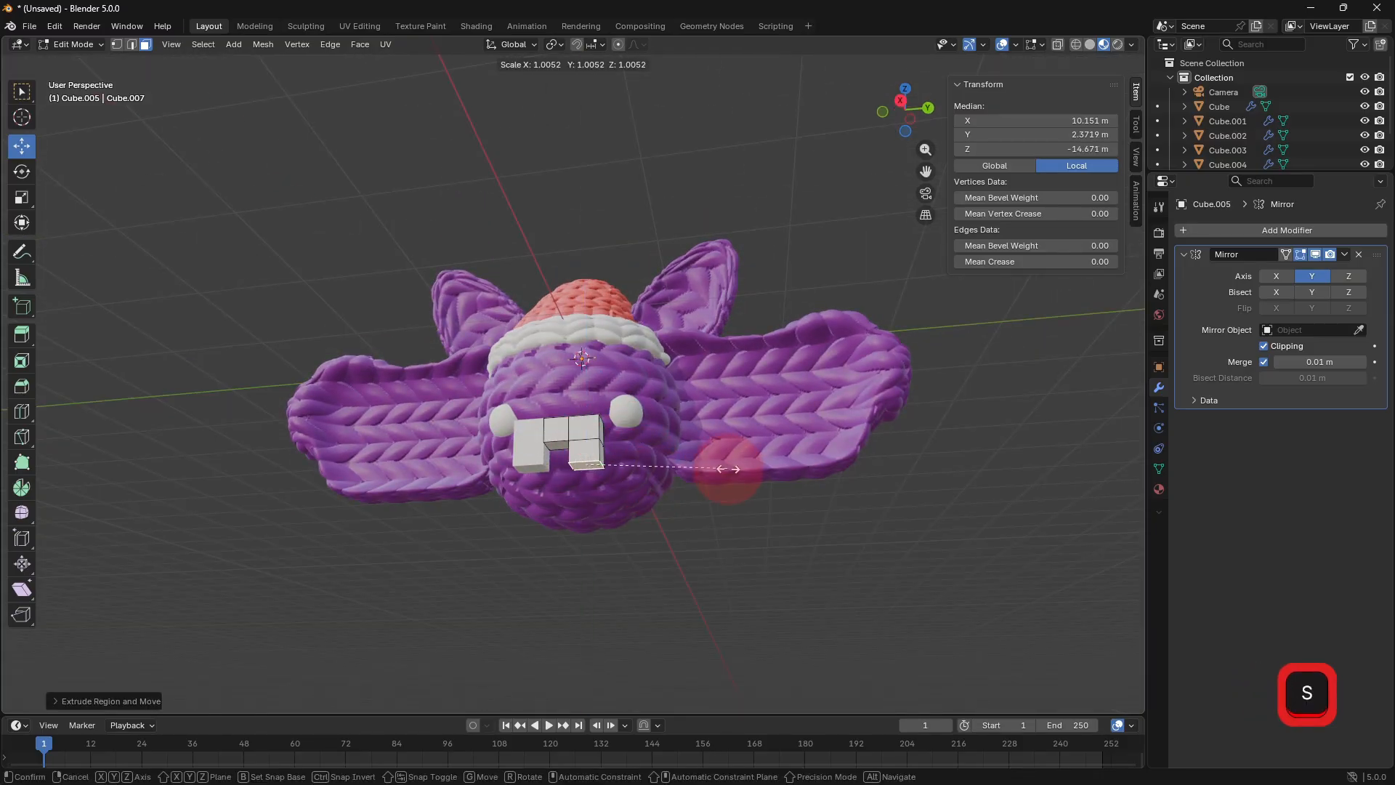
{"action": "key", "text": "y"}
{"action": "left_click", "coordinate": [610, 463]}
{"action": "mouse_move", "coordinate": [610, 464]}
{"action": "middle_mouse_down"}
{"action": "mouse_move", "coordinate": [707, 498]}
{"action": "mouse_move", "coordinate": [726, 521]}
{"action": "mouse_move", "coordinate": [600, 463]}
{"action": "middle_mouse_up"}
Select the upper faces of the mouth bar, lower them along Z to make the bar thinner, and return to Object Mode.
{"action": "left_click", "coordinate": [590, 444]}
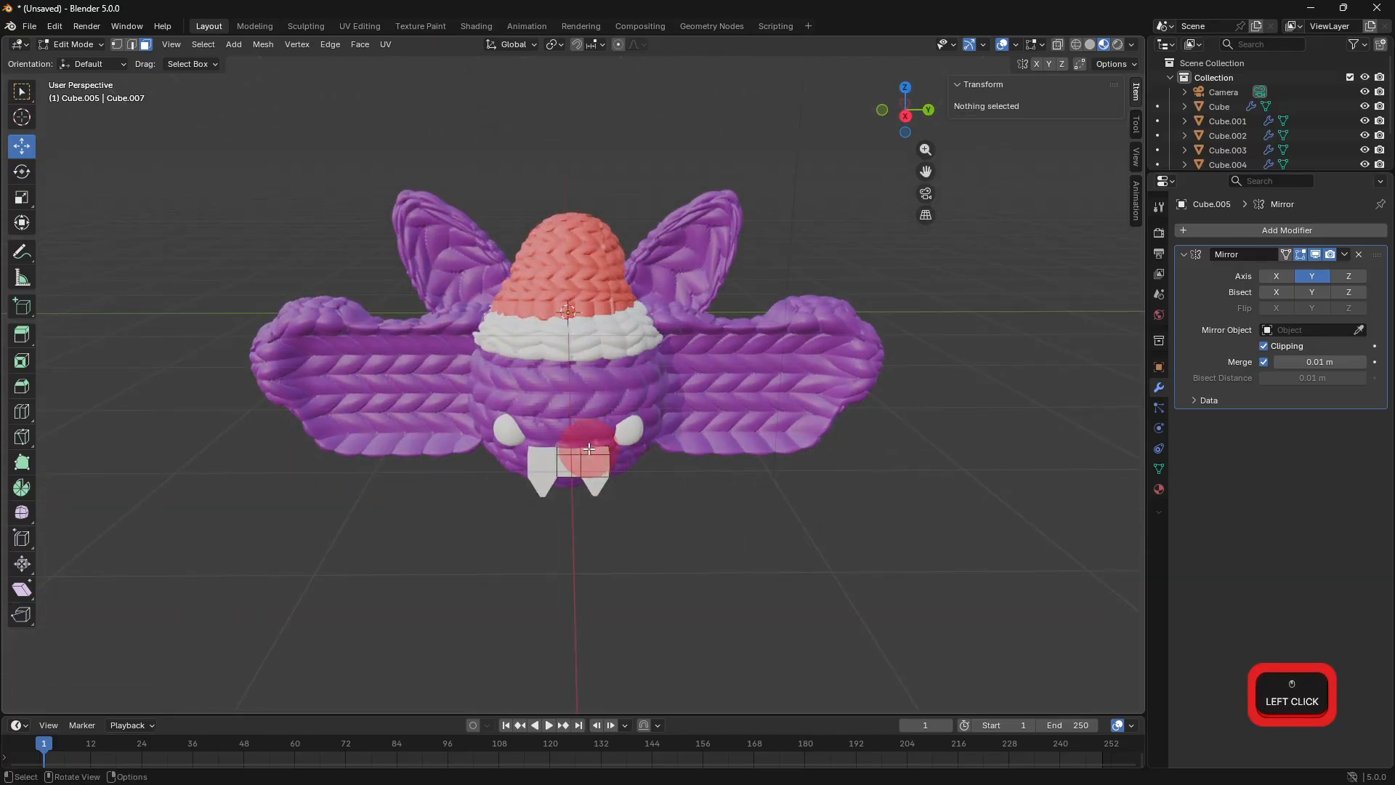
{"action": "left_click", "coordinate": [589, 451]}
{"action": "left_click", "coordinate": [573, 451], "text": "shift"}
{"action": "left_click_drag", "start_coordinate": [582, 401], "coordinate": [582, 417]}
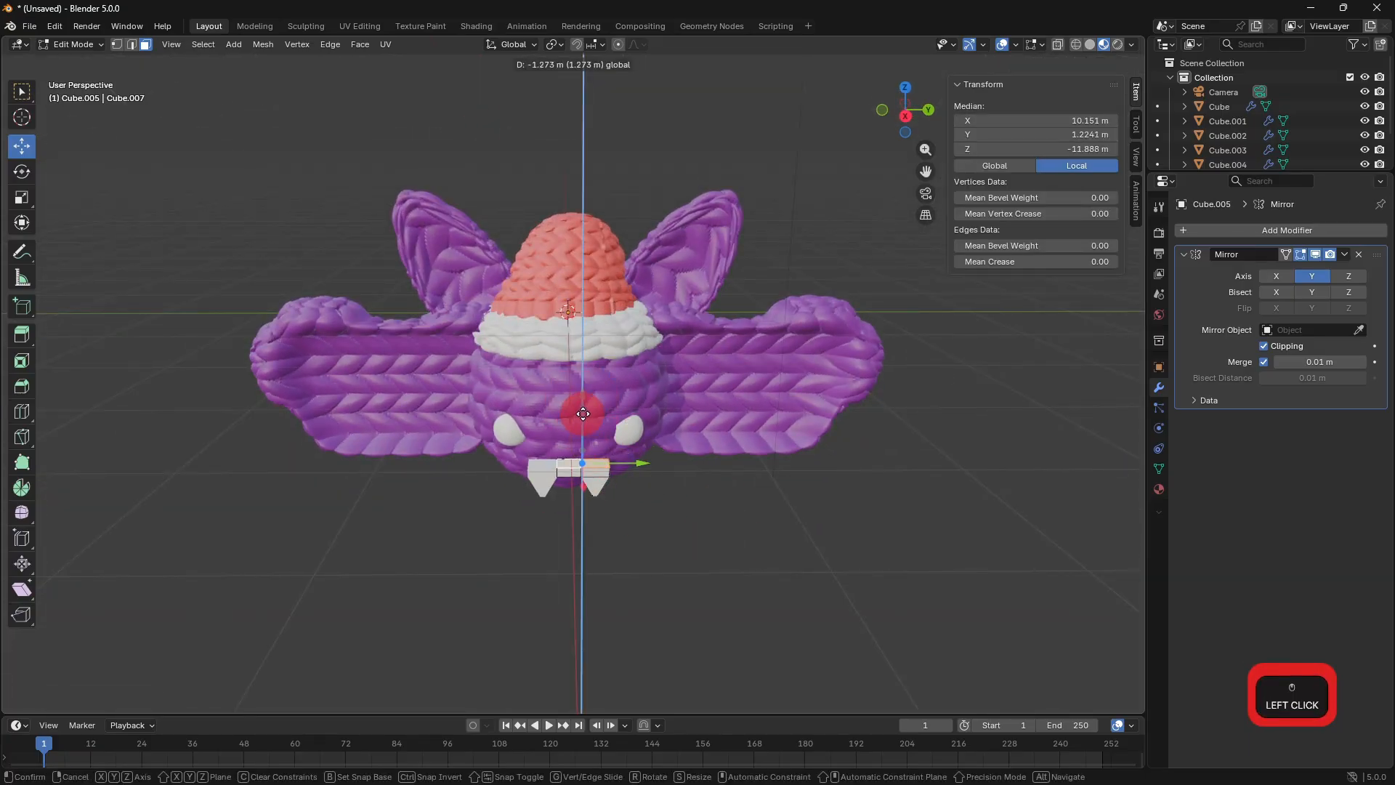
{"action": "key", "text": "Tab"}
Move the fangs object back along X to -1.5525 m so it sits against the face.
{"action": "middle_click_drag", "start_coordinate": [678, 449], "coordinate": [713, 498]}
{"action": "key", "text": "g"}
{"action": "key", "text": "x"}
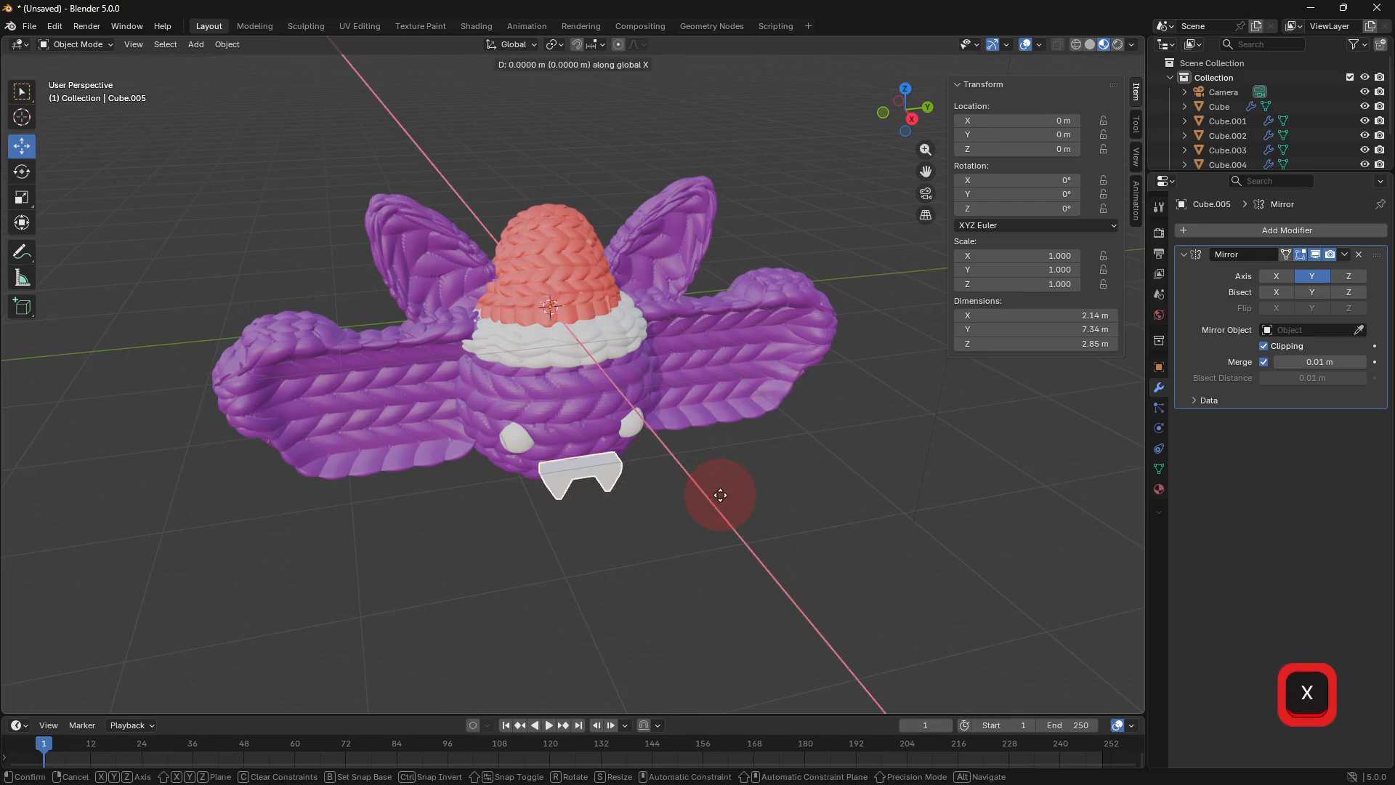
{"action": "left_click", "coordinate": [714, 493]}
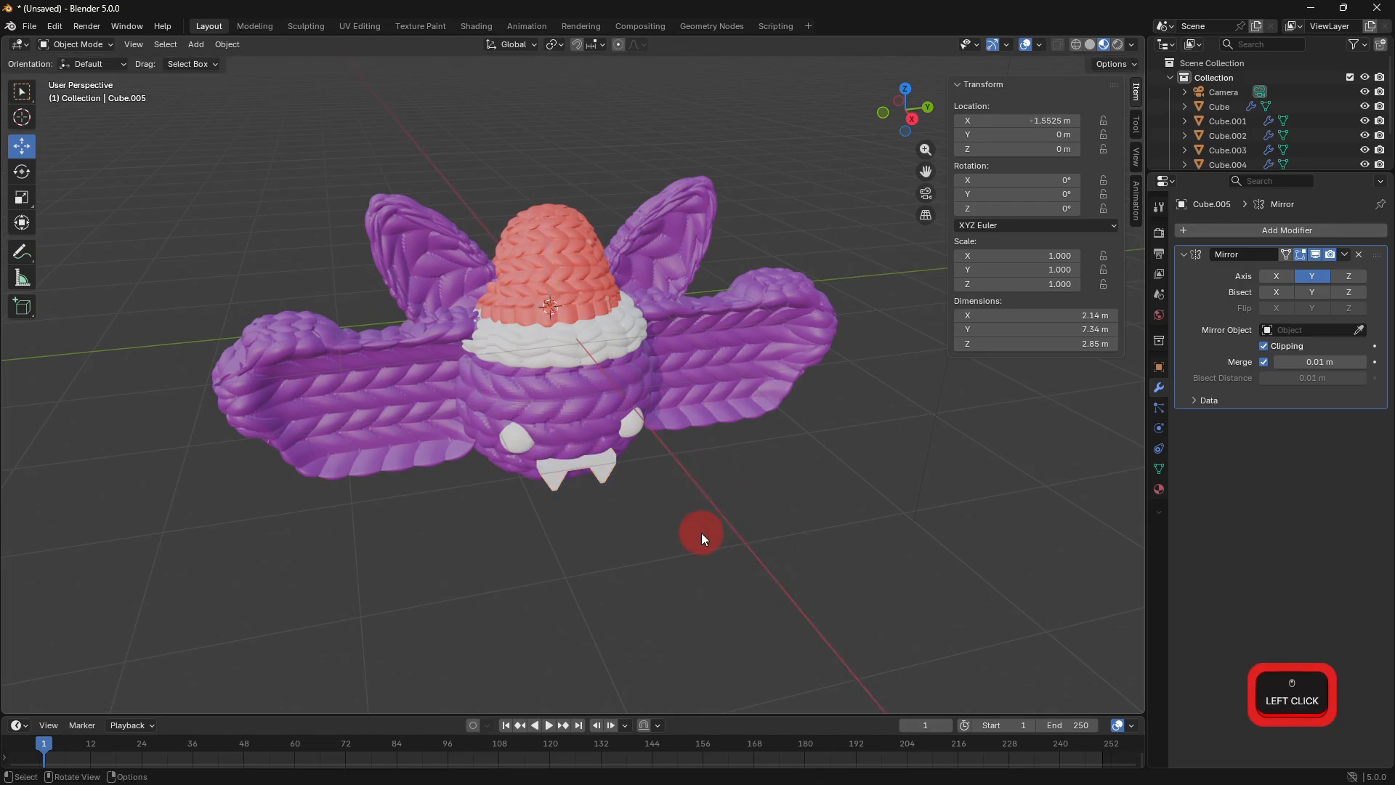
{"action": "key", "text": "Tab"}
{"action": "middle_click_drag", "start_coordinate": [700, 533], "coordinate": [670, 508]}
{"action": "left_click", "coordinate": [617, 450]}
{"action": "key", "text": "Tab"}
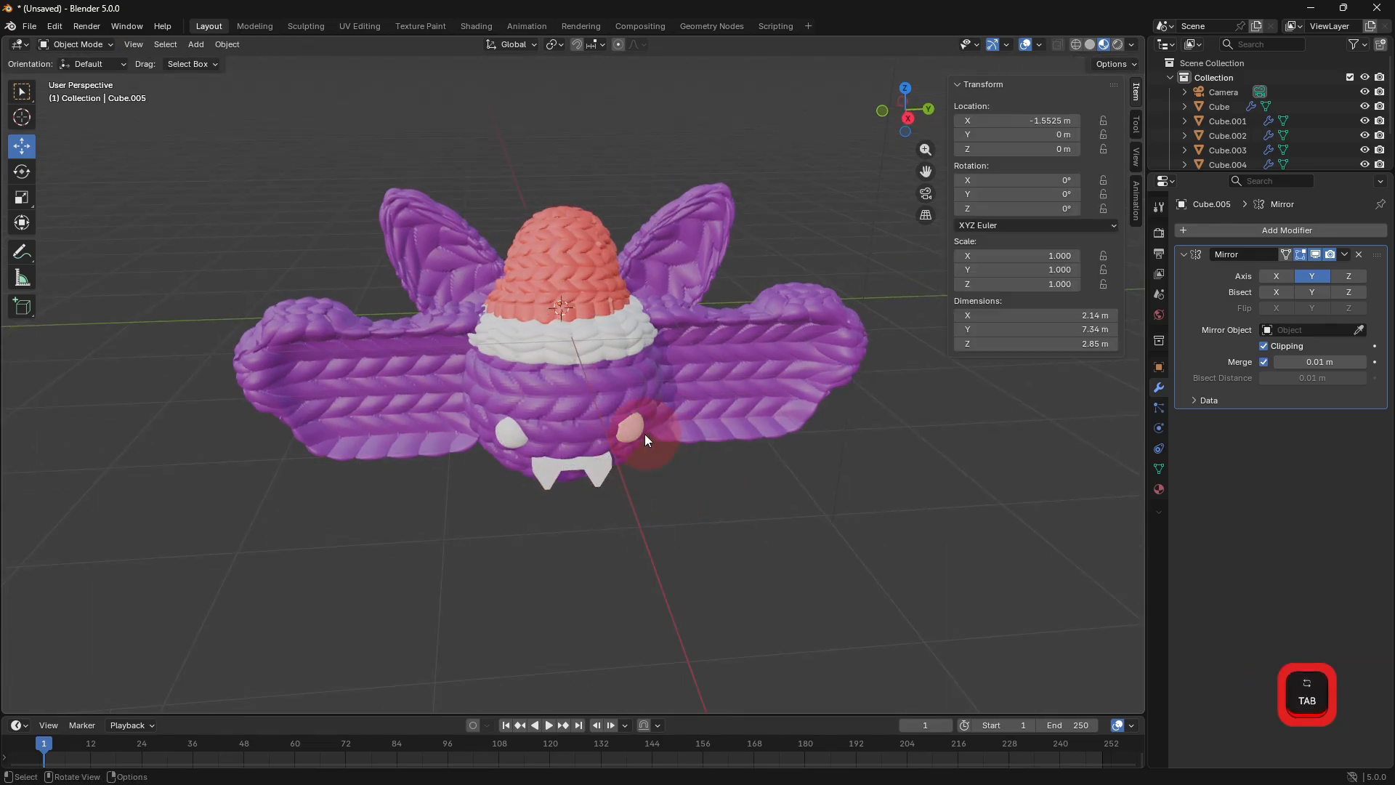
Assign Material.003 to the bat's eyes and darken its base color to black.
{"action": "left_click", "coordinate": [643, 434]}
{"action": "left_click", "coordinate": [1158, 489]}
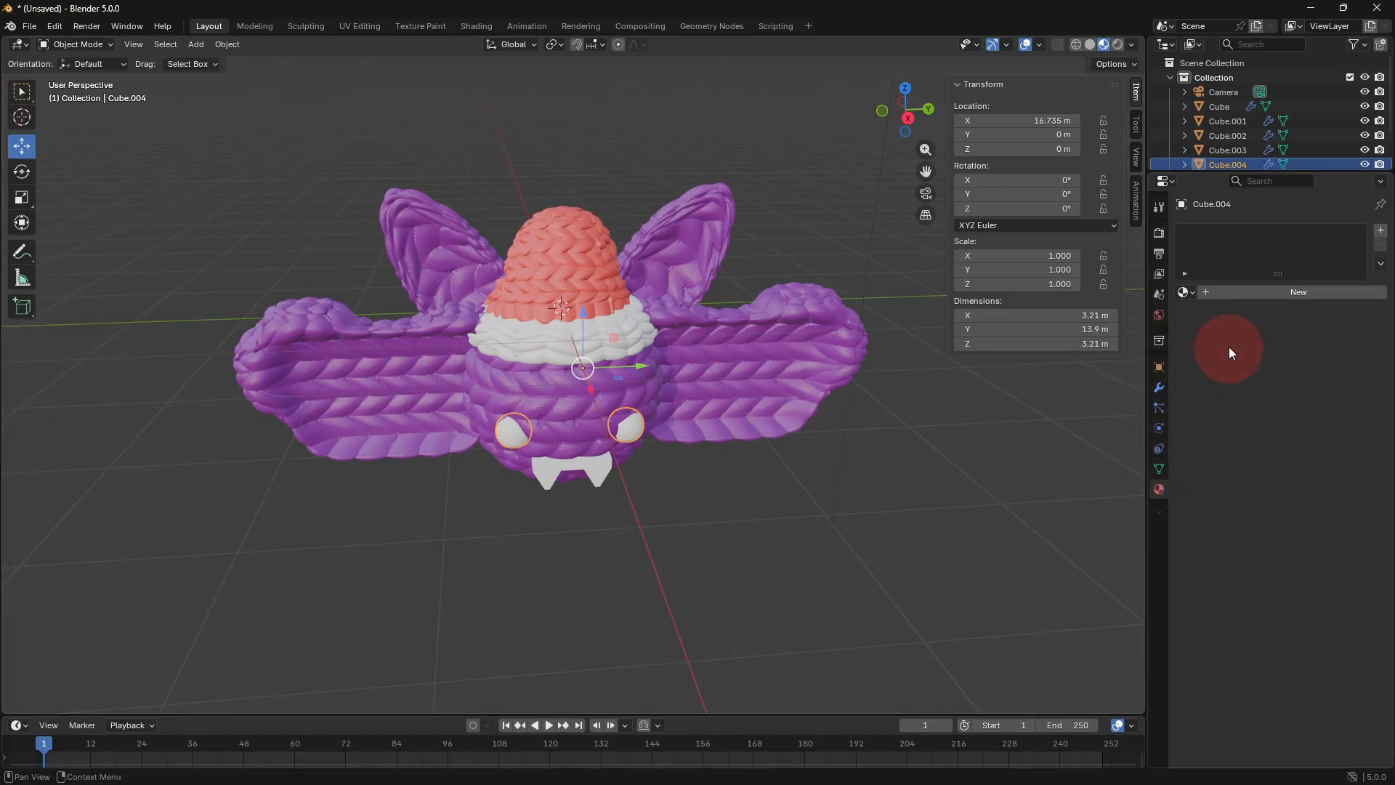
{"action": "left_click", "coordinate": [1184, 292]}
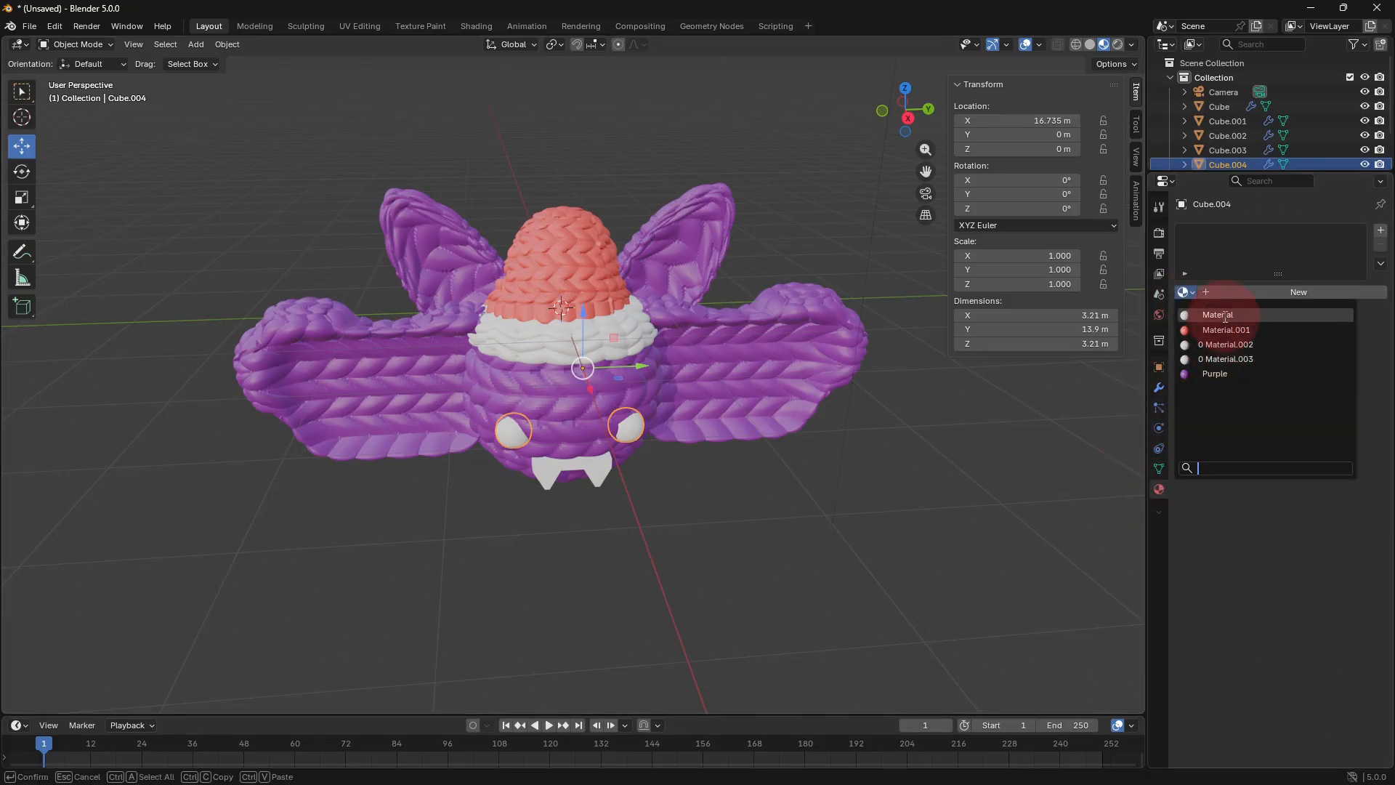
{"action": "left_click", "coordinate": [1225, 359]}
{"action": "left_click", "coordinate": [1307, 380]}
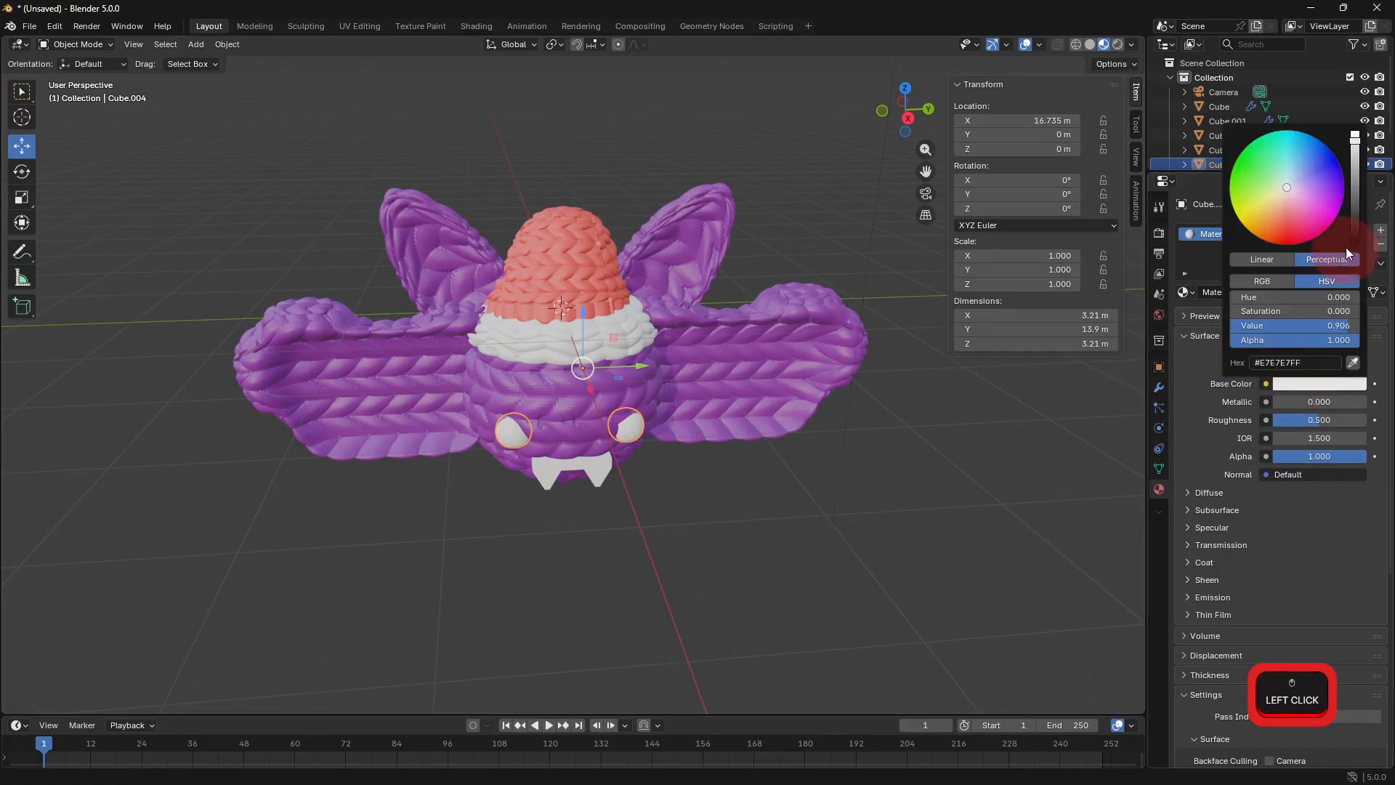
{"action": "left_click_drag", "start_coordinate": [1354, 154], "coordinate": [1354, 244]}
{"action": "key", "text": "Tab"}
{"action": "middle_click_drag", "start_coordinate": [798, 542], "coordinate": [773, 484]}
{"action": "key", "text": "Tab"}
{"action": "left_click", "coordinate": [742, 531]}
{"action": "scroll", "coordinate": [742, 532], "scroll_direction": "up", "scroll_amount": 2}
{"action": "left_click", "coordinate": [755, 549]}
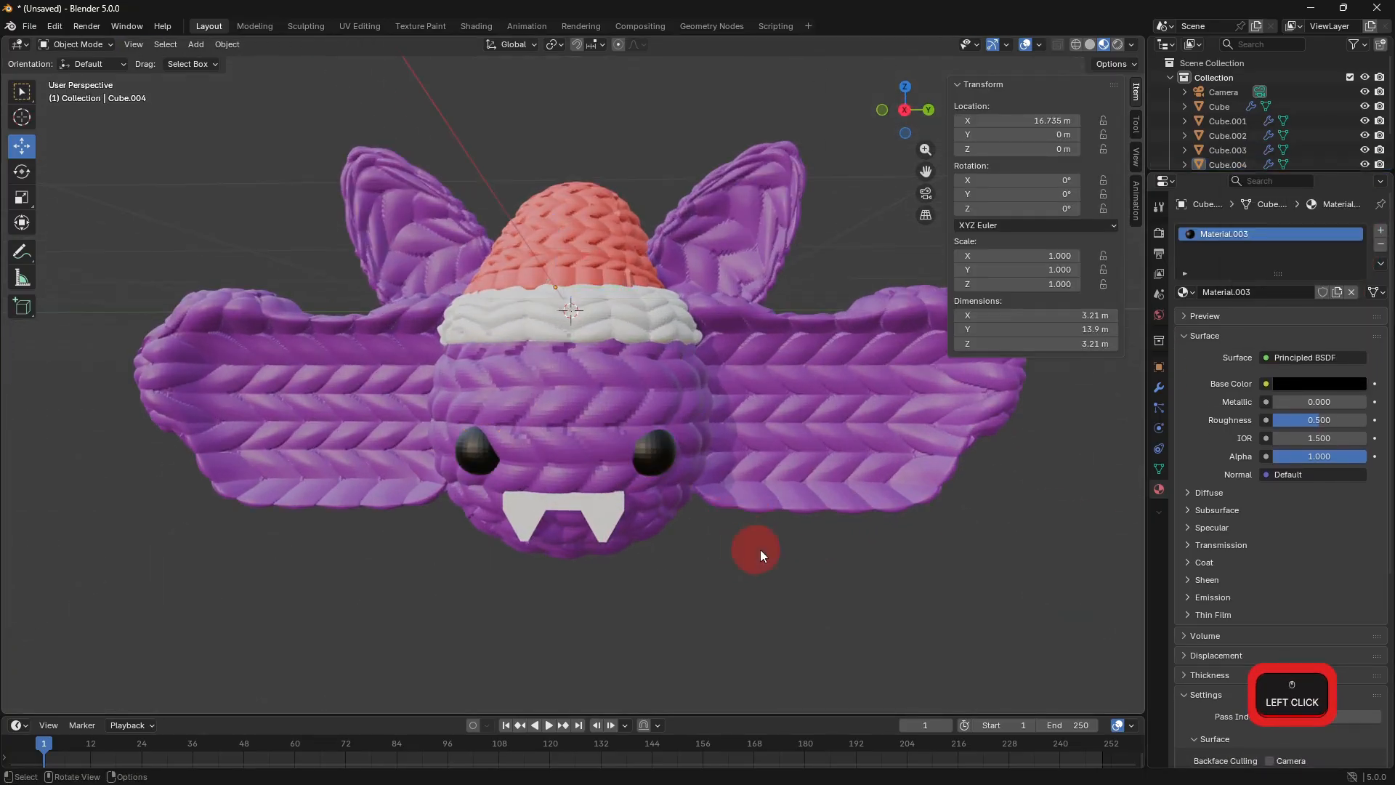
{"action": "left_click", "coordinate": [810, 478]}
{"action": "left_click", "coordinate": [706, 645]}
{"action": "middle_click_drag", "start_coordinate": [706, 645], "coordinate": [710, 611]}
{"action": "left_click", "coordinate": [612, 518]}
{"action": "scroll", "coordinate": [708, 590], "scroll_direction": "down", "scroll_amount": 3}
{"action": "left_click", "coordinate": [923, 478]}
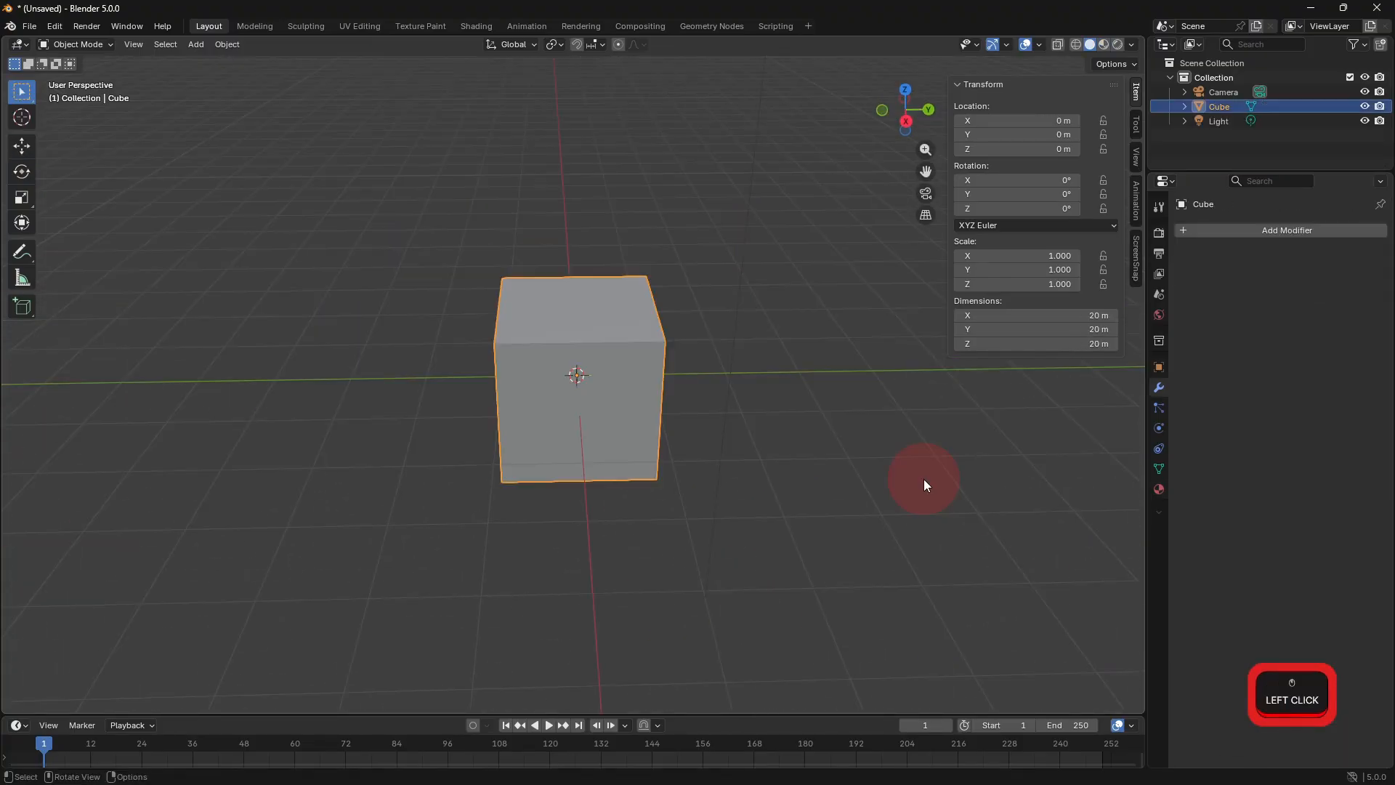
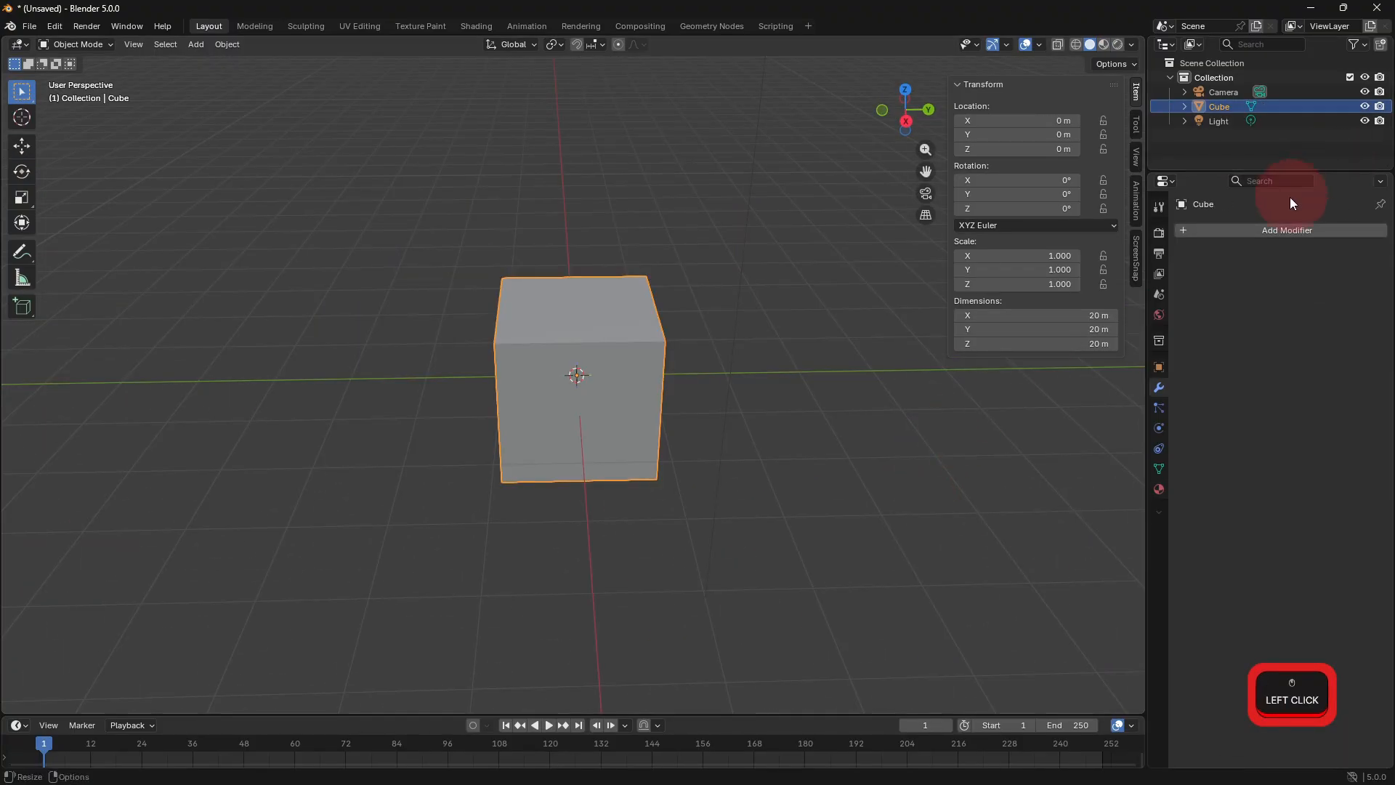
Add a Subdivision Surface modifier to the default cube.
{"action": "left_click", "coordinate": [1258, 230]}
{"action": "left_click", "coordinate": [1259, 225]}
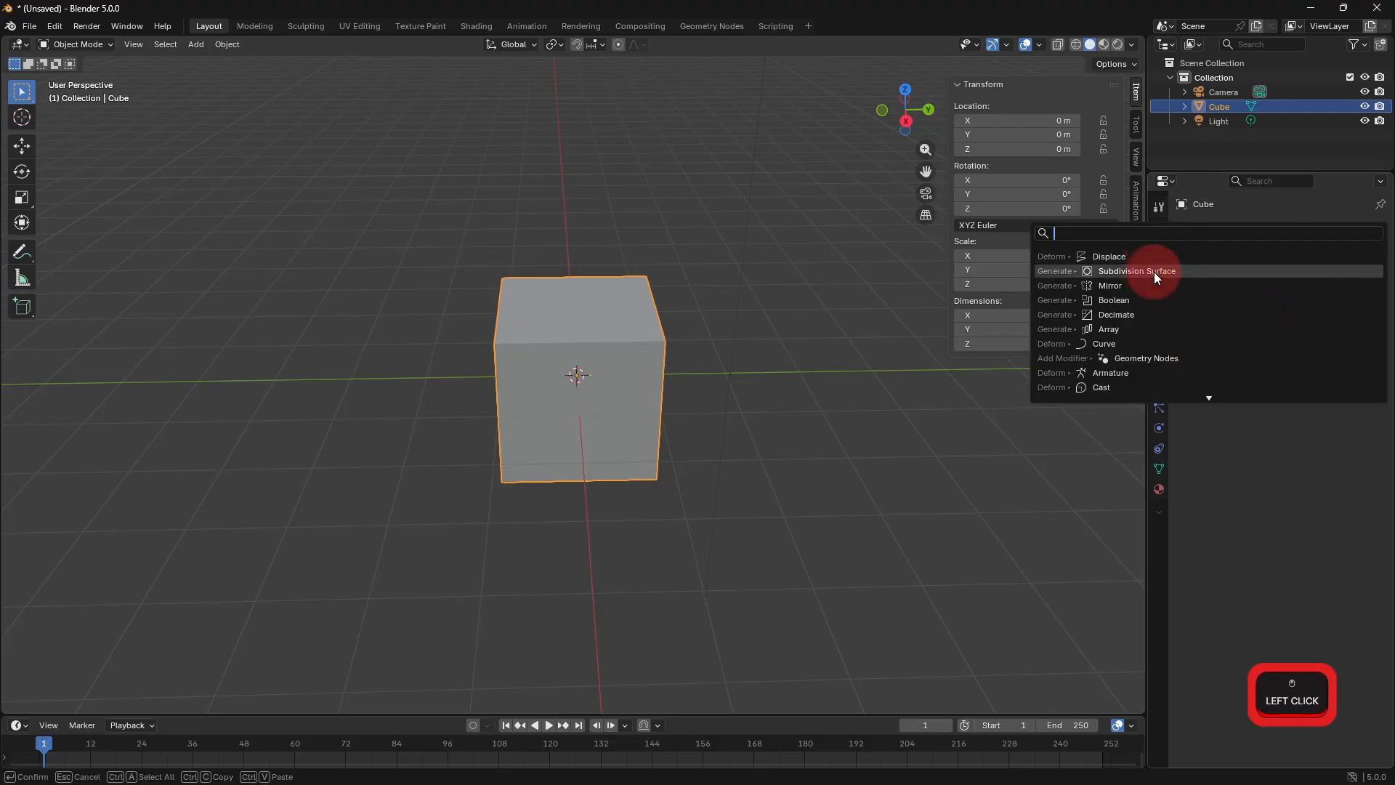
{"action": "left_click", "coordinate": [1154, 271]}
Extrude the cube's bottom face downward to lengthen the body, and return to Object Mode.
{"action": "key", "text": "Tab"}
{"action": "middle_click_drag", "start_coordinate": [823, 420], "coordinate": [220, 110]}
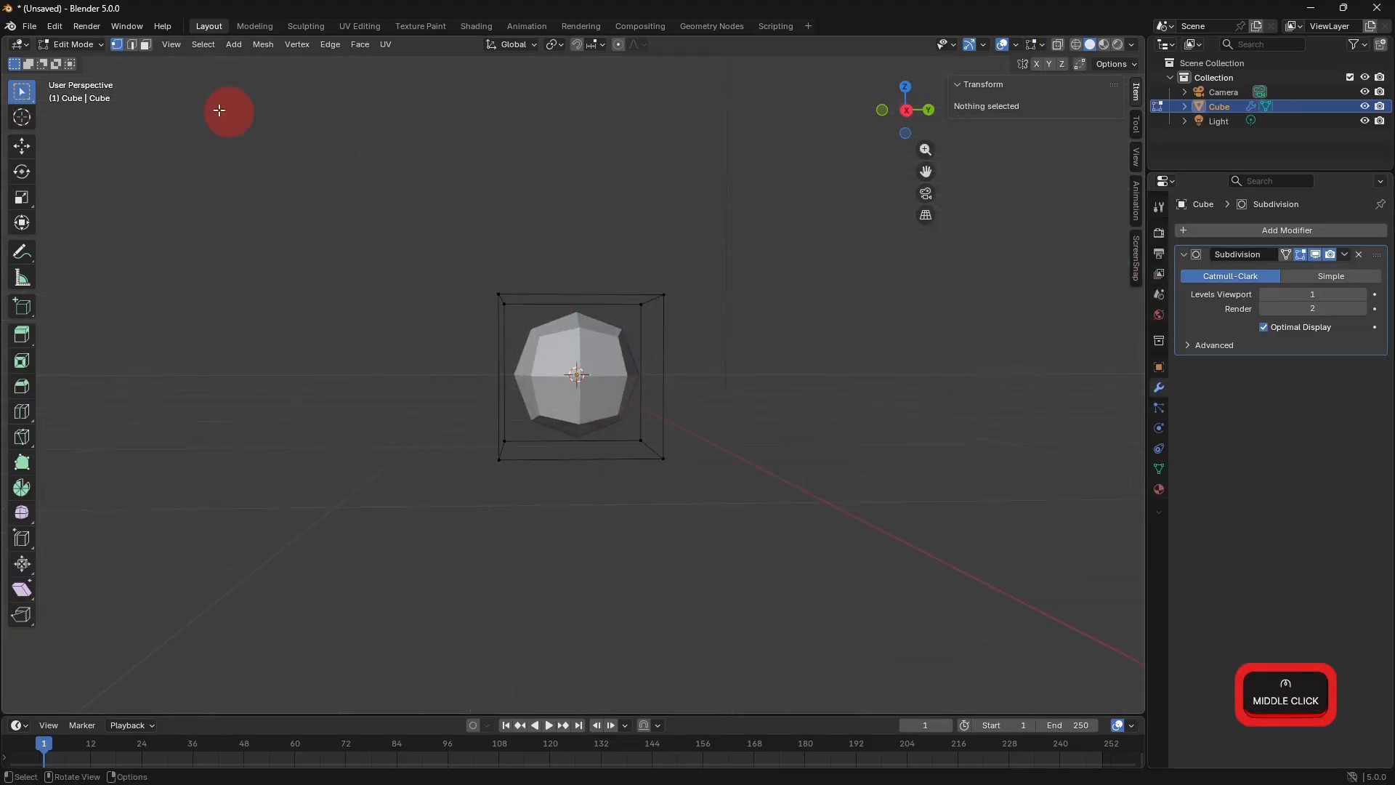
{"action": "left_click", "coordinate": [145, 44]}
{"action": "middle_click_drag", "start_coordinate": [659, 383], "coordinate": [563, 423]}
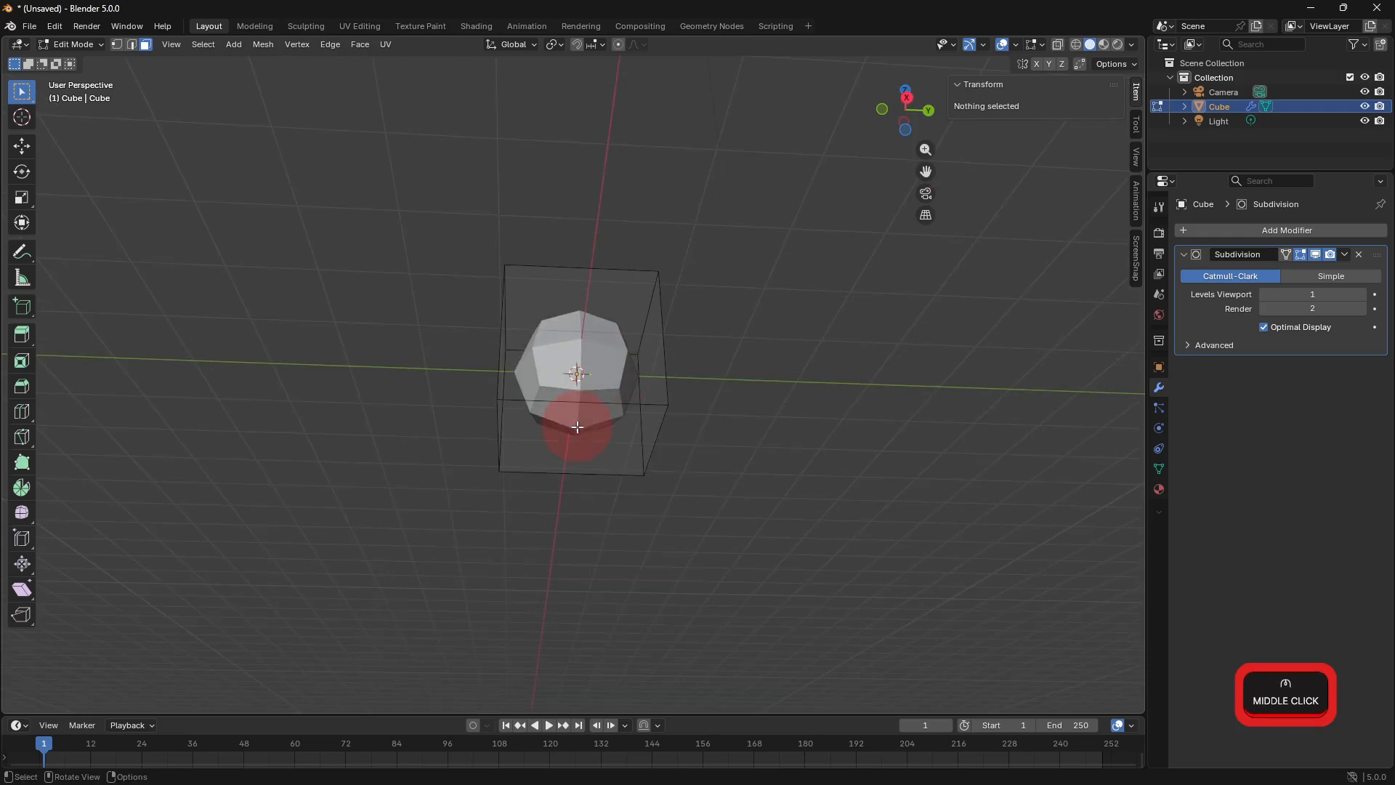
{"action": "left_click", "coordinate": [564, 424]}
{"action": "key", "text": "e"}
{"action": "left_click", "coordinate": [791, 374]}
{"action": "middle_click_drag", "start_coordinate": [791, 373], "coordinate": [772, 446]}
{"action": "key", "text": "Tab"}
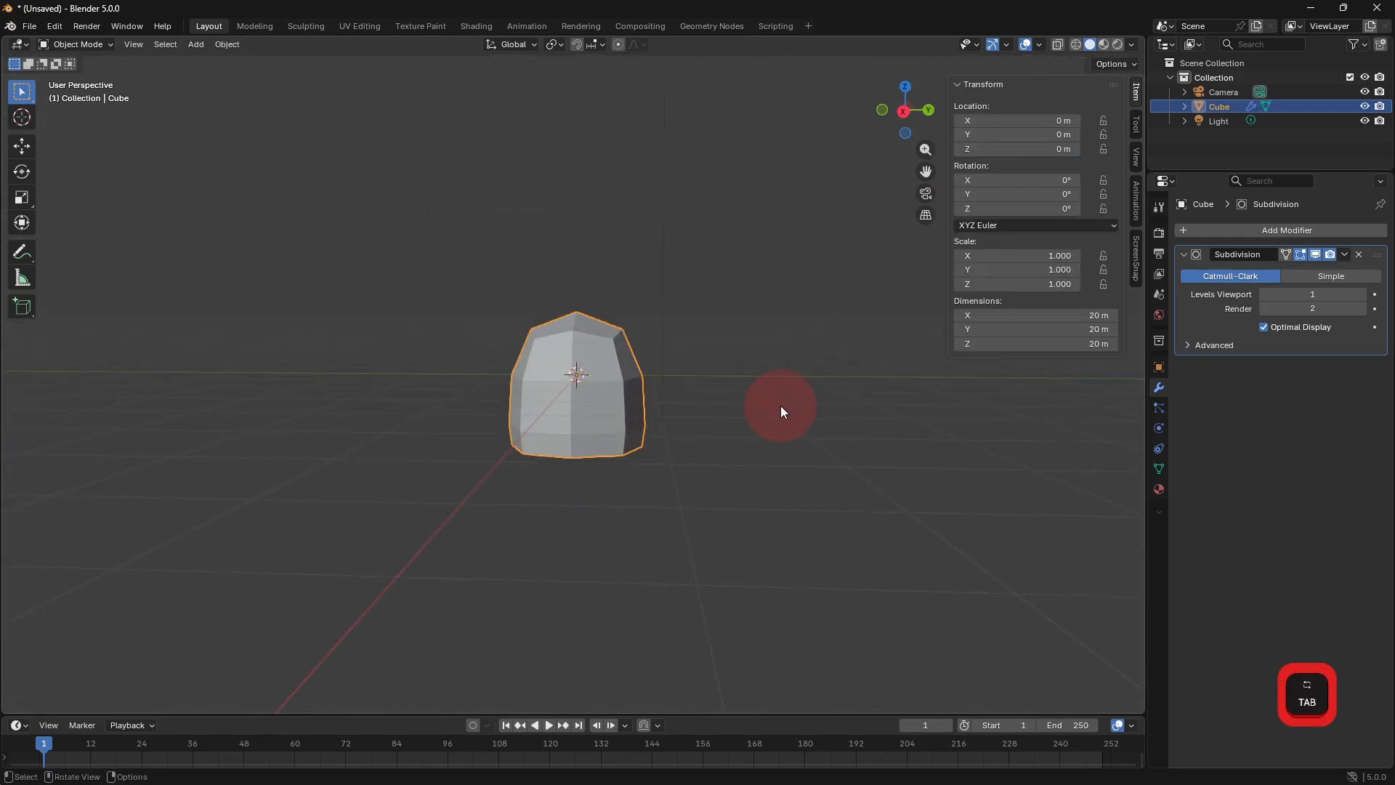
Add a second cube and raise it along Z to 16.893 m, above the body.
{"action": "middle_click", "coordinate": [1266, 270]}
{"action": "left_click", "coordinate": [184, 46]}
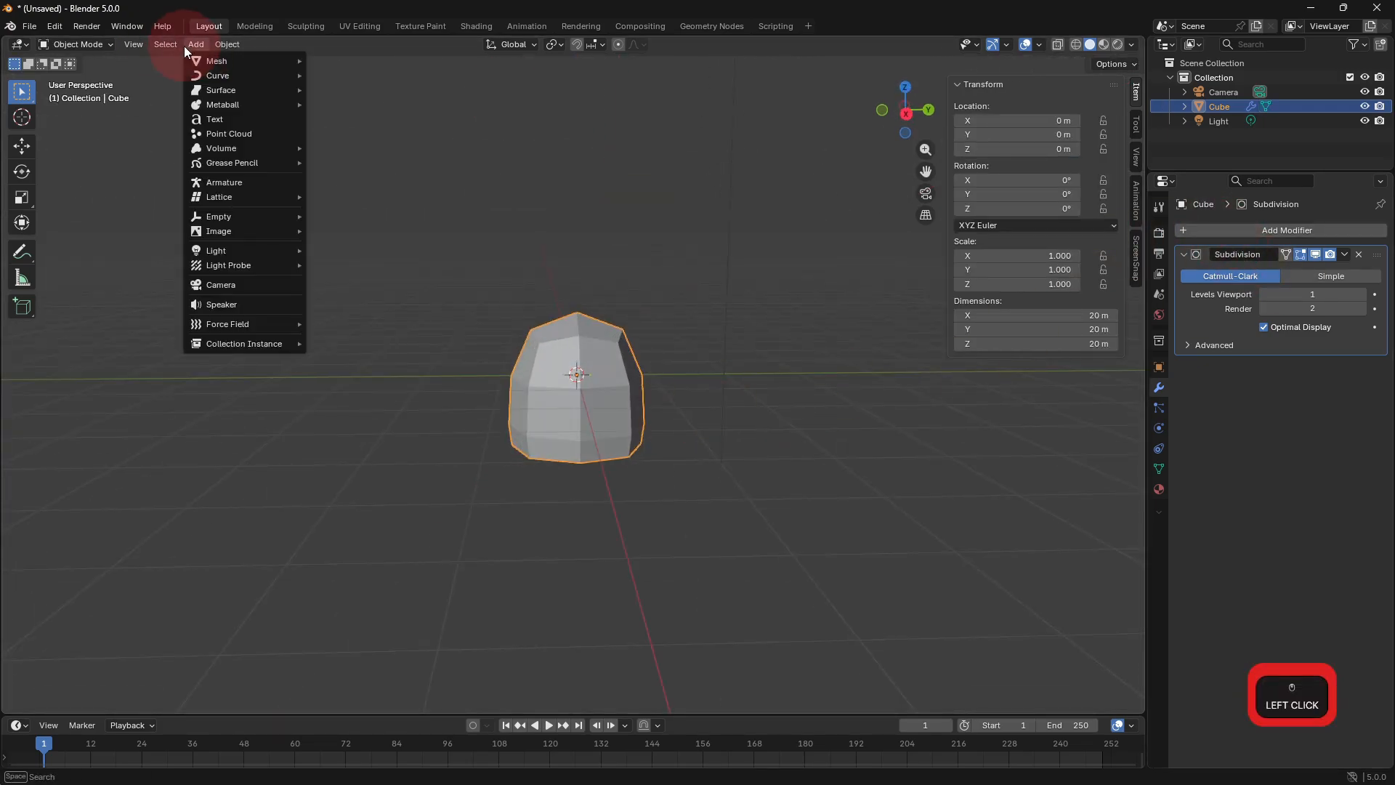
{"action": "mouse_move", "coordinate": [283, 61]}
{"action": "left_click", "coordinate": [390, 82]}
{"action": "key", "text": "z"}
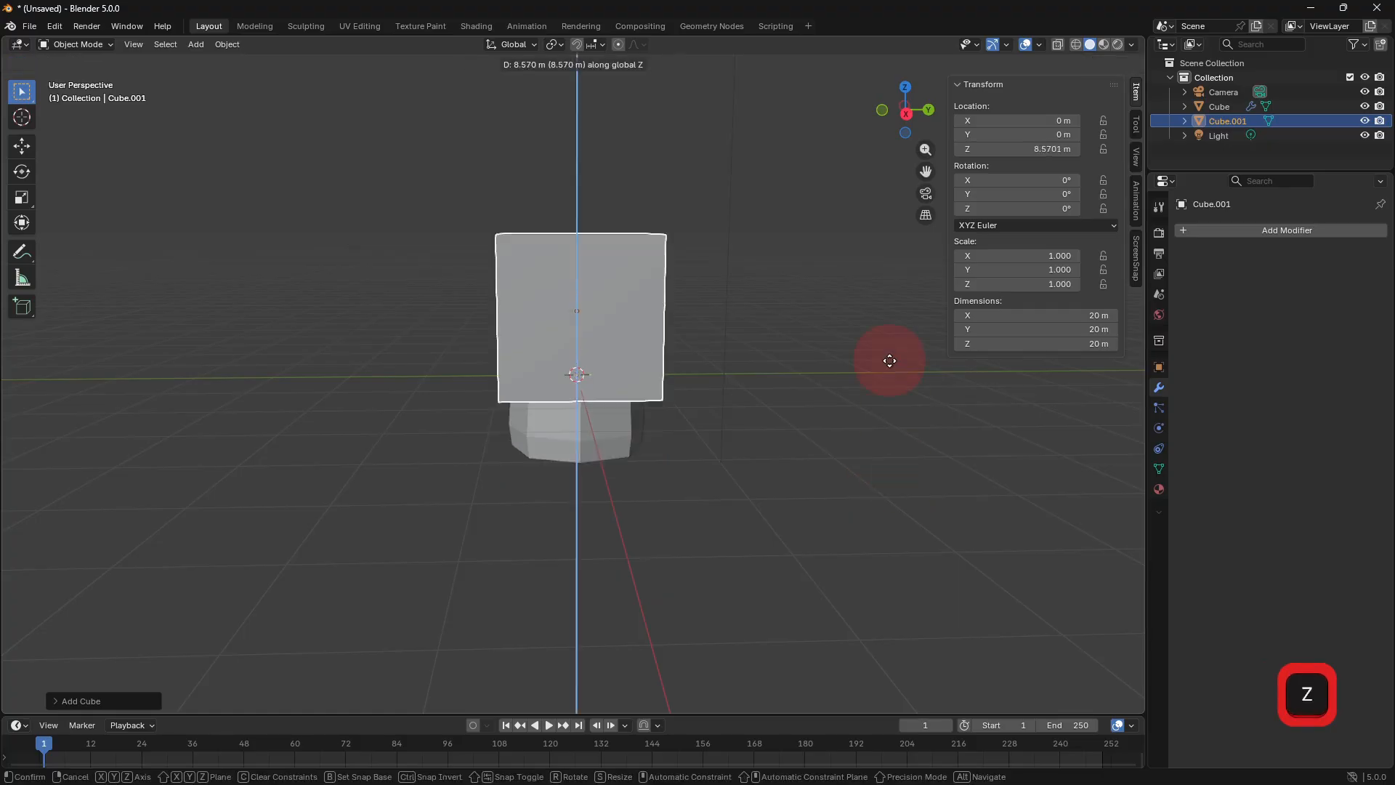
Give the new cube a Subdivision Surface modifier and a Mirror modifier on the Y axis with the body Cube as mirror object.
{"action": "left_click", "coordinate": [1240, 234]}
{"action": "left_click", "coordinate": [1240, 231]}
{"action": "left_click", "coordinate": [1169, 263]}
{"action": "left_click", "coordinate": [1264, 231]}
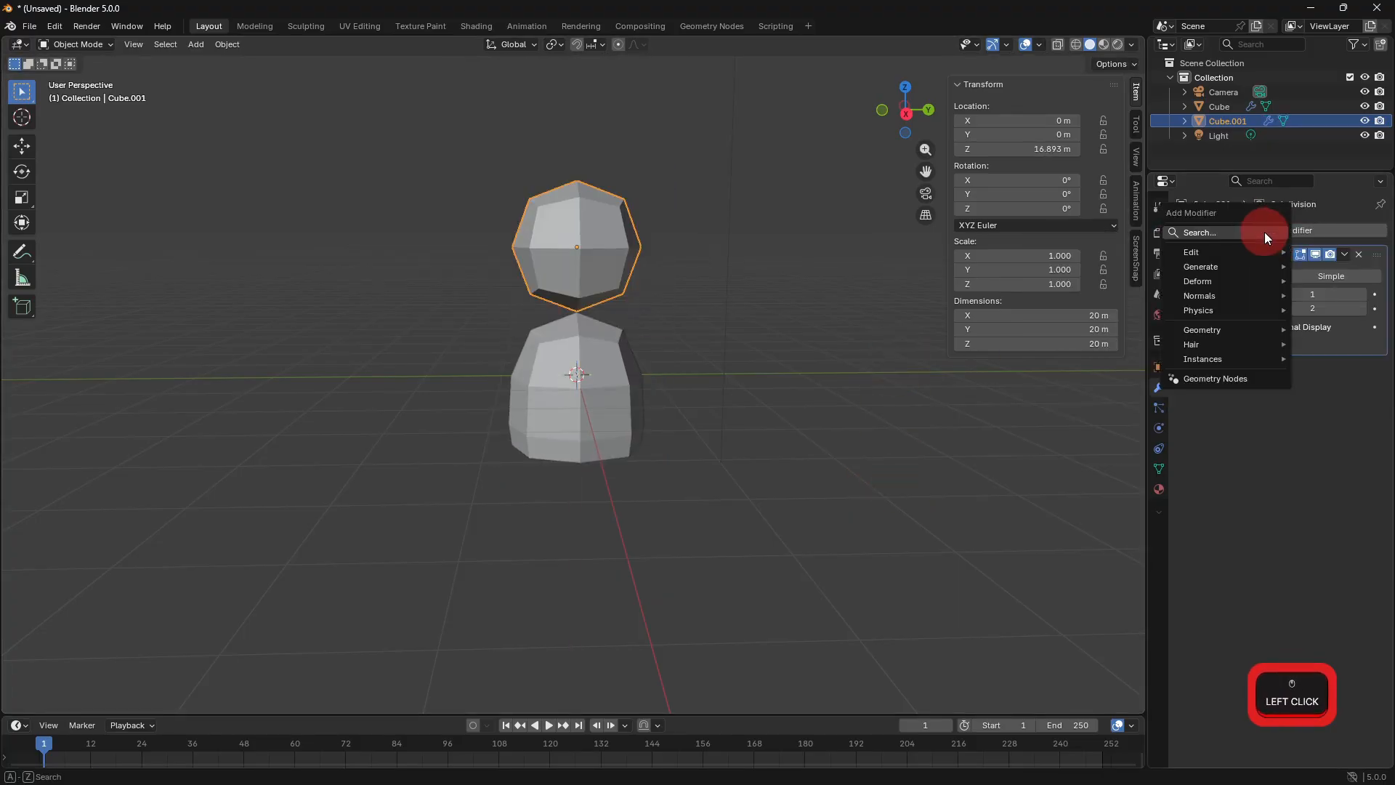
{"action": "left_click", "coordinate": [1264, 233]}
{"action": "left_click", "coordinate": [1162, 293]}
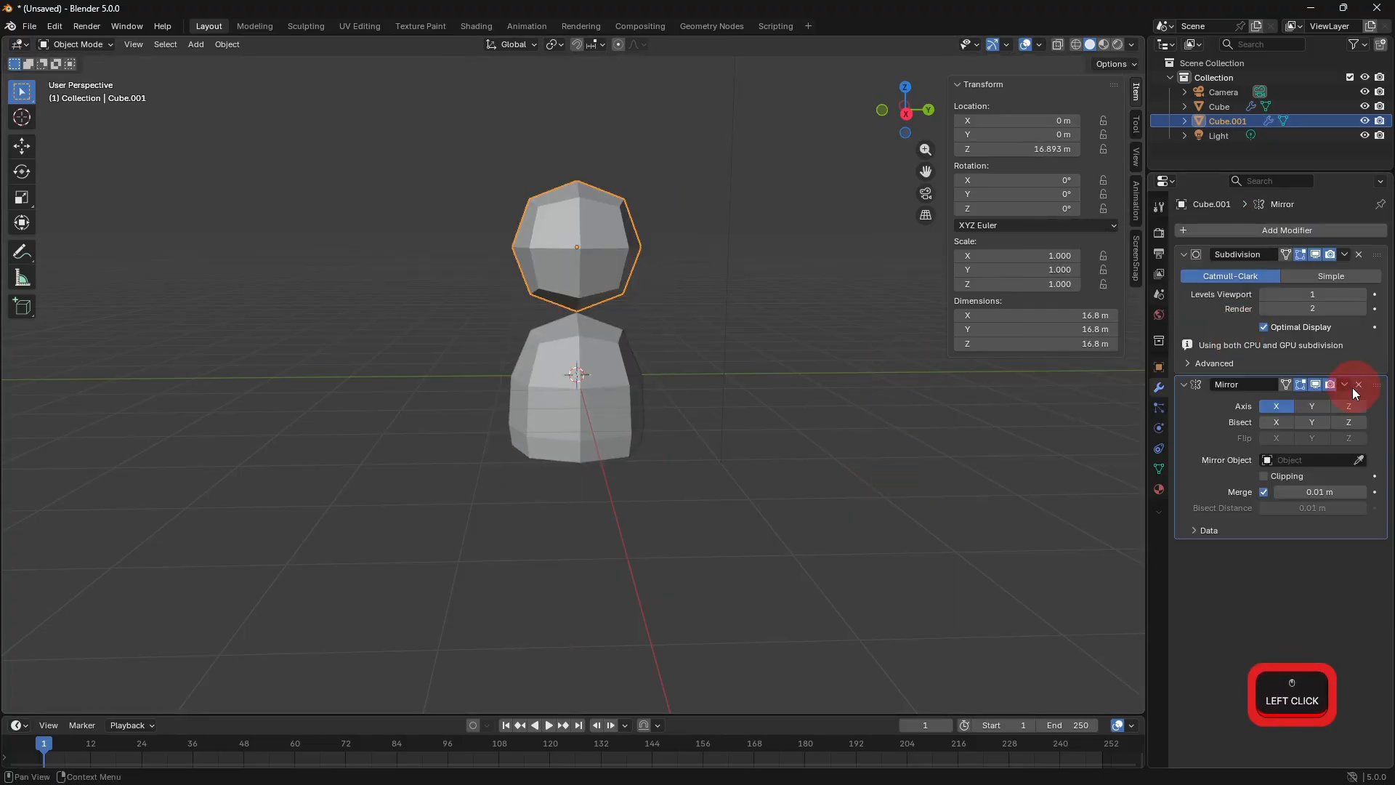
{"action": "left_click", "coordinate": [1312, 404]}
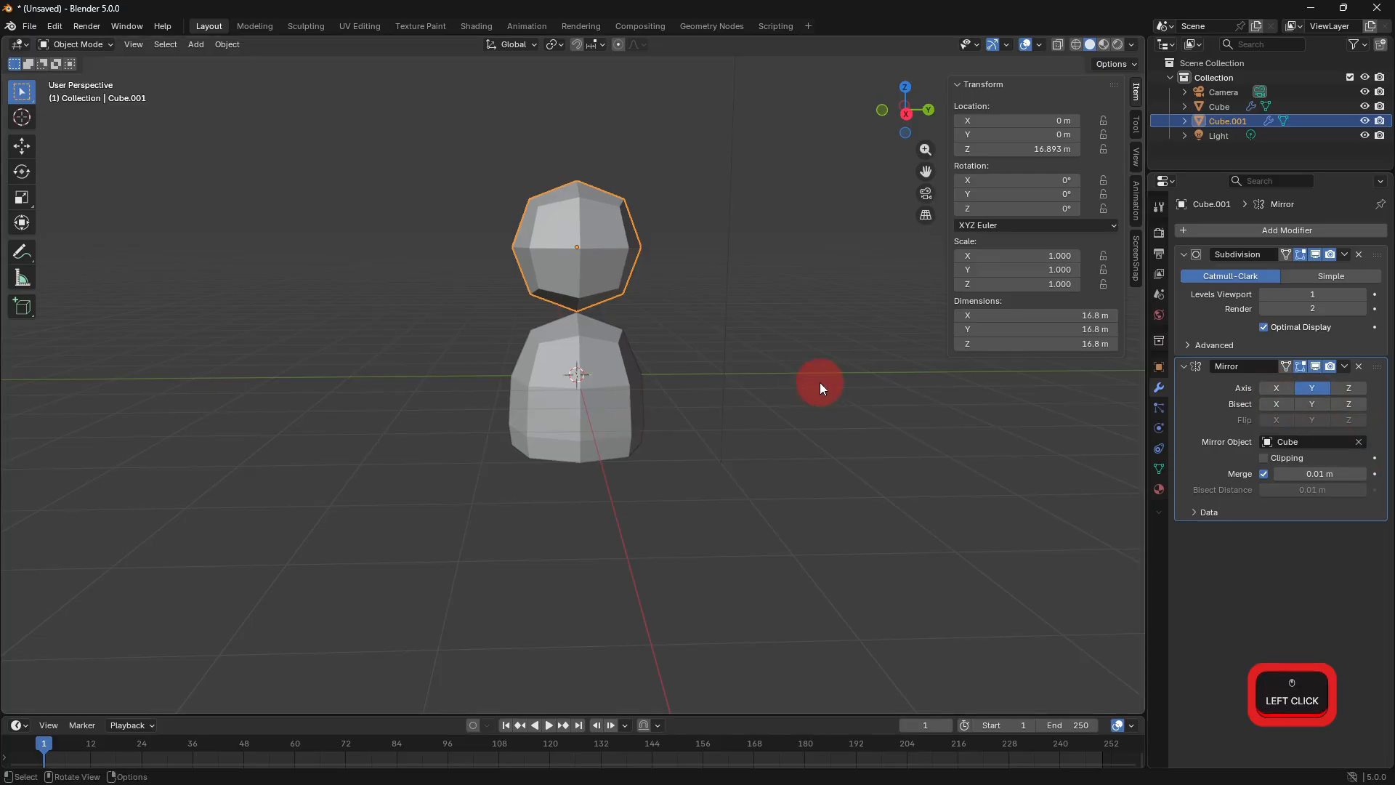
Move the mirrored ball outward to Y 11.021 m and down to Z 7.5387 m to form two ears.
{"action": "key", "text": "g"}
{"action": "key", "text": "y"}
{"action": "left_click", "coordinate": [899, 385]}
{"action": "key", "text": "g"}
{"action": "key", "text": "z"}
{"action": "left_click", "coordinate": [910, 429]}
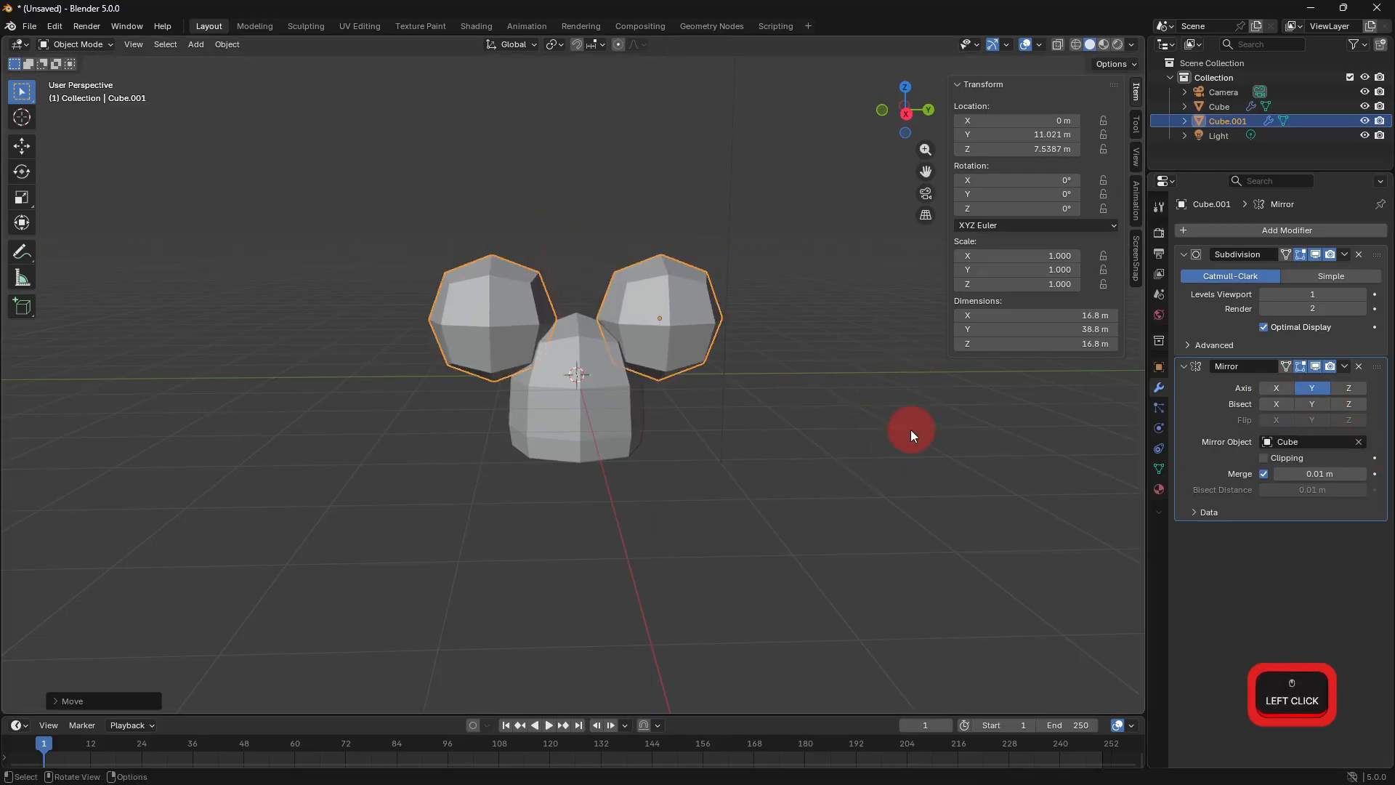
Shrink the ears to scale 0.465 and bring them inward along Y to 5.9894 m.
{"action": "key", "text": "s"}
{"action": "key", "text": "y"}
{"action": "left_click", "coordinate": [727, 389]}
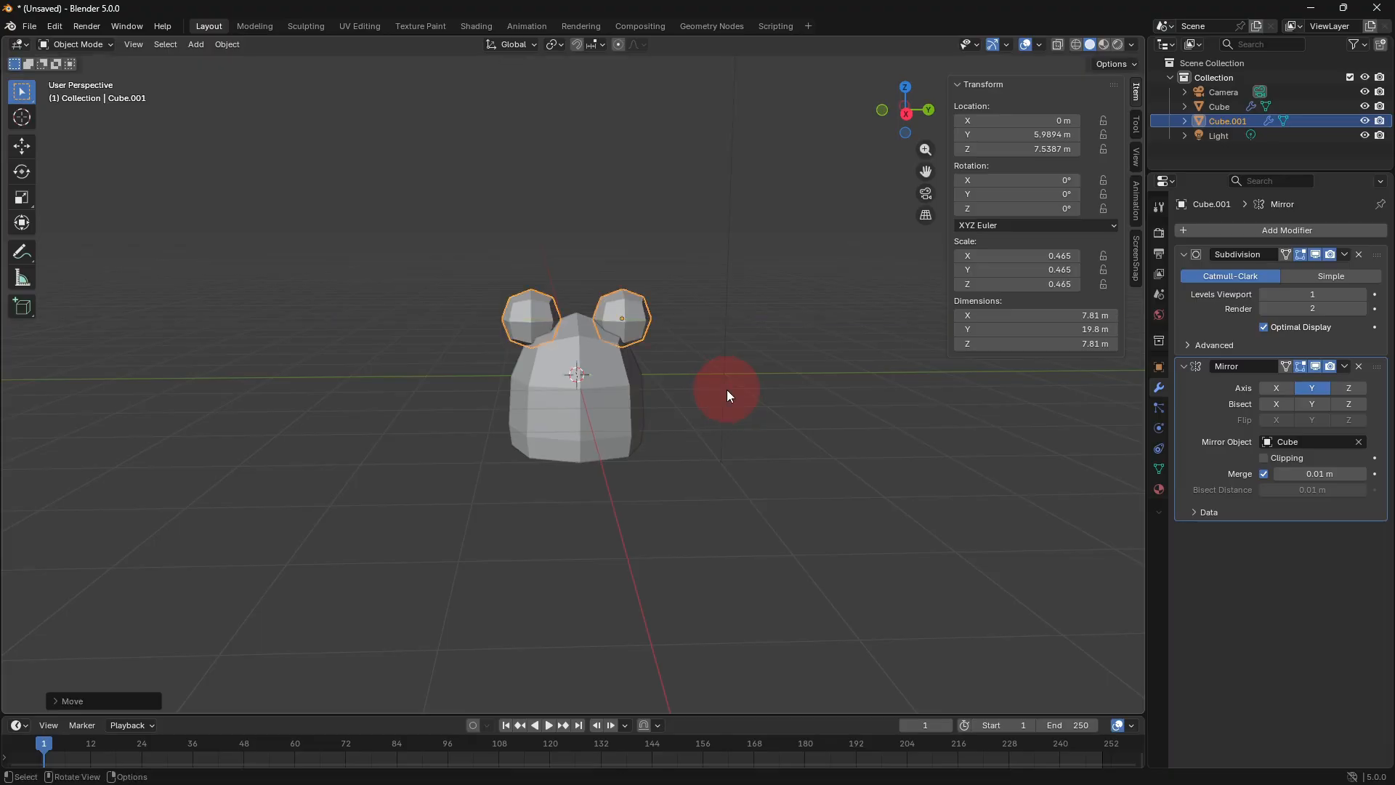
Lower the ears to Z 6.1877 m and reduce their scale to 0.359.
{"action": "key", "text": "g"}
{"action": "left_click", "coordinate": [779, 403]}
{"action": "key", "text": "s"}
{"action": "left_click", "coordinate": [779, 385]}
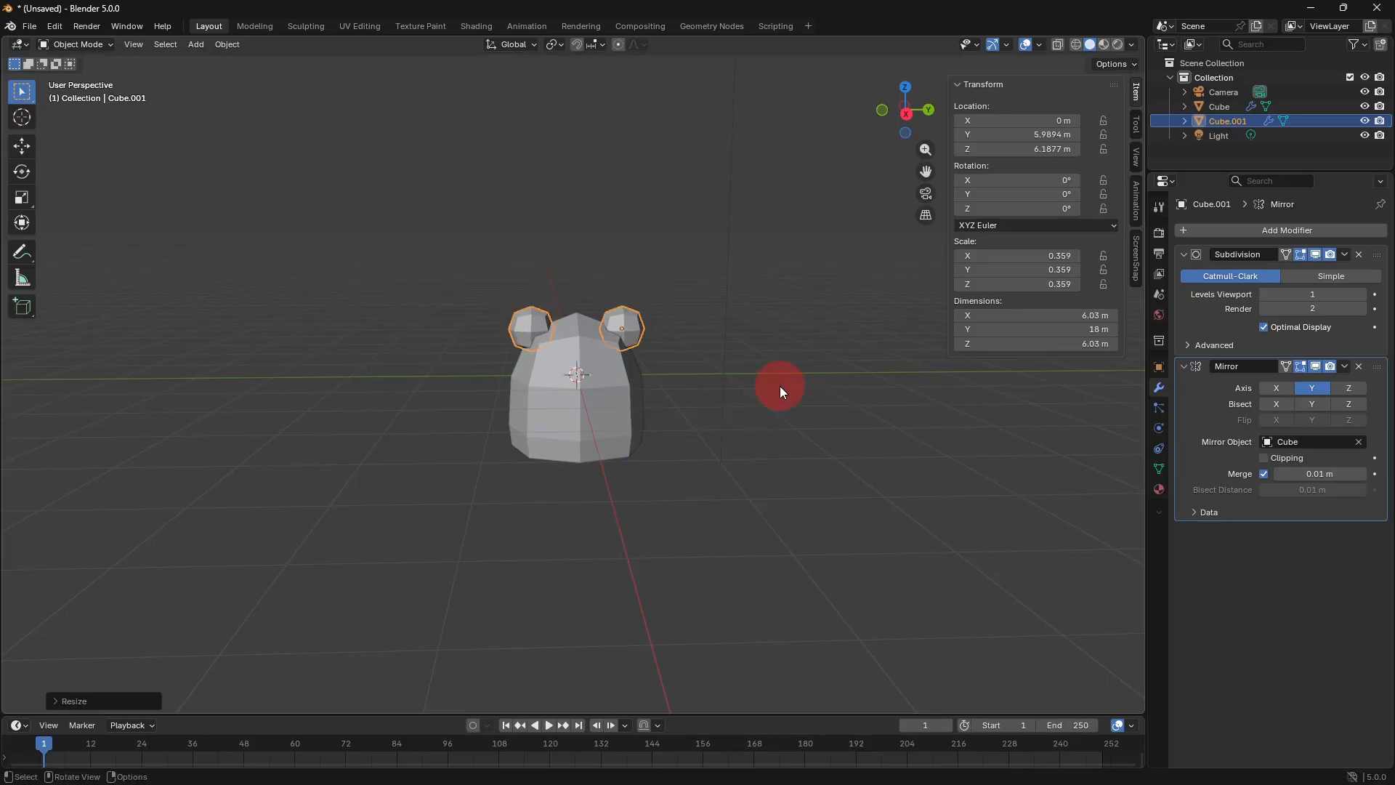
{"action": "left_click", "coordinate": [769, 385]}
Duplicate the ears, shift the copy forward along X to 3.0166 m and shrink it to scale 0.262 as inner ears.
{"action": "left_click", "coordinate": [634, 333]}
{"action": "scroll", "coordinate": [722, 364], "scroll_direction": "up", "scroll_amount": 3}
{"action": "middle_click_drag", "start_coordinate": [722, 365], "coordinate": [859, 386]}
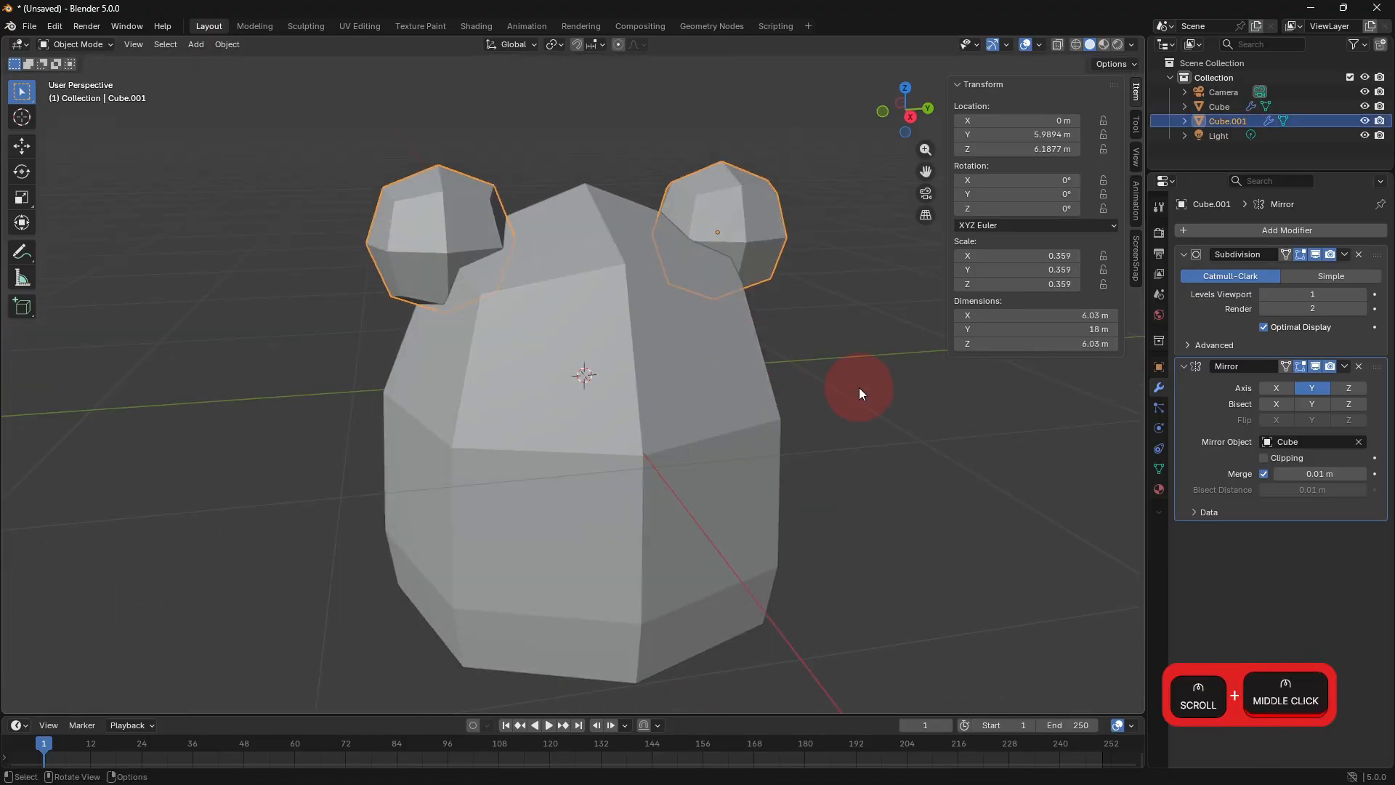
{"action": "key", "text": "shift+d"}
{"action": "key", "text": "x"}
{"action": "key", "text": "s"}
{"action": "left_click", "coordinate": [860, 363]}
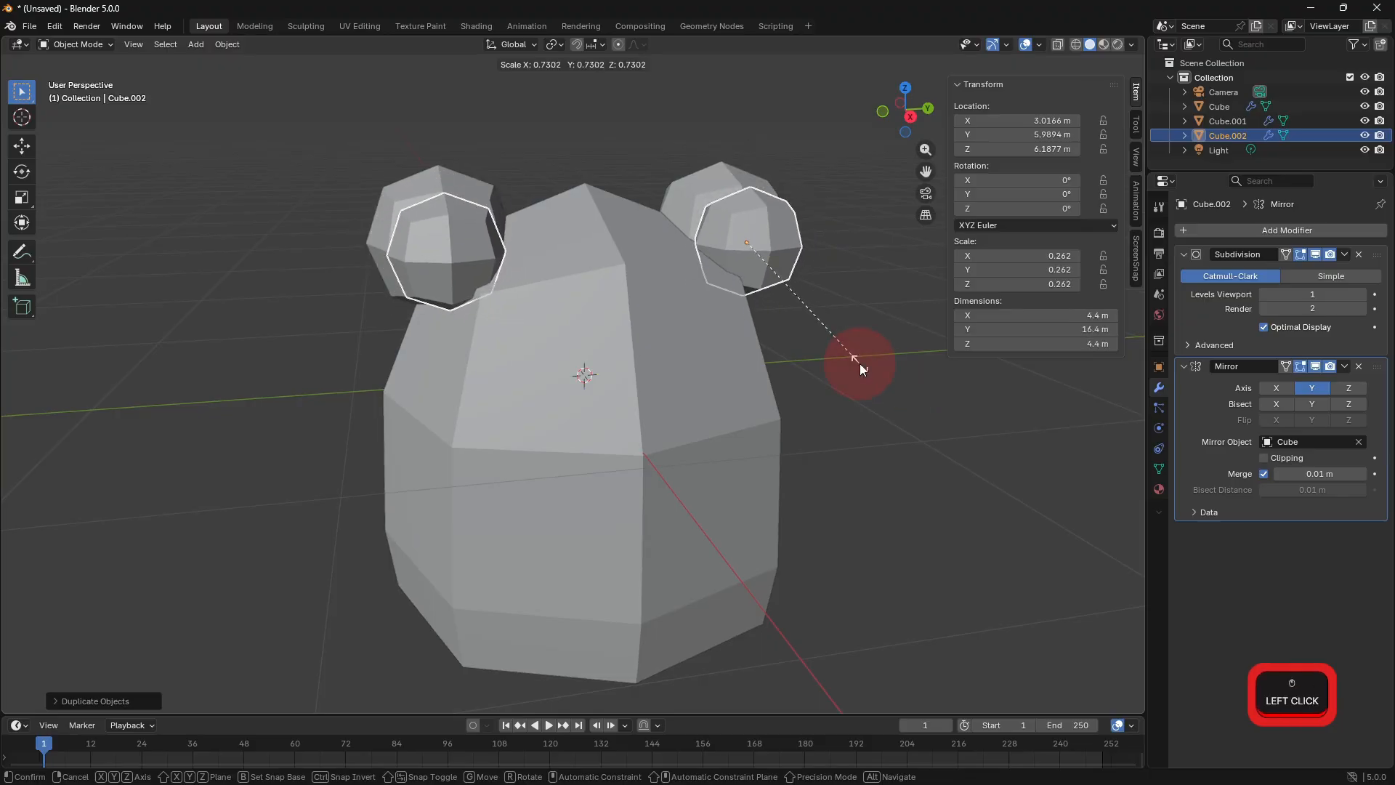
Move the inner ears back along X to 1.1204 m so they sink into the ears, and deselect them.
{"action": "key", "text": "g"}
{"action": "key", "text": "x"}
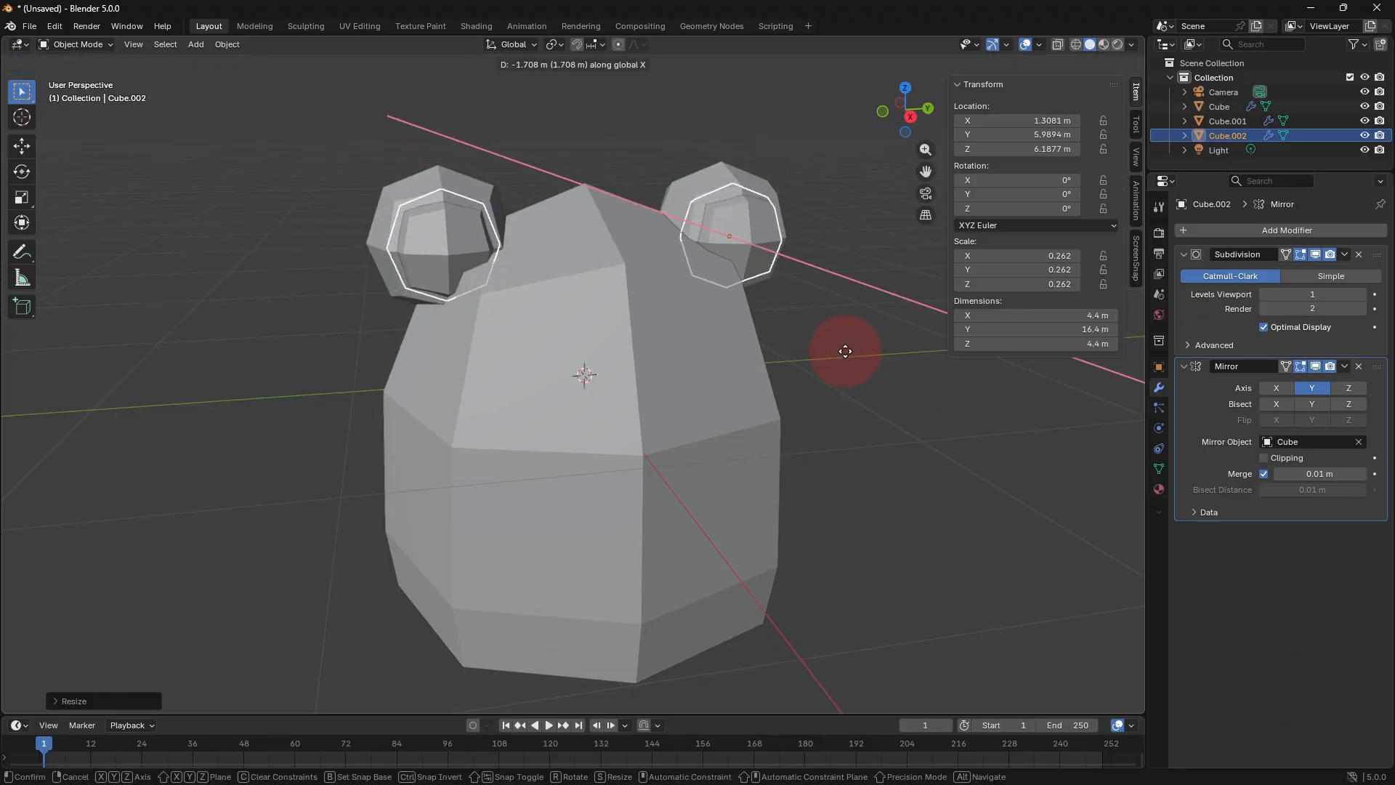
{"action": "left_click", "coordinate": [843, 350]}
{"action": "left_click", "coordinate": [849, 350]}
{"action": "middle_click_drag", "start_coordinate": [848, 350], "coordinate": [826, 373]}
{"action": "scroll", "coordinate": [826, 373], "scroll_direction": "down", "scroll_amount": 3}
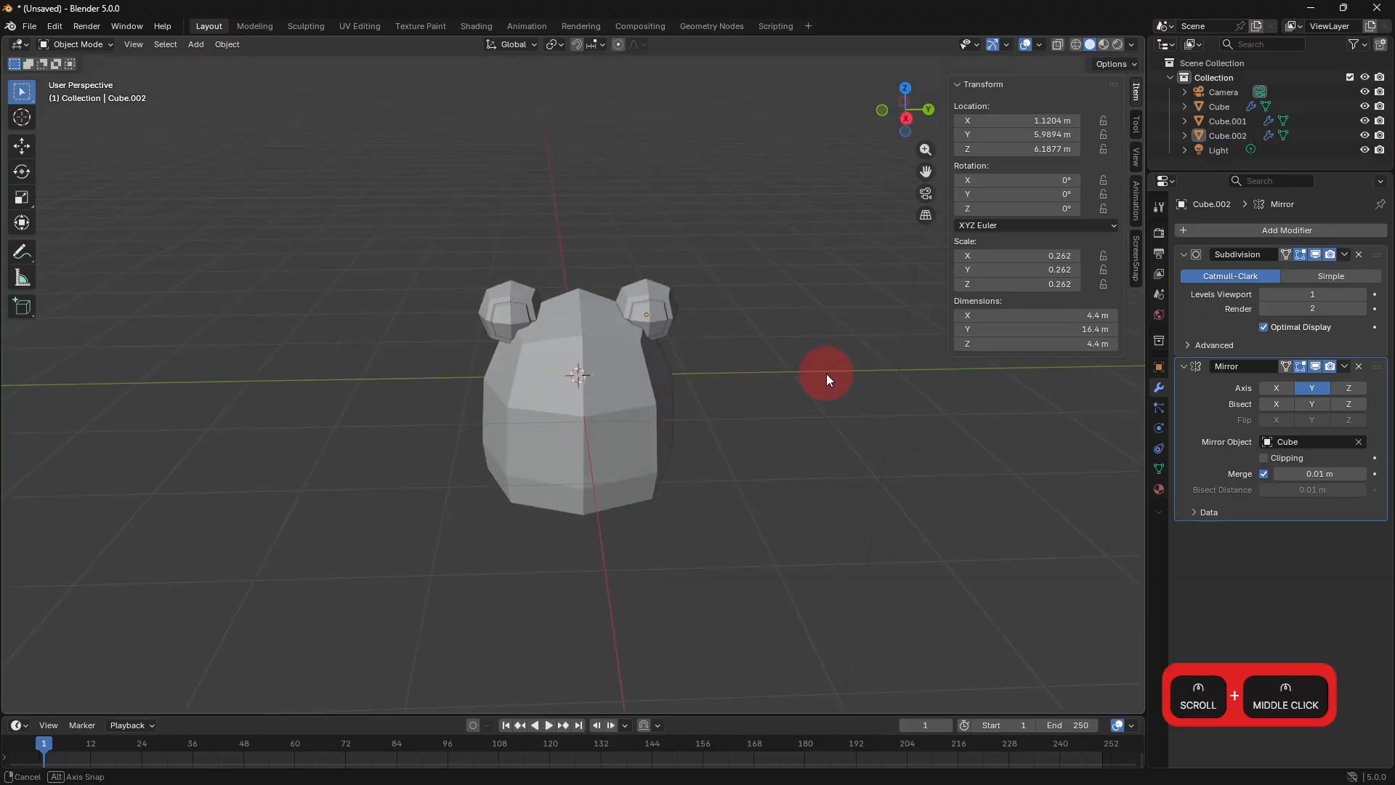
Duplicate the body and move the copy forward along X to 10.579 m.
{"action": "left_click", "coordinate": [644, 423]}
{"action": "key", "text": "shift+d"}
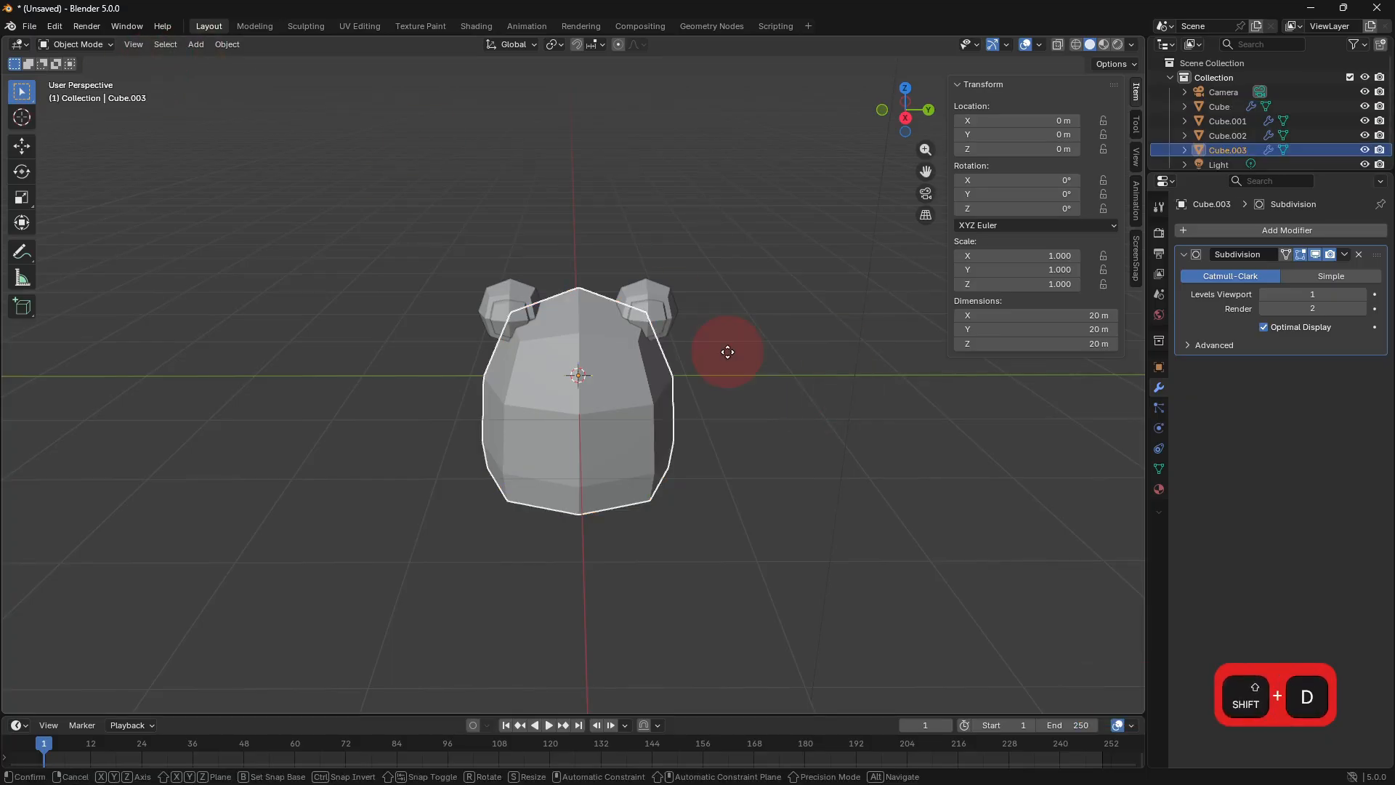
{"action": "key", "text": "x"}
{"action": "left_click", "coordinate": [800, 413]}
{"action": "key", "text": "s"}
{"action": "key", "text": "z"}
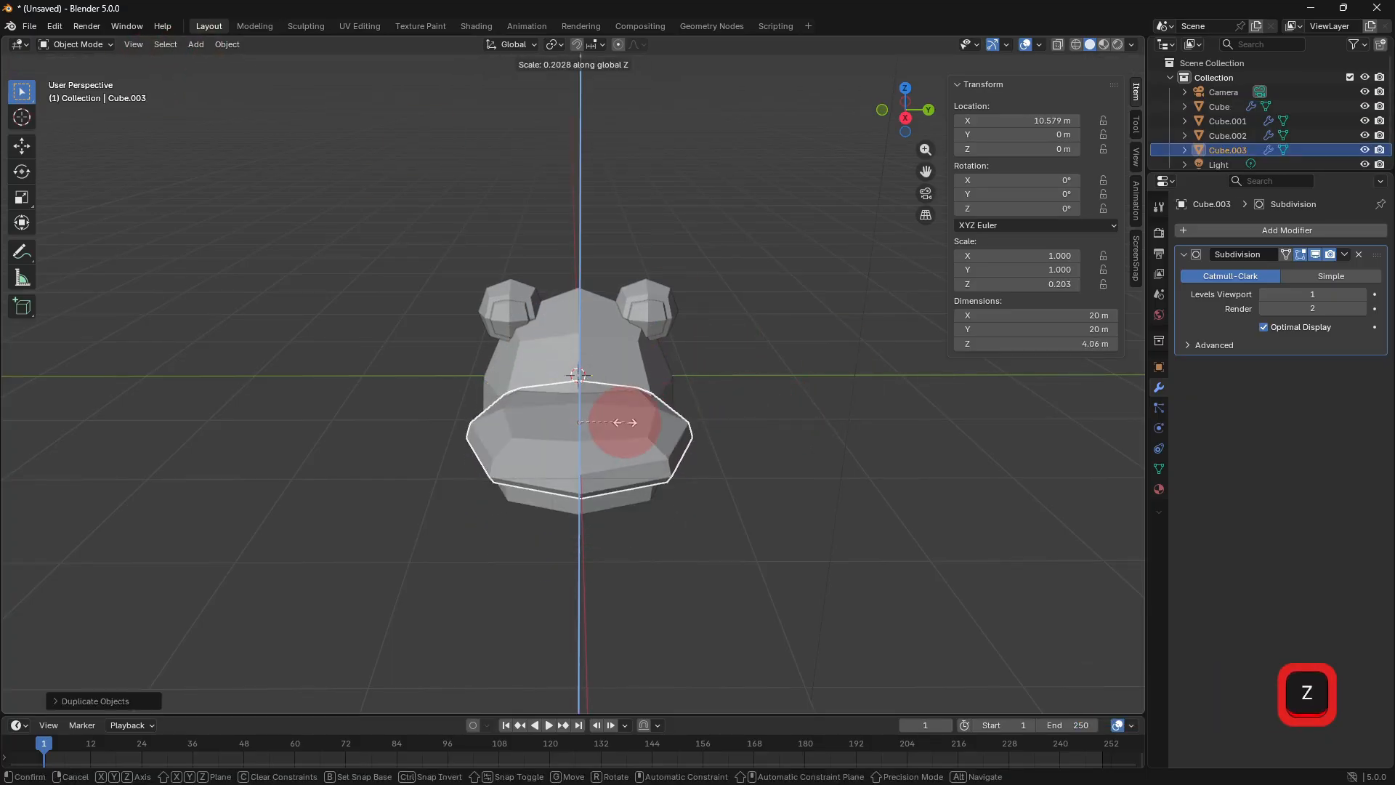
{"action": "left_click", "coordinate": [625, 421]}
{"action": "key", "text": "ctrl+z"}
Flatten the body copy along X to scale 0.217 and move it back to X 7.0744 m as a belly patch.
{"action": "key", "text": "s"}
{"action": "key", "text": "x"}
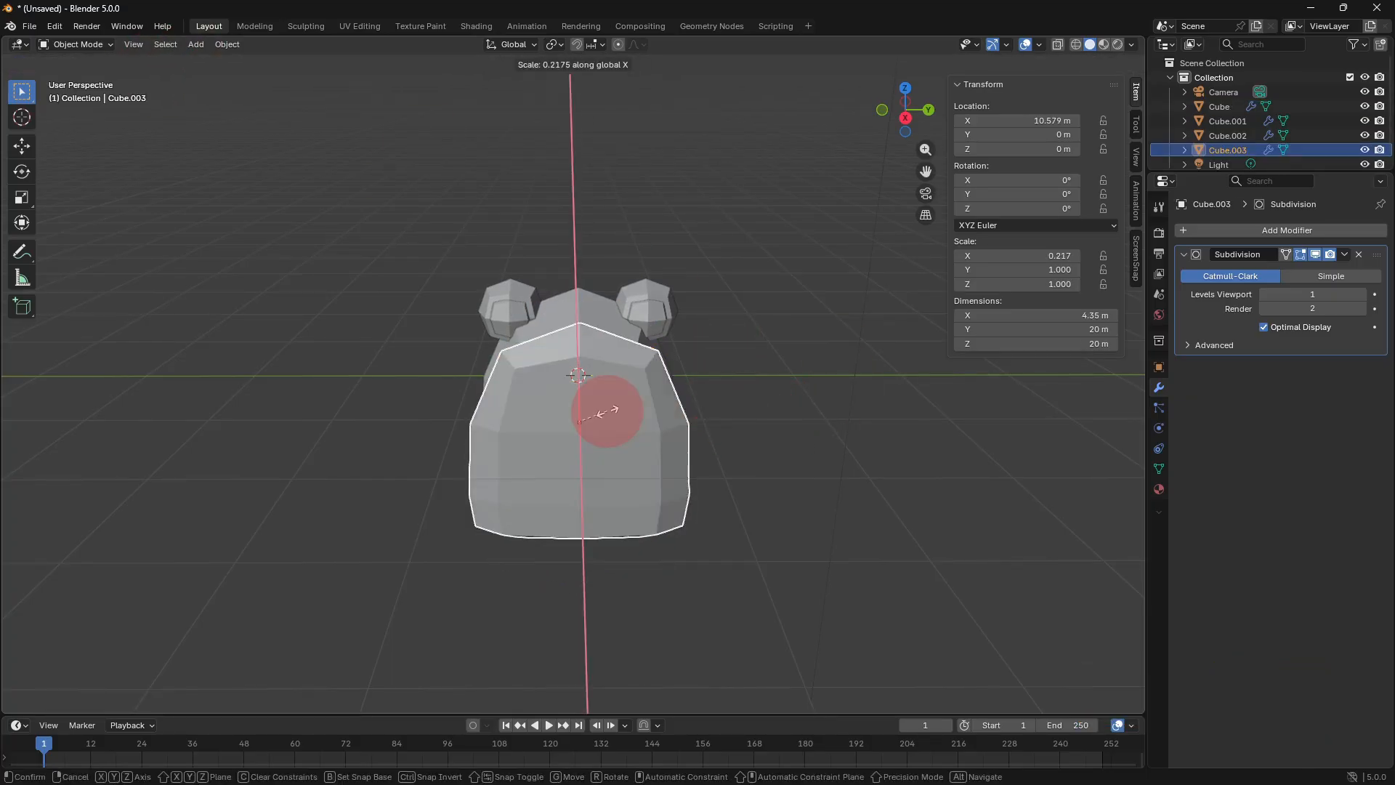
{"action": "left_click", "coordinate": [607, 411]}
{"action": "middle_click_drag", "start_coordinate": [726, 420], "coordinate": [848, 429]}
{"action": "key", "text": "g"}
{"action": "key", "text": "x"}
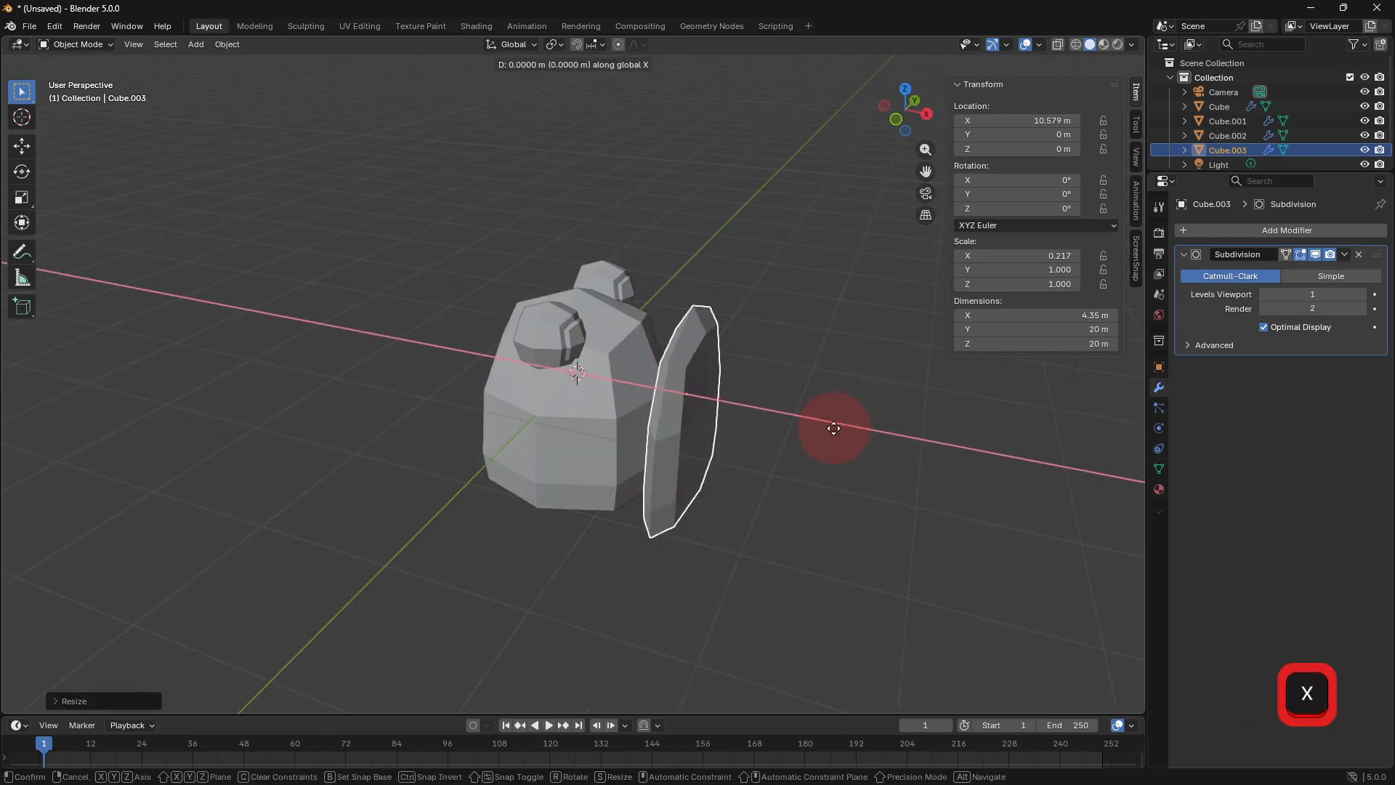
{"action": "left_click", "coordinate": [808, 431]}
Scale the belly patch uniformly by about 0.725 and thicken it along X to scale 0.234.
{"action": "key", "text": "s"}
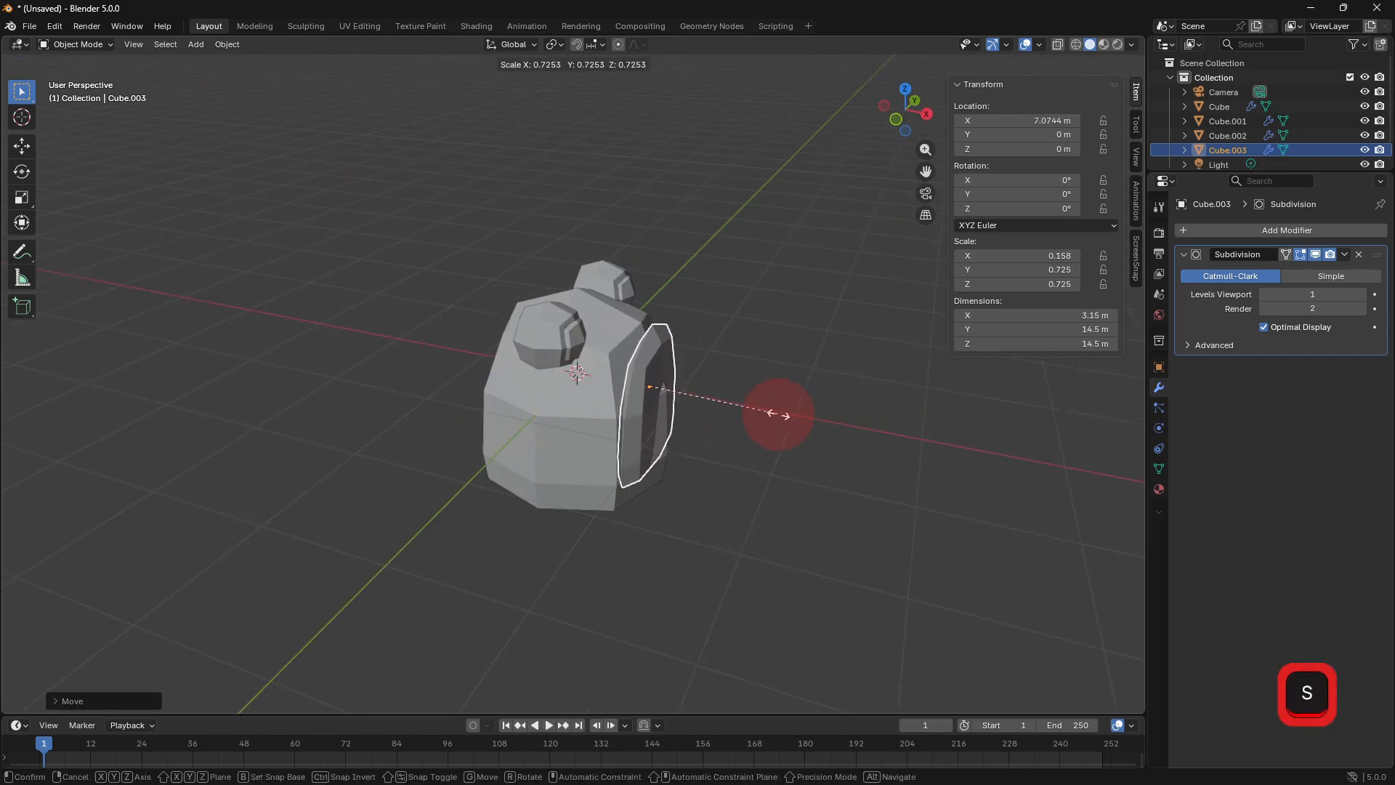
{"action": "left_click", "coordinate": [778, 415]}
{"action": "middle_click", "coordinate": [773, 416]}
{"action": "key", "text": "s"}
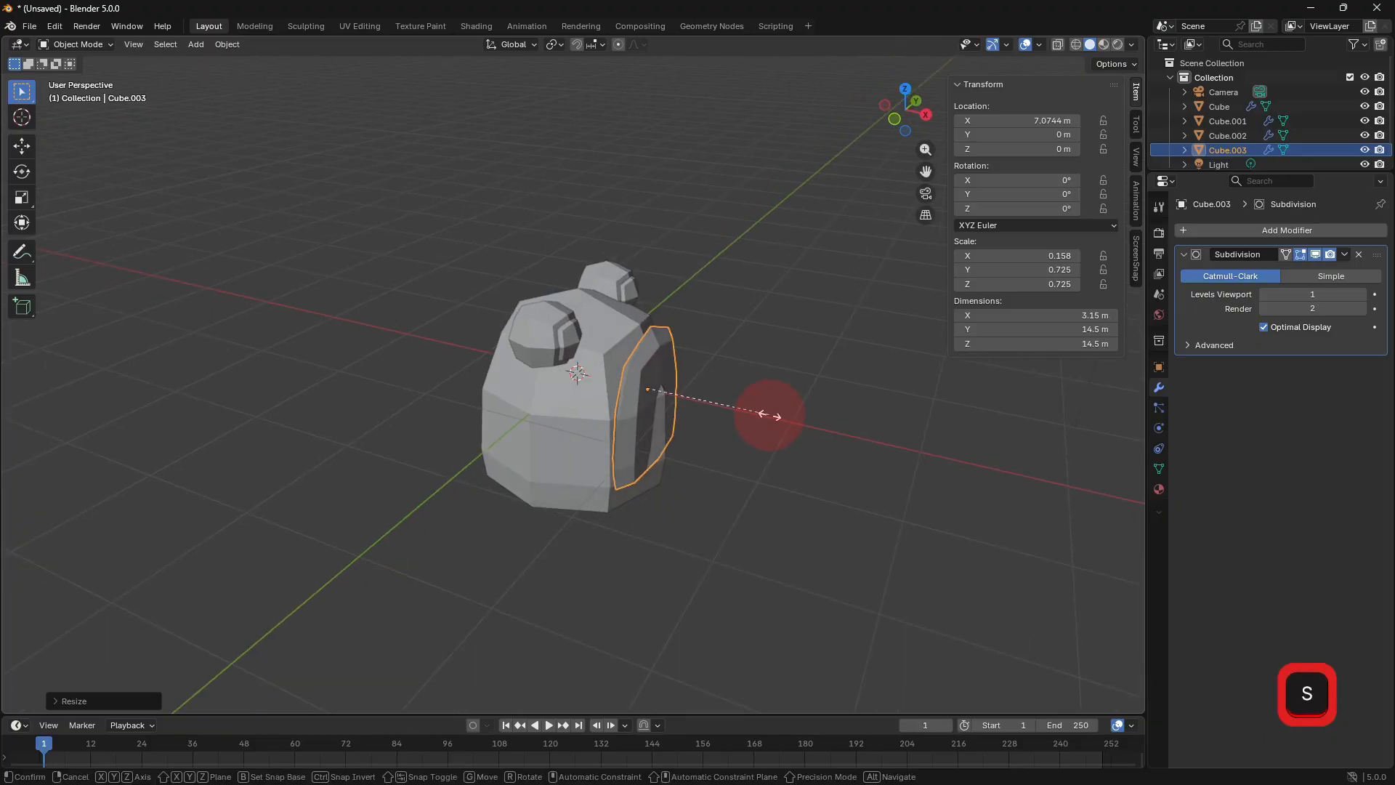
{"action": "key", "text": "x"}
{"action": "left_click", "coordinate": [826, 439]}
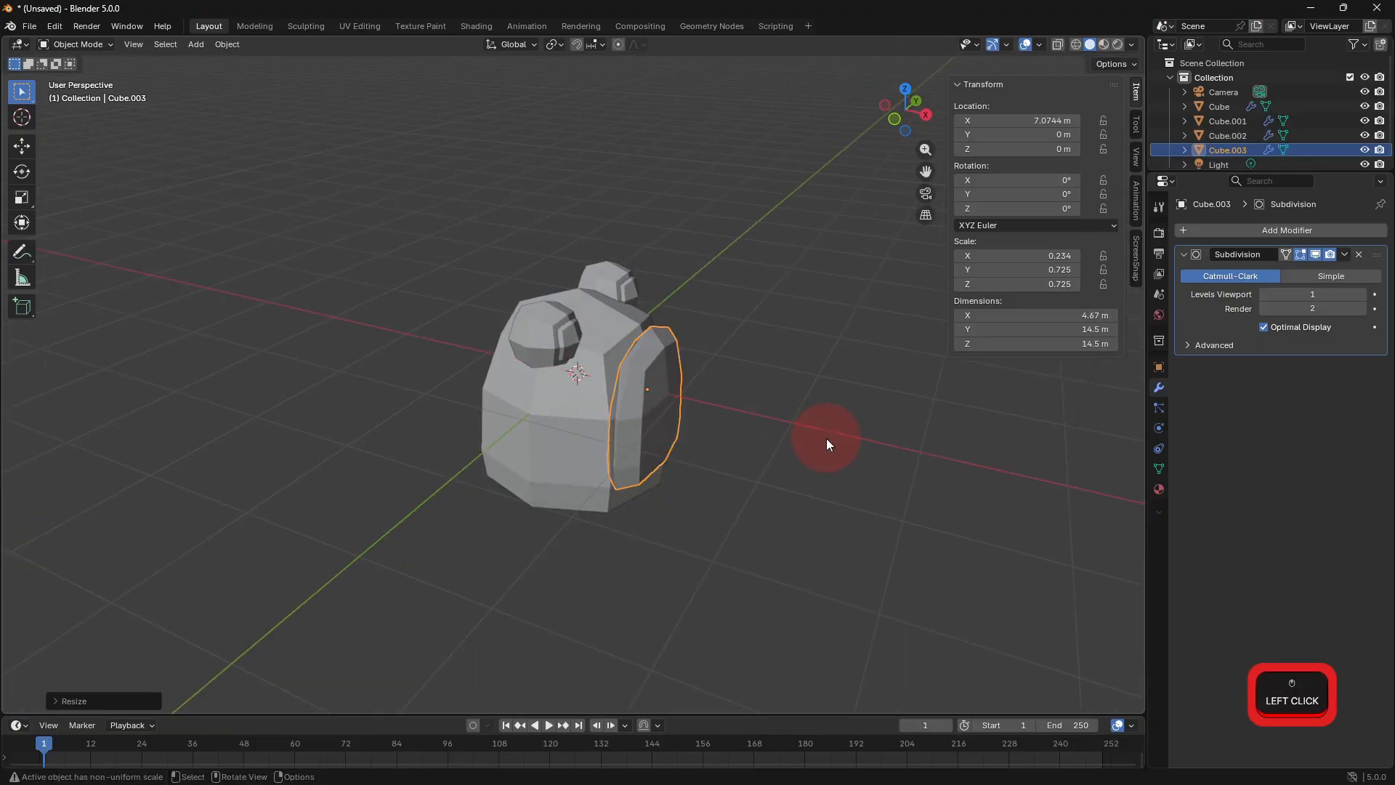
{"action": "middle_click_drag", "start_coordinate": [826, 438], "coordinate": [705, 442]}
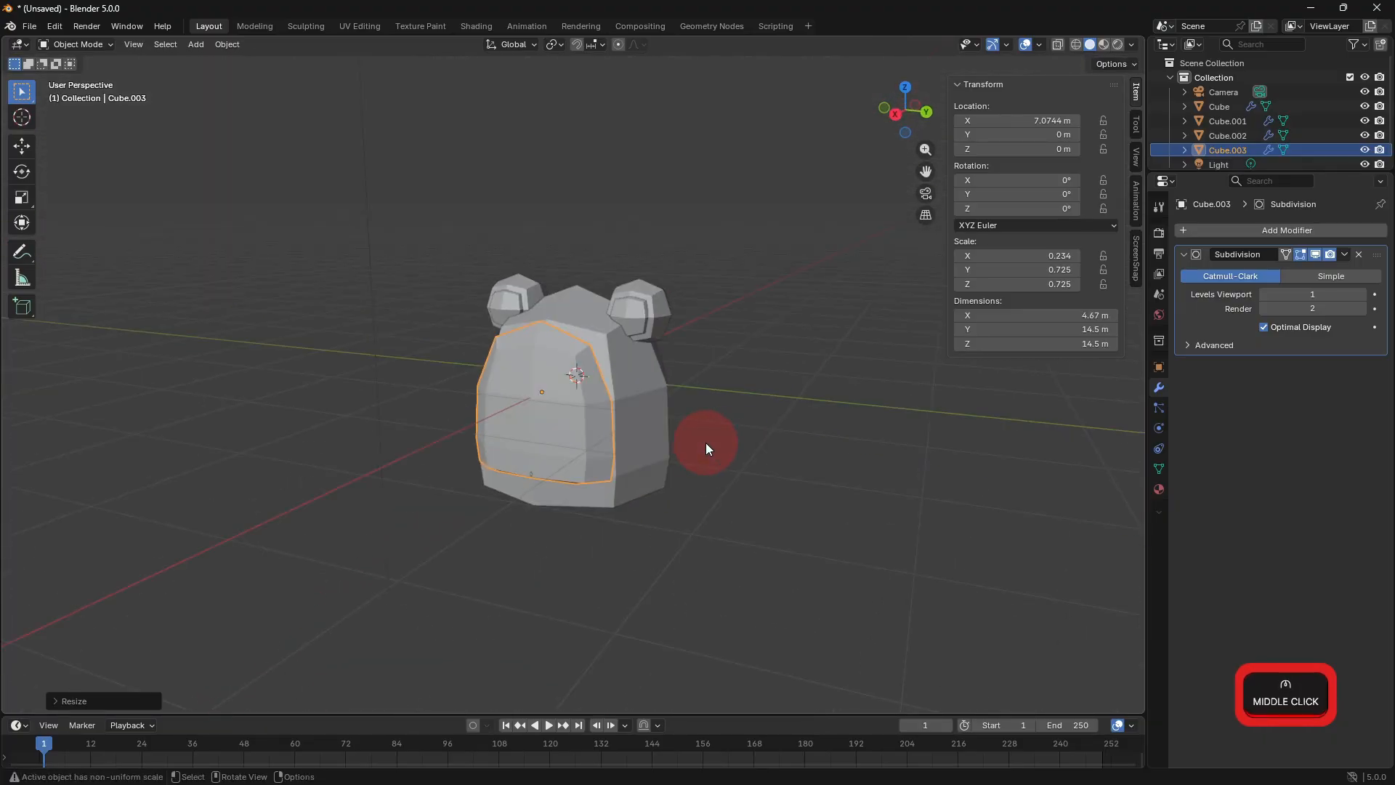
Lower the belly patch to Z -0.76179 m and thicken it along X to scale 0.280.
{"action": "key", "text": "g"}
{"action": "key", "text": "z"}
{"action": "left_click", "coordinate": [707, 451]}
{"action": "key", "text": "s"}
{"action": "key", "text": "x"}
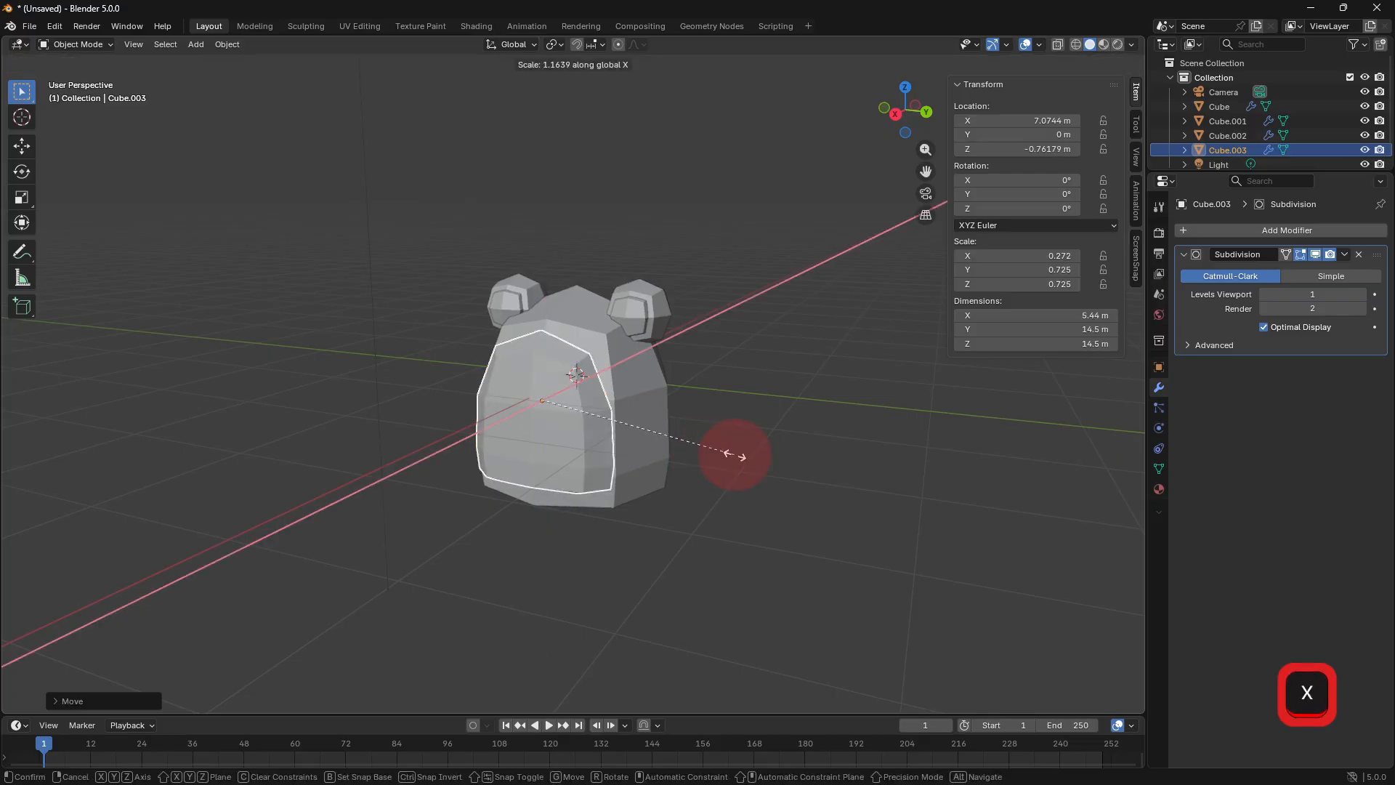
{"action": "left_click", "coordinate": [747, 461]}
{"action": "middle_click_drag", "start_coordinate": [748, 461], "coordinate": [761, 450]}
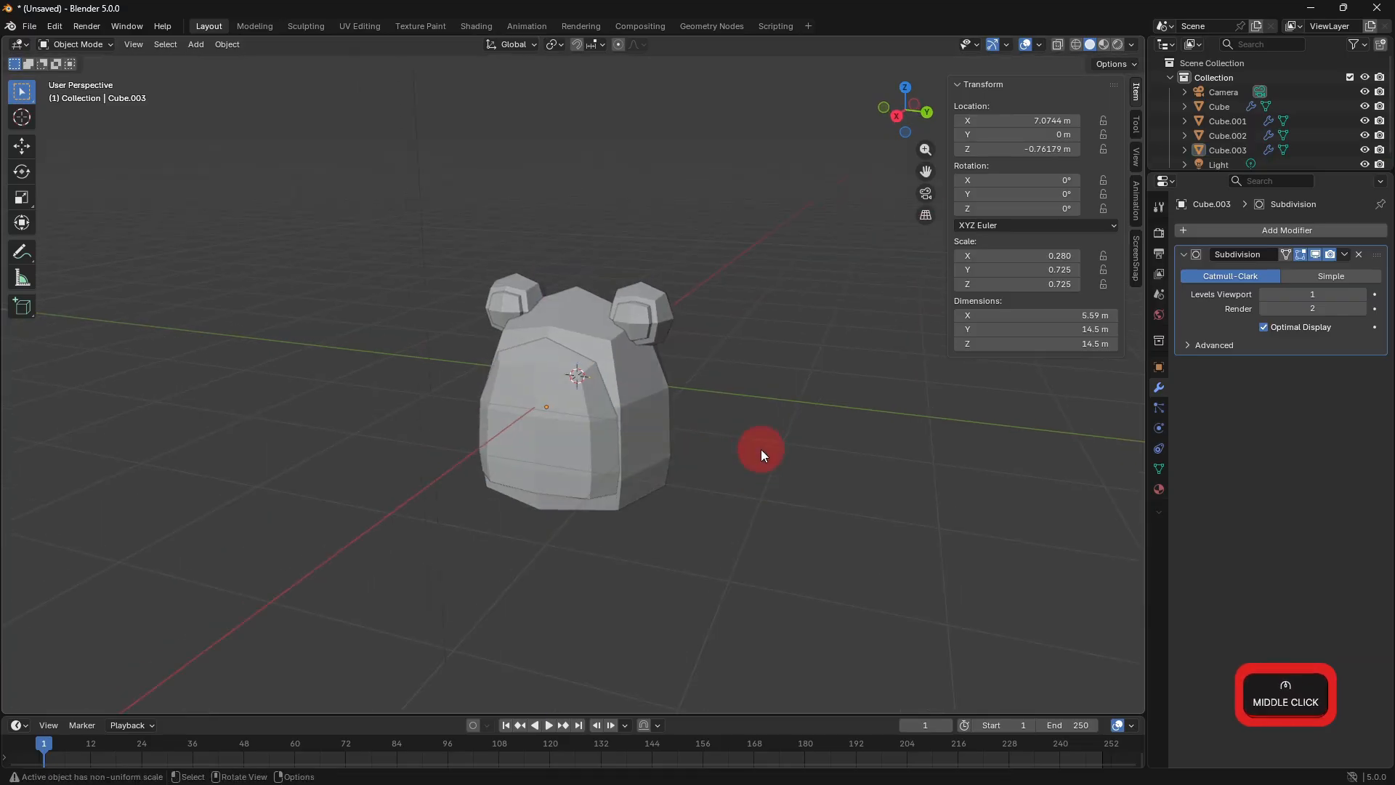
Add another cube at the origin.
{"action": "left_click", "coordinate": [200, 50]}
{"action": "mouse_move", "coordinate": [242, 56]}
{"action": "left_click", "coordinate": [334, 68]}
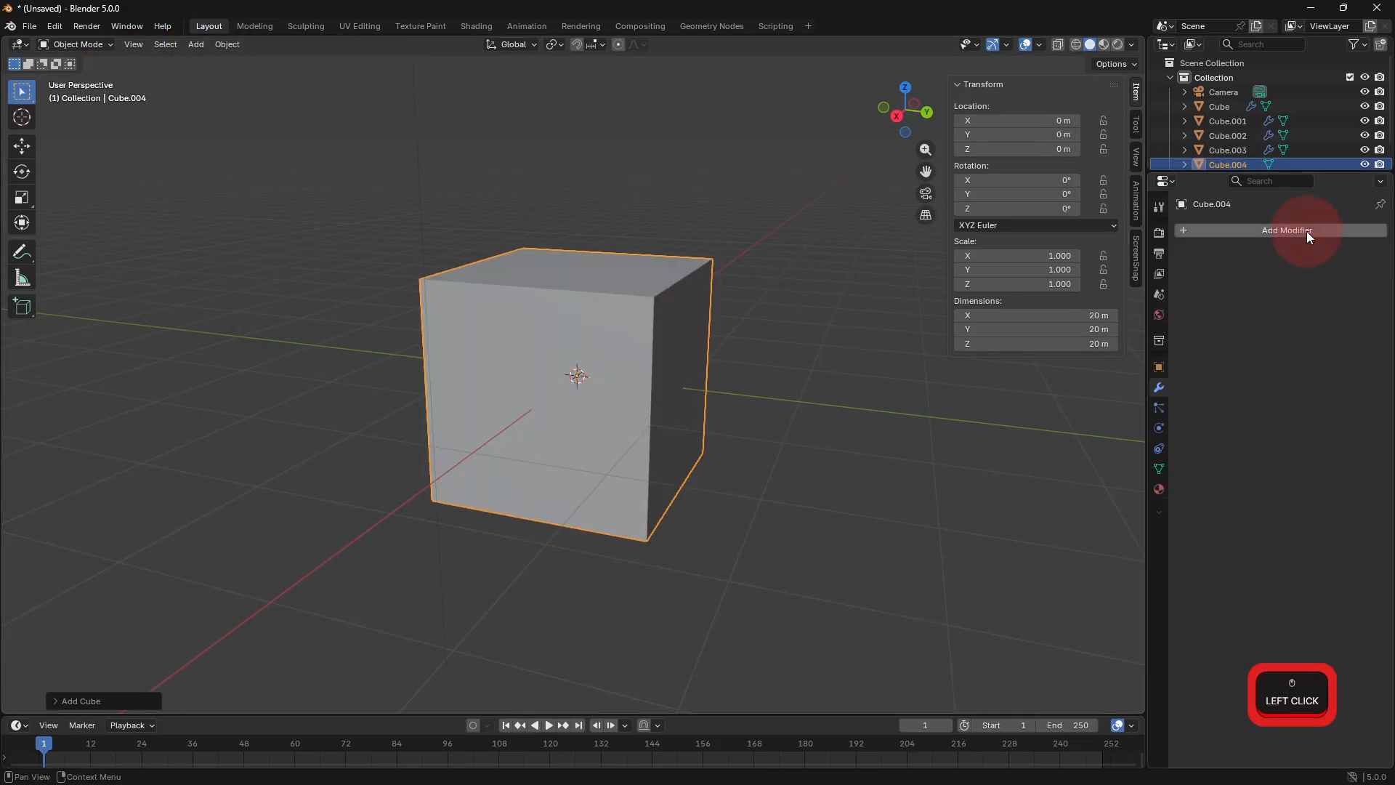
Give the added cube a Mirror modifier on the Y axis only and a Subdivision Surface modifier.
{"action": "left_click", "coordinate": [1307, 231]}
{"action": "left_click", "coordinate": [1290, 351]}
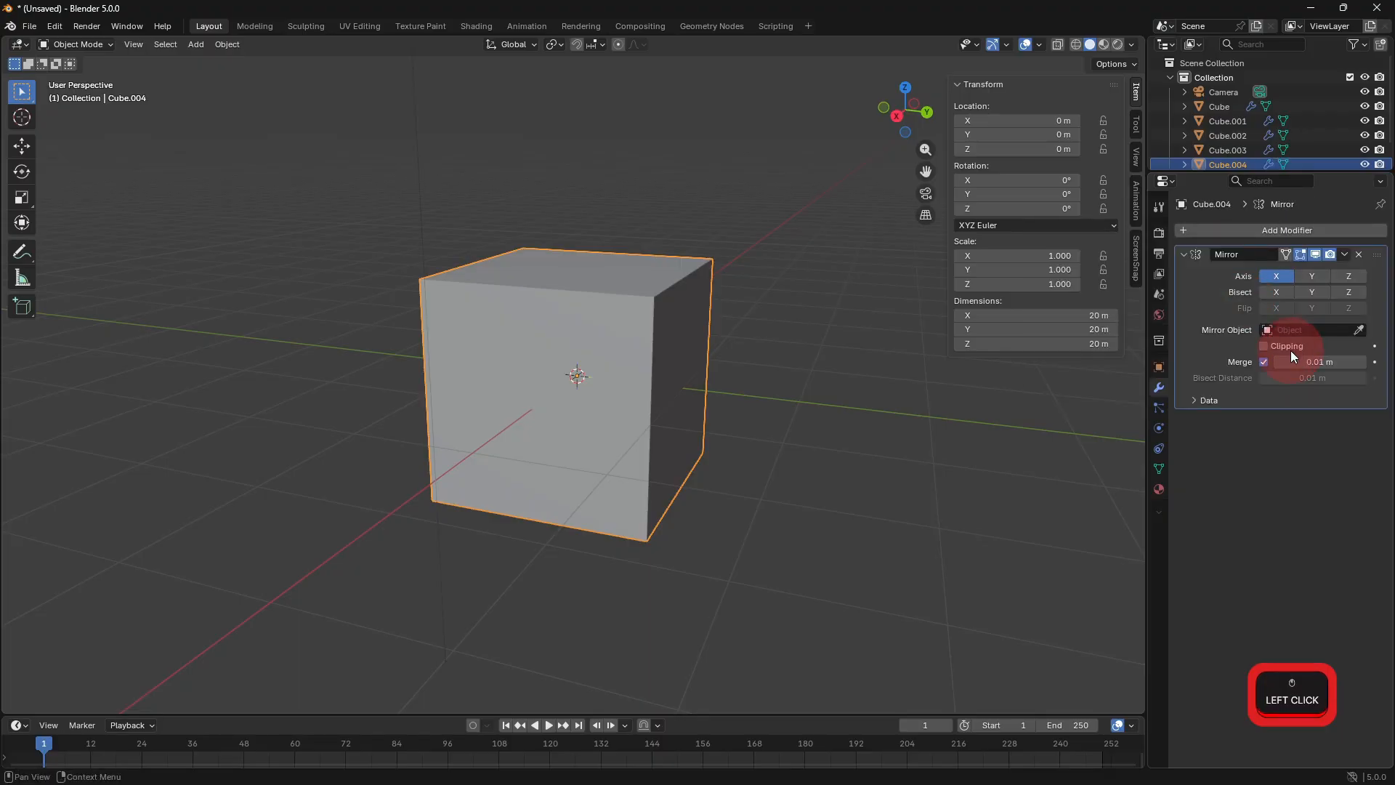
{"action": "left_click", "coordinate": [1302, 275]}
{"action": "left_click", "coordinate": [1254, 231]}
{"action": "left_click", "coordinate": [1202, 274]}
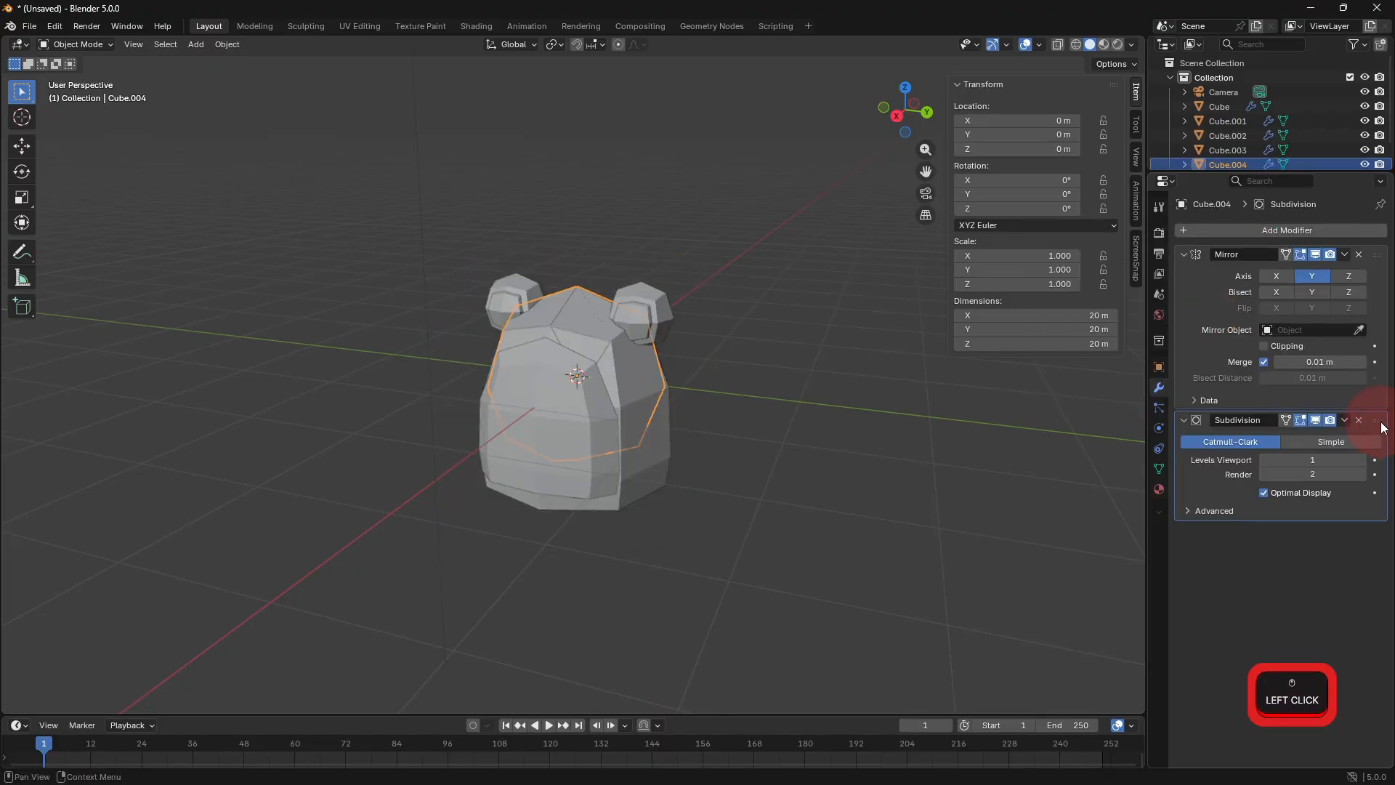
Place the Subdivision modifier above the Mirror modifier in the new cube's modifier stack.
{"action": "left_click_drag", "start_coordinate": [1382, 427], "coordinate": [1377, 255]}
{"action": "key", "text": "g"}
{"action": "key", "text": "y"}
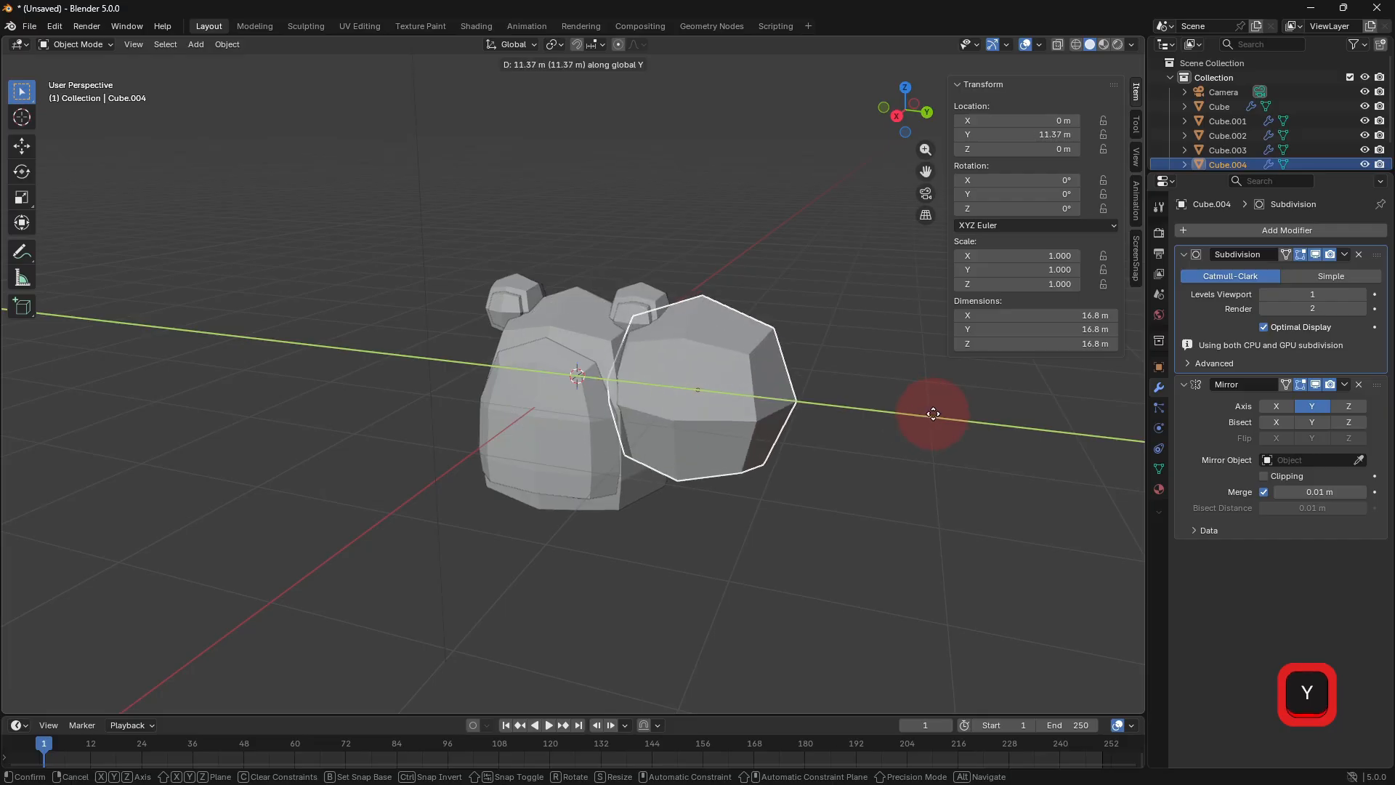
{"action": "key", "text": "ctrl+z"}
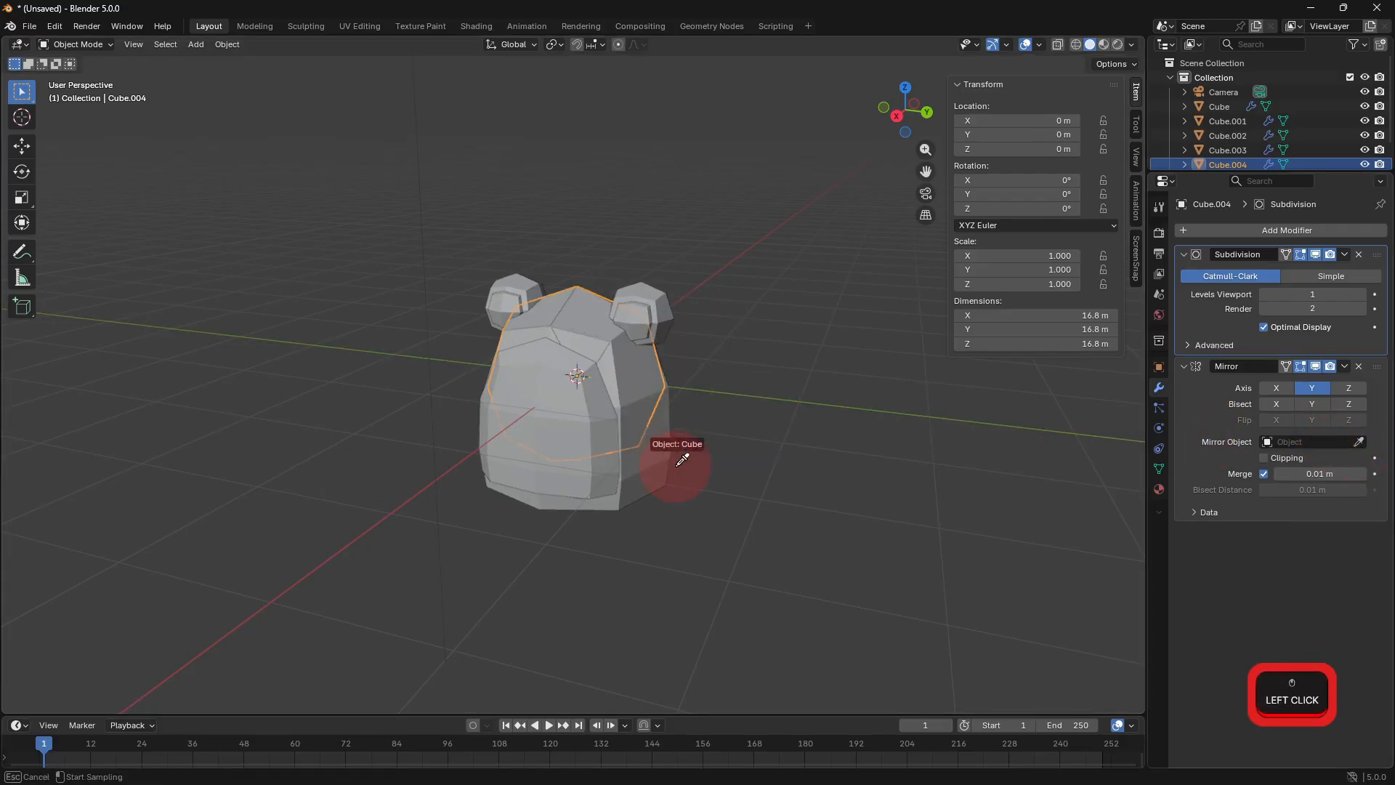
Set the body cube as the Mirror object, then place the new cube at Y 9.3074 m with a uniform scale of 0.507.
{"action": "left_click", "coordinate": [678, 464]}
{"action": "key", "text": "g"}
{"action": "key", "text": "y"}
{"action": "left_click", "coordinate": [911, 465]}
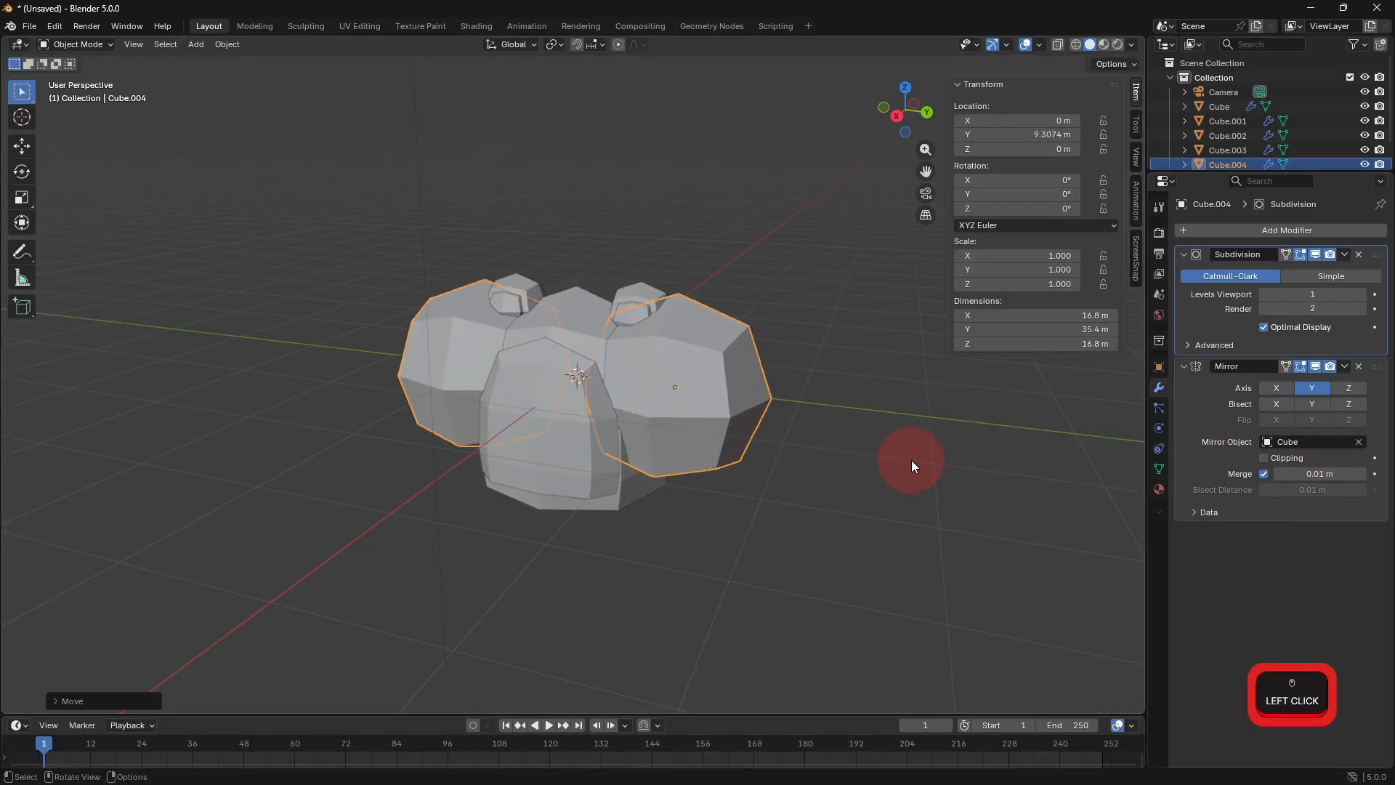
{"action": "key", "text": "s"}
{"action": "left_click", "coordinate": [791, 426]}
Extrude the cube's bottom face downward about 5.3 m to lengthen the limb.
{"action": "key", "text": "Tab"}
{"action": "middle_click_drag", "start_coordinate": [792, 461], "coordinate": [743, 373]}
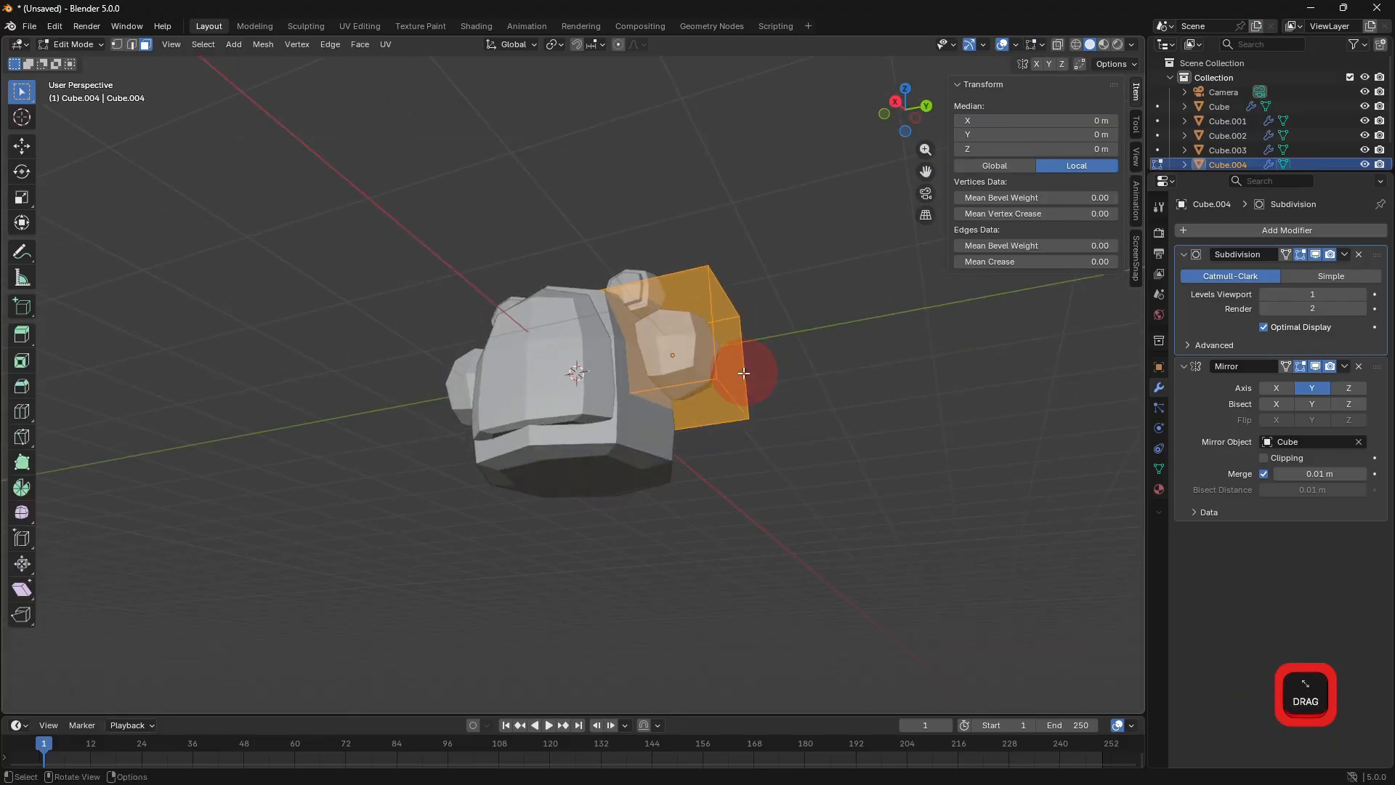
{"action": "left_click", "coordinate": [788, 415]}
{"action": "left_click", "coordinate": [827, 405]}
{"action": "key", "text": "e"}
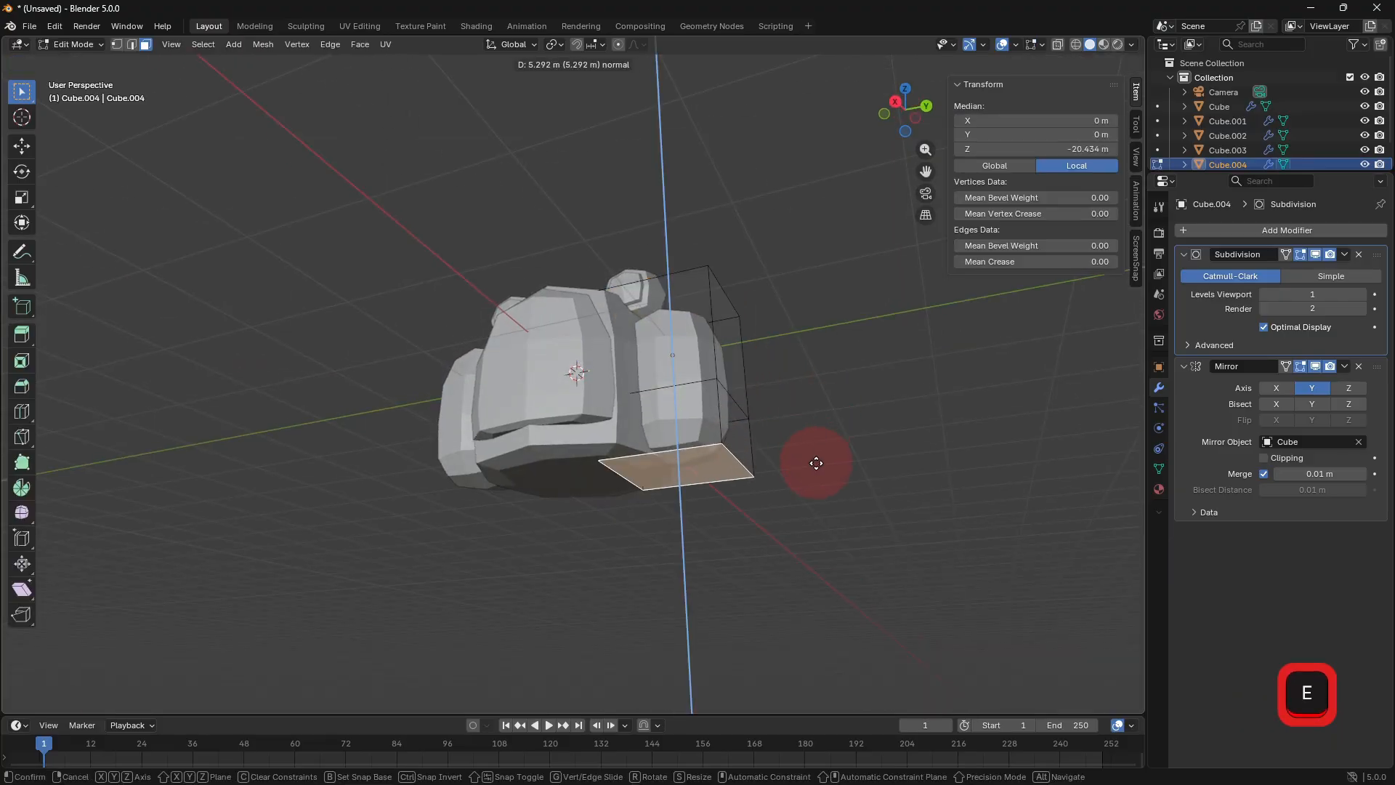
{"action": "left_click", "coordinate": [816, 461]}
Extrude the limb's lower outer face outward into a foot and lower the foot's top face to local Z -10.744 m.
{"action": "middle_click_drag", "start_coordinate": [816, 459], "coordinate": [738, 499]}
{"action": "key", "text": "e"}
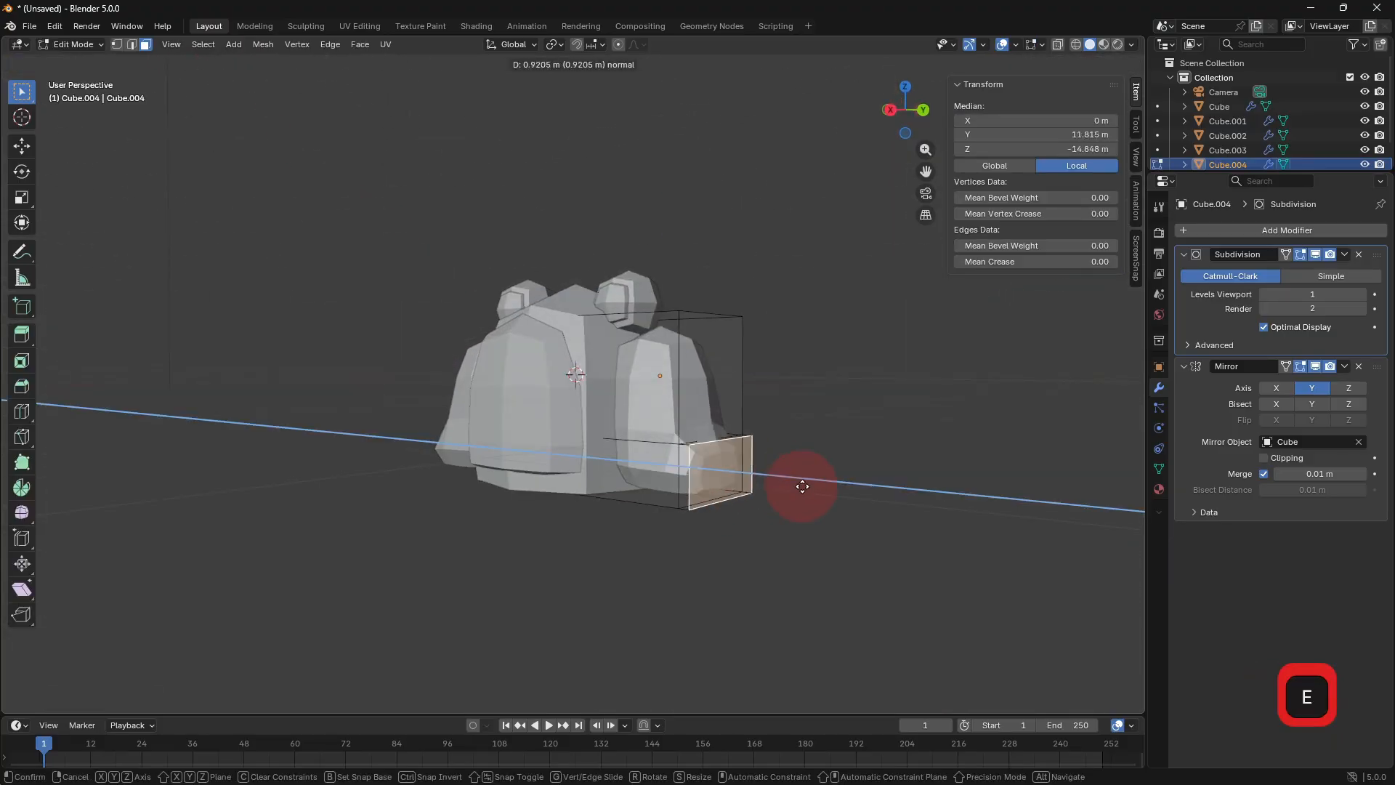
{"action": "left_click", "coordinate": [810, 490]}
{"action": "middle_click_drag", "start_coordinate": [813, 476], "coordinate": [723, 474]}
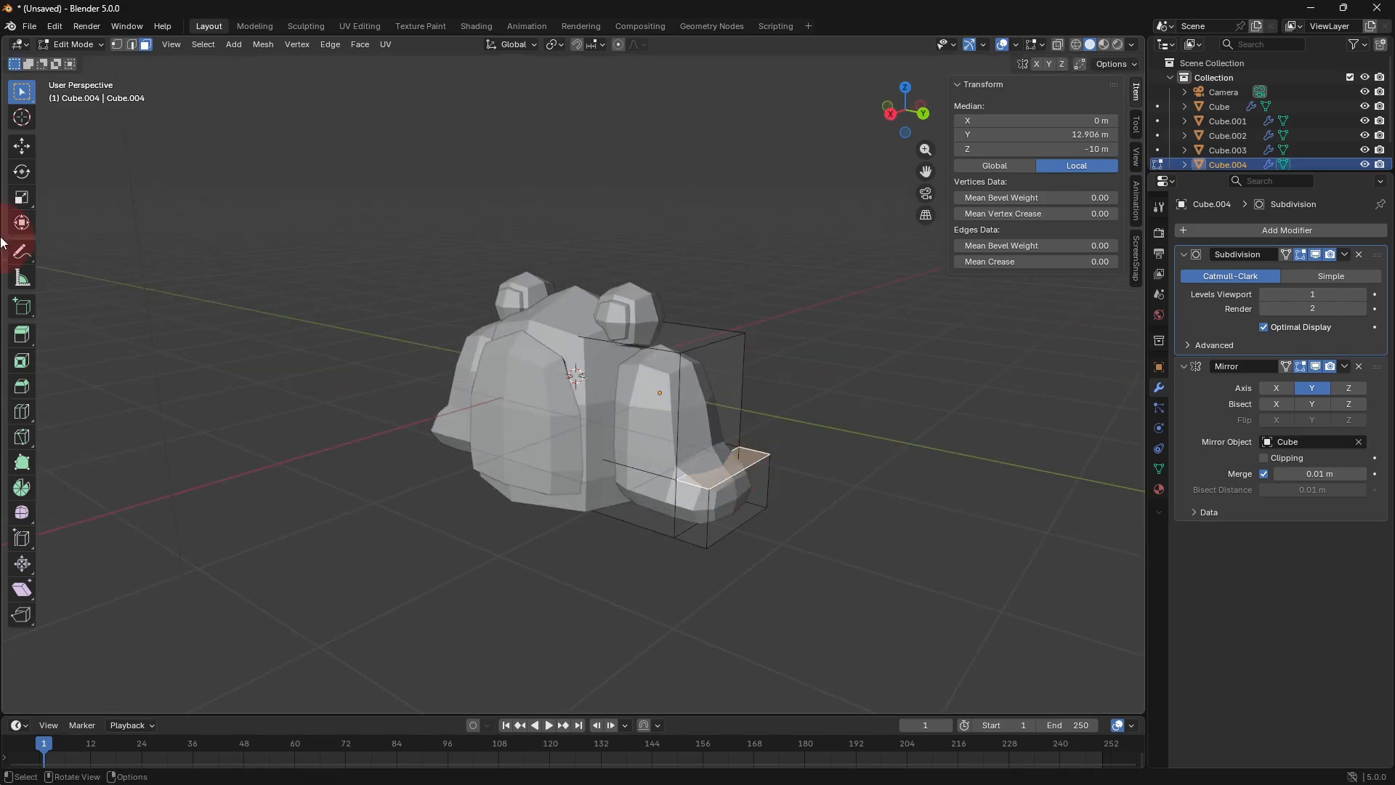
{"action": "left_click", "coordinate": [22, 145]}
{"action": "left_click_drag", "start_coordinate": [727, 429], "coordinate": [545, 439]}
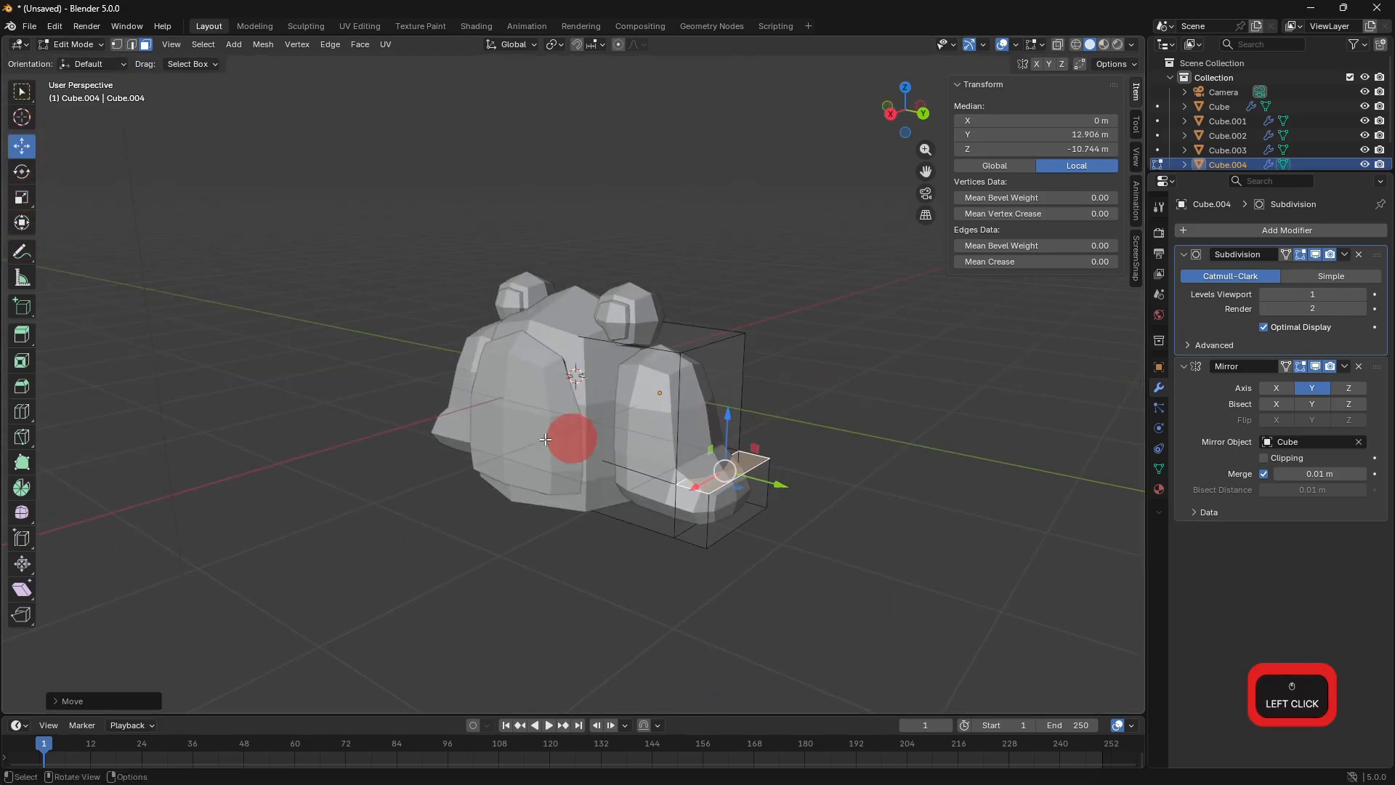
Divide the limb with two lengthwise loop cuts and extrude the foot's front end face into a toe angled forward.
{"action": "left_click", "coordinate": [21, 412]}
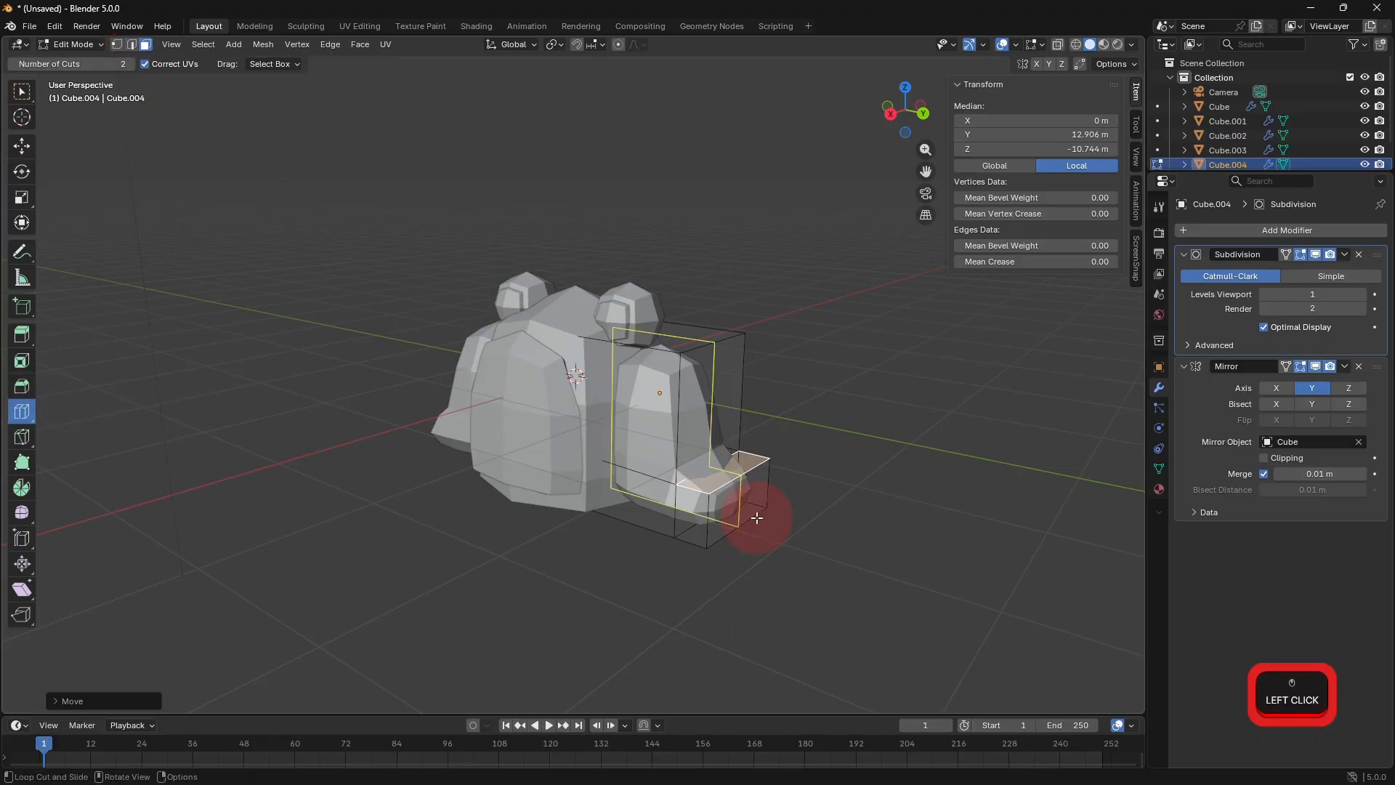
{"action": "left_click_drag", "start_coordinate": [756, 517], "coordinate": [748, 502]}
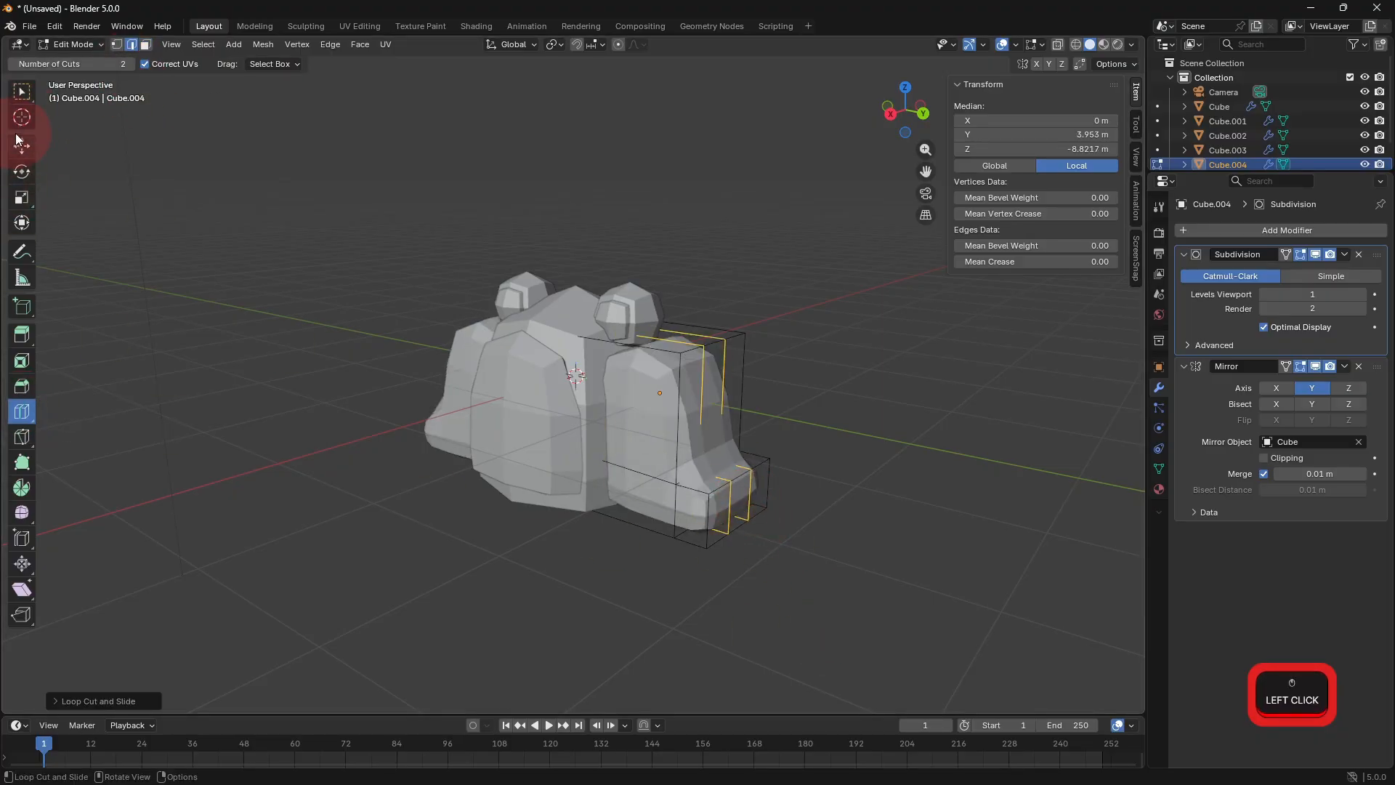
{"action": "left_click", "coordinate": [145, 45]}
{"action": "middle_click_drag", "start_coordinate": [676, 502], "coordinate": [710, 508]}
{"action": "left_click", "coordinate": [665, 527]}
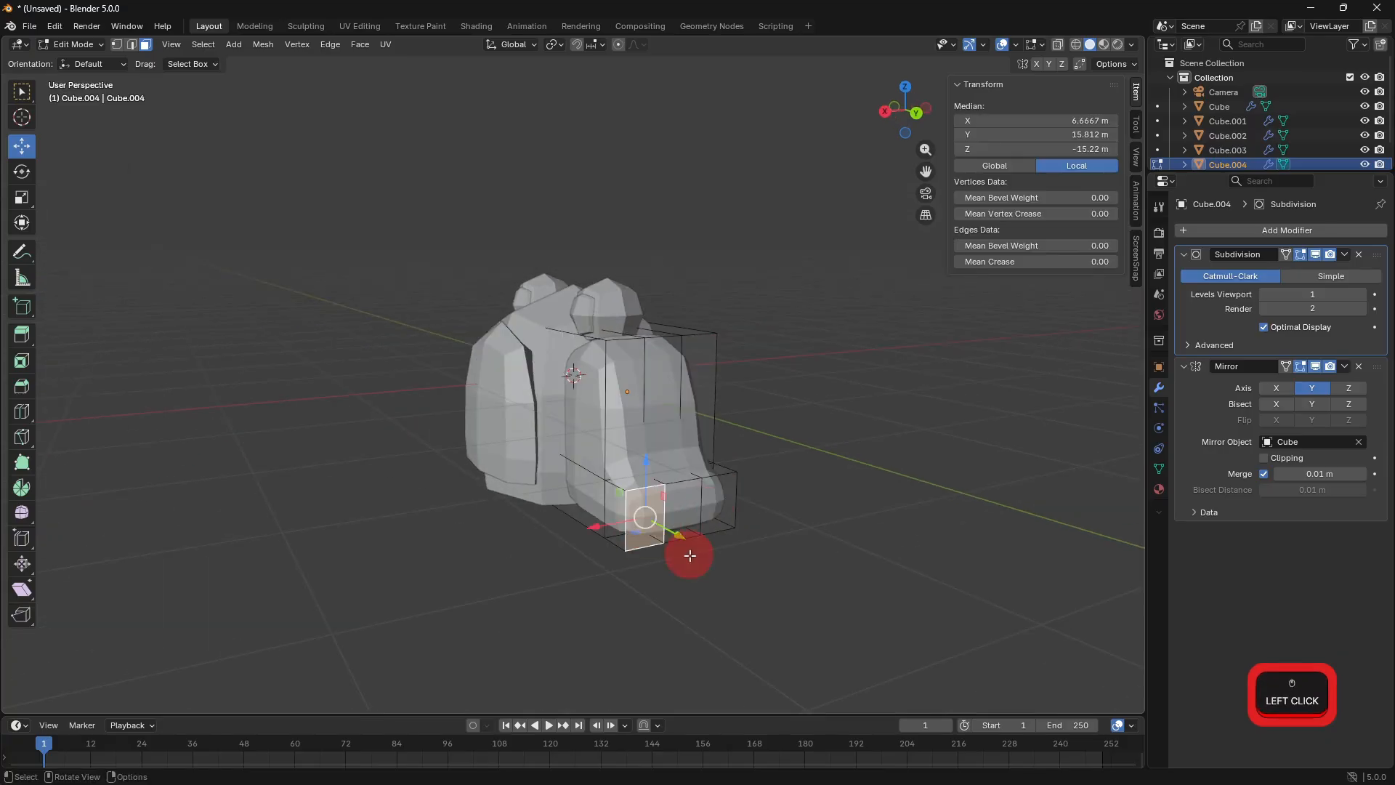
{"action": "key", "text": "e"}
{"action": "left_click", "coordinate": [721, 549]}
{"action": "left_click_drag", "start_coordinate": [620, 538], "coordinate": [657, 532]}
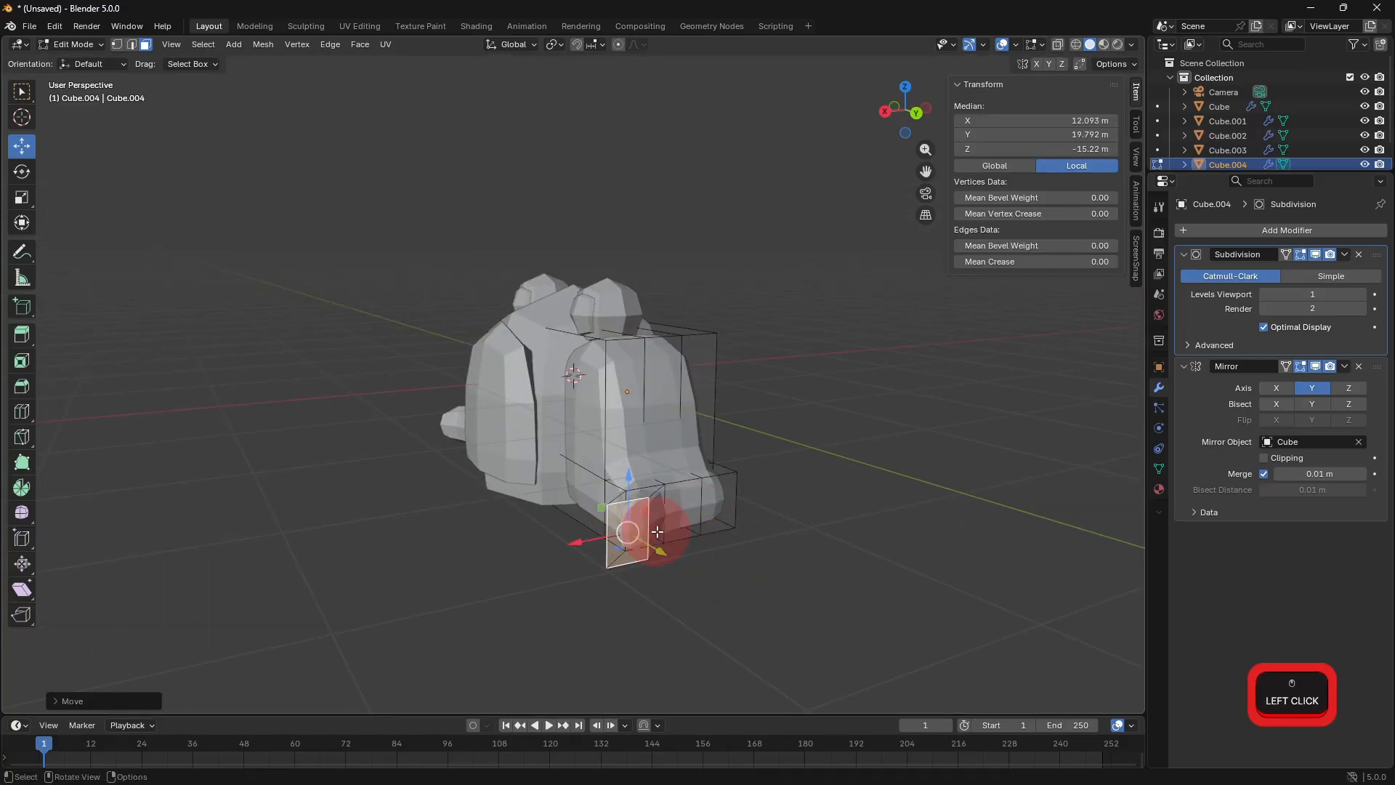
Extrude the foot's rear and middle end faces into two more toes, angling the rear one backward.
{"action": "key", "text": "e"}
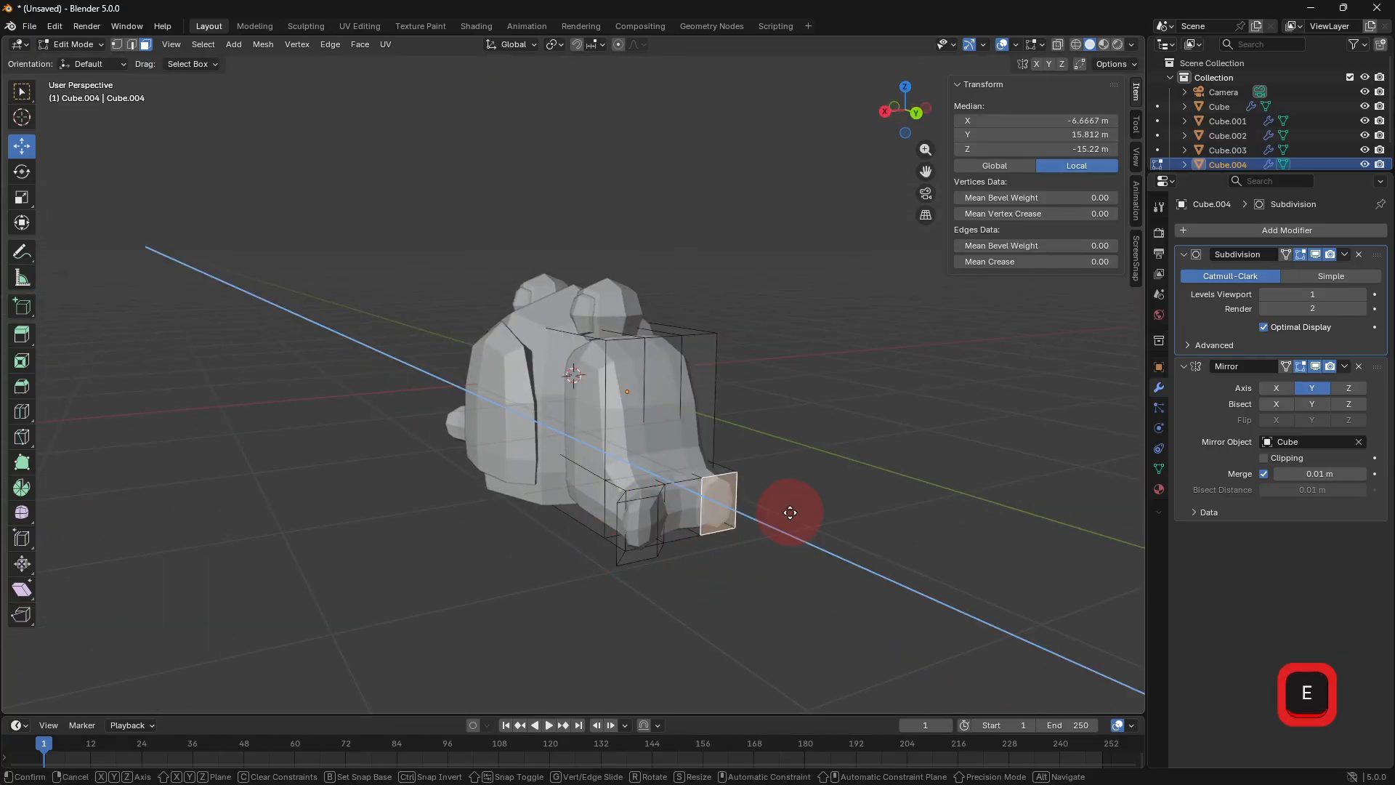
{"action": "left_click", "coordinate": [743, 529]}
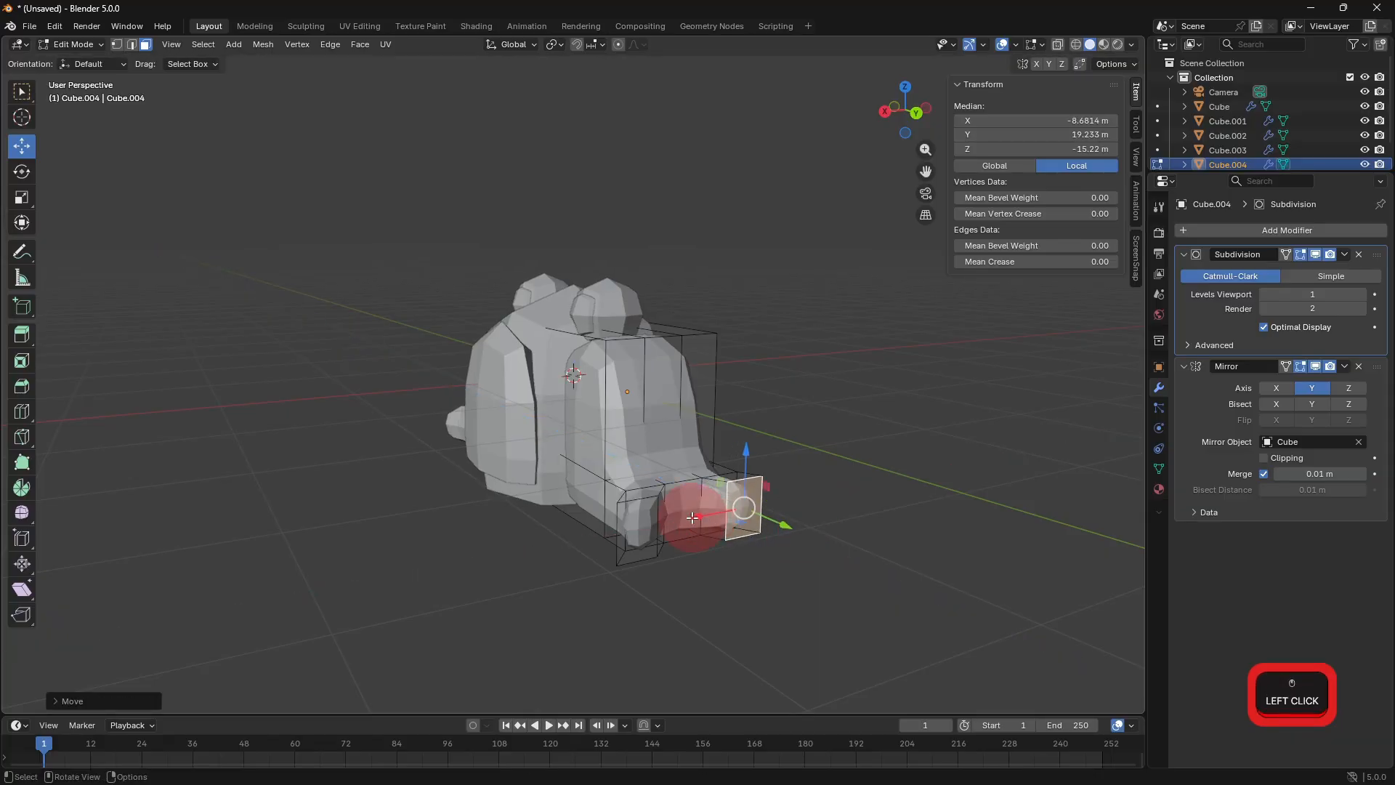
{"action": "key", "text": "e"}
{"action": "left_click", "coordinate": [742, 569]}
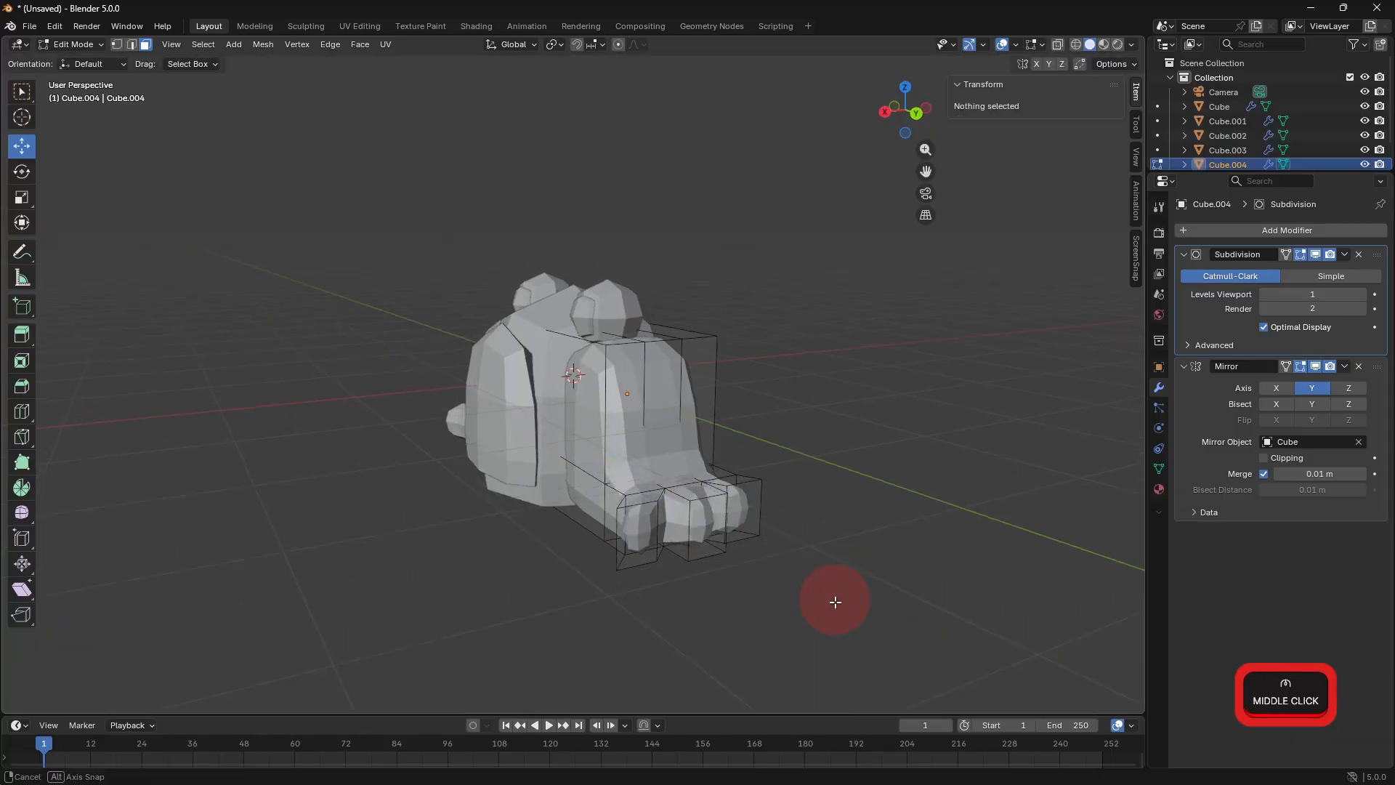
Reposition the toe tips, placing the front one at local X 10.536 m, Y 20.386 m.
{"action": "middle_click_drag", "start_coordinate": [835, 598], "coordinate": [678, 613]}
{"action": "left_click", "coordinate": [657, 609]}
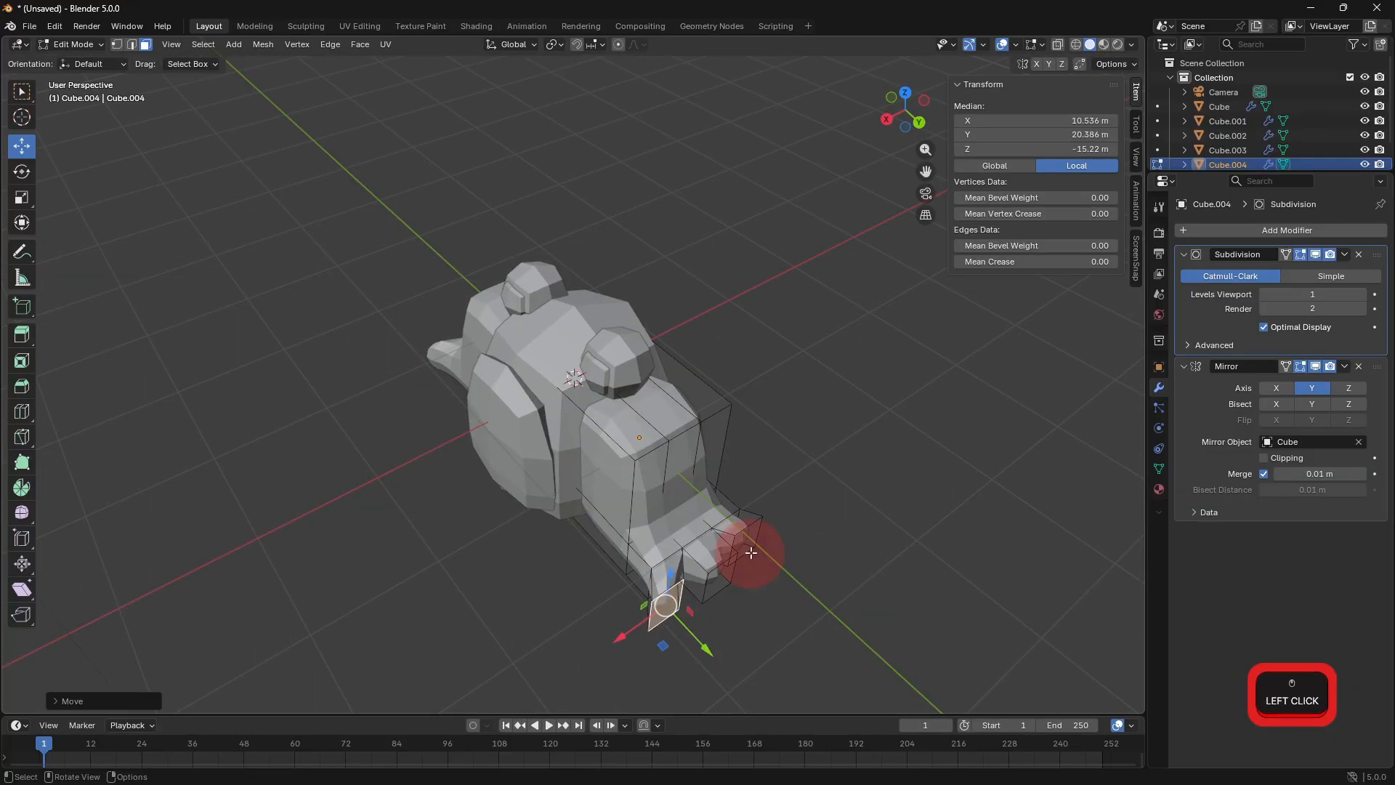
{"action": "left_click_drag", "start_coordinate": [787, 579], "coordinate": [794, 585]}
{"action": "left_click", "coordinate": [685, 641]}
Move the limb object outward along Y to 12.586 m.
{"action": "key", "text": "Tab"}
{"action": "middle_click_drag", "start_coordinate": [685, 641], "coordinate": [795, 518]}
{"action": "scroll", "coordinate": [795, 522], "scroll_direction": "up", "scroll_amount": 2}
{"action": "key", "text": "y"}
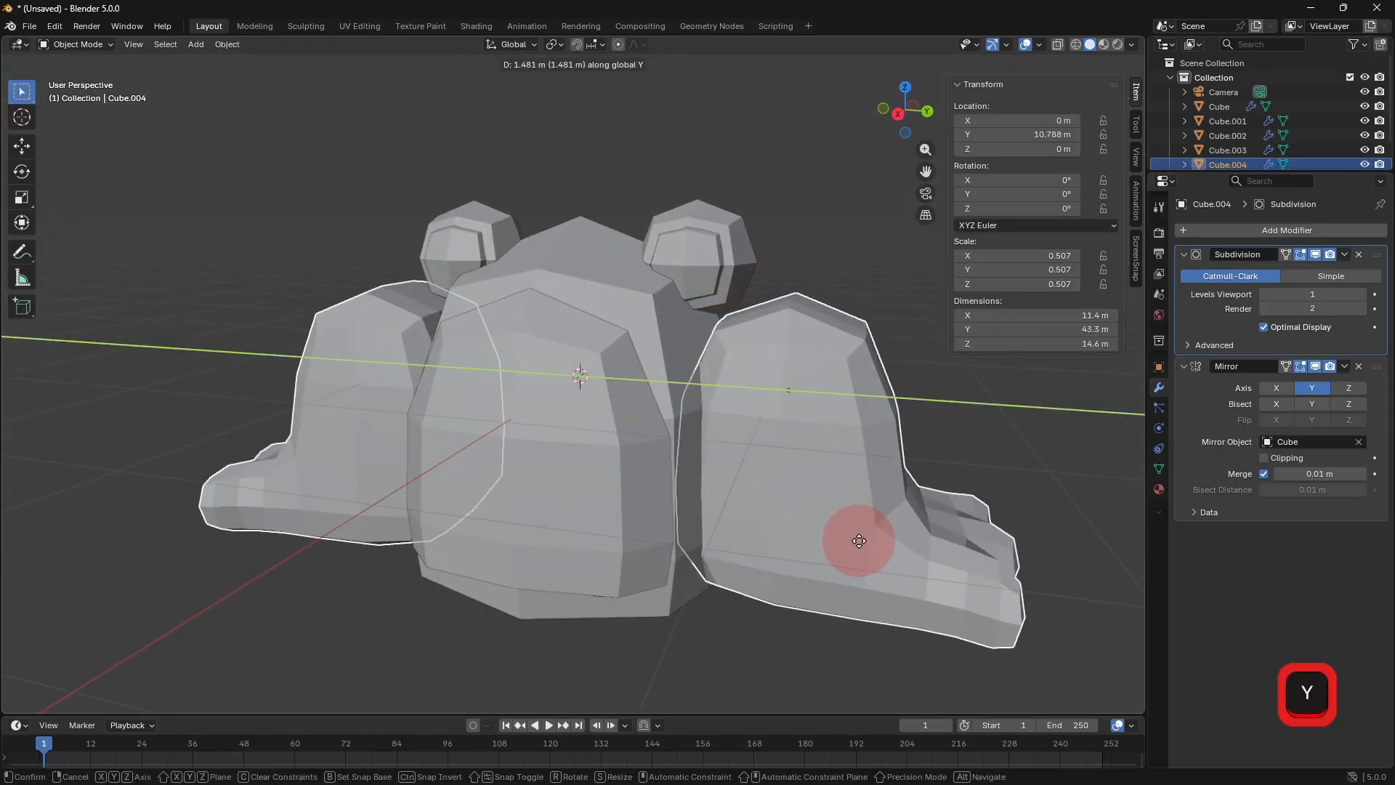
{"action": "left_click", "coordinate": [894, 548]}
Extrude the limb's top faces upward to local Z 15.98 m.
{"action": "key", "text": "Tab"}
{"action": "middle_click_drag", "start_coordinate": [894, 548], "coordinate": [834, 457]}
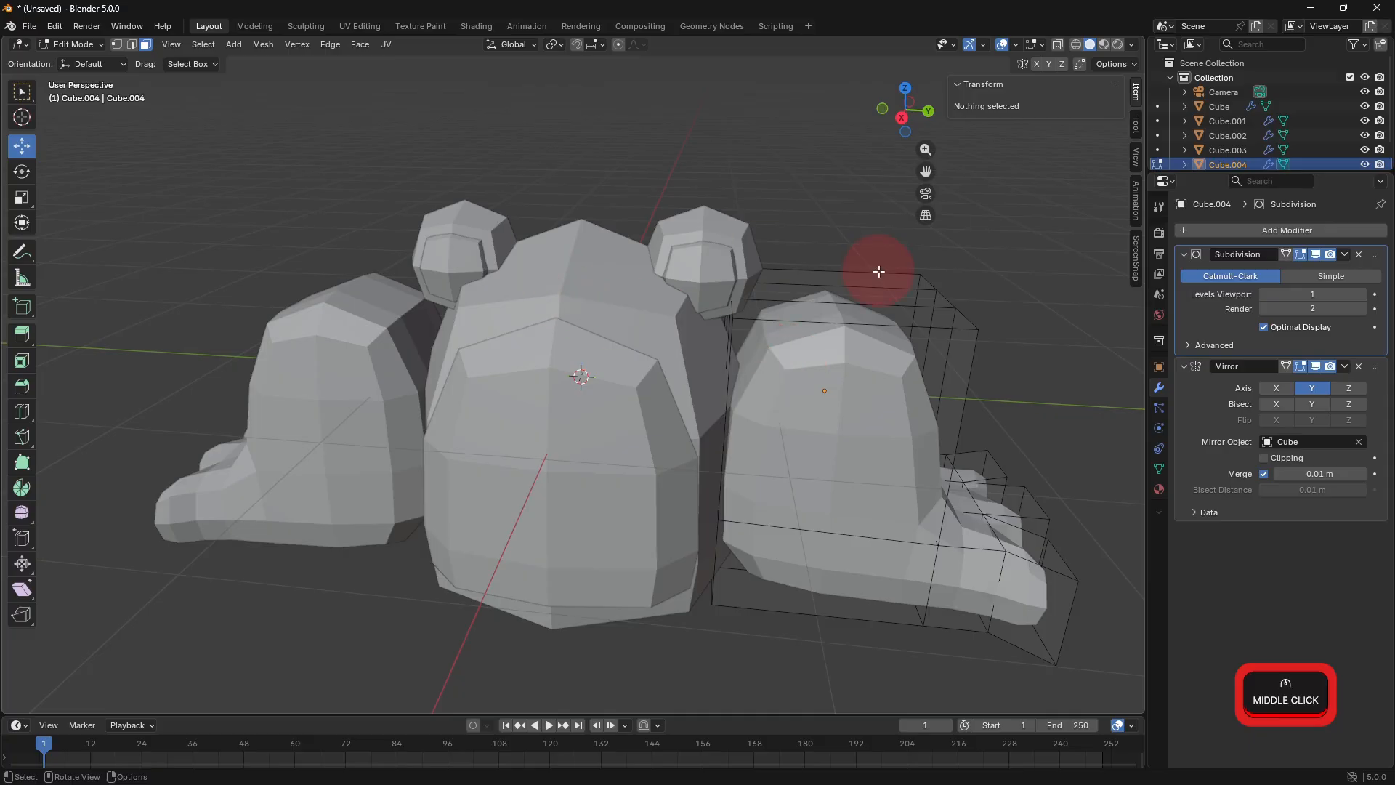
{"action": "left_click", "coordinate": [835, 277], "text": "shift"}
{"action": "key", "text": "e"}
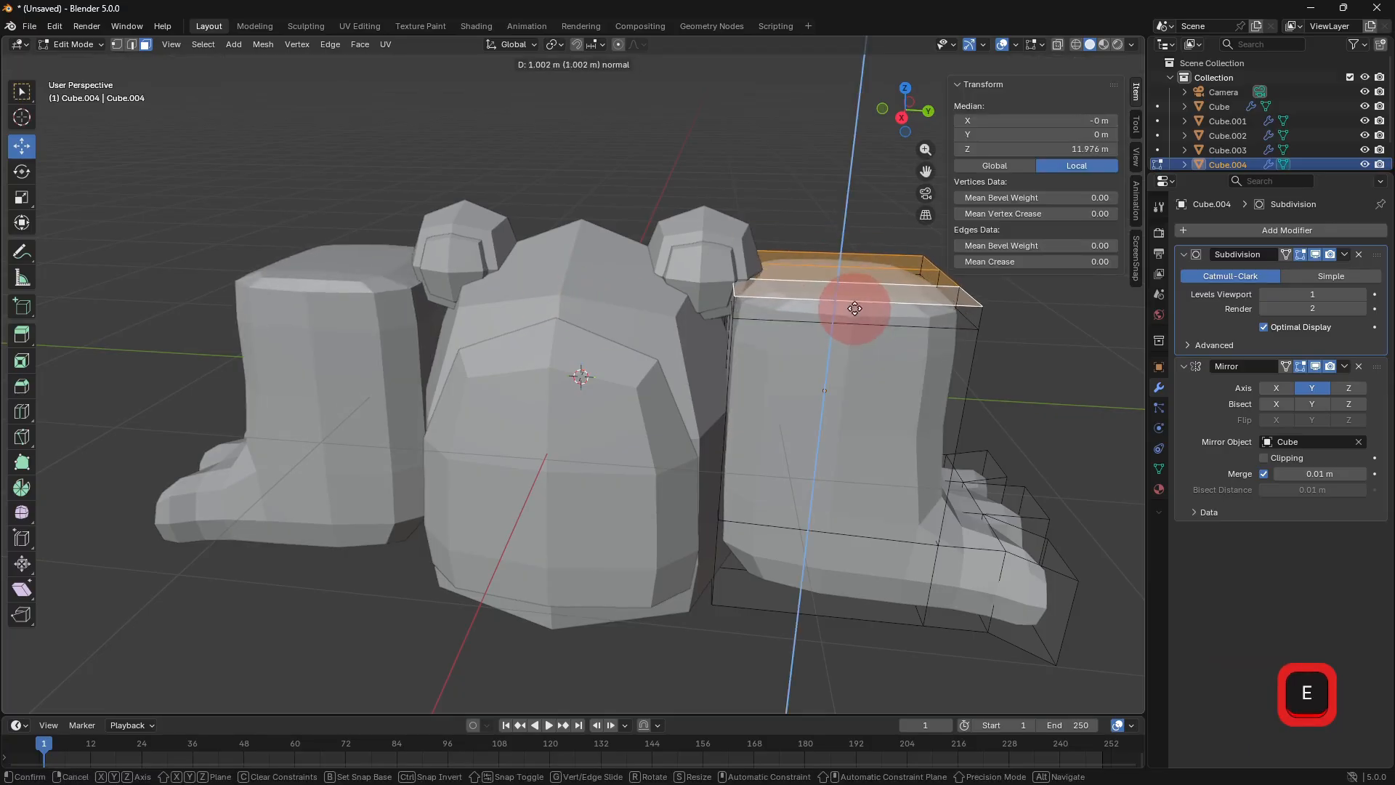
{"action": "left_click", "coordinate": [855, 276]}
{"action": "key", "text": "y"}
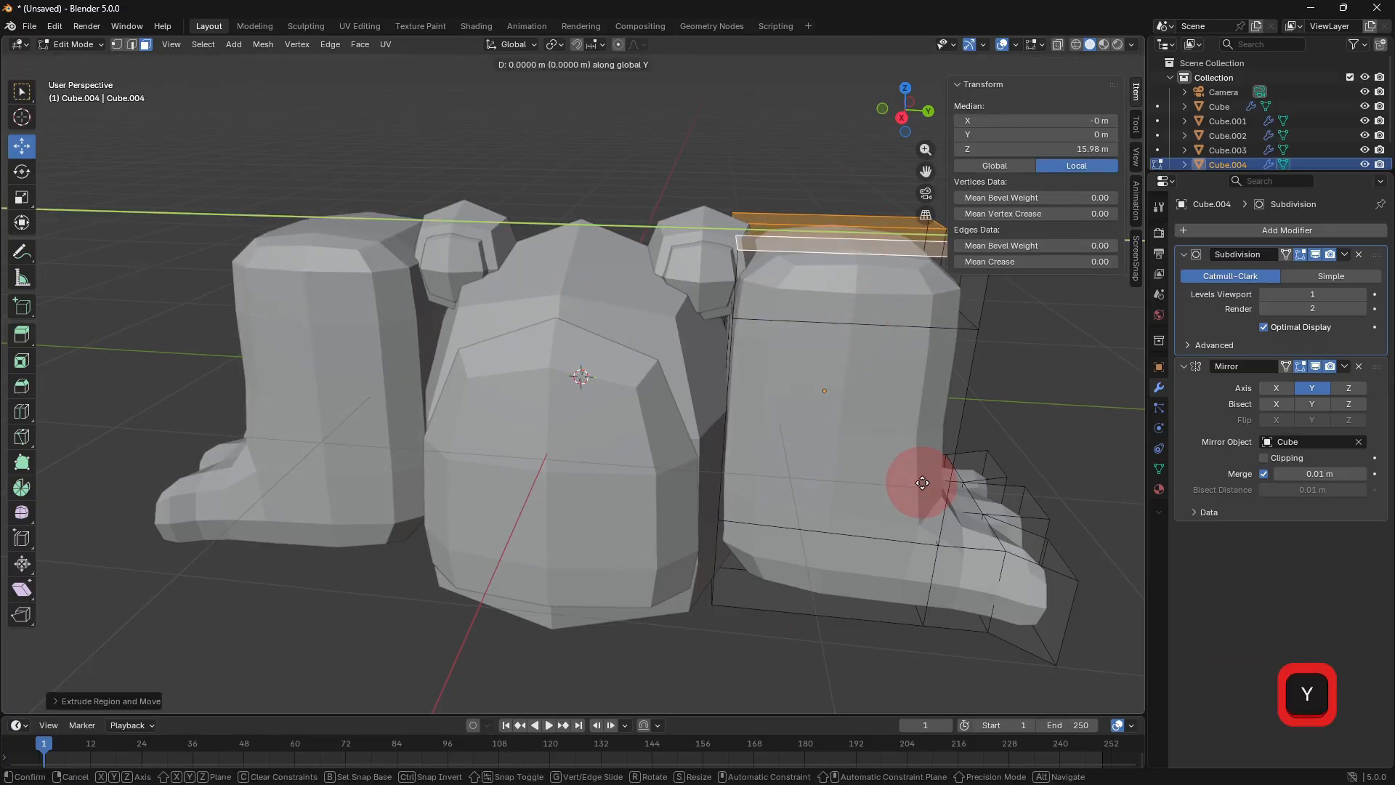
{"action": "left_click", "coordinate": [922, 483]}
{"action": "key", "text": "ctrl+z"}
Shift the limb's extruded top inward along Y toward the body to form a shoulder.
{"action": "left_click_drag", "start_coordinate": [881, 229], "coordinate": [763, 237]}
{"action": "key", "text": "Tab"}
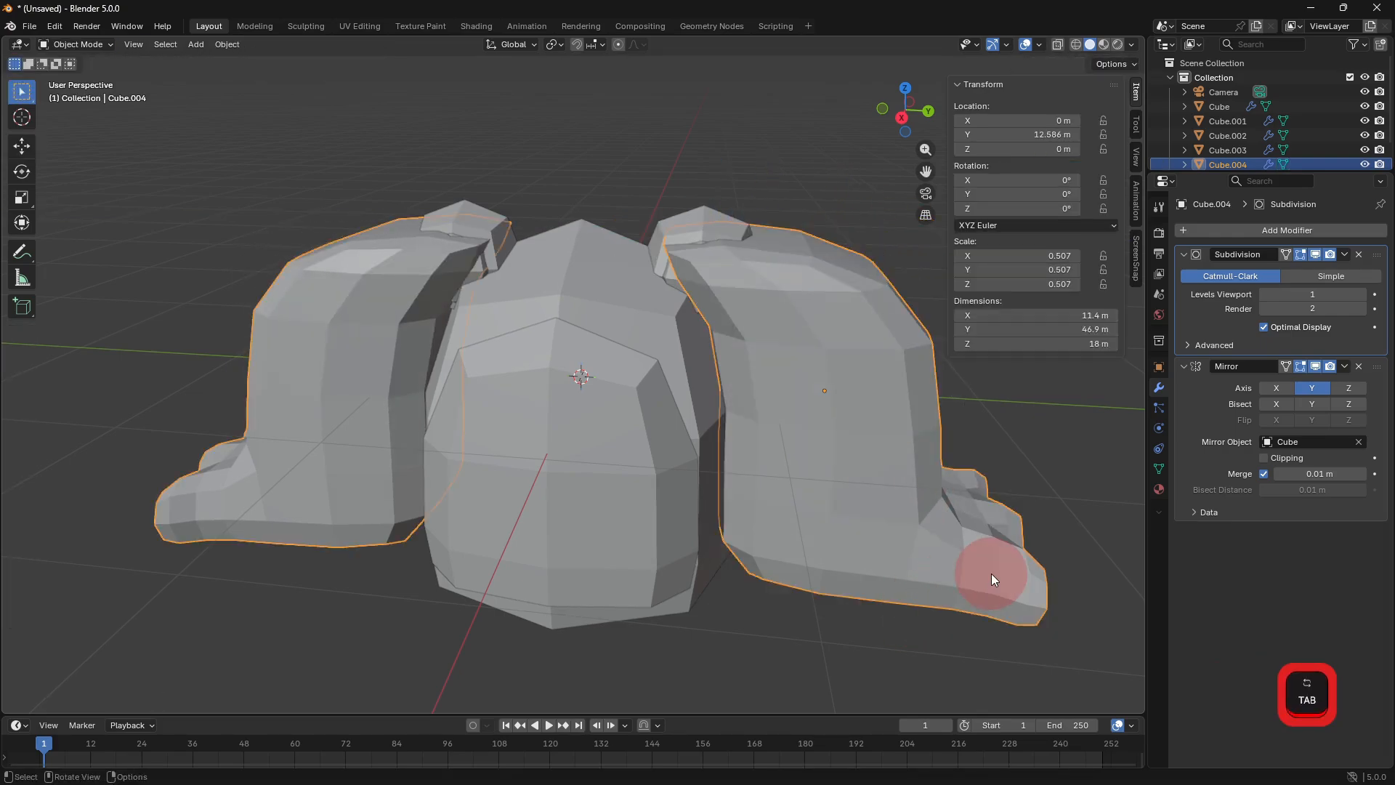
Scale the entire limb mesh down uniformly and lower it along Z to local Z -11.147 m.
{"action": "key", "text": "Tab"}
{"action": "key", "text": "a"}
{"action": "key", "text": "s"}
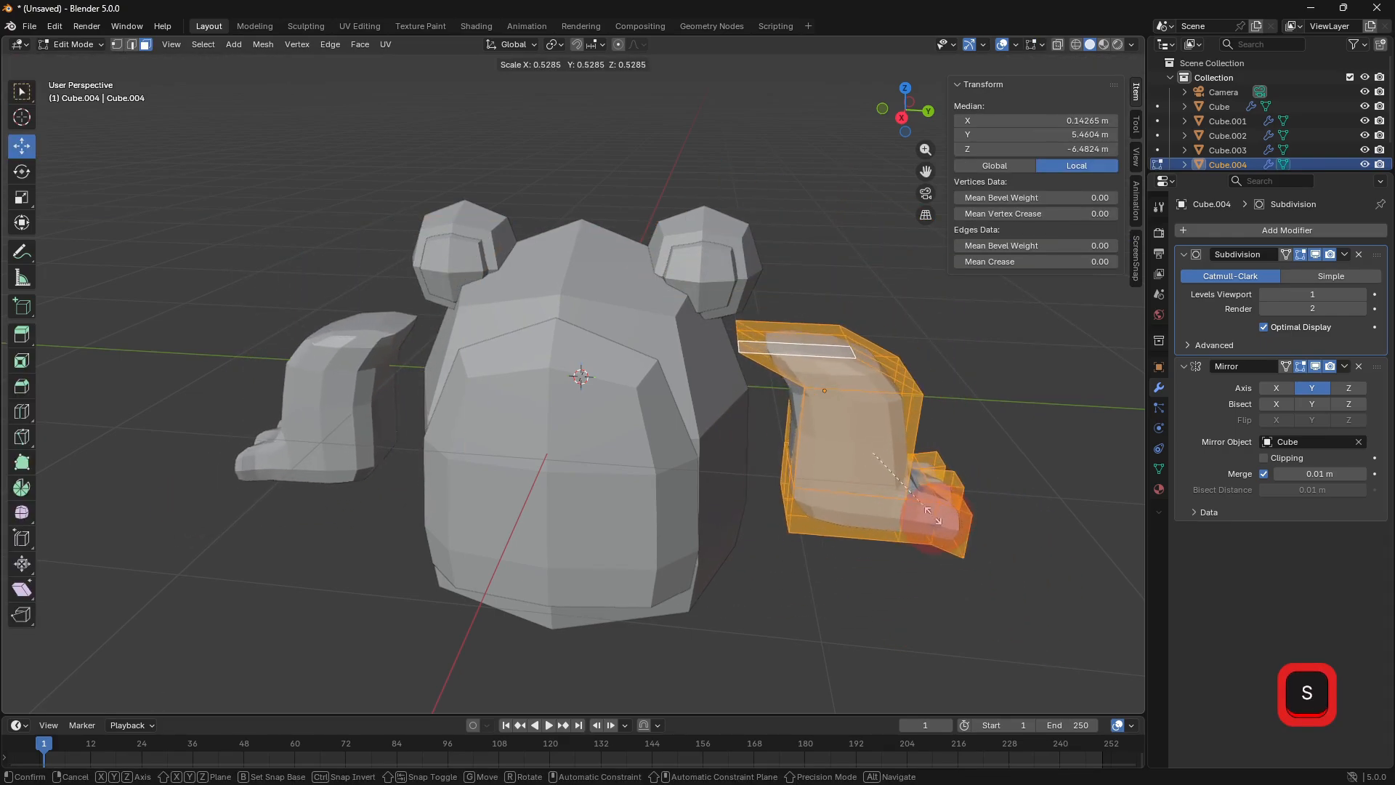
{"action": "left_click", "coordinate": [932, 516]}
{"action": "key", "text": "g"}
{"action": "key", "text": "z"}
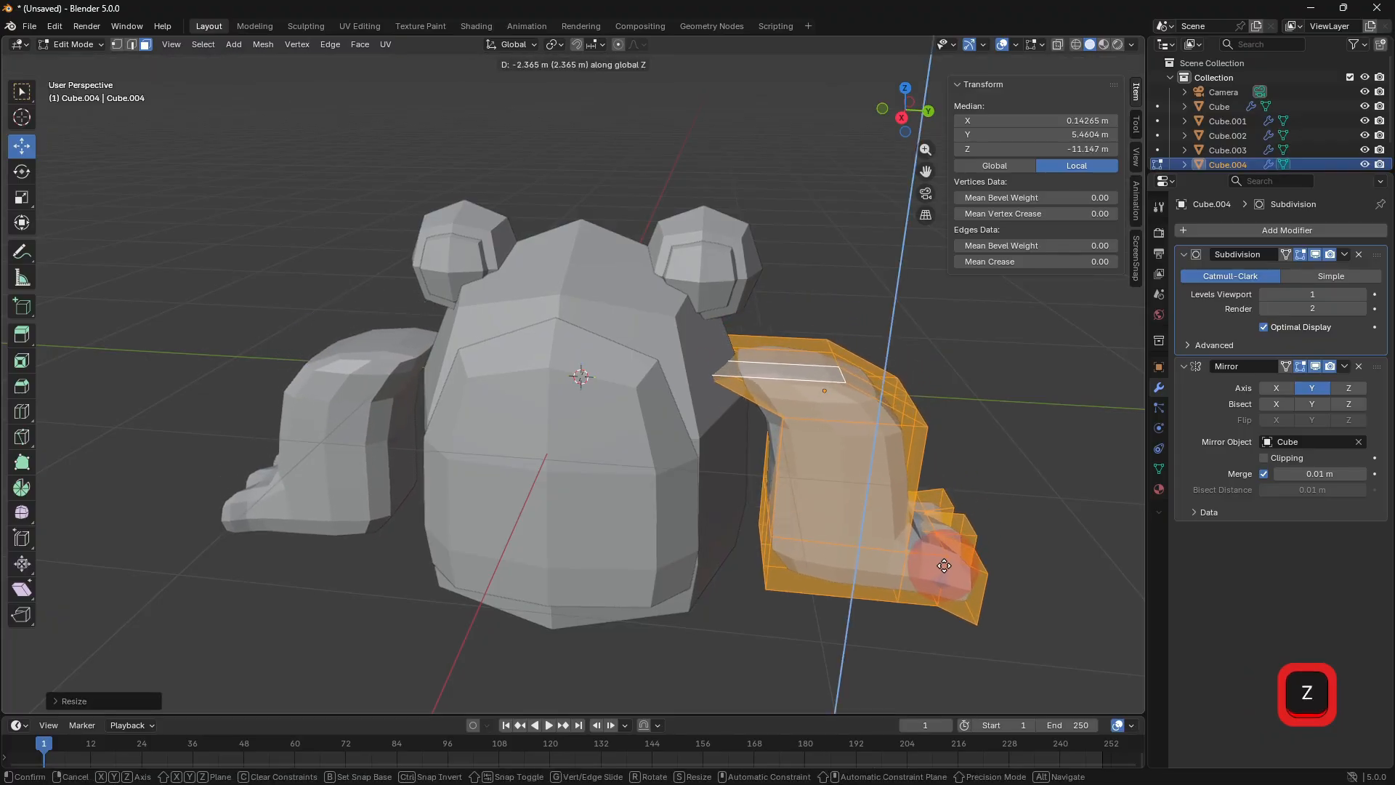
{"action": "left_click", "coordinate": [959, 527]}
Move the limb mesh inward to local Y 2.8352 m and enlarge it uniformly by about 1.31.
{"action": "key", "text": "g"}
{"action": "key", "text": "y"}
{"action": "left_click", "coordinate": [957, 514]}
{"action": "key", "text": "s"}
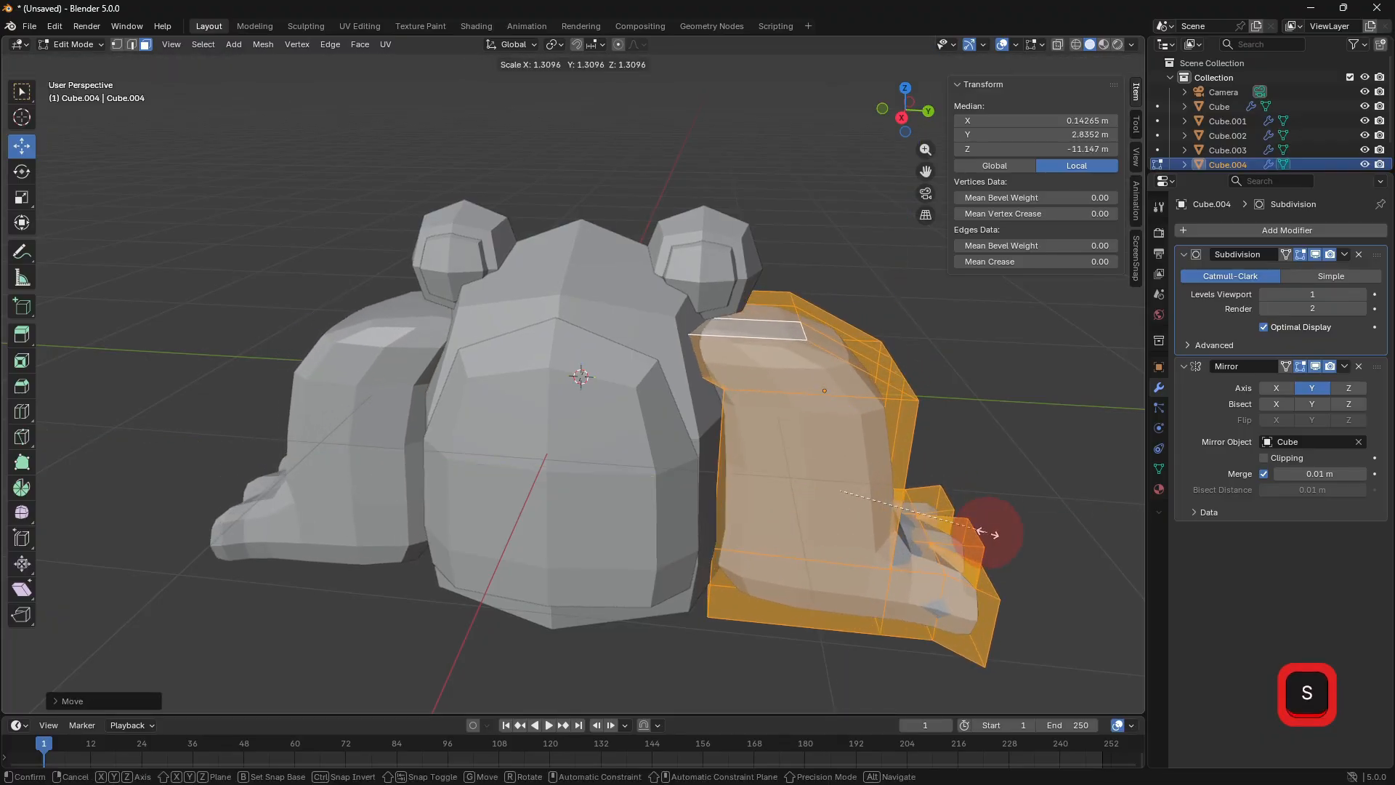
{"action": "left_click", "coordinate": [989, 534]}
{"action": "scroll", "coordinate": [973, 529], "scroll_direction": "down", "scroll_amount": 3}
{"action": "middle_click_drag", "start_coordinate": [966, 527], "coordinate": [925, 515], "text": "shift"}
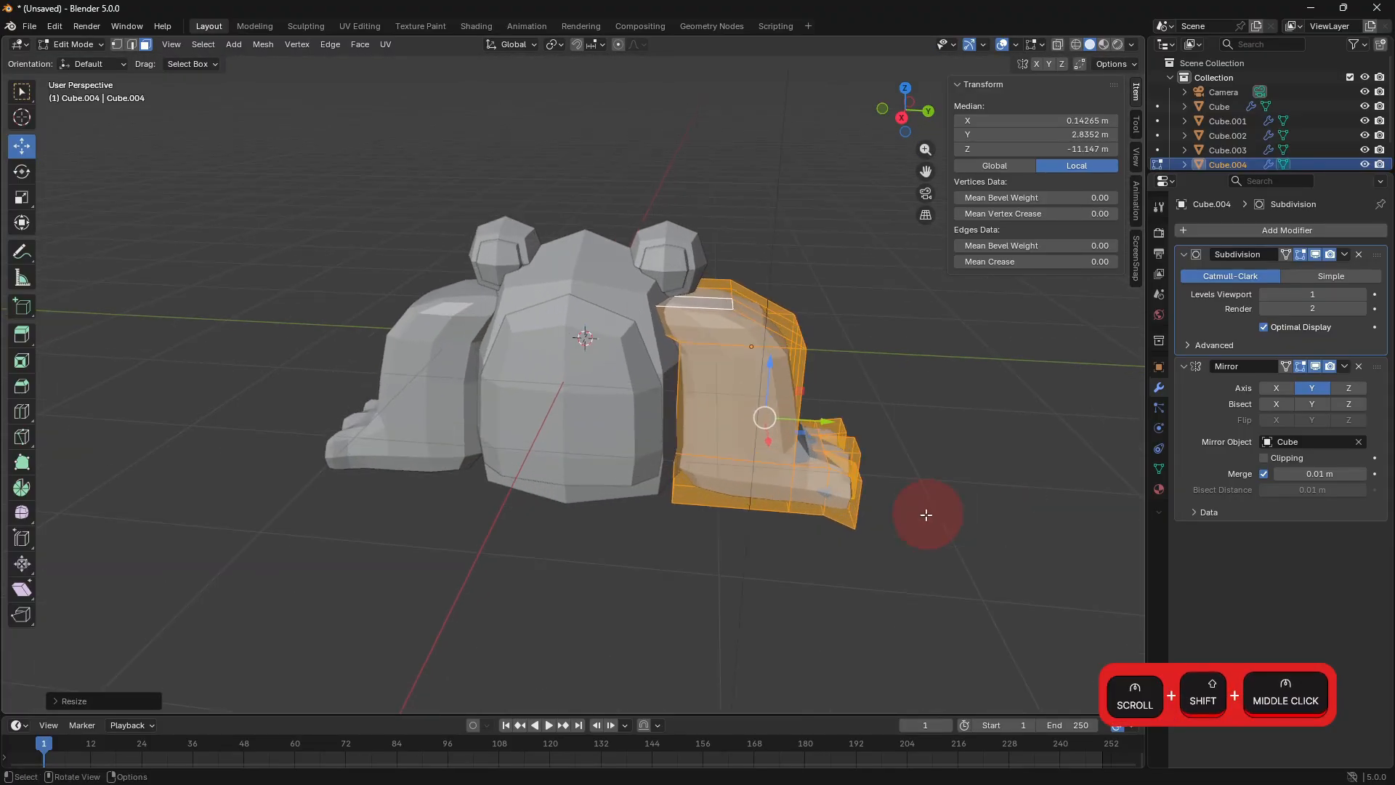
Rotate the limb mesh so the foot turns toward the front and move it about 4 m forward along X.
{"action": "left_click", "coordinate": [21, 171]}
{"action": "mouse_move", "coordinate": [813, 433]}
{"action": "left_mouse_down"}
{"action": "mouse_move", "coordinate": [783, 441]}
{"action": "mouse_move", "coordinate": [800, 433]}
{"action": "left_mouse_up"}
{"action": "key", "text": "g"}
{"action": "key", "text": "x"}
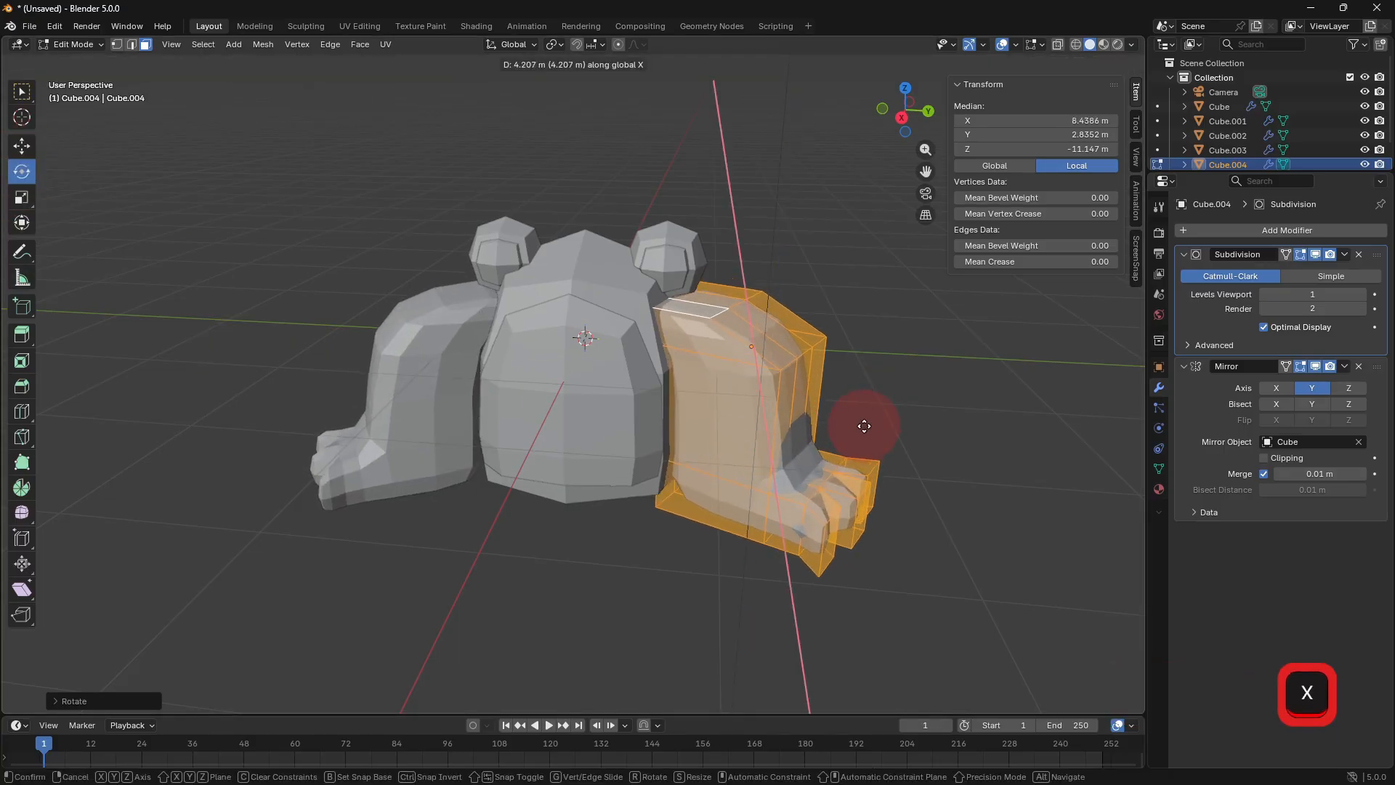
{"action": "left_click", "coordinate": [862, 425]}
Duplicate the limb mesh forward along X to local X 27.987 m and scale the copy down.
{"action": "key", "text": "shift+d"}
{"action": "key", "text": "x"}
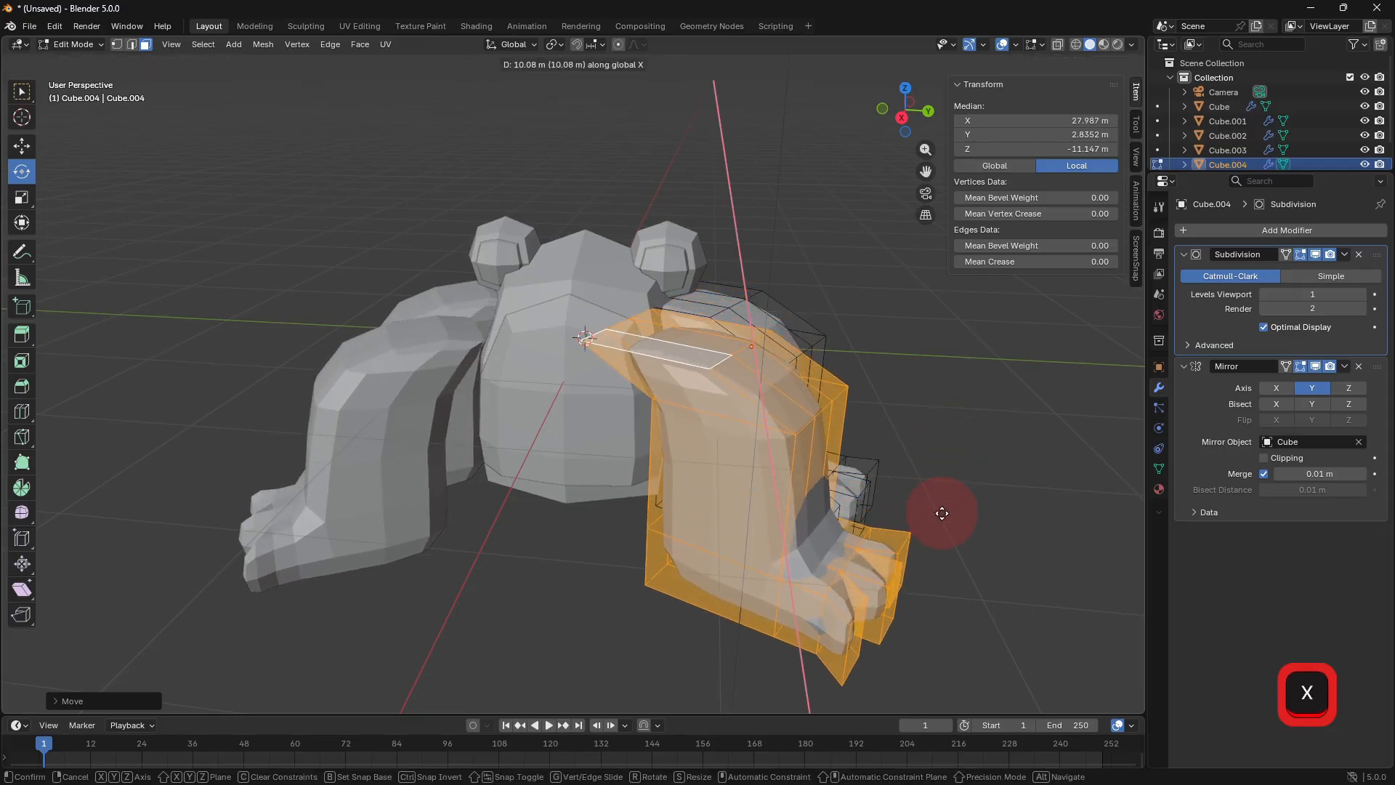
{"action": "key", "text": "s"}
Move the smaller front limb inward to local Y -9.4868 m and rotate it slightly.
{"action": "key", "text": "g"}
{"action": "key", "text": "y"}
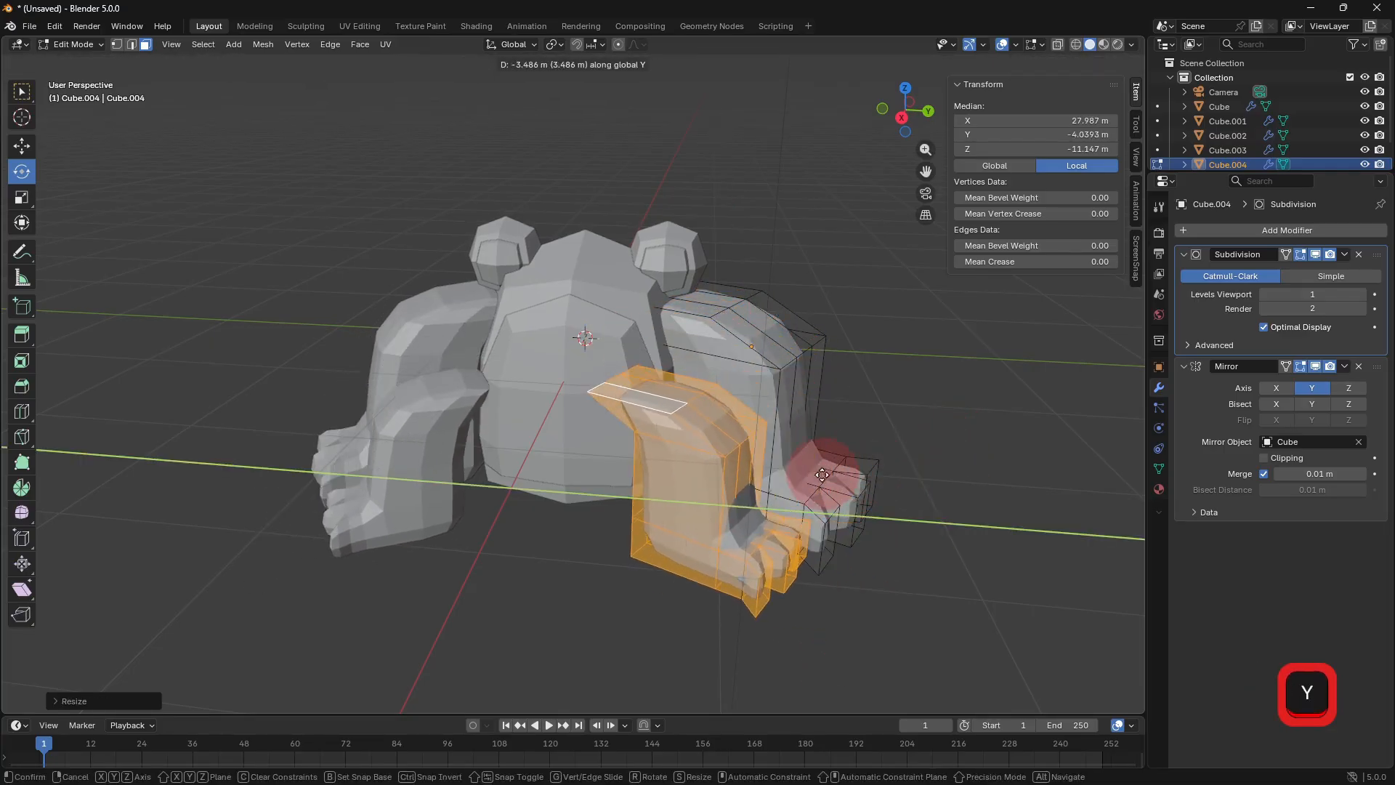
{"action": "left_click", "coordinate": [781, 473]}
{"action": "middle_click_drag", "start_coordinate": [782, 474], "coordinate": [898, 492]}
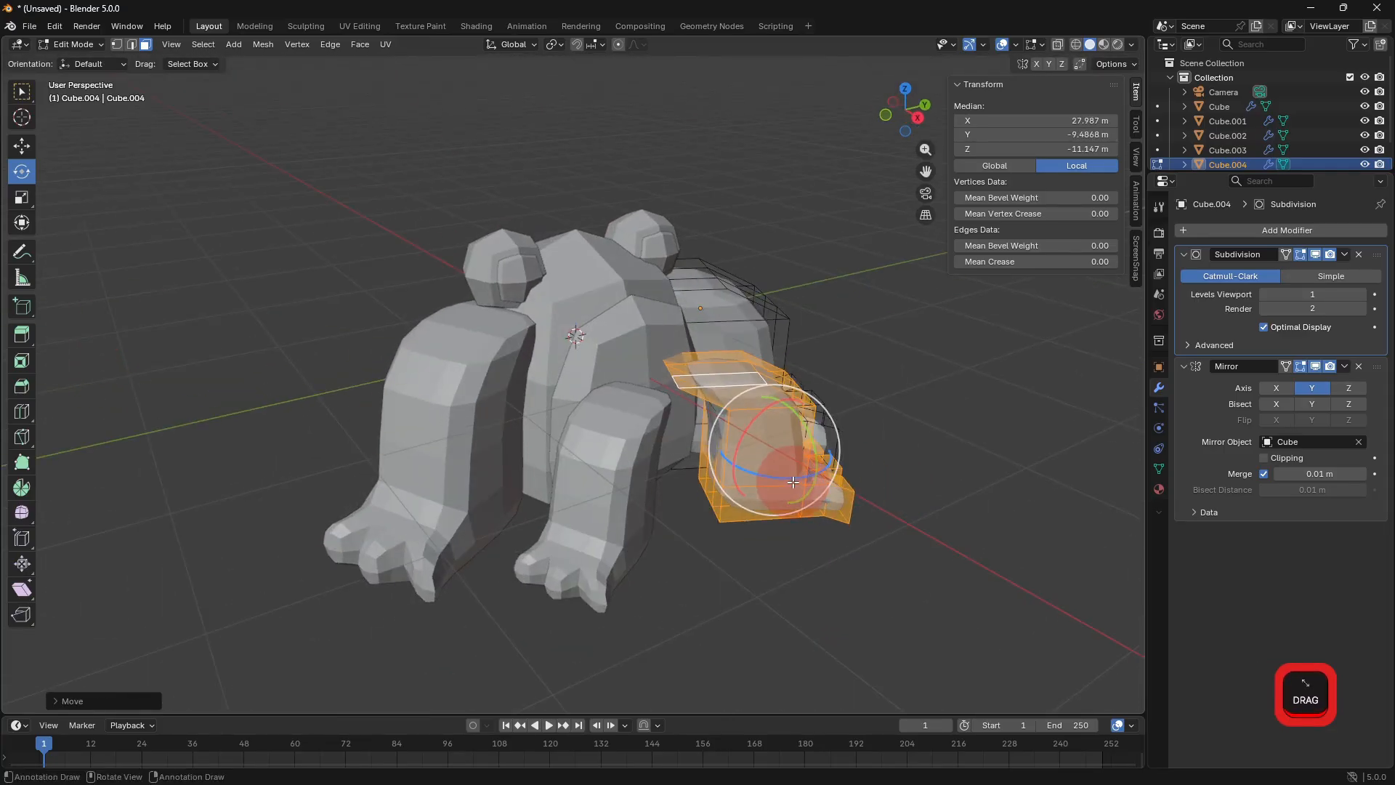
{"action": "mouse_move", "coordinate": [798, 477]}
{"action": "left_mouse_down"}
{"action": "mouse_move", "coordinate": [777, 476]}
{"action": "mouse_move", "coordinate": [801, 463]}
{"action": "mouse_move", "coordinate": [791, 455]}
{"action": "left_mouse_up"}
{"action": "key", "text": "Tab"}
{"action": "middle_click_drag", "start_coordinate": [959, 590], "coordinate": [933, 539]}
{"action": "key", "text": "Tab"}
{"action": "left_click", "coordinate": [878, 585]}
{"action": "key", "text": "Tab"}
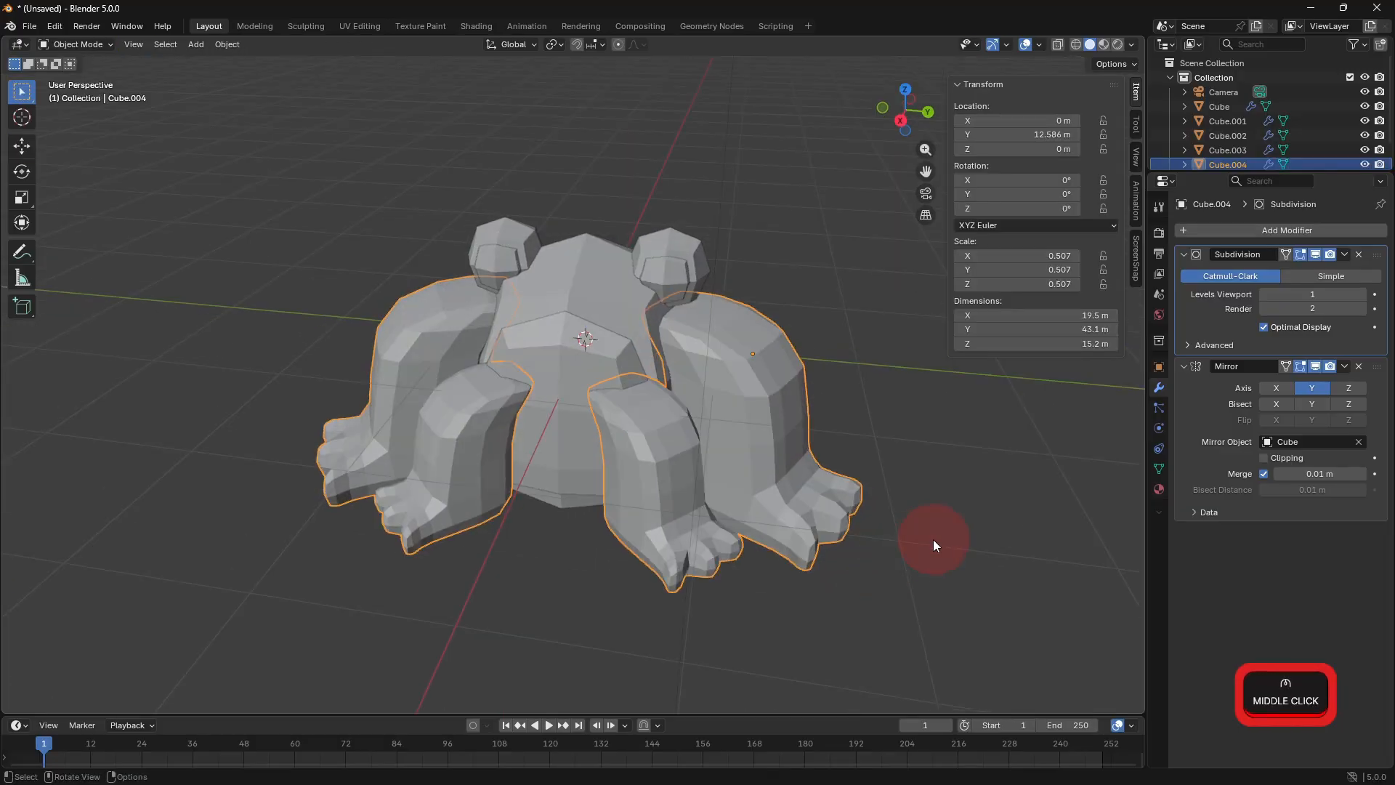
Scale the limbs object uniformly to 0.459 and lower it to Z -1.5444 m.
{"action": "key", "text": "s"}
{"action": "left_click", "coordinate": [905, 529]}
{"action": "key", "text": "g"}
{"action": "key", "text": "z"}
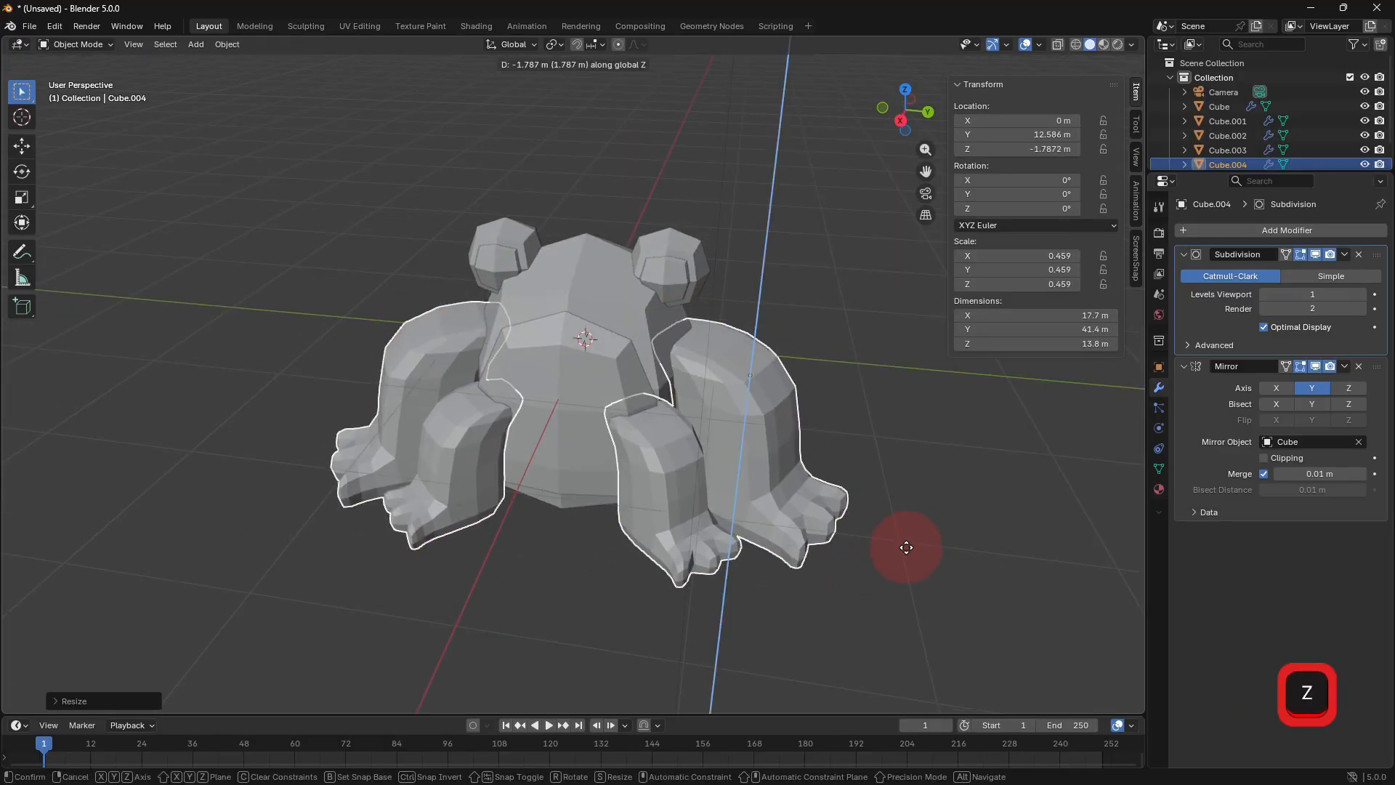
{"action": "left_click", "coordinate": [914, 575]}
{"action": "left_click", "coordinate": [914, 574]}
{"action": "middle_click_drag", "start_coordinate": [914, 574], "coordinate": [218, 109]}
Add a cube raised to Z 13.05 m above the body and flatten it along Z to scale 0.268.
{"action": "left_click", "coordinate": [195, 44]}
{"action": "mouse_move", "coordinate": [239, 61]}
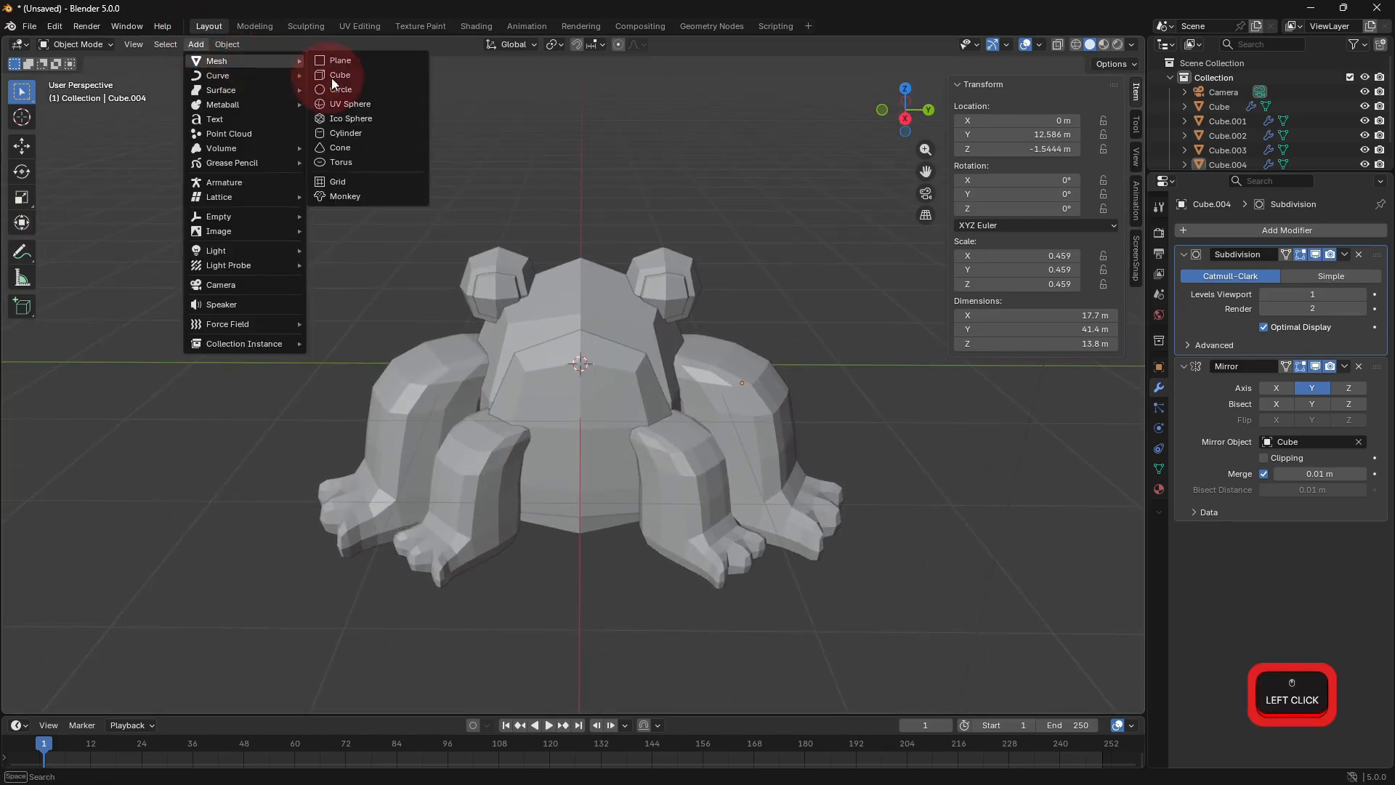
{"action": "left_click", "coordinate": [339, 75]}
{"action": "key", "text": "z"}
{"action": "key", "text": "s"}
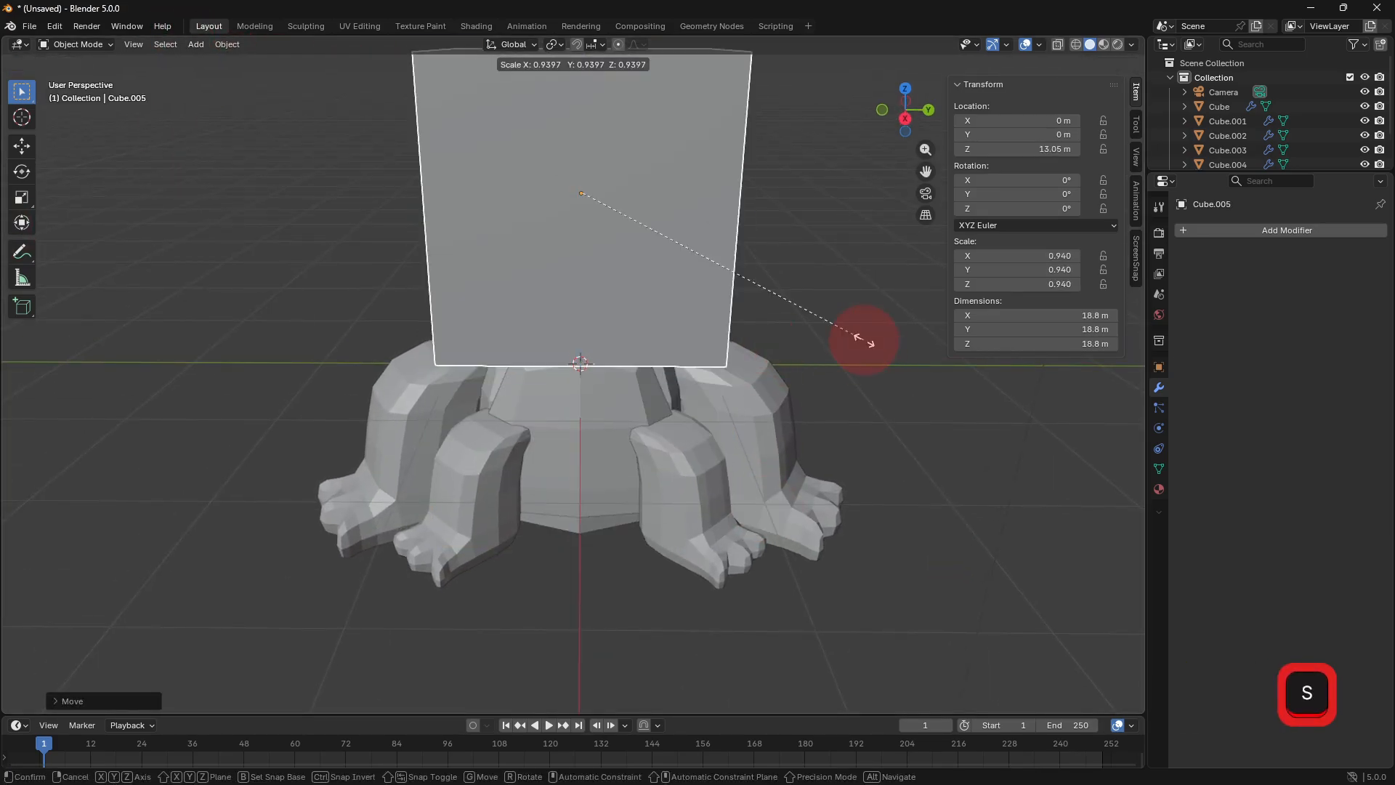
{"action": "key", "text": "z"}
{"action": "left_click", "coordinate": [665, 222]}
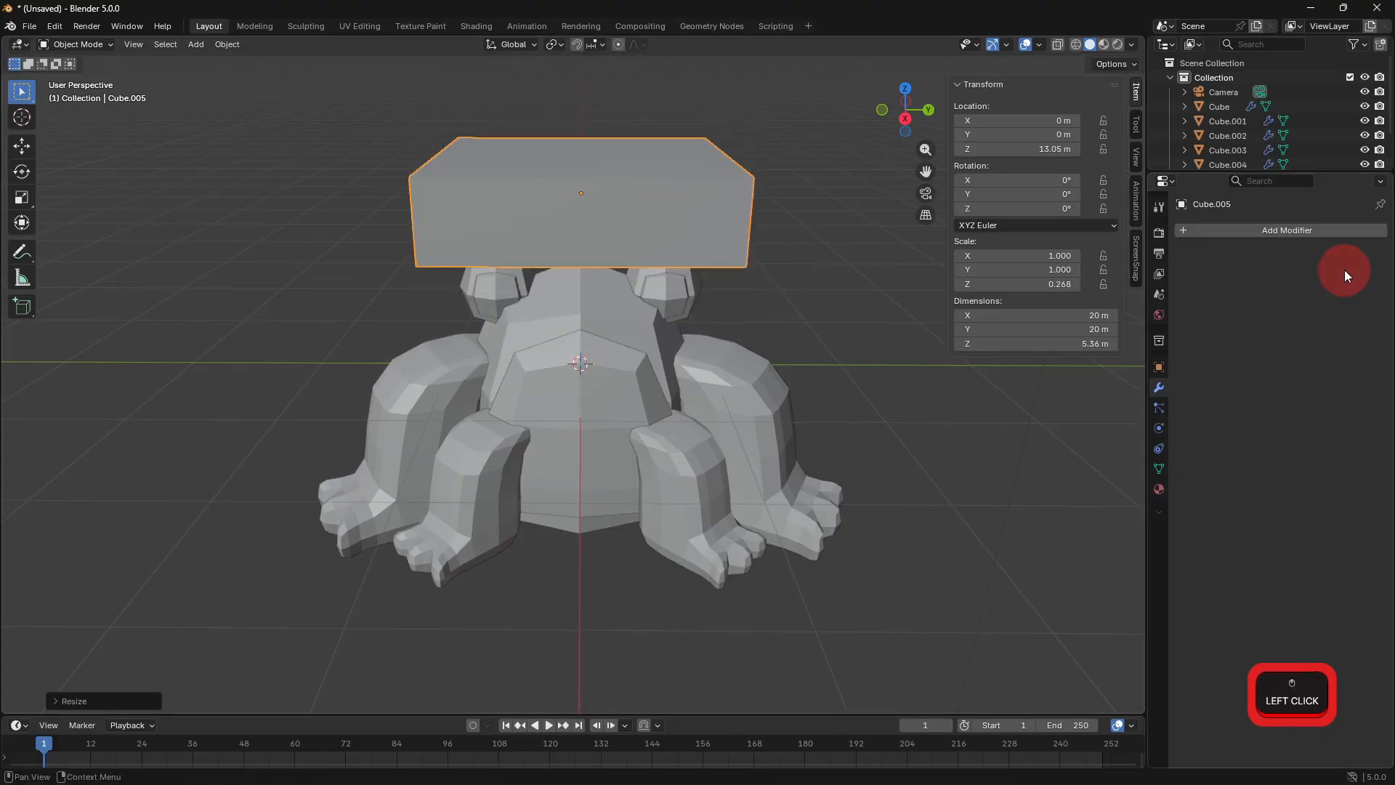
Give the flattened cube a Subdivision Surface modifier and open its mesh for editing.
{"action": "left_click", "coordinate": [1315, 233]}
{"action": "left_click", "coordinate": [1205, 269]}
{"action": "key", "text": "Tab"}
{"action": "middle_click_drag", "start_coordinate": [672, 297], "coordinate": [667, 253]}
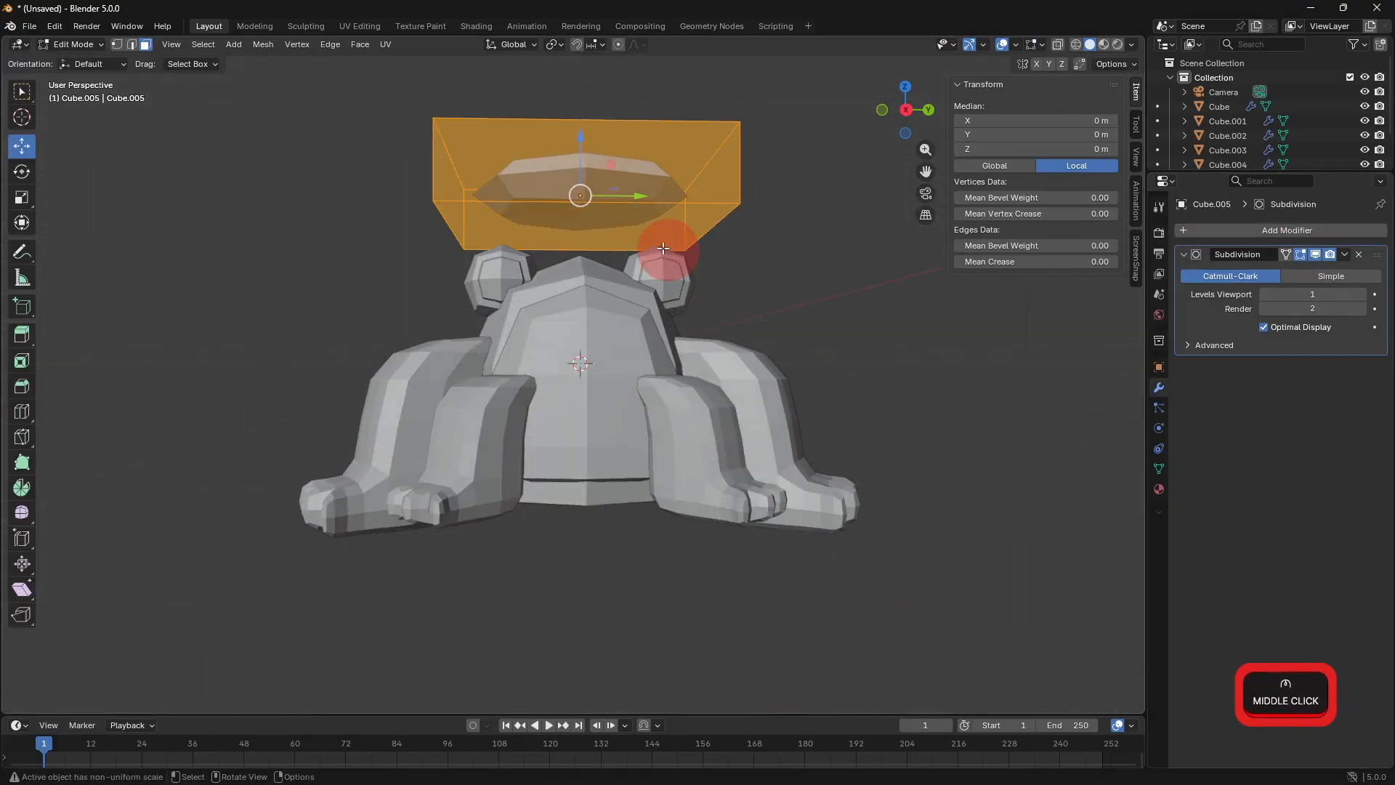
Extrude one face of the flattened cube to fill out the hat brim and return to Object Mode.
{"action": "left_click", "coordinate": [608, 232]}
{"action": "key", "text": "e"}
{"action": "left_click", "coordinate": [930, 257]}
{"action": "scroll", "coordinate": [930, 257], "scroll_direction": "up", "scroll_amount": 1}
{"action": "key", "text": "Tab"}
{"action": "middle_click_drag", "start_coordinate": [897, 258], "coordinate": [885, 377], "text": "shift"}
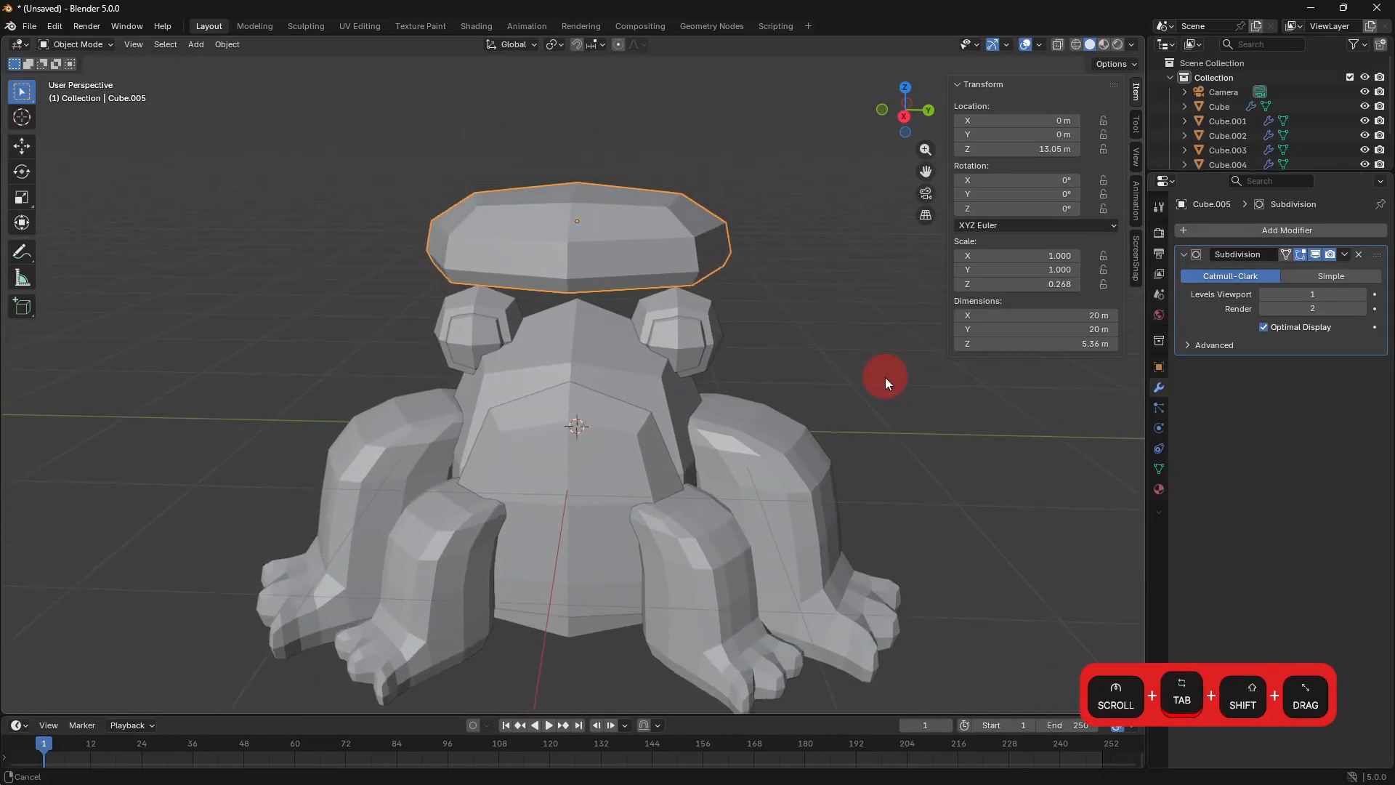
Add another cube above the brim, raise it to Z 17.422 m and scale it uniformly to 0.577.
{"action": "scroll", "coordinate": [885, 377], "scroll_direction": "up", "scroll_amount": 2}
{"action": "left_click", "coordinate": [198, 44]}
{"action": "mouse_move", "coordinate": [280, 63]}
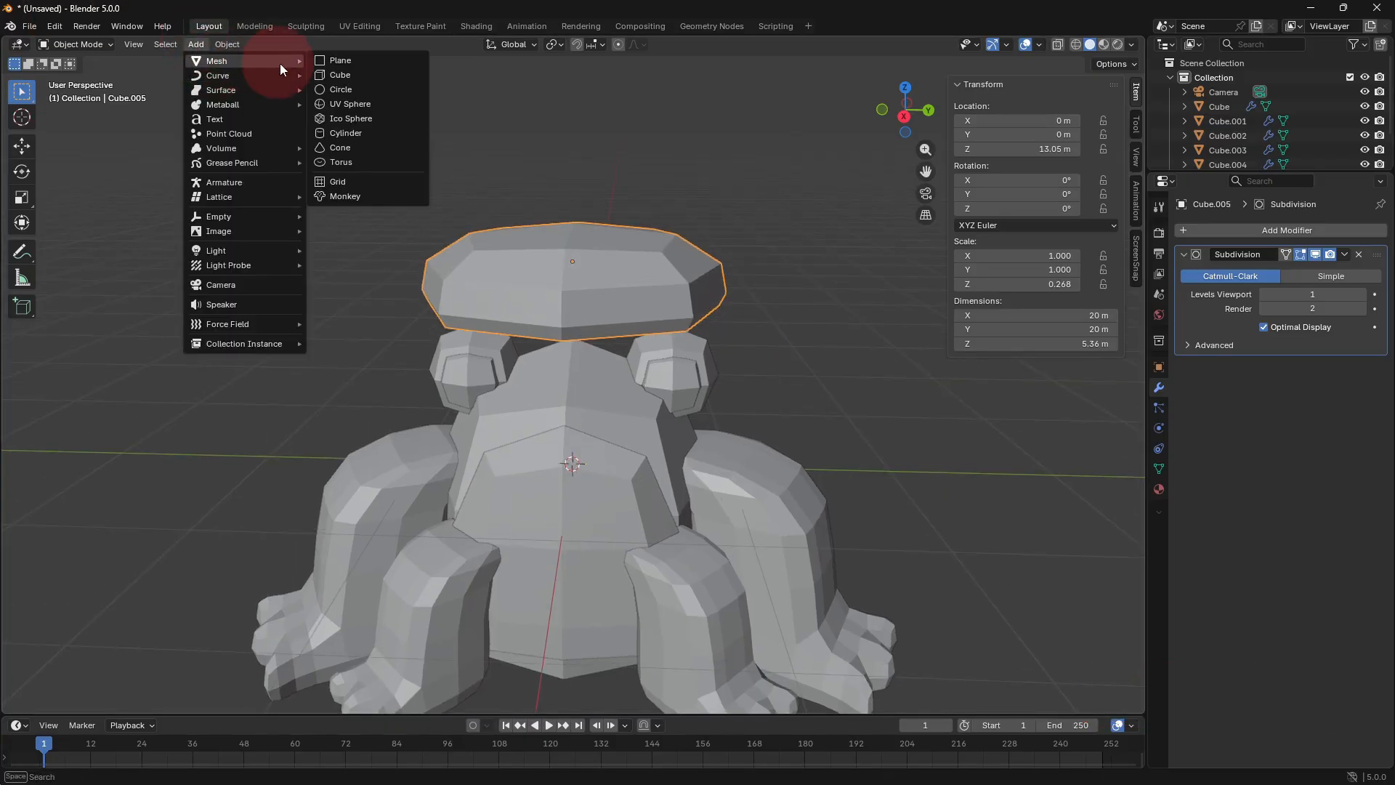
{"action": "left_click", "coordinate": [338, 75]}
{"action": "key", "text": "g"}
{"action": "key", "text": "z"}
{"action": "key", "text": "s"}
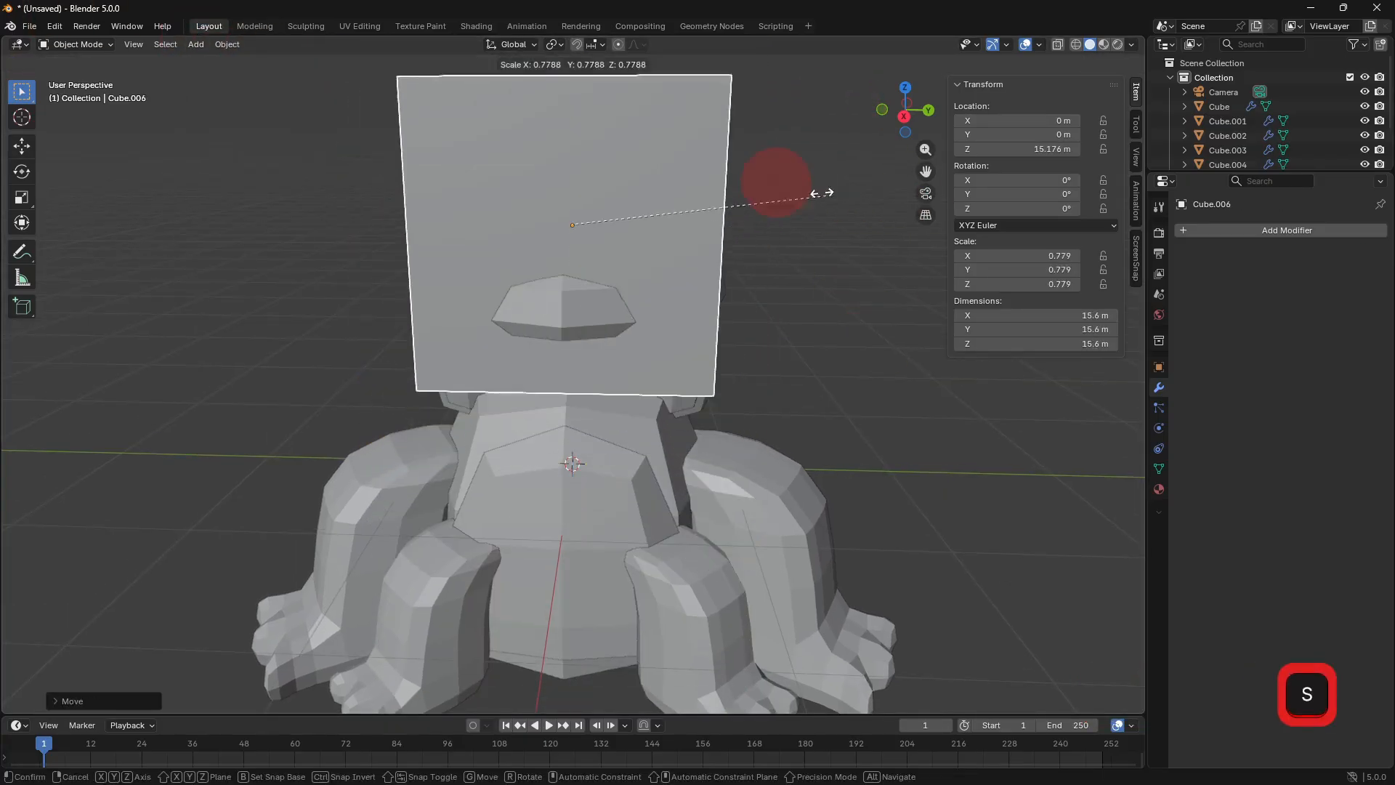
{"action": "left_click", "coordinate": [741, 171]}
{"action": "key", "text": "g"}
{"action": "key", "text": "z"}
{"action": "key", "text": "s"}
{"action": "left_click", "coordinate": [817, 155]}
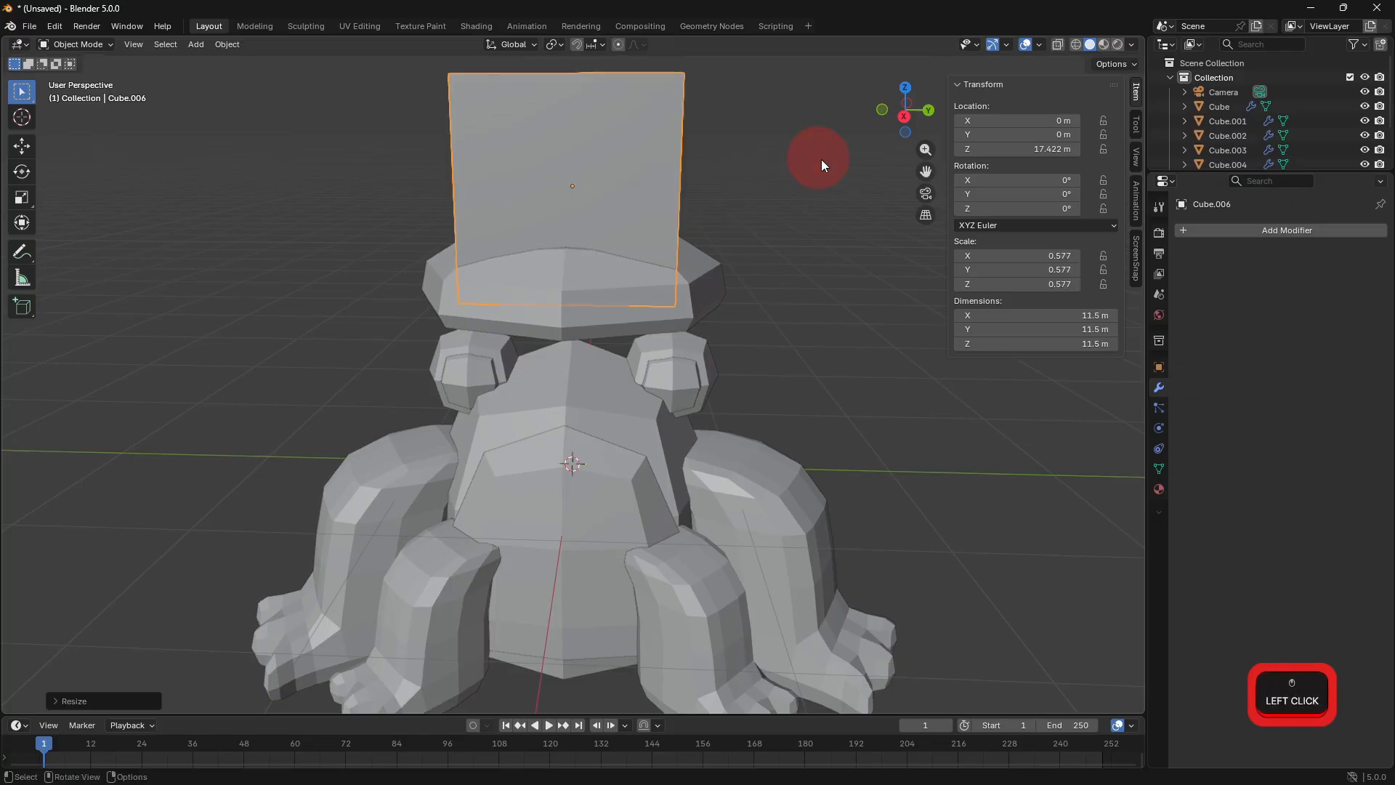
Give the new upper cube a Subdivision Surface modifier and scale it uniformly to 0.860.
{"action": "left_click", "coordinate": [1245, 231]}
{"action": "left_click", "coordinate": [1174, 260]}
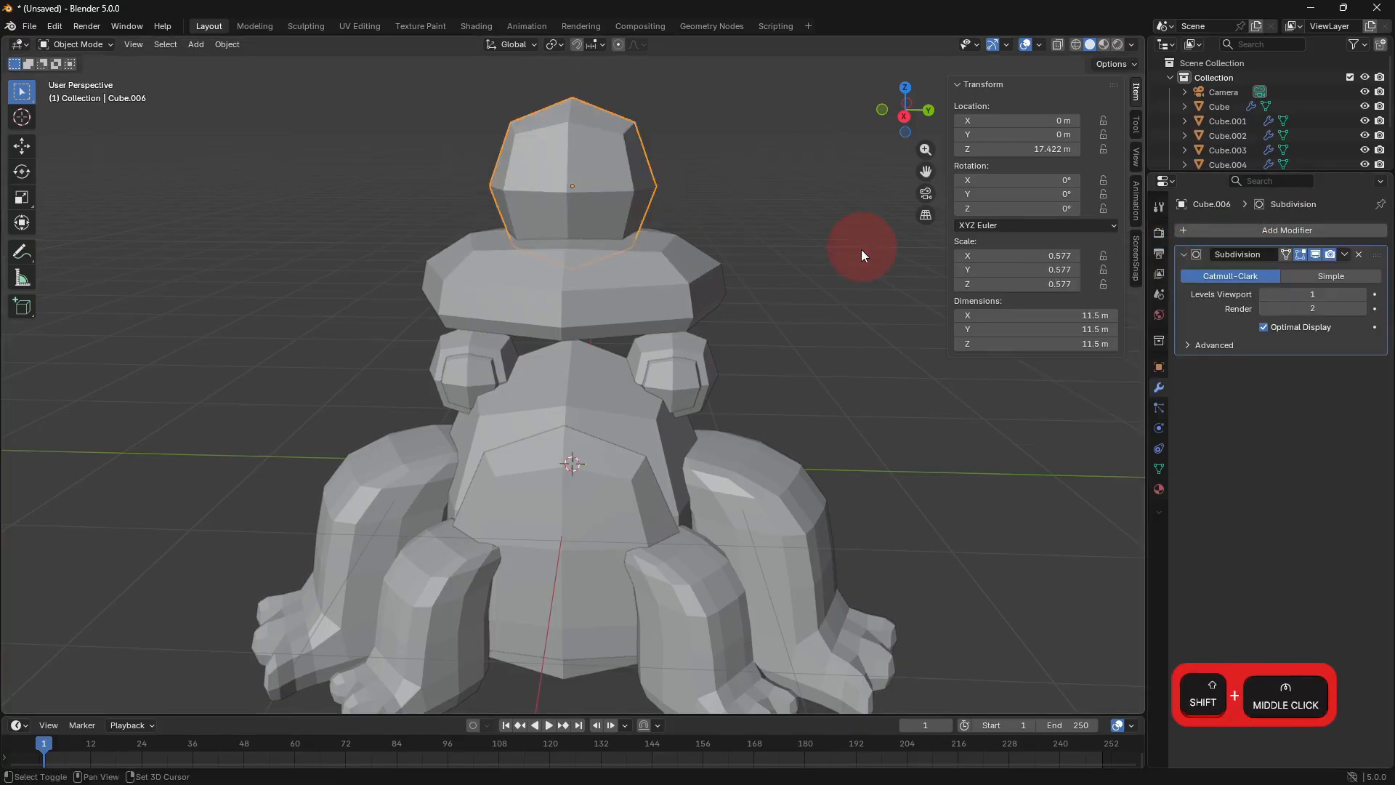
{"action": "middle_click_drag", "start_coordinate": [856, 243], "coordinate": [834, 336], "text": "shift"}
{"action": "key", "text": "s"}
{"action": "left_click", "coordinate": [941, 337]}
Extrude the upper cube's top face upward to local Z 13.333 m and tilt it sideways with proportional editing.
{"action": "key", "text": "Tab"}
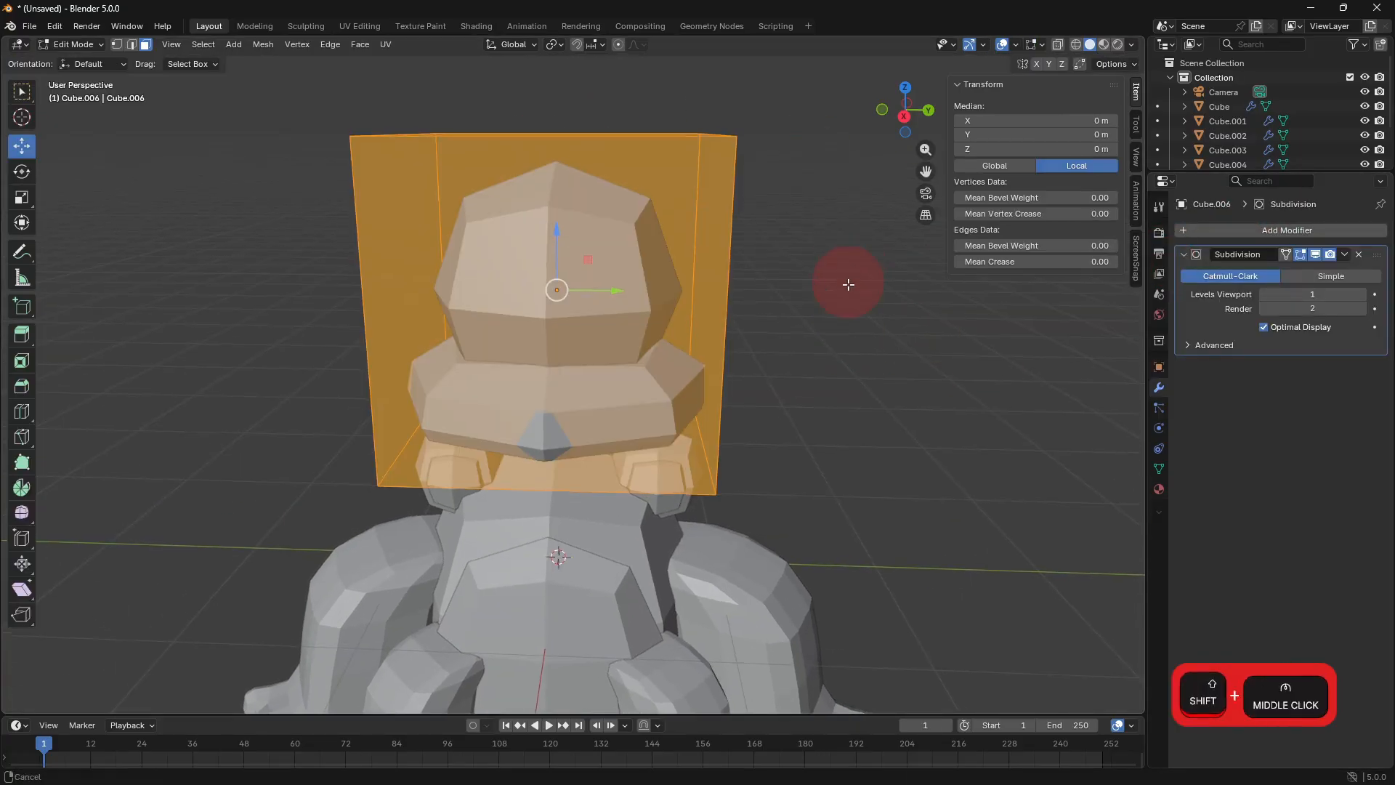
{"action": "middle_click_drag", "start_coordinate": [847, 285], "coordinate": [841, 388], "text": "shift"}
{"action": "left_click", "coordinate": [537, 243]}
{"action": "key", "text": "e"}
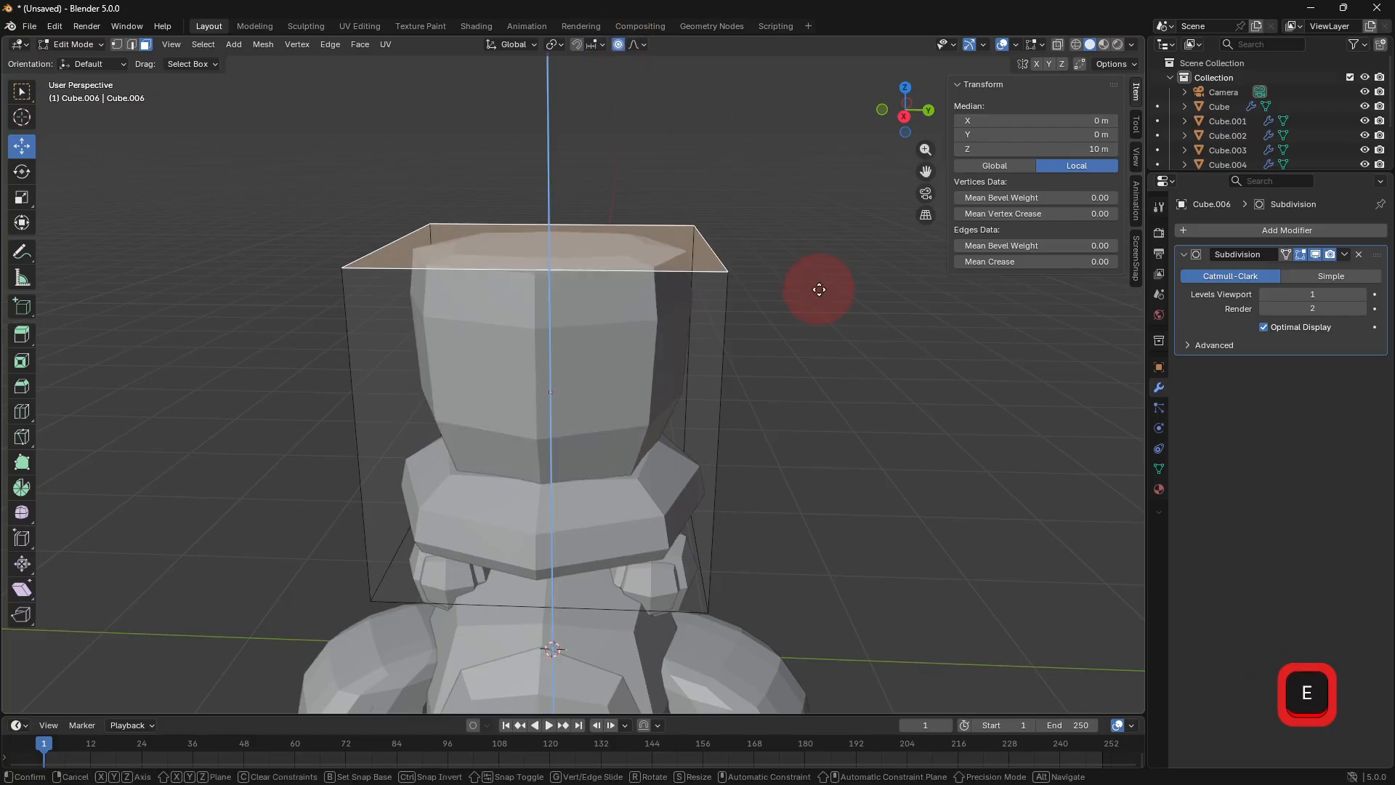
{"action": "left_click", "coordinate": [821, 234]}
{"action": "key", "text": "r"}
{"action": "left_click", "coordinate": [785, 286]}
Shrink the tilted top face and move it sideways to local Y 11.122 m, Z 10.136 m.
{"action": "key", "text": "s"}
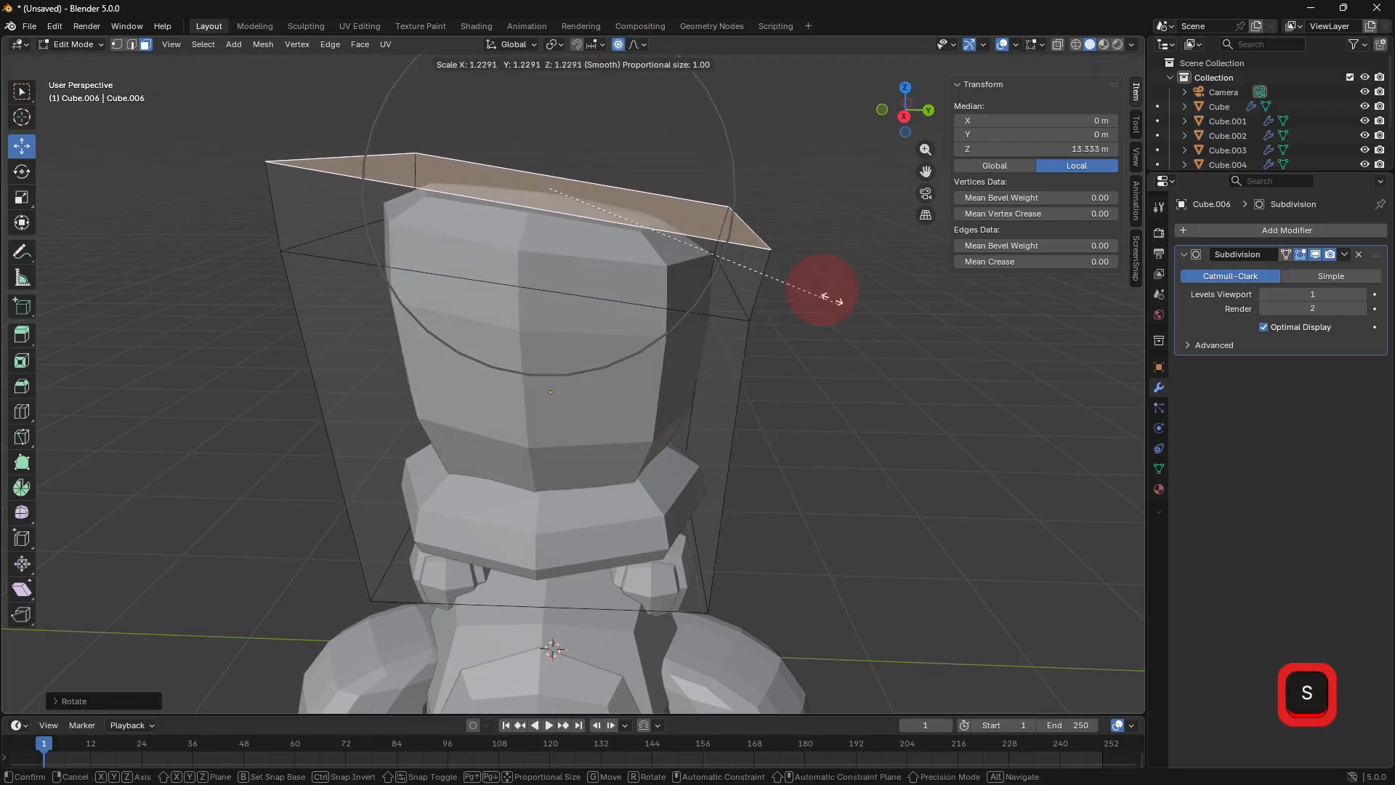
{"action": "left_click", "coordinate": [742, 257]}
{"action": "key", "text": "s"}
{"action": "scroll", "coordinate": [758, 272], "scroll_direction": "down", "scroll_amount": 2}
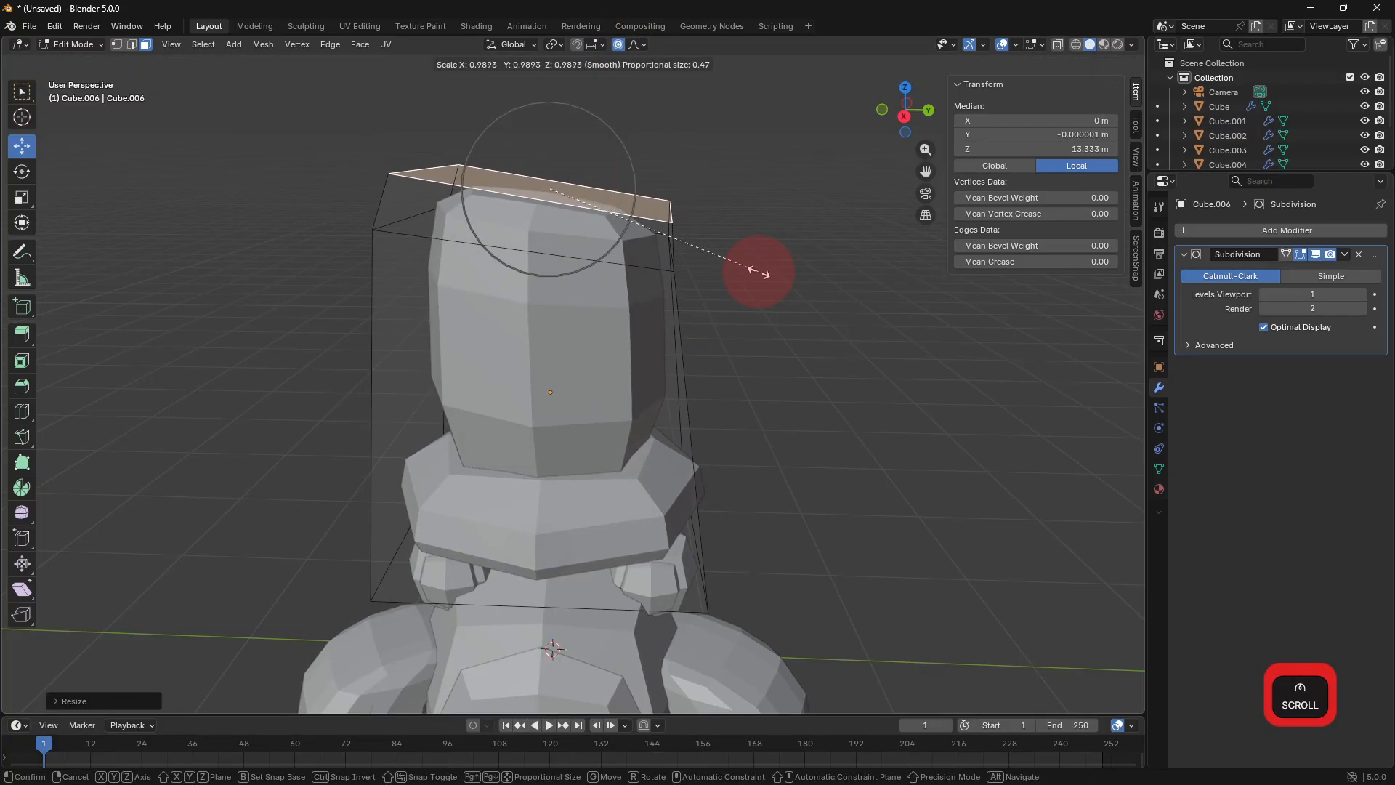
{"action": "key", "text": "g"}
{"action": "left_click", "coordinate": [942, 344]}
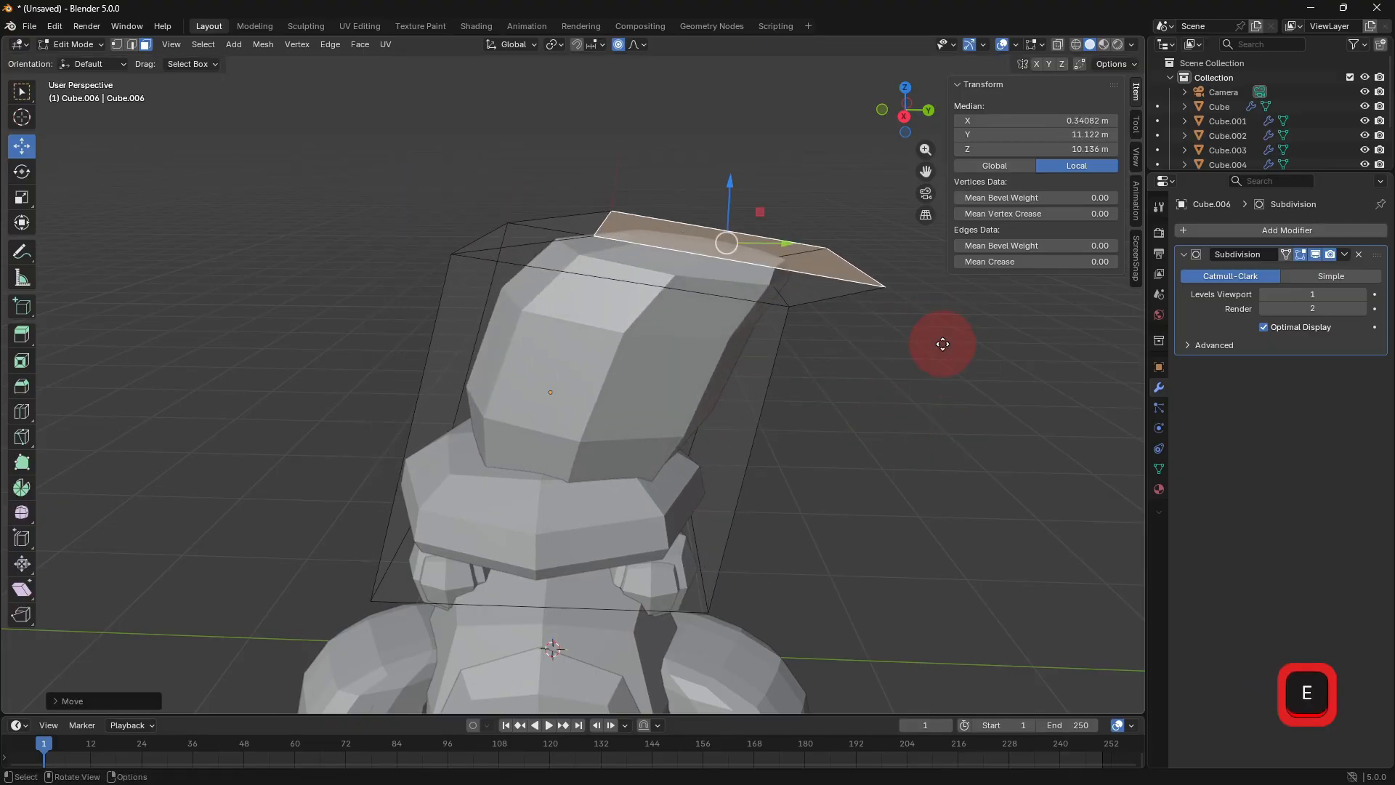
Extrude the hat's leaning end face again and move it to local Y 10.148 m, Z 5.4575 m with proportional editing.
{"action": "key", "text": "e"}
{"action": "left_click", "coordinate": [909, 383]}
{"action": "key", "text": "g"}
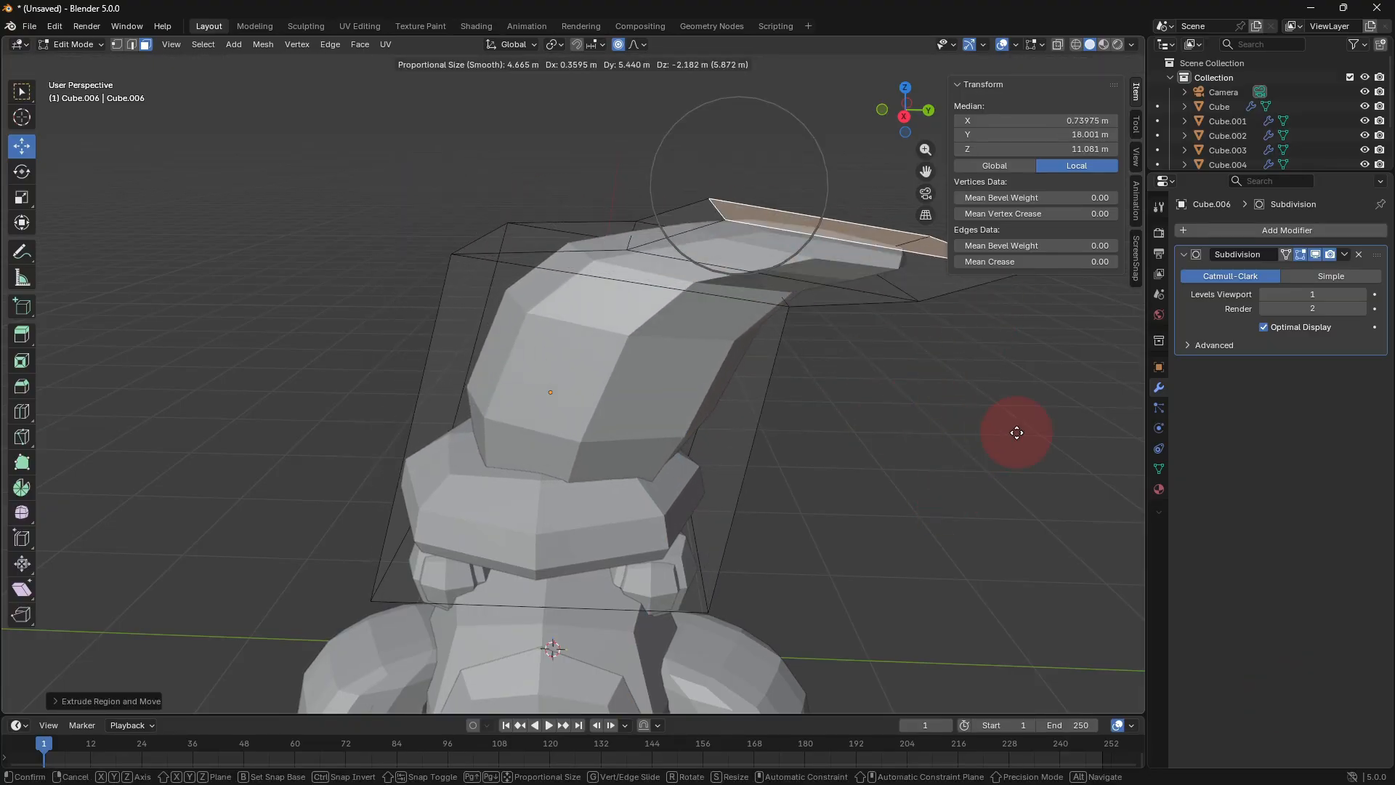
{"action": "scroll", "coordinate": [1017, 465], "scroll_direction": "down", "scroll_amount": 13}
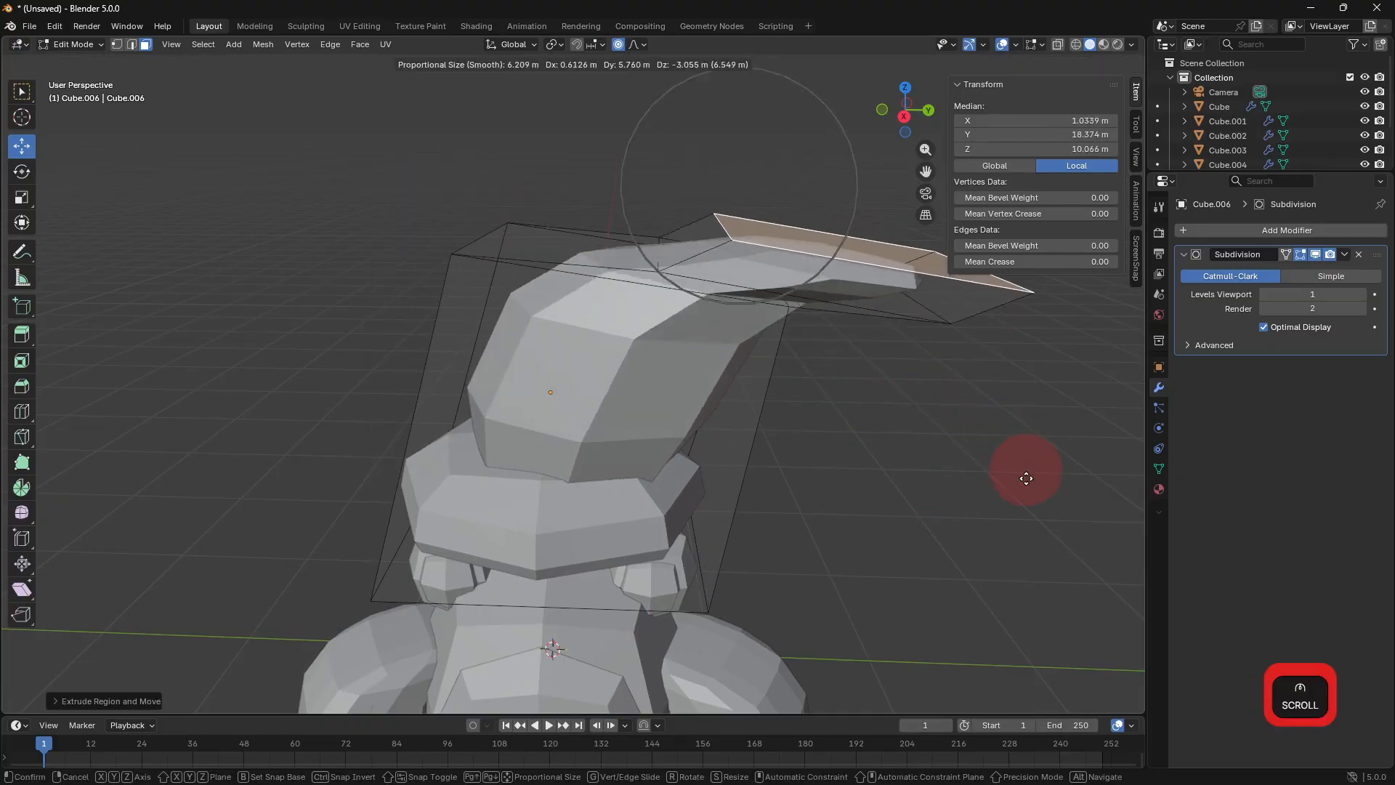
{"action": "left_click", "coordinate": [884, 529]}
Move the hat's end face outward to local Y 13.962 m, Z 4.781 m and rotate it downward.
{"action": "key", "text": "r"}
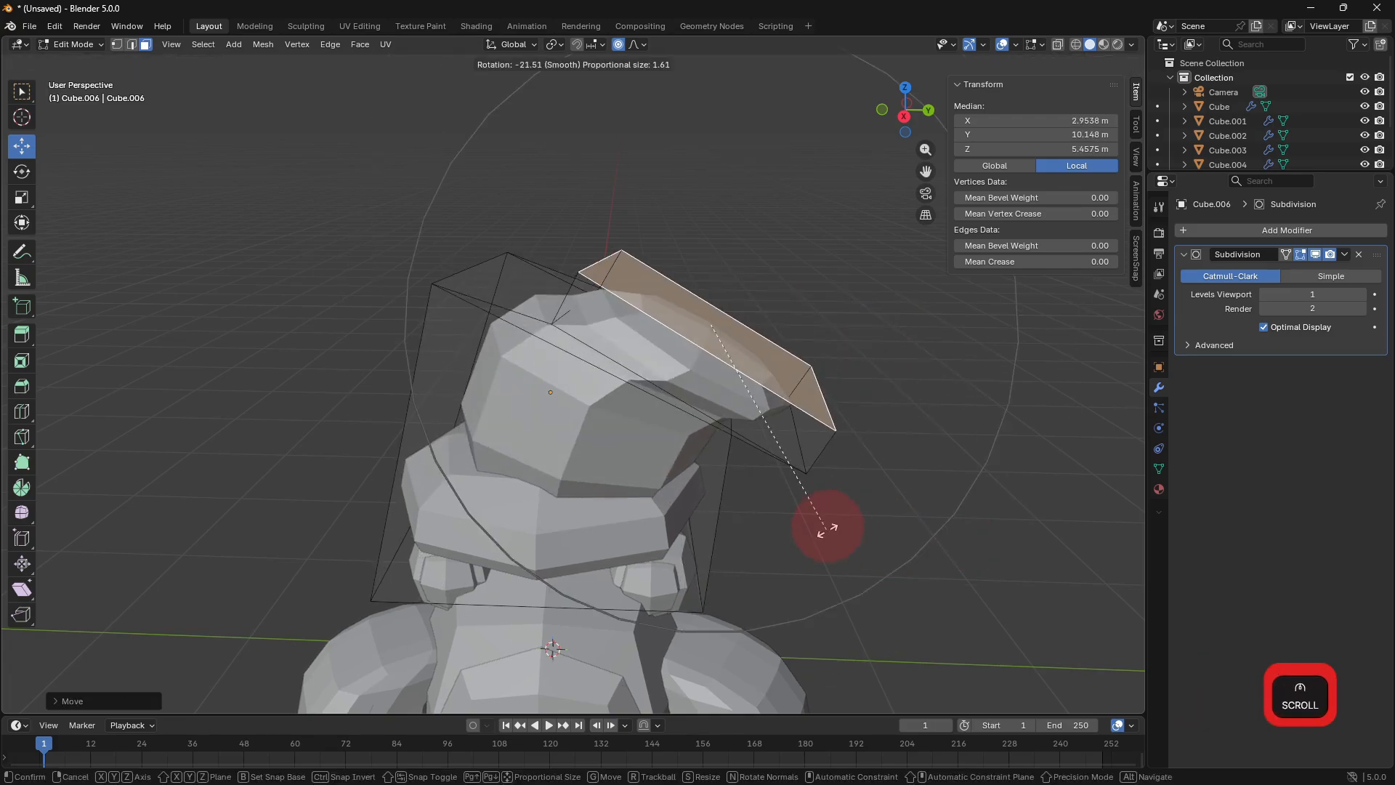
{"action": "scroll", "coordinate": [829, 527], "scroll_direction": "down", "scroll_amount": 14}
{"action": "key", "text": "g"}
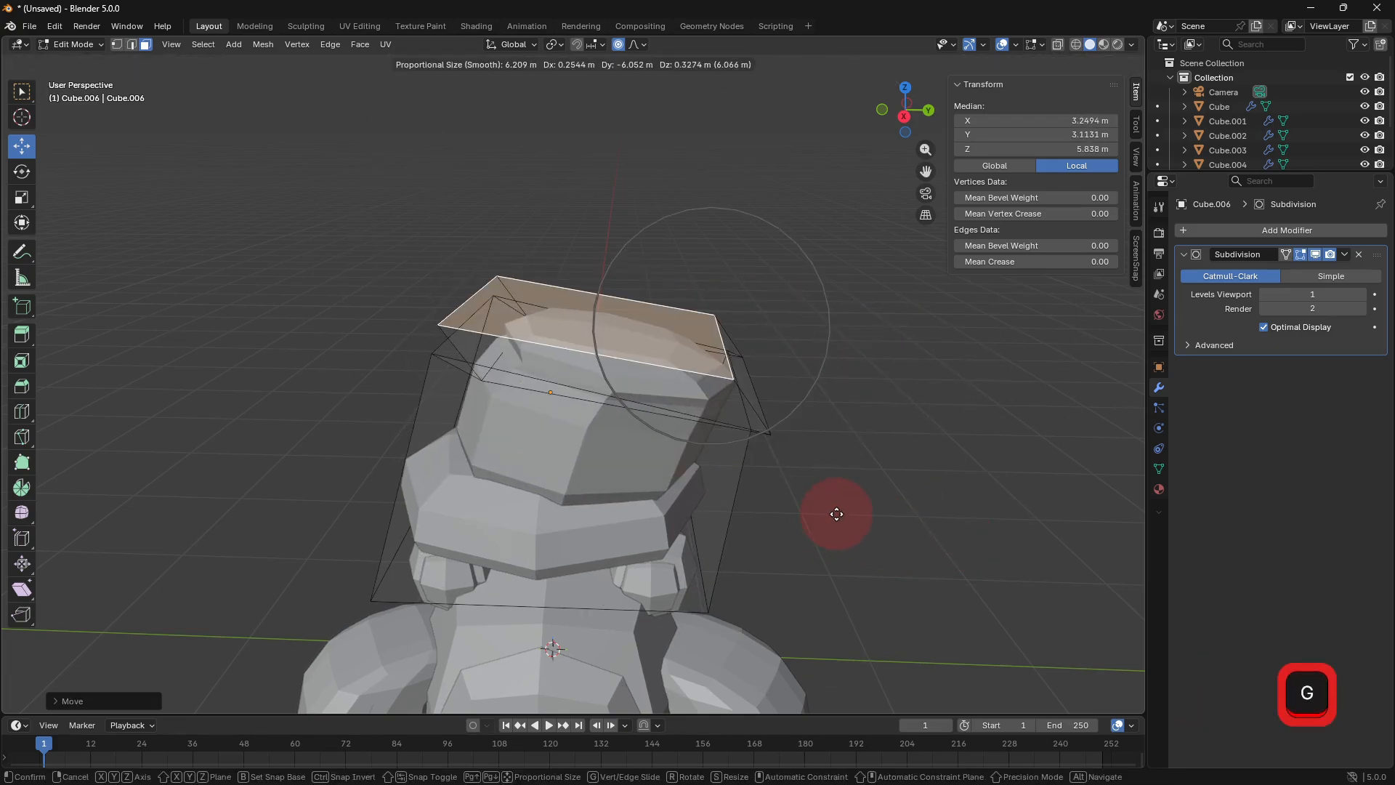
{"action": "left_click", "coordinate": [1012, 530]}
{"action": "key", "text": "r"}
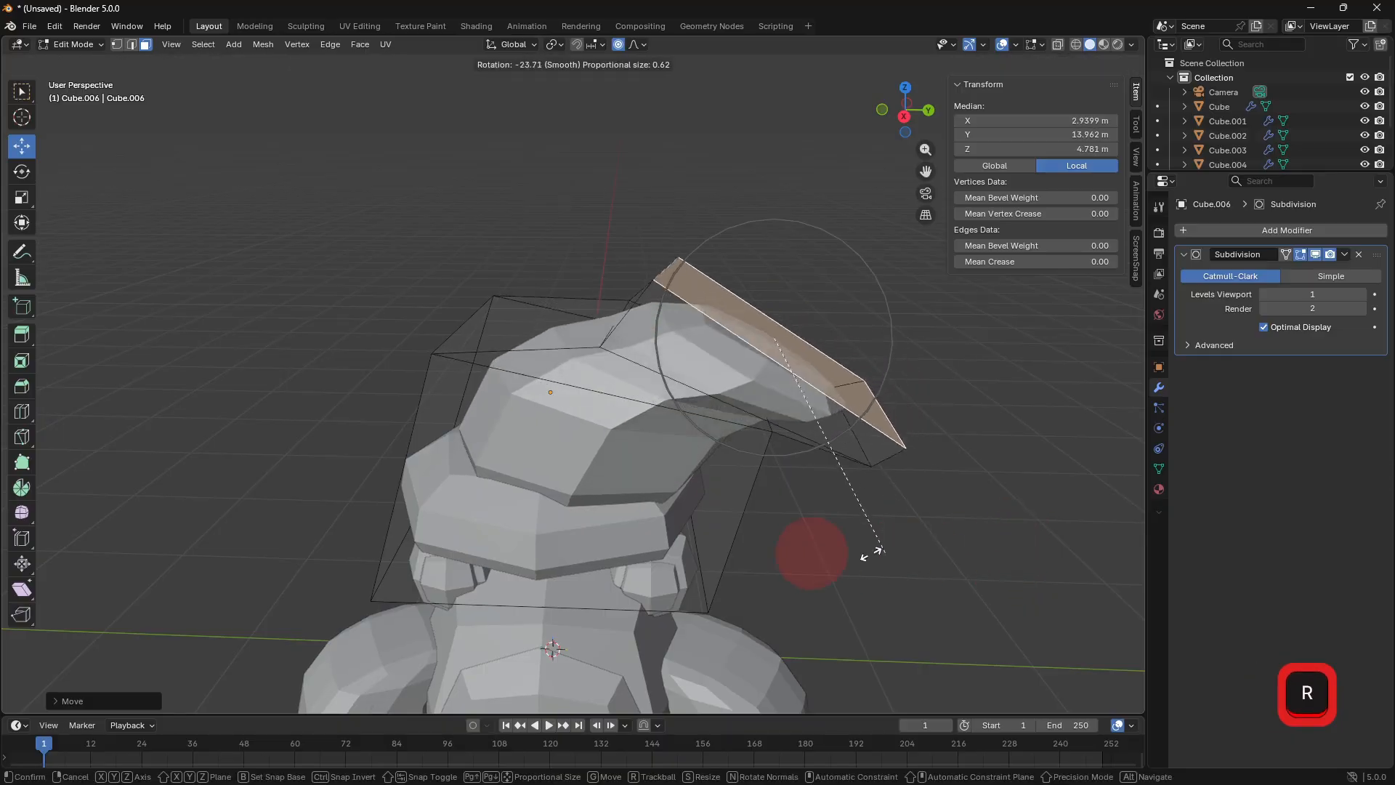
{"action": "left_click", "coordinate": [887, 537]}
Lower the end face to about local Y 16.272 m, Z 1.6946 m and shrink it into a drooping hat tip.
{"action": "key", "text": "s"}
{"action": "left_click", "coordinate": [923, 585]}
{"action": "key", "text": "s"}
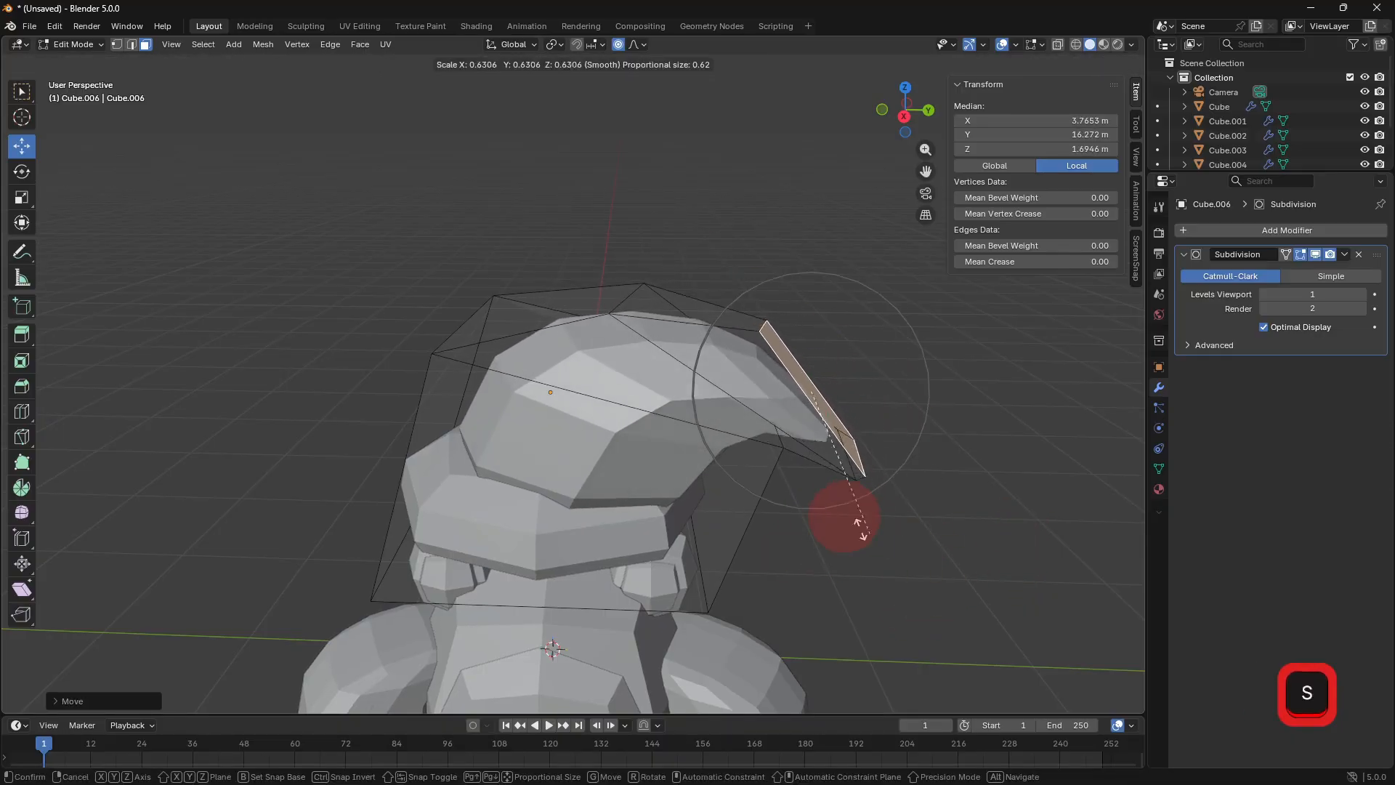
{"action": "left_click", "coordinate": [836, 514]}
{"action": "key", "text": "g"}
{"action": "left_click", "coordinate": [841, 536]}
{"action": "key", "text": "Tab"}
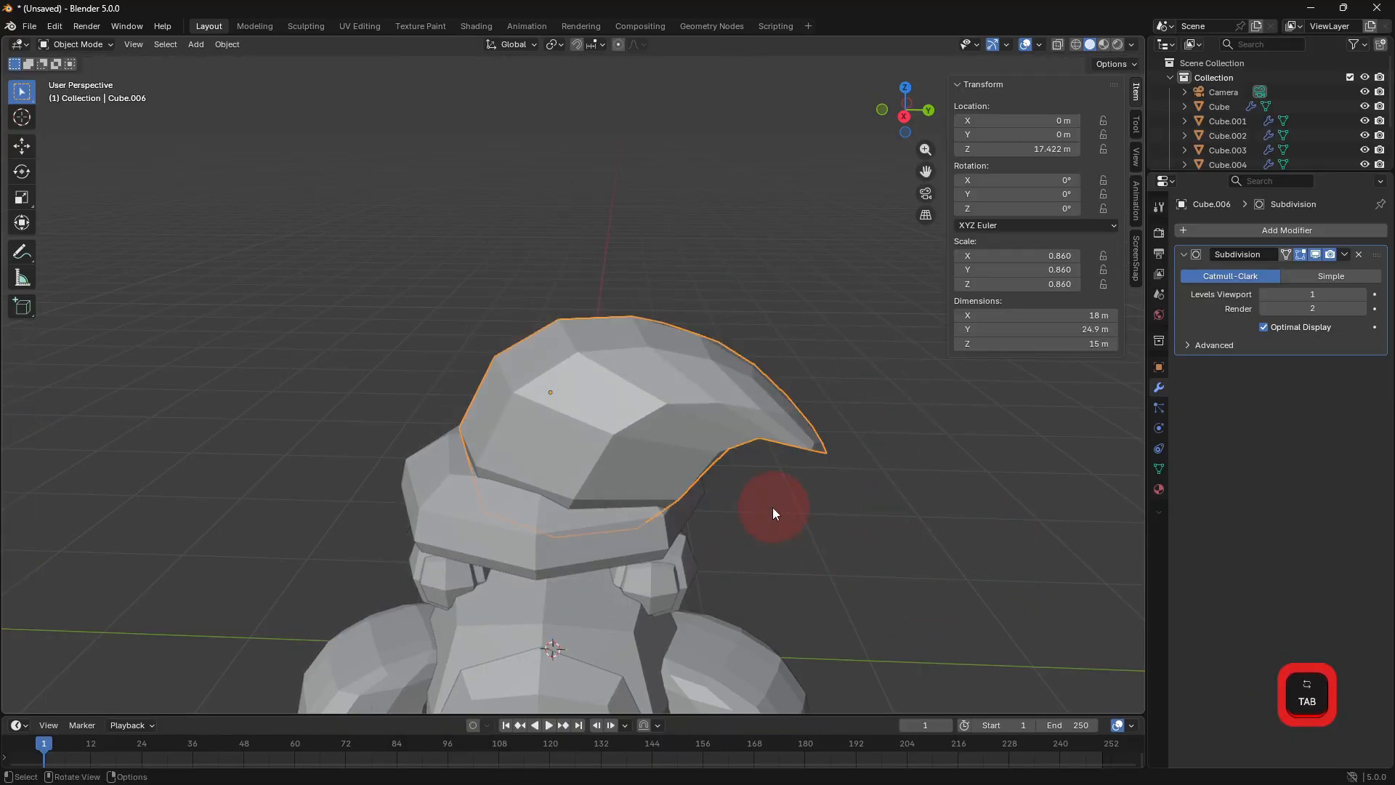
Pull the crown's side face opposite the tip outward along Y with proportional editing.
{"action": "key", "text": "Tab"}
{"action": "middle_click_drag", "start_coordinate": [645, 453], "coordinate": [871, 433]}
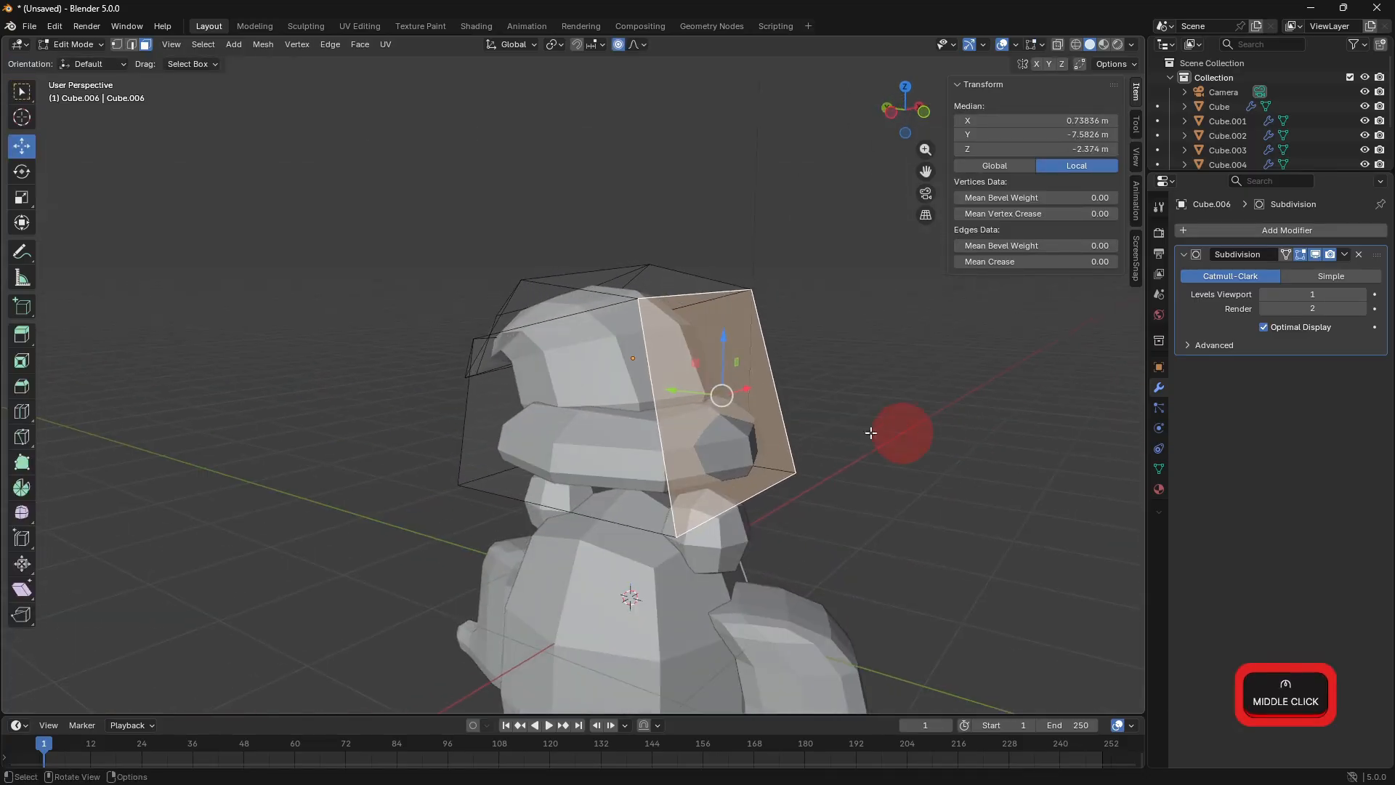
{"action": "left_click_drag", "start_coordinate": [679, 385], "coordinate": [724, 406]}
{"action": "key", "text": "Tab"}
Enlarge the hat brim to scale 1.096 in X and Y and 0.294 in Z.
{"action": "middle_click_drag", "start_coordinate": [922, 433], "coordinate": [632, 445]}
{"action": "left_click", "coordinate": [601, 525]}
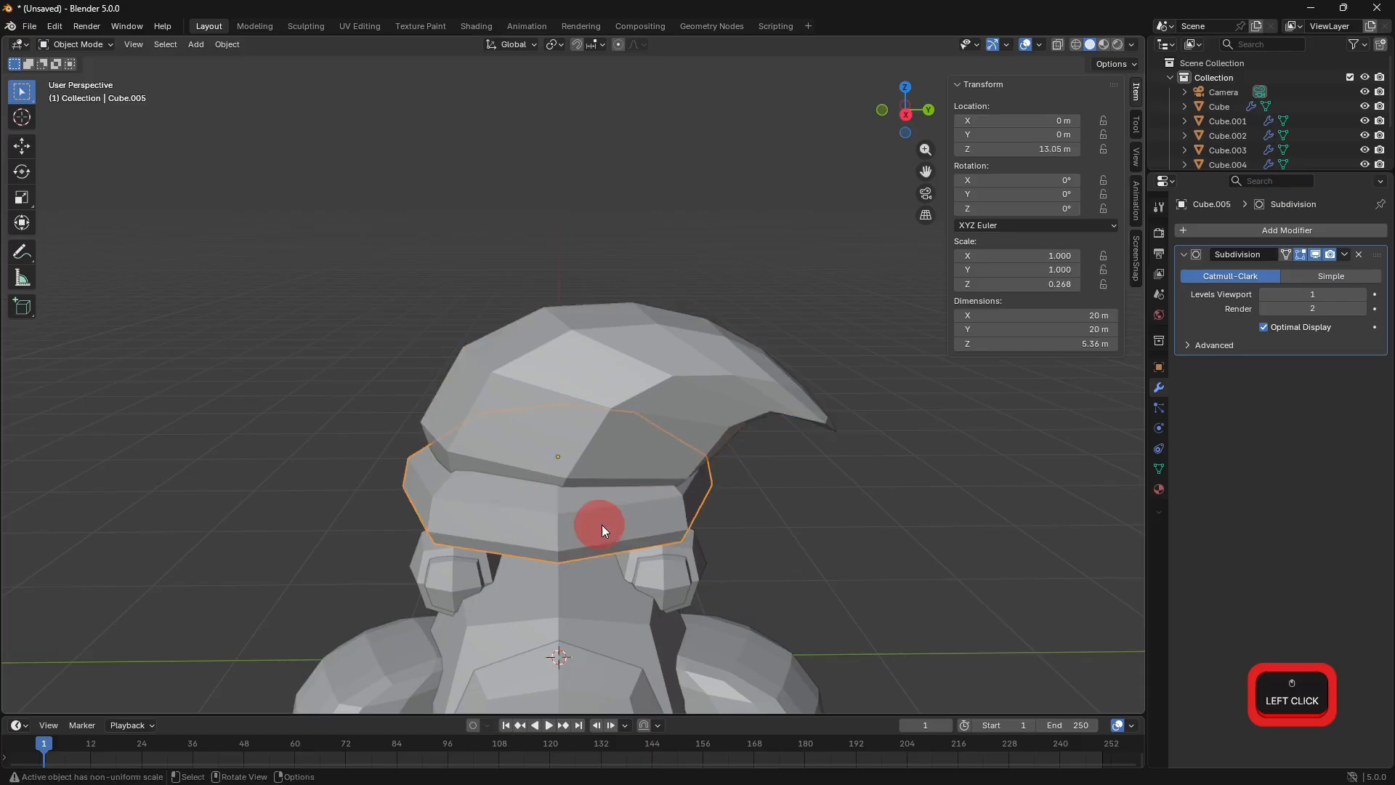
{"action": "key", "text": "s"}
{"action": "left_click", "coordinate": [672, 516]}
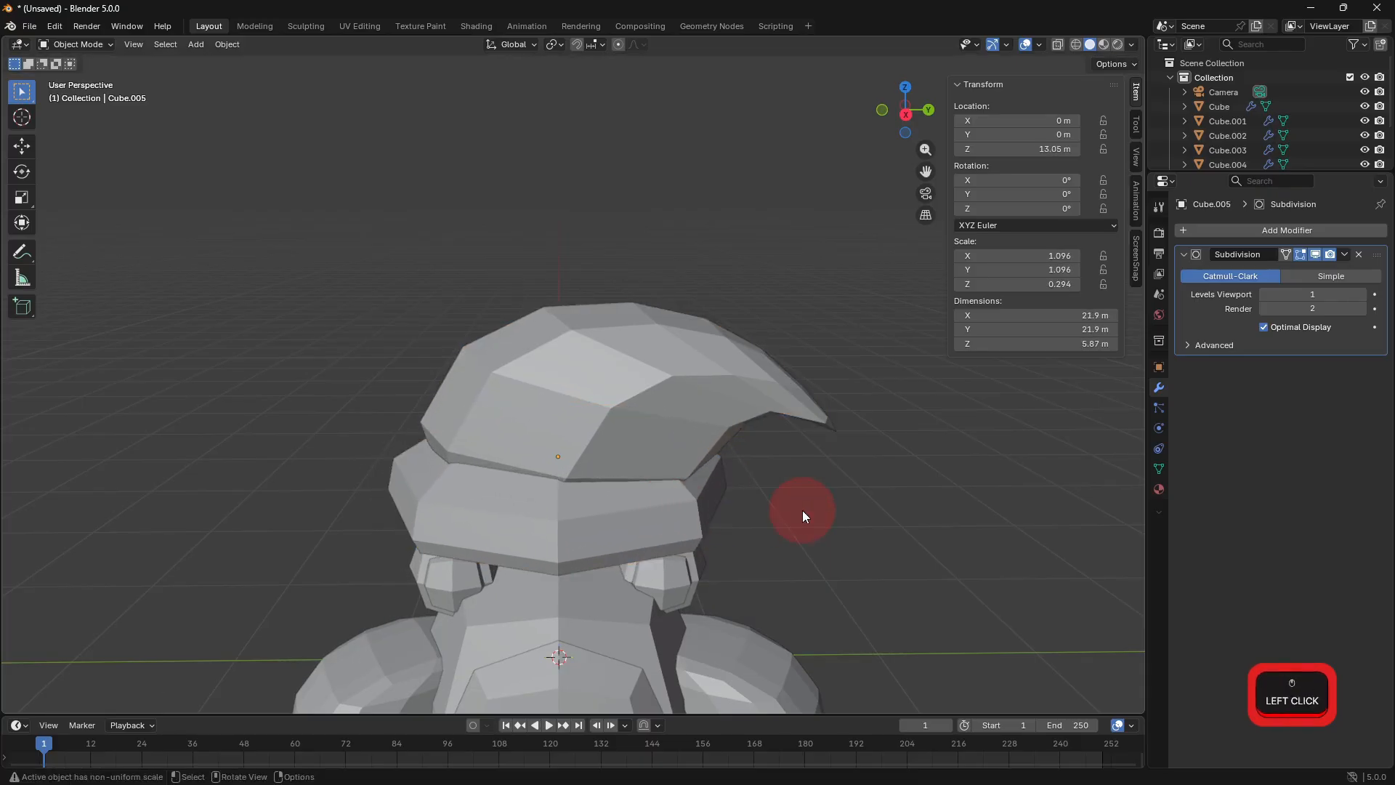
Set the viewport subdivision level to 3 on both the hat brim and the crown.
{"action": "middle_click_drag", "start_coordinate": [802, 510], "coordinate": [836, 434], "text": "shift"}
{"action": "double_click", "coordinate": [1363, 295]}
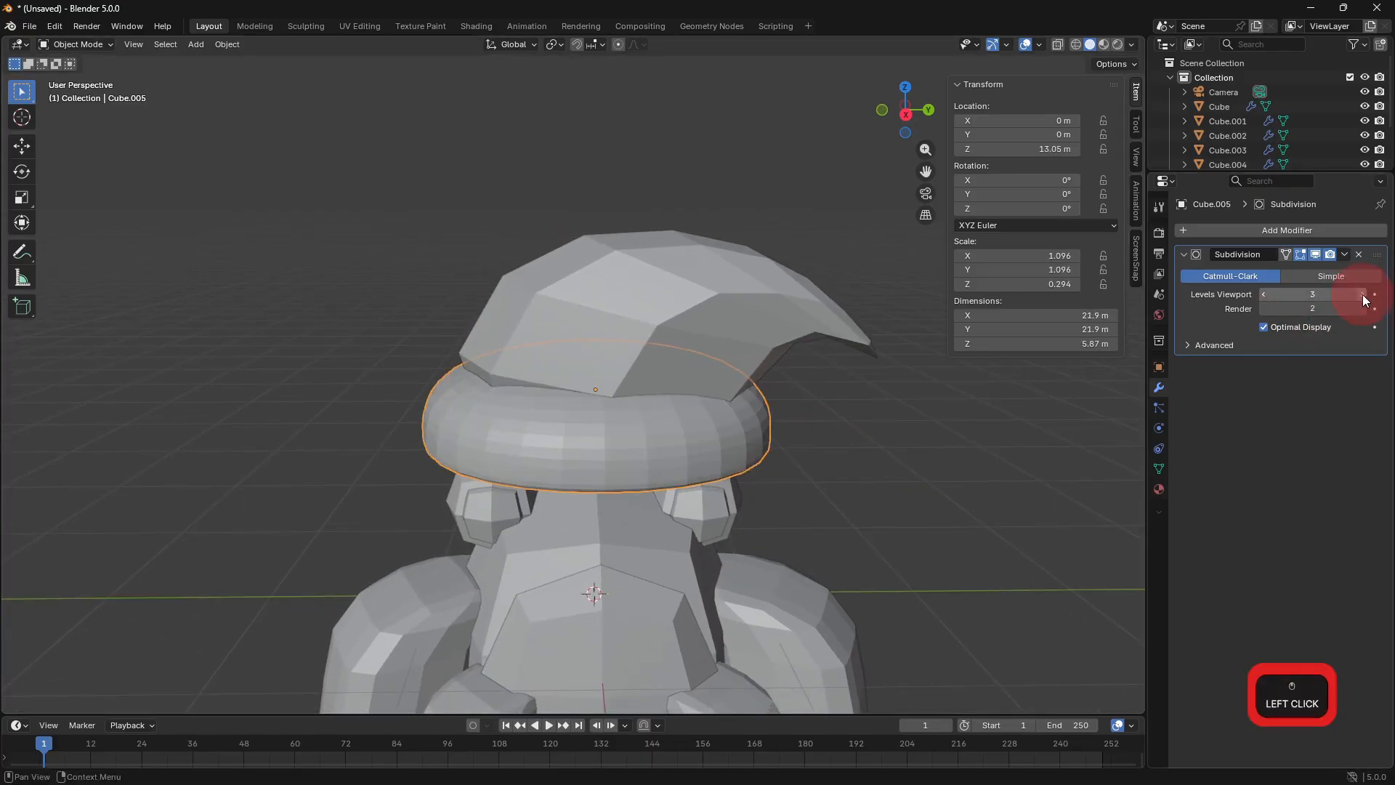
{"action": "left_click", "coordinate": [517, 350]}
{"action": "double_click", "coordinate": [1364, 295]}
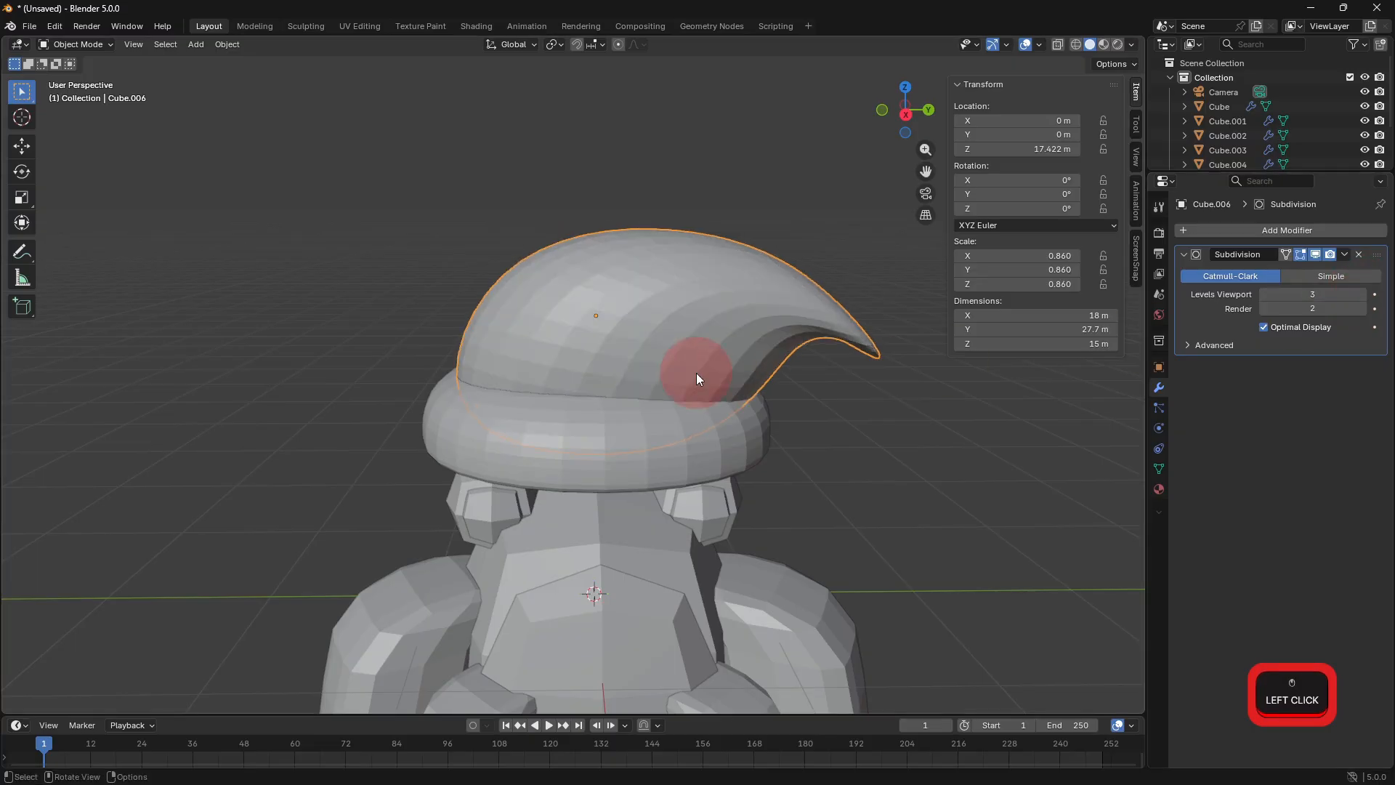
Add a cube for the hat's pompom, raise it to Z 14.685 m and give it a Subdivision Surface modifier.
{"action": "middle_click_drag", "start_coordinate": [696, 373], "coordinate": [792, 372]}
{"action": "left_click", "coordinate": [195, 45]}
{"action": "mouse_move", "coordinate": [240, 58]}
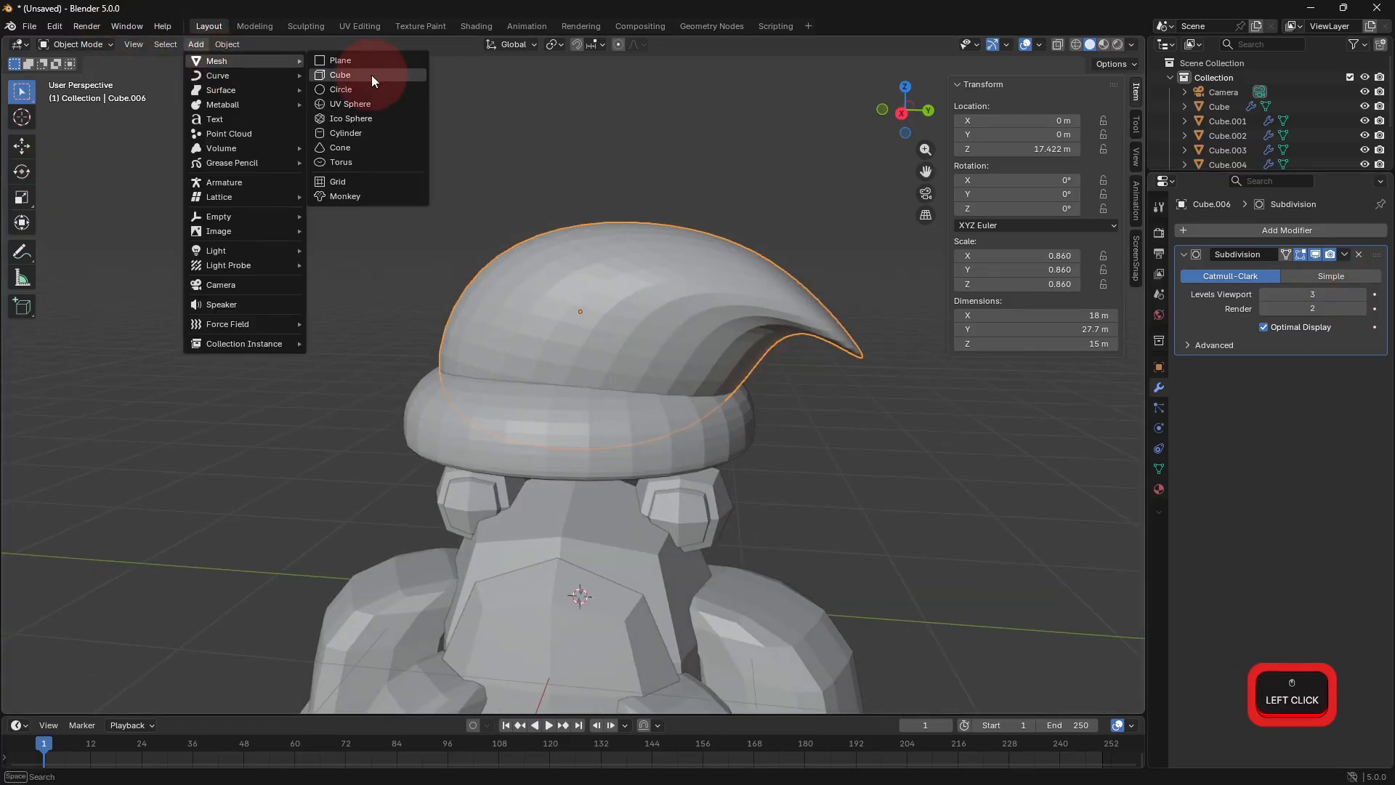
{"action": "left_click", "coordinate": [372, 76]}
{"action": "key", "text": "g"}
{"action": "key", "text": "z"}
{"action": "left_click", "coordinate": [1075, 267]}
{"action": "left_click", "coordinate": [1247, 231]}
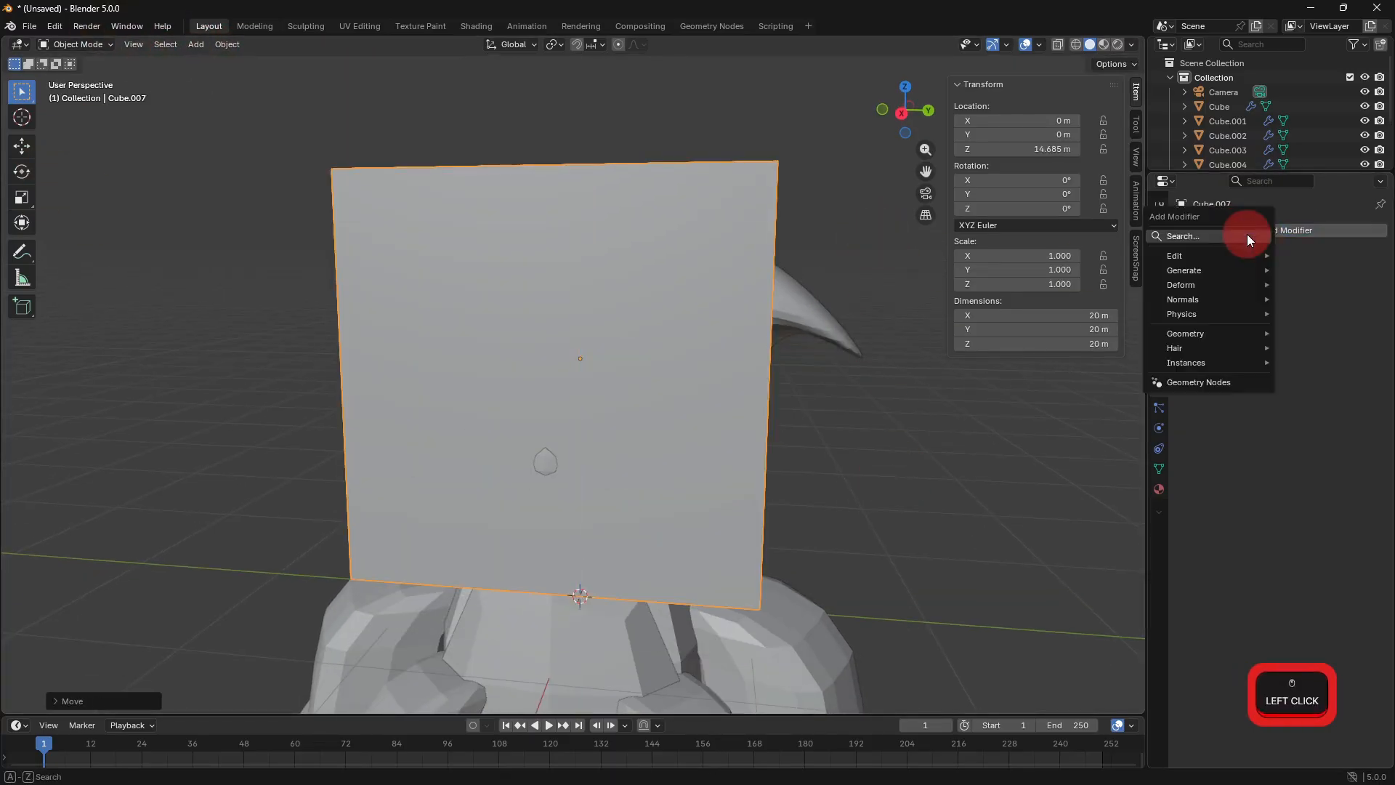
{"action": "left_click", "coordinate": [1148, 266]}
{"action": "key", "text": "g"}
{"action": "key", "text": "x"}
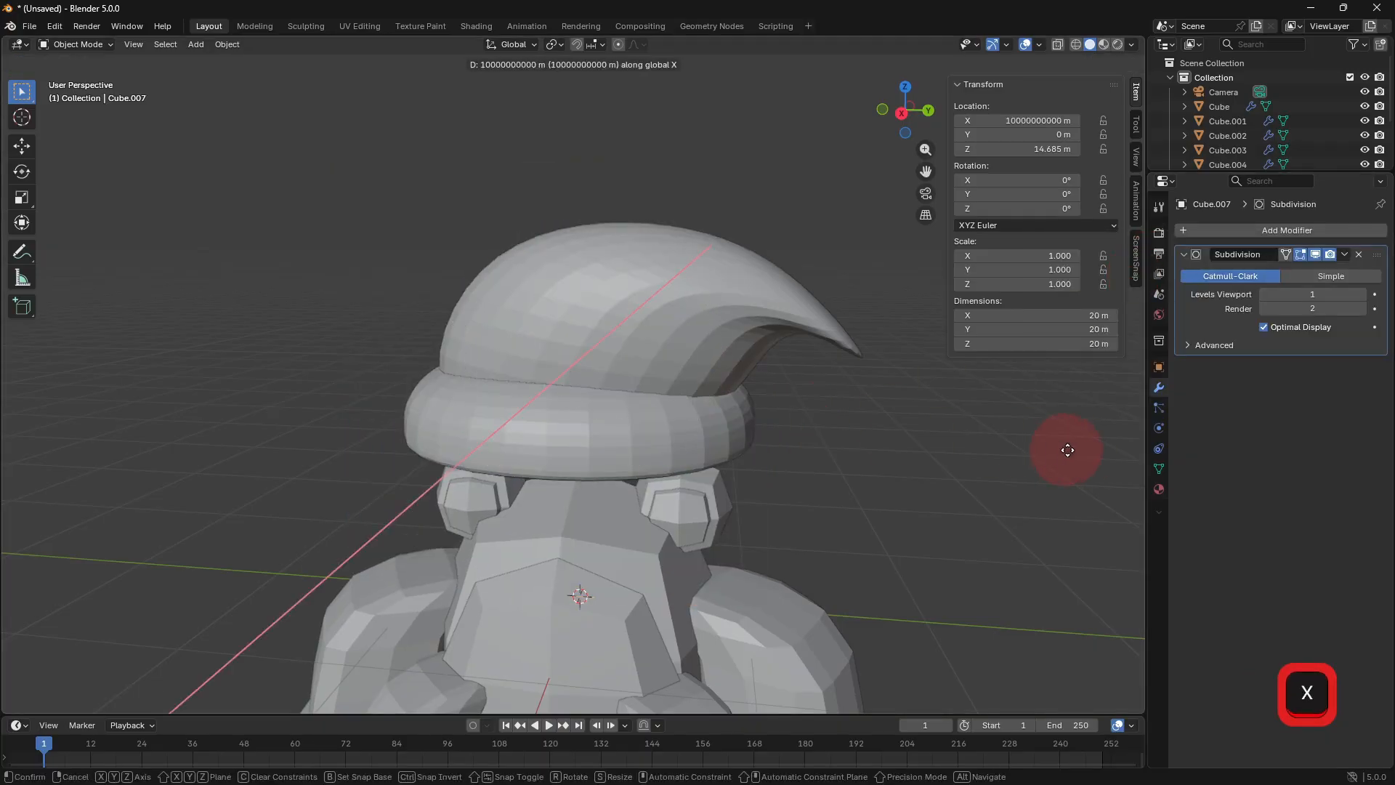
{"action": "key", "text": "Escape"}
Move the pompom to Y 16.989 m near the hat tip and set its viewport and render subdivision levels to 3.
{"action": "key", "text": "g"}
{"action": "key", "text": "y"}
{"action": "left_click", "coordinate": [226, 534]}
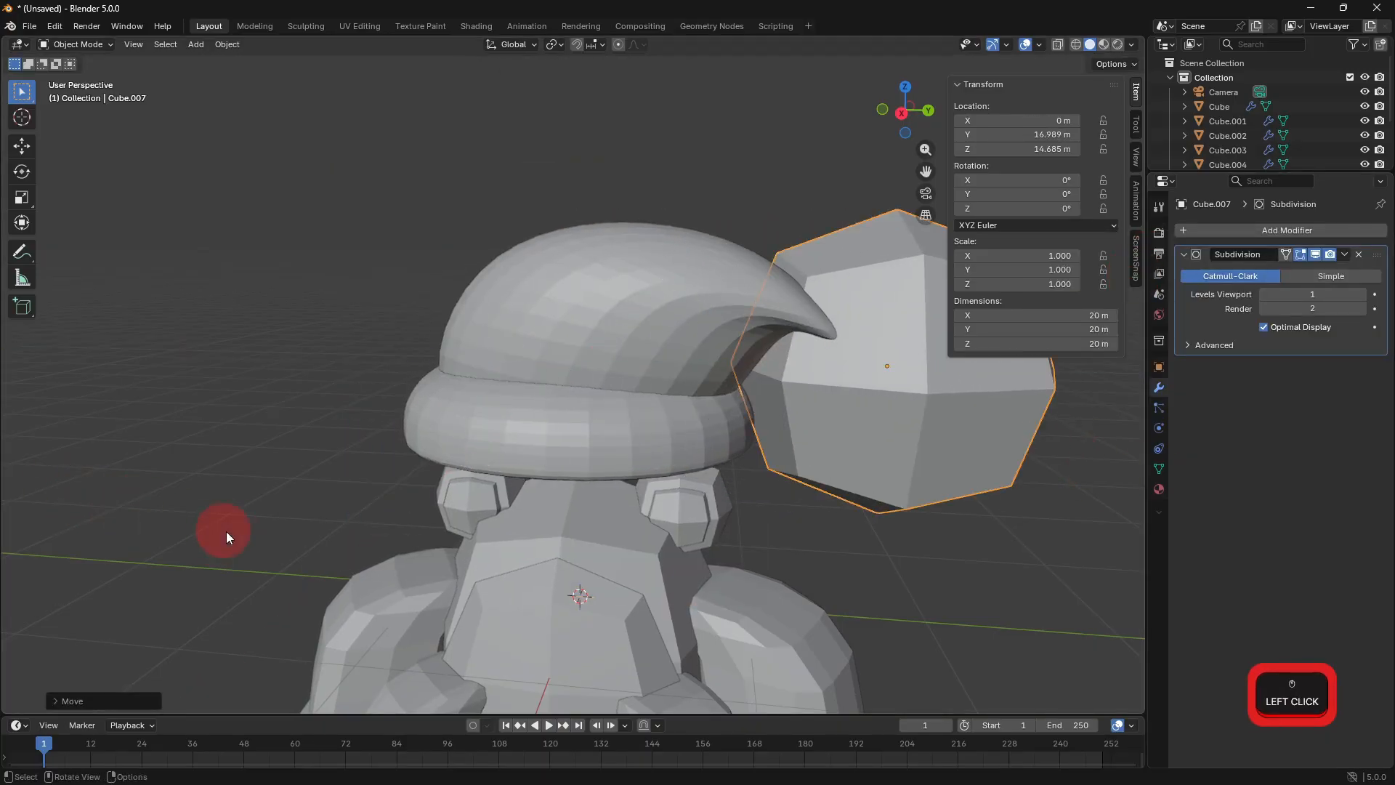
{"action": "left_click", "coordinate": [1364, 296]}
{"action": "left_click", "coordinate": [1363, 296]}
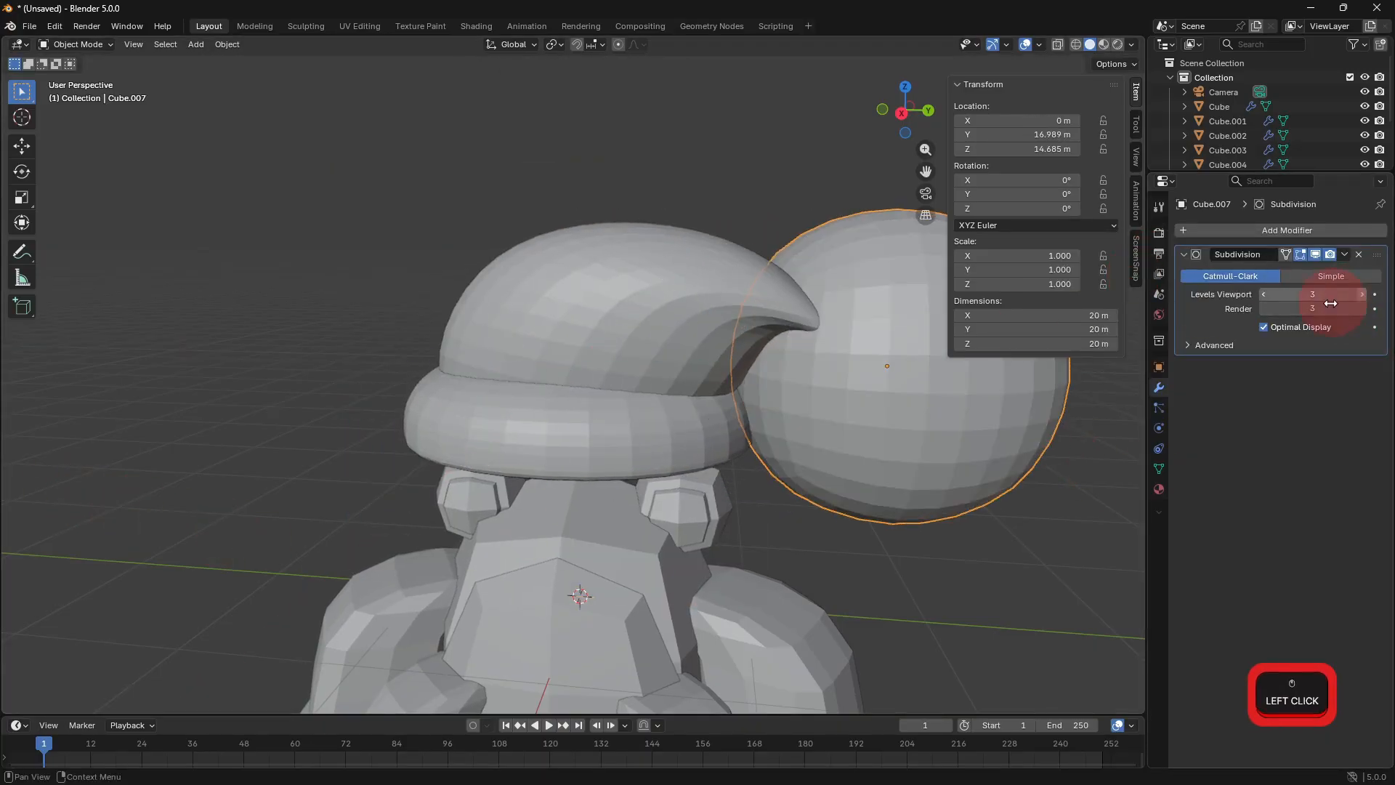
Scale the pompom uniformly to 0.478 and shift it to X 2.64 m.
{"action": "middle_click_drag", "start_coordinate": [774, 622], "coordinate": [583, 638]}
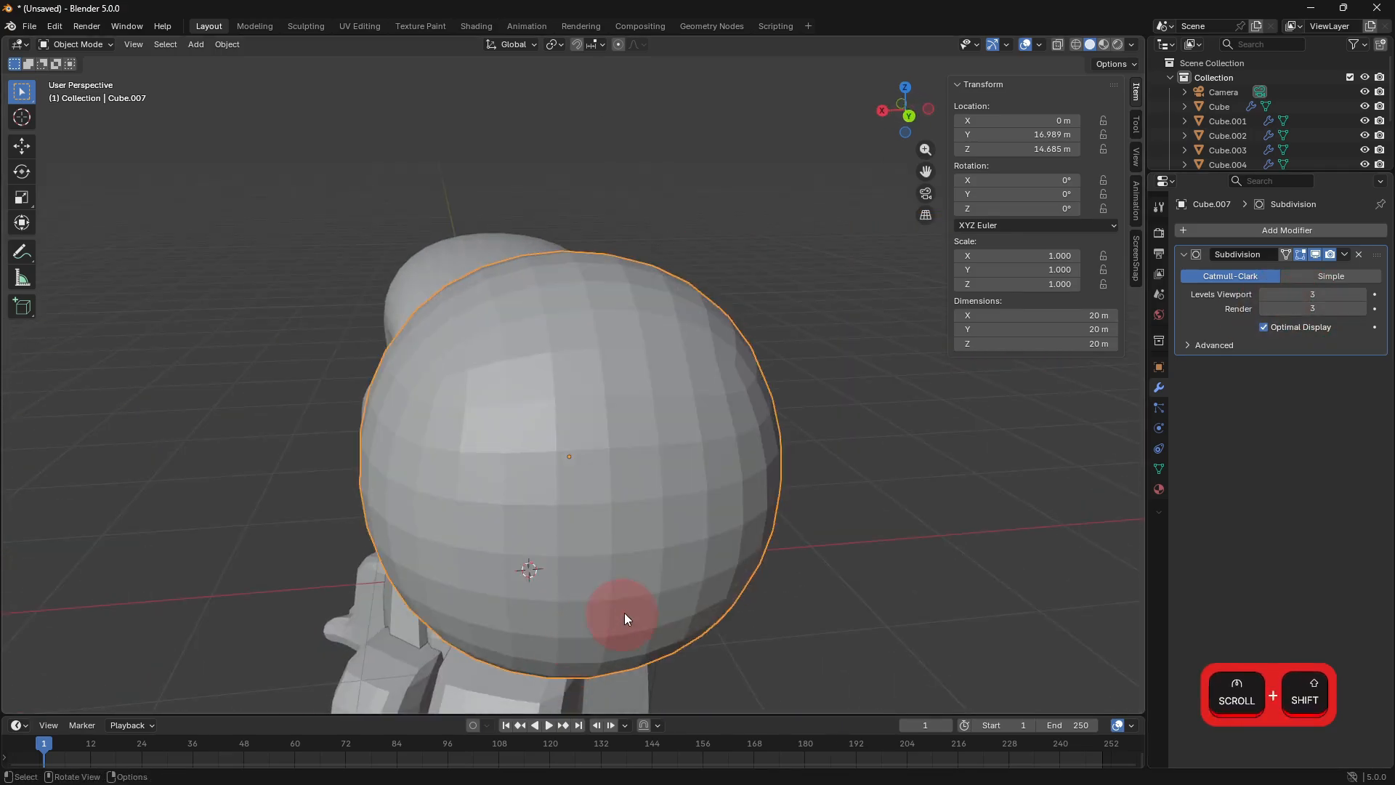
{"action": "key", "text": "s"}
{"action": "left_click", "coordinate": [650, 516]}
{"action": "key", "text": "g"}
{"action": "key", "text": "y"}
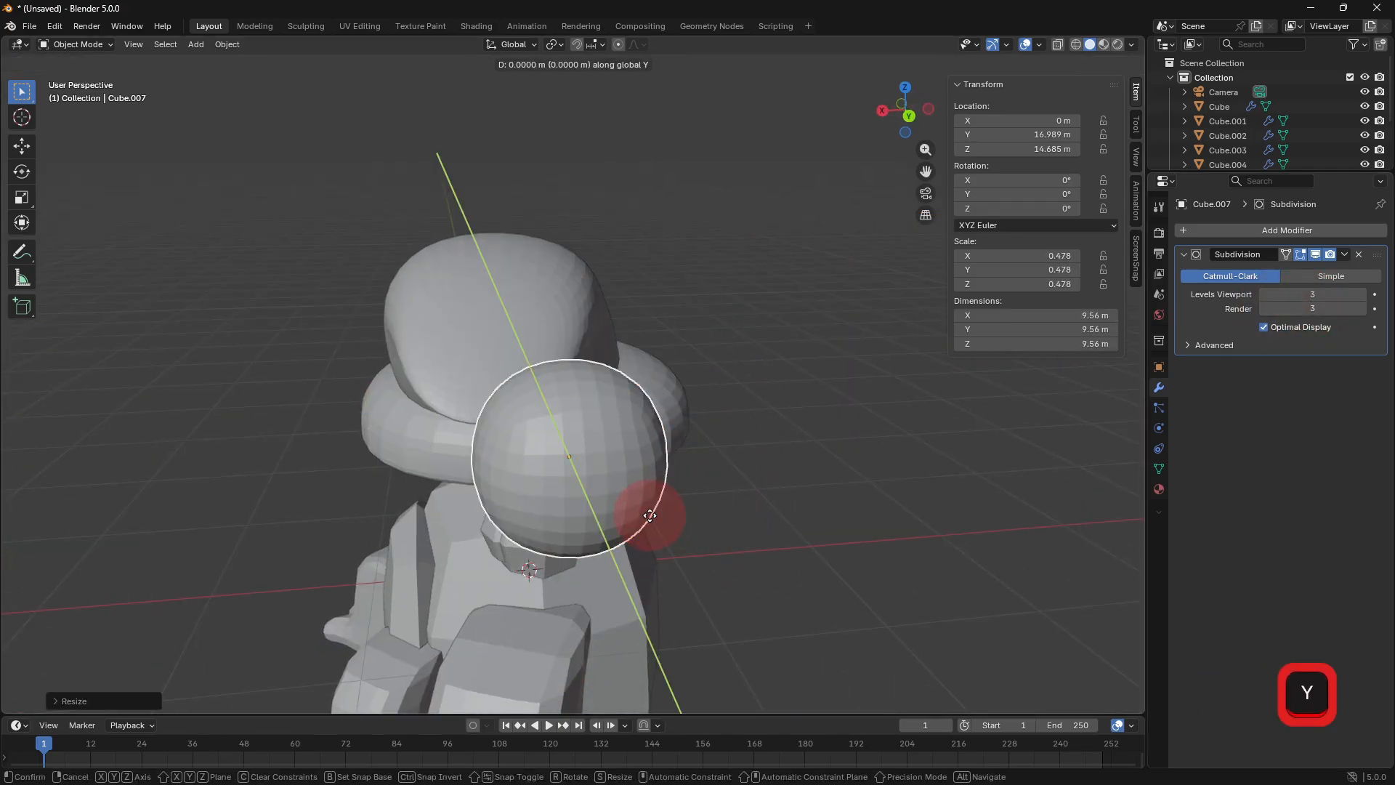
{"action": "key", "text": "x"}
{"action": "left_click", "coordinate": [588, 534]}
{"action": "middle_click_drag", "start_coordinate": [588, 533], "coordinate": [819, 546]}
{"action": "middle_click_drag", "start_coordinate": [820, 546], "coordinate": [805, 471], "text": "shift"}
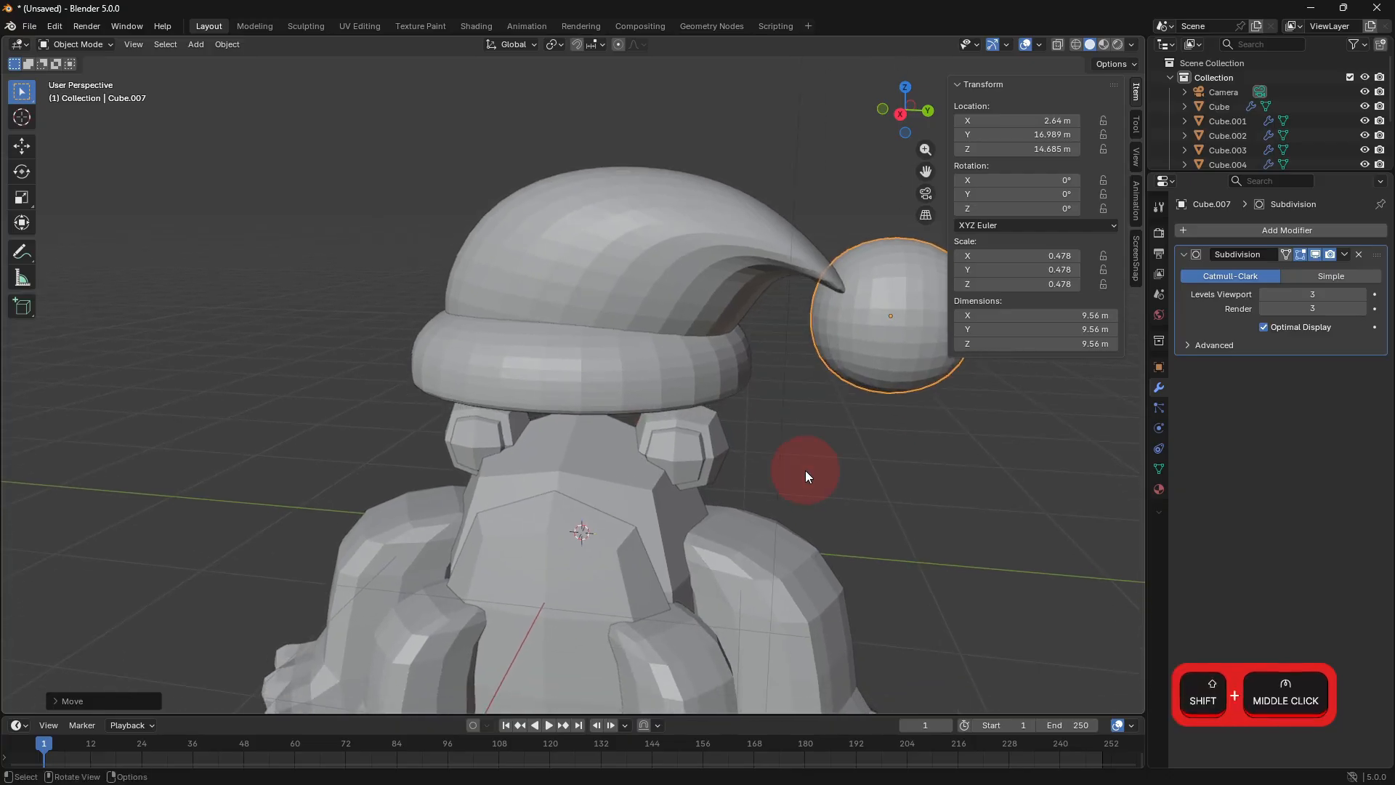
Shift the pompom to X 3.7834 m, nudge it along Y onto the hat tip and shrink it slightly.
{"action": "key", "text": "g"}
{"action": "key", "text": "x"}
{"action": "left_click", "coordinate": [938, 493]}
{"action": "key", "text": "g"}
{"action": "key", "text": "y"}
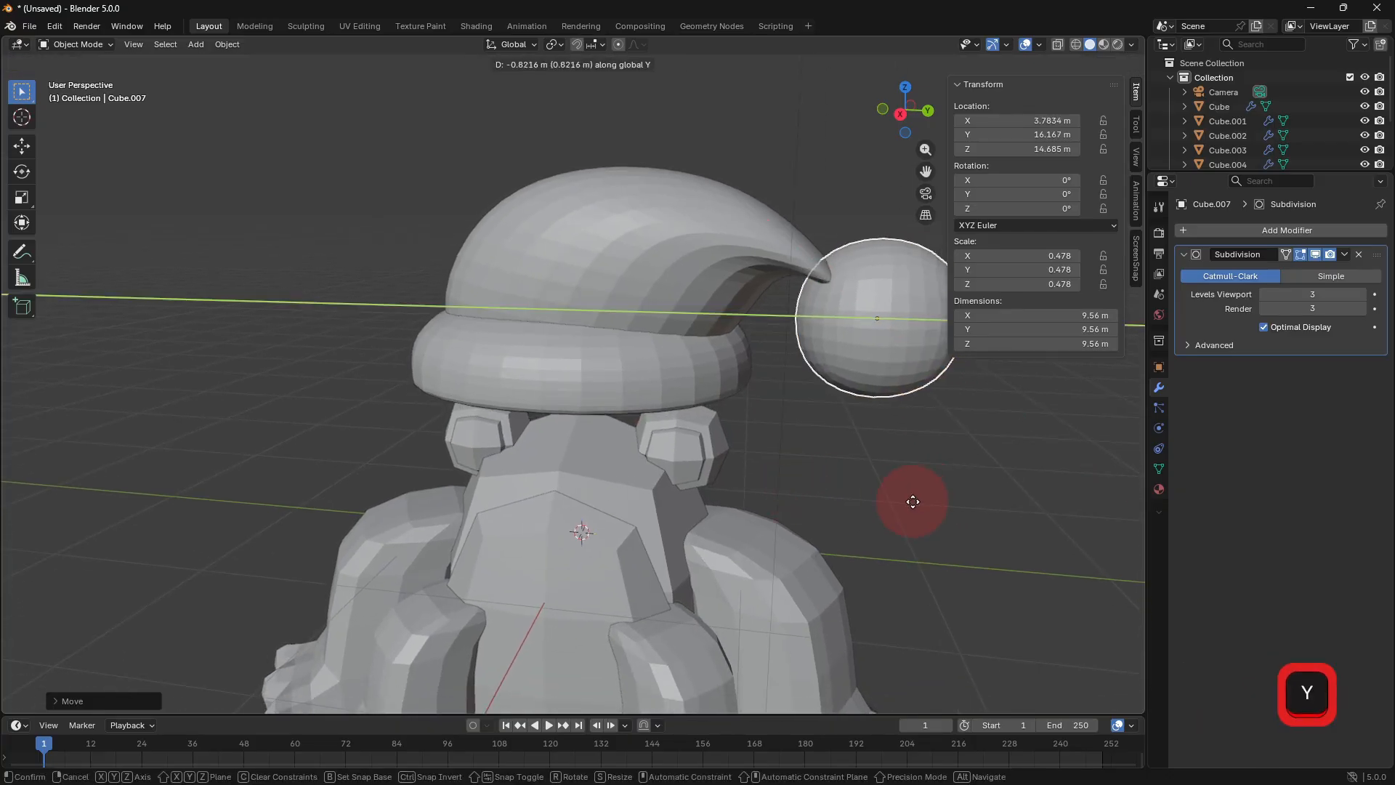
{"action": "key", "text": "s"}
{"action": "left_click", "coordinate": [922, 508]}
Add a Displace modifier to the body and assign the existing Knitted texture to it.
{"action": "middle_click_drag", "start_coordinate": [922, 507], "coordinate": [694, 397], "text": "shift"}
{"action": "left_click", "coordinate": [694, 399]}
{"action": "left_click", "coordinate": [1207, 231]}
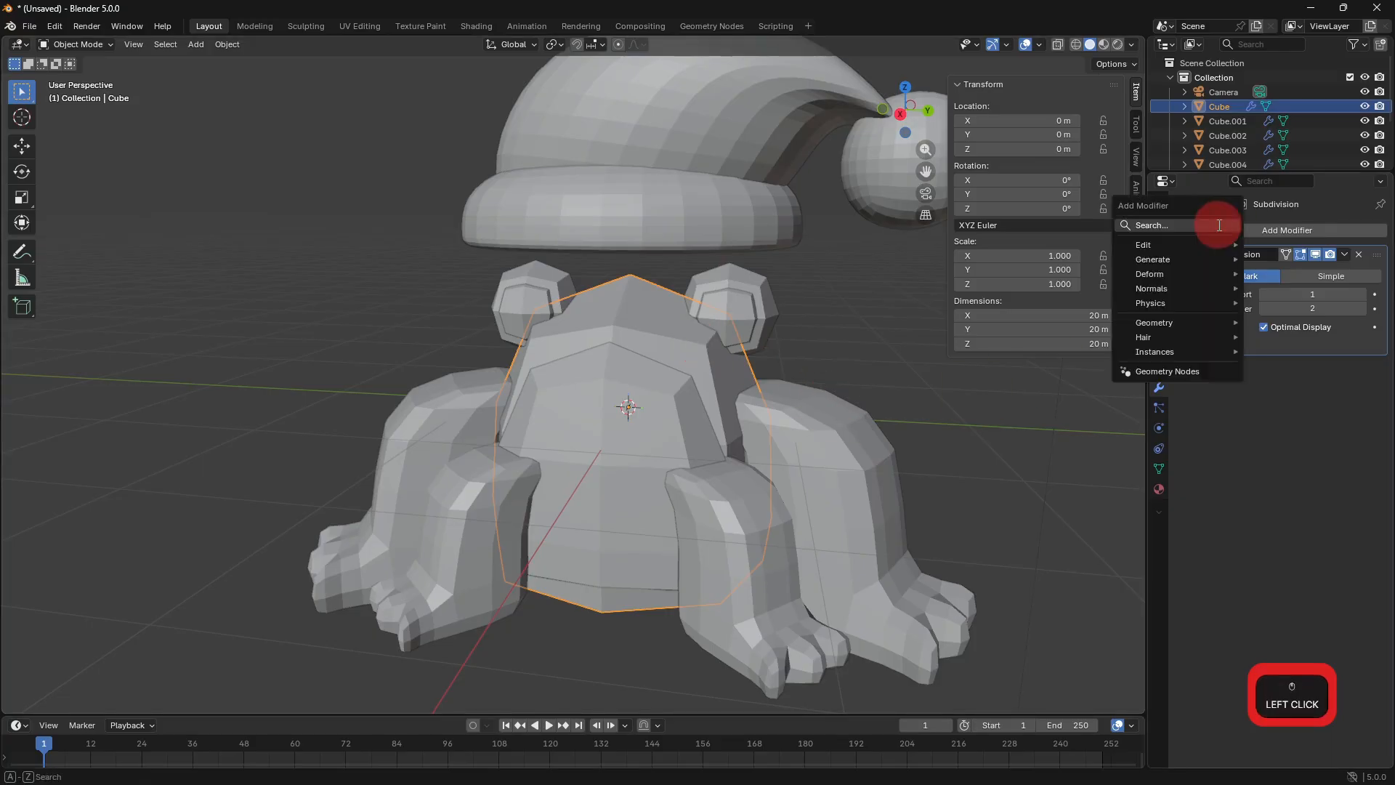
{"action": "mouse_move", "coordinate": [1276, 264]}
{"action": "left_click", "coordinate": [1163, 276]}
{"action": "left_click", "coordinate": [1190, 407]}
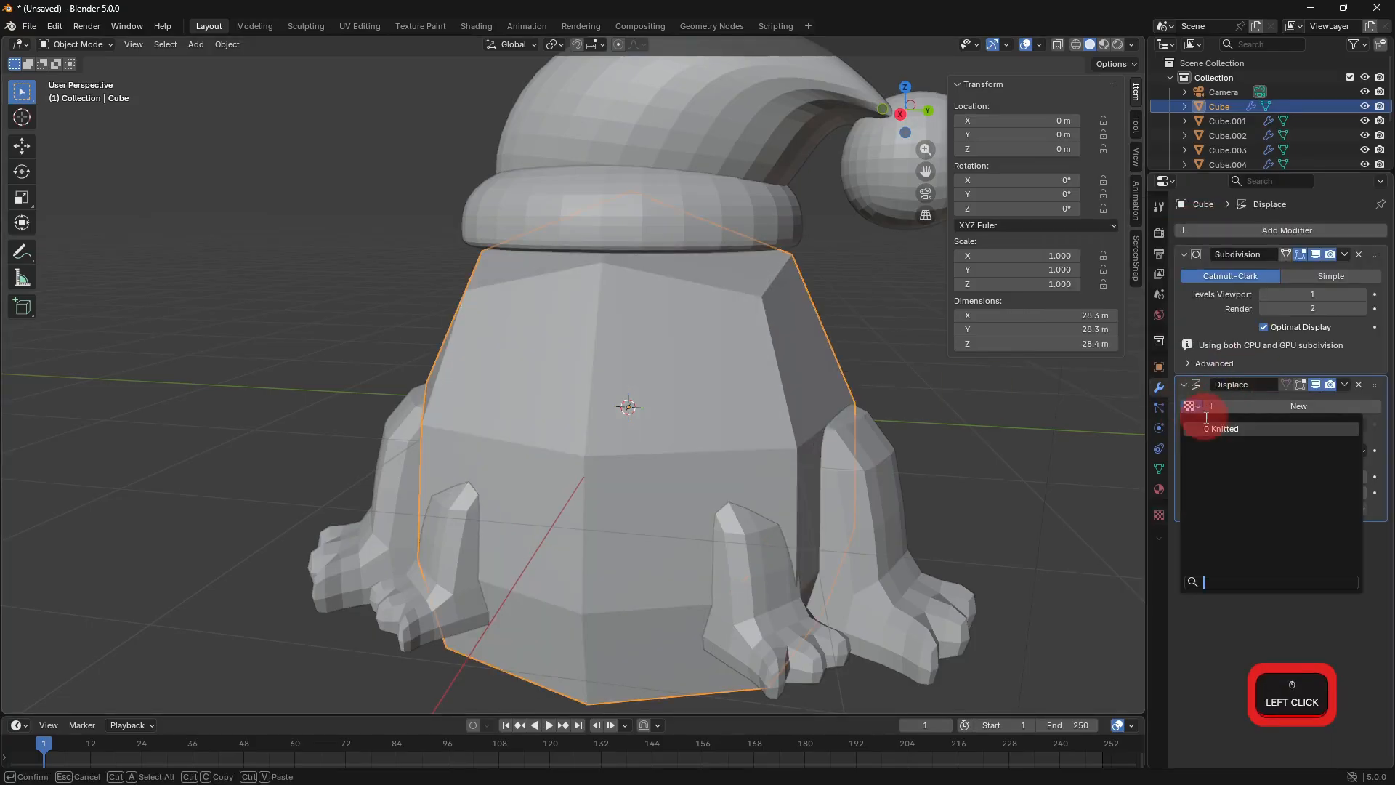
{"action": "left_click", "coordinate": [1245, 425]}
Set the body's Displace modifier to UV coordinates with a strength of 0.1.
{"action": "left_click", "coordinate": [1282, 409]}
{"action": "left_click", "coordinate": [1273, 471]}
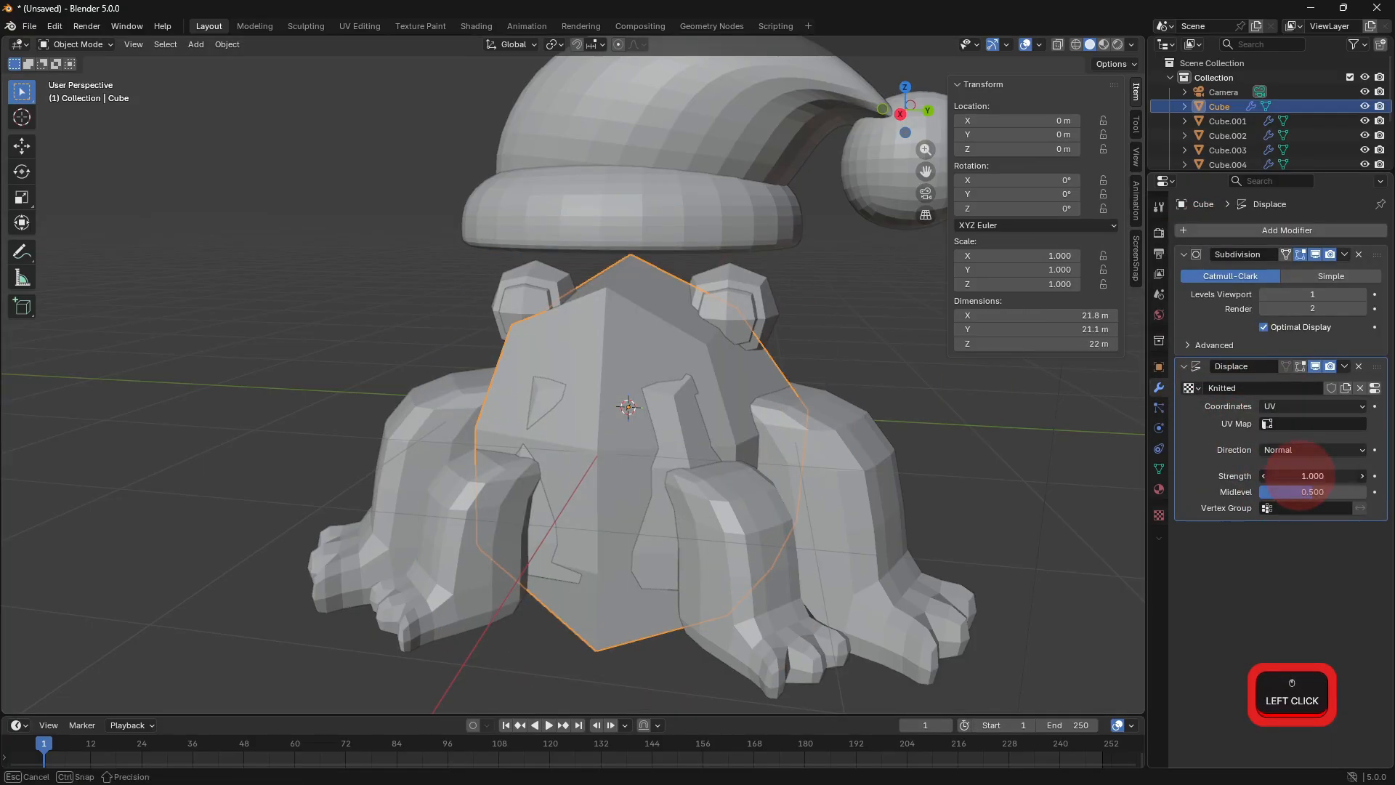
{"action": "type", "text": "0.1"}
{"action": "key", "text": "Return"}
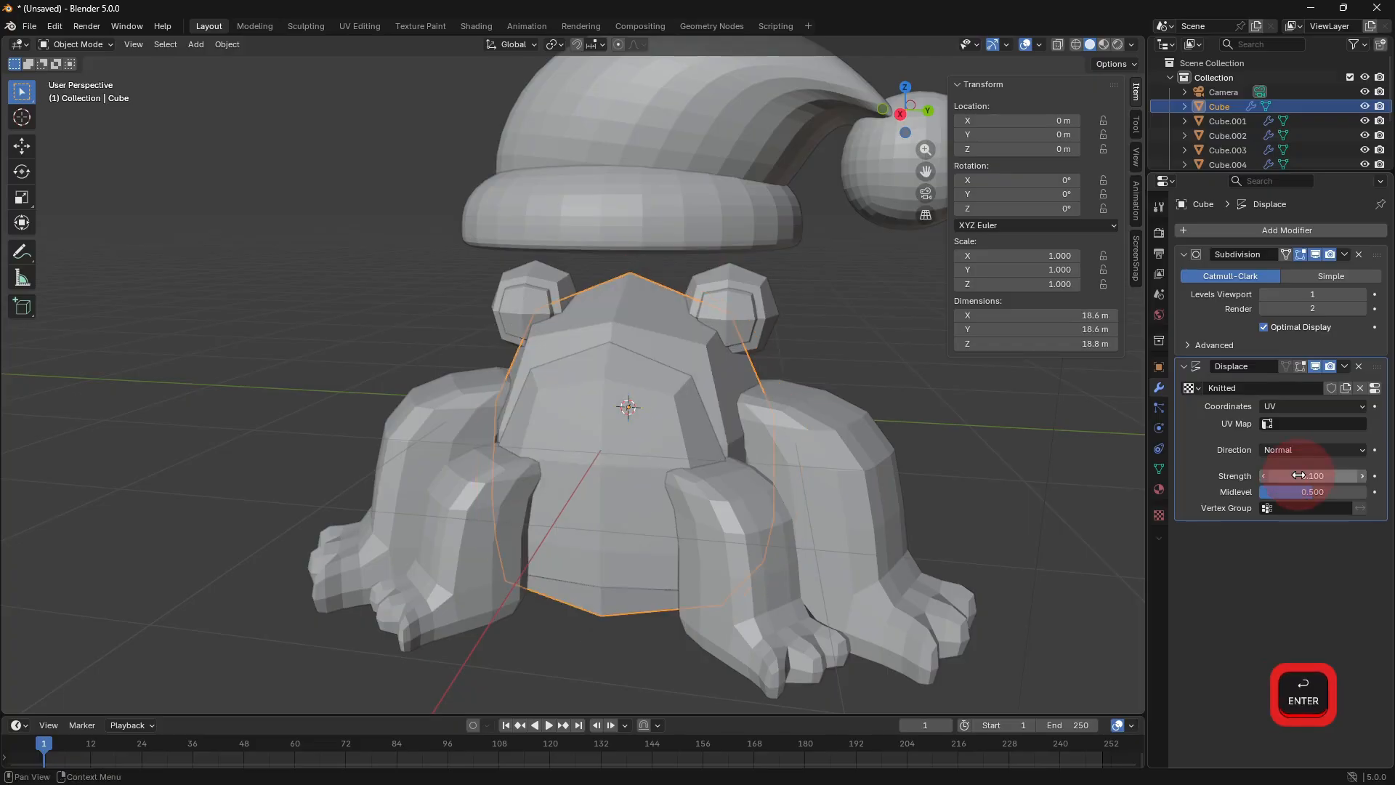
Raise the body's viewport subdivision level to 6.
{"action": "left_click", "coordinate": [1363, 294]}
{"action": "left_click", "coordinate": [1363, 294]}
{"action": "left_click", "coordinate": [1362, 293]}
{"action": "left_click", "coordinate": [1363, 293]}
{"action": "left_click", "coordinate": [1363, 293]}
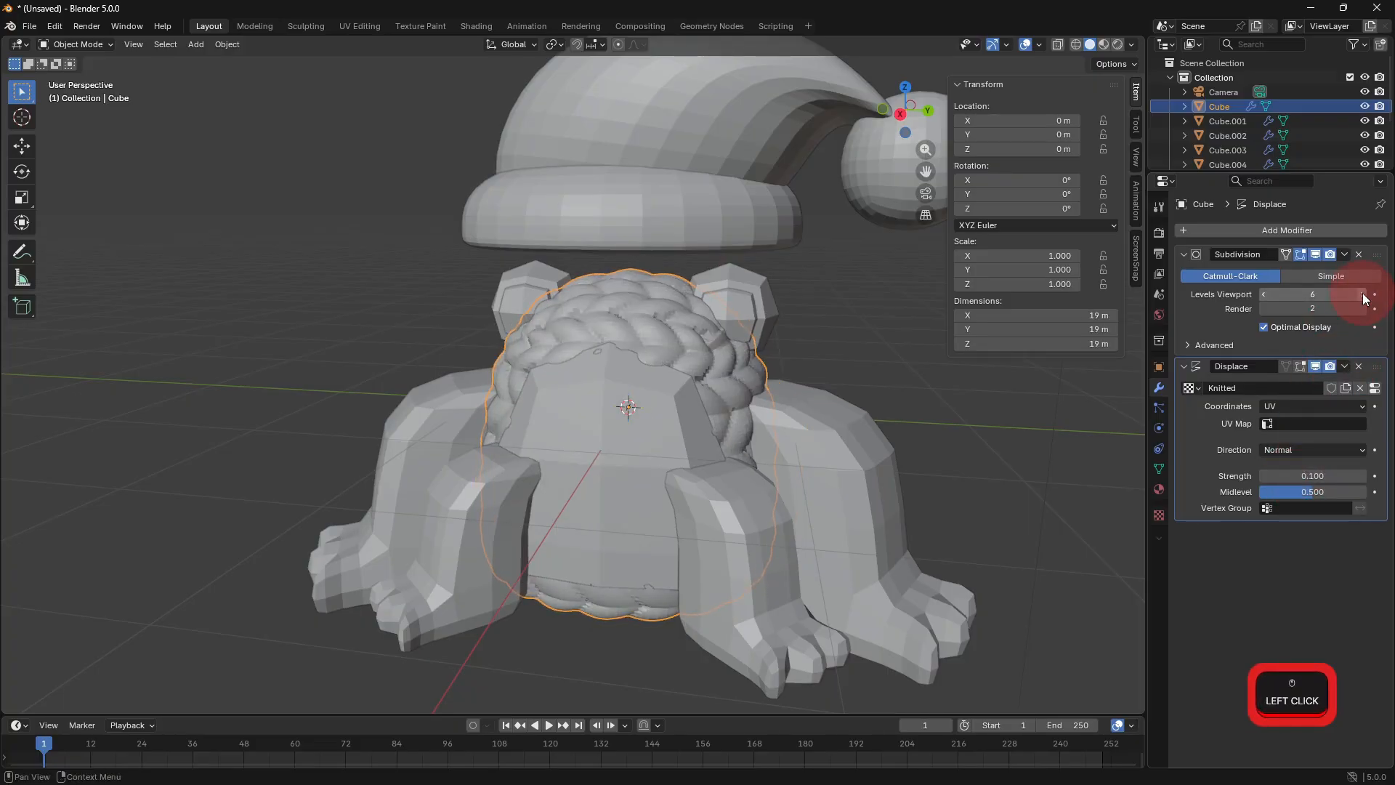
Add a Displace modifier to the mirrored limbs and assign the existing Knitted texture to it.
{"action": "left_click", "coordinate": [920, 465]}
{"action": "left_click", "coordinate": [1223, 231]}
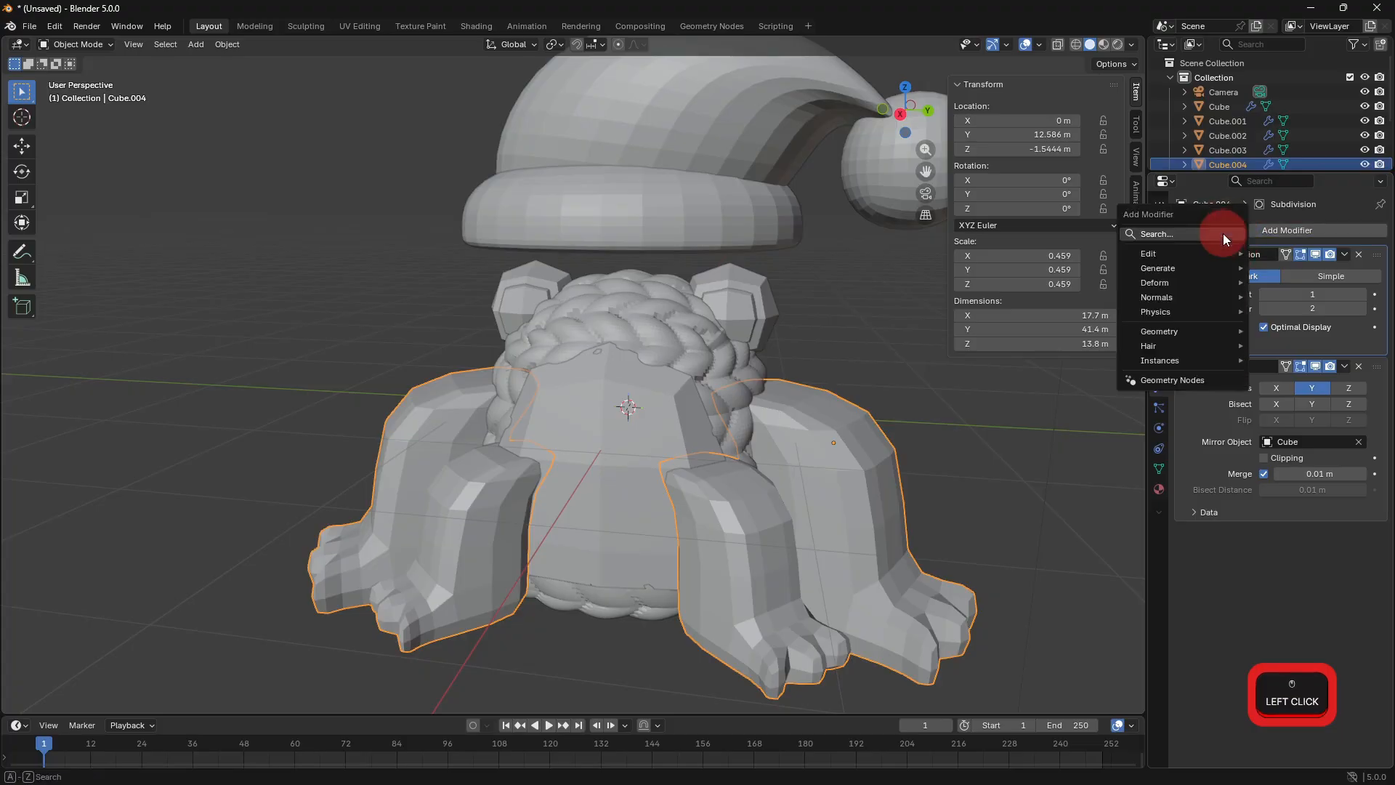
{"action": "left_click", "coordinate": [1192, 274]}
{"action": "left_click", "coordinate": [1198, 554]}
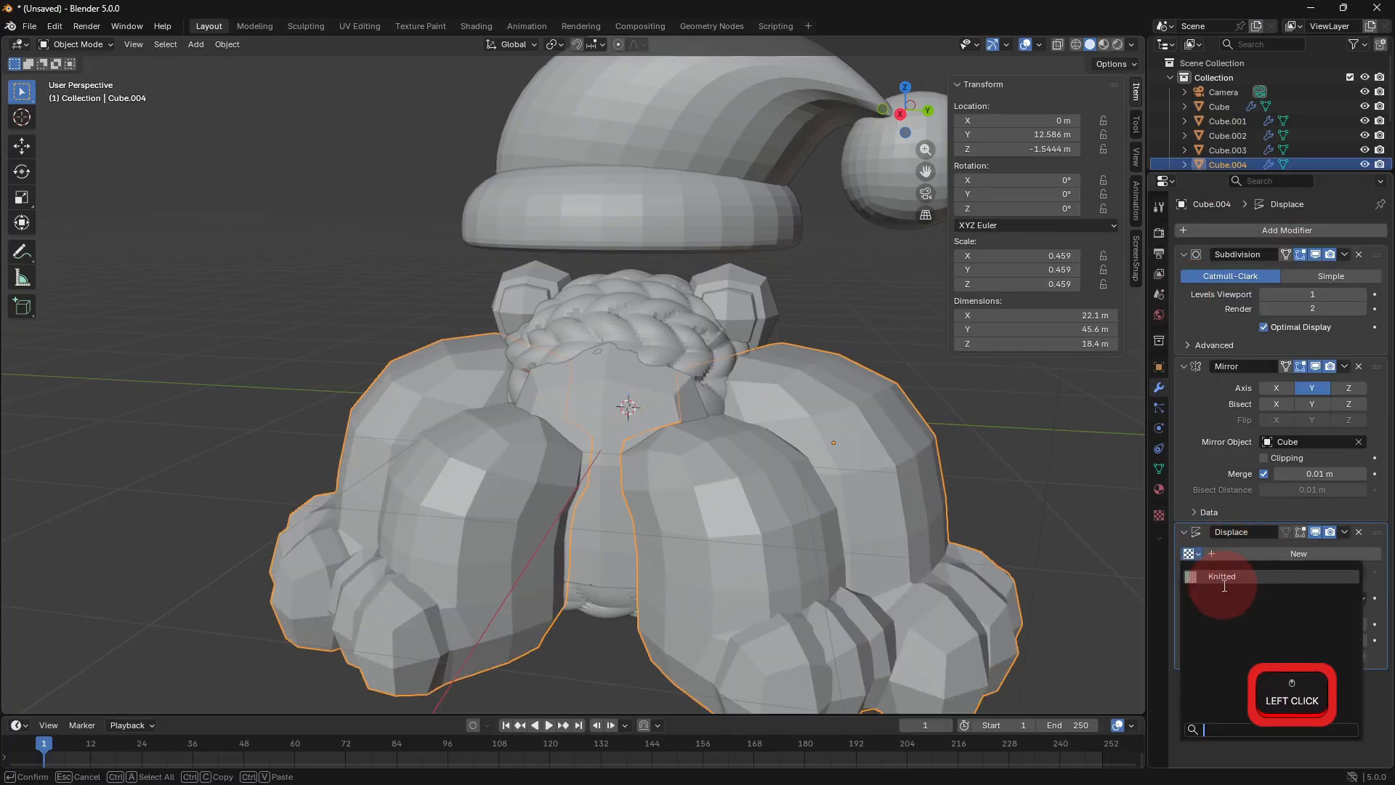
{"action": "left_click", "coordinate": [1227, 592]}
Set the limbs' Displace modifier to UV coordinates with a strength of 0.1.
{"action": "left_click", "coordinate": [1278, 572]}
{"action": "left_click", "coordinate": [1282, 638]}
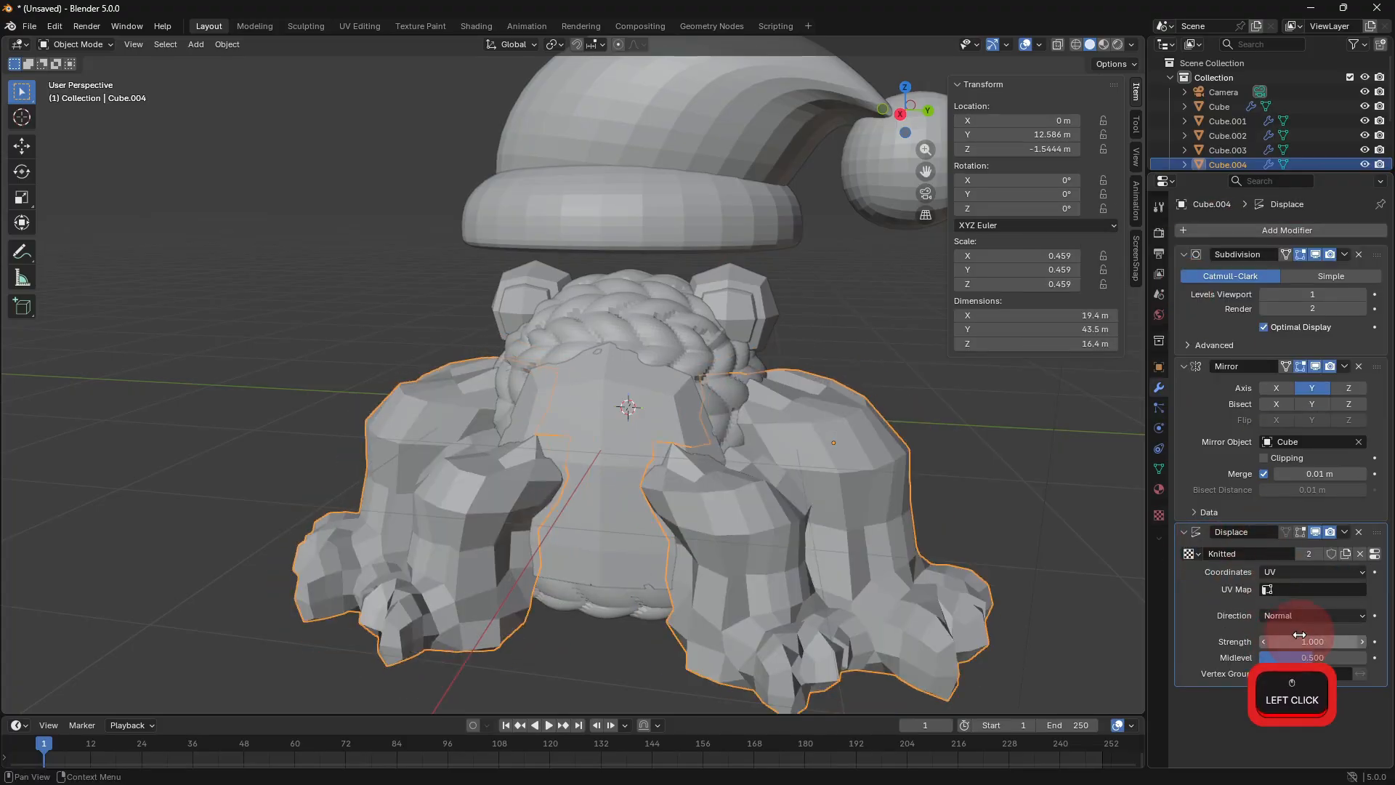
{"action": "type", "text": "0.1"}
{"action": "key", "text": "Return"}
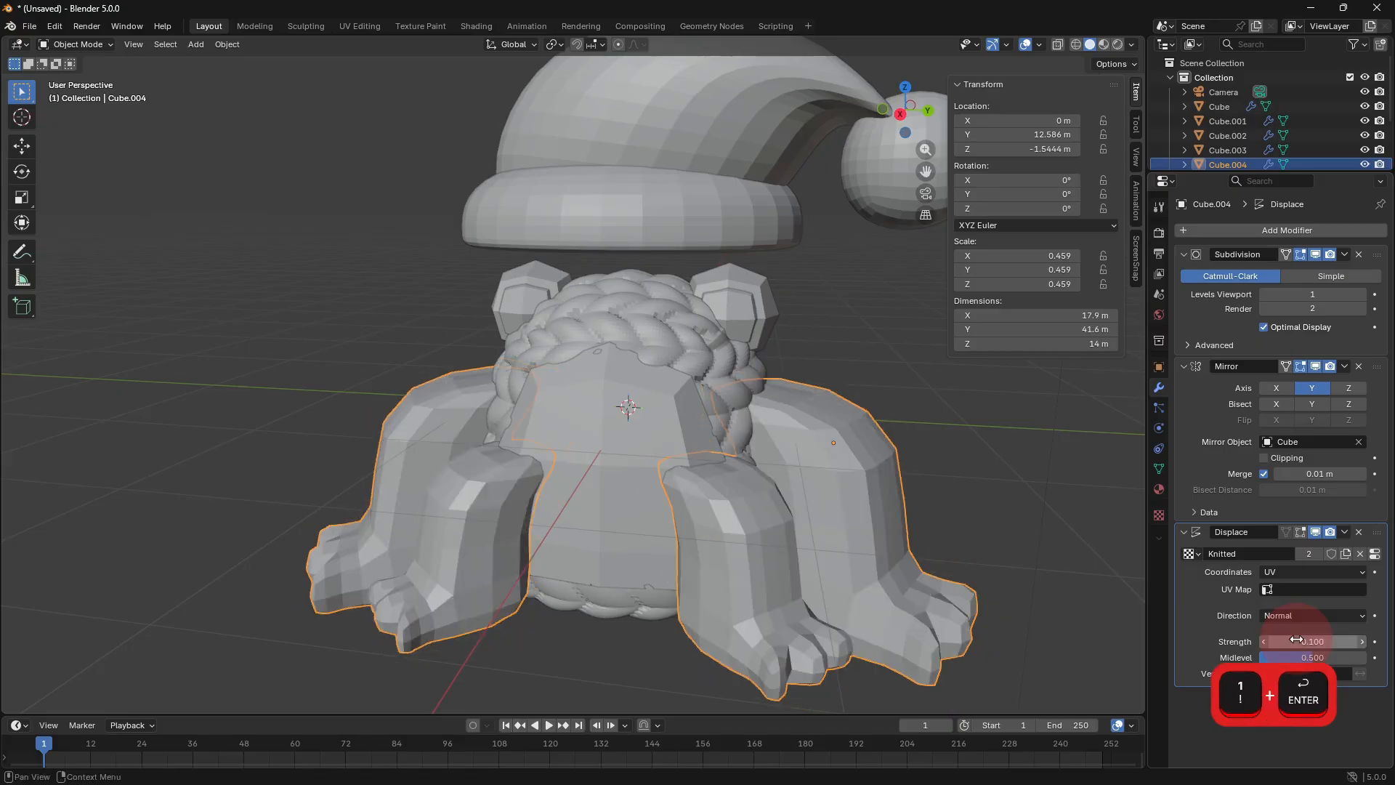
Raise the limbs' viewport subdivision level to 5.
{"action": "left_click", "coordinate": [1364, 296]}
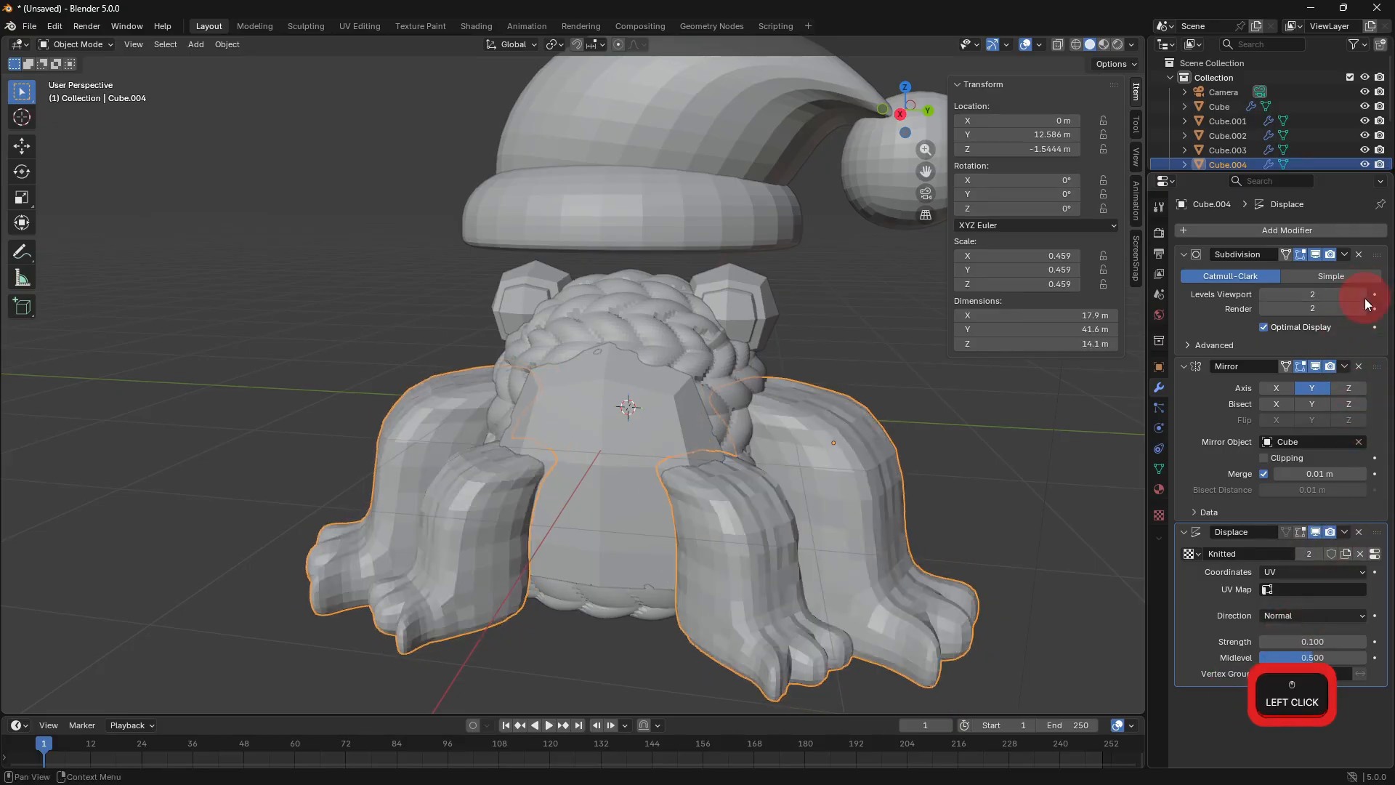
{"action": "left_click", "coordinate": [1365, 296]}
{"action": "left_click", "coordinate": [1364, 297]}
{"action": "left_click", "coordinate": [1365, 297]}
{"action": "scroll", "coordinate": [809, 481], "scroll_direction": "down", "scroll_amount": 1}
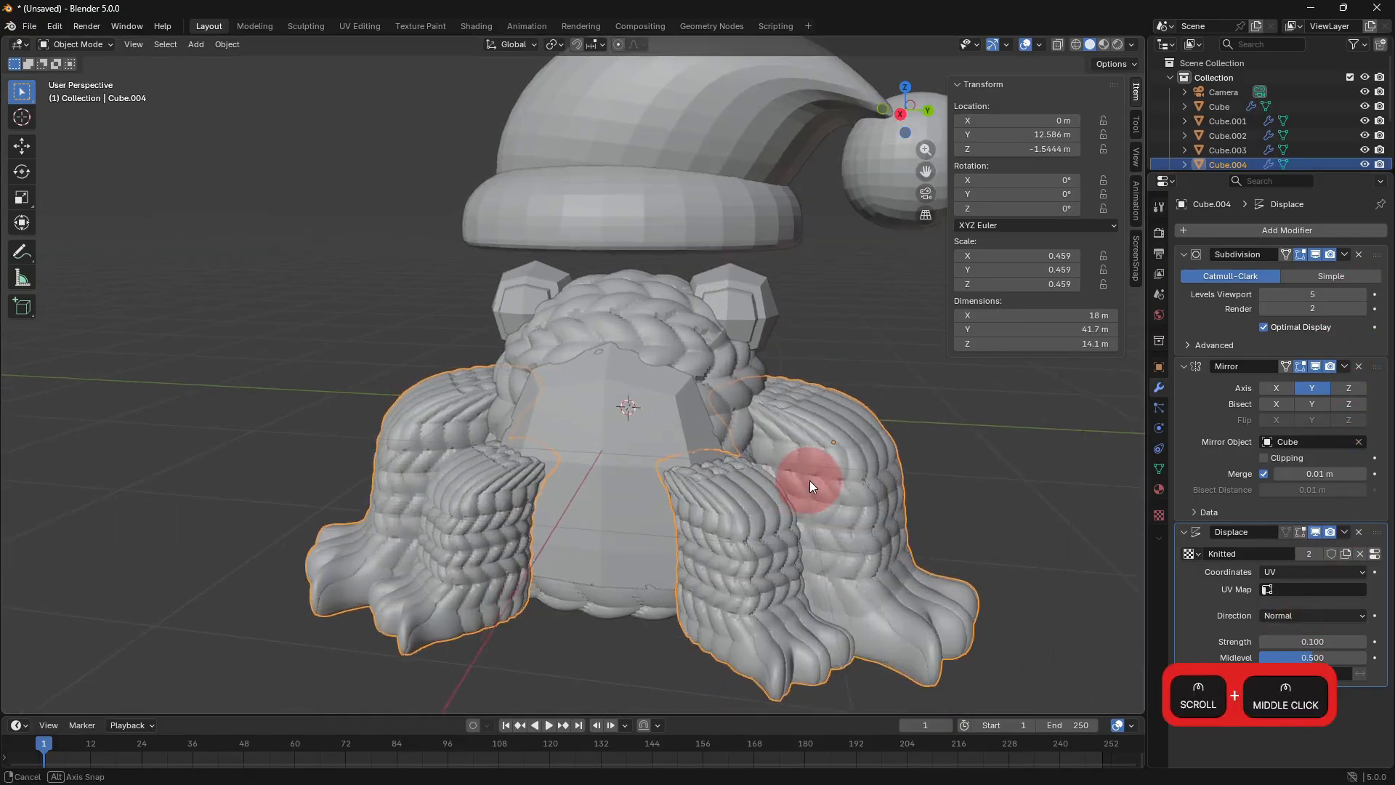
{"action": "middle_click_drag", "start_coordinate": [810, 481], "coordinate": [692, 498]}
Add a Displace modifier to the belly patch and assign the Knitted texture to it.
{"action": "left_click", "coordinate": [827, 468]}
{"action": "middle_click_drag", "start_coordinate": [827, 468], "coordinate": [865, 468]}
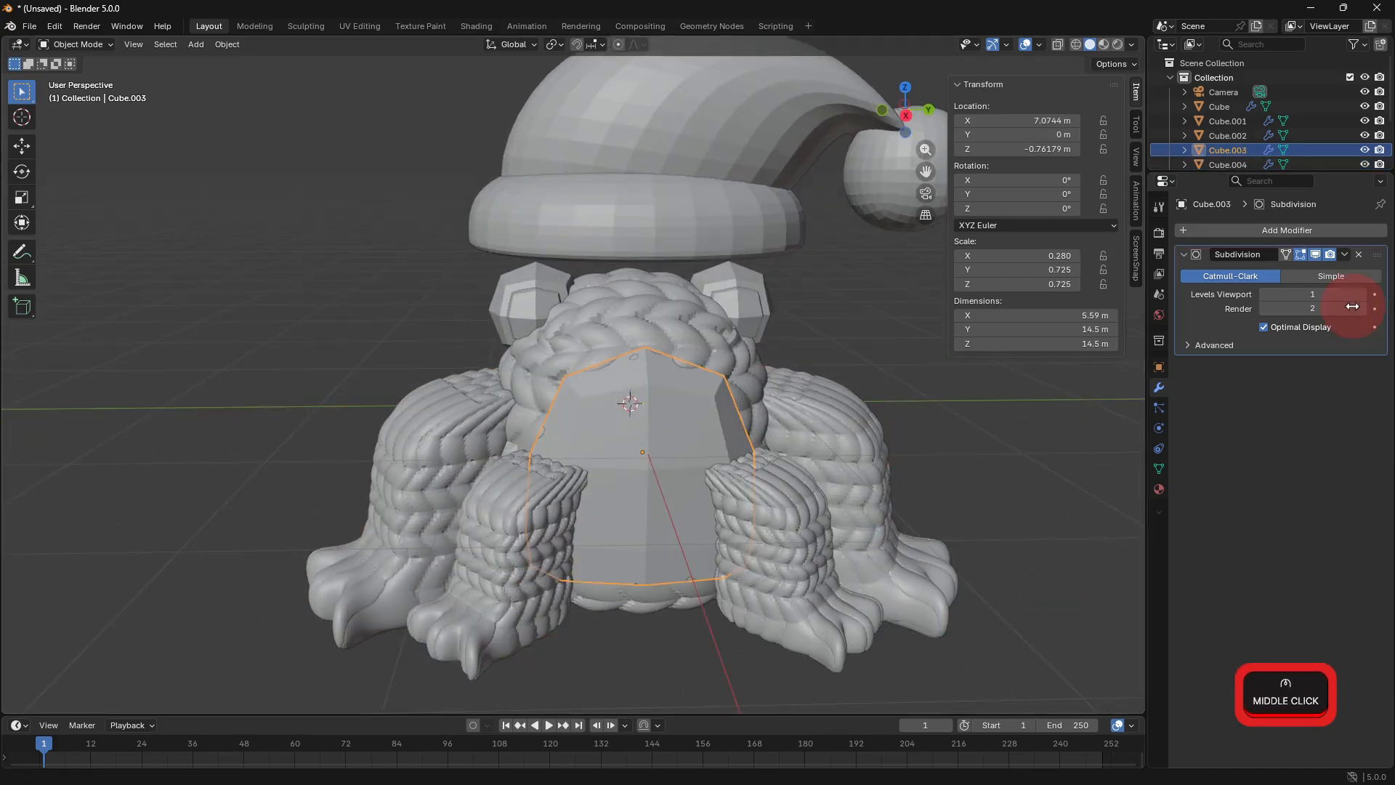
{"action": "left_click", "coordinate": [1255, 233]}
{"action": "left_click", "coordinate": [1206, 486]}
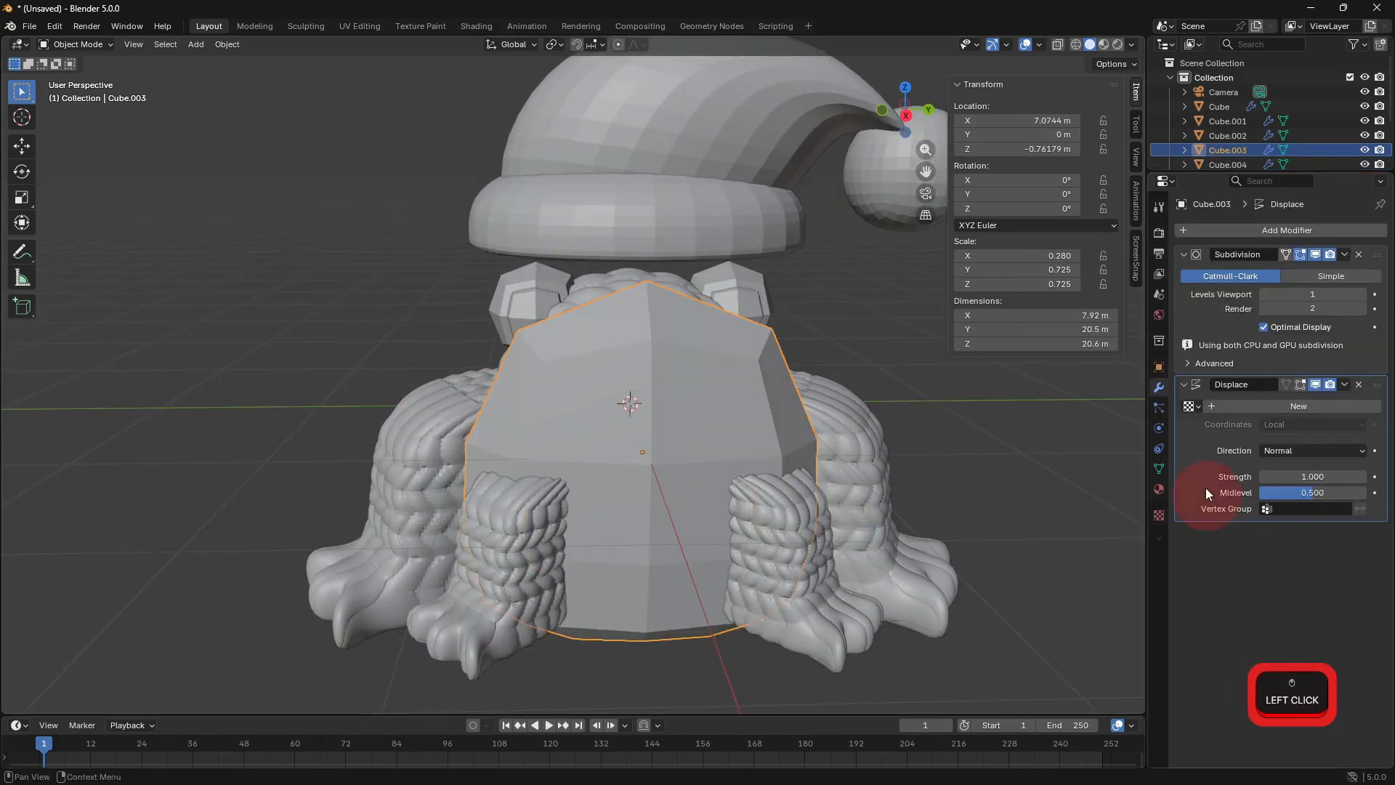
{"action": "left_click", "coordinate": [1204, 404]}
{"action": "left_click", "coordinate": [1254, 451]}
Set the belly patch's Displace modifier to UV coordinates with a strength of 0.1.
{"action": "left_click", "coordinate": [1283, 407]}
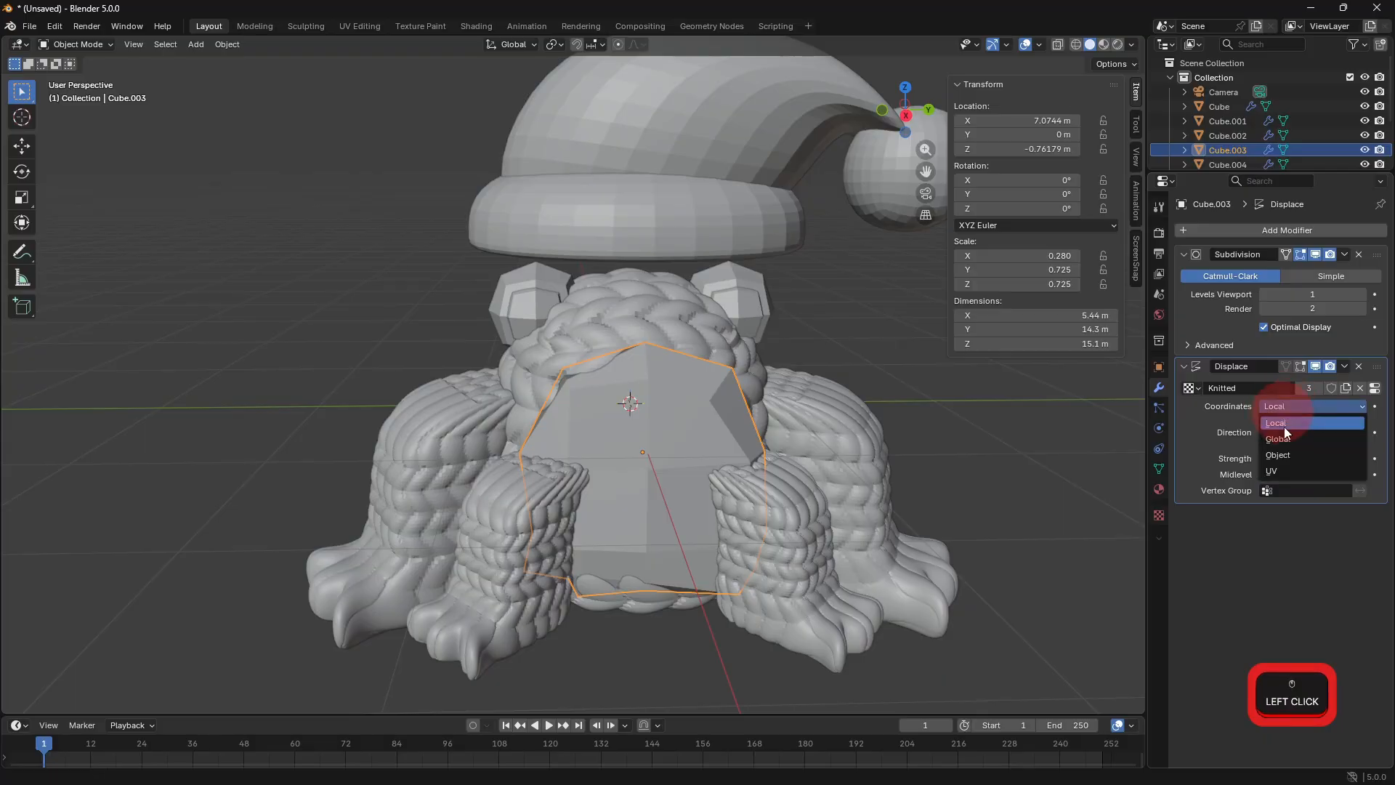
{"action": "left_click", "coordinate": [1272, 471]}
{"action": "type", "text": "0.5"}
{"action": "key", "text": "Return"}
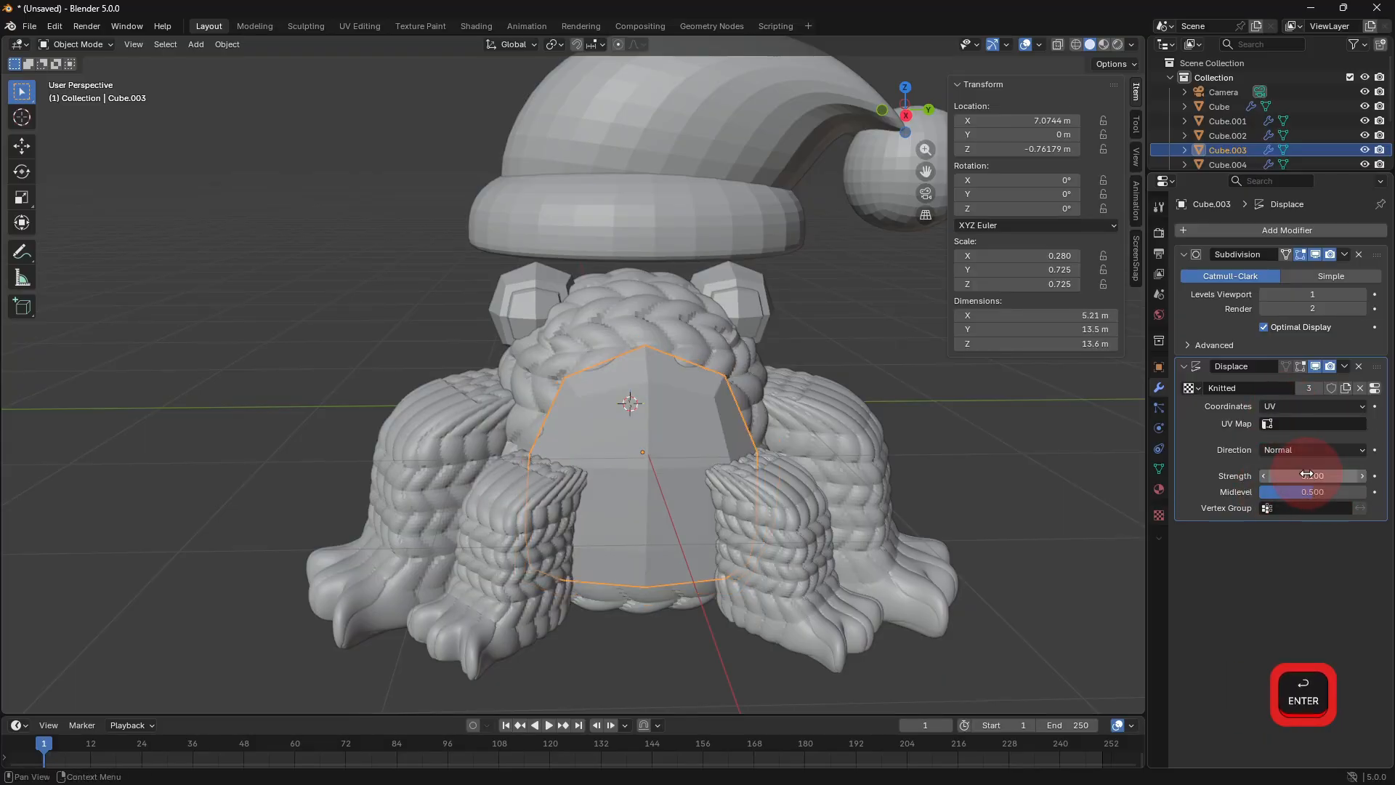
Raise the belly patch's viewport subdivision level to 6.
{"action": "left_click", "coordinate": [1364, 295]}
{"action": "left_click", "coordinate": [1363, 294]}
{"action": "left_click", "coordinate": [1363, 294]}
{"action": "left_click", "coordinate": [1364, 294]}
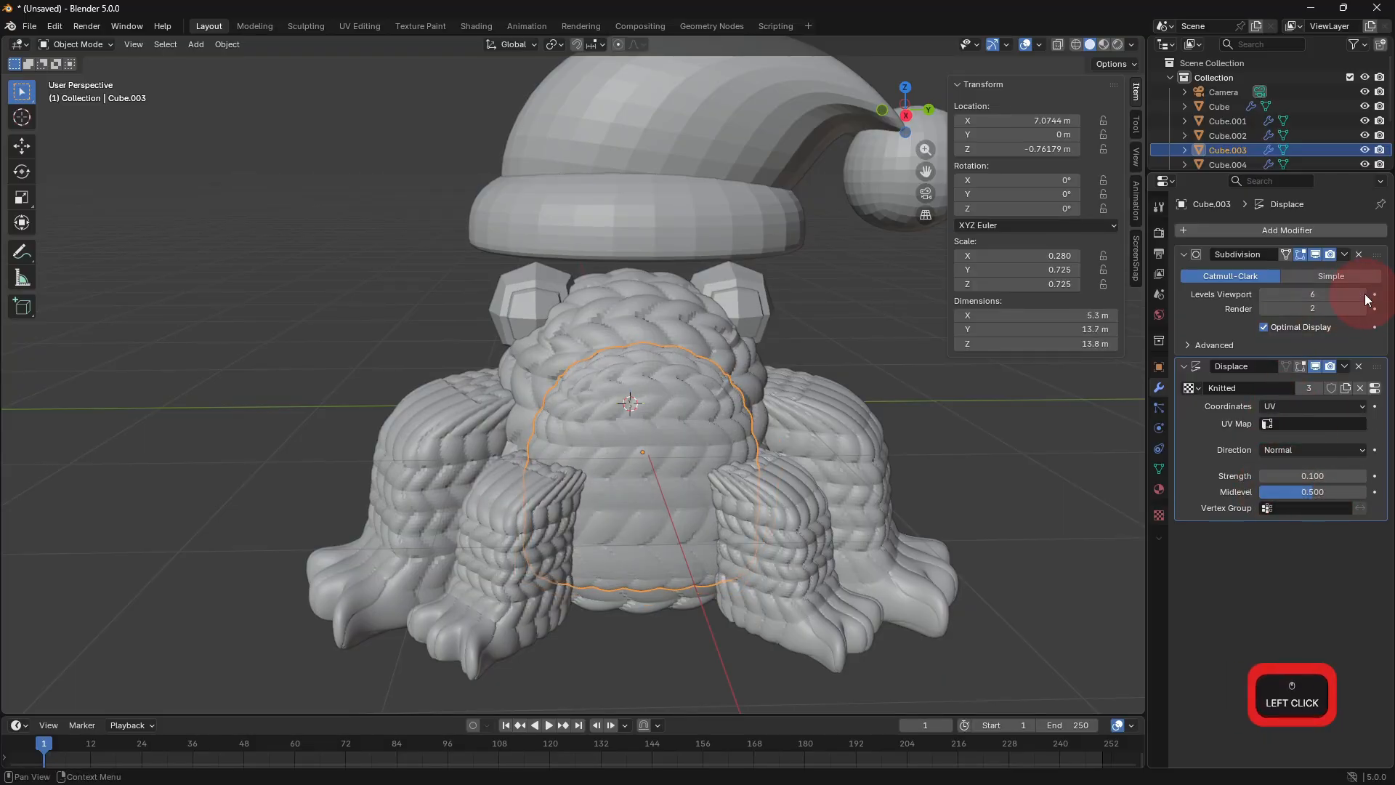
{"action": "left_click", "coordinate": [1364, 294]}
{"action": "middle_click_drag", "start_coordinate": [574, 591], "coordinate": [550, 556]}
Add a Displace modifier to the outer ears and assign the Knitted texture to it.
{"action": "left_click", "coordinate": [730, 321]}
{"action": "middle_click_drag", "start_coordinate": [730, 321], "coordinate": [755, 393]}
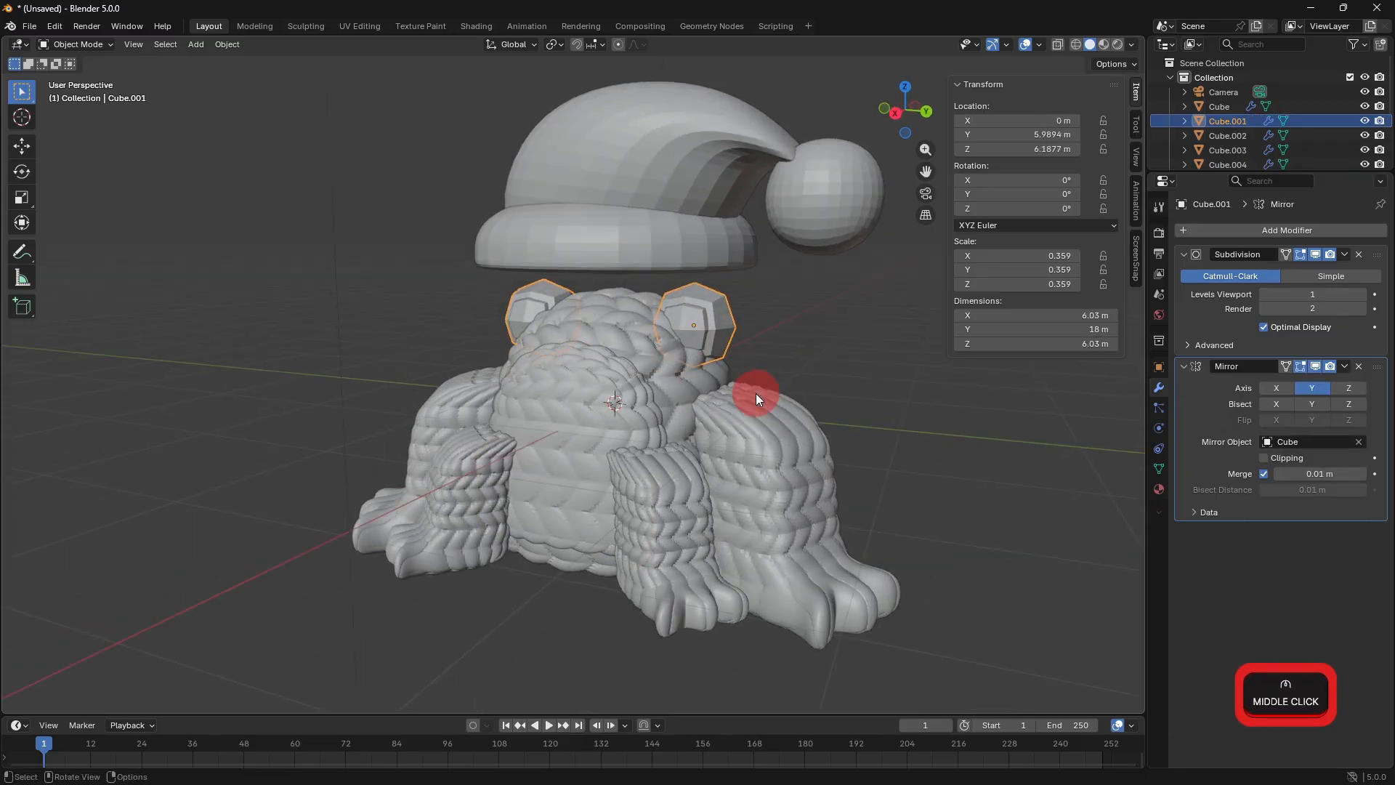
{"action": "left_click", "coordinate": [1321, 230]}
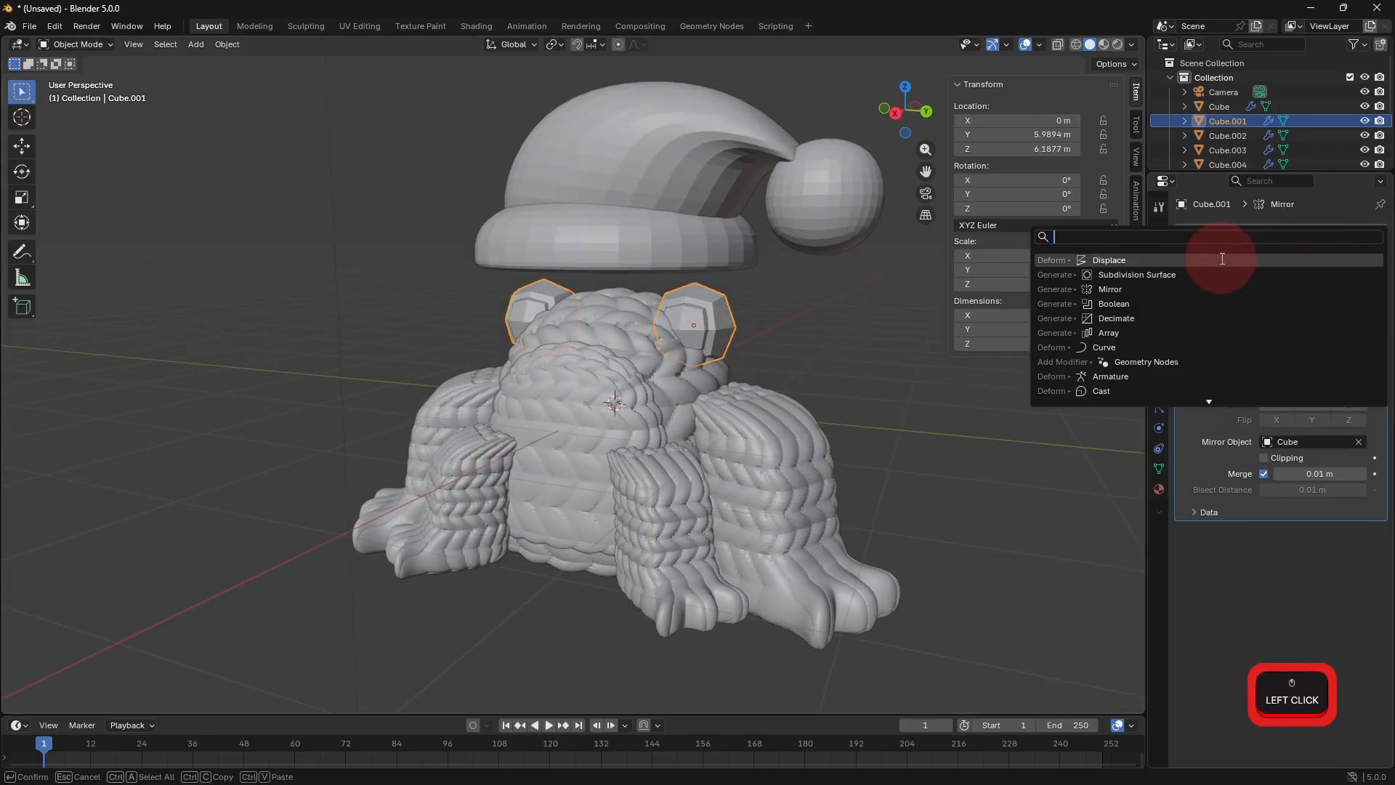
{"action": "left_click", "coordinate": [1244, 461]}
{"action": "left_click", "coordinate": [1191, 553]}
{"action": "left_click", "coordinate": [1233, 576]}
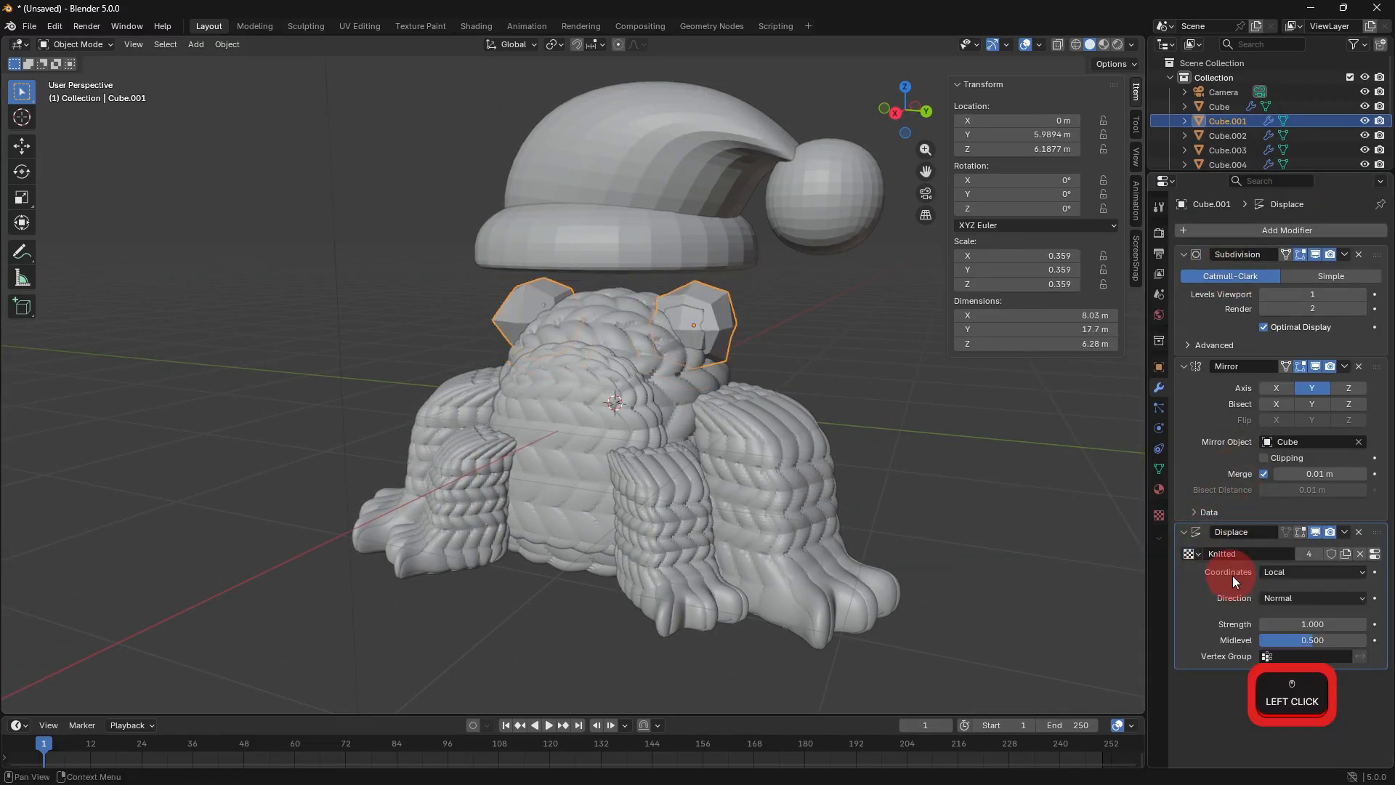
Set the outer ears' Displace modifier to UV coordinates with strength 0.1 and raise their viewport subdivision level until the knit pattern is detailed.
{"action": "left_click", "coordinate": [1285, 573]}
{"action": "left_click", "coordinate": [1291, 639]}
{"action": "type", "text": "0.1"}
{"action": "key", "text": "Return"}
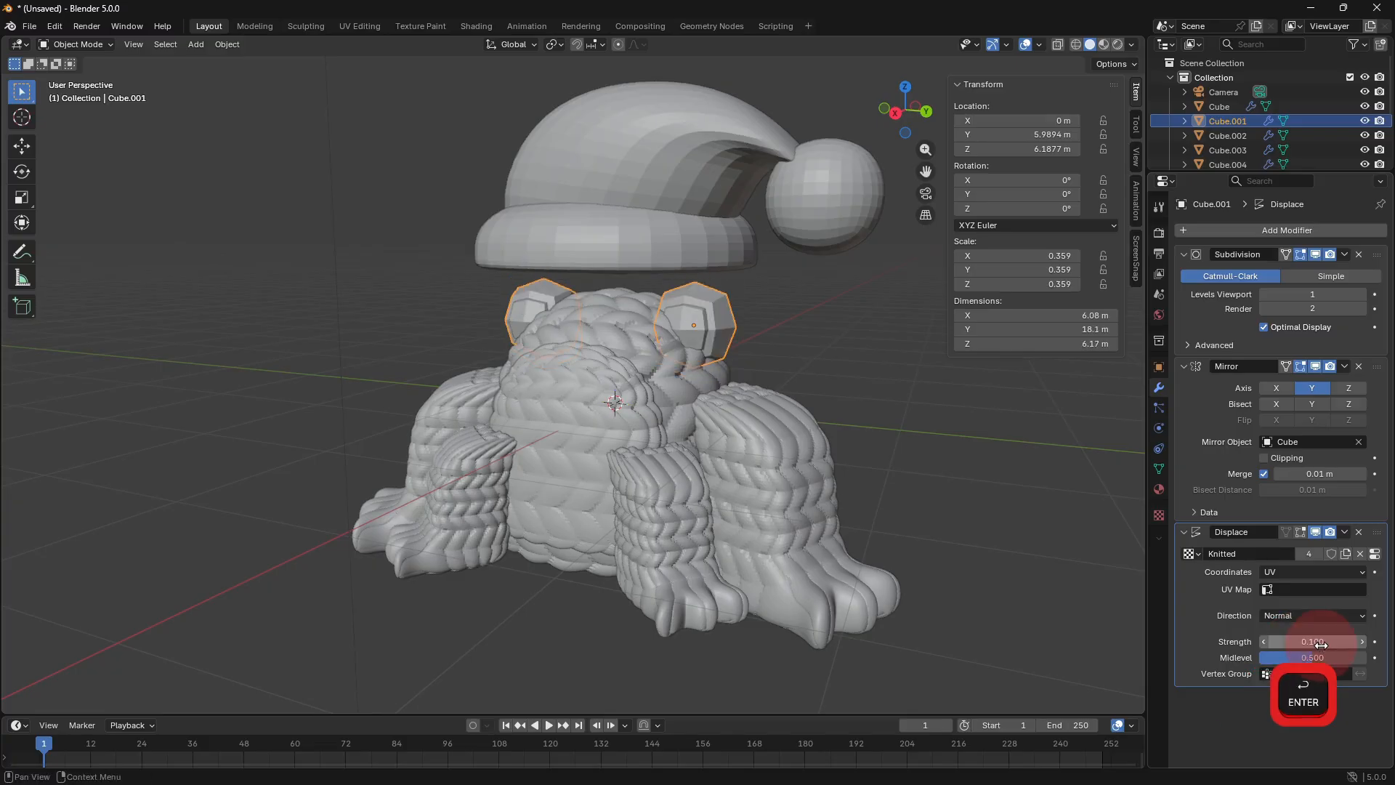
{"action": "left_click", "coordinate": [1358, 292]}
{"action": "left_click", "coordinate": [1358, 292]}
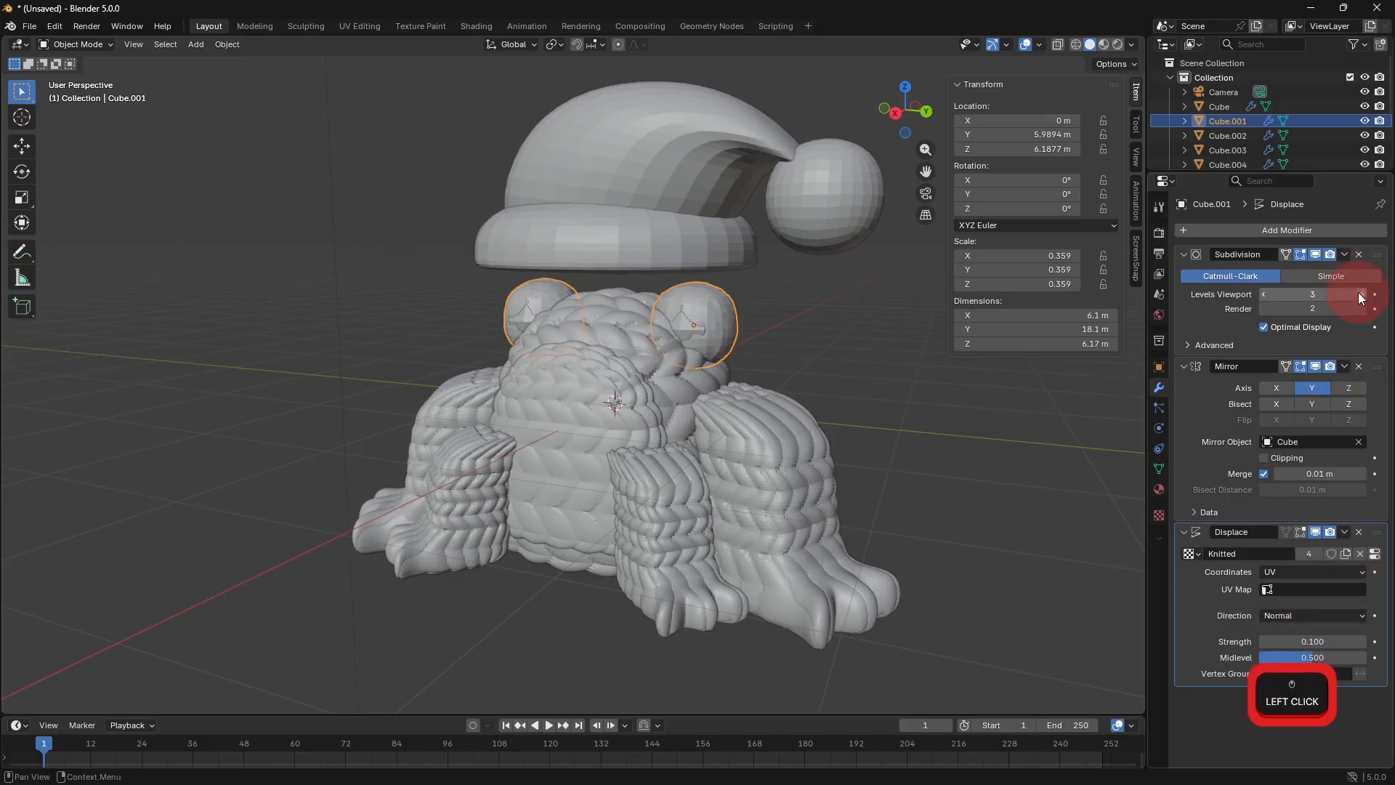
Add a Displace modifier to the inner ears and assign the Knitted texture to it.
{"action": "left_click", "coordinate": [691, 329]}
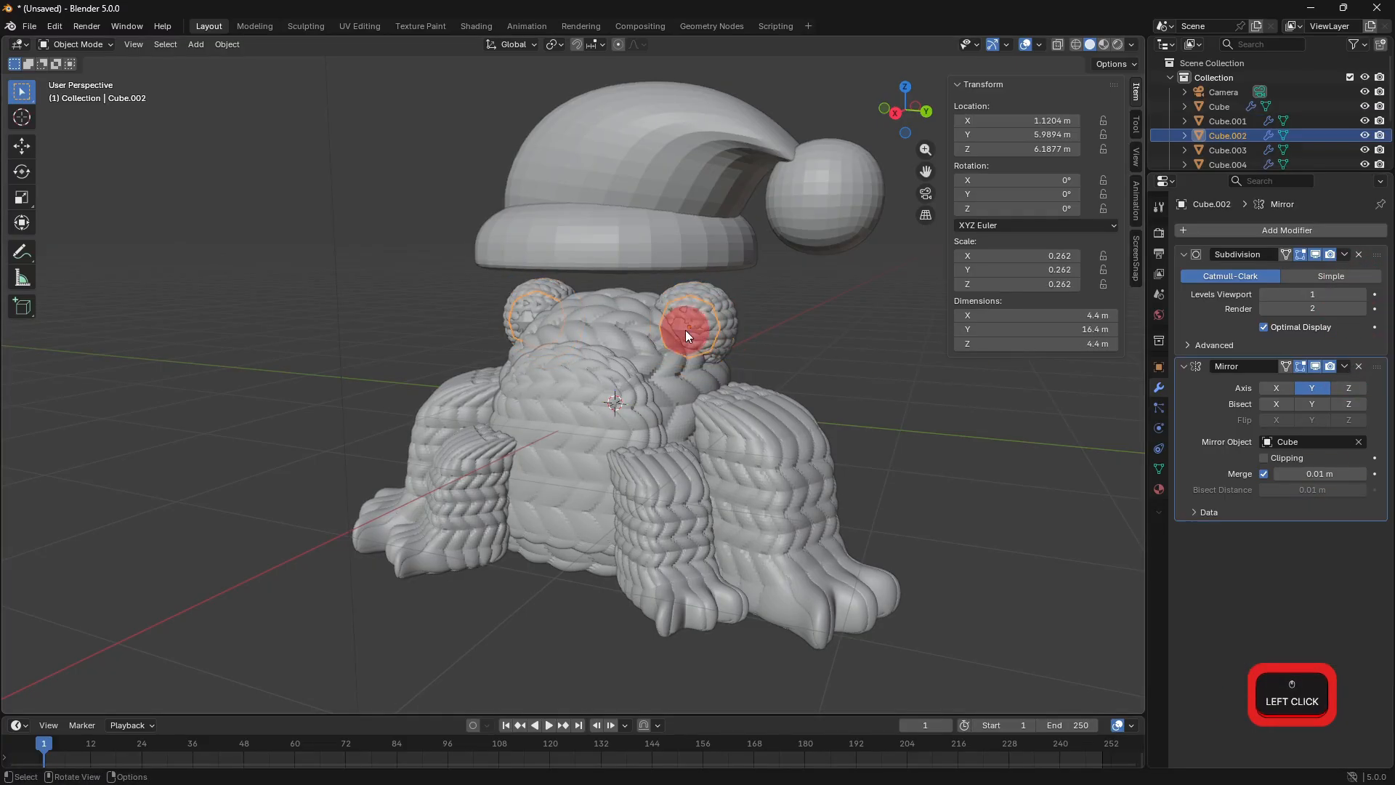
{"action": "left_click", "coordinate": [1186, 229]}
{"action": "left_click", "coordinate": [1184, 226]}
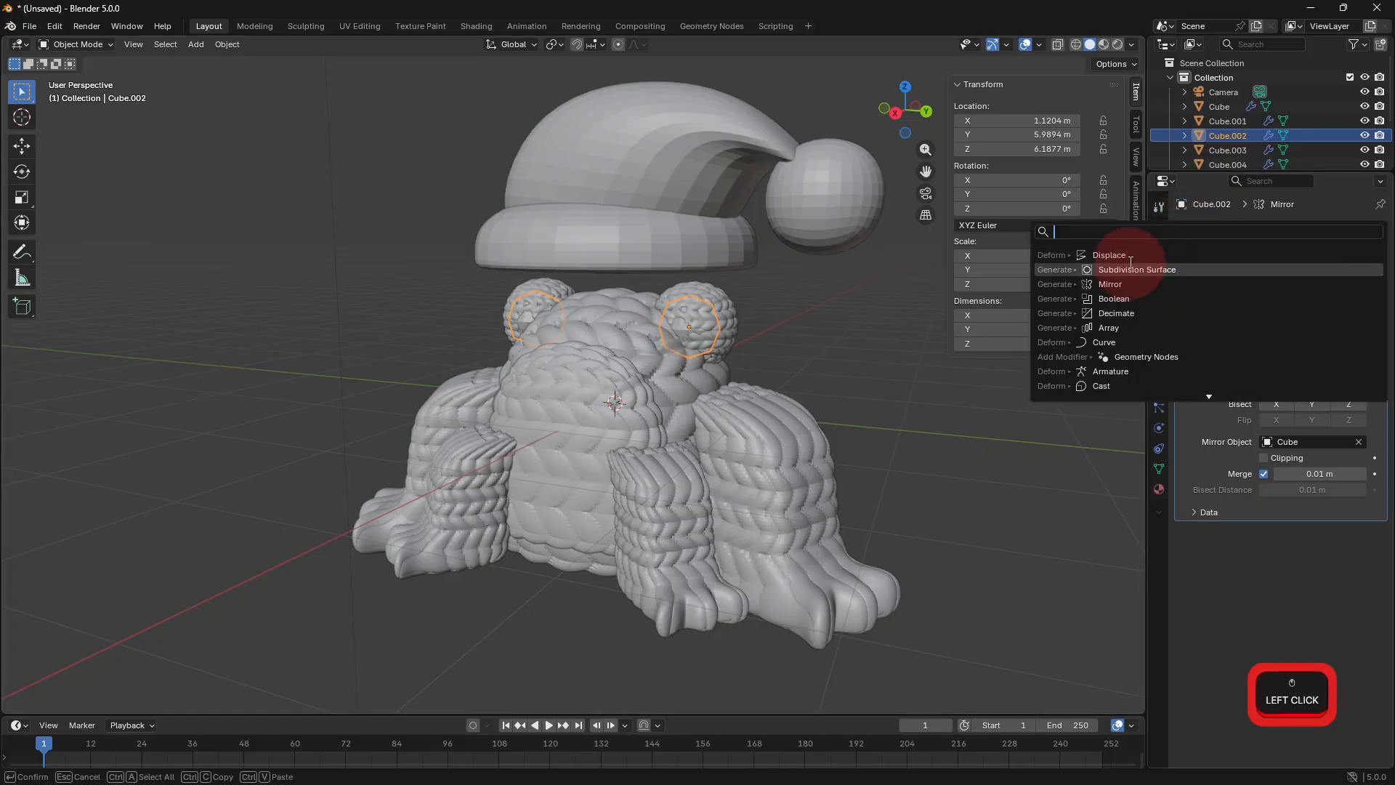
{"action": "left_click", "coordinate": [1130, 254]}
{"action": "left_click", "coordinate": [1200, 555]}
{"action": "left_click", "coordinate": [1221, 577]}
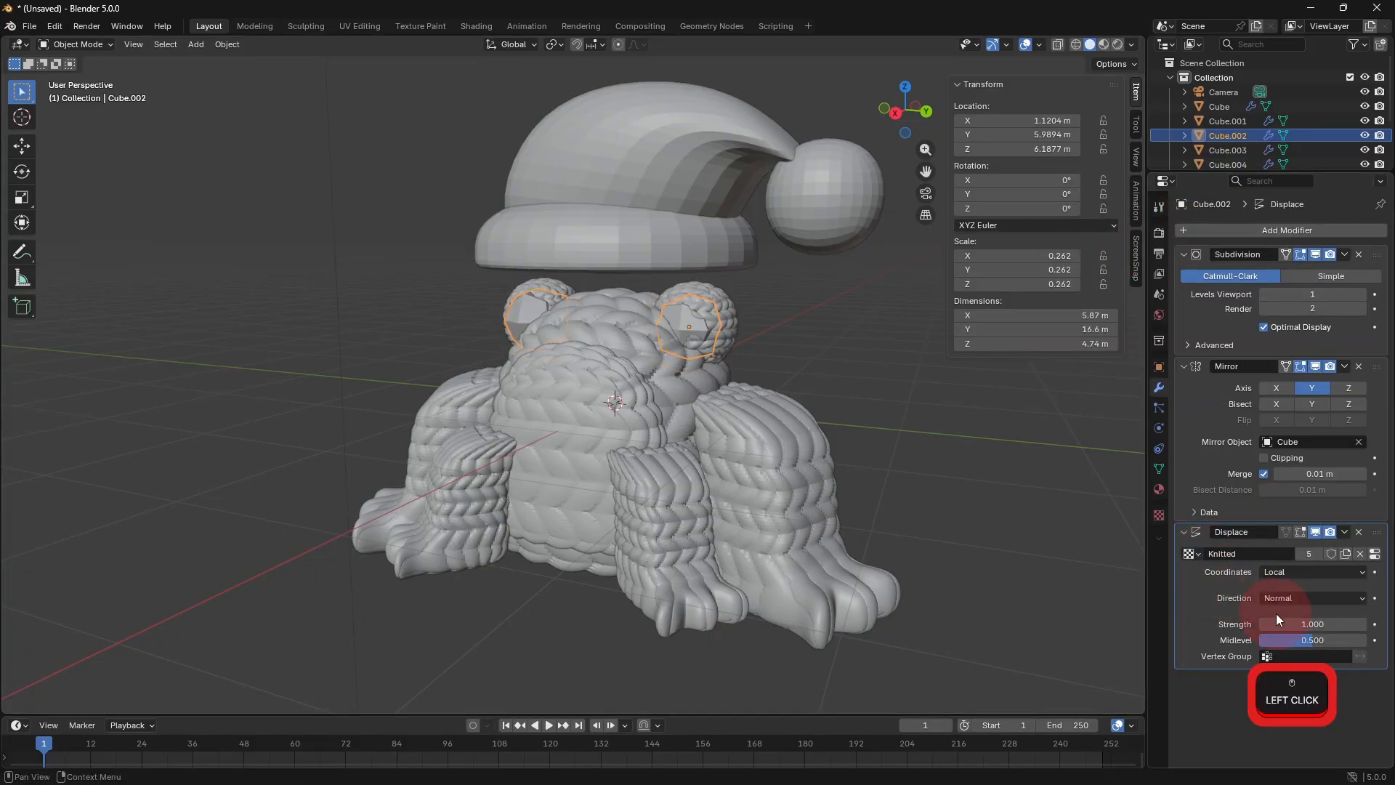
Set the inner ears' Displace modifier to UV coordinates with strength 0.1 and their viewport subdivision level to 6.
{"action": "left_click", "coordinate": [1292, 573]}
{"action": "left_click", "coordinate": [1275, 643]}
{"action": "left_click", "coordinate": [1276, 643]}
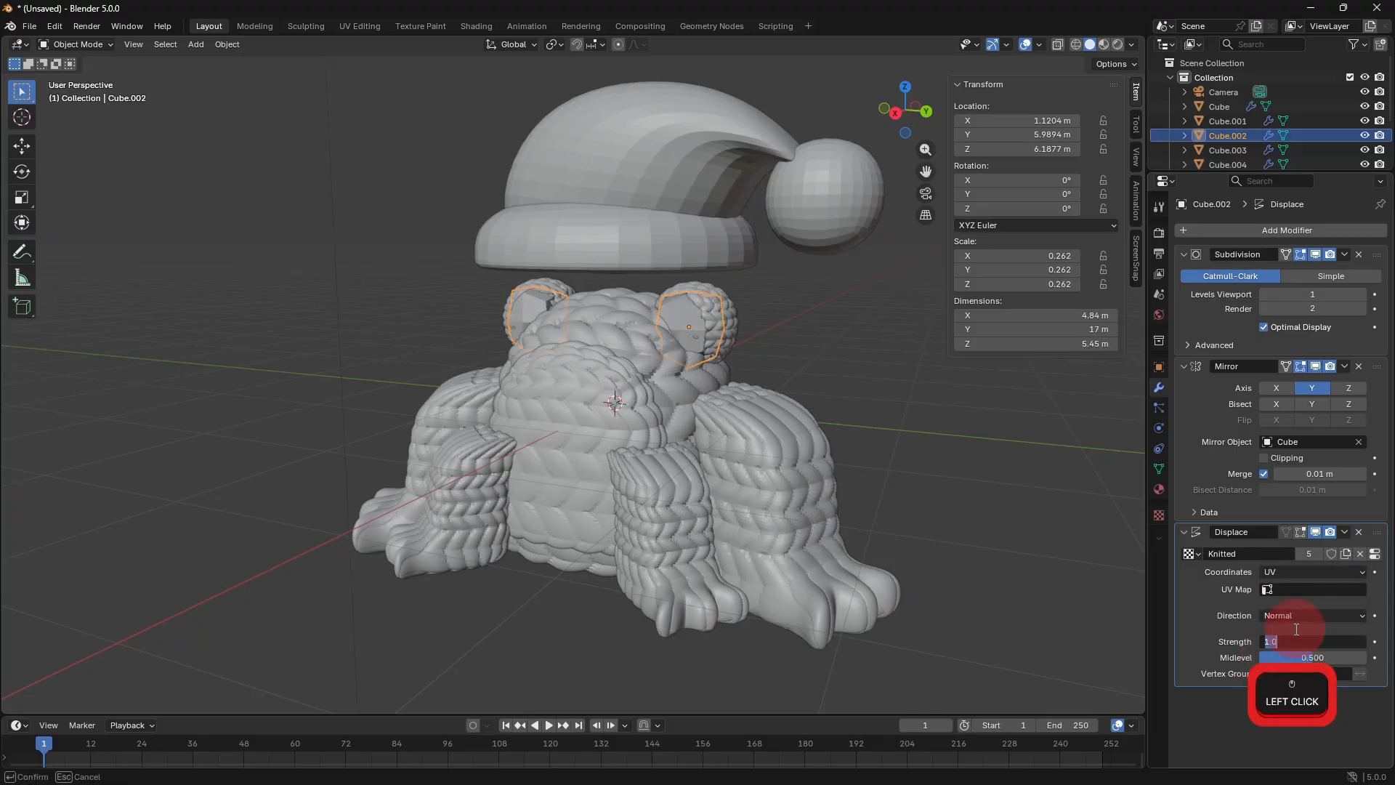
{"action": "type", "text": "0.1"}
{"action": "key", "text": "Return"}
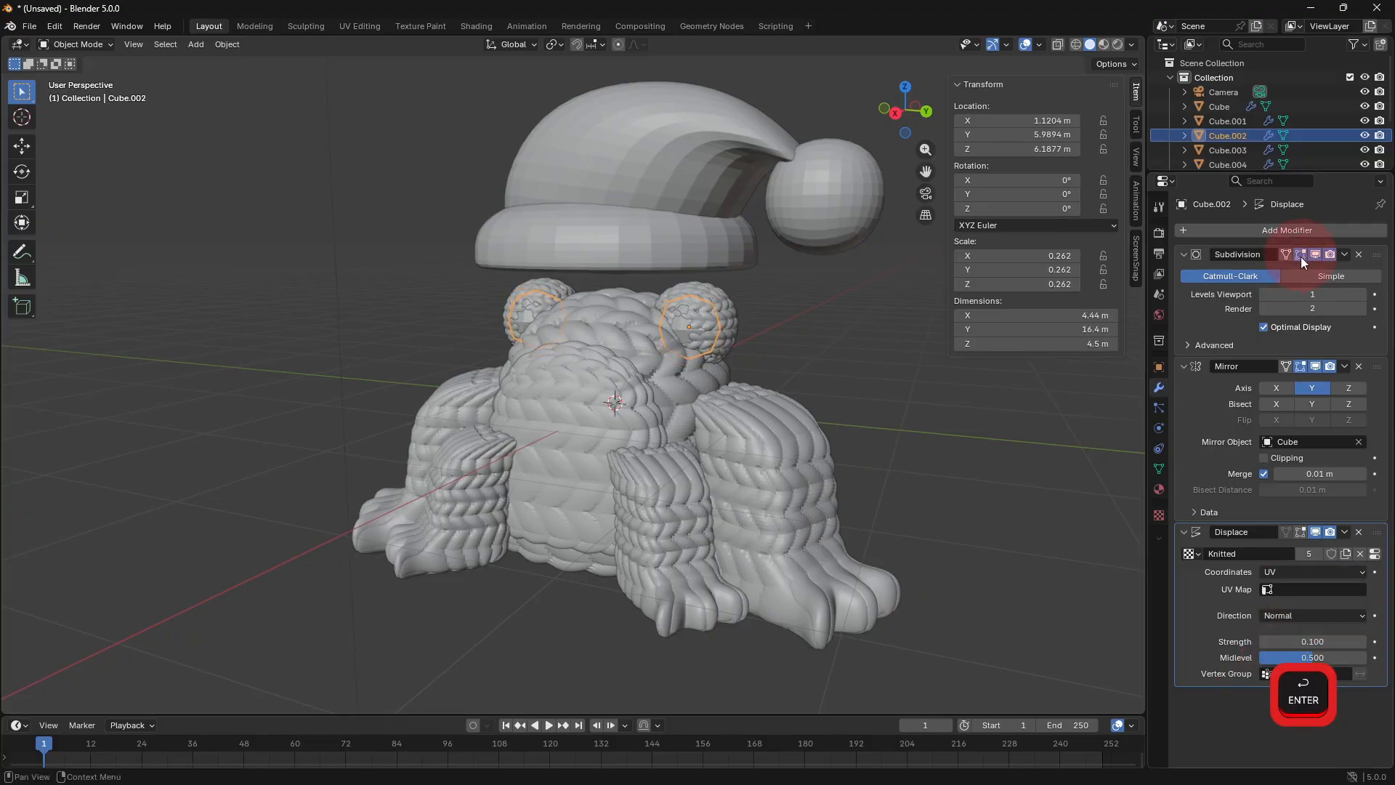
{"action": "left_click", "coordinate": [1362, 295]}
{"action": "left_click", "coordinate": [1363, 295]}
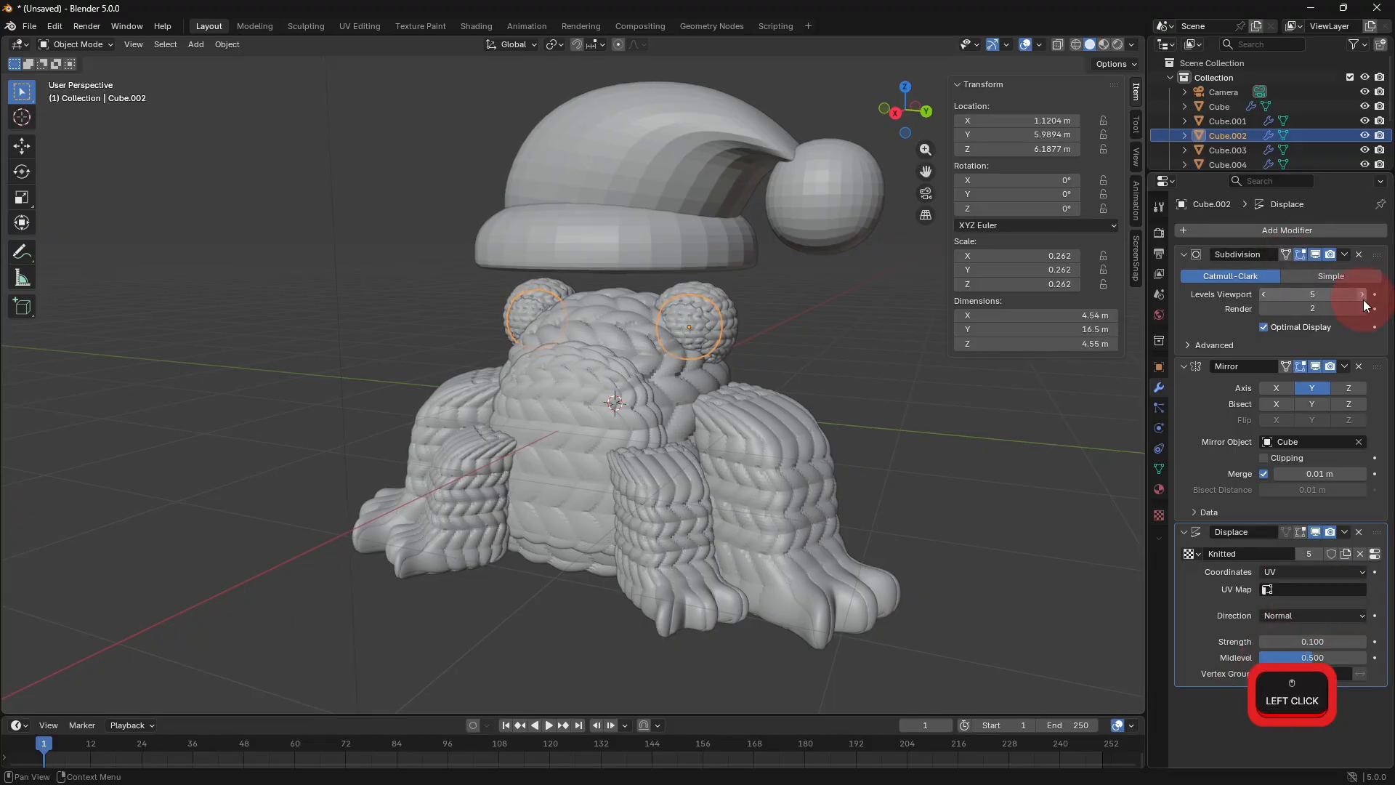
Add a Displace modifier to the hat brim and assign the Knitted texture to it.
{"action": "left_click", "coordinate": [682, 253]}
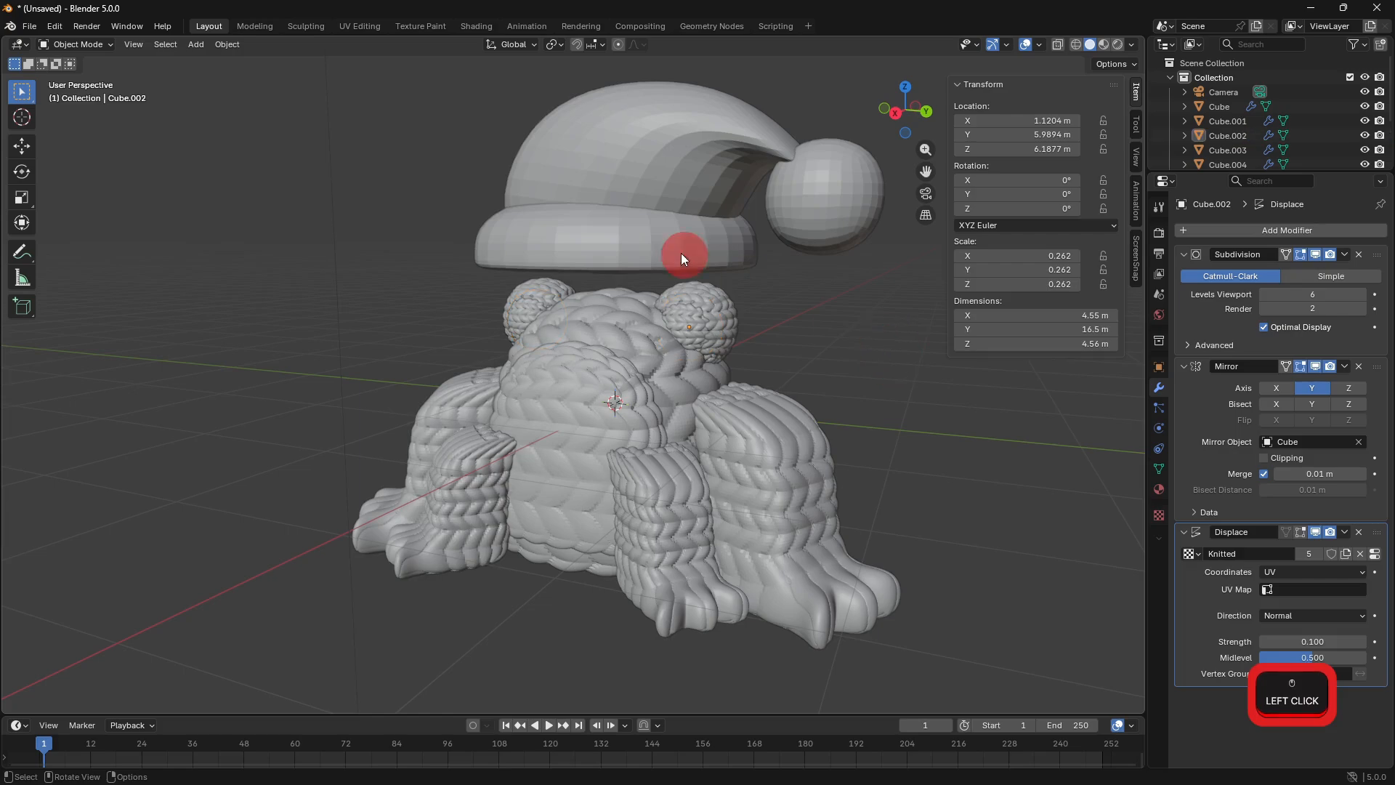
{"action": "left_click", "coordinate": [1205, 228]}
{"action": "left_click", "coordinate": [1160, 259]}
{"action": "left_click", "coordinate": [1188, 409]}
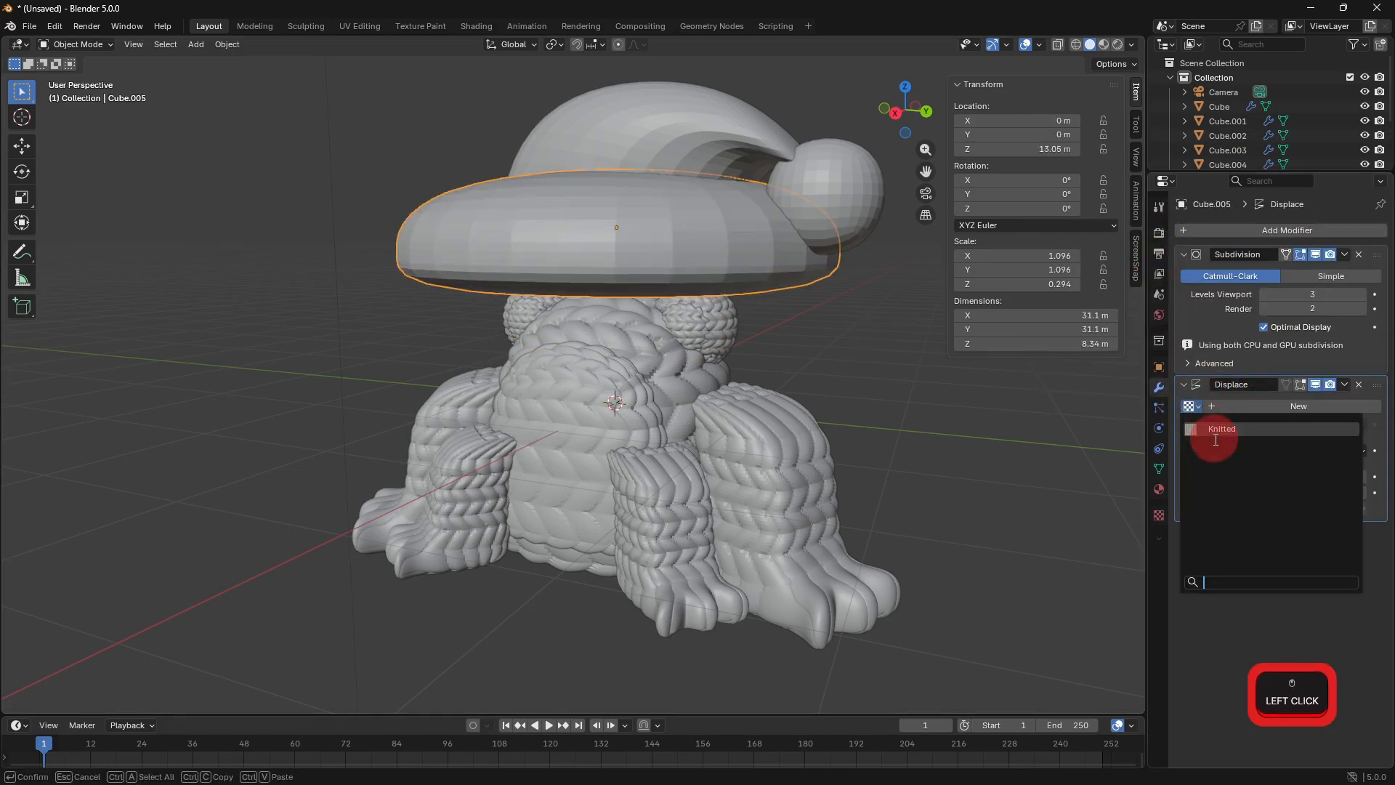
{"action": "left_click", "coordinate": [1218, 429]}
Set the hat brim's Displace modifier to UV coordinates with strength 0.1 and its viewport subdivision level to 6.
{"action": "left_click", "coordinate": [1281, 409]}
{"action": "left_click", "coordinate": [1305, 473]}
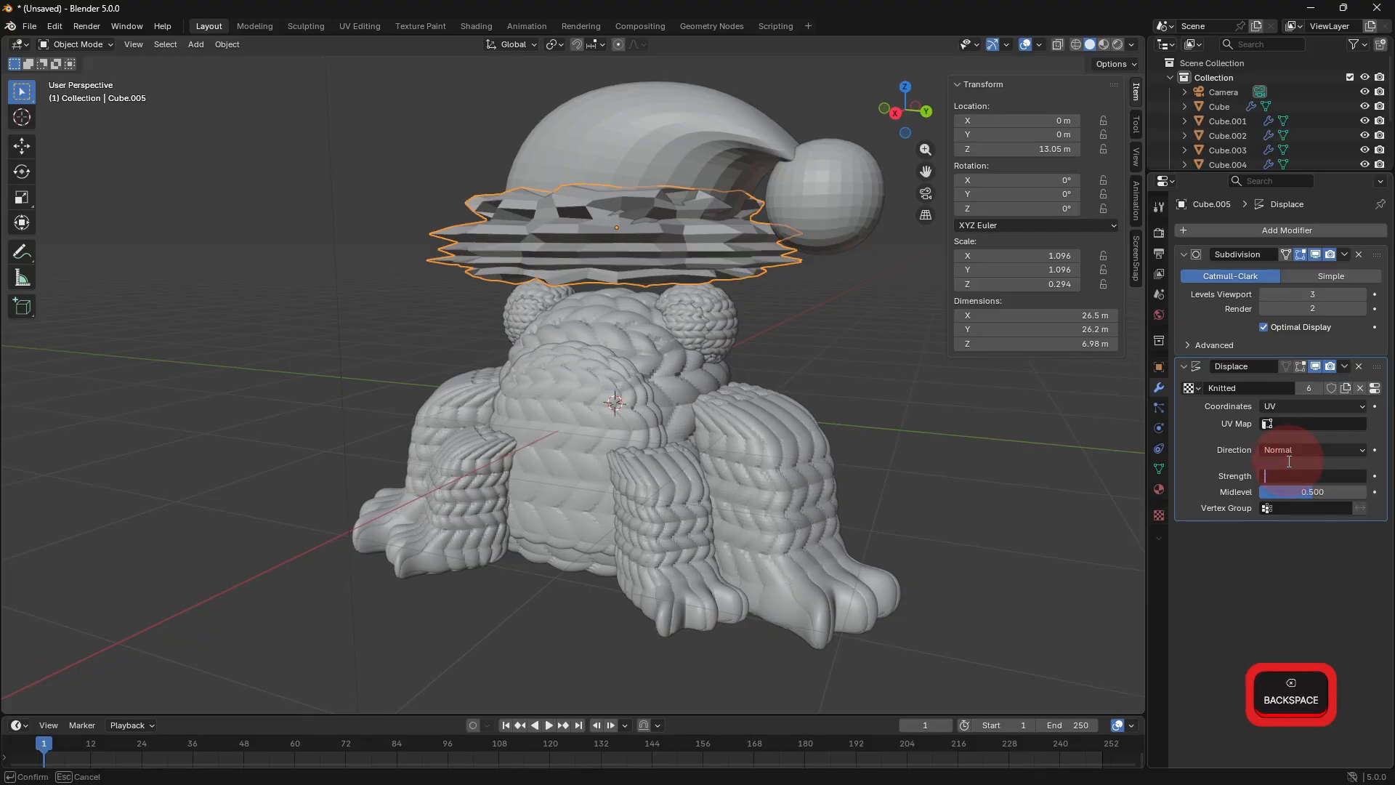
{"action": "type", "text": "0.1"}
{"action": "key", "text": "Return"}
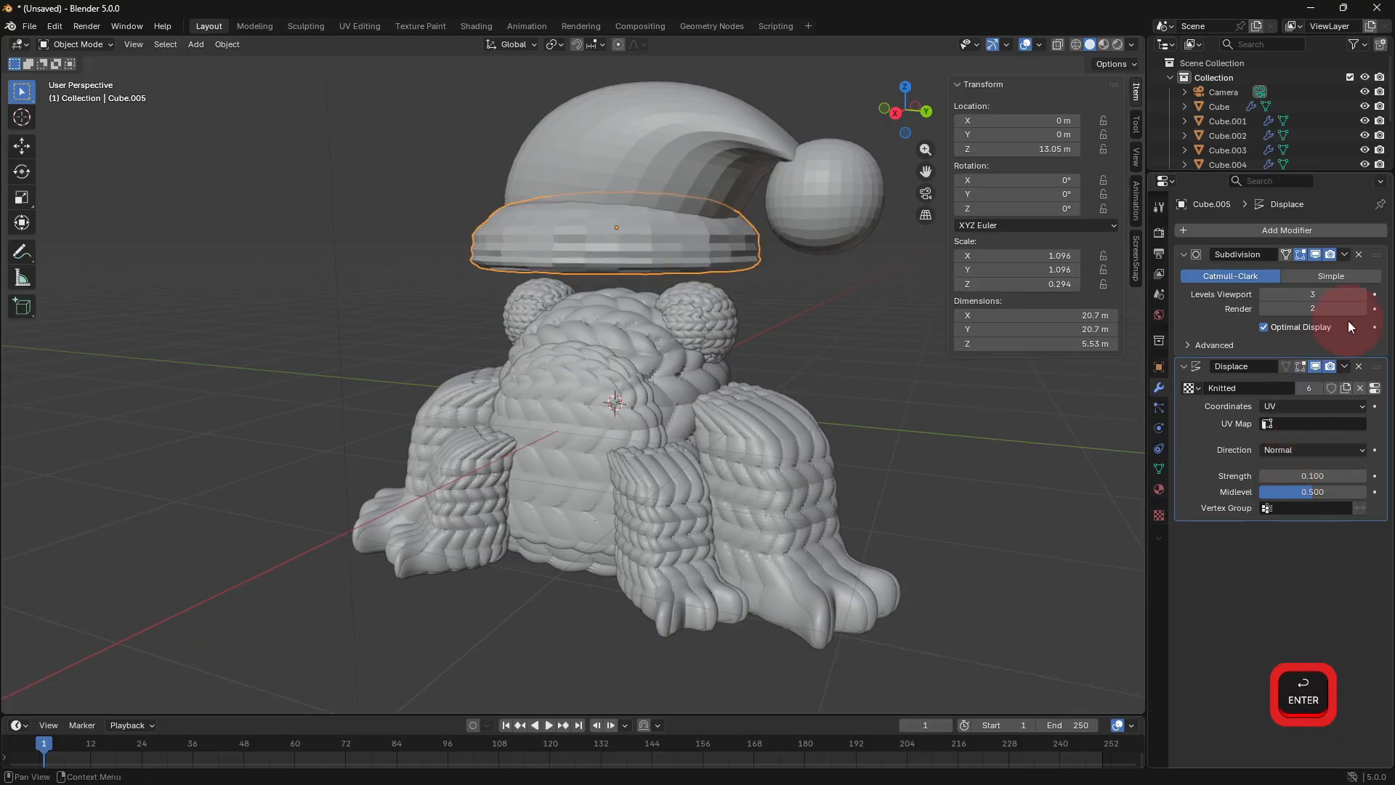
{"action": "left_click", "coordinate": [1360, 298]}
{"action": "left_click", "coordinate": [1360, 298]}
Select all of the hat brim's faces in the UV Editing workspace and enable its Displace modifier display in edit mode.
{"action": "key", "text": "Tab"}
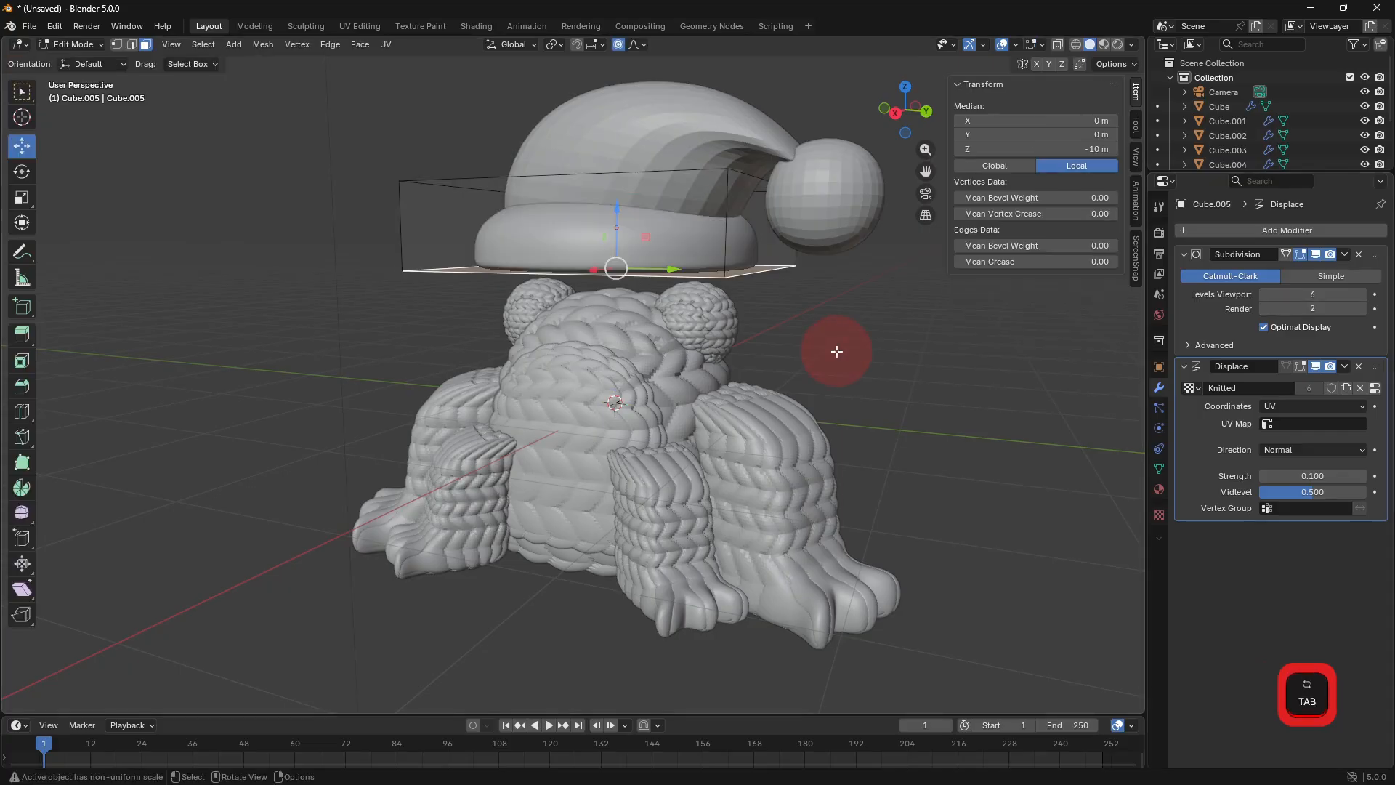
{"action": "key", "text": "a"}
{"action": "left_click", "coordinate": [359, 25]}
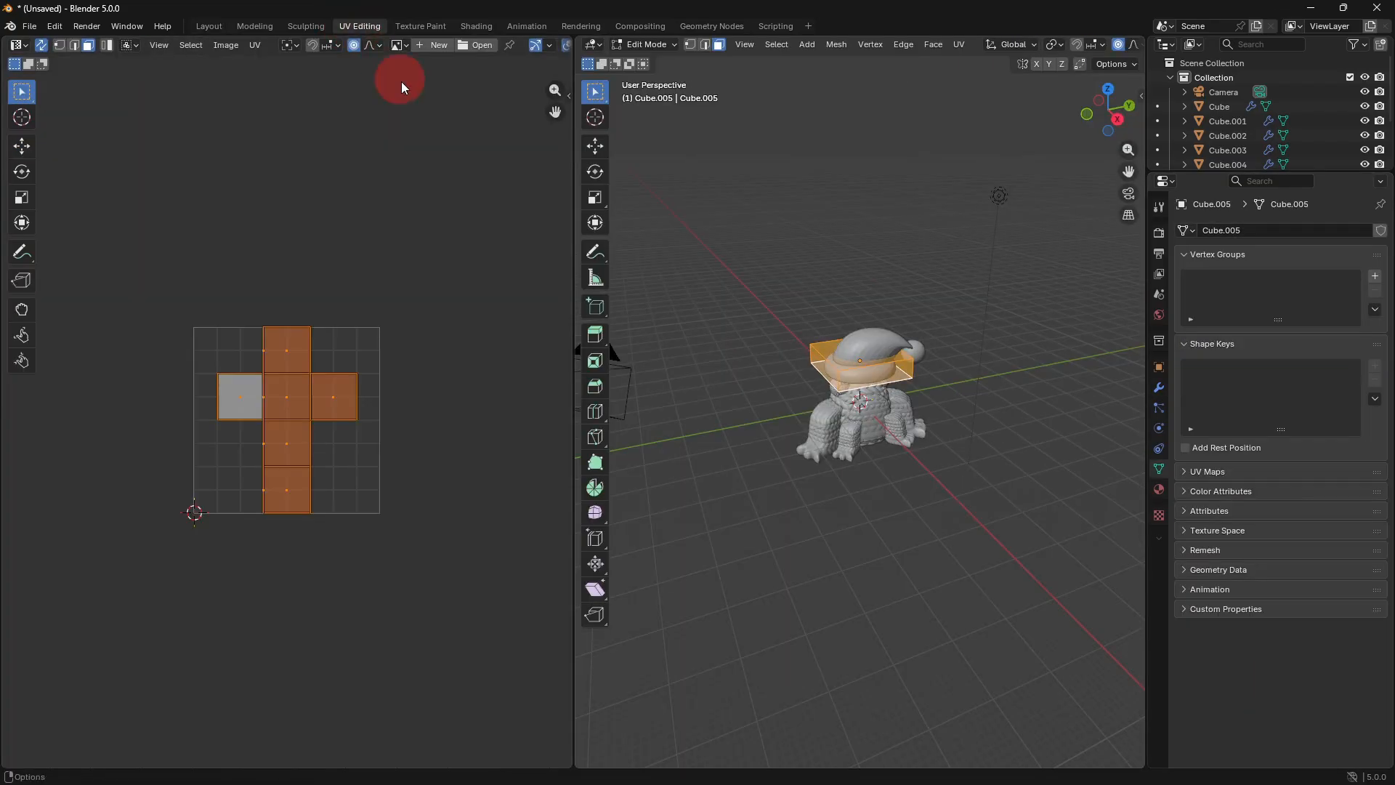
{"action": "scroll", "coordinate": [870, 367], "scroll_direction": "up", "scroll_amount": 5}
{"action": "scroll", "coordinate": [870, 367], "scroll_direction": "down", "scroll_amount": 2}
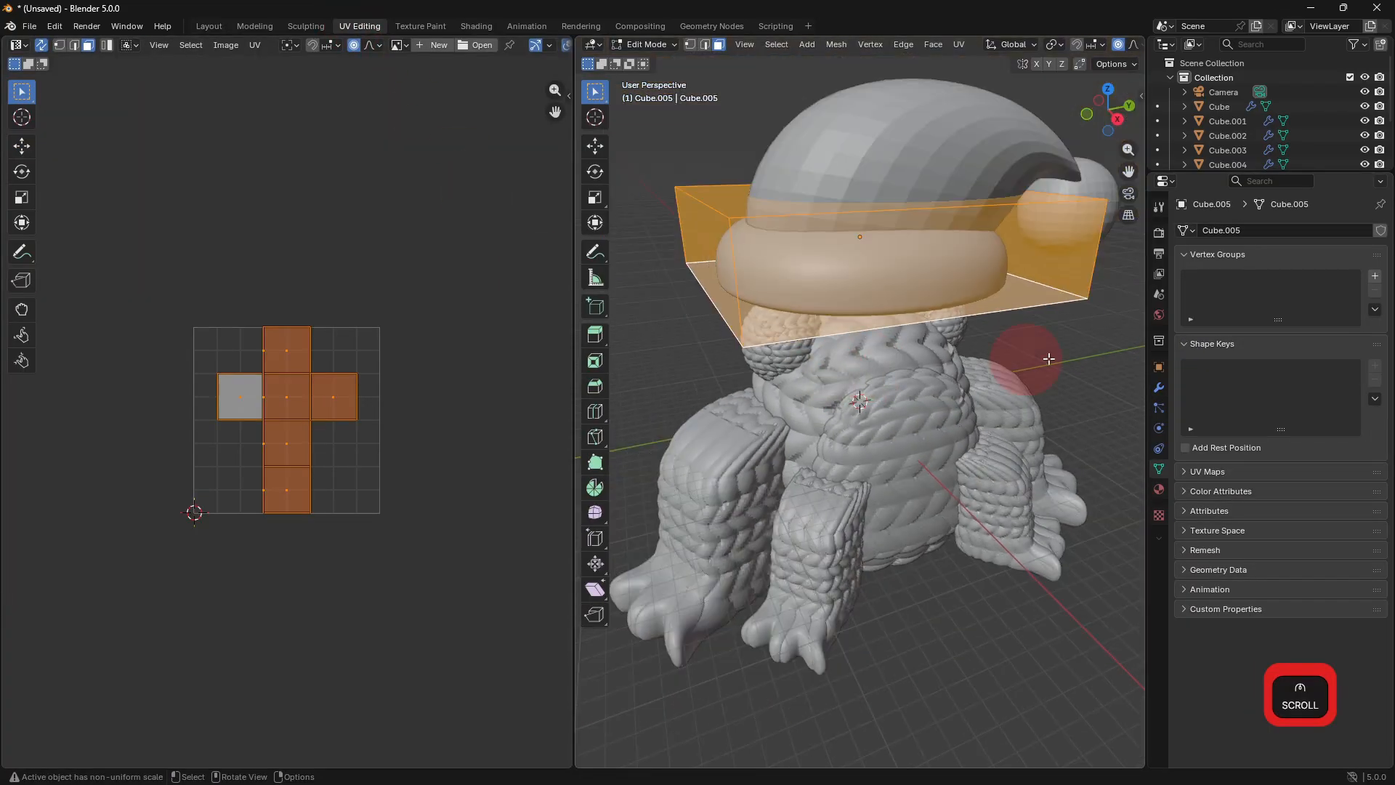
{"action": "left_click", "coordinate": [1160, 388]}
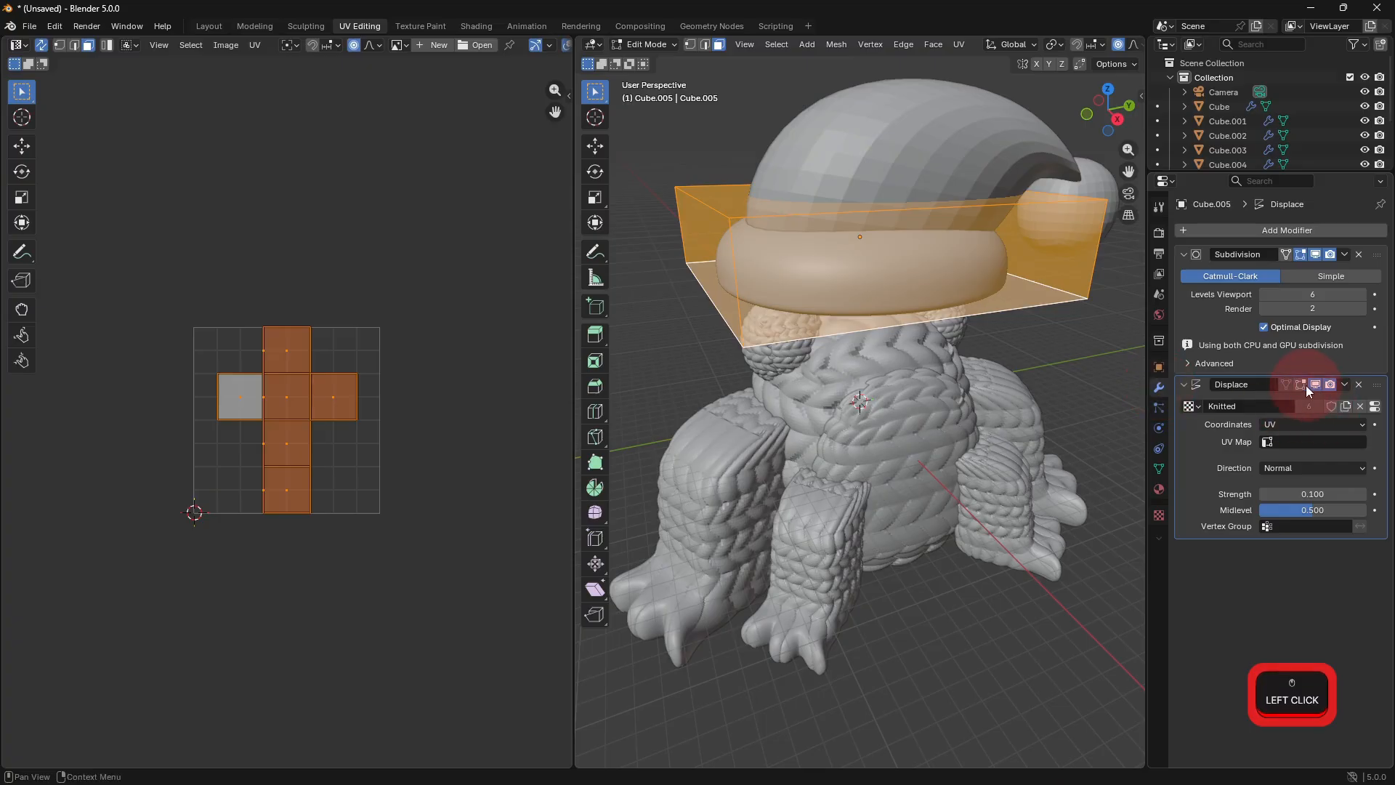
{"action": "left_click", "coordinate": [1302, 385]}
Rotate the hat brim's UV layout 90 degrees clockwise and return to object mode.
{"action": "key", "text": "r"}
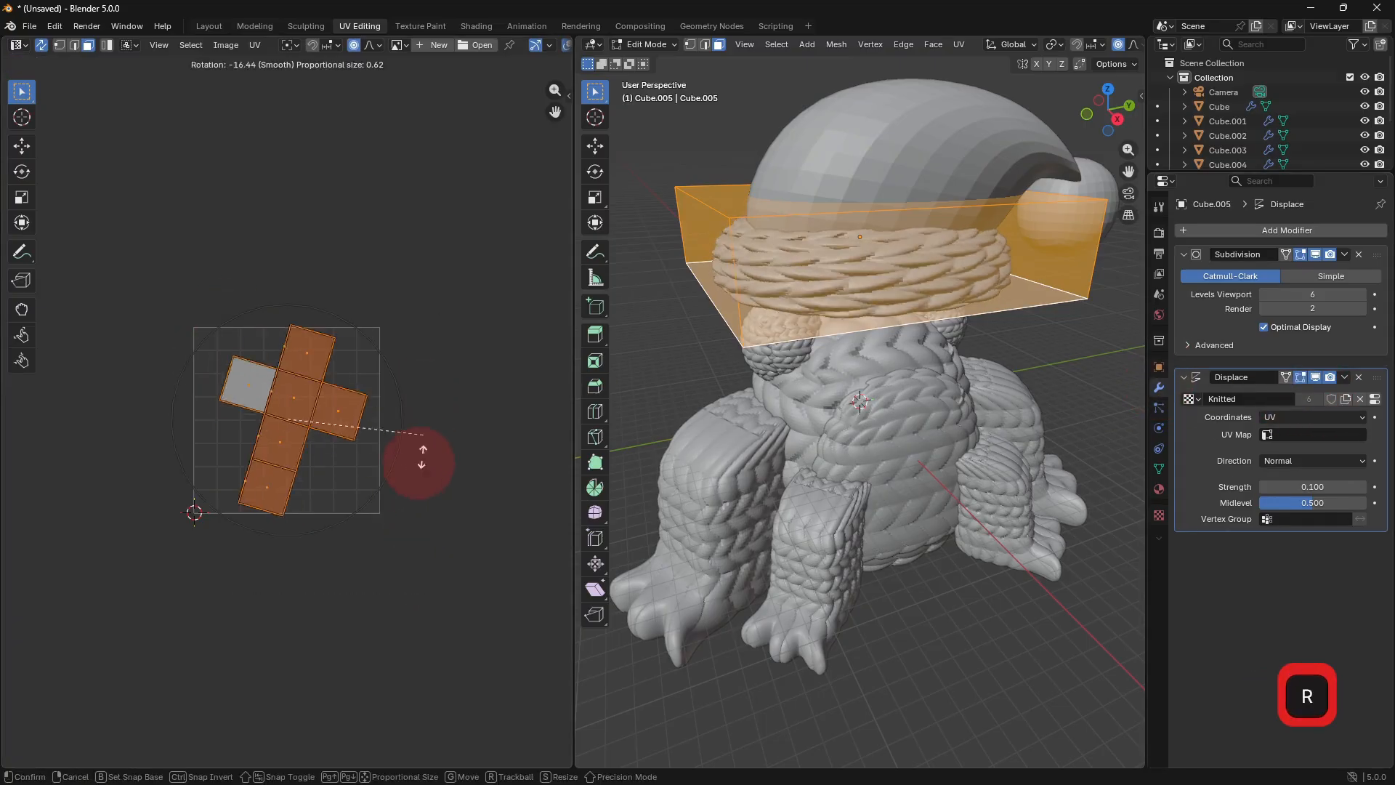
{"action": "left_click", "coordinate": [308, 547]}
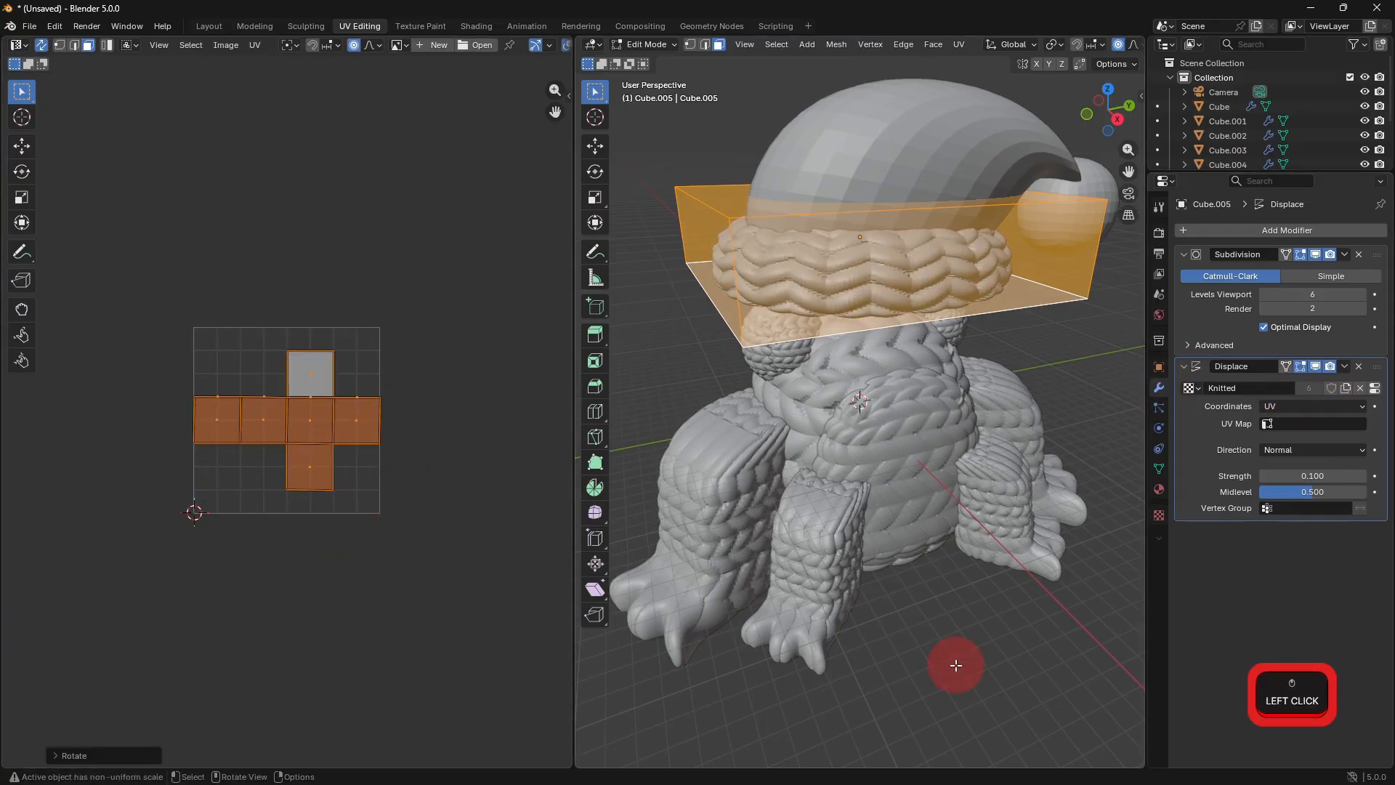
{"action": "key", "text": "Tab"}
Add a Displace modifier to the drooping hat cone and assign the Knitted texture to it.
{"action": "middle_click_drag", "start_coordinate": [956, 661], "coordinate": [918, 601]}
{"action": "left_click", "coordinate": [896, 137]}
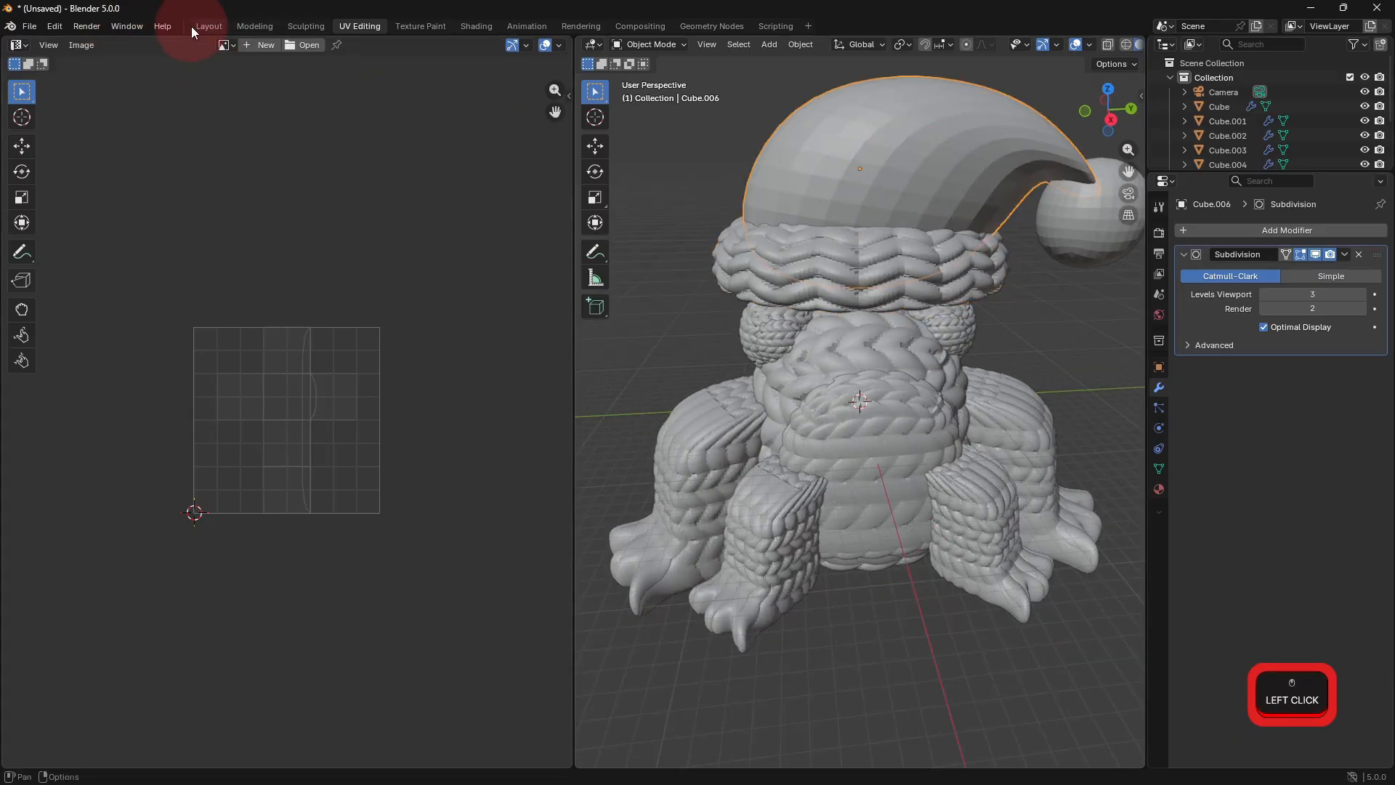
{"action": "left_click", "coordinate": [1293, 231]}
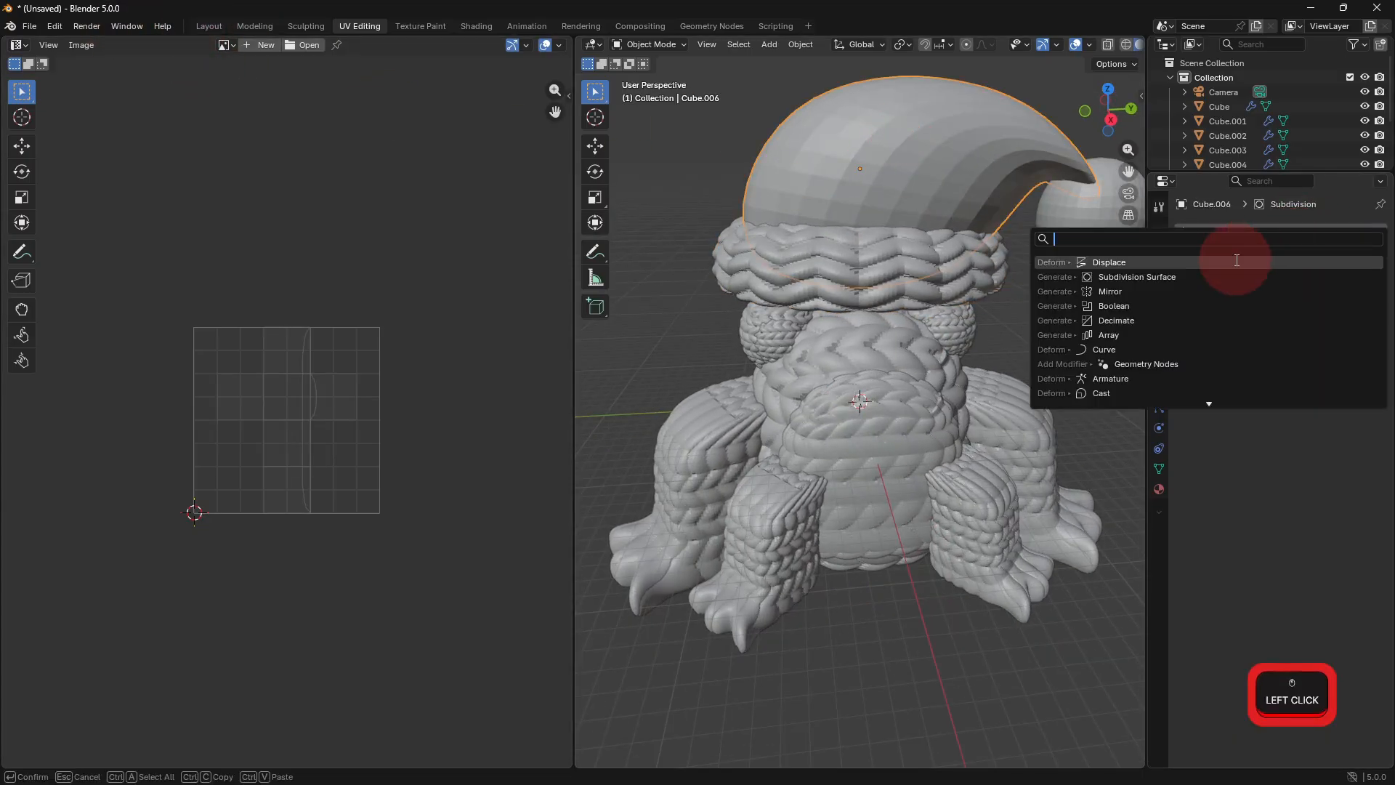
{"action": "left_click", "coordinate": [1237, 260]}
{"action": "left_click", "coordinate": [1196, 416]}
{"action": "left_click", "coordinate": [1228, 427]}
Set the hat cone's Displace modifier to UV coordinates with strength 0.1 and its viewport subdivision level to 6.
{"action": "left_click", "coordinate": [1292, 427]}
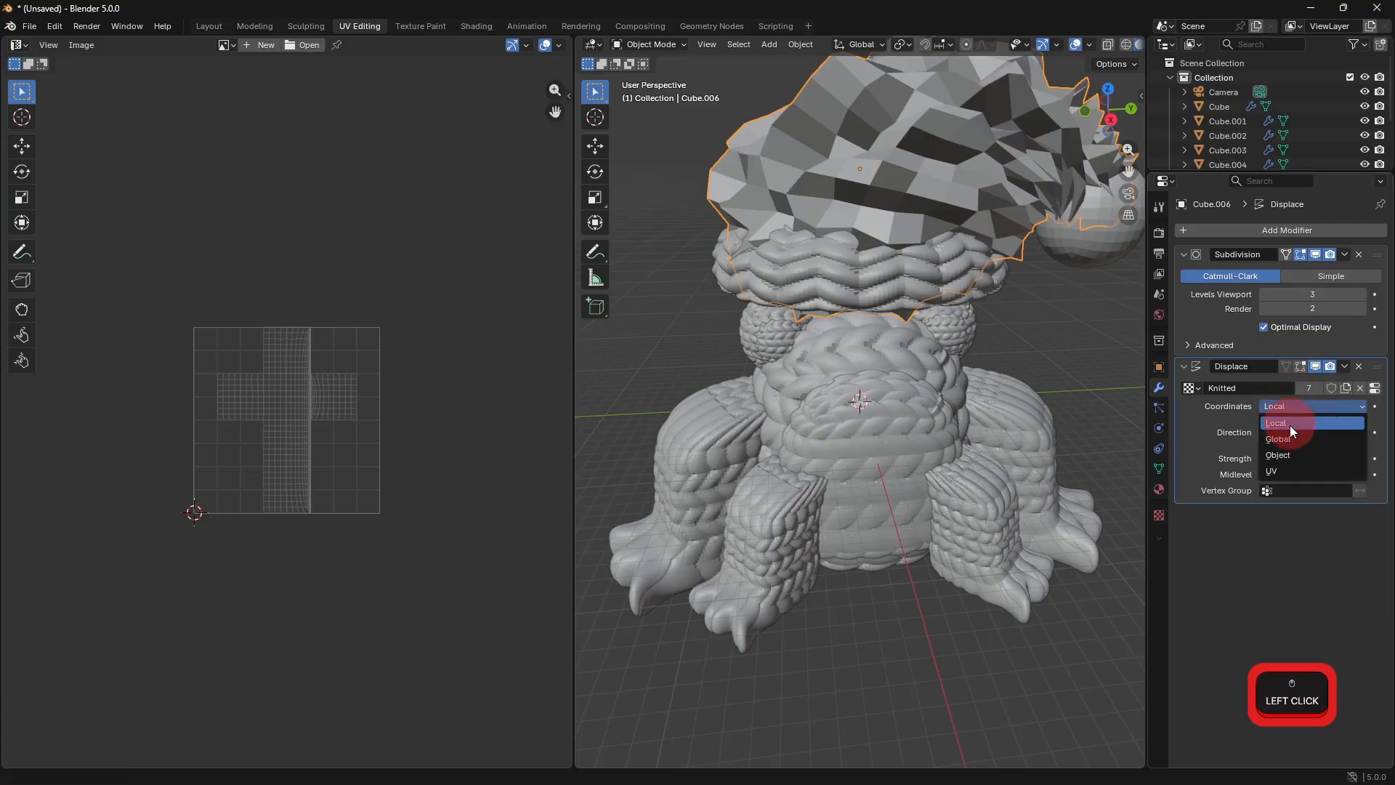
{"action": "left_click", "coordinate": [1278, 471]}
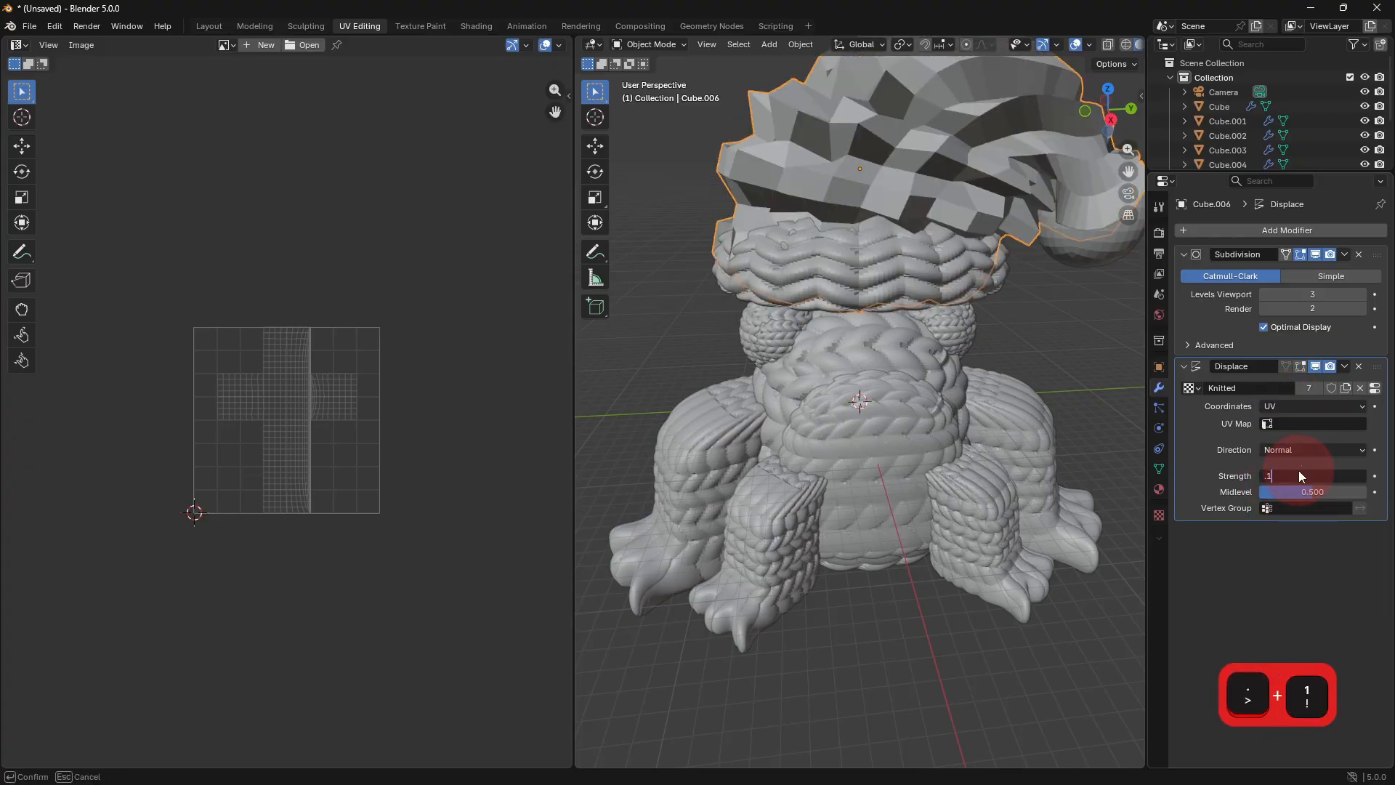
{"action": "left_click", "coordinate": [1300, 473]}
{"action": "type", "text": ".1"}
{"action": "key", "text": "Return"}
{"action": "left_click", "coordinate": [1361, 294]}
{"action": "left_click", "coordinate": [1360, 293]}
{"action": "left_click", "coordinate": [1360, 294]}
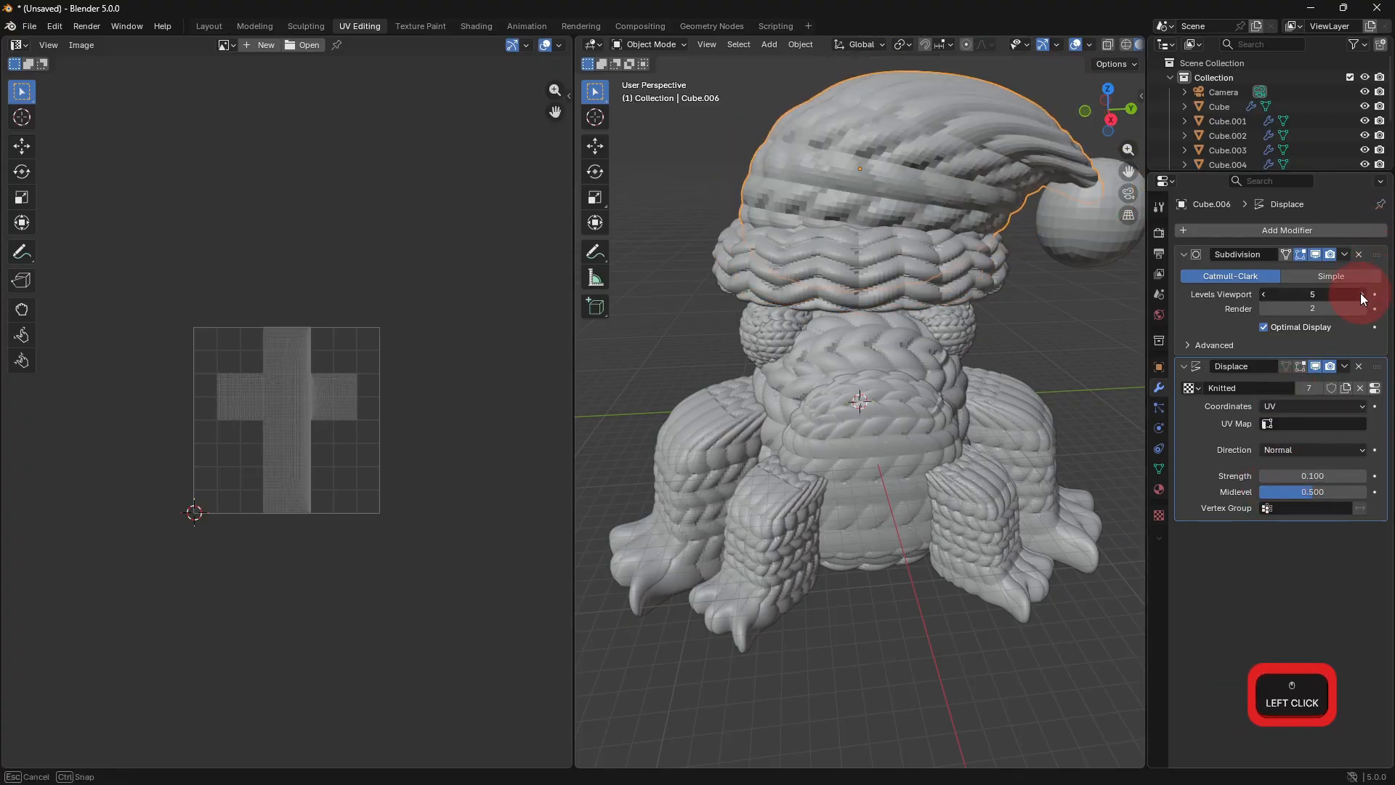
Unwrap all of the hat cone's faces with Smart UV Project at an island margin of 0.2 and return to object mode.
{"action": "middle_click_drag", "start_coordinate": [1005, 326], "coordinate": [934, 356], "text": "shift"}
{"action": "key", "text": "Tab"}
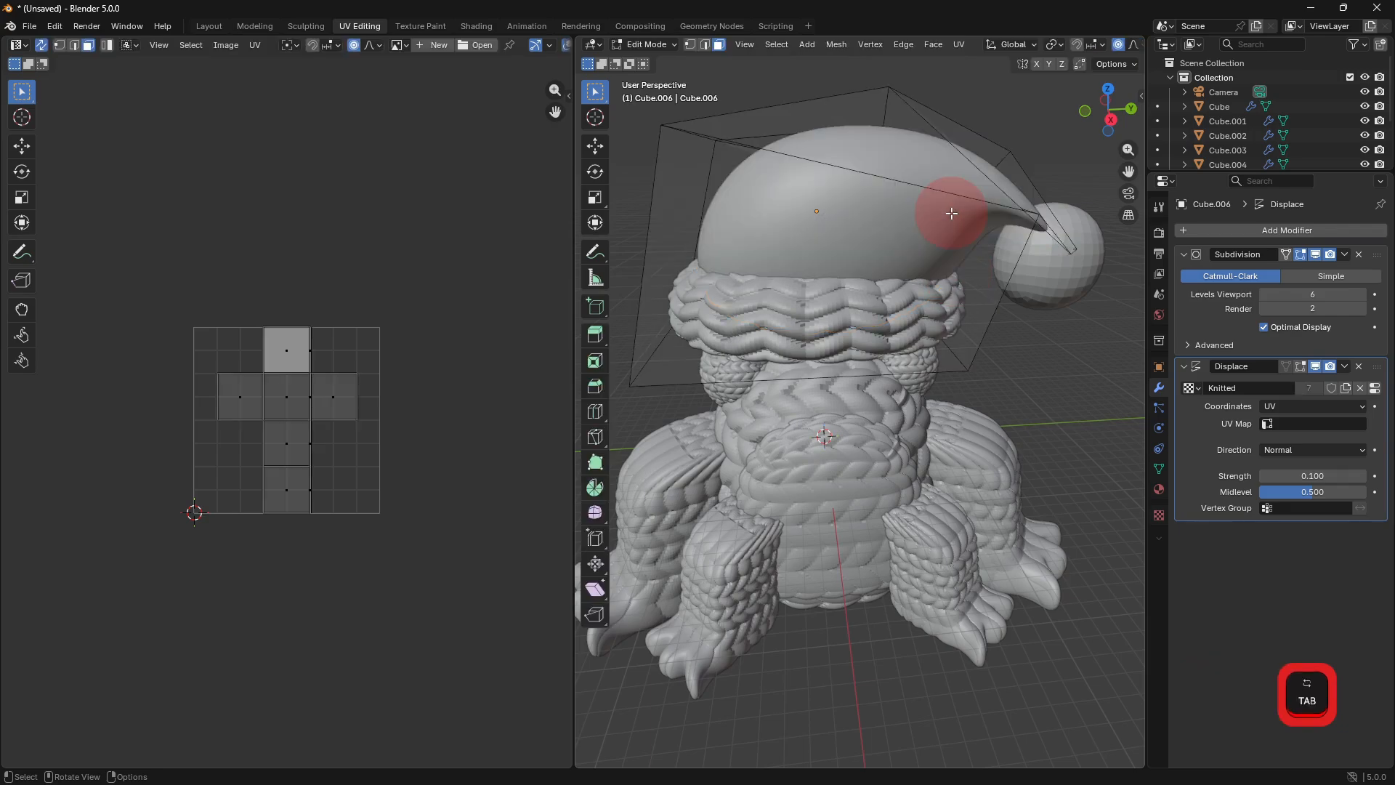
{"action": "key", "text": "a"}
{"action": "left_click", "coordinate": [960, 44]}
{"action": "left_click", "coordinate": [990, 109]}
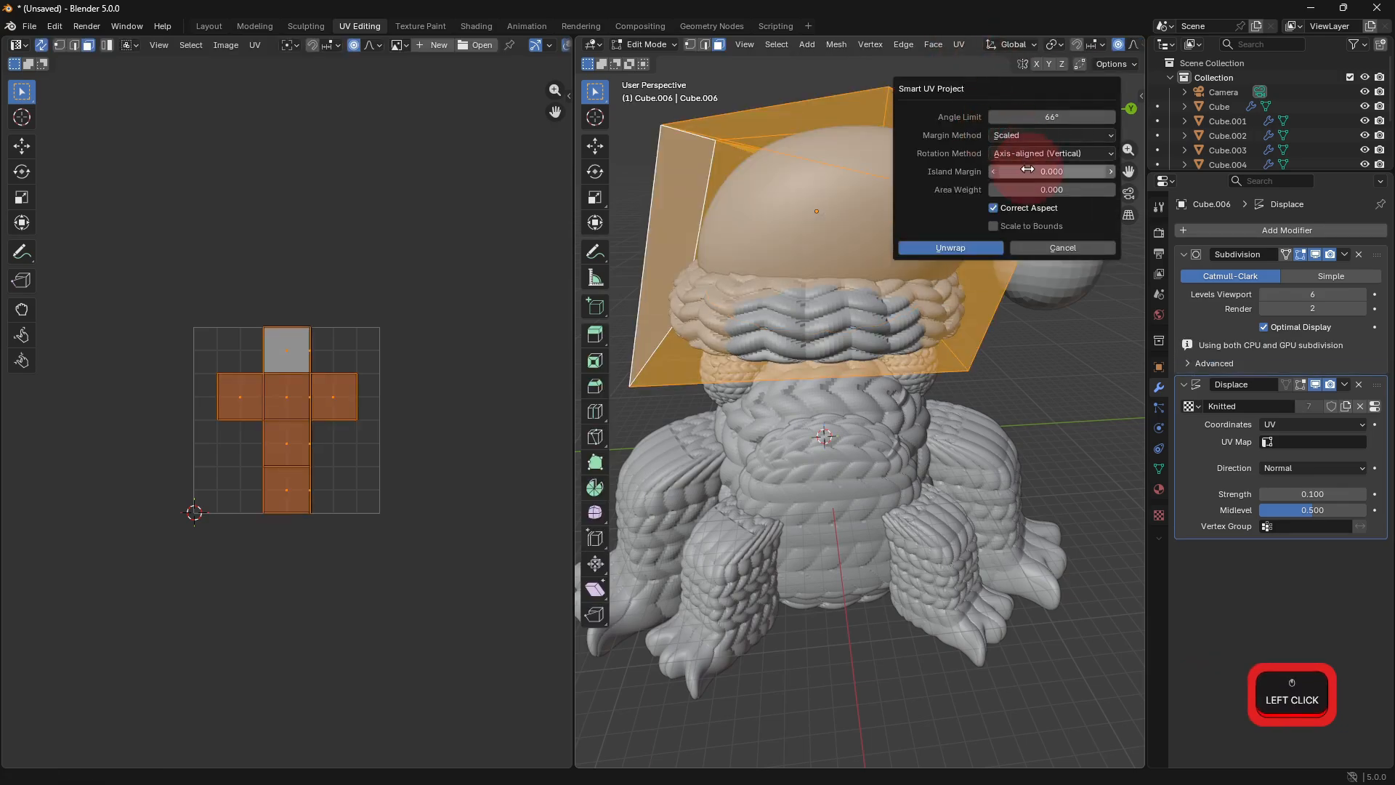
{"action": "type", "text": ".2"}
{"action": "key", "text": "Return"}
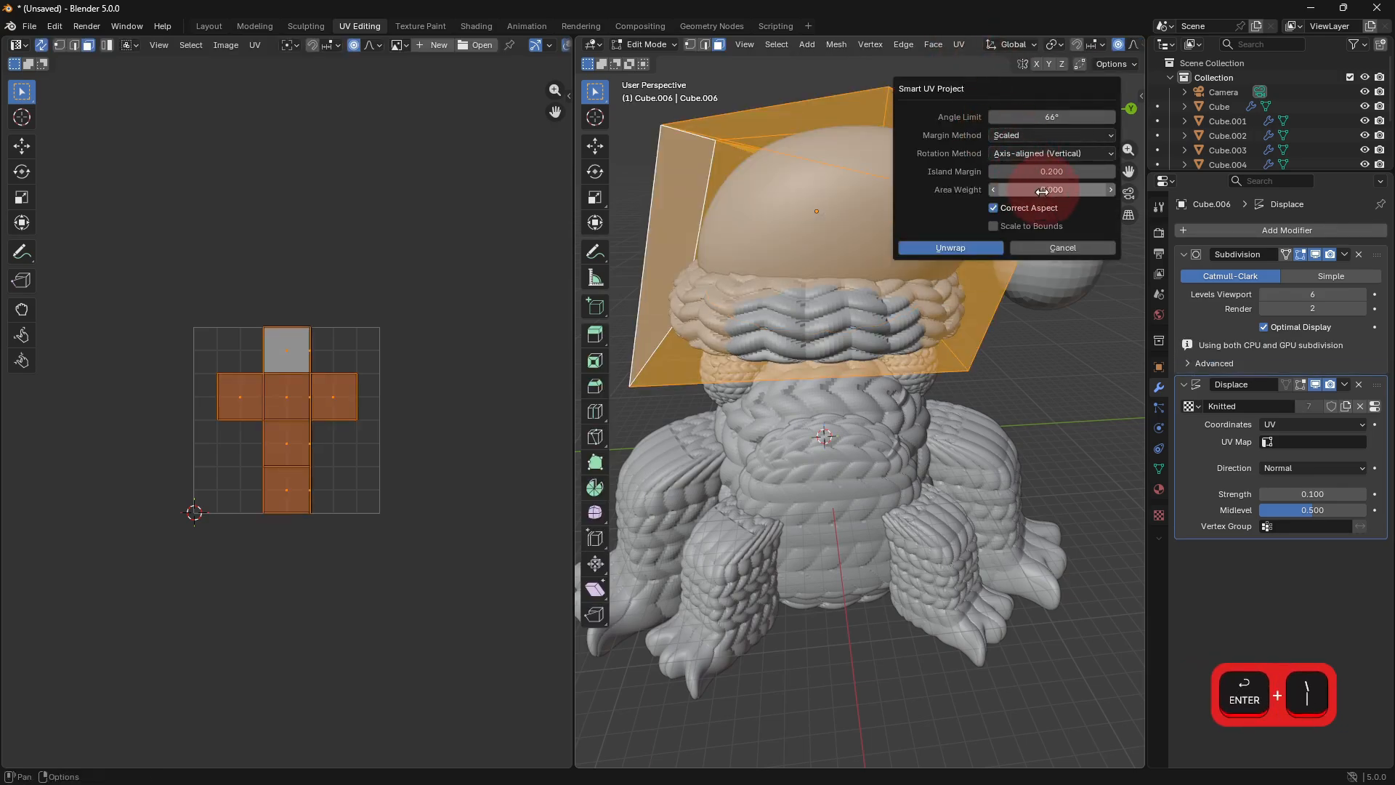
{"action": "left_click", "coordinate": [964, 254]}
{"action": "key", "text": "Tab"}
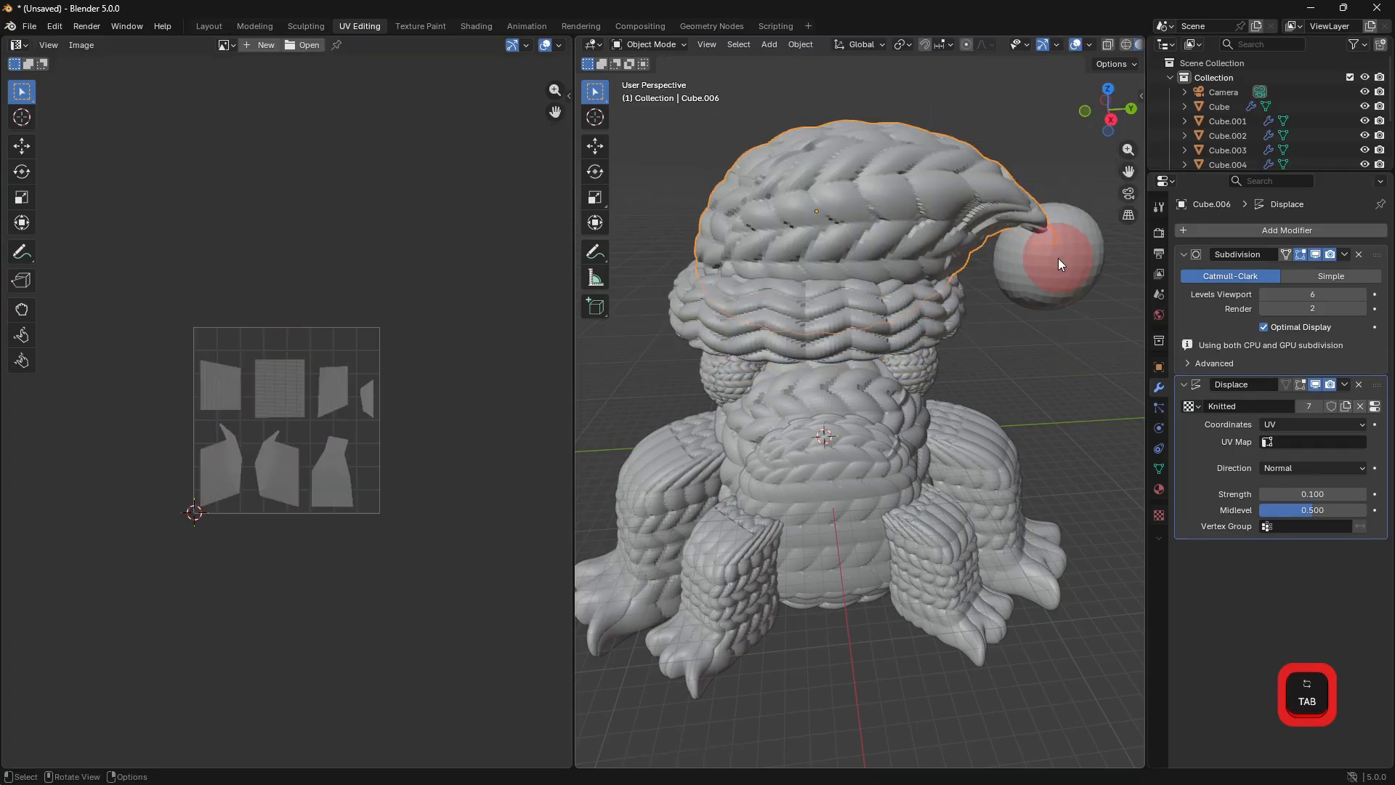
Add a Displace modifier to the pompom and assign the Knitted texture to it.
{"action": "left_click", "coordinate": [1058, 259]}
{"action": "middle_click_drag", "start_coordinate": [1058, 258], "coordinate": [1024, 313]}
{"action": "left_click", "coordinate": [1211, 233]}
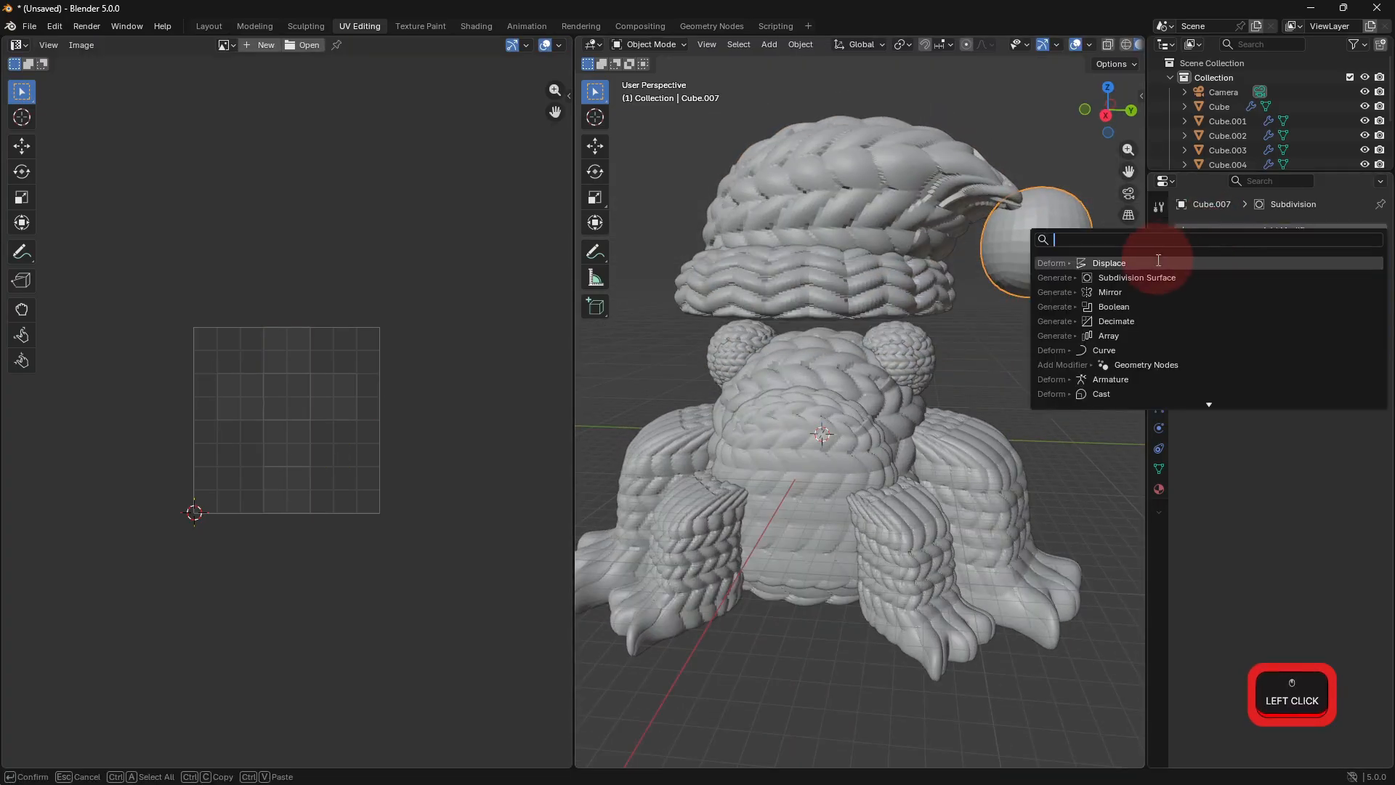
{"action": "left_click", "coordinate": [1279, 401]}
{"action": "left_click", "coordinate": [1197, 407]}
{"action": "left_click", "coordinate": [1249, 441]}
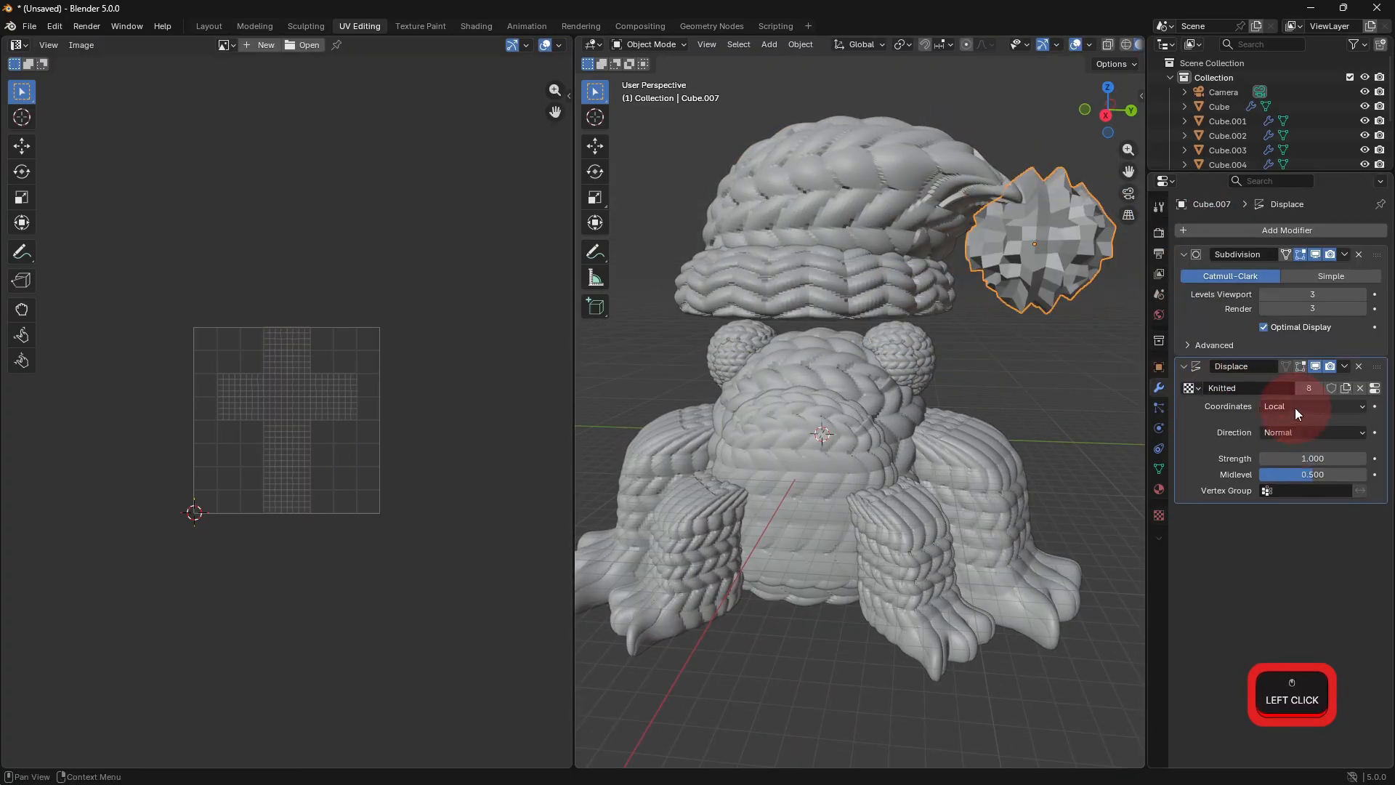
Set the pompom's Displace modifier to UV coordinates with strength 0.1 and its viewport subdivision level to 6.
{"action": "left_click", "coordinate": [1282, 470]}
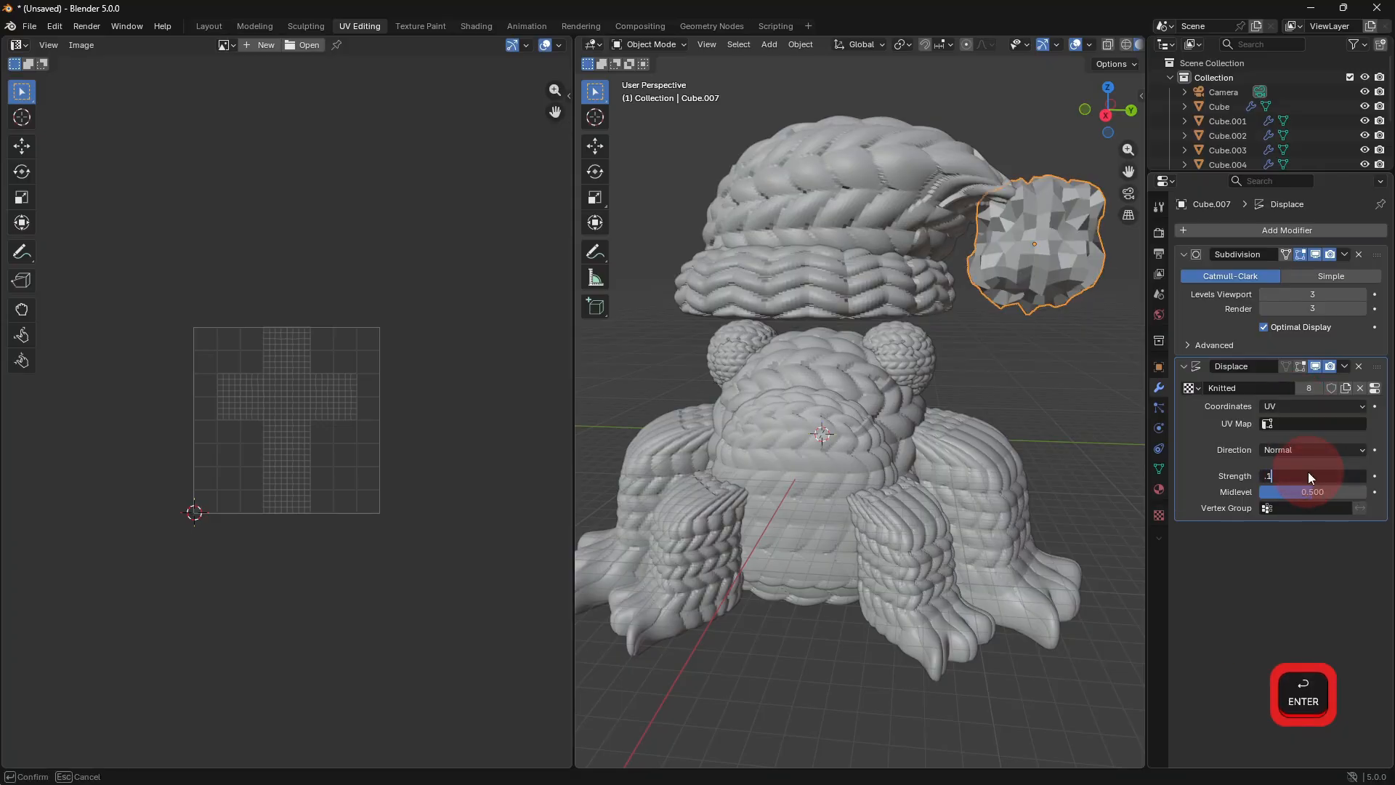
{"action": "left_click", "coordinate": [1312, 478]}
{"action": "type", "text": ".1"}
{"action": "key", "text": "Return"}
{"action": "left_click", "coordinate": [1362, 294]}
{"action": "left_click", "coordinate": [1362, 295]}
{"action": "left_click", "coordinate": [1362, 294]}
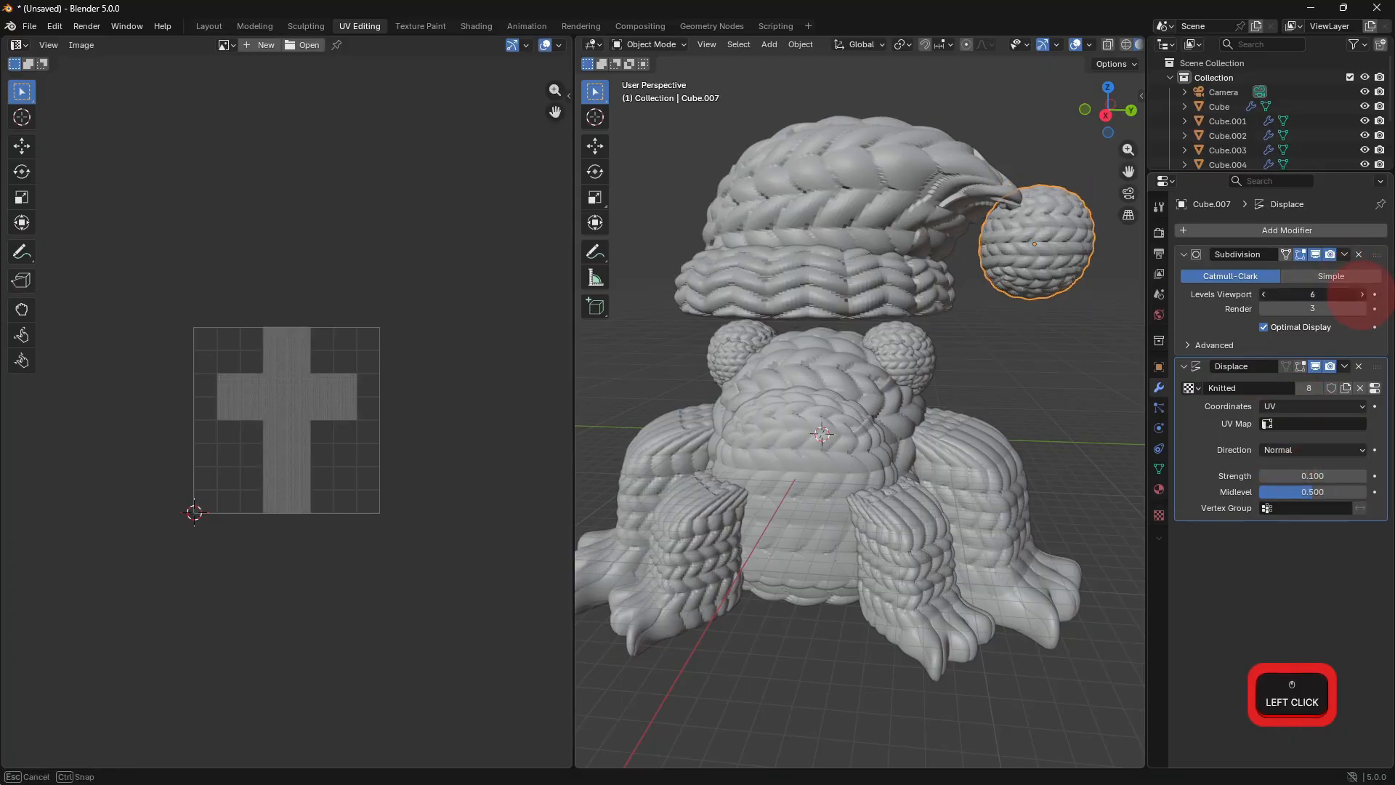
Scale the hat brim, cone and pompom down together and lower them along Z onto the head.
{"action": "scroll", "coordinate": [857, 336], "scroll_direction": "down", "scroll_amount": 2}
{"action": "left_click", "coordinate": [870, 319]}
{"action": "left_click", "coordinate": [886, 274], "text": "shift"}
{"action": "left_click", "coordinate": [972, 306], "text": "shift"}
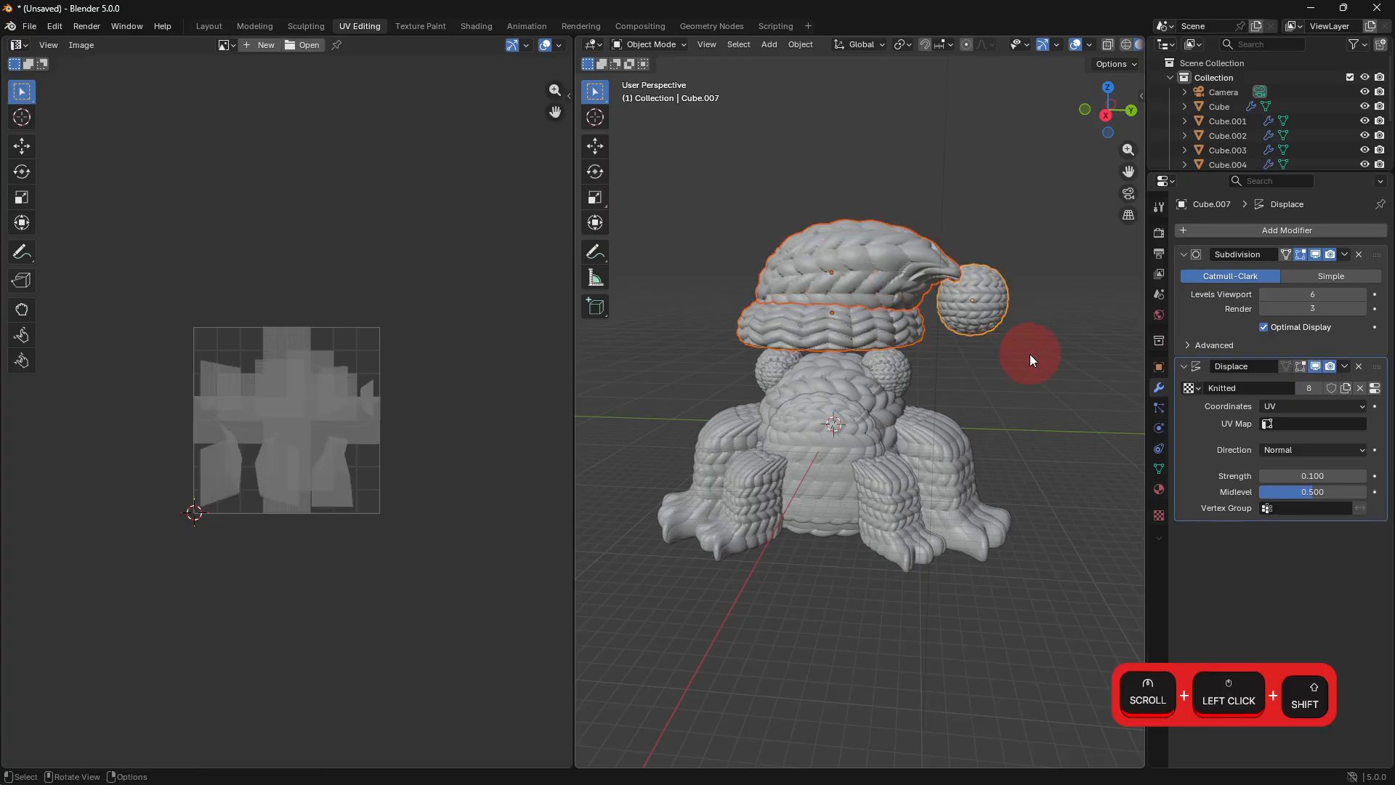
{"action": "key", "text": "s"}
{"action": "left_click", "coordinate": [984, 336]}
{"action": "key", "text": "g"}
{"action": "key", "text": "z"}
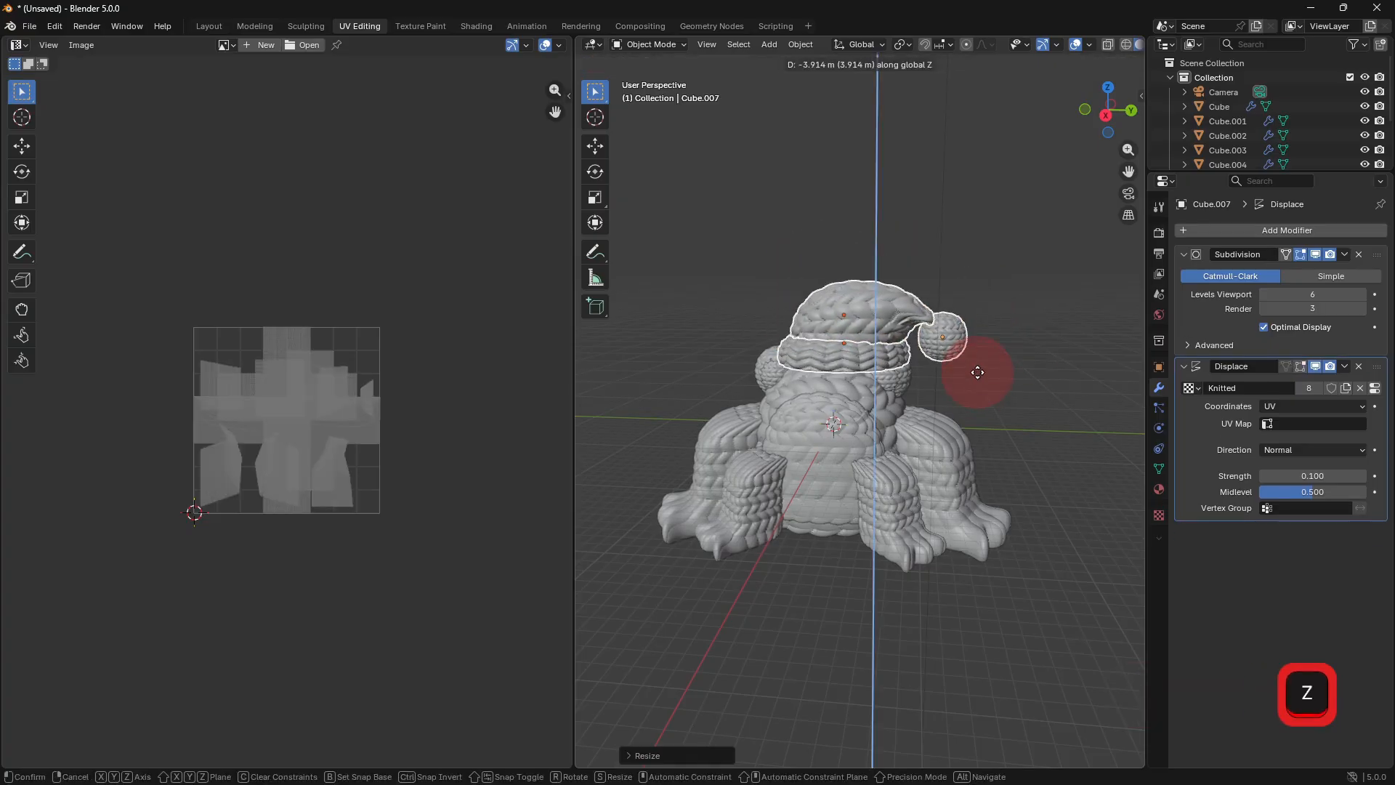
{"action": "left_click", "coordinate": [978, 371]}
Shift the three hat parts along Y and adjust their height so the hat sits on the head between the eyes.
{"action": "middle_click_drag", "start_coordinate": [1018, 371], "coordinate": [995, 404]}
{"action": "key", "text": "g"}
{"action": "key", "text": "y"}
{"action": "left_click", "coordinate": [1015, 378]}
{"action": "key", "text": "g"}
{"action": "key", "text": "z"}
{"action": "left_click", "coordinate": [1012, 385]}
Try rotating the hat parts together, and undo the rotation.
{"action": "left_click", "coordinate": [596, 172]}
{"action": "left_click_drag", "start_coordinate": [827, 350], "coordinate": [868, 358]}
{"action": "middle_click_drag", "start_coordinate": [908, 402], "coordinate": [962, 359]}
{"action": "scroll", "coordinate": [863, 399], "scroll_direction": "up", "scroll_amount": 4}
{"action": "key", "text": "ctrl+z"}
Scale the hat parts down slightly and adjust their height along Z on the head.
{"action": "key", "text": "g"}
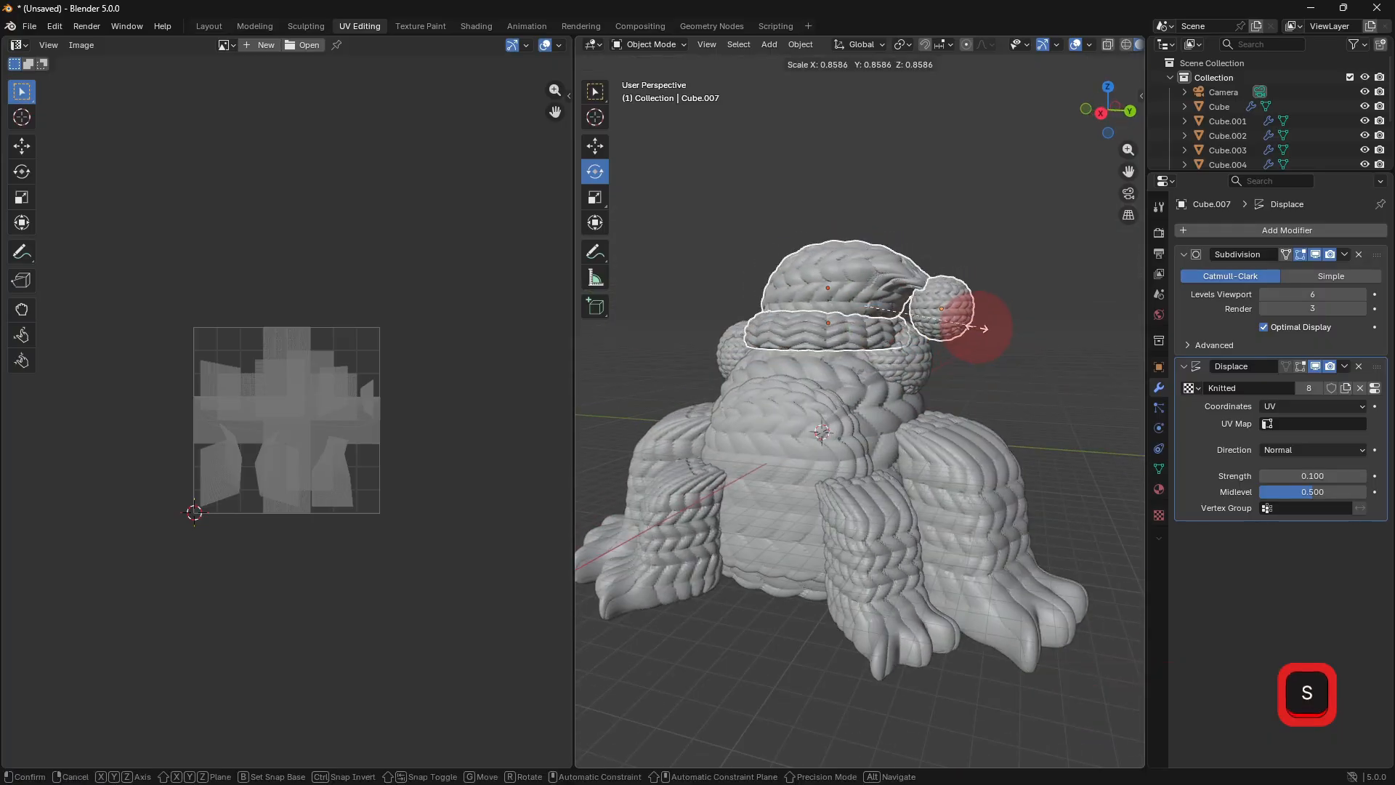
{"action": "key", "text": "z"}
{"action": "left_click", "coordinate": [972, 341]}
Tilt the hat parts about 4.5 degrees around the Y axis and move them back along X on the head.
{"action": "middle_click_drag", "start_coordinate": [972, 342], "coordinate": [890, 346]}
{"action": "left_click_drag", "start_coordinate": [884, 329], "coordinate": [773, 272]}
{"action": "key", "text": "ctrl+z"}
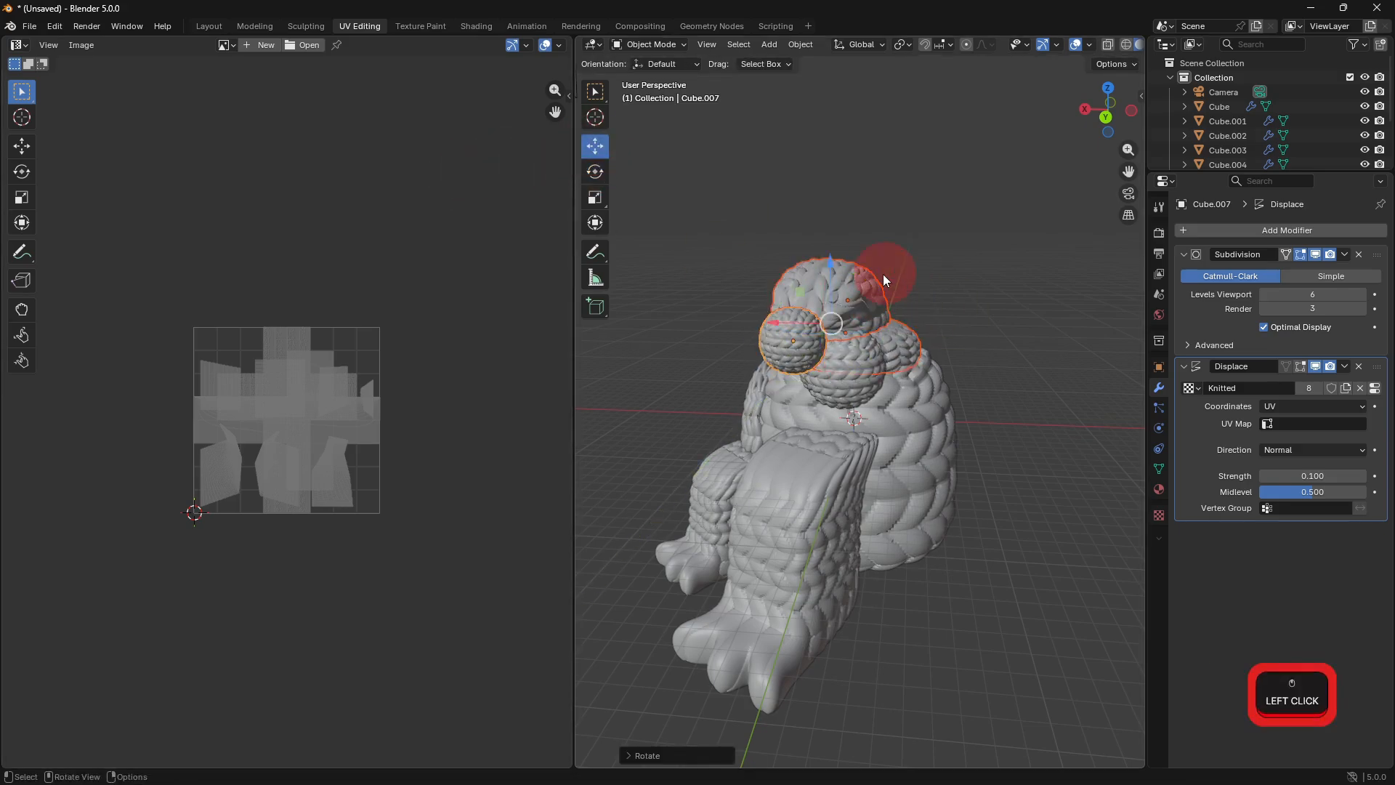
{"action": "left_click_drag", "start_coordinate": [794, 320], "coordinate": [841, 324]}
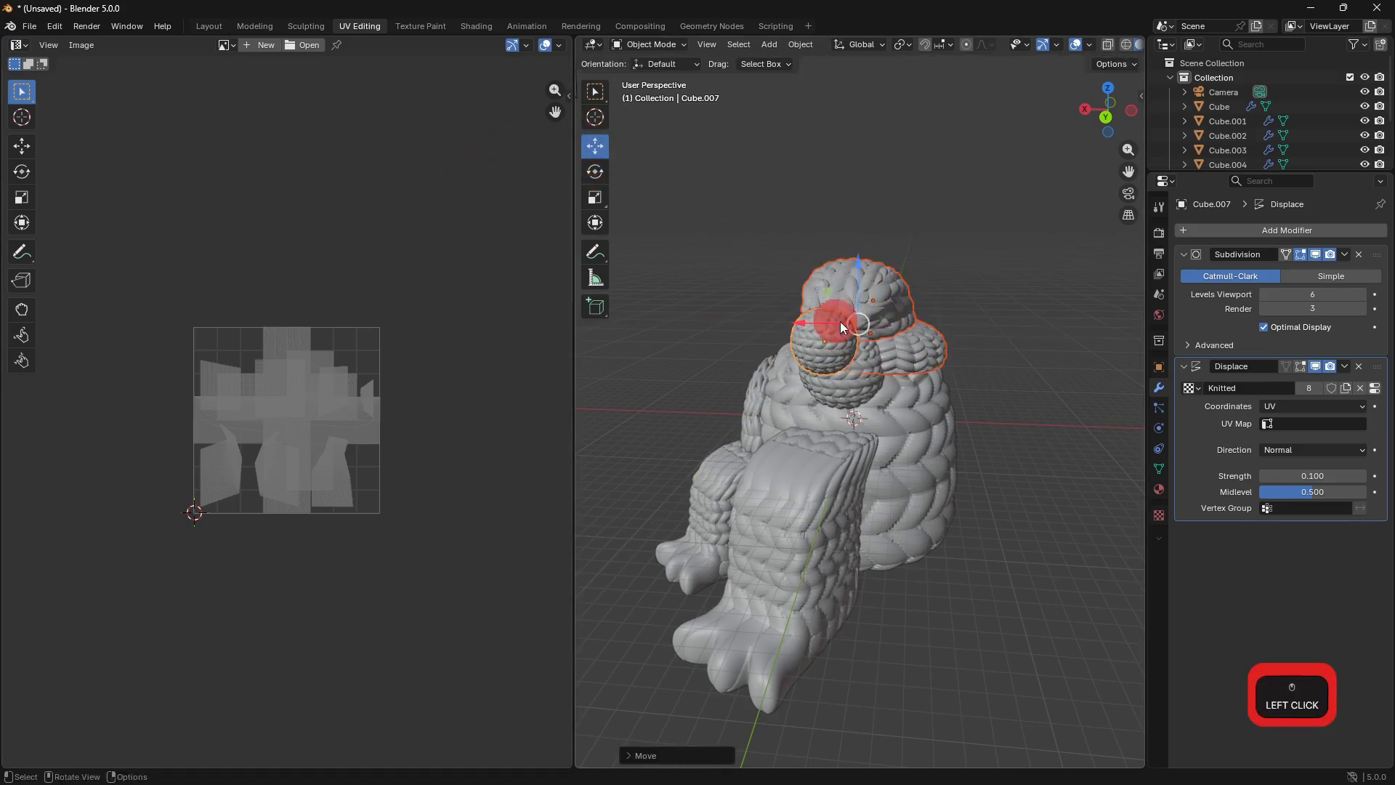
Switch to the Layout workspace and display the model in Material Preview shading.
{"action": "left_click", "coordinate": [1129, 132]}
{"action": "left_click", "coordinate": [209, 27]}
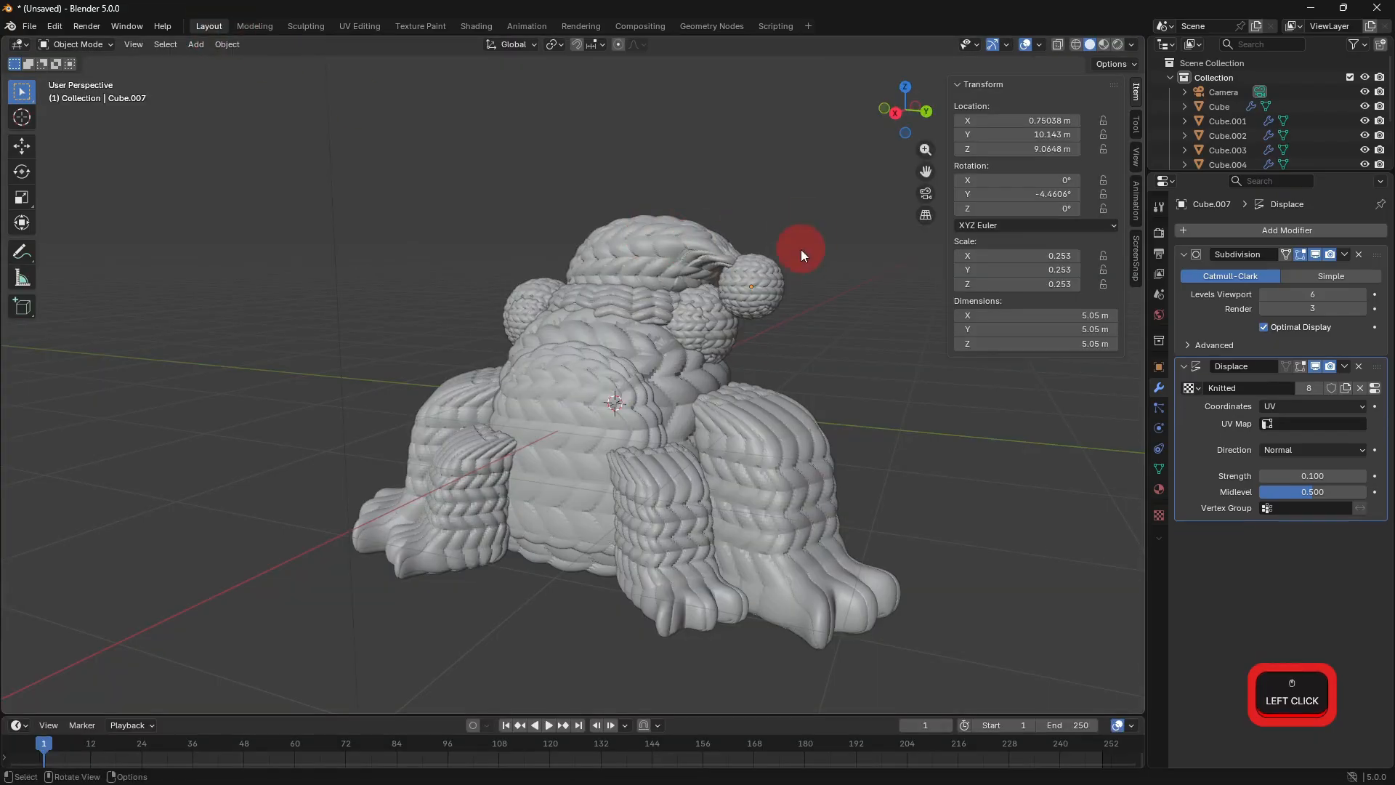
{"action": "middle_click_drag", "start_coordinate": [800, 250], "coordinate": [1209, 8]}
{"action": "left_click", "coordinate": [1105, 44]}
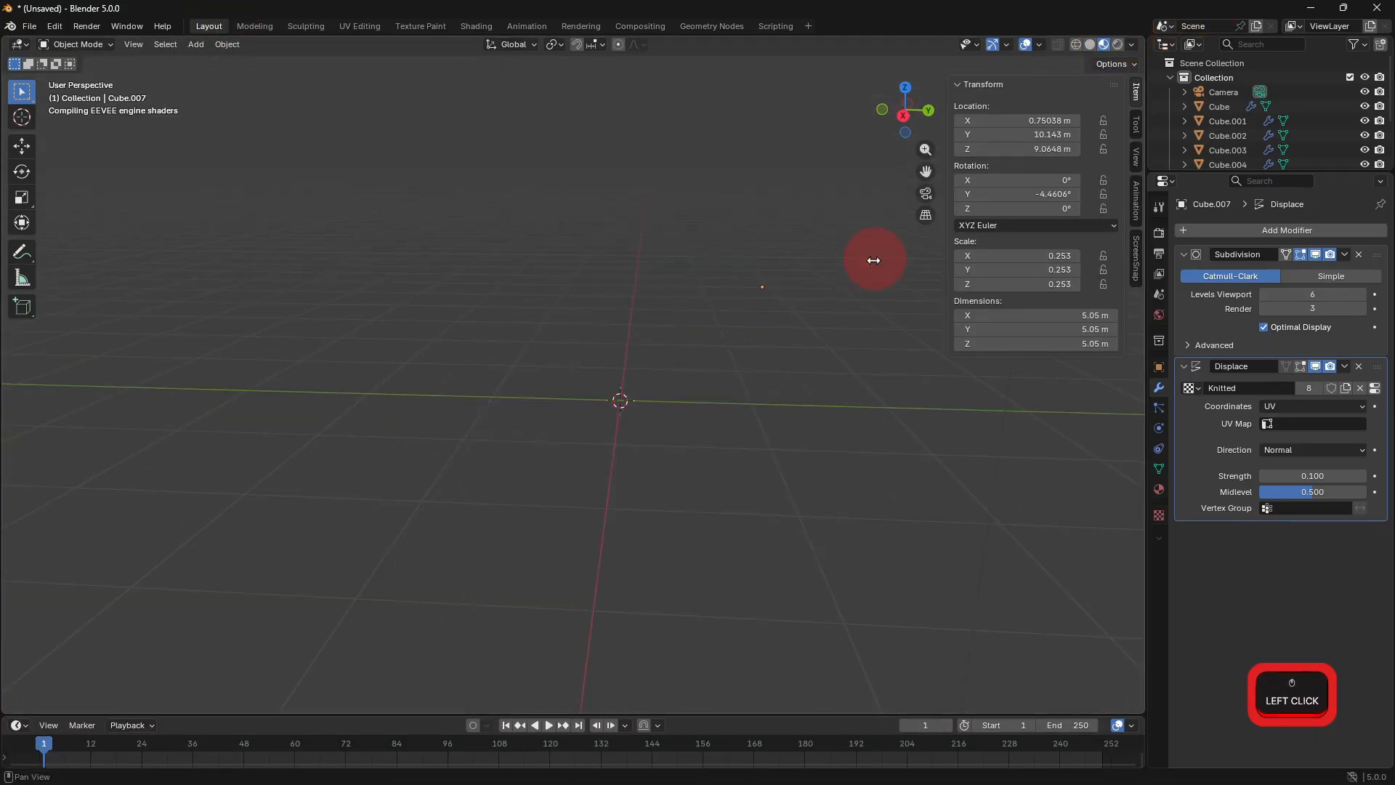
{"action": "middle_click_drag", "start_coordinate": [792, 343], "coordinate": [646, 299]}
Set the base color of the body's material to light mint green.
{"action": "left_click", "coordinate": [682, 240]}
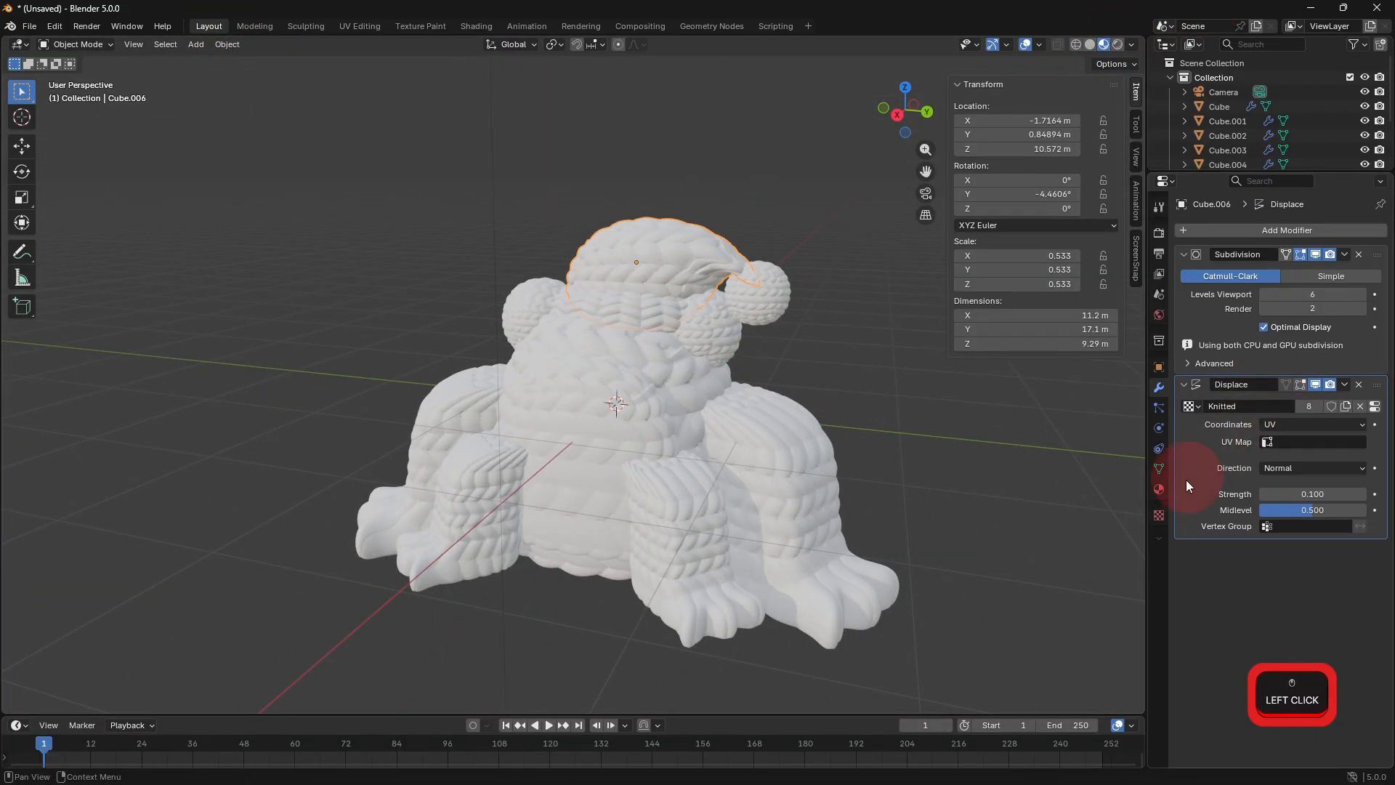
{"action": "left_click", "coordinate": [1159, 488]}
{"action": "left_click", "coordinate": [614, 364]}
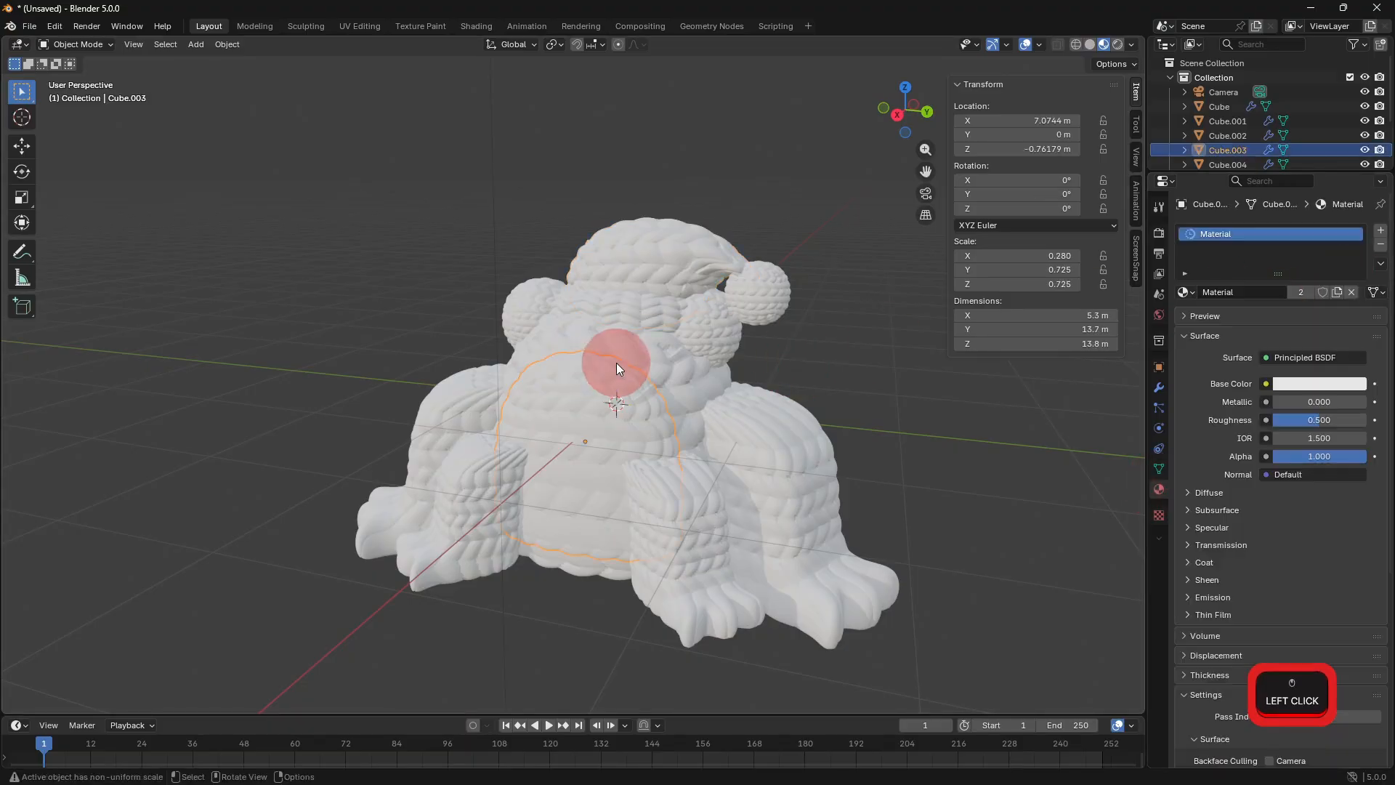
{"action": "left_click", "coordinate": [1286, 383]}
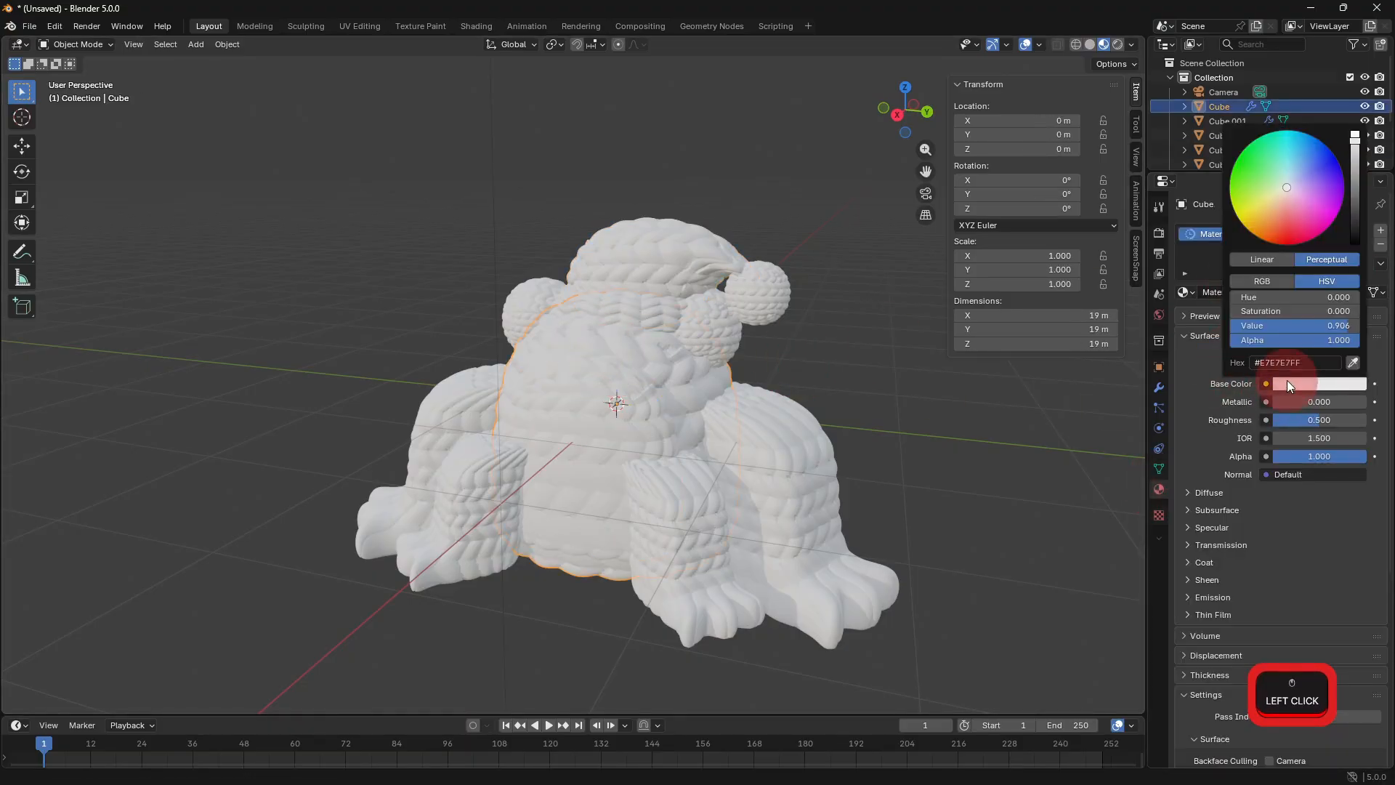
{"action": "left_click_drag", "start_coordinate": [1283, 184], "coordinate": [1273, 181]}
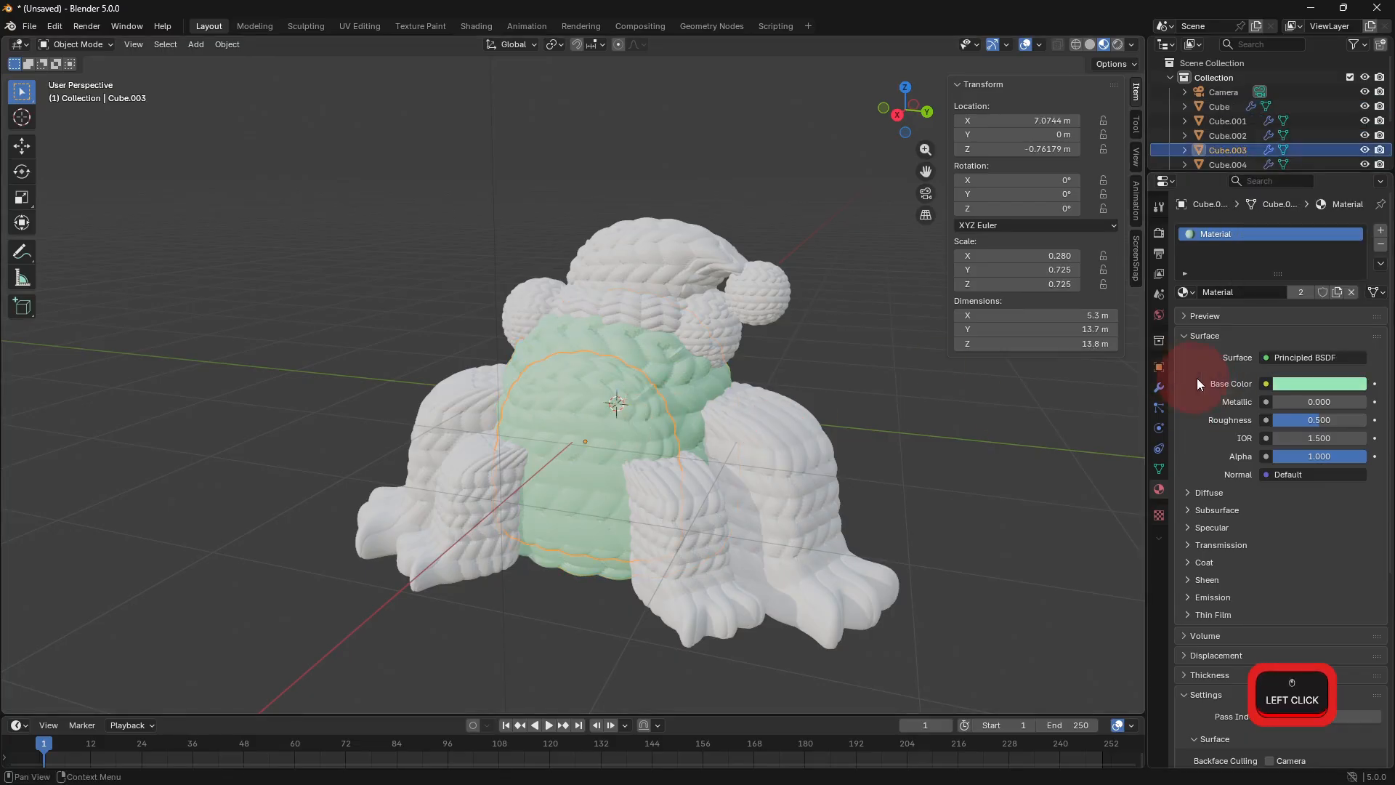
Replace the belly patch's shared material with a new one that has a pale cream base color.
{"action": "left_click", "coordinate": [1381, 245]}
{"action": "left_click", "coordinate": [1297, 296]}
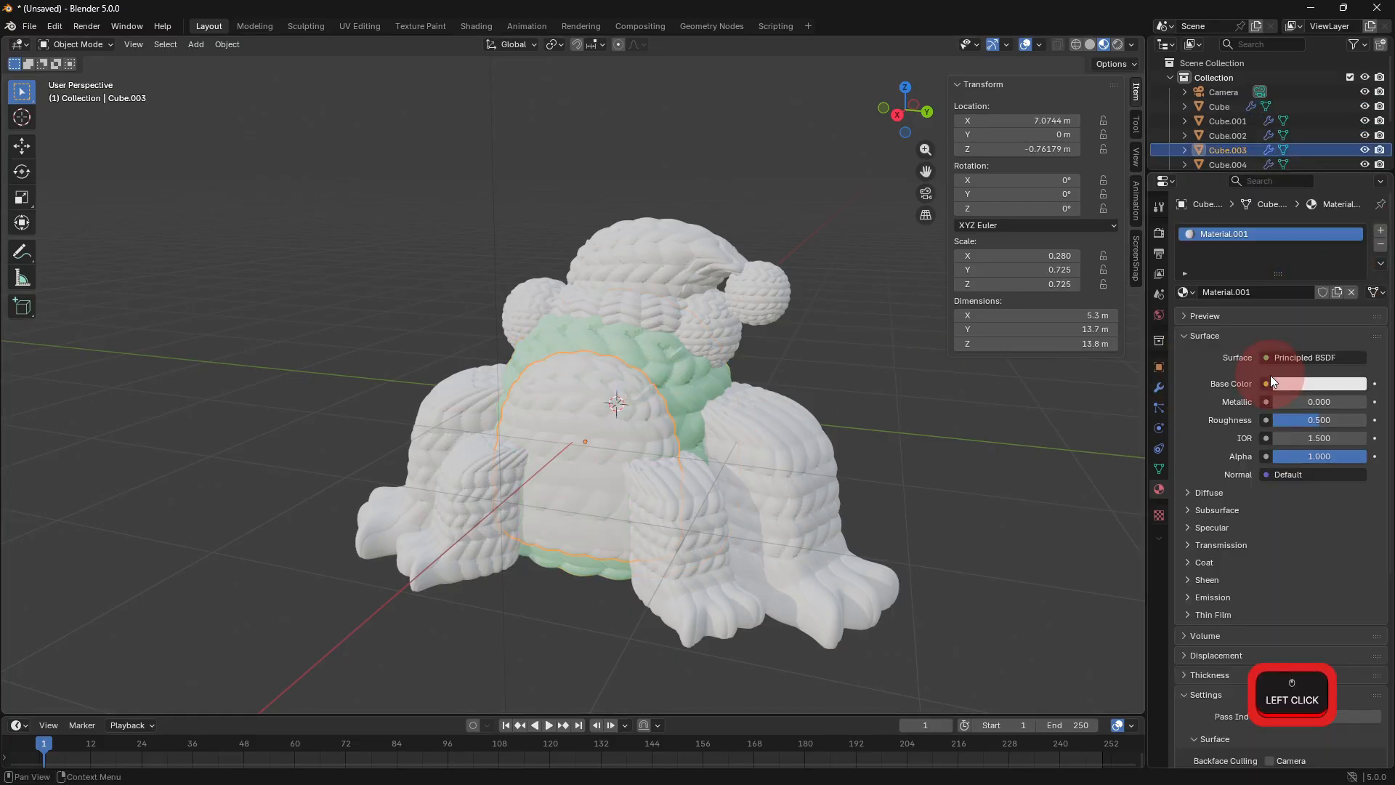
{"action": "left_click", "coordinate": [1276, 381]}
{"action": "left_click_drag", "start_coordinate": [1281, 192], "coordinate": [1274, 197]}
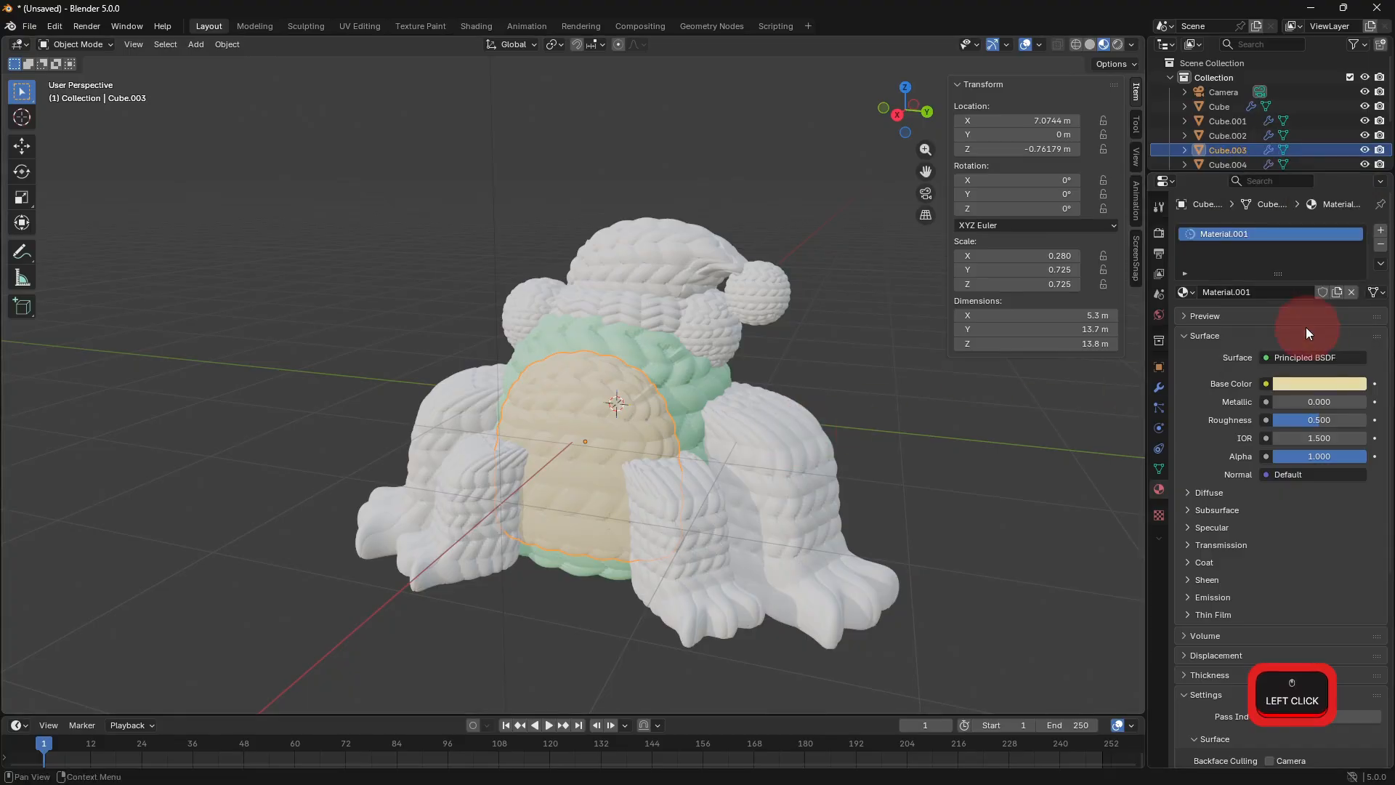
Try assigning the green body material to the belly patch, and undo it.
{"action": "left_click", "coordinate": [1186, 293]}
{"action": "left_click", "coordinate": [1210, 328]}
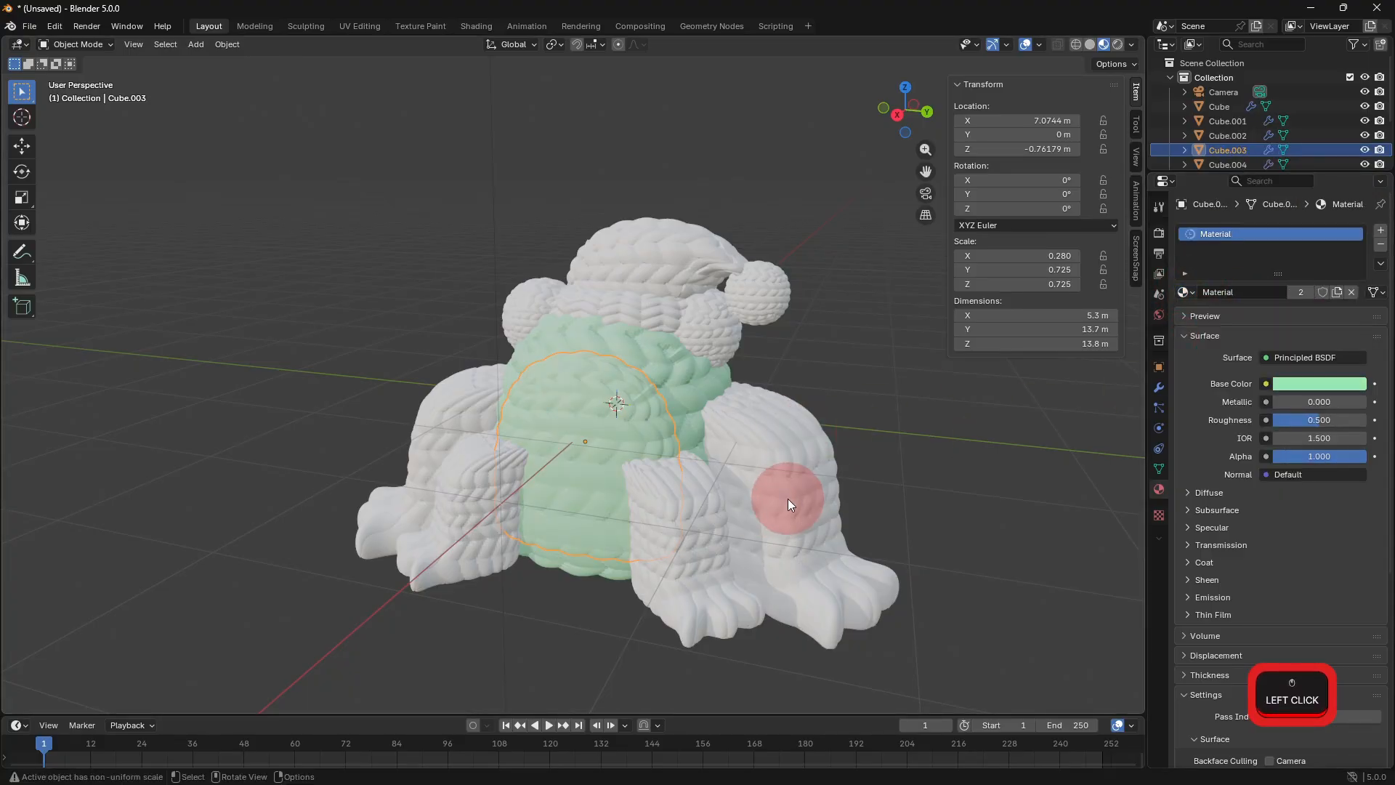
{"action": "key", "text": "ctrl+z"}
Assign the existing green body material to the arms and legs.
{"action": "left_click", "coordinate": [763, 459]}
{"action": "left_click", "coordinate": [1186, 292]}
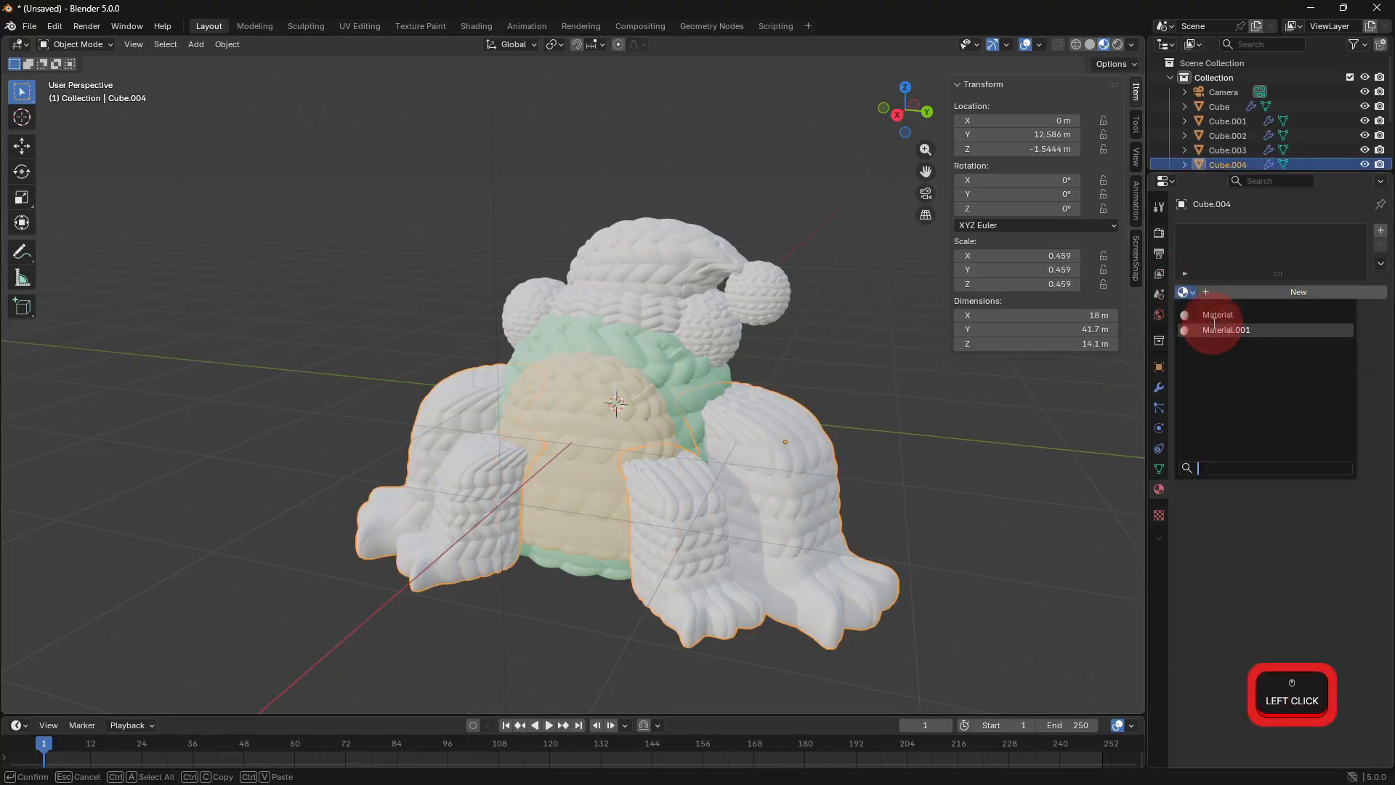
{"action": "left_click", "coordinate": [1215, 314]}
{"action": "left_click", "coordinate": [666, 508]}
{"action": "middle_click_drag", "start_coordinate": [729, 481], "coordinate": [795, 426]}
Assign the existing green body material to the large outer eye spheres.
{"action": "left_click", "coordinate": [523, 293]}
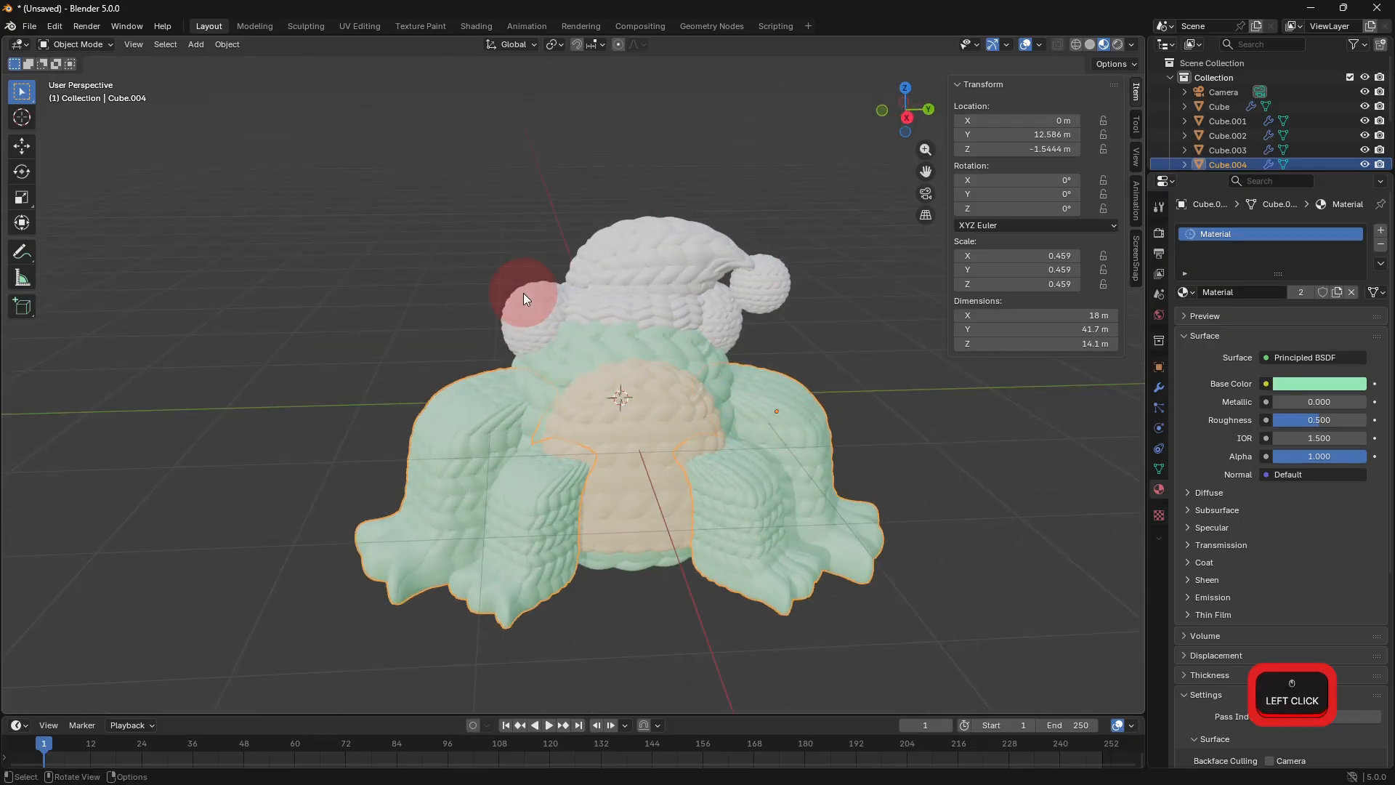
{"action": "middle_click_drag", "start_coordinate": [523, 293], "coordinate": [626, 302]}
{"action": "left_click", "coordinate": [1184, 292]}
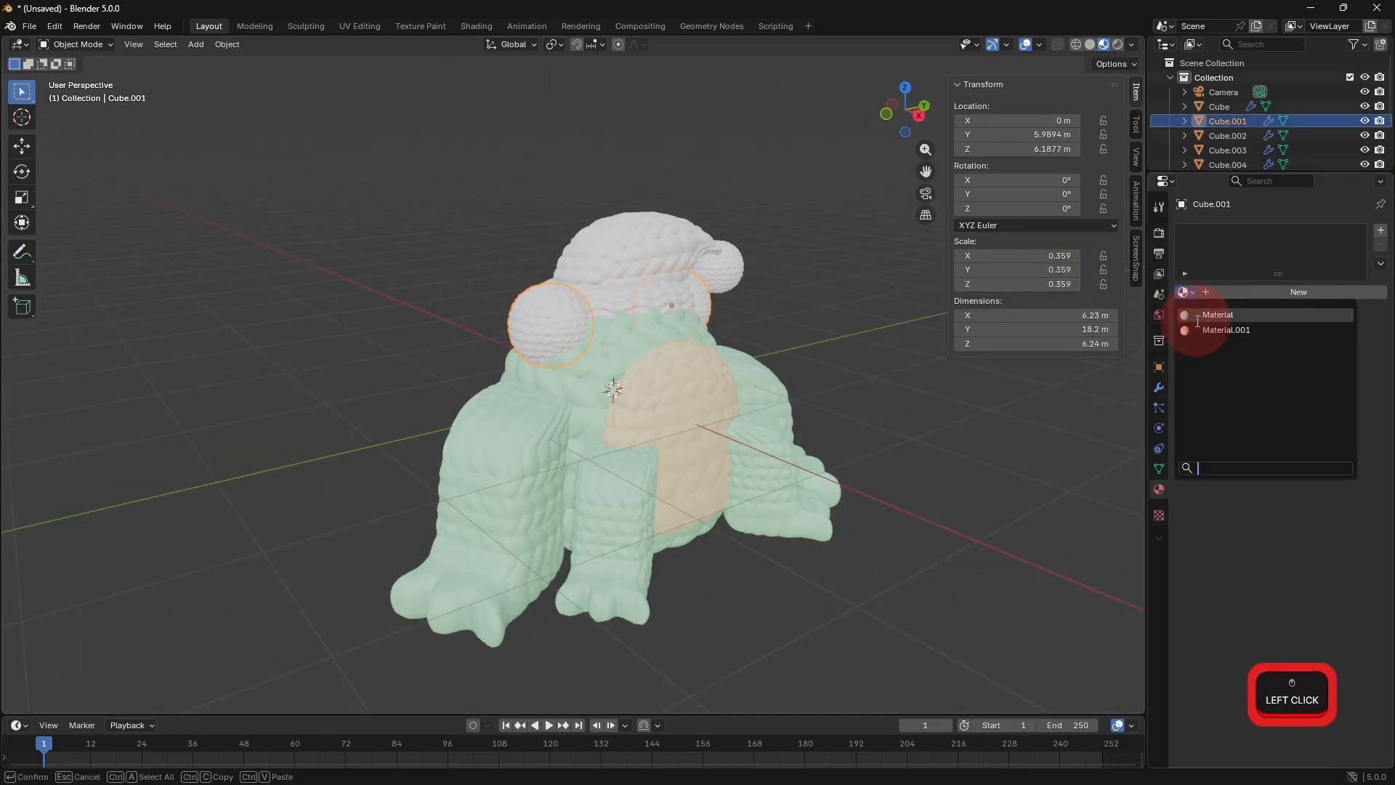
{"action": "left_click", "coordinate": [1210, 314]}
Give the pupils a new material with a pure black base color.
{"action": "left_click", "coordinate": [587, 325]}
{"action": "middle_click_drag", "start_coordinate": [586, 326], "coordinate": [554, 327]}
{"action": "left_click", "coordinate": [1297, 292]}
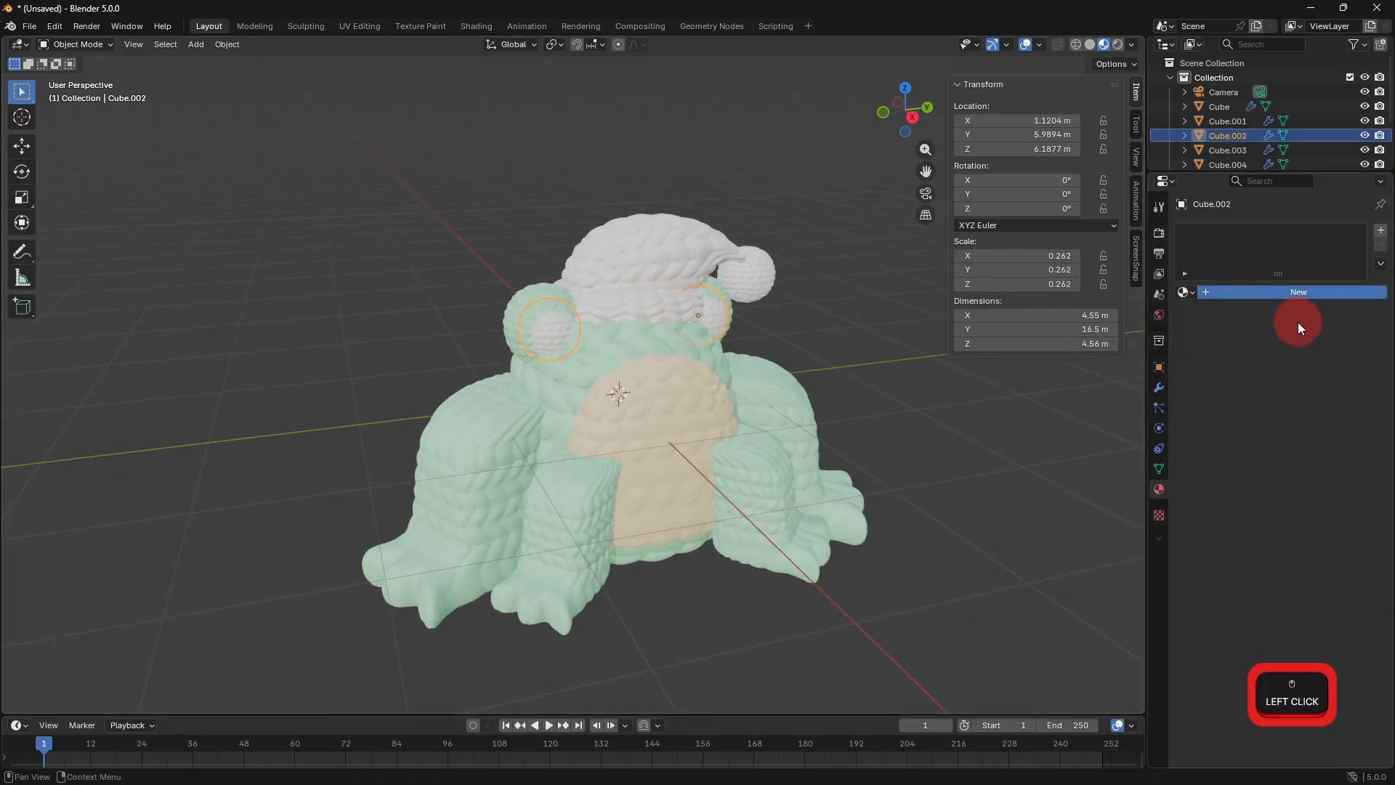
{"action": "left_click", "coordinate": [1292, 383]}
{"action": "left_click_drag", "start_coordinate": [1355, 216], "coordinate": [1356, 243]}
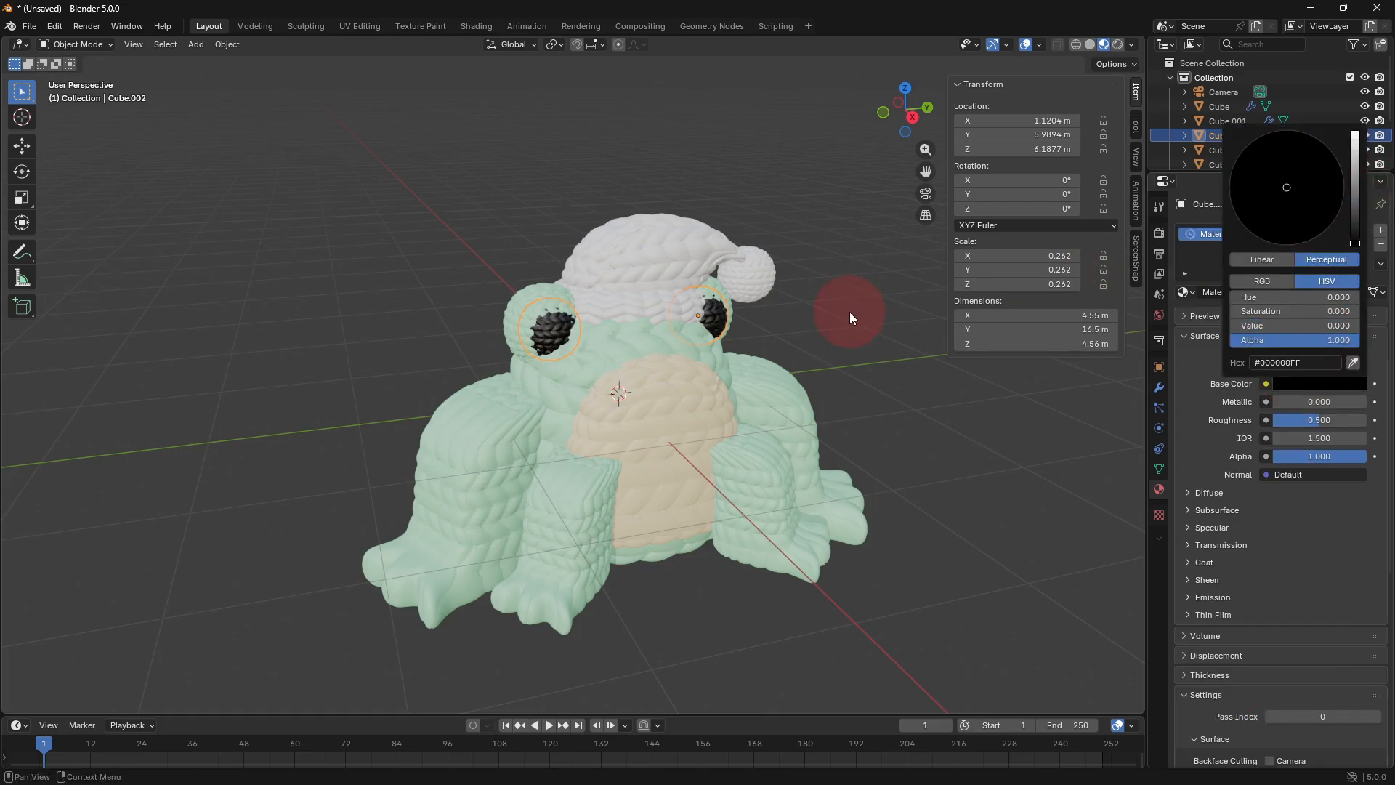
Give the hat cone a new material with a red base color.
{"action": "middle_click_drag", "start_coordinate": [779, 308], "coordinate": [708, 297]}
{"action": "left_click", "coordinate": [706, 275]}
{"action": "left_click", "coordinate": [1236, 292]}
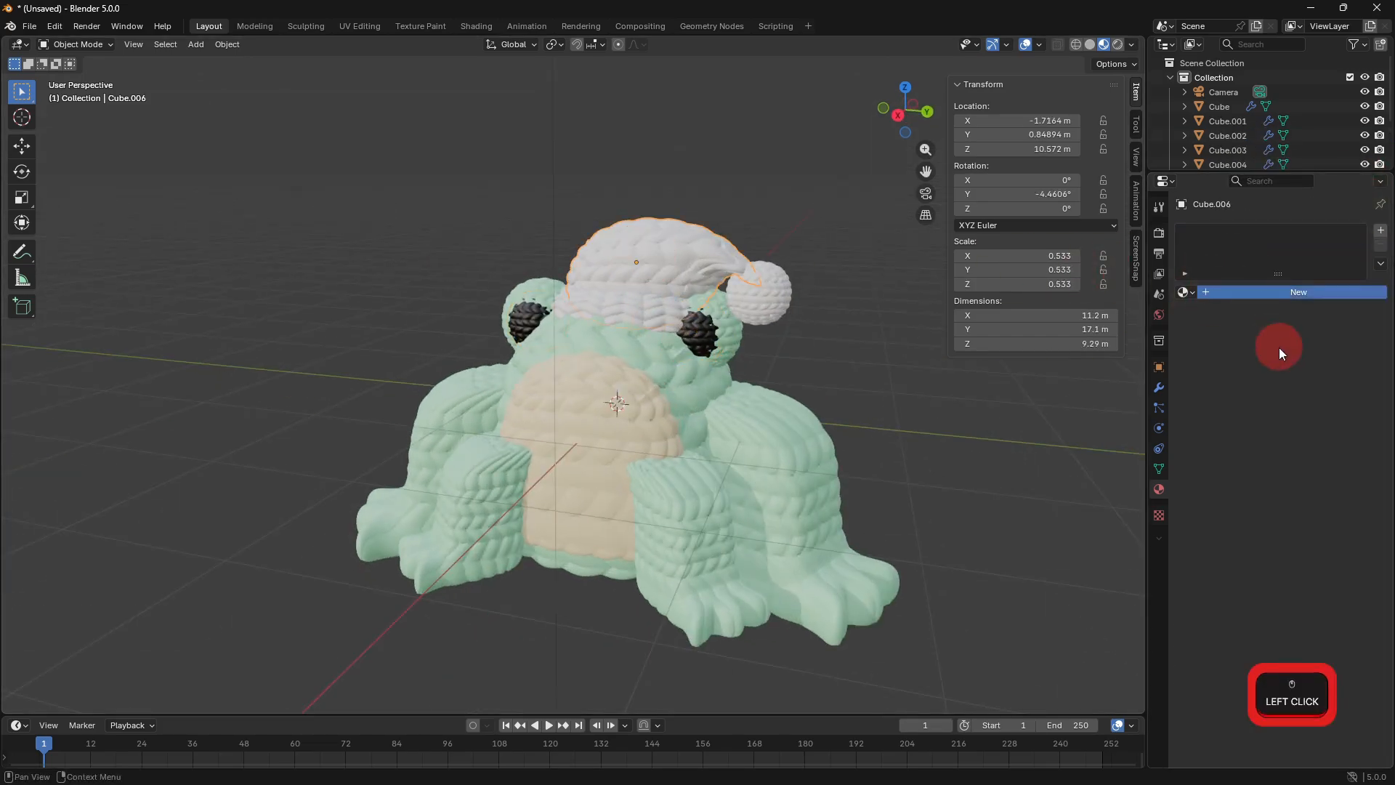
{"action": "left_click", "coordinate": [1286, 383]}
{"action": "left_click_drag", "start_coordinate": [1275, 196], "coordinate": [1286, 221]}
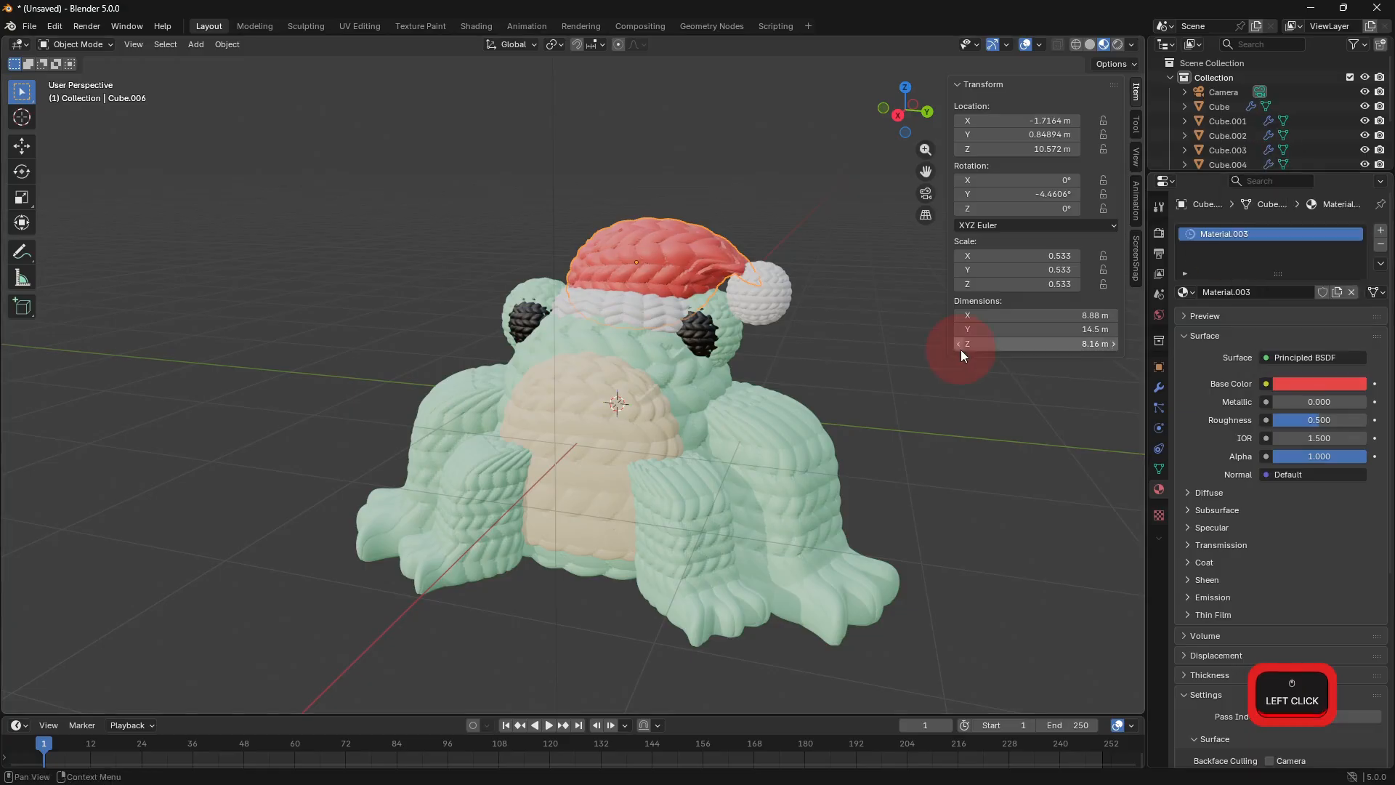
Duplicate the pupils, move the copies forward along X to about 7.94 m, and scale them down to about 0.156.
{"action": "middle_click_drag", "start_coordinate": [689, 359], "coordinate": [740, 352]}
{"action": "left_click", "coordinate": [716, 321]}
{"action": "key", "text": "shift+d"}
{"action": "key", "text": "x"}
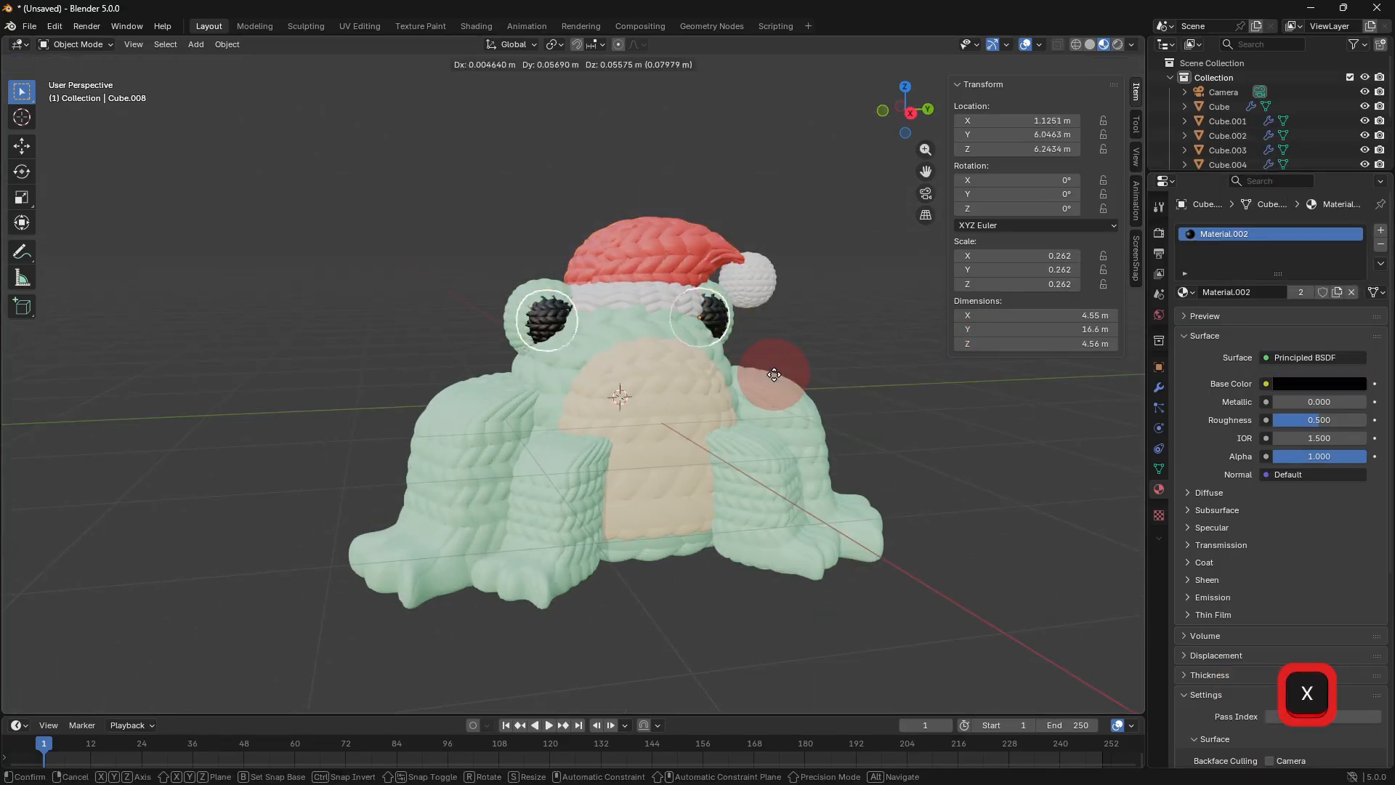
{"action": "left_click", "coordinate": [835, 360]}
{"action": "key", "text": "s"}
{"action": "left_click", "coordinate": [785, 353]}
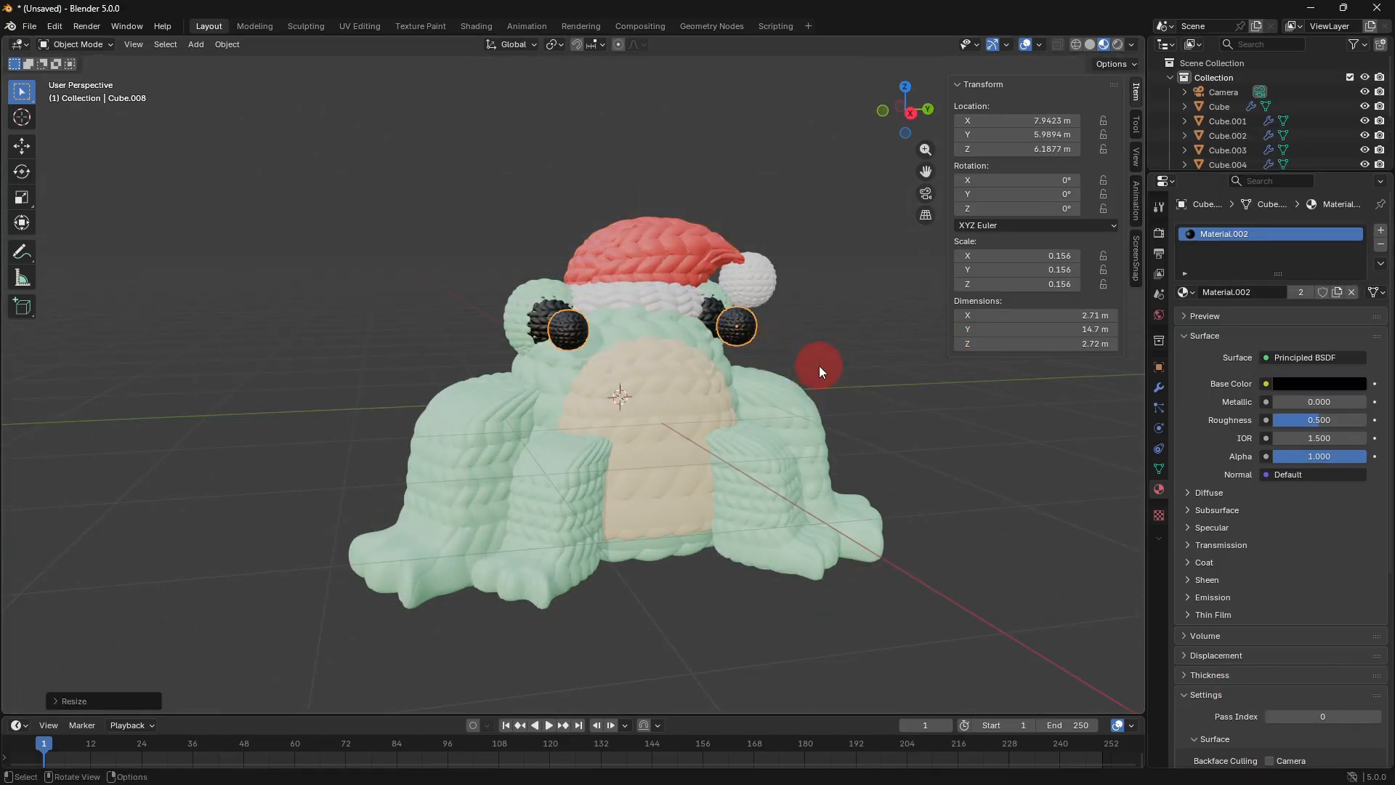
Move the duplicated small black spheres closer together along Y, to about 2.96 m, as nostrils.
{"action": "middle_click_drag", "start_coordinate": [818, 365], "coordinate": [786, 376]}
{"action": "key", "text": "g"}
{"action": "key", "text": "y"}
{"action": "left_click", "coordinate": [746, 372]}
Push the nostril spheres back into the face along X to about 5.24 m and scale them down to about 0.098.
{"action": "key", "text": "g"}
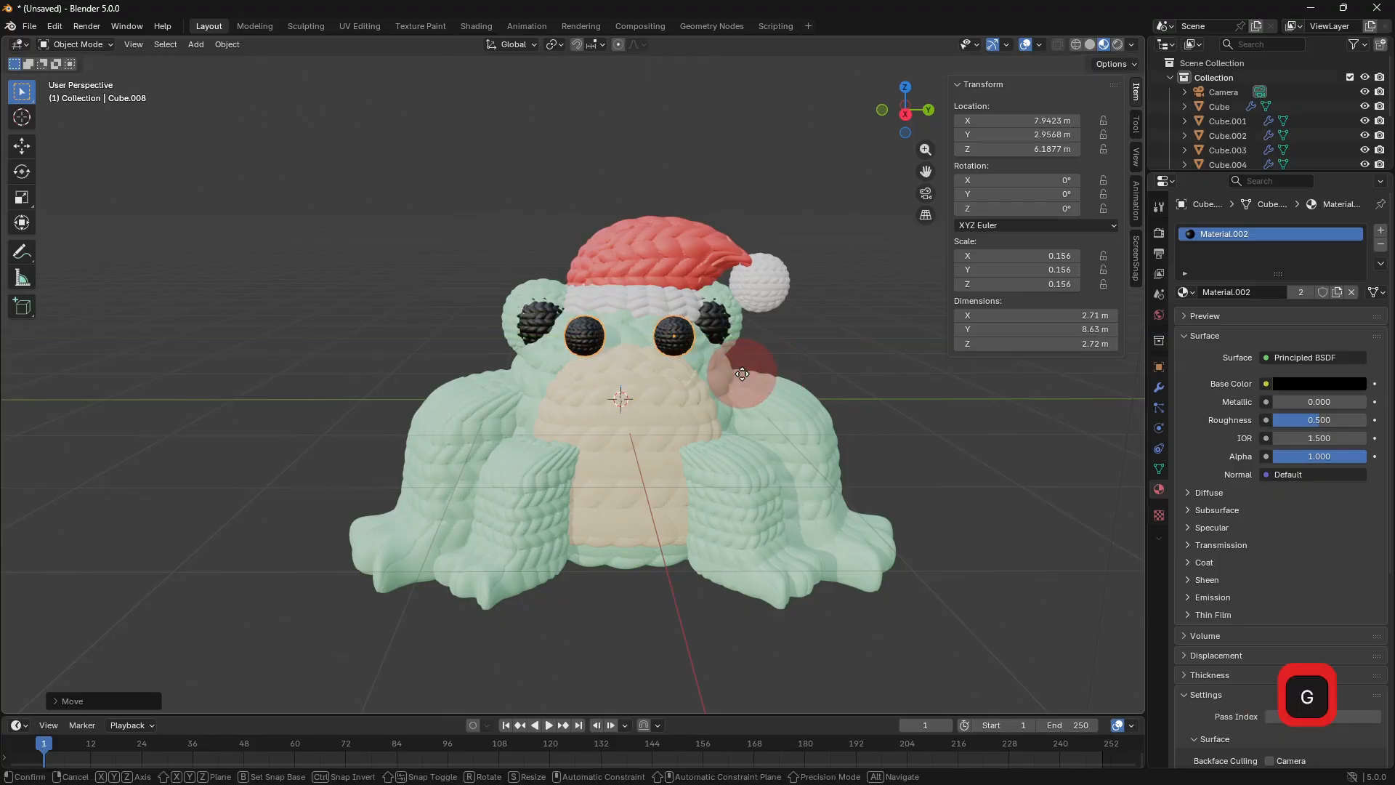
{"action": "key", "text": "x"}
{"action": "left_click", "coordinate": [738, 367]}
{"action": "key", "text": "s"}
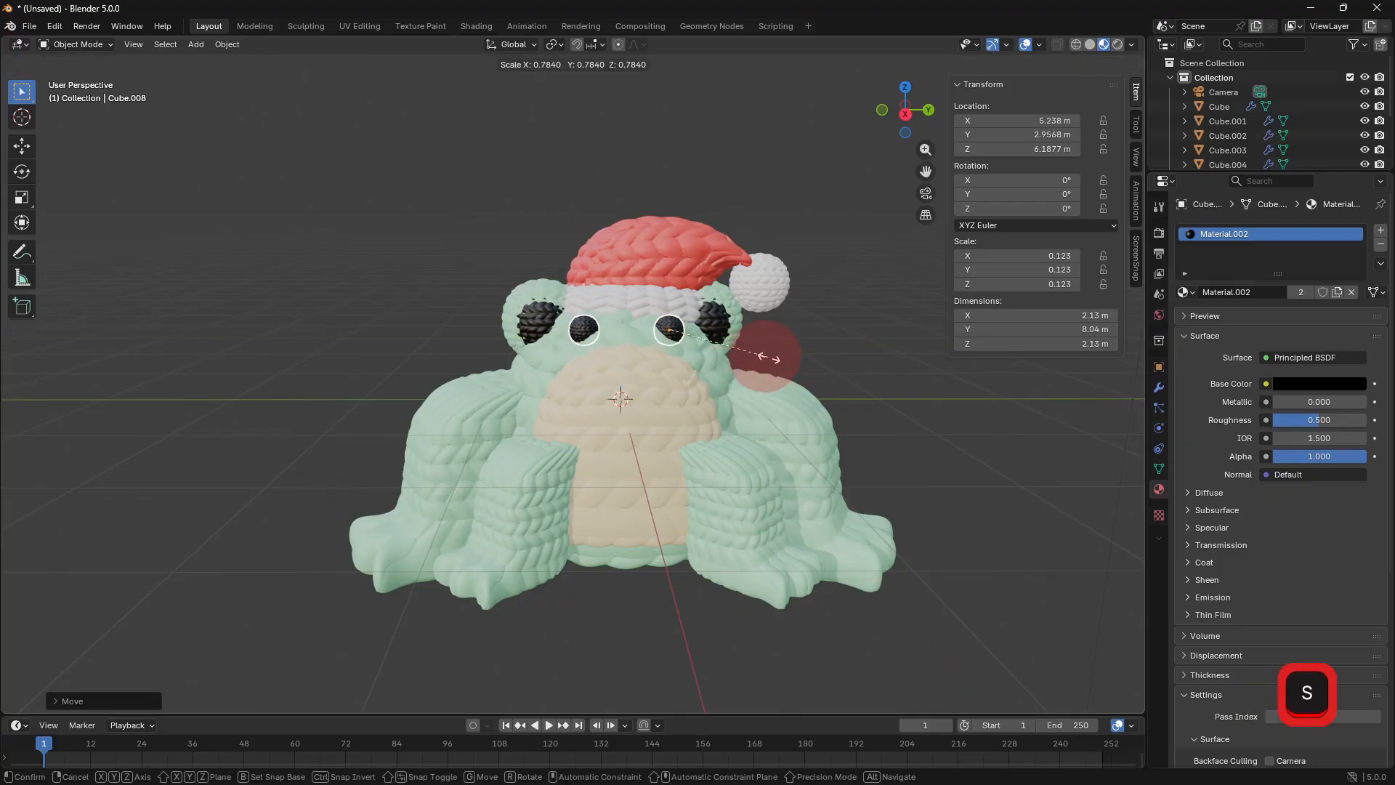
{"action": "left_click", "coordinate": [752, 352]}
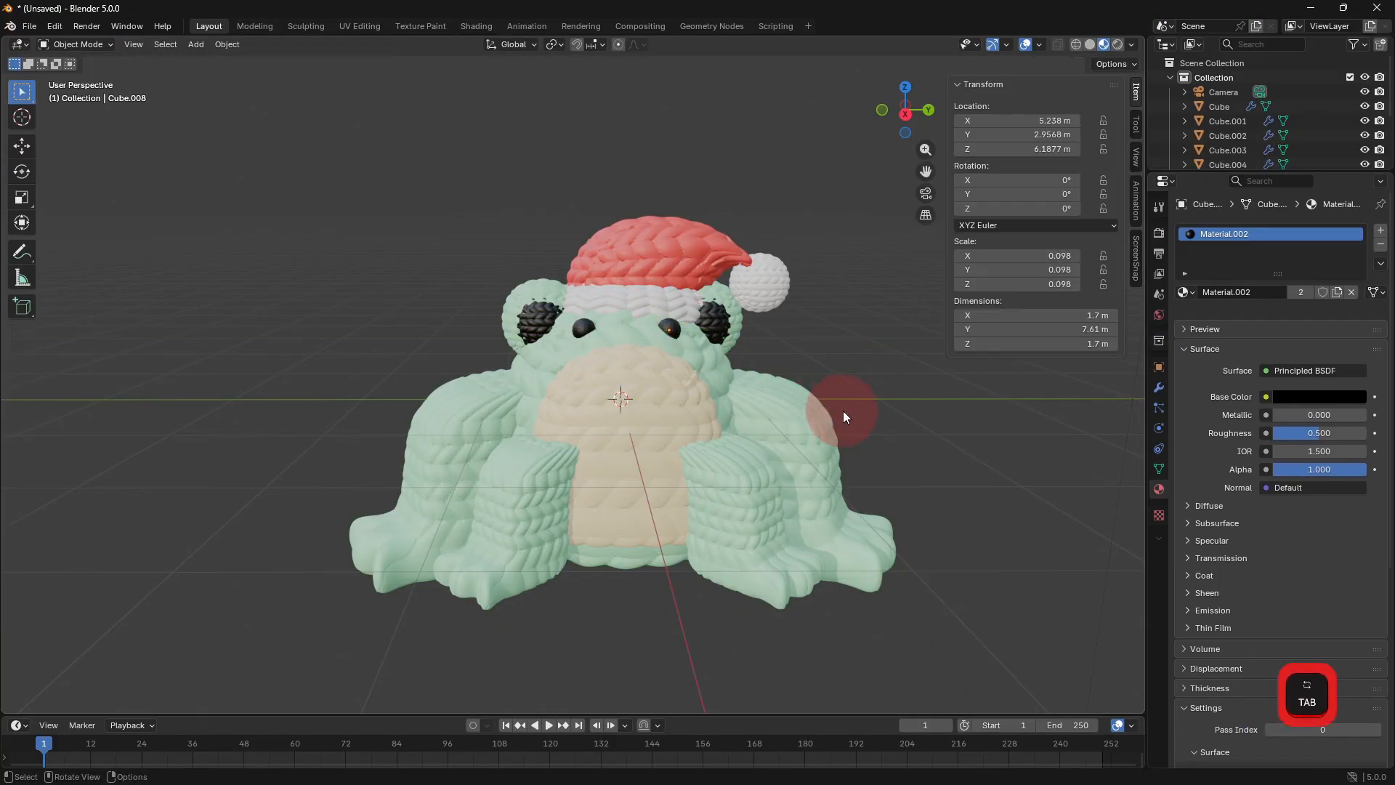
{"action": "middle_click_drag", "start_coordinate": [847, 406], "coordinate": [184, 408]}
{"action": "middle_click_drag", "start_coordinate": [566, 436], "coordinate": [582, 412], "text": "shift"}
{"action": "scroll", "coordinate": [582, 412], "scroll_direction": "up", "scroll_amount": 3}
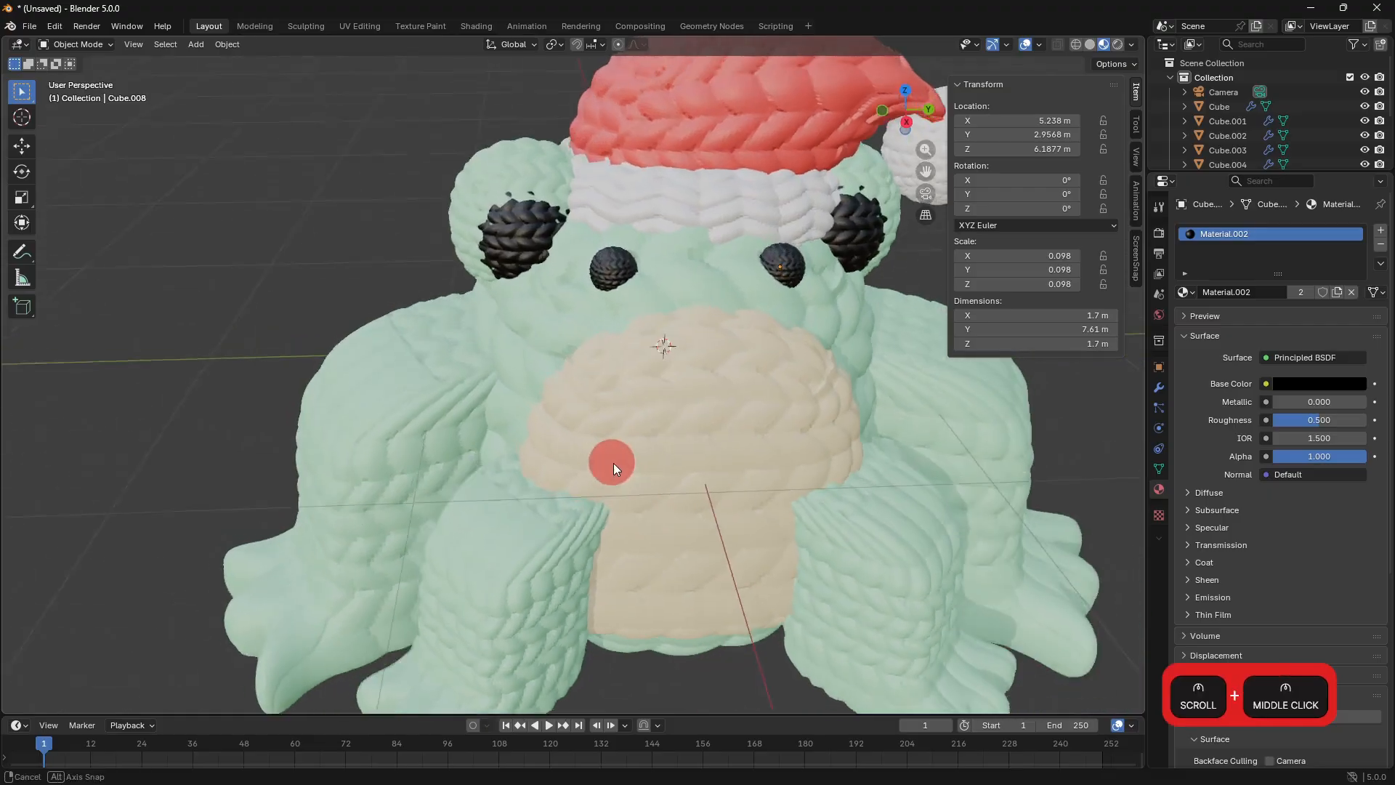